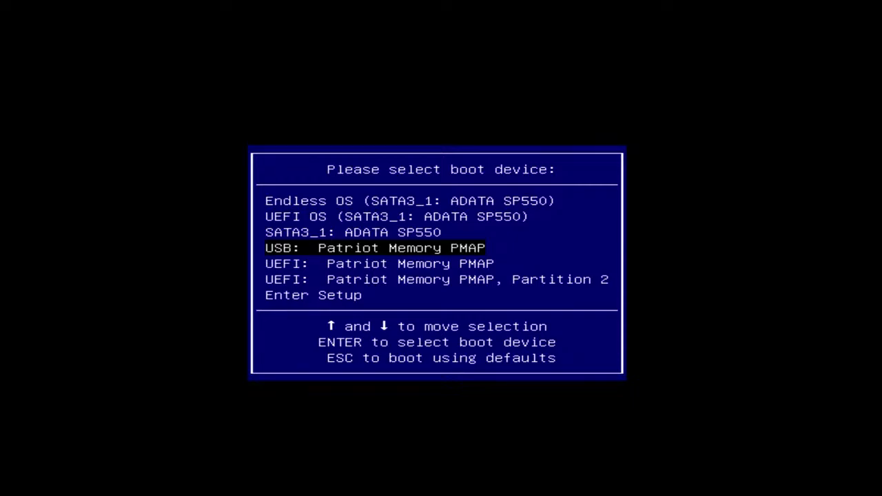
Step: Boot from 'USB: Patriot Memory PMAP' and stop the boot-loader countdown on the live-mode entry
key(Return)
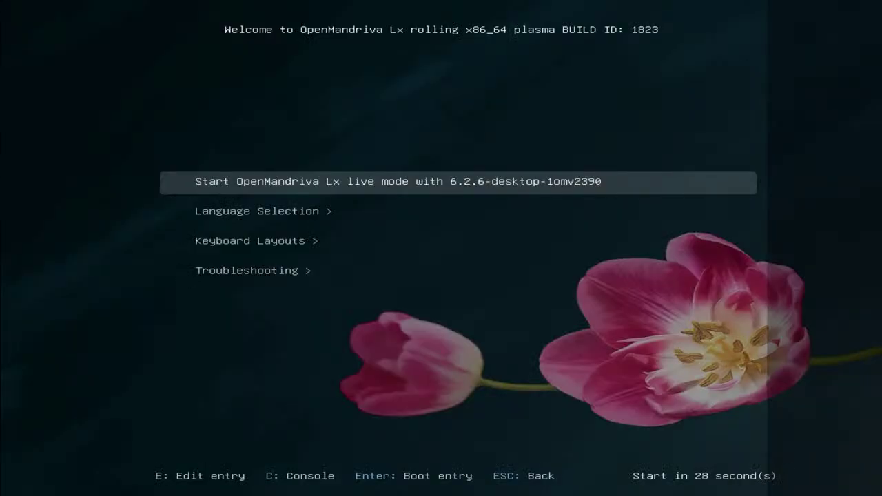
key(Down)
key(Up)
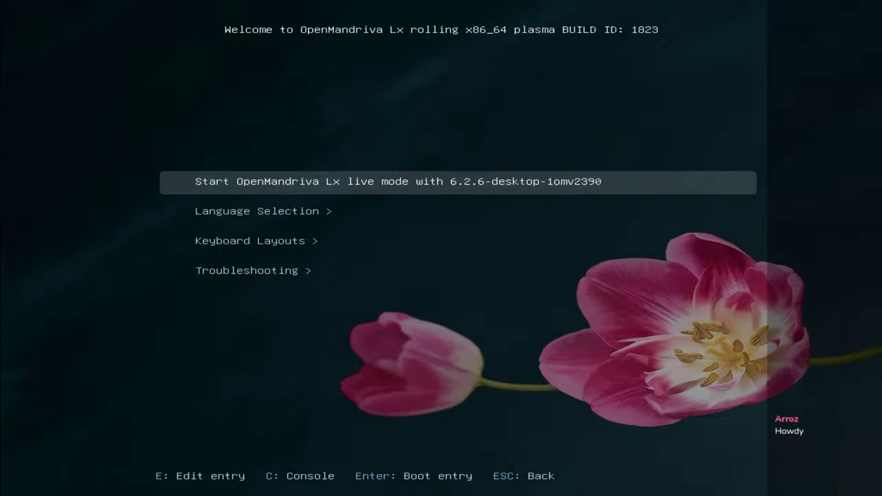
Step: Start OpenMandriva Lx live mode and wait for the Plasma desktop with OM Welcome
key(Return)
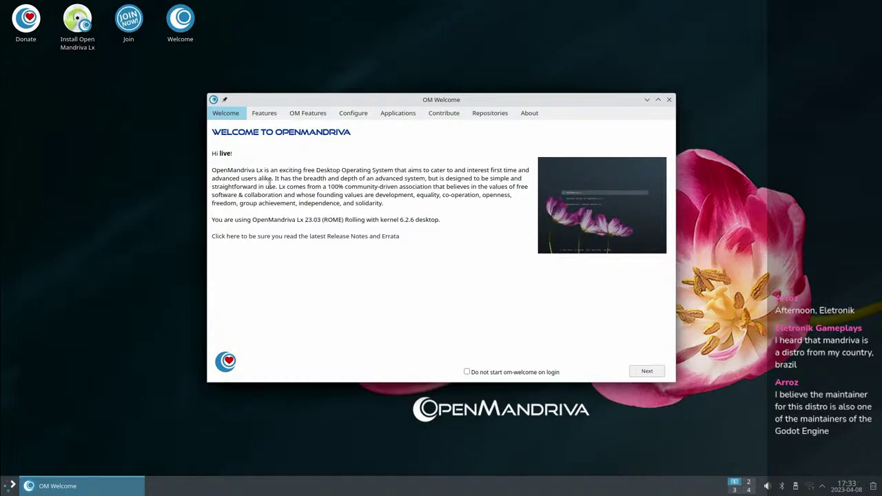
Step: Browse the OM Welcome Features page, return to Welcome, and close the window
click(259, 115)
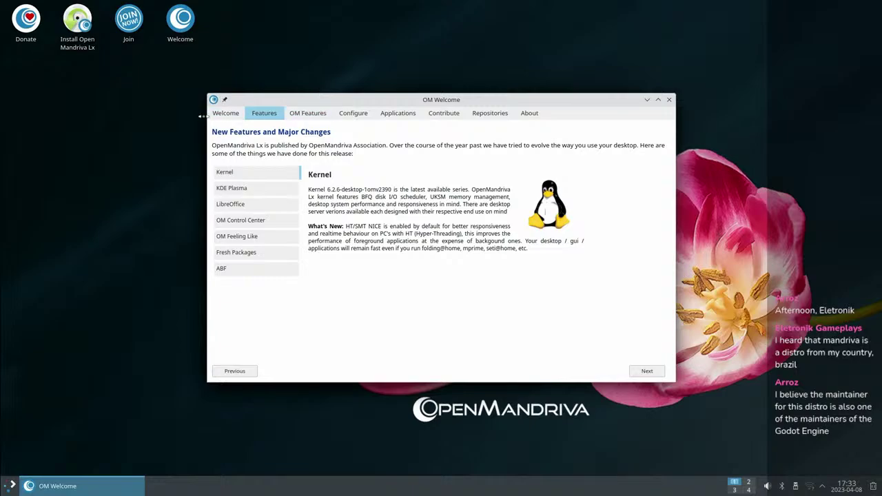
click(226, 113)
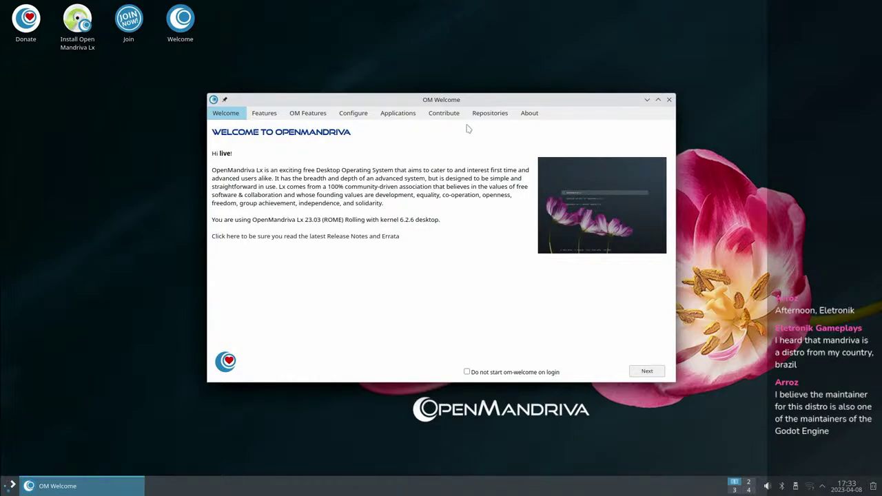
click(668, 100)
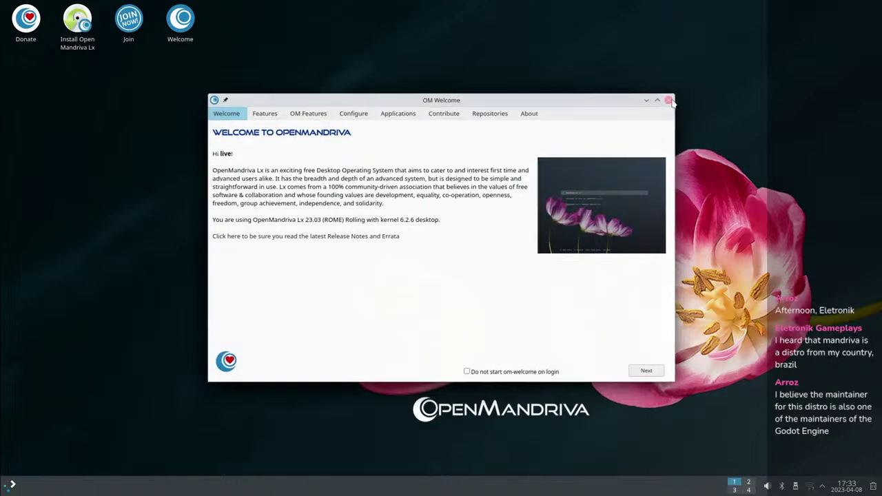
Step: Launch the installer, join the Wi-Fi network with its password, then ask to cancel the installer
click(77, 24)
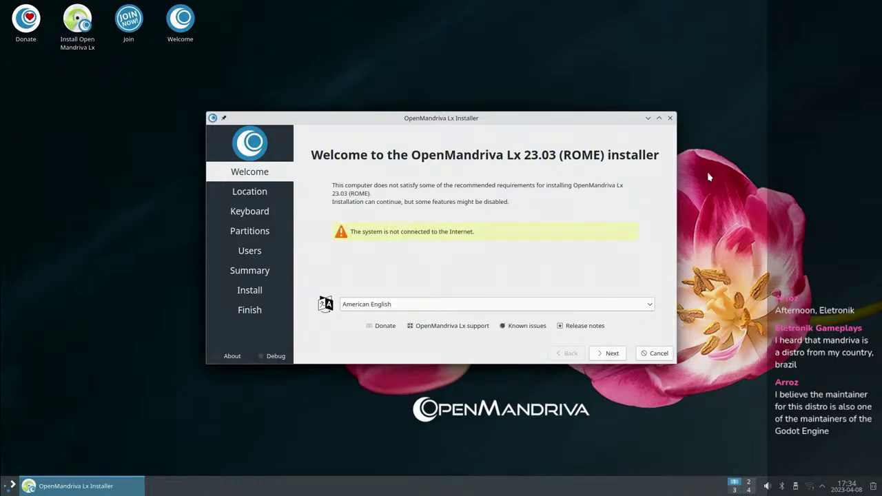
click(810, 485)
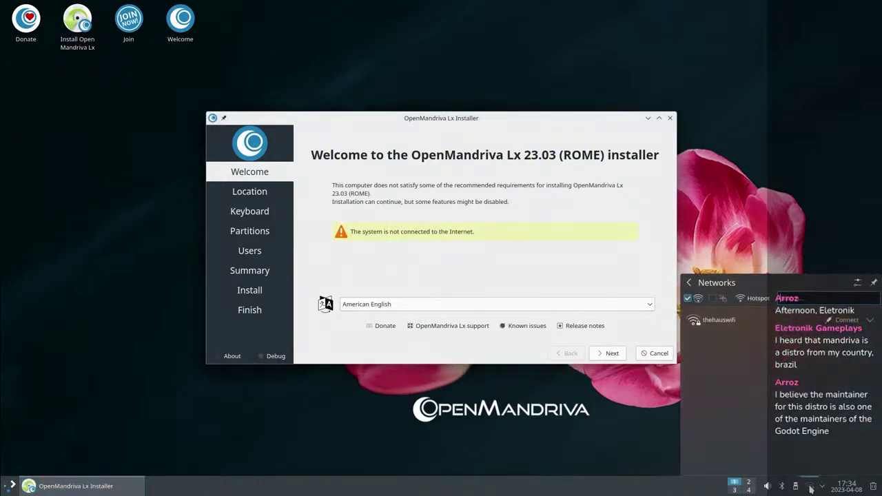
click(845, 317)
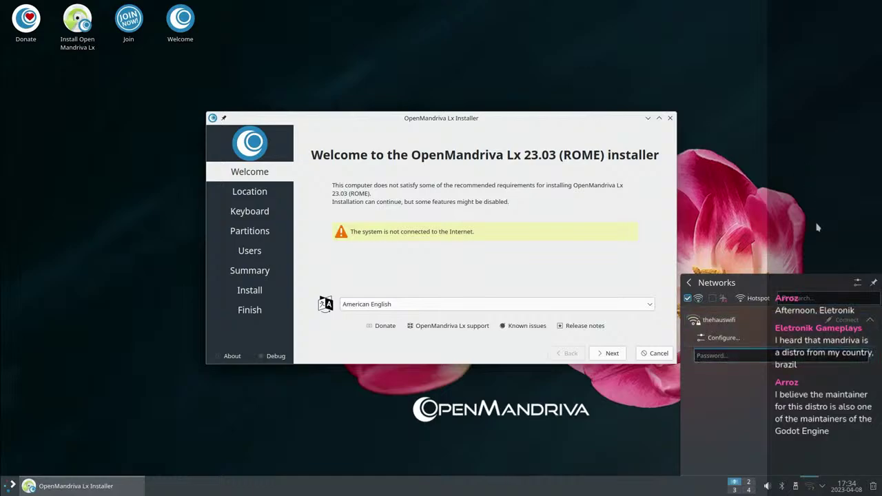
text(**********)
key(Return)
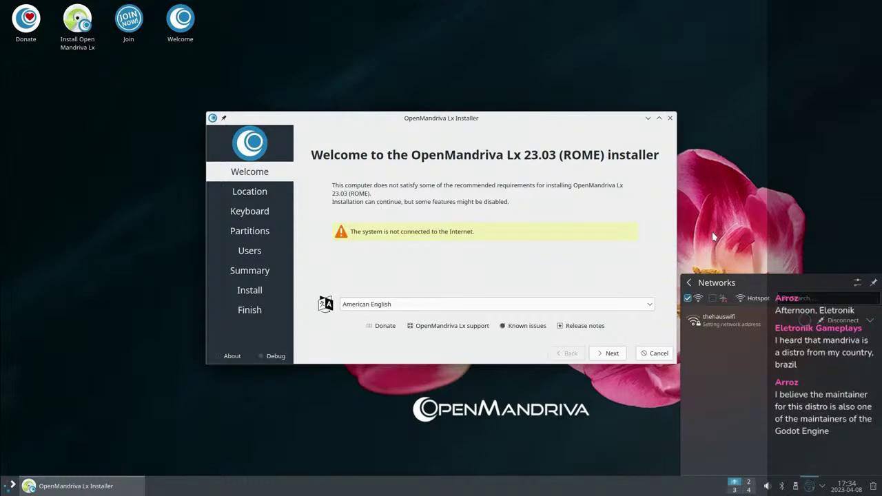
click(661, 270)
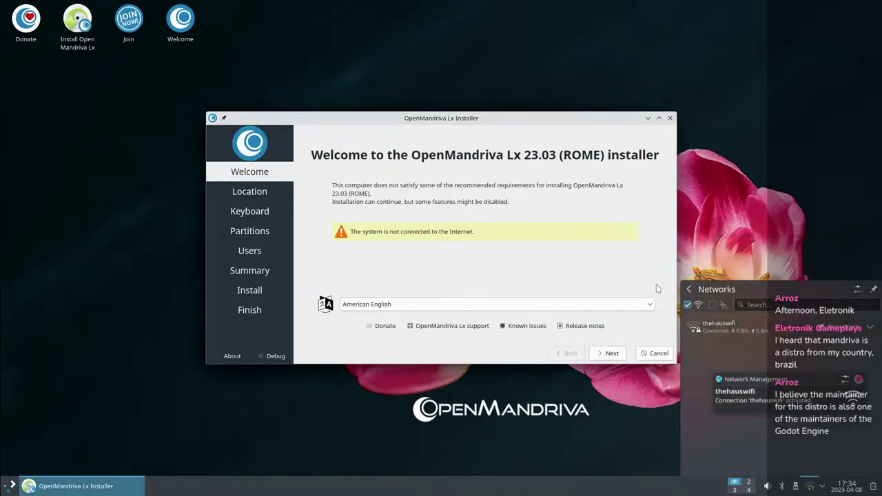
click(655, 353)
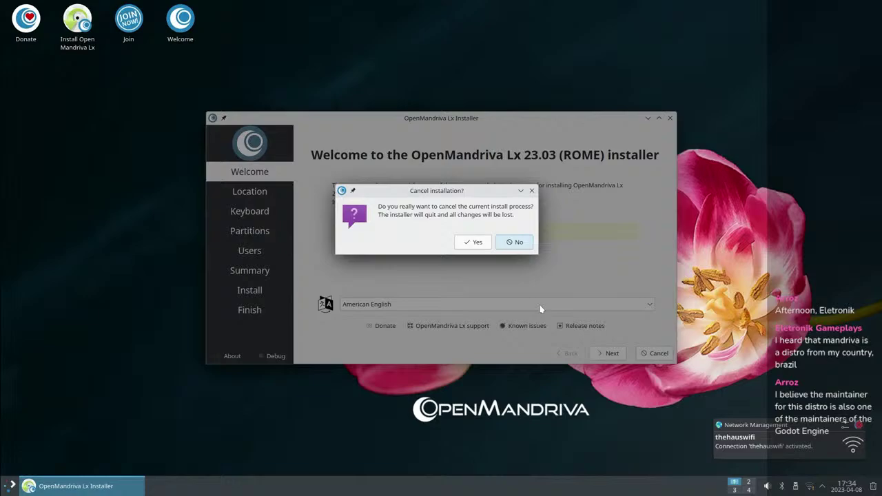
Step: Confirm quitting the installer and relaunch it from the Install OpenMandriva Lx icon
click(471, 241)
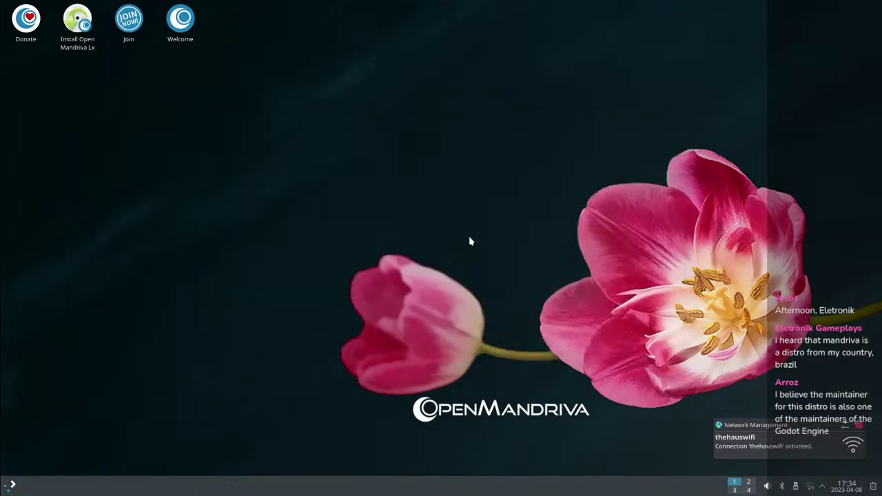
click(85, 41)
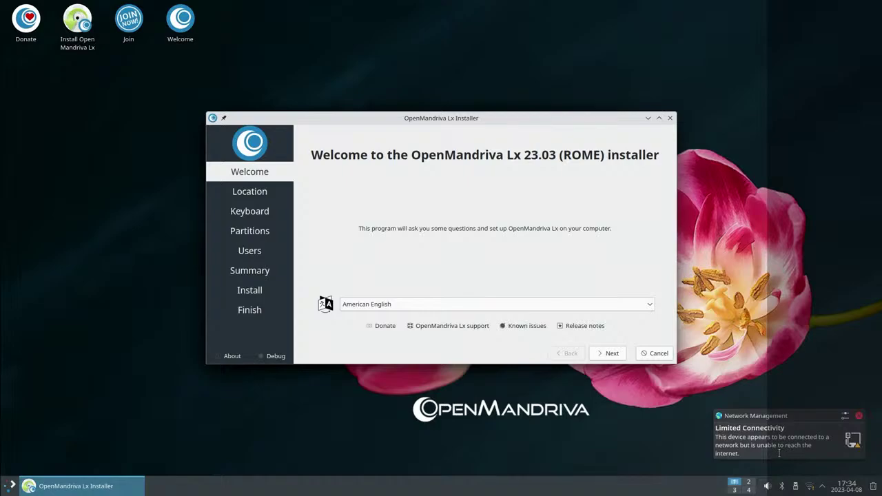
Step: Set timezone to Los Angeles, keep the default keyboard, and erase the 111.79 GiB ADATA SP550
click(604, 354)
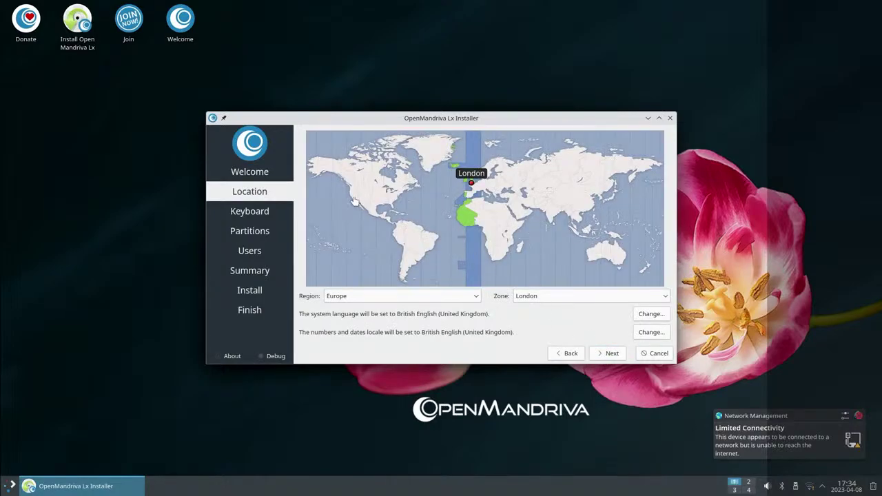
click(353, 200)
click(600, 356)
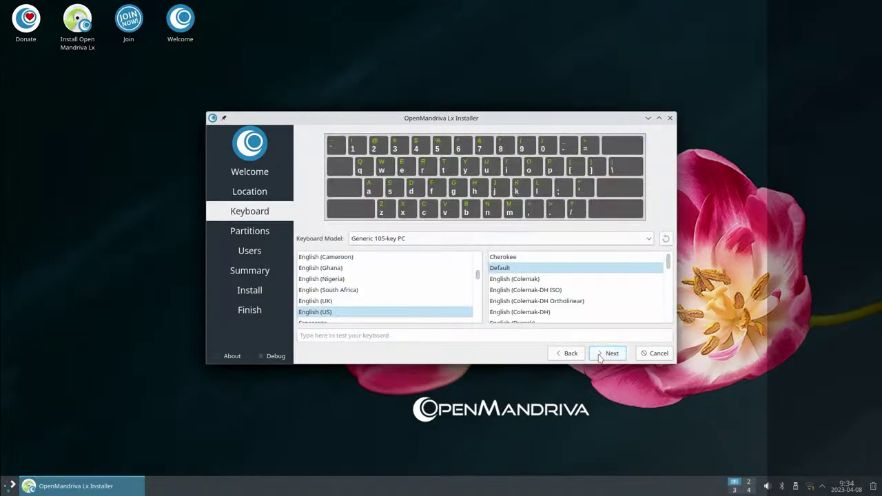
click(599, 355)
click(366, 216)
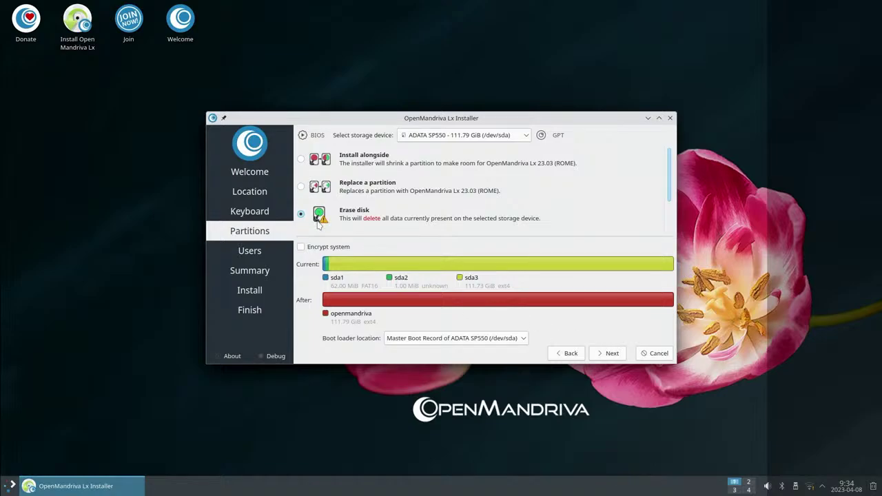
Step: Accept the Erase disk partitioning and advance to the Users page
click(624, 357)
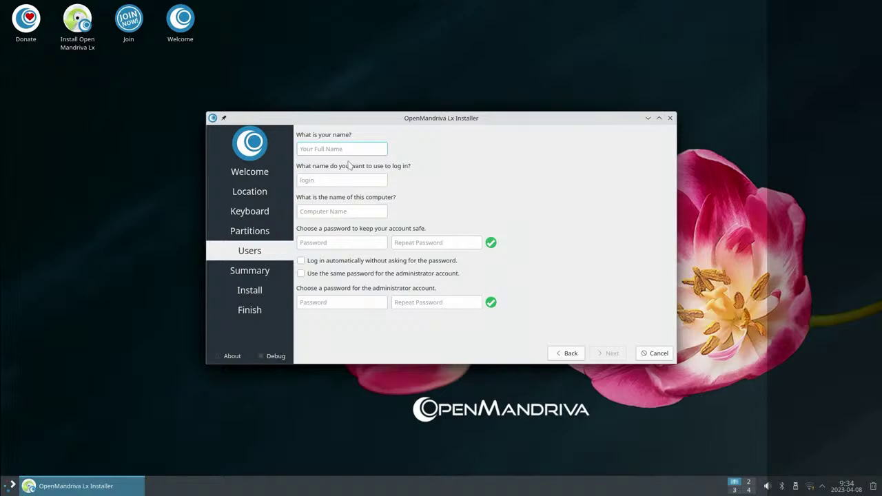
Step: Finish the login field and set the computer name to 'localhosed'
text(egee)
key(Tab)
key(Tab)
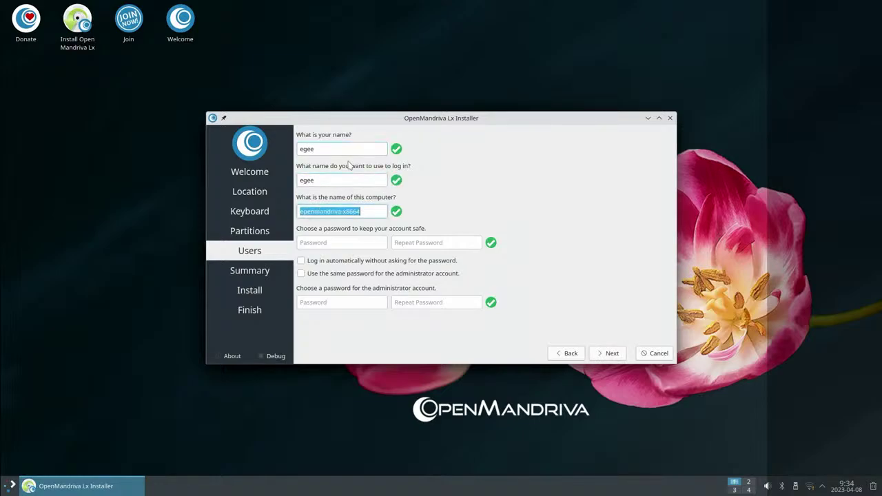
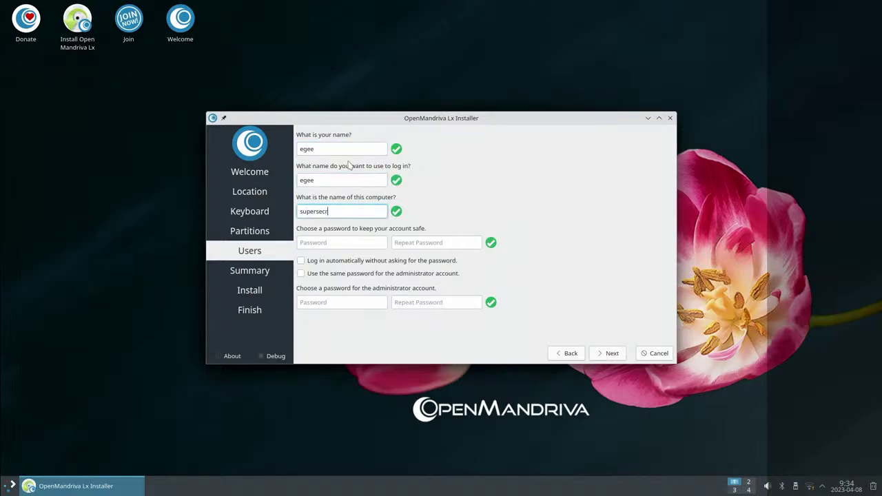
text(localhosed)
key(Tab)
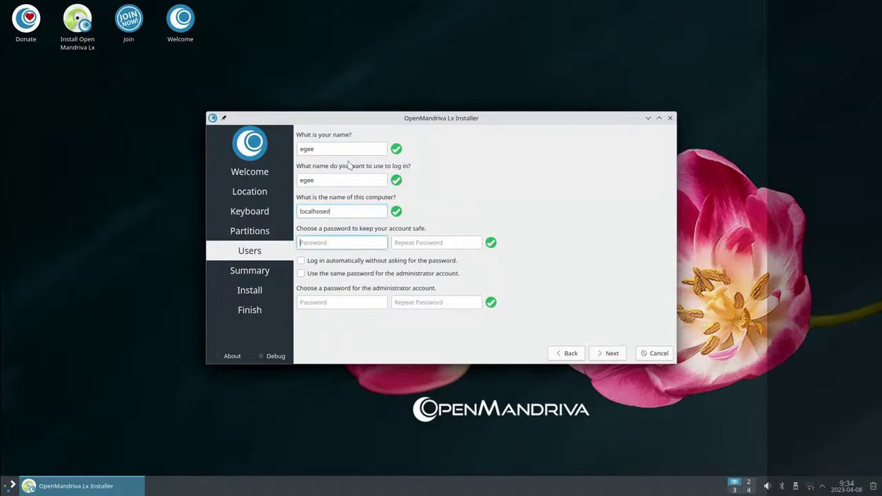
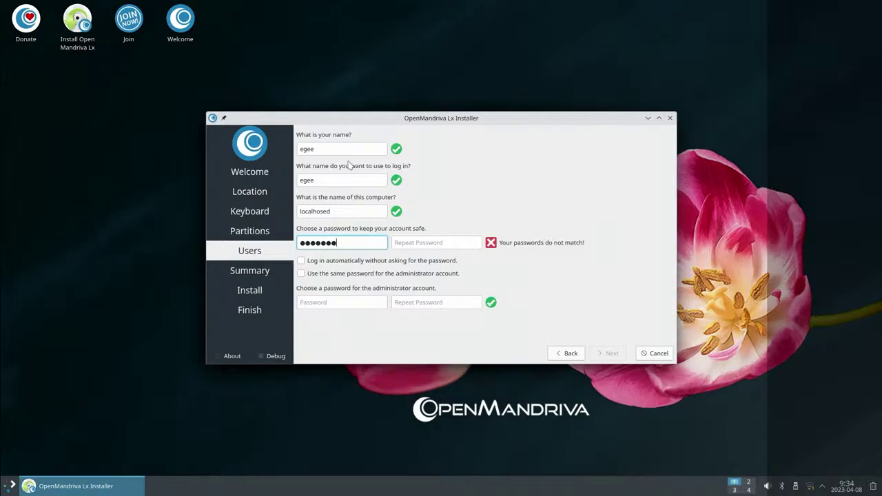
Step: Enter and confirm the account password, reuse it for the administrator, and continue to Summary
key(Tab)
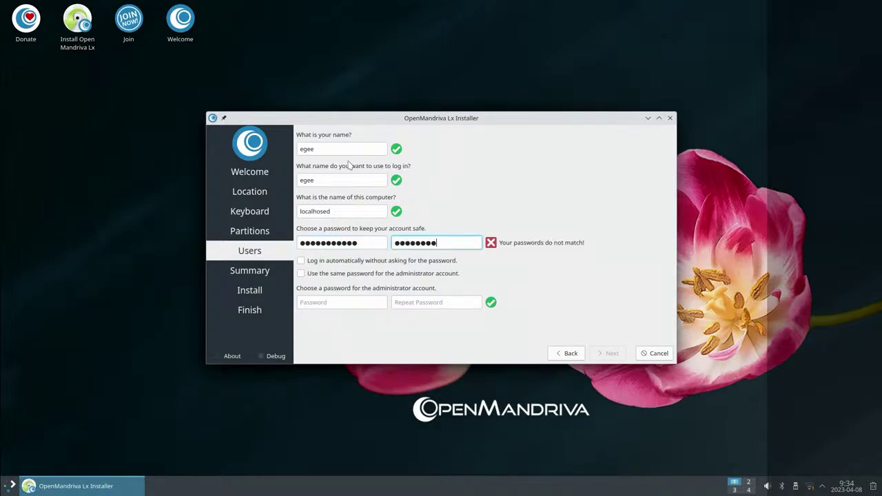
key(Tab)
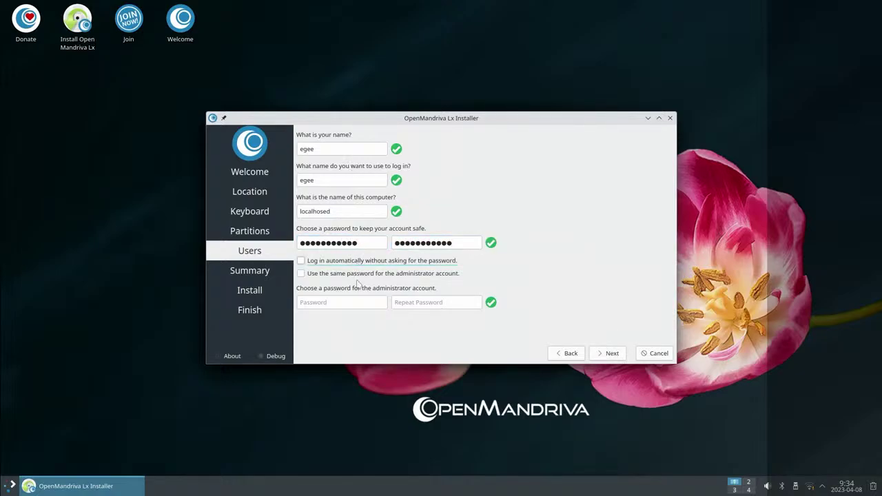
click(335, 303)
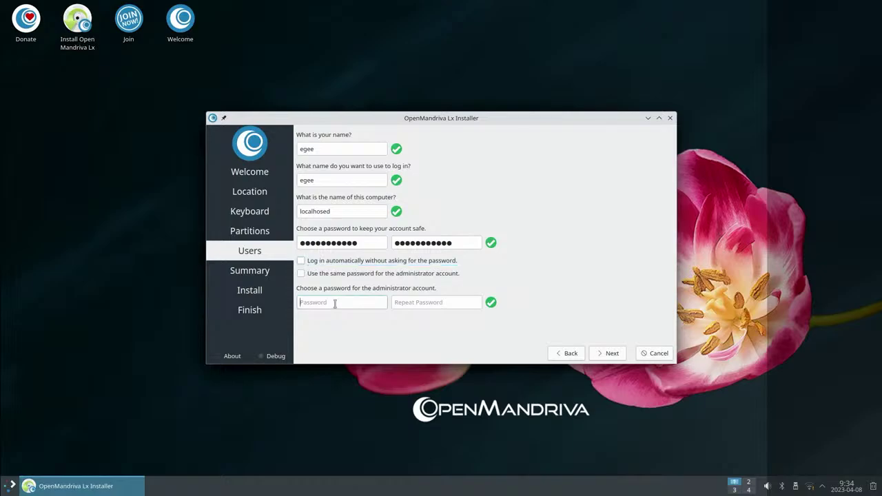
click(378, 273)
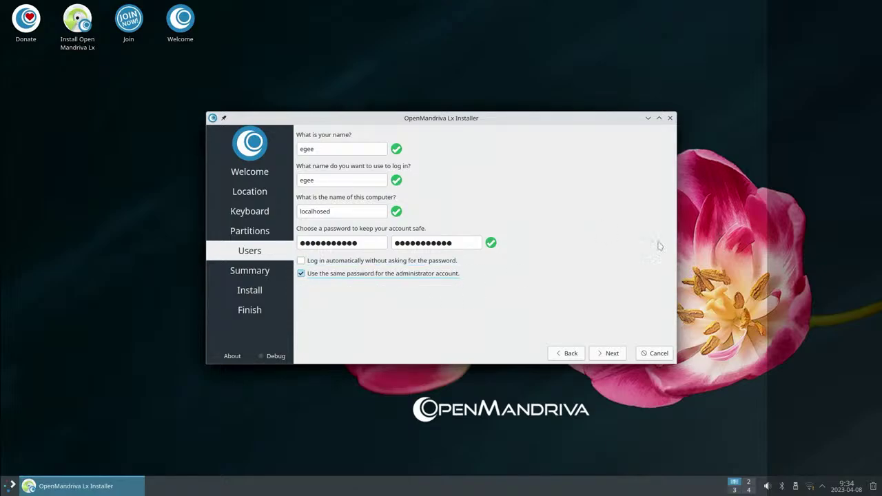
click(617, 353)
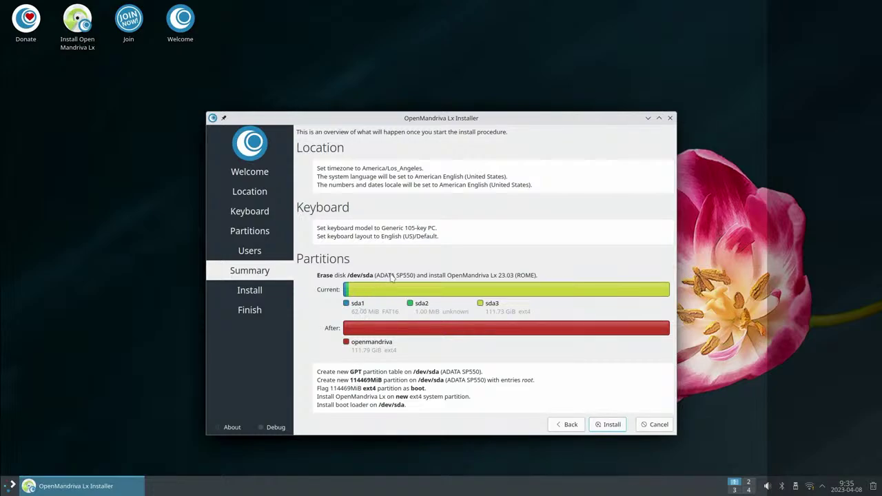
Step: Start installing OpenMandriva Lx 23.03 onto /dev/sda, confirming with Install now
click(619, 425)
click(488, 277)
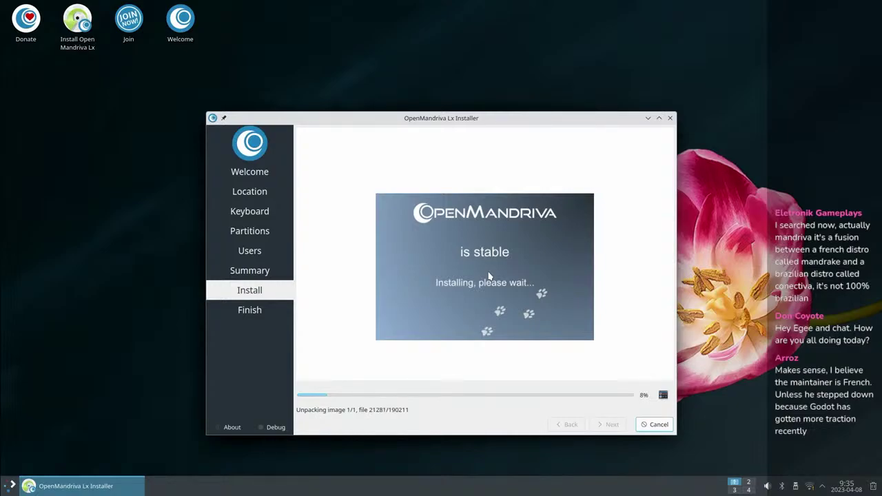
Step: Launch KDE Info Center by searching 'kinfo' in the application launcher
key(super)
text(kinfo)
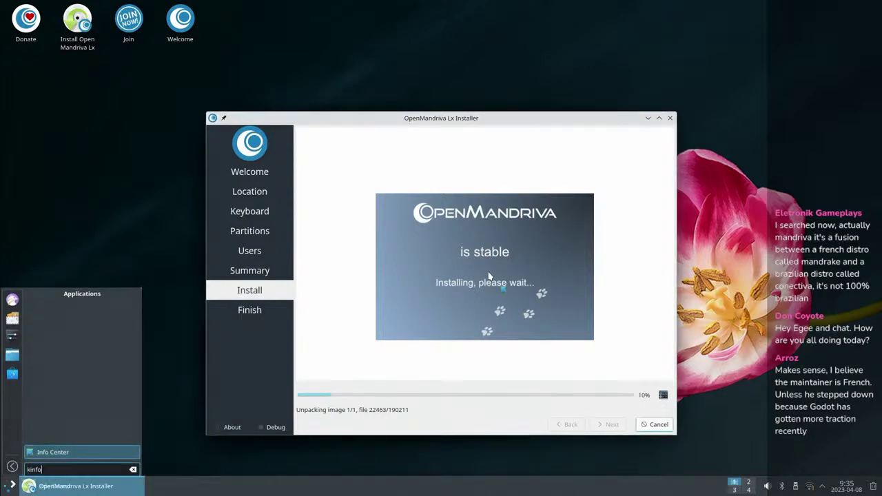
key(Return)
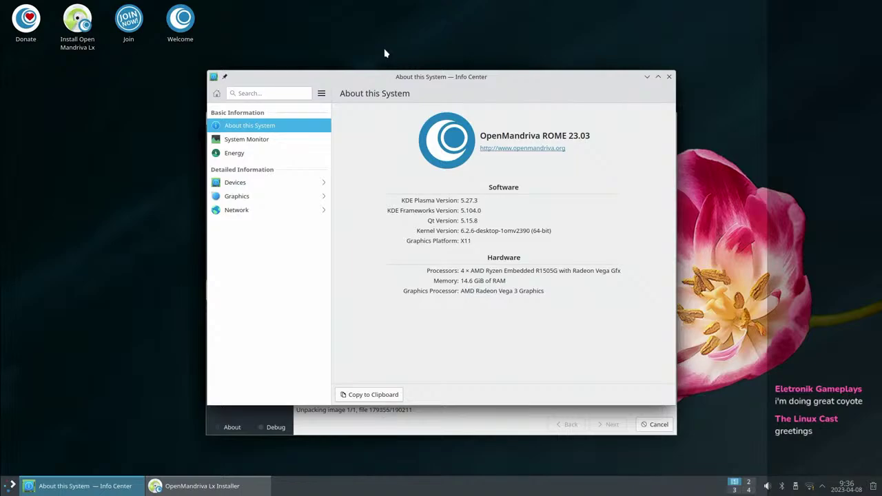
Step: Move the Info Center window back toward the centre of the screen
key(alt+F7)
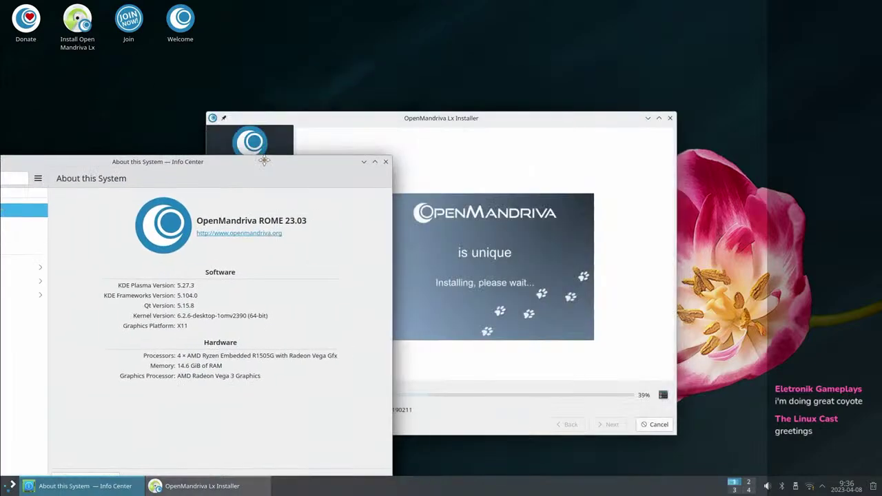
drag(470, 98, 557, 75)
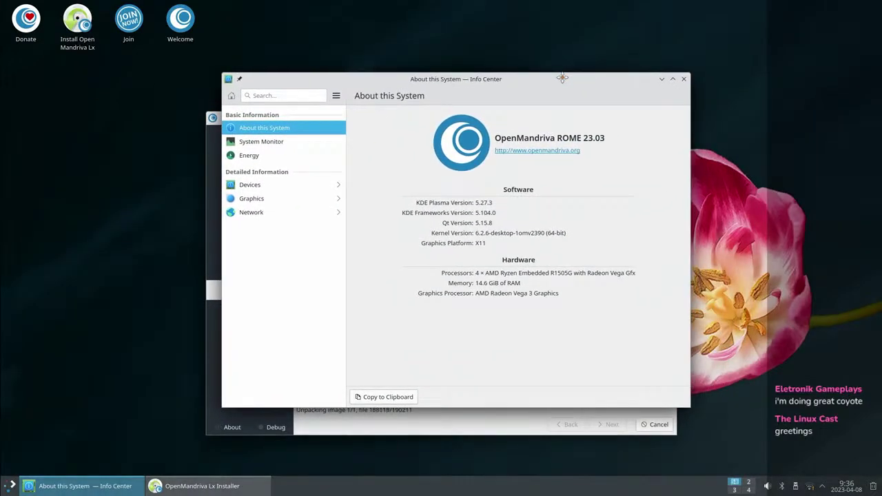
click(556, 75)
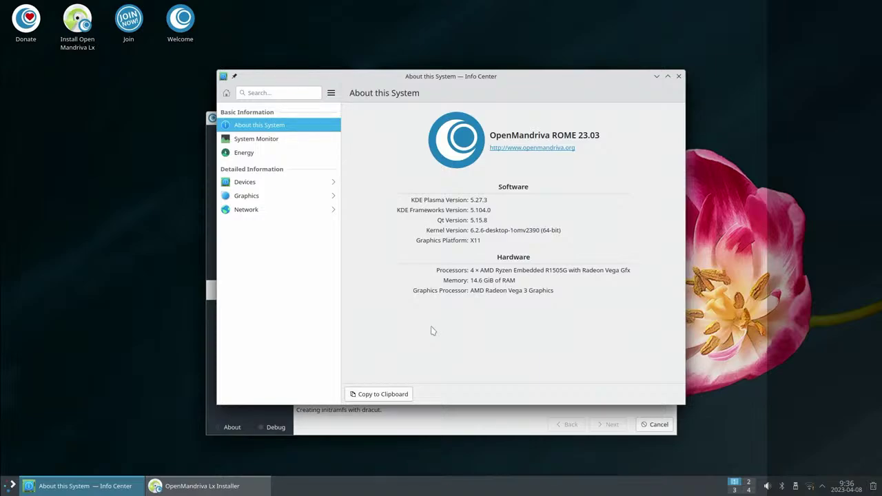
Step: Check the System Monitor, the Devices > CPU details and About this System, then close Info Center
click(256, 138)
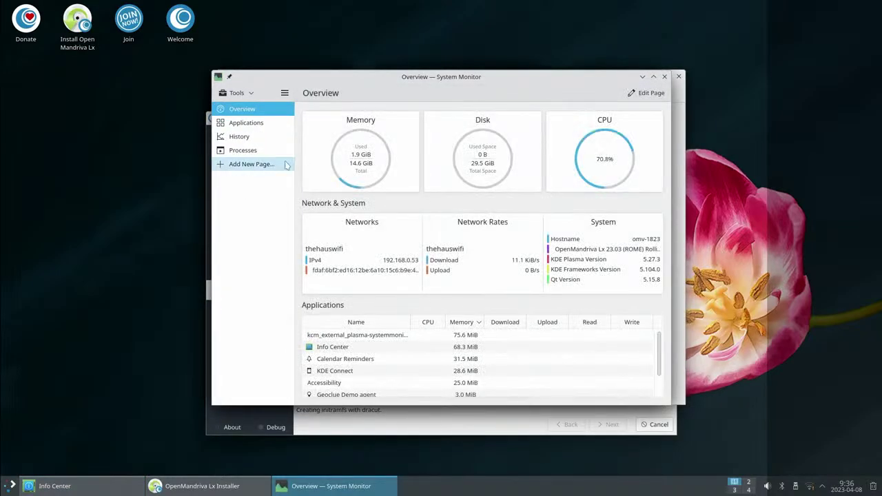
click(664, 79)
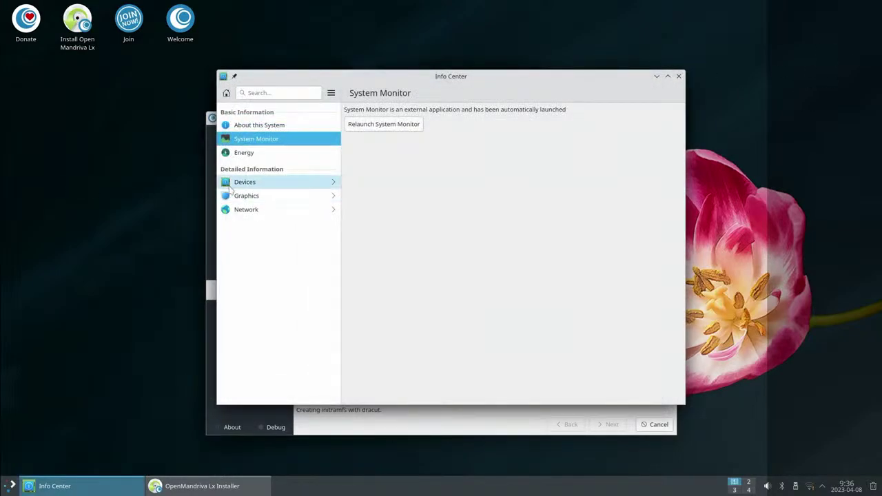
click(276, 184)
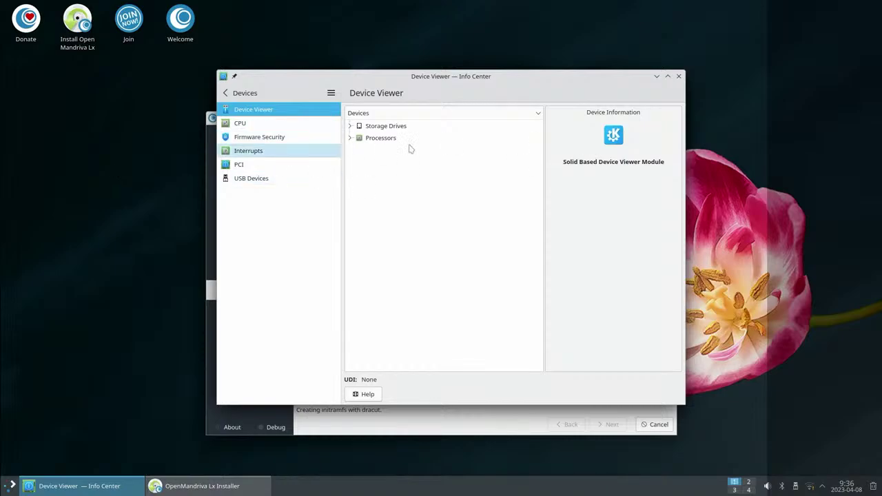
click(253, 124)
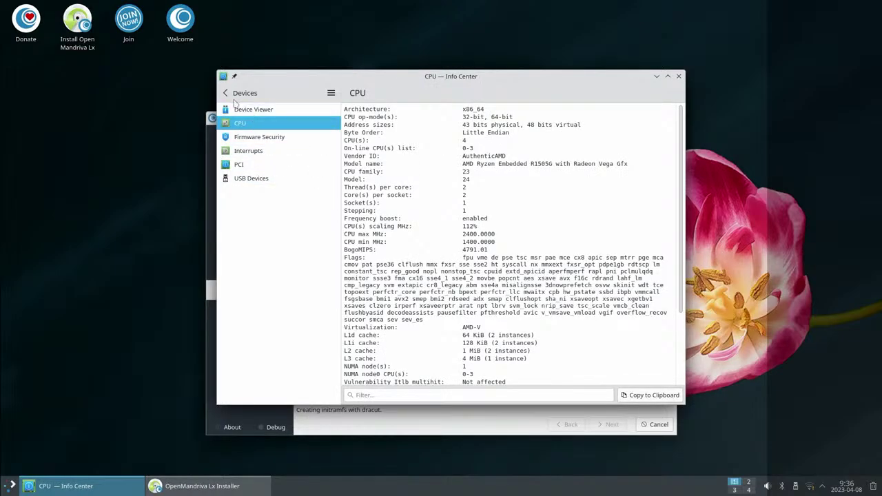
click(234, 99)
click(253, 124)
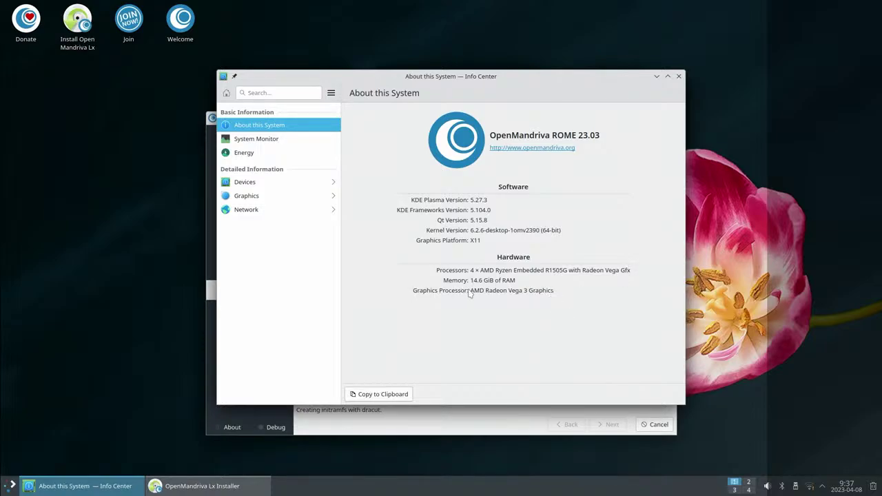
click(679, 76)
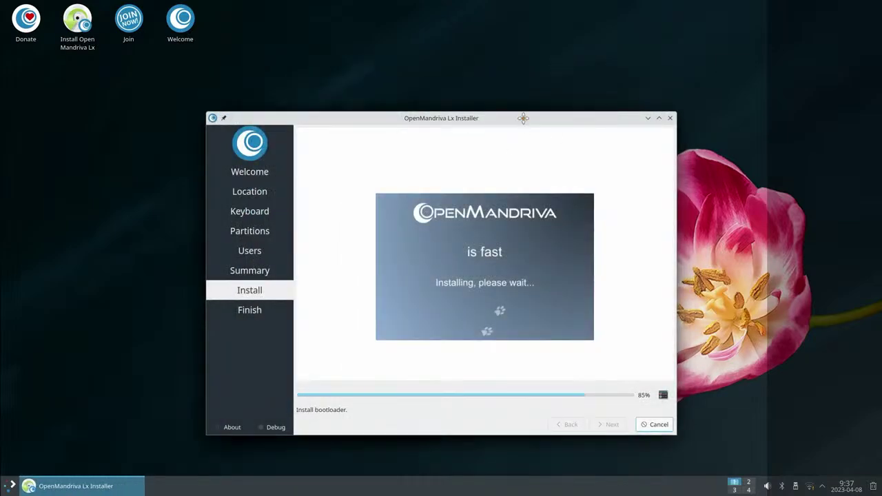
Step: Nudge the installer window upward while the installation runs to completion
drag(524, 117, 530, 81)
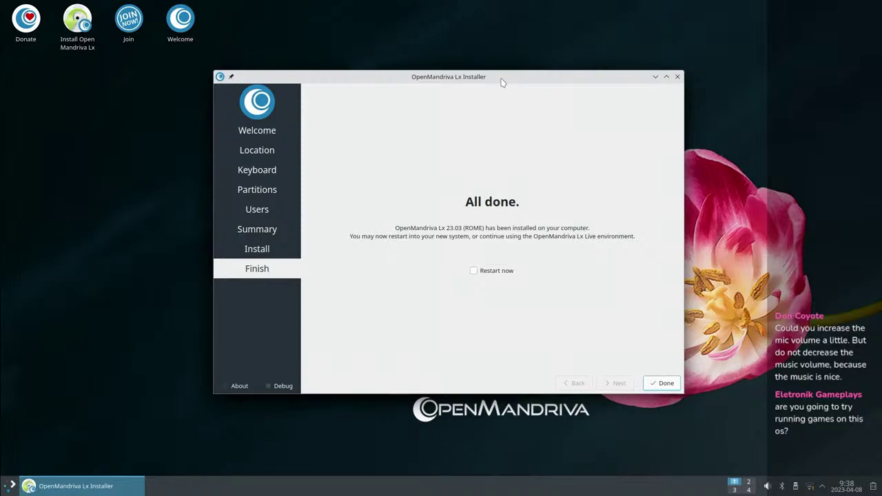
Step: Enable 'Restart now' and finish the installer so the computer reboots
click(490, 273)
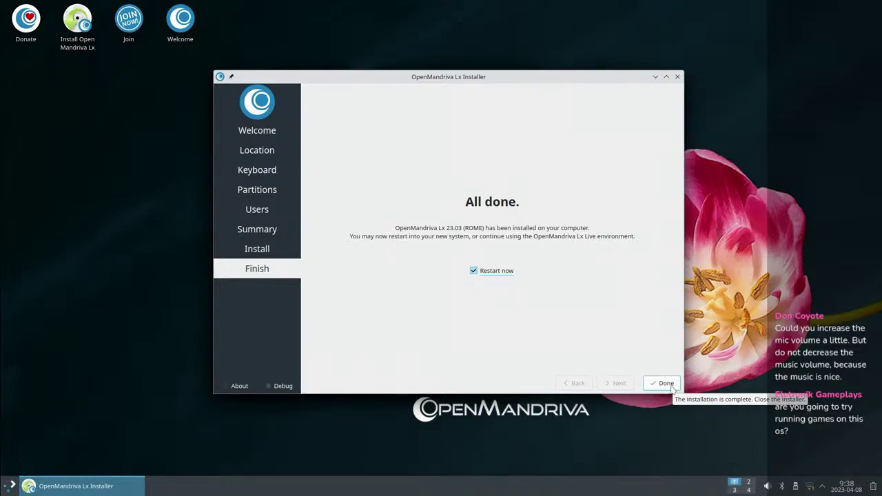
click(672, 388)
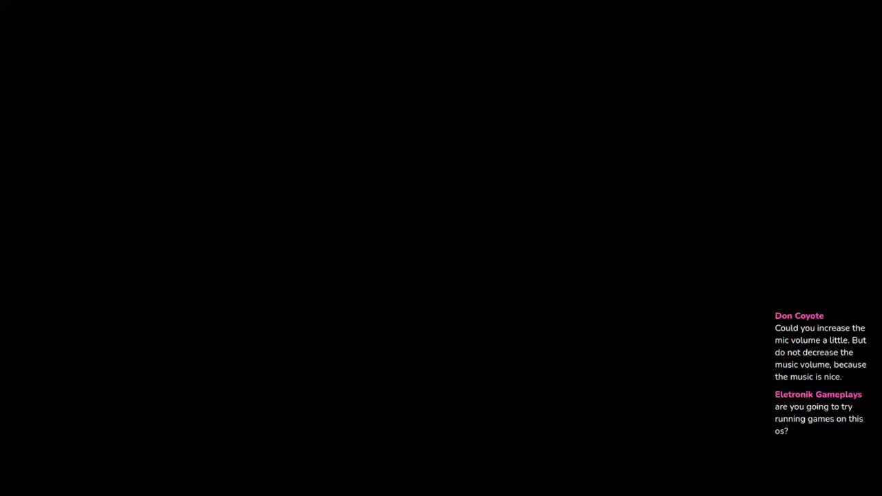
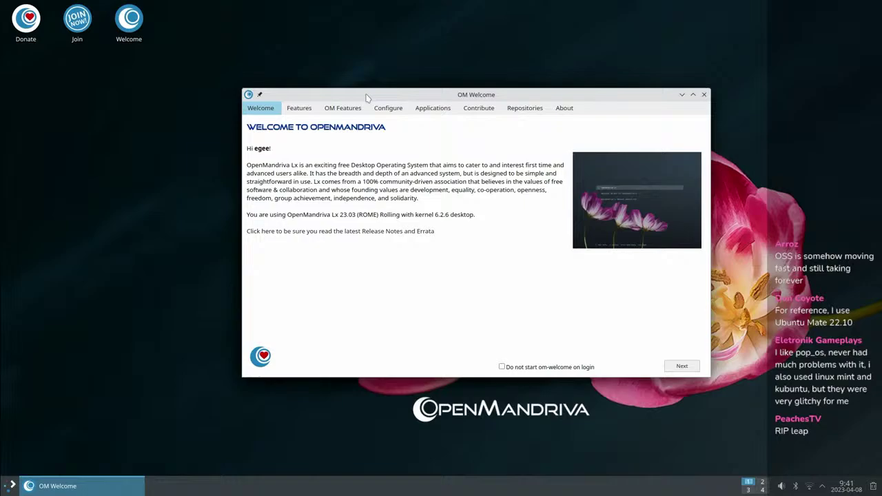
Step: Check the current Wi-Fi network connection from the panel, then return to OM Welcome
drag(366, 96, 365, 92)
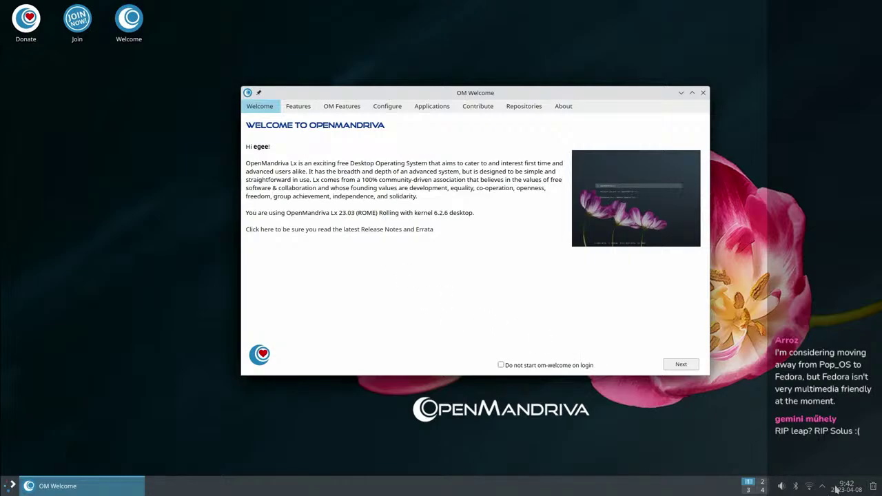
click(808, 487)
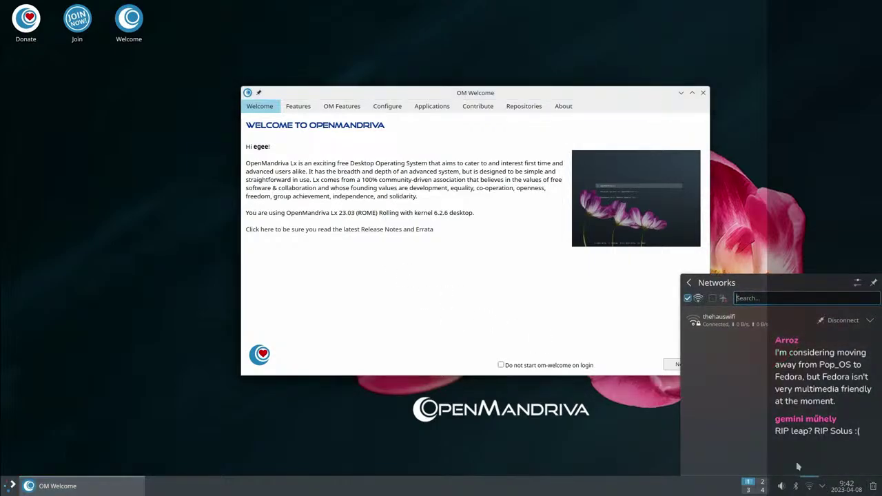
click(532, 303)
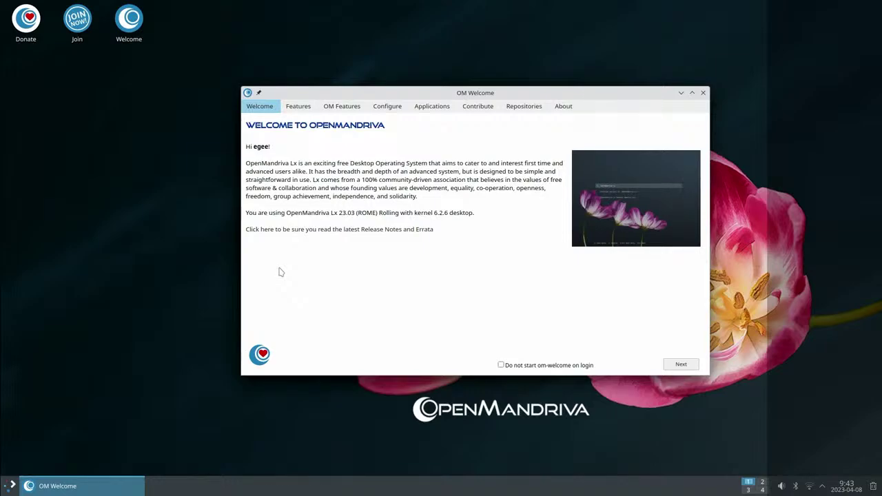
Step: Open the Features page and browse the KDE Plasma and Kernel descriptions
click(297, 108)
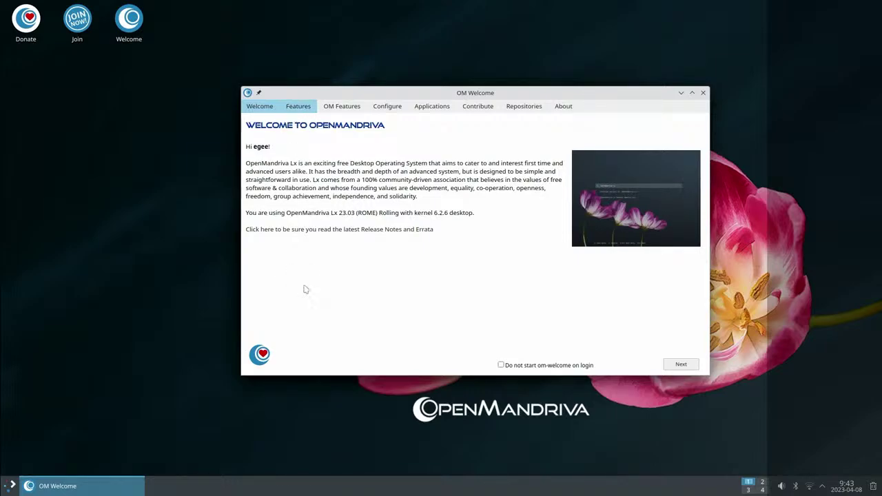
click(303, 261)
click(327, 165)
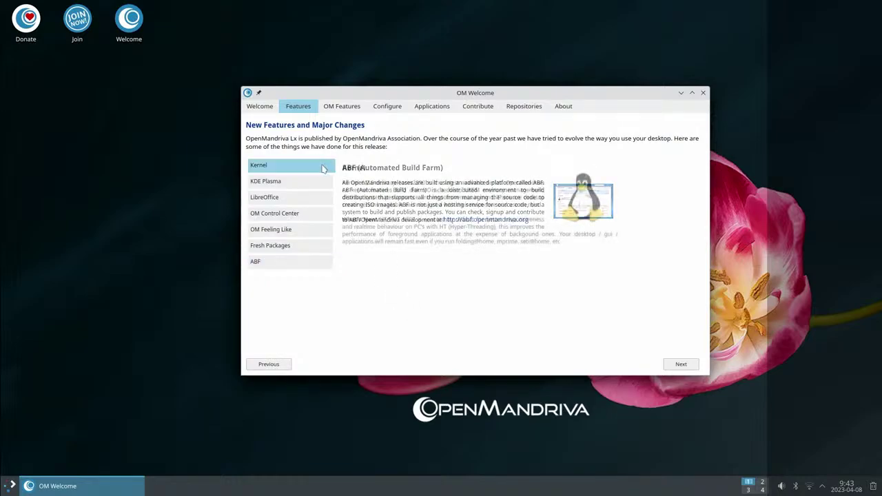
click(321, 180)
click(301, 261)
click(296, 197)
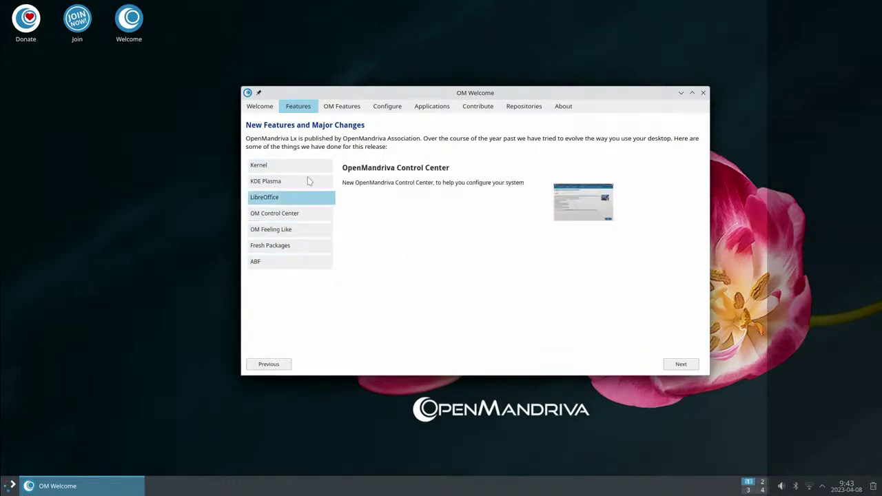
click(301, 165)
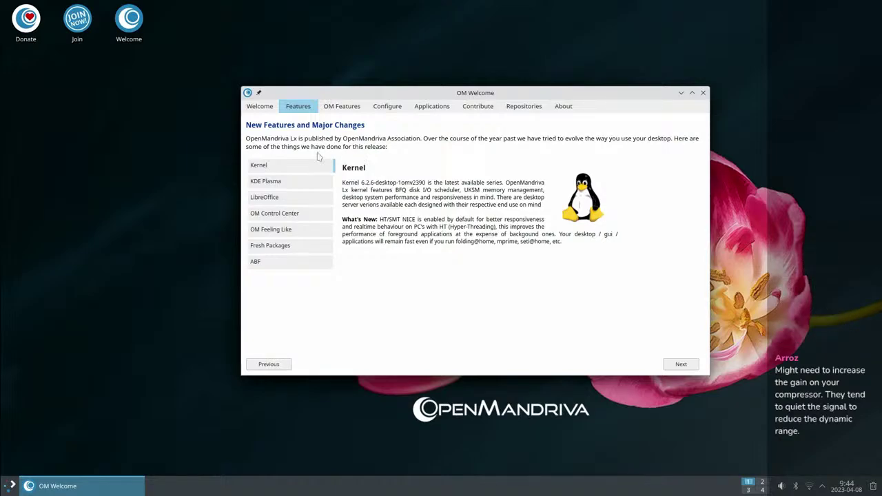
Step: View the Fresh Packages description, then go back to the Kernel entry
click(284, 198)
click(285, 245)
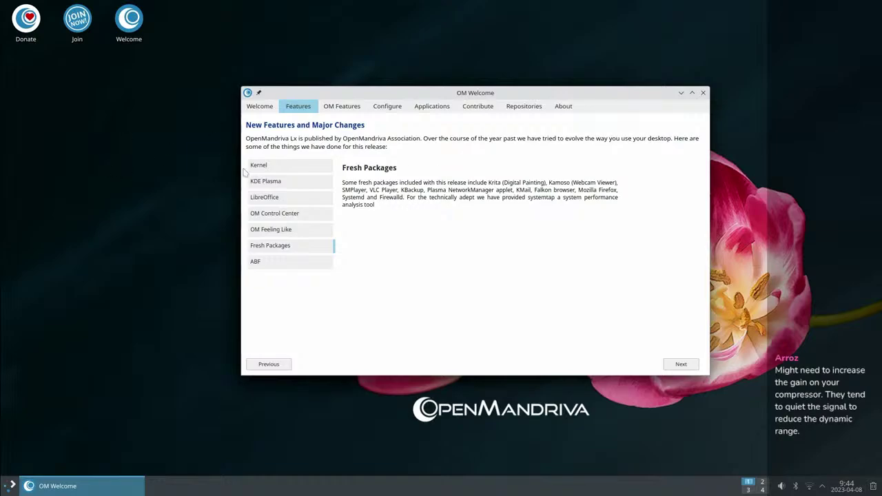
click(272, 168)
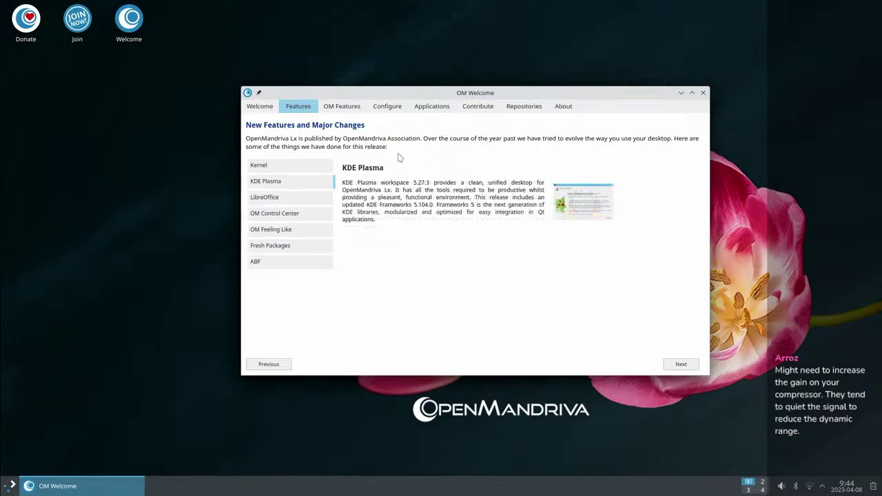
Step: Step through the Kernel, KDE Plasma, LibreOffice and OM Control Center descriptions with the arrow keys
key(Up)
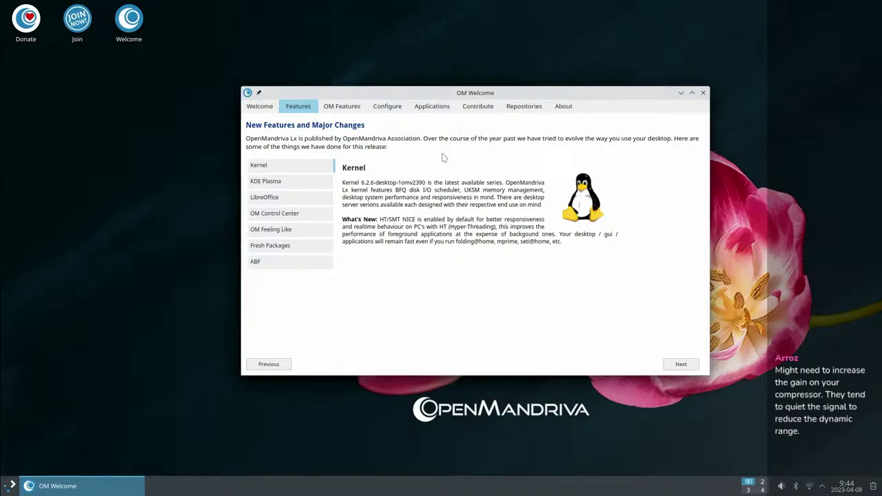
key(Down)
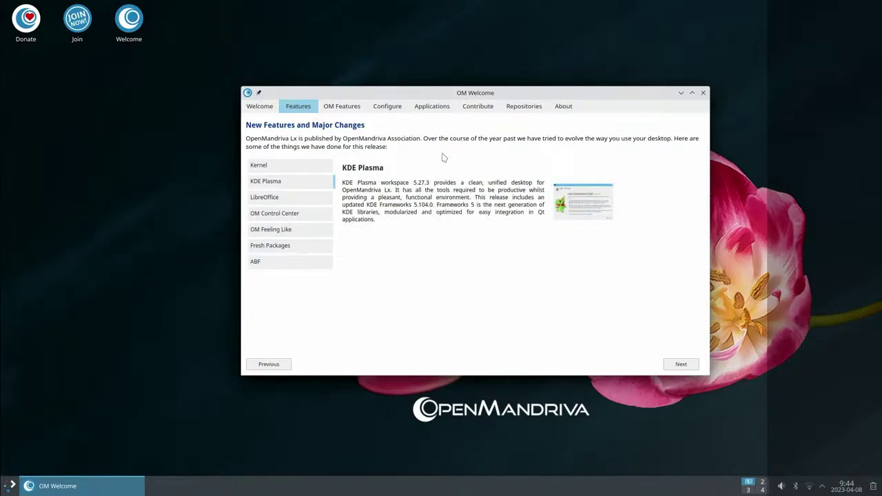
drag(292, 189, 303, 146)
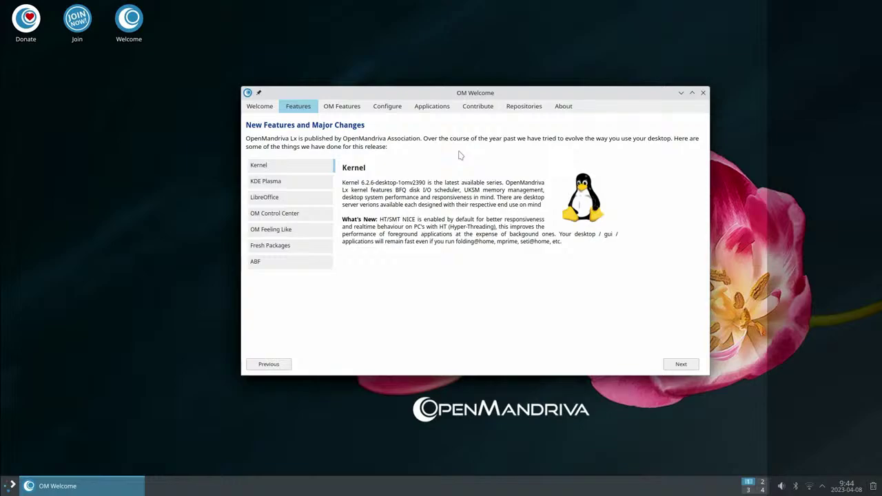
key(Down)
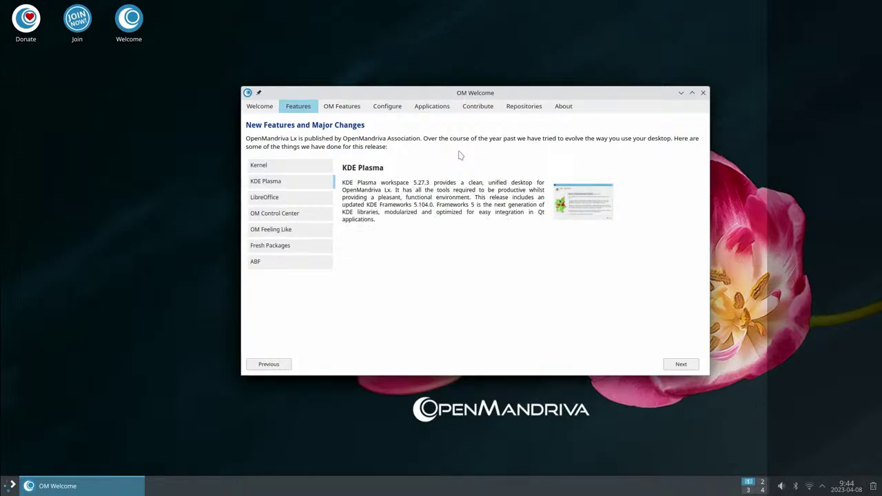
key(Down)
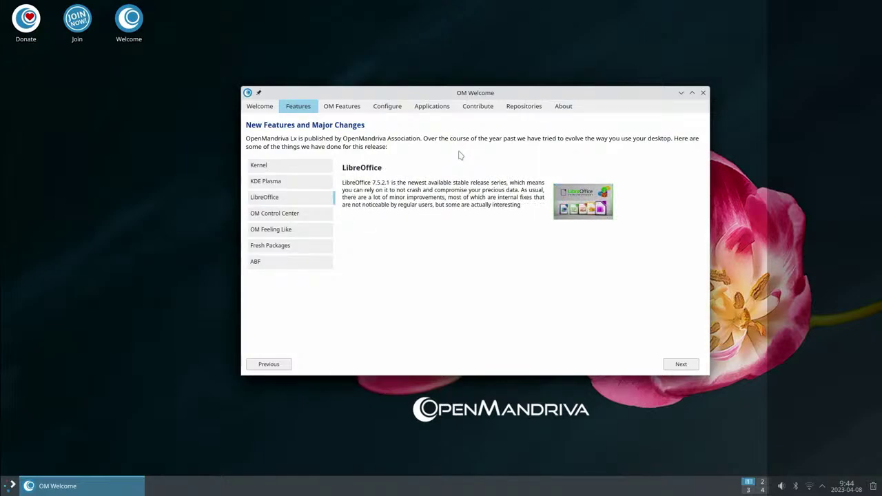
key(Down)
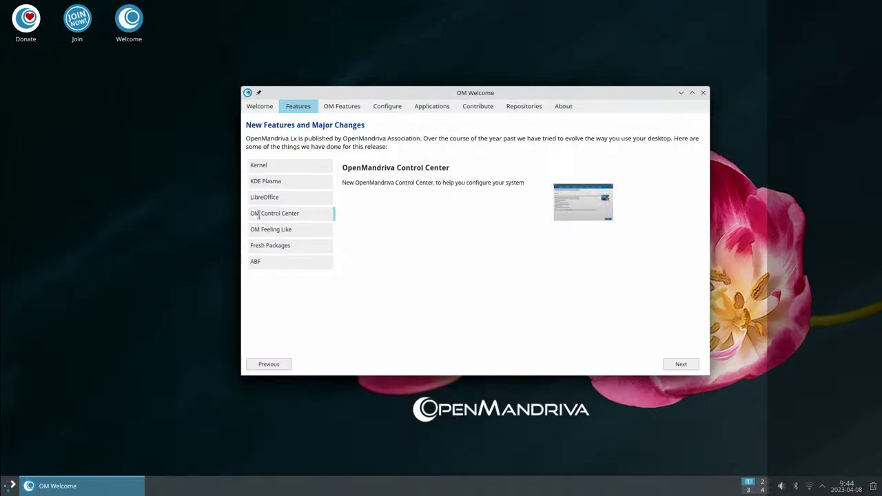
Step: Sweep through the feature list down to ABF, ending on the OM Feeling Like presets entry
click(295, 195)
click(295, 183)
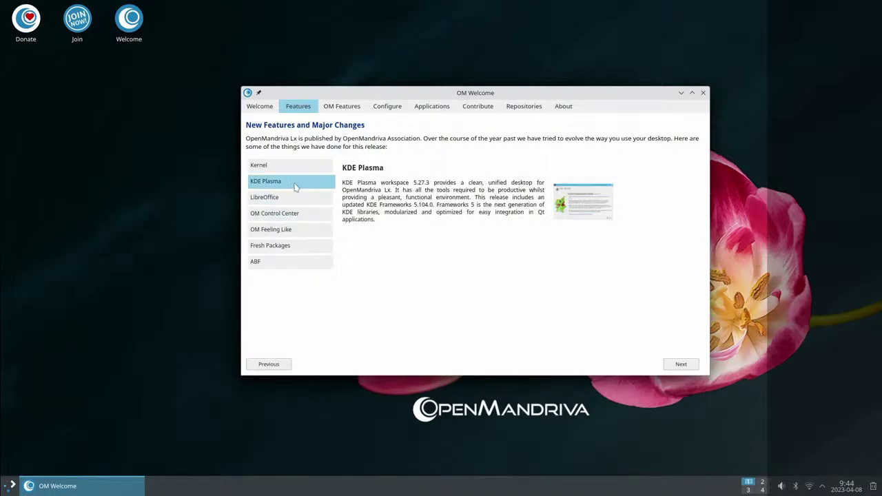
drag(295, 165, 296, 299)
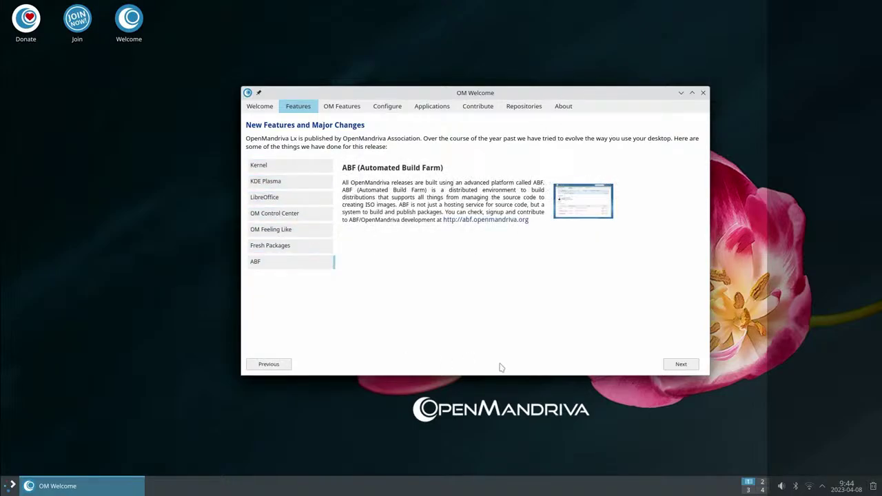
drag(336, 172, 285, 188)
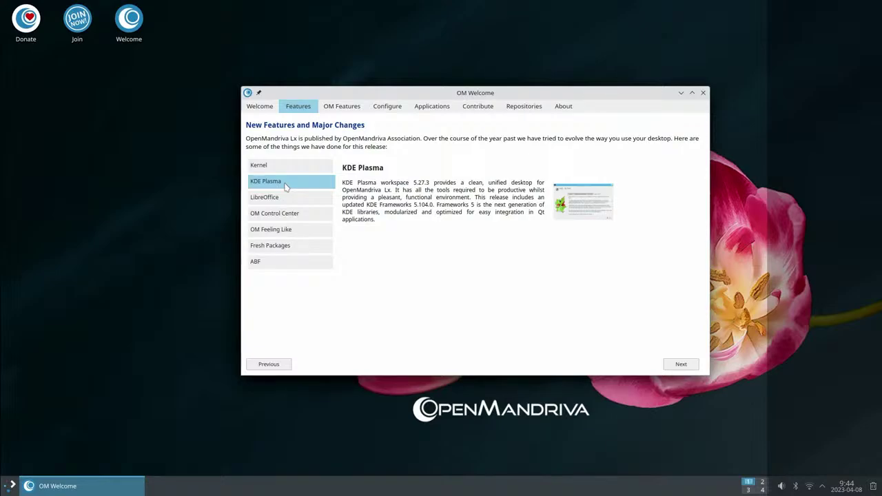
click(275, 213)
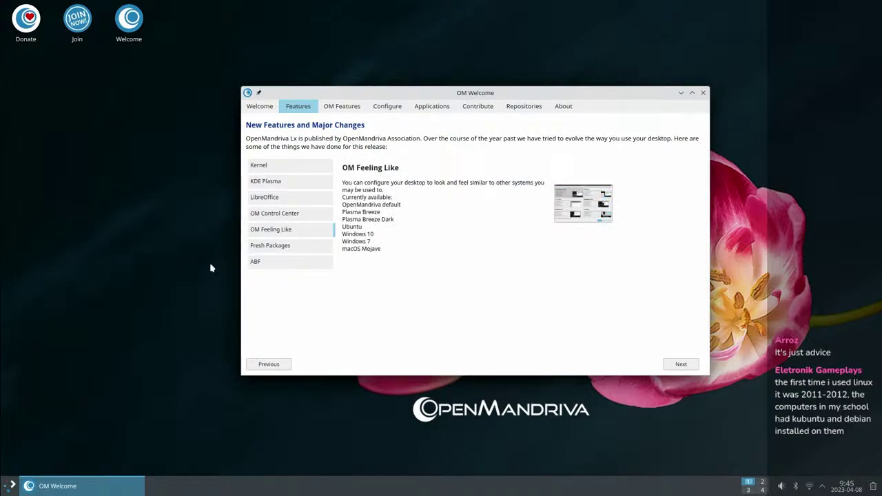
Step: Revisit the KDE Plasma entry, then switch to the OM Features page listing repo-picker and Control Center
click(275, 180)
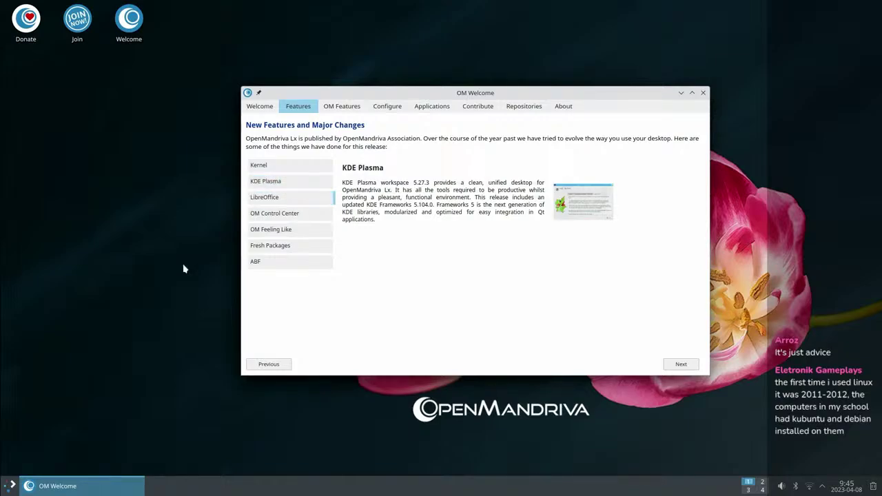
mouse_move(279, 180)
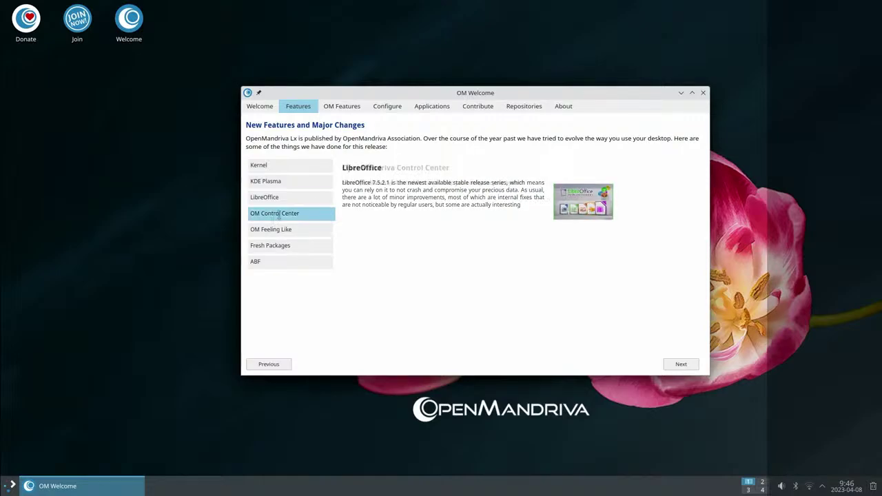
mouse_move(282, 214)
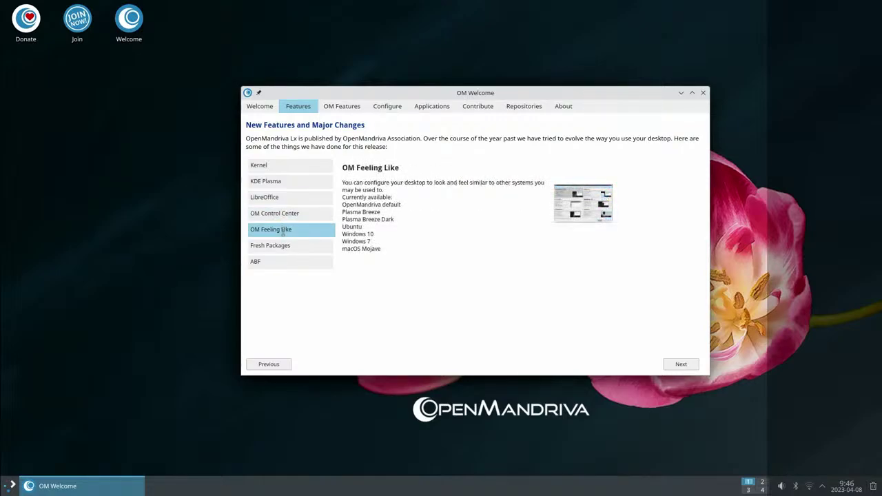
mouse_move(283, 244)
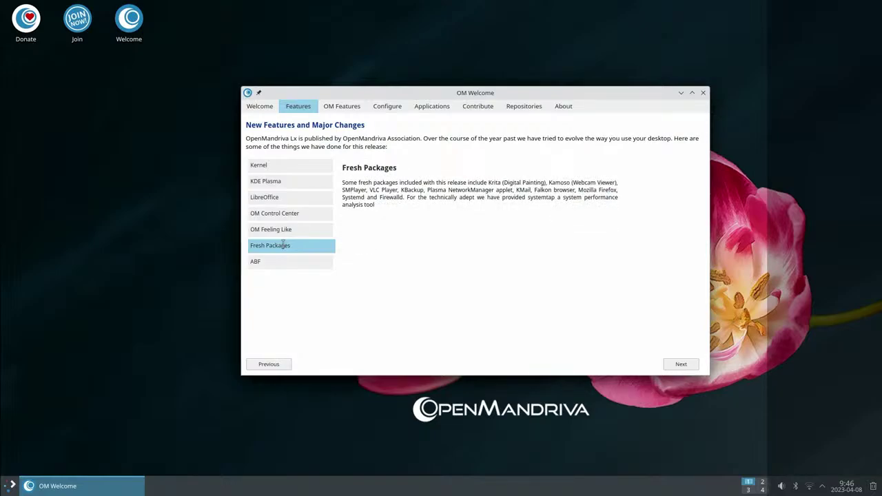
click(347, 107)
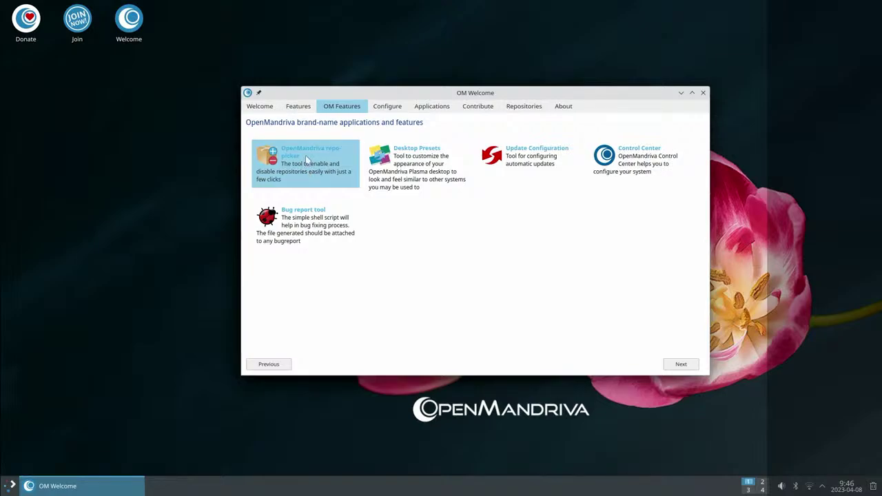
Step: Select the repo-picker tile, clear a stray text selection, and switch to the Configure page
click(307, 157)
drag(317, 142, 496, 255)
click(754, 276)
click(659, 273)
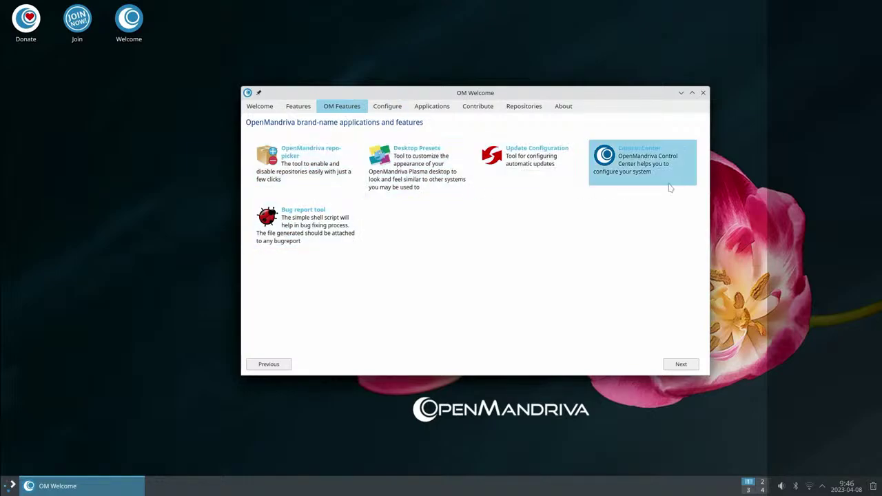
click(381, 111)
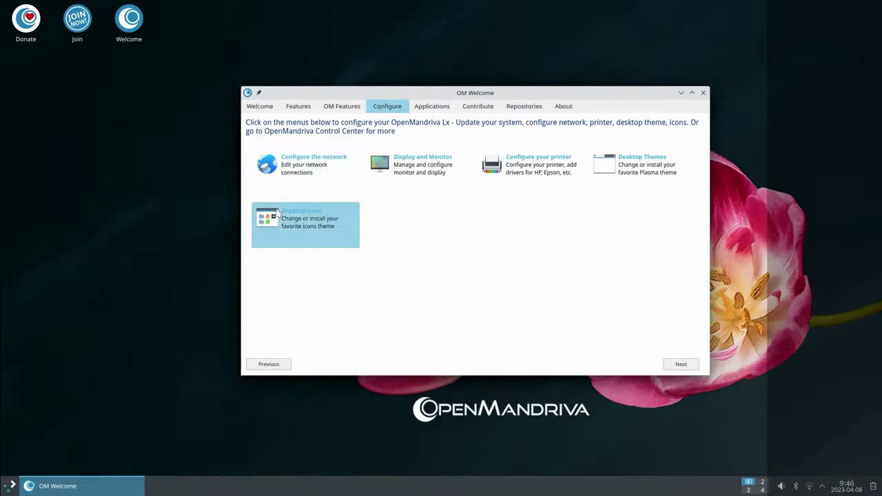
click(417, 168)
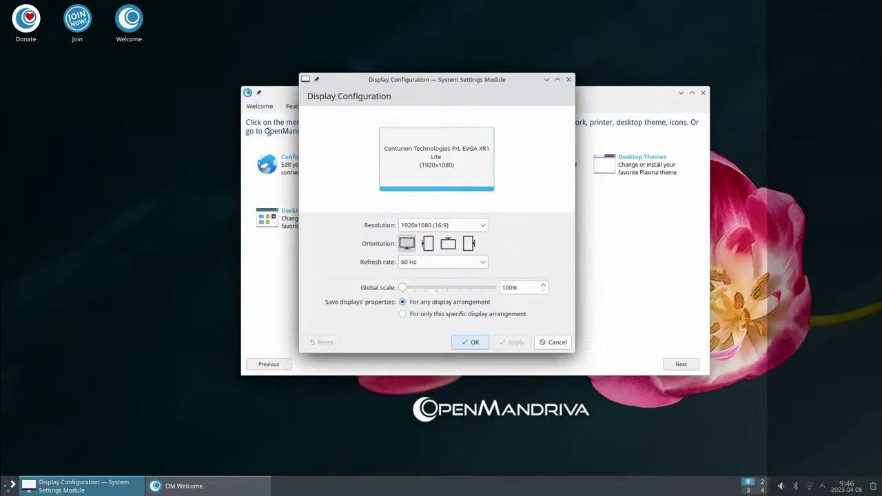
click(569, 79)
click(355, 107)
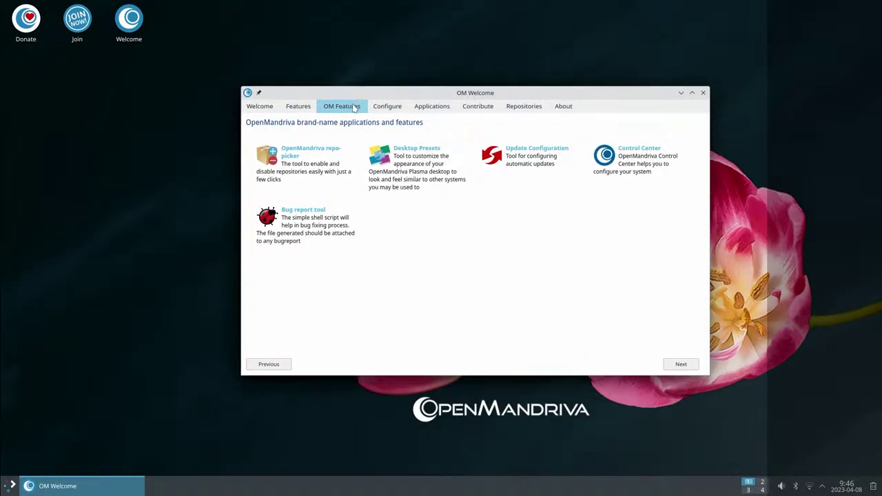
double_click(641, 172)
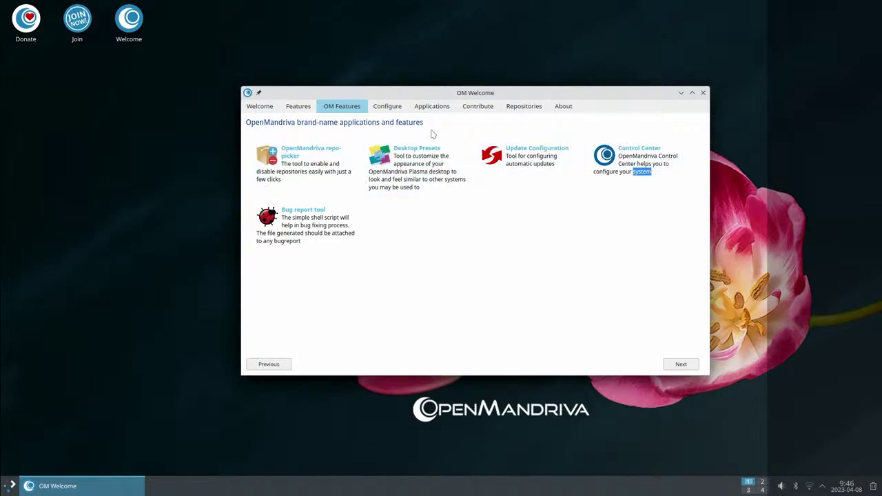
click(374, 109)
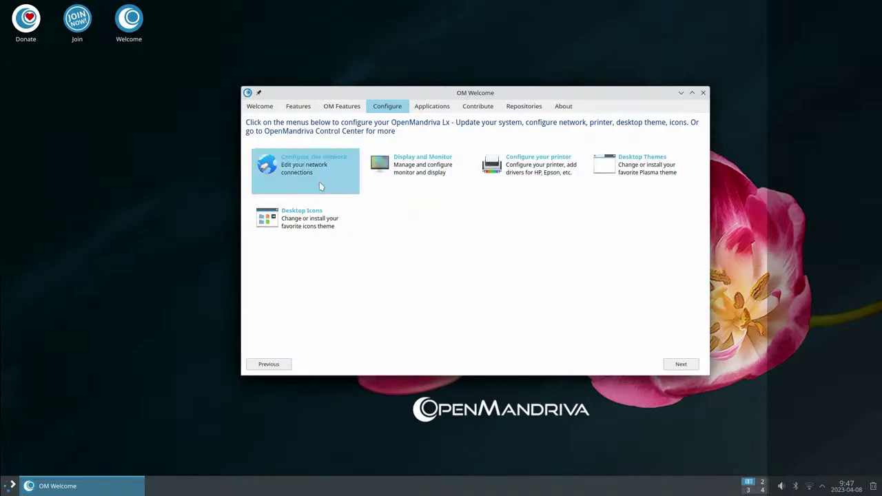
Step: Open Display and Monitor settings, cancel unchanged, then open Desktop Themes' Plasma Style module
double_click(403, 173)
click(379, 164)
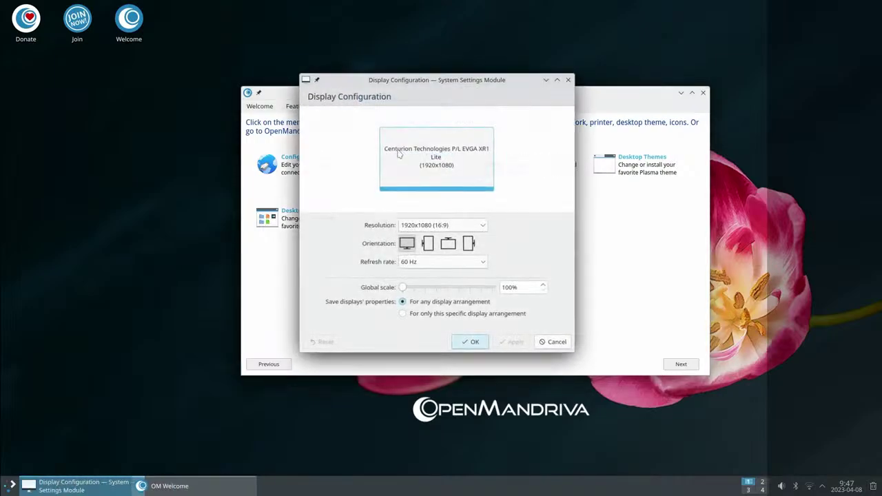
drag(405, 86, 465, 57)
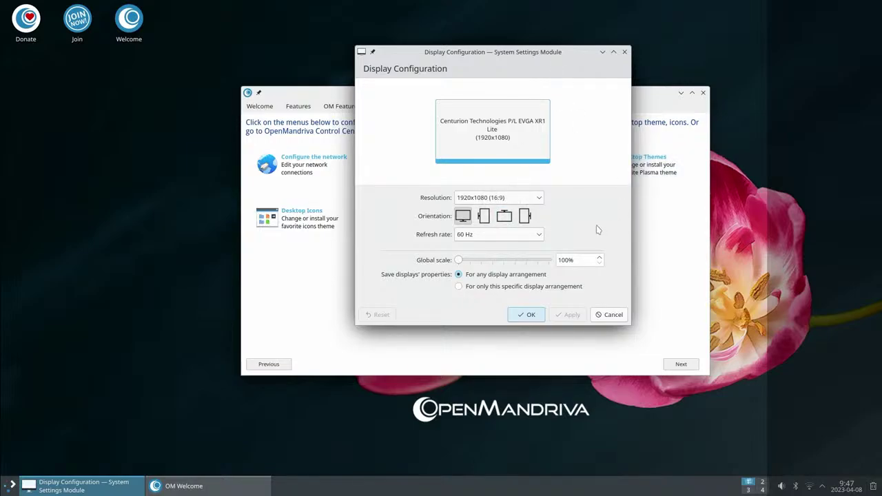
click(598, 314)
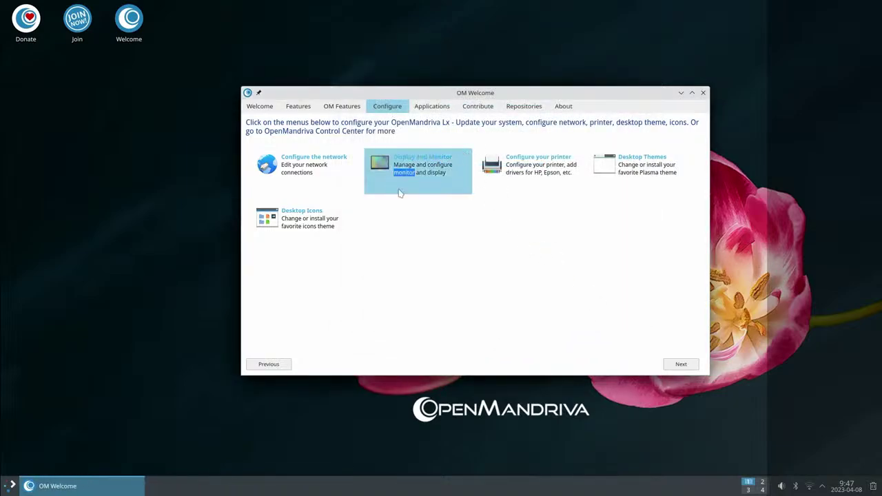
click(640, 163)
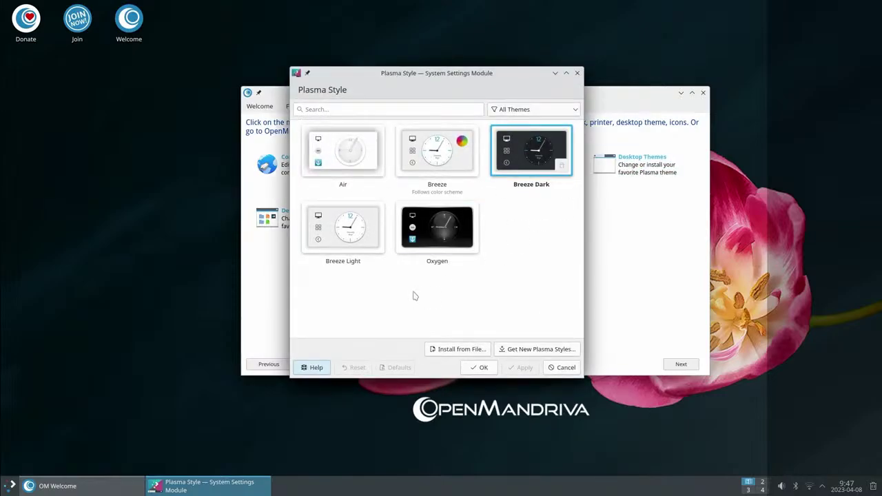
Step: Launch Dolphin from the application menu, arrange the windows, and close Plasma Style unchanged
click(3, 485)
click(12, 367)
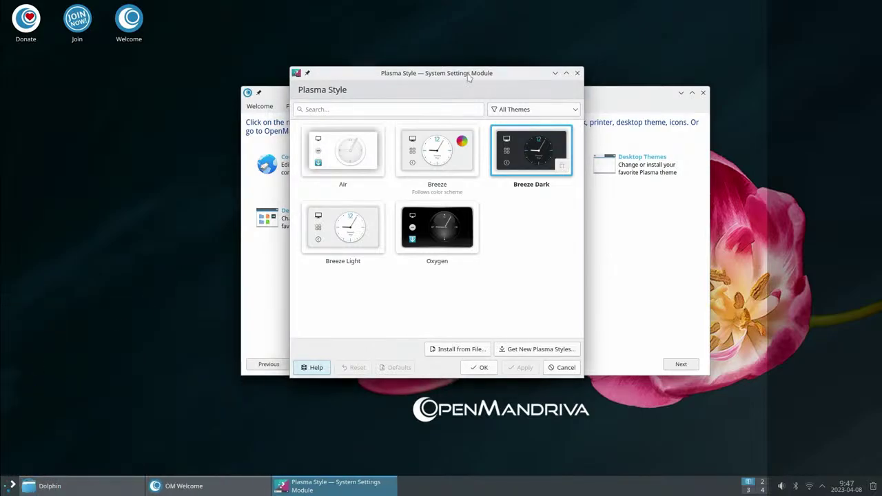
drag(514, 83, 317, 43)
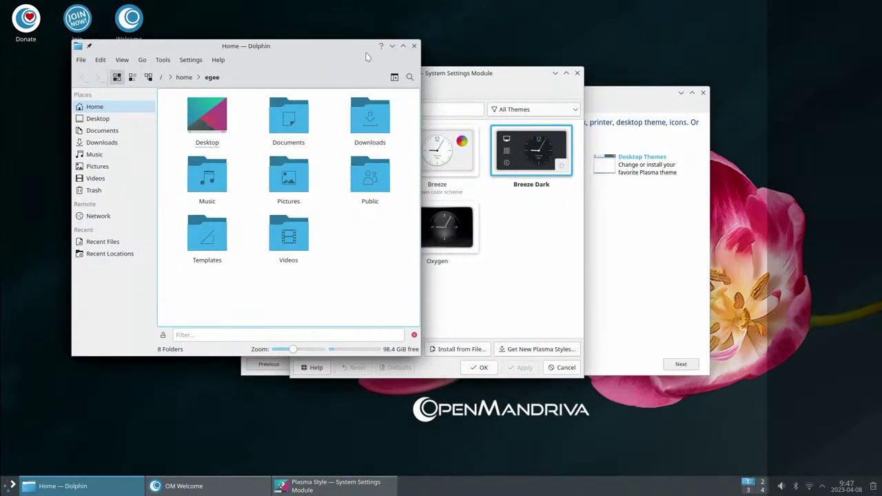
drag(511, 74, 635, 72)
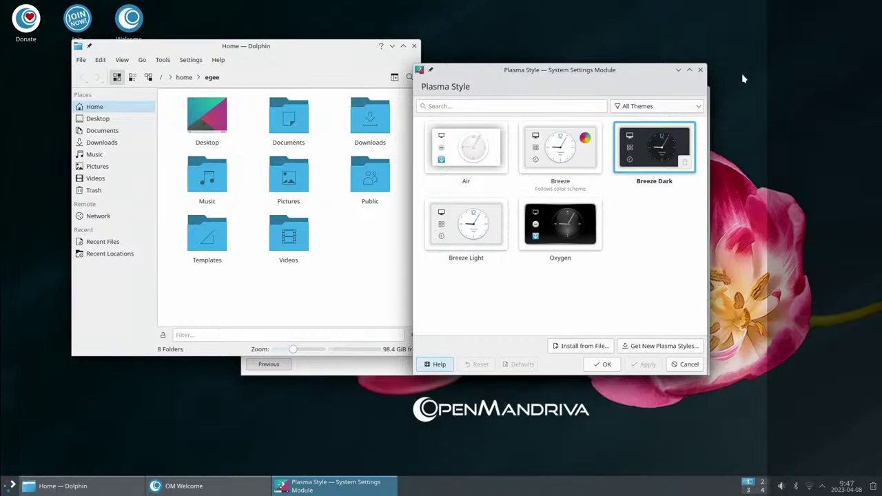
click(701, 71)
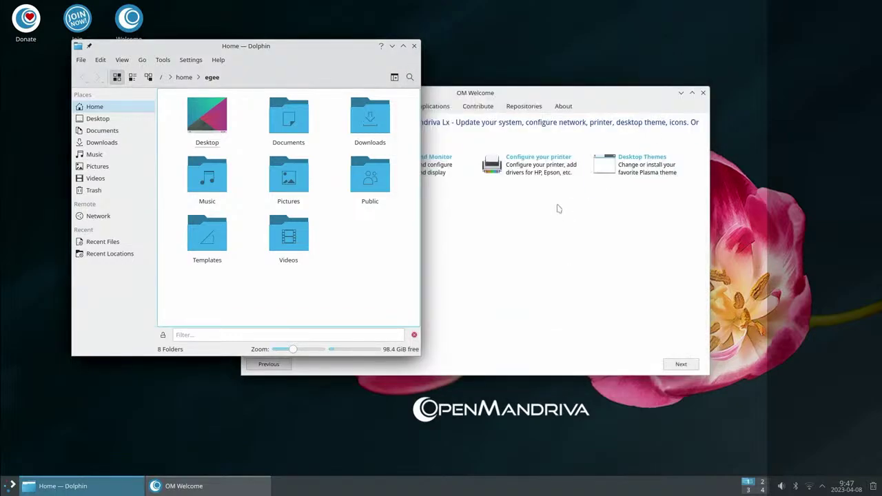
Step: Raise OM Welcome, view the Applications tab's Graphics suggestions, then go to the Contribute page
click(556, 96)
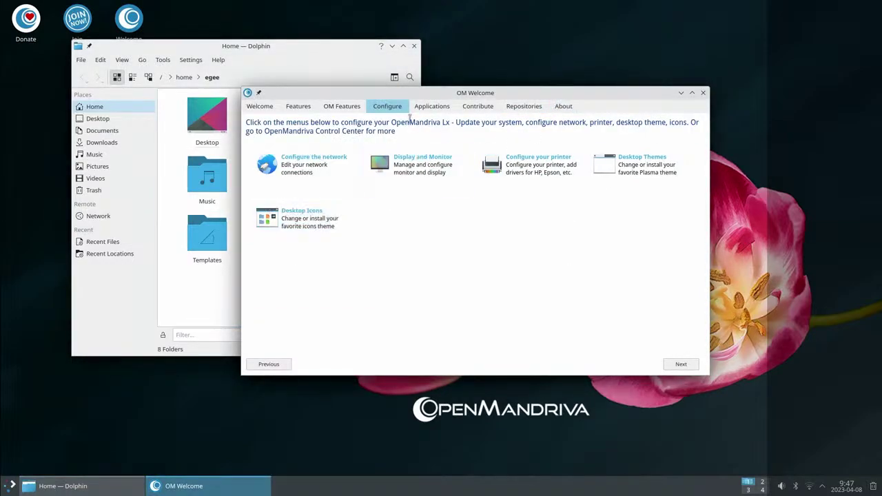
click(426, 109)
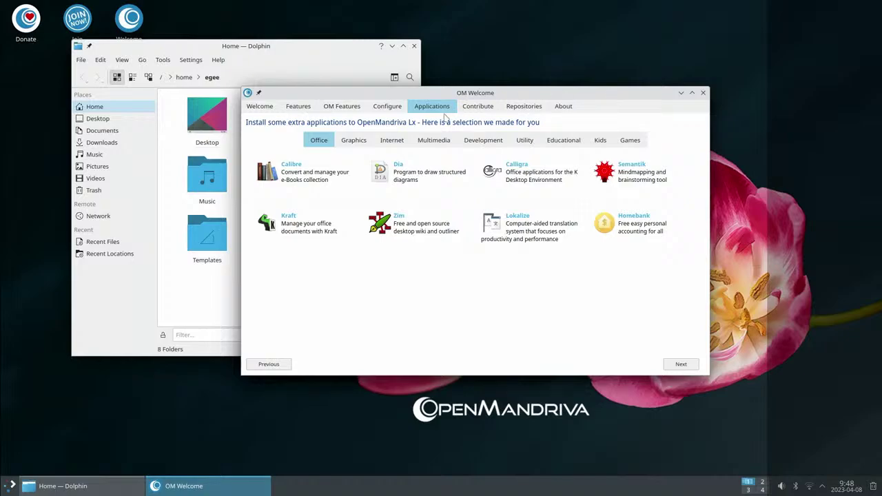
click(359, 142)
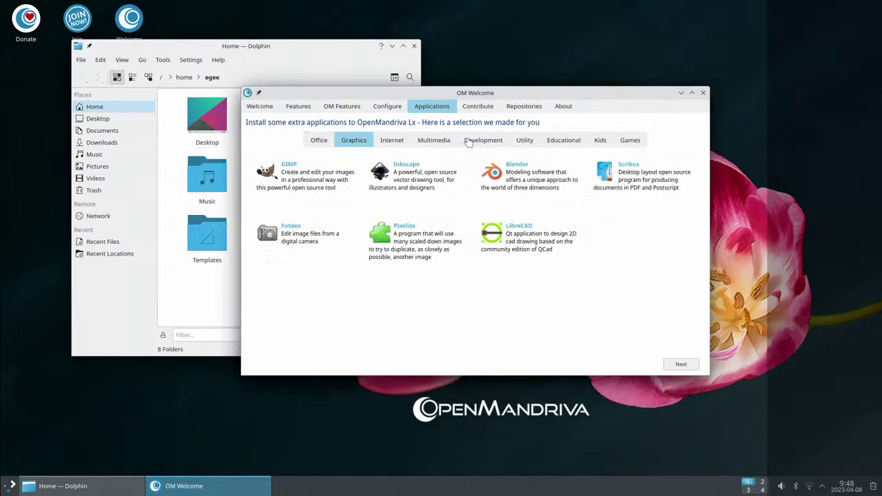
click(473, 110)
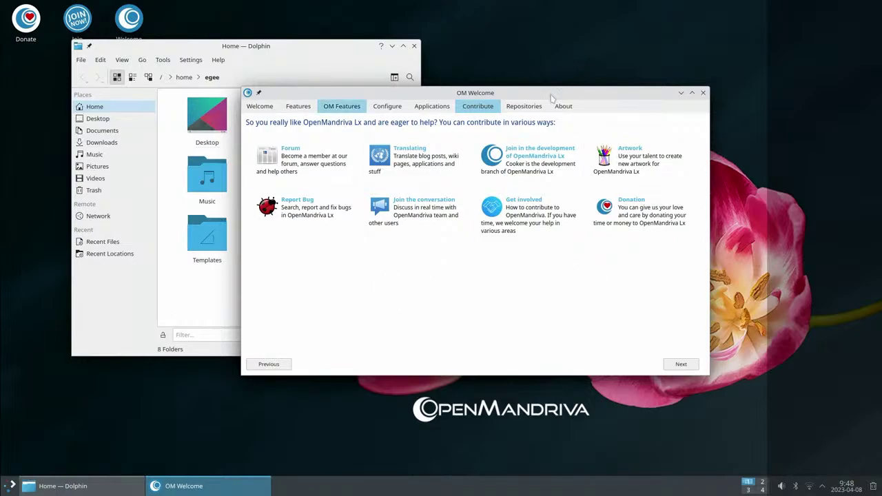
Step: Switch OM Welcome to its Repositories information page
click(517, 110)
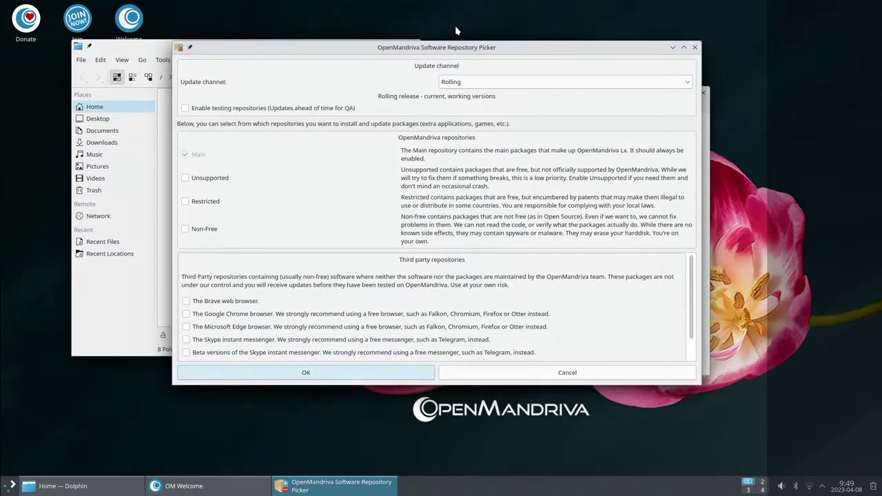
Step: Enable the Unsupported, Restricted, Non-Free and Visual Studio Code IDE repositories and confirm with OK
drag(468, 46, 496, 46)
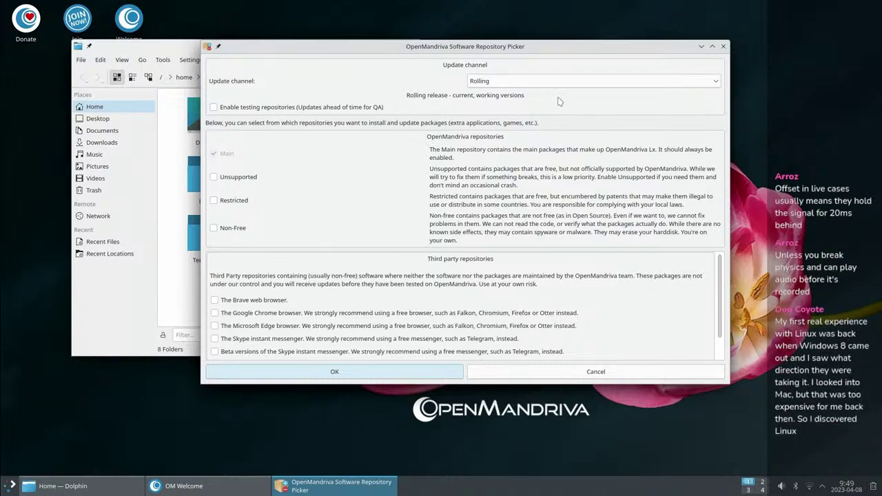
click(244, 179)
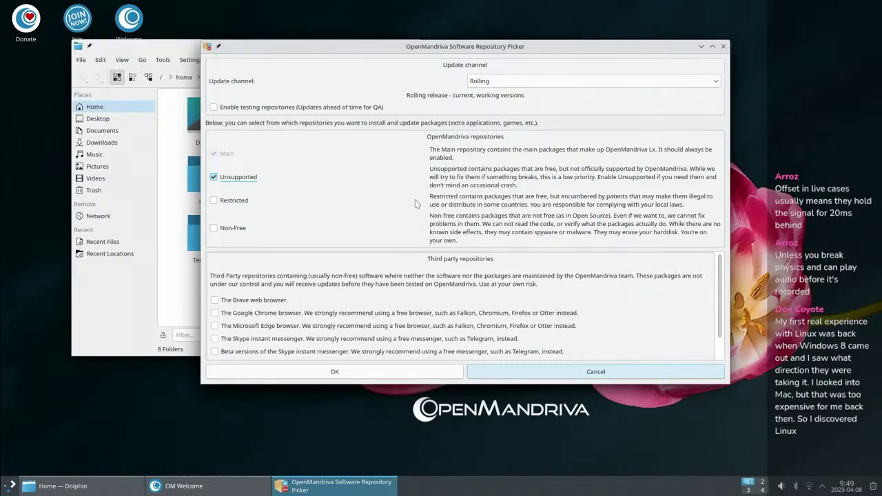
click(241, 201)
click(213, 228)
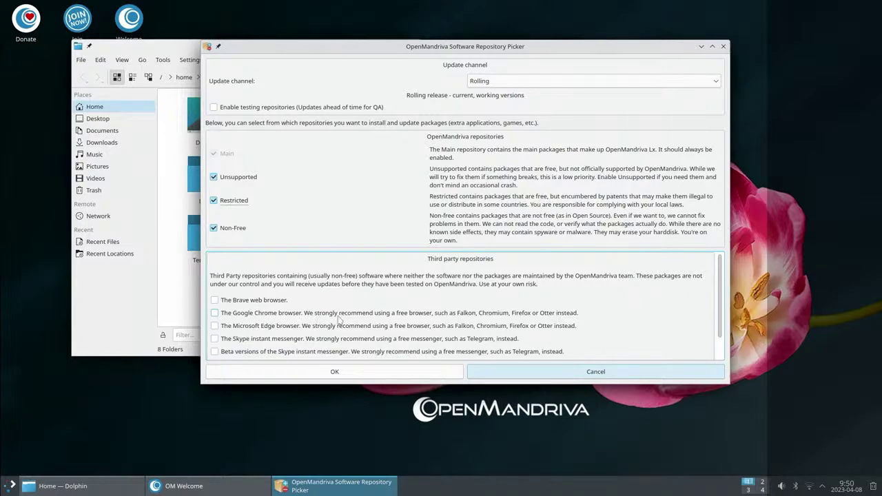
scroll(339, 318, down, 1)
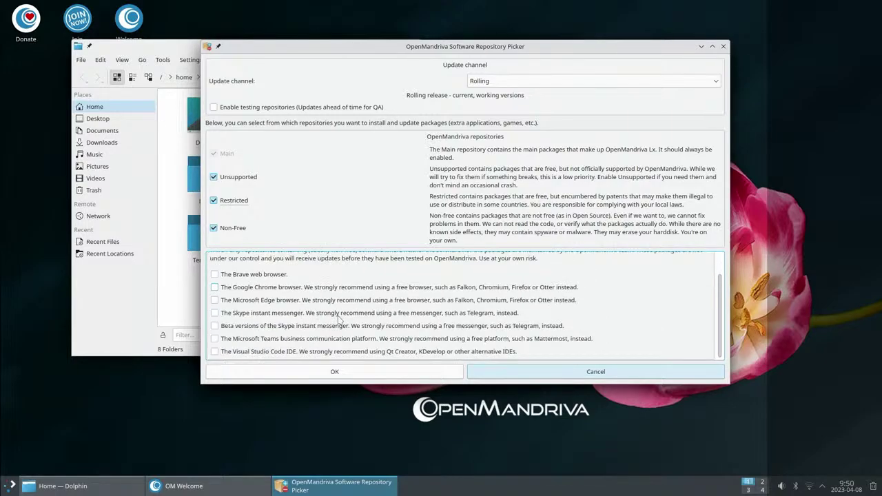
click(355, 352)
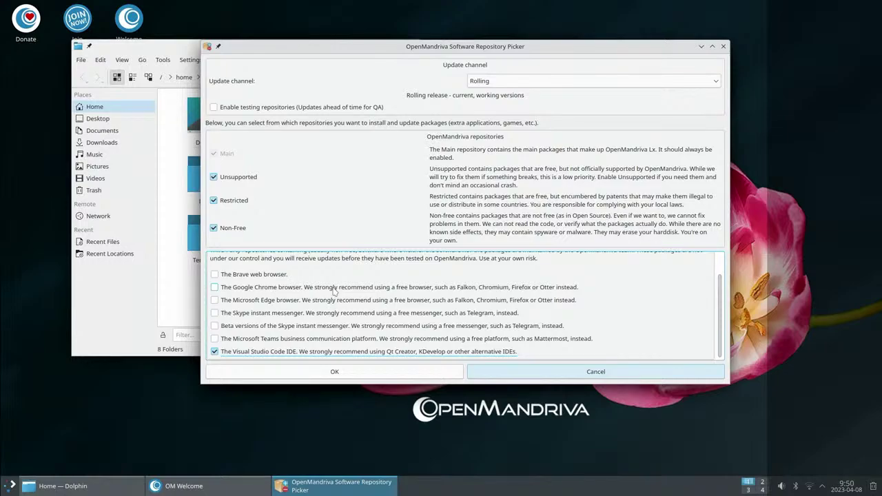
click(404, 375)
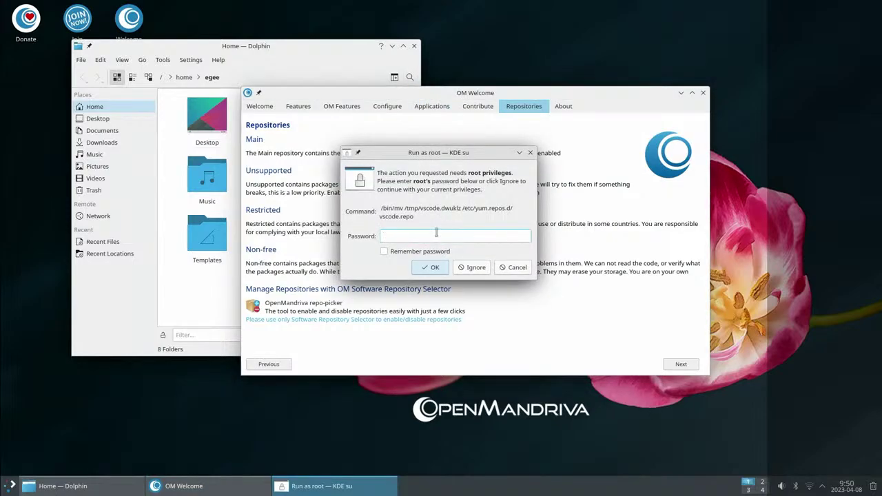
Step: Enter the root password, verify it with the eye icon, and submit it
text(*********)
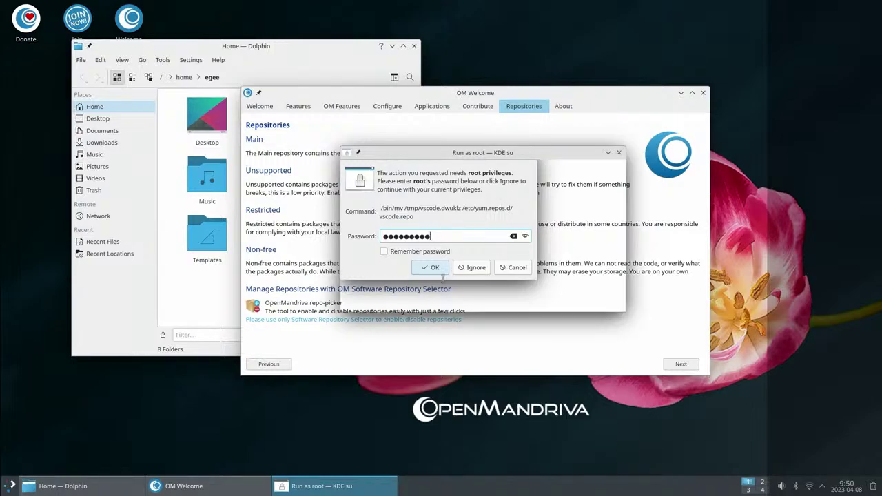
drag(490, 156, 406, 262)
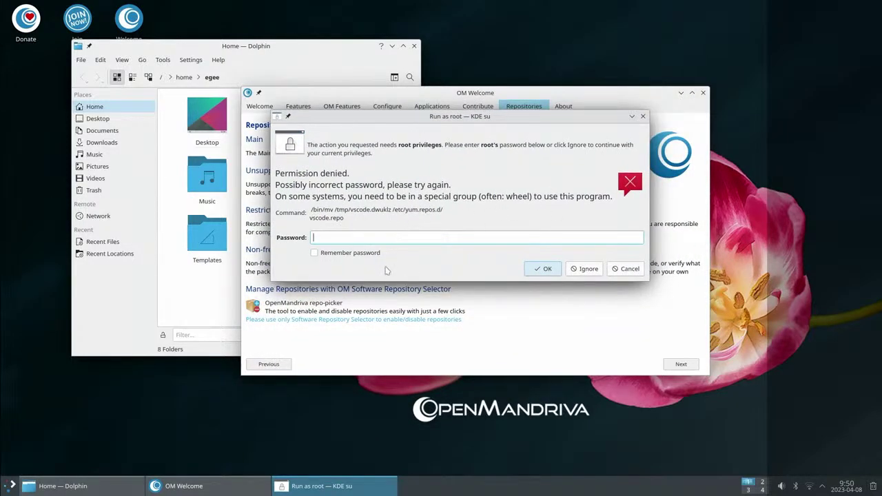
text(●●●●●●●●●●●)
click(638, 237)
click(544, 270)
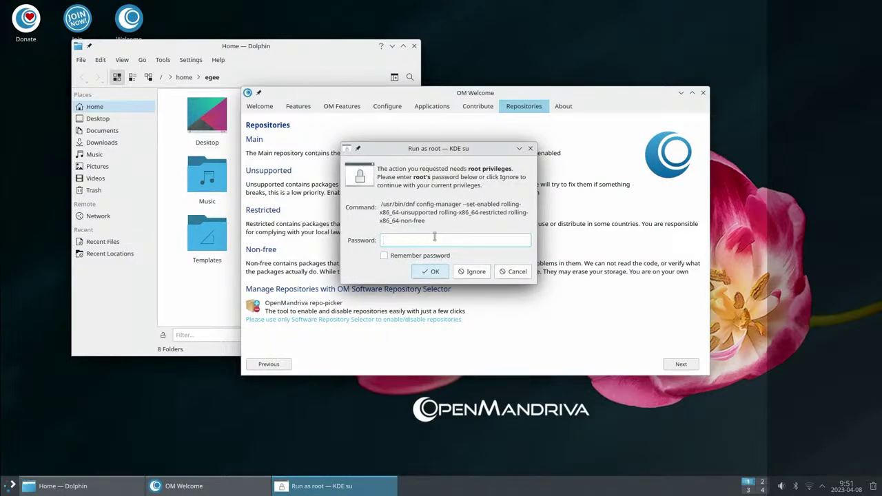
Step: Retype the root password, submit again, then close the Run as root prompt
text(●●●●●●●●●●)
click(430, 271)
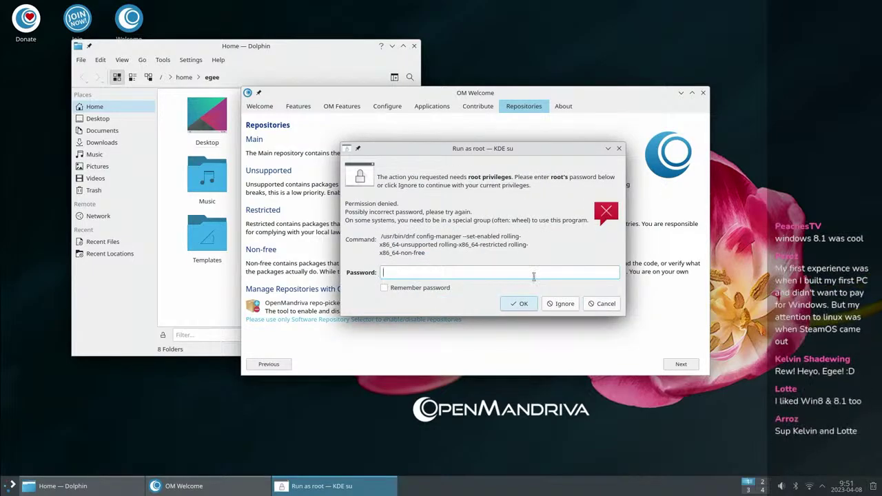
text(●●●●●●●●●●●)
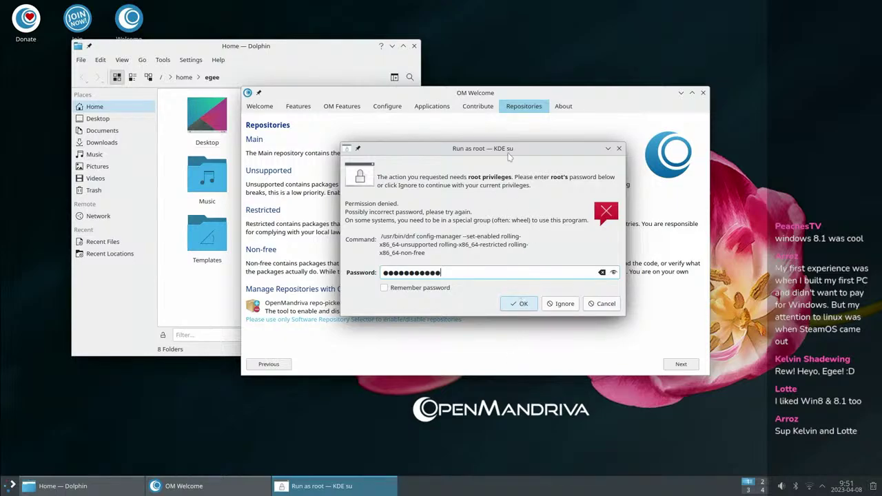
drag(508, 151, 487, 81)
click(499, 231)
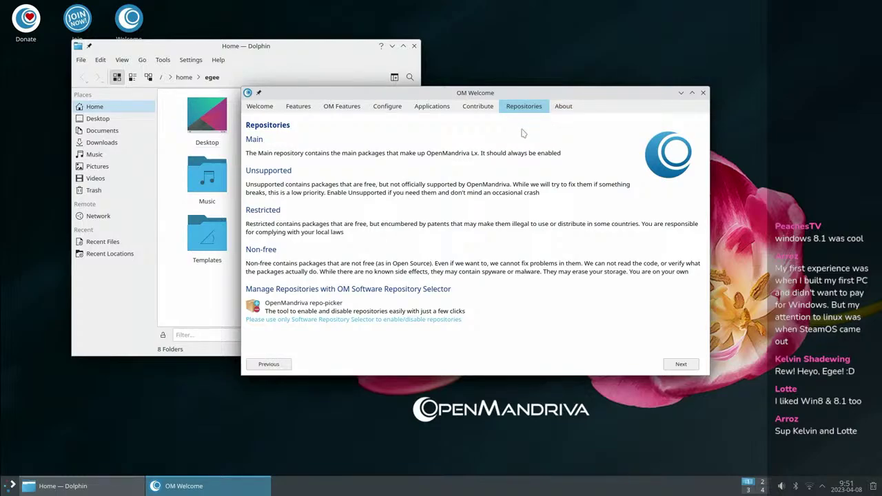
Step: Launch Konsole, start sudo su, then abort the prompt and clear the screen
click(9, 485)
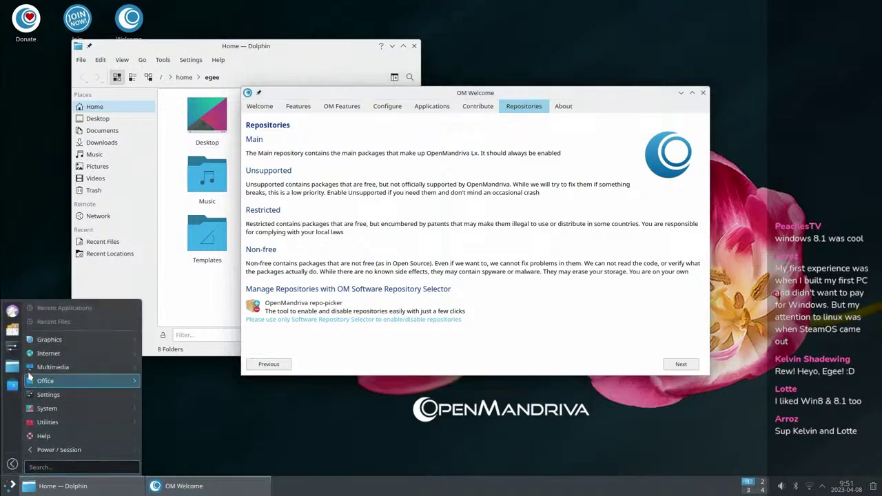
text(term)
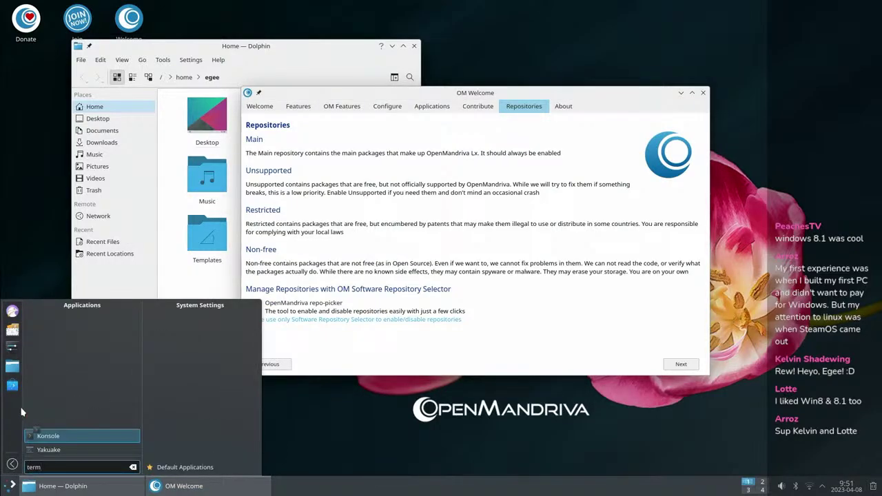
key(Return)
text(sudo su)
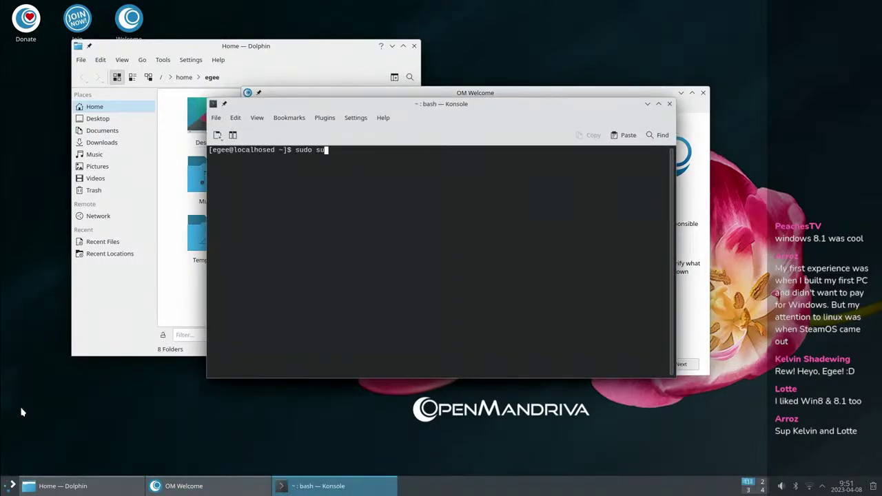
key(Return)
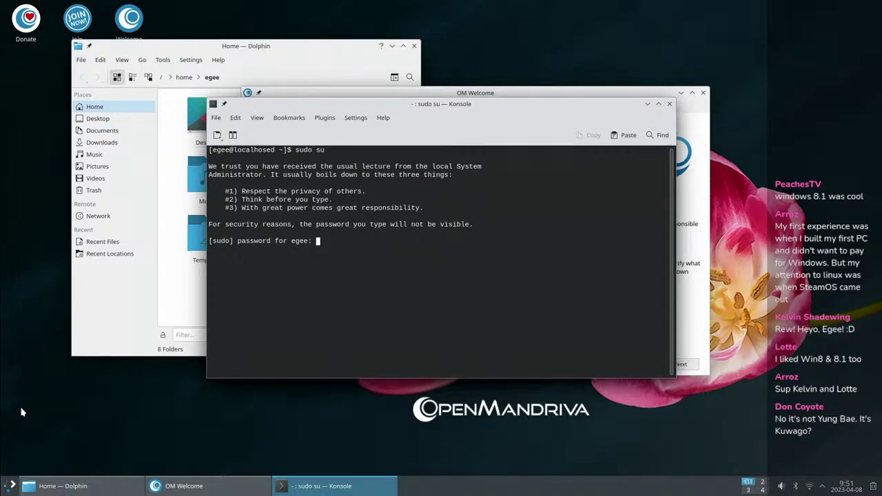
key(ctrl+c)
key(ctrl+c)
key(ctrl+c)
text(lear)
key(Return)
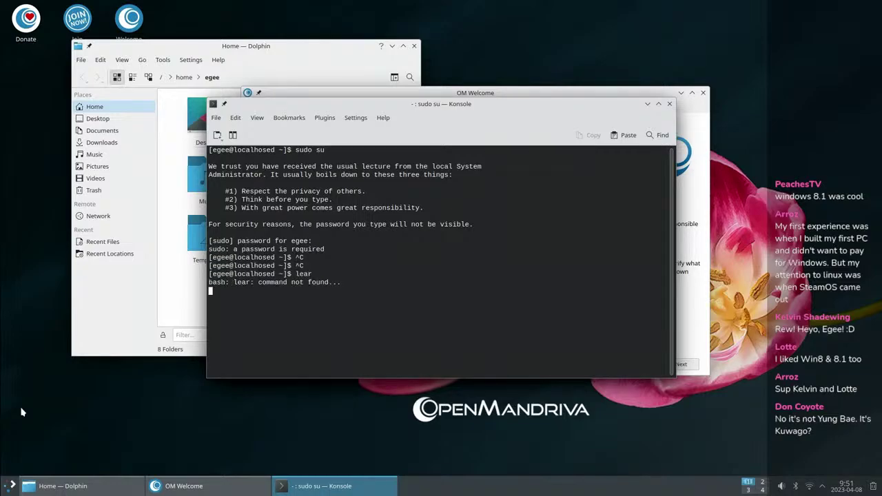
text(clear)
key(Return)
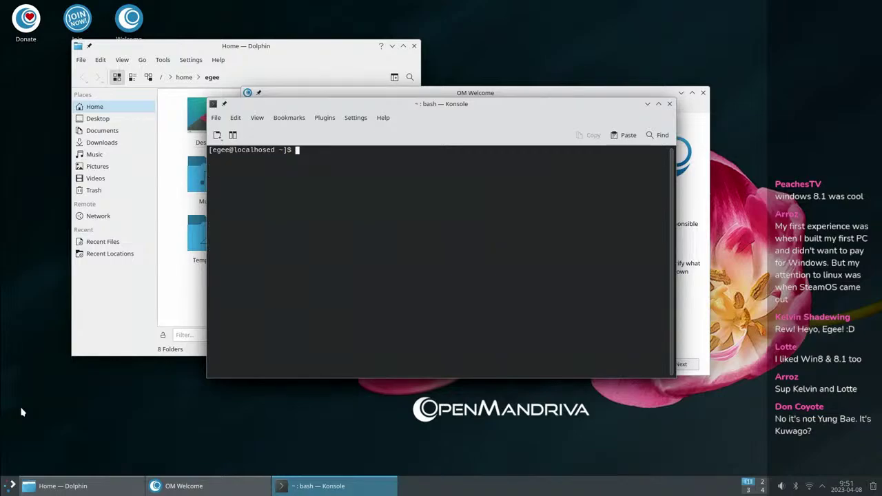
Step: Gain a root shell with sudo su, briefly switching to the regular user and back
text(sudo su)
key(Return)
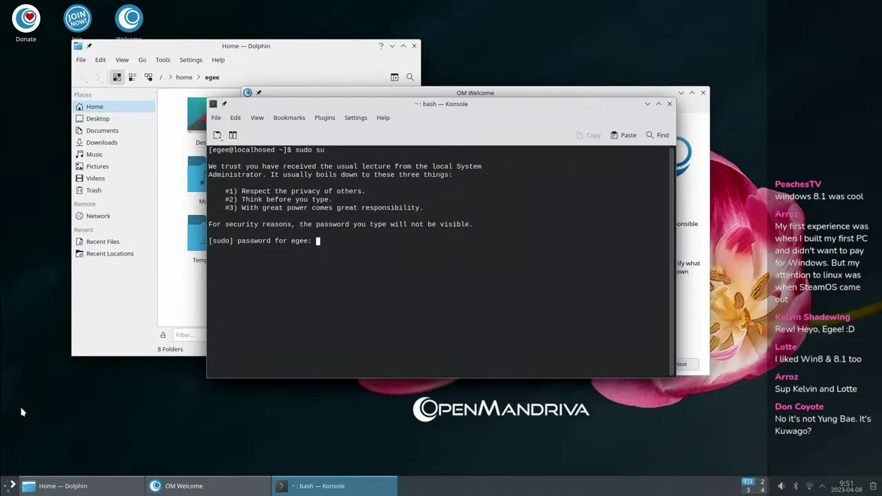
key(Return)
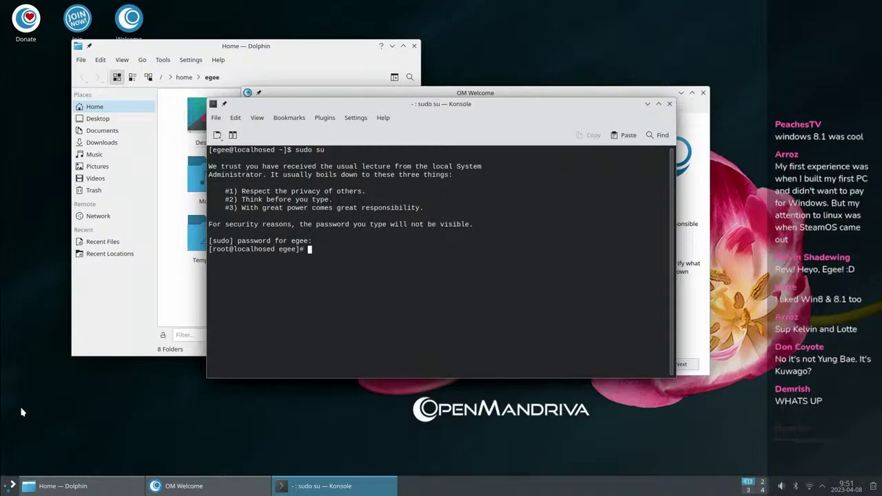
text(su egee)
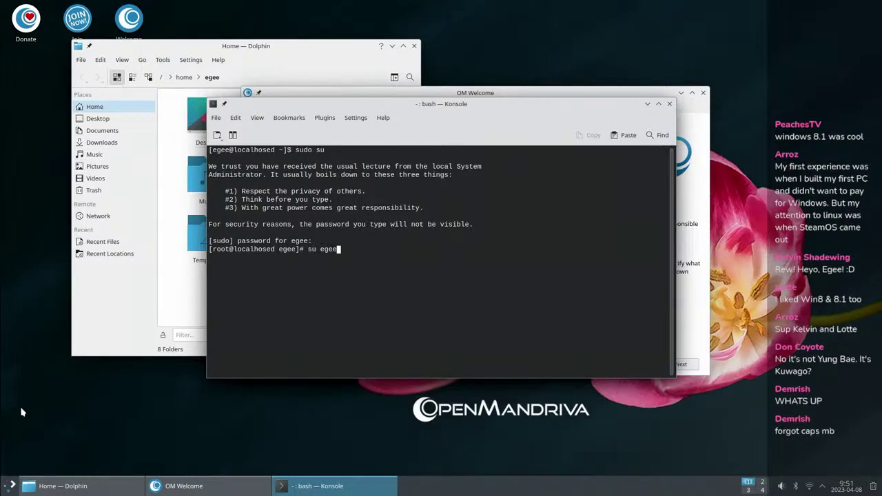
key(Return)
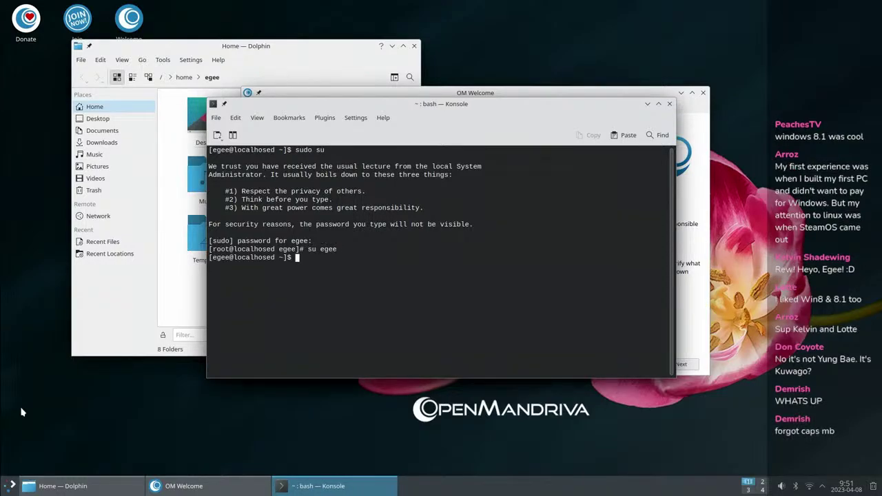
text(exit)
key(Return)
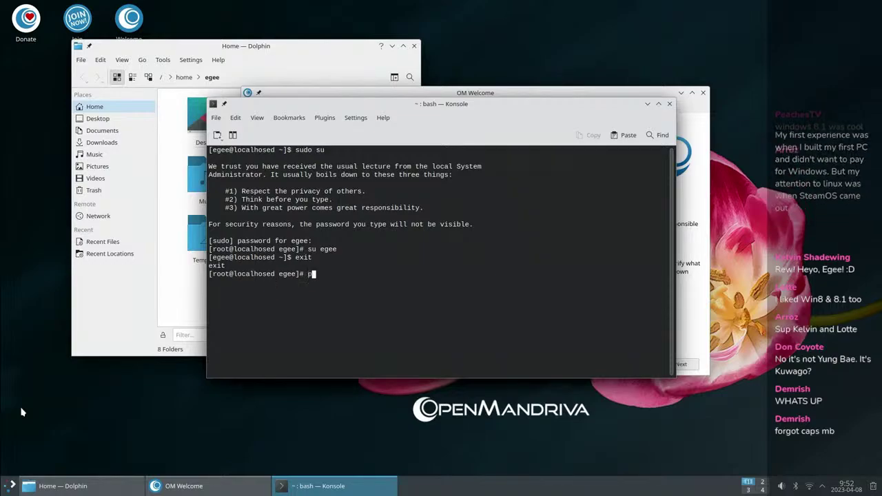
Step: Set a new root password with passwd, then exit twice to close Konsole
text(passwd)
key(Return)
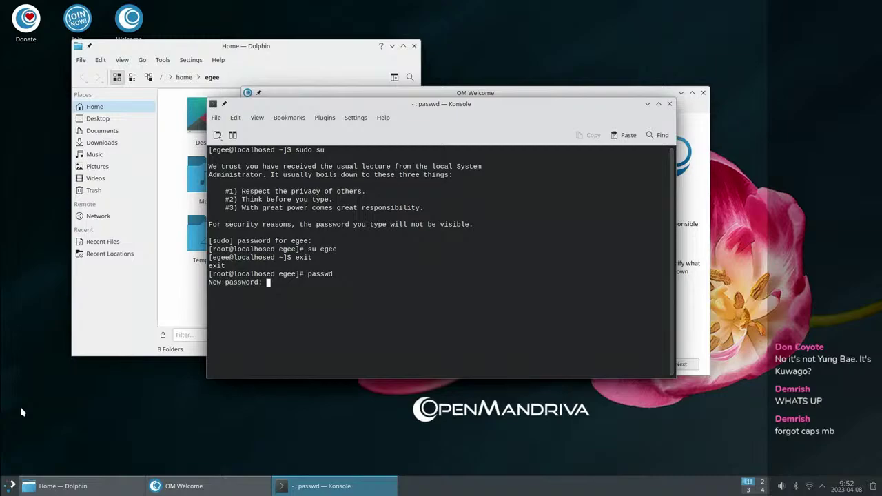
key(Return)
key(Return)
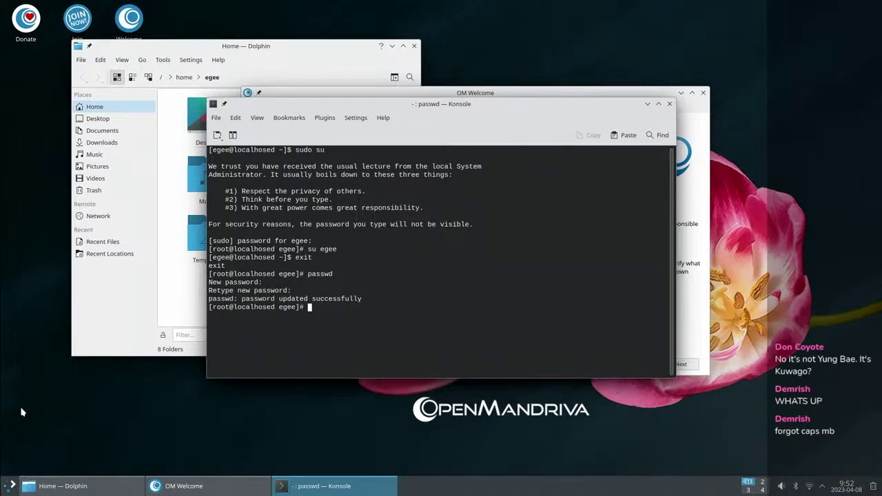
text(exit)
key(Return)
text(exit)
key(Return)
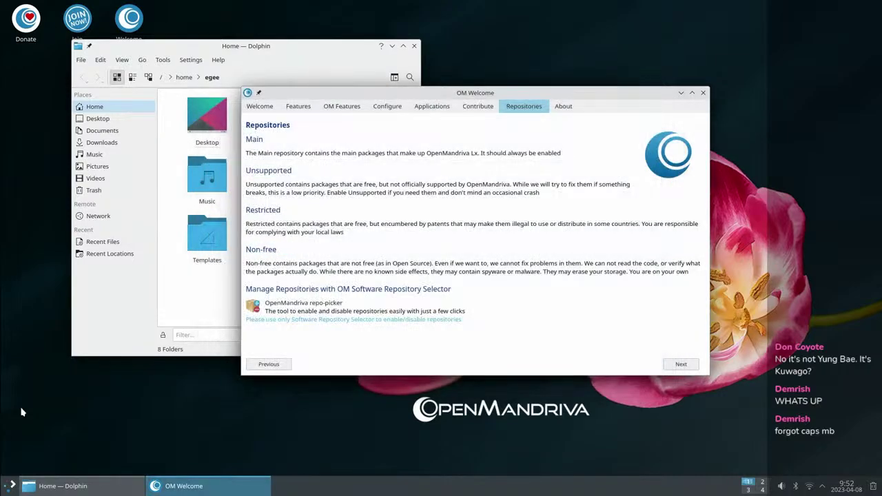
Step: Launch a new Konsole, widen it, and try sudo su with the password
key(super)
text(term)
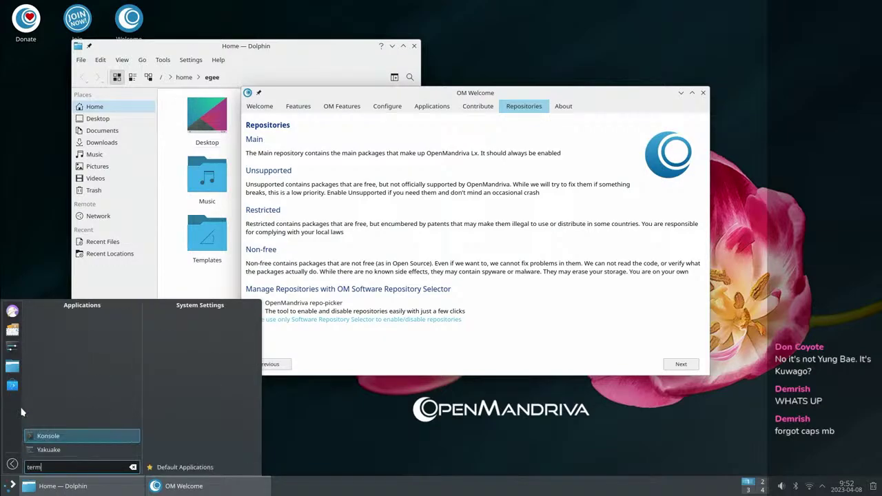
key(Return)
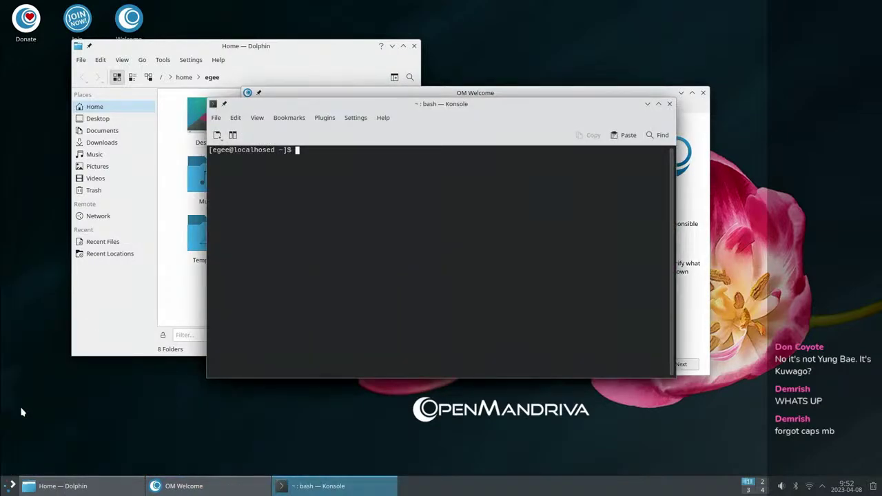
text(sudo su)
key(Return)
key(Return)
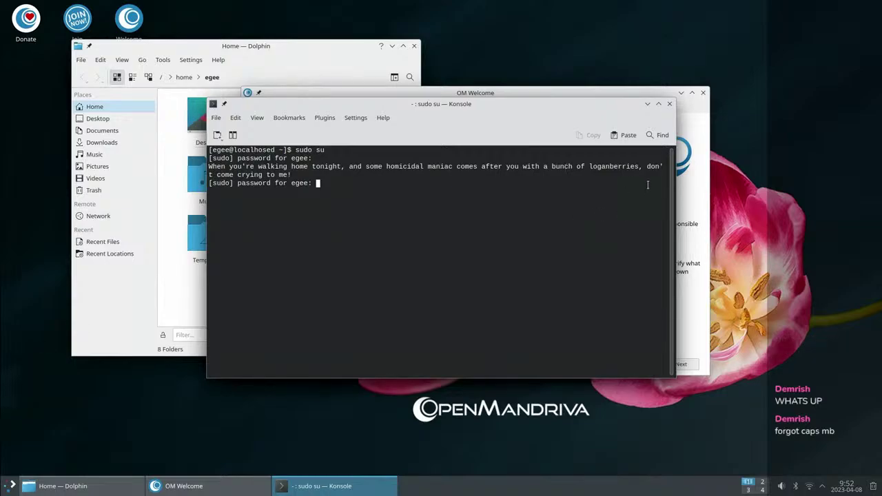
drag(673, 147, 828, 145)
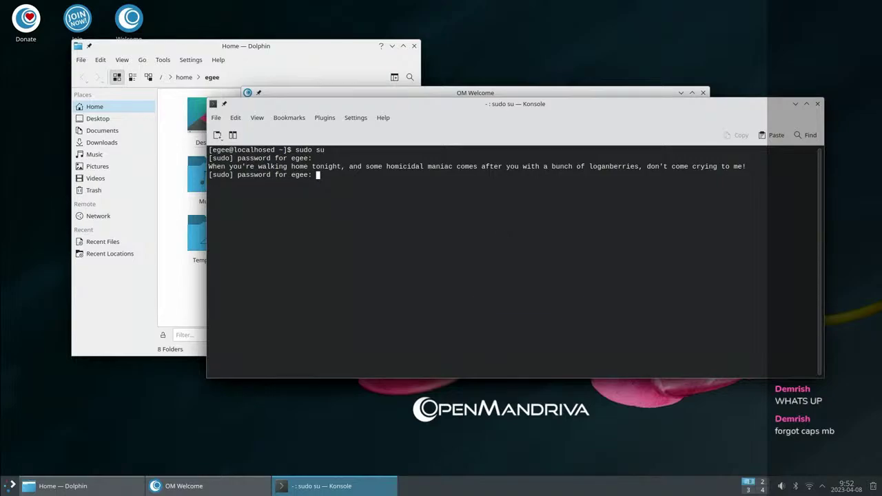
key(Return)
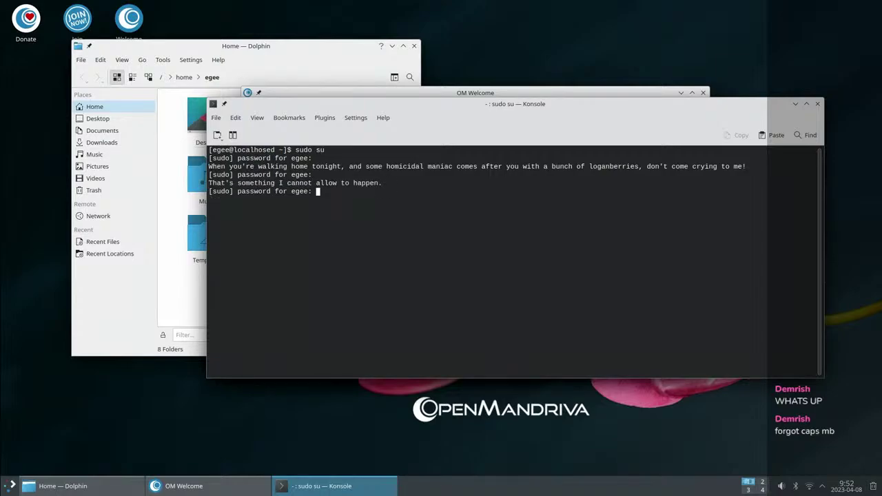
key(Return)
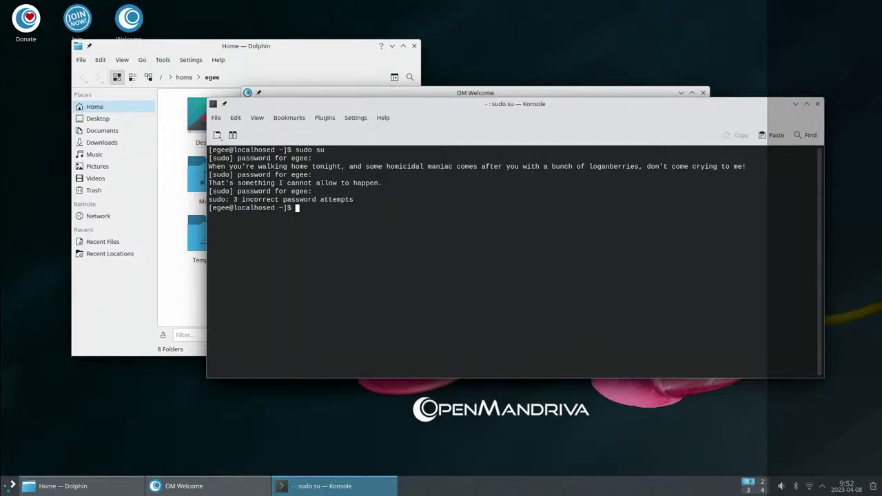
Step: Retry sudo su, clearing the screen after an aborted attempt, until a root shell opens
text(sudo su)
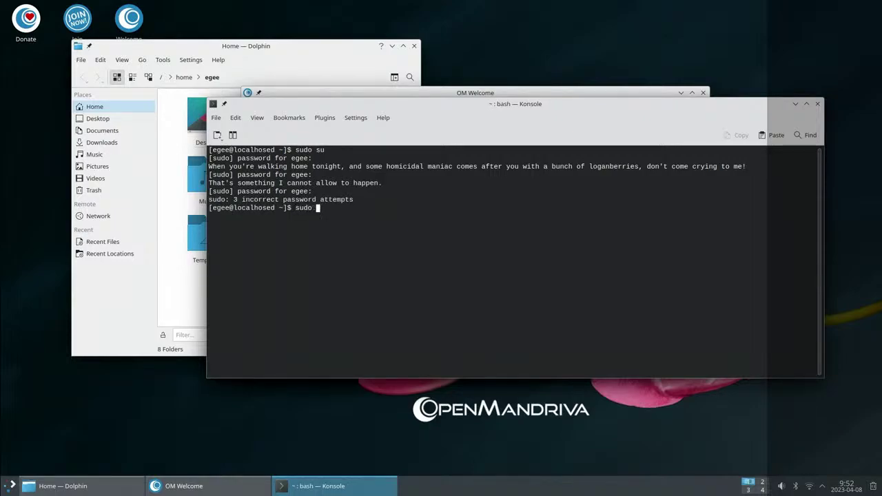
key(Return)
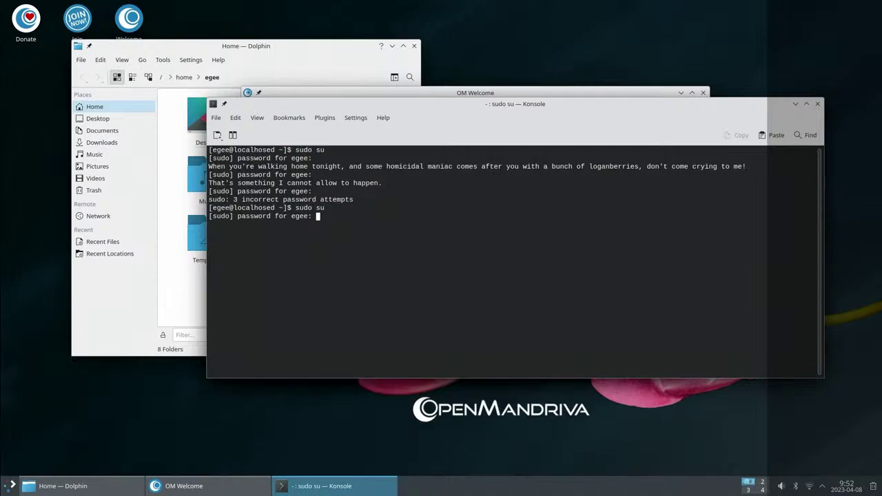
key(Return)
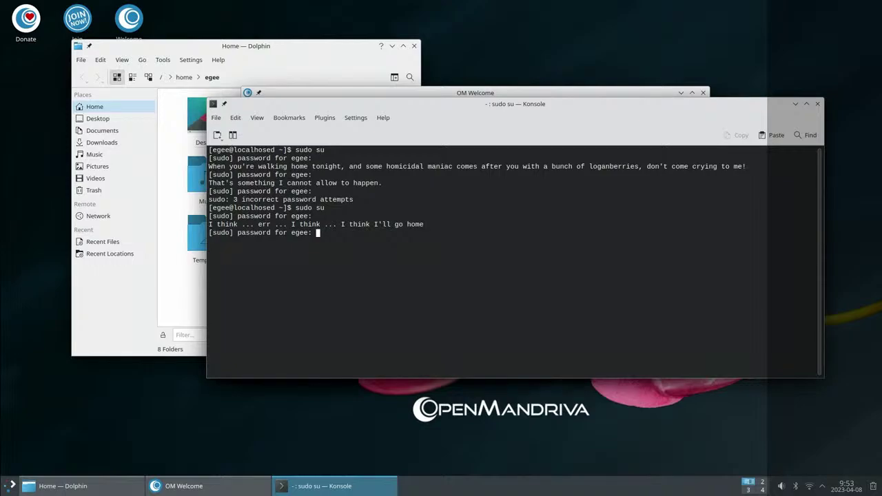
key(ctrl+c)
text(su)
key(ctrl+l)
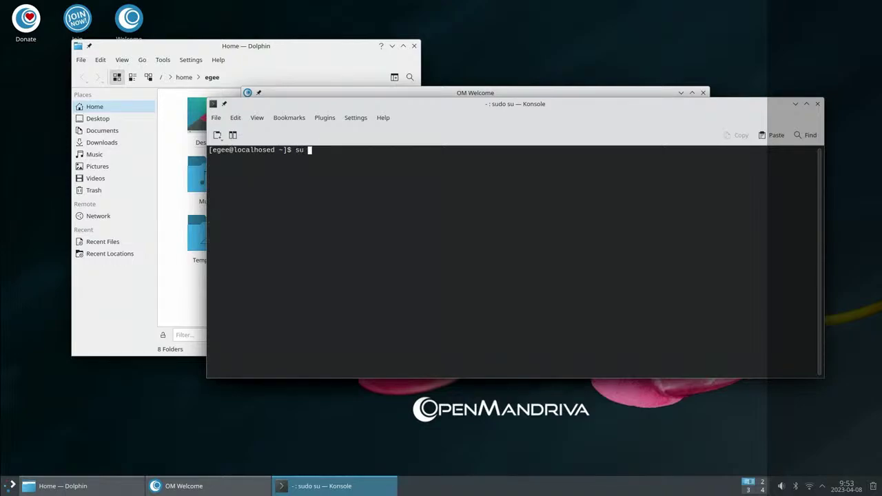
key(BackSpace)
key(BackSpace)
key(BackSpace)
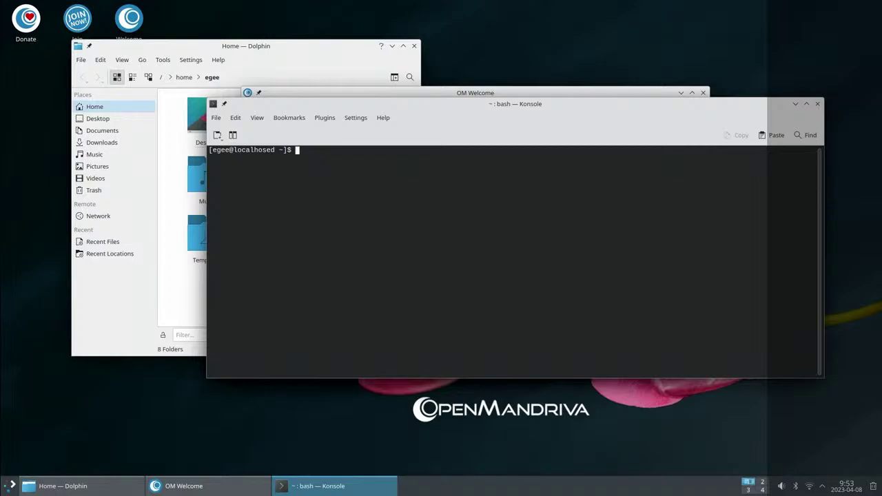
text(sudo su)
key(Return)
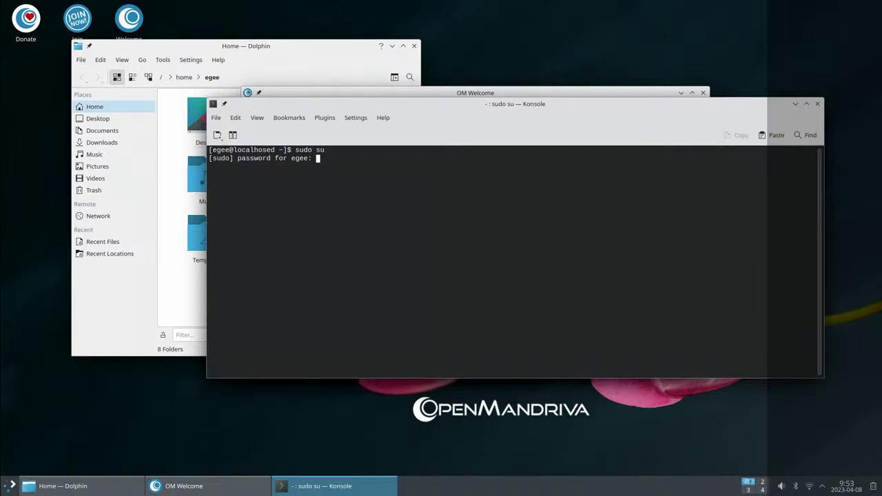
key(Return)
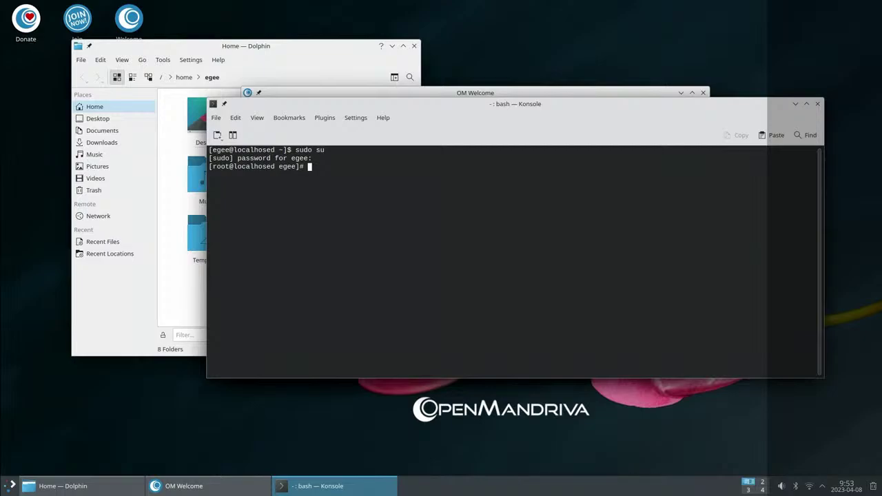
Step: Set the regular user's new password with passwd, then exit twice to close Konsole
text(passwd egee)
key(Return)
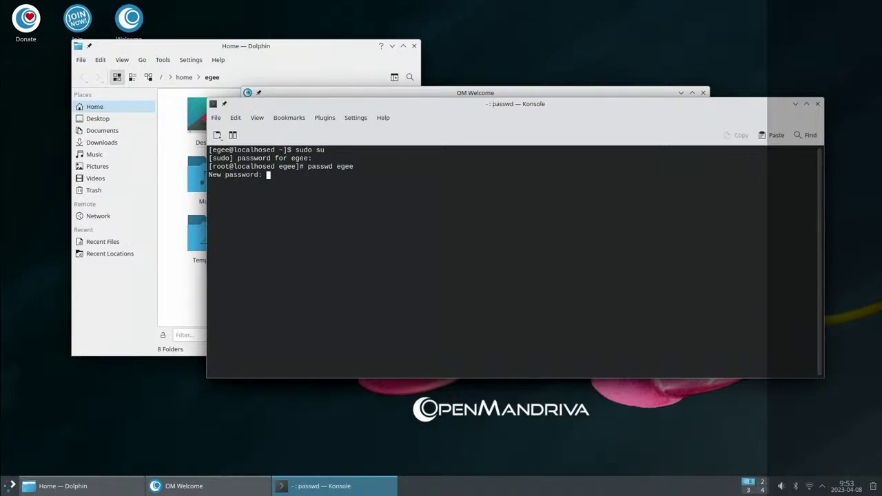
key(Return)
key(Return)
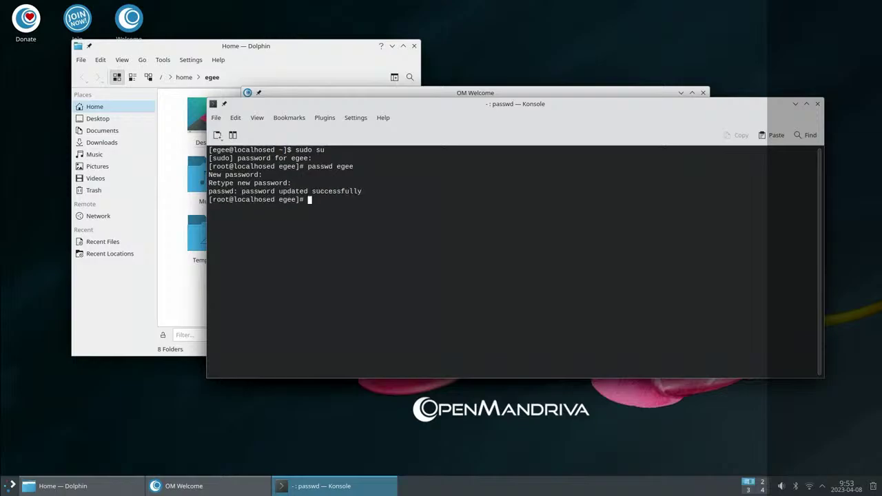
text(exit)
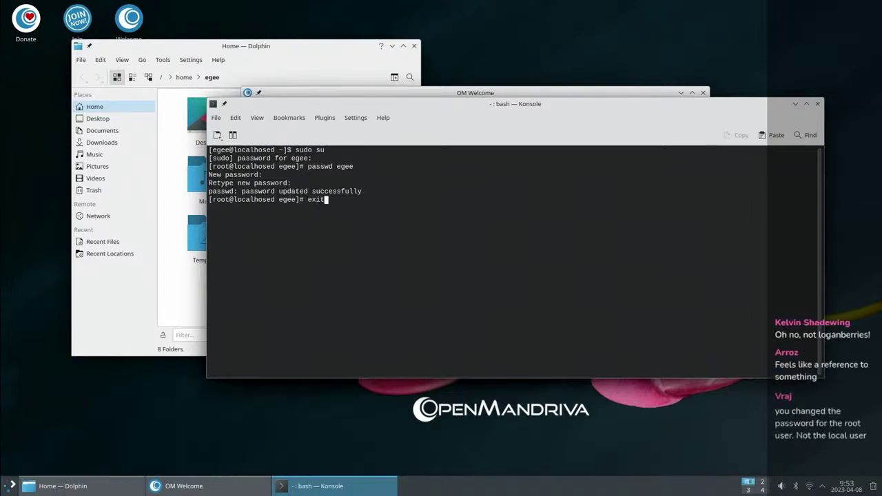
key(Return)
text(exit)
key(Return)
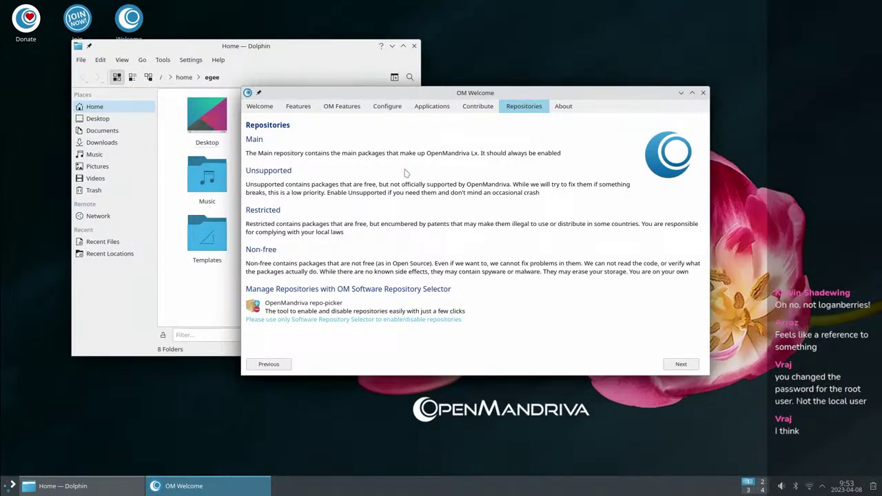
Step: Close OM Welcome, move Dolphin to the right, and dismiss its file name filter
click(703, 92)
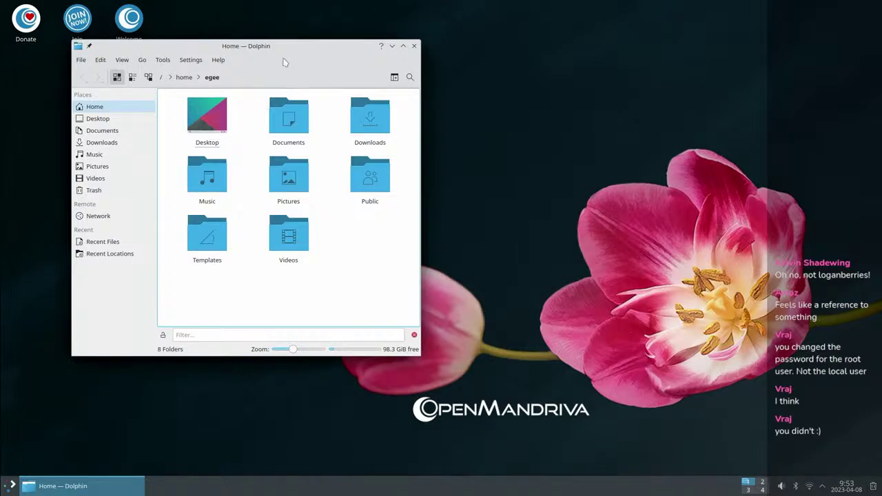
drag(280, 52, 487, 50)
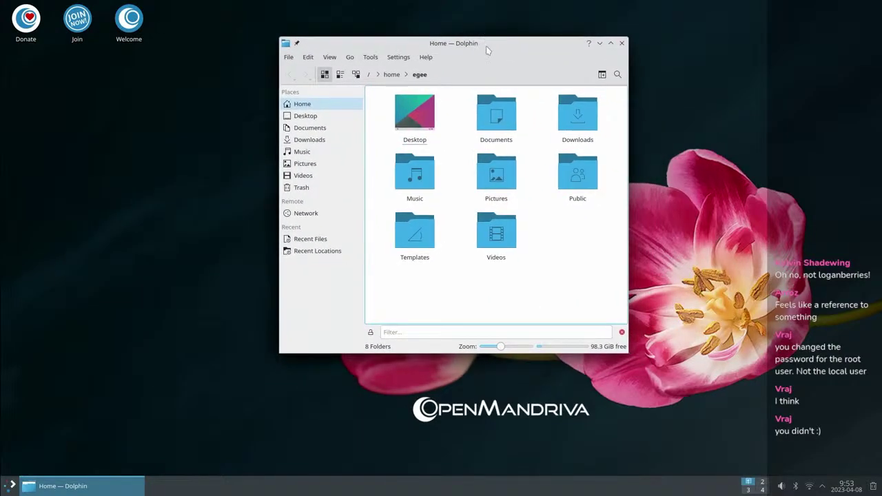
click(621, 332)
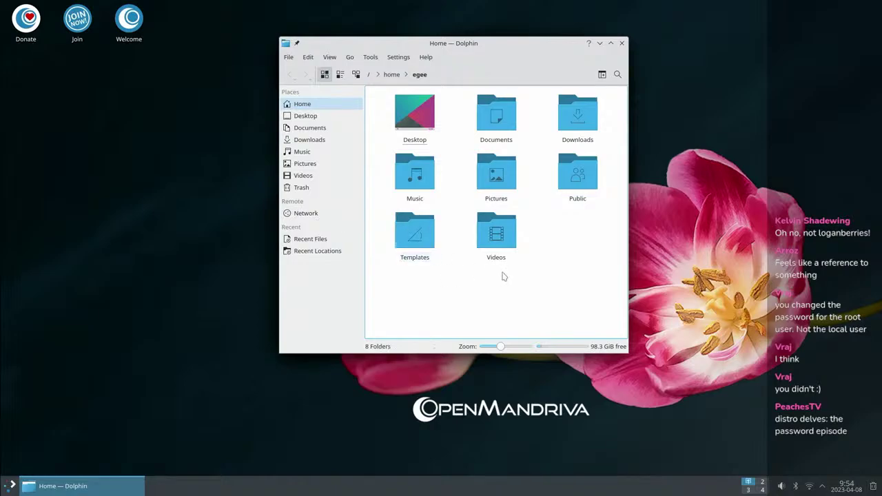
Step: Launch System Update from the launcher's System category
click(12, 485)
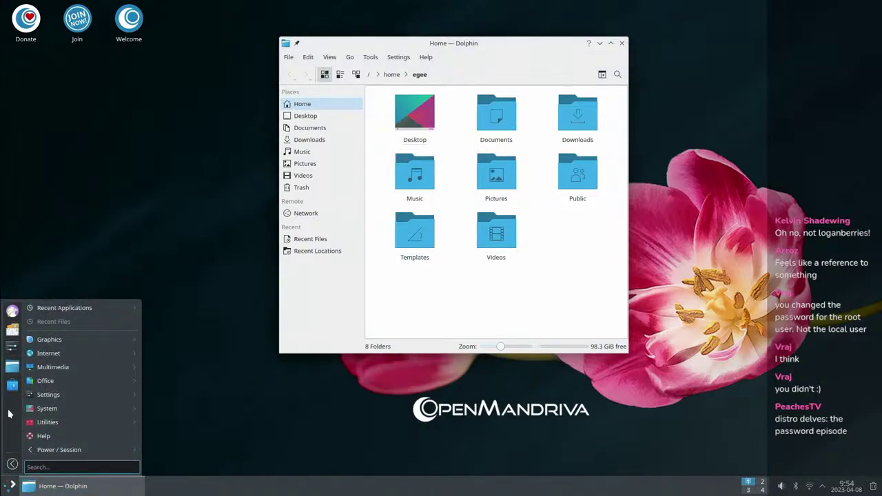
mouse_move(76, 338)
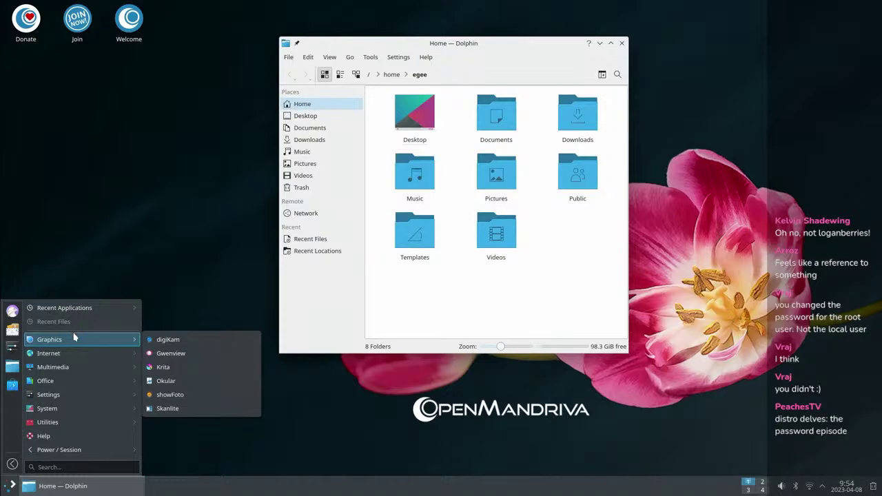
mouse_move(54, 427)
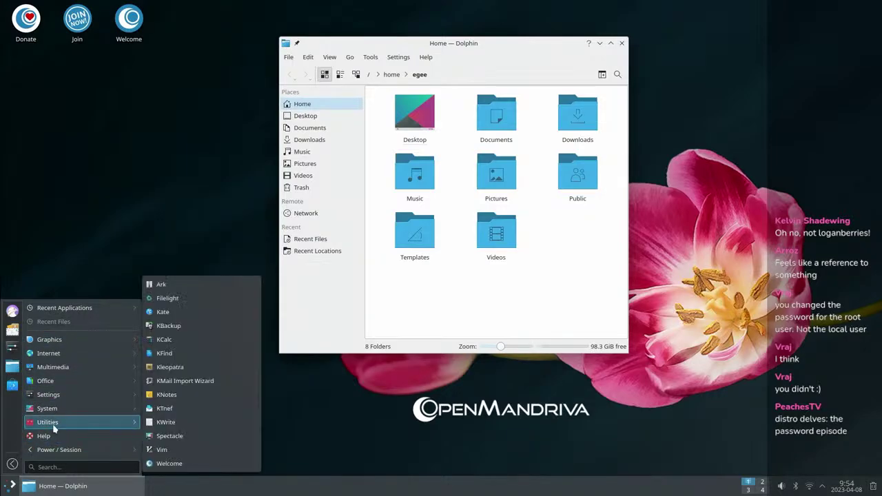
mouse_move(61, 412)
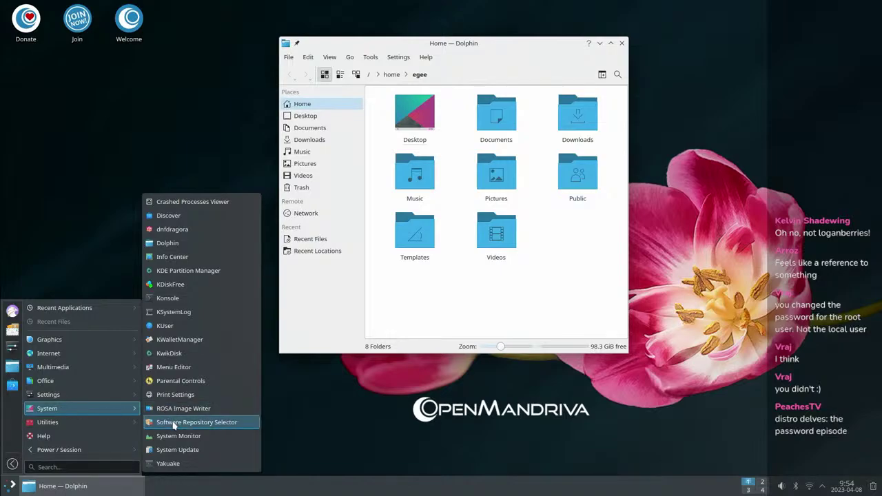
click(174, 450)
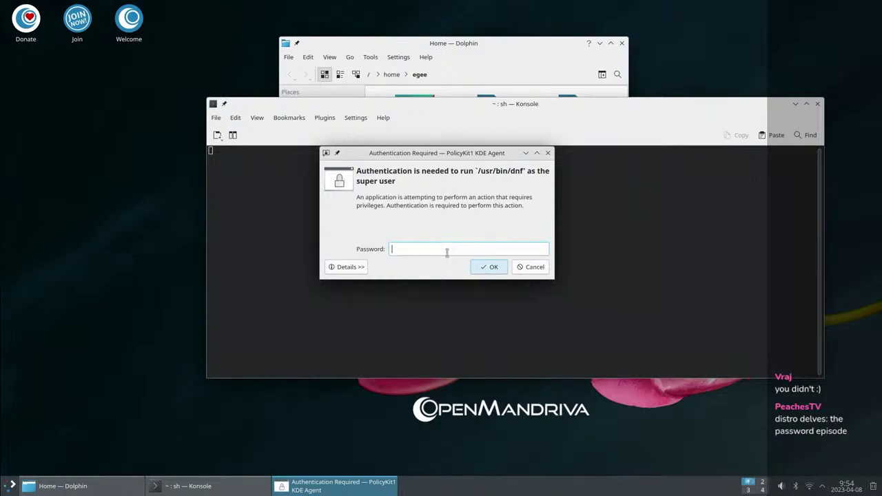
Step: Enter the super user password twice to start the dnf update, then reopen OM Welcome
text(********)
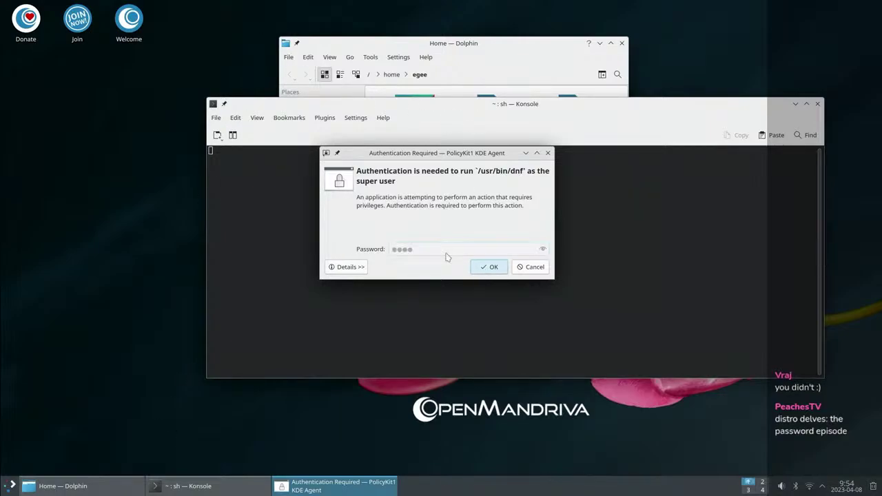
key(Return)
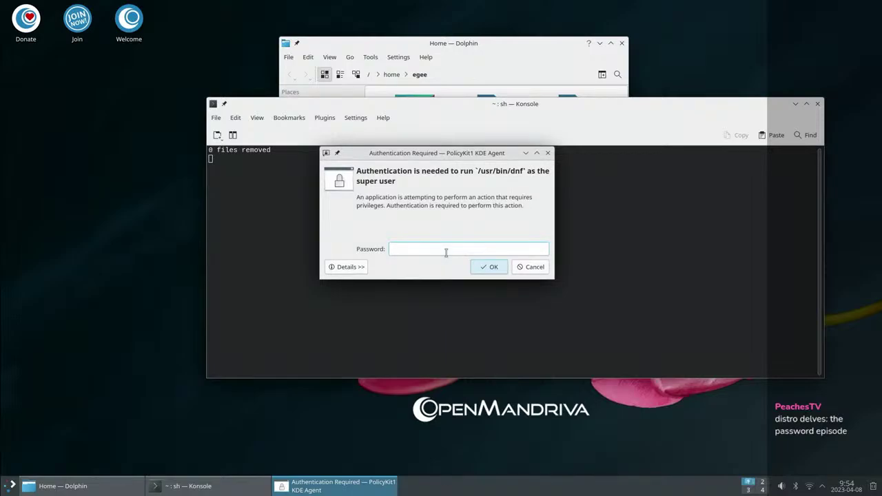
text(********)
key(Return)
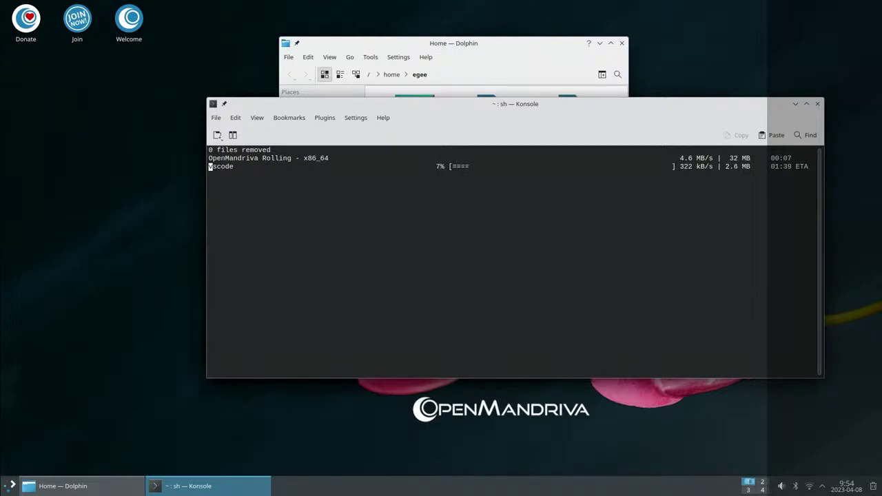
click(136, 28)
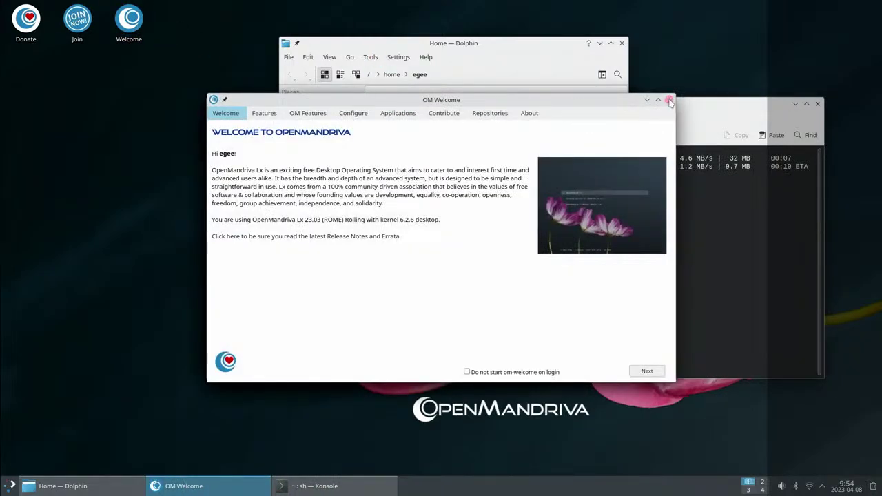
Step: Close Welcome, open the Get Involved and Donate pages in Falkon, and scroll down Donate
click(684, 91)
click(89, 26)
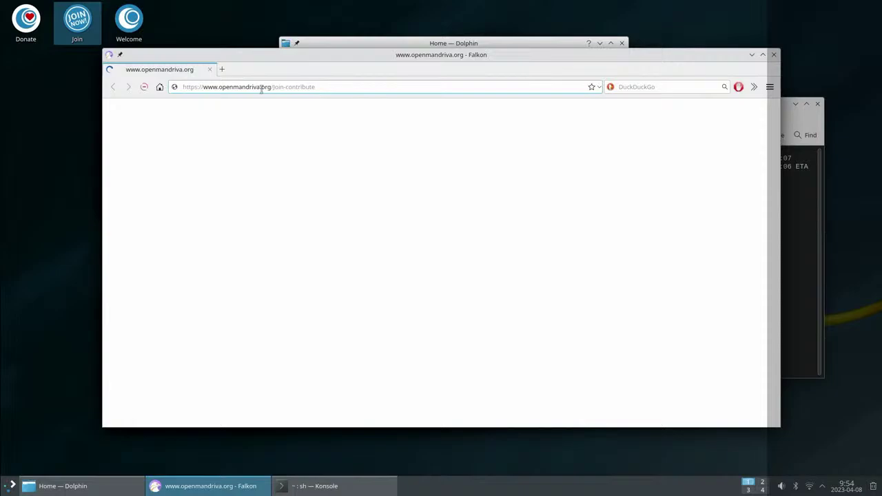
drag(319, 60, 331, 45)
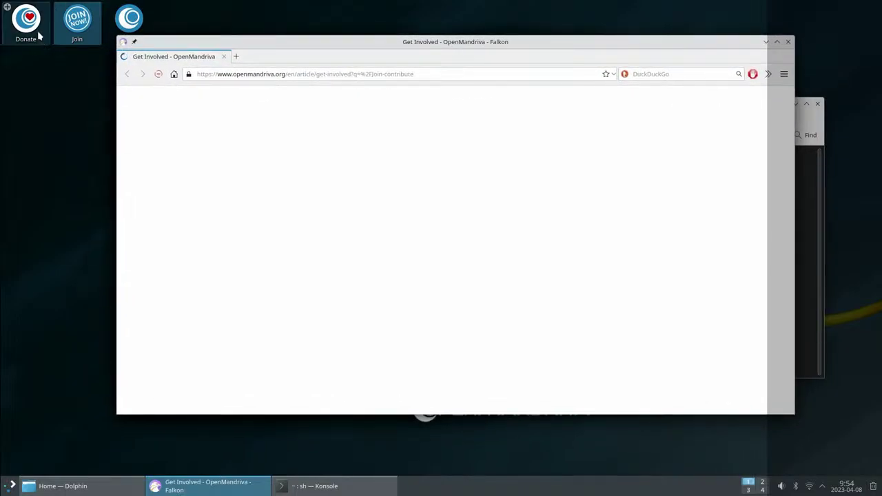
click(37, 31)
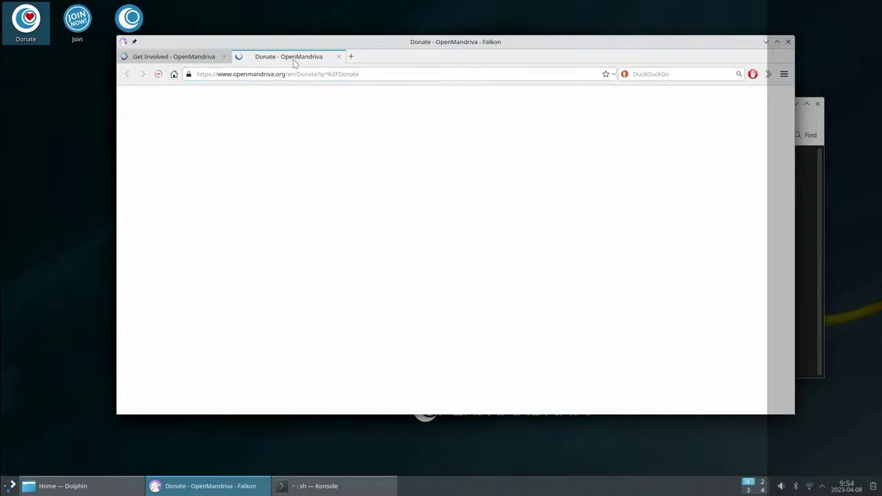
scroll(406, 212, down, 1)
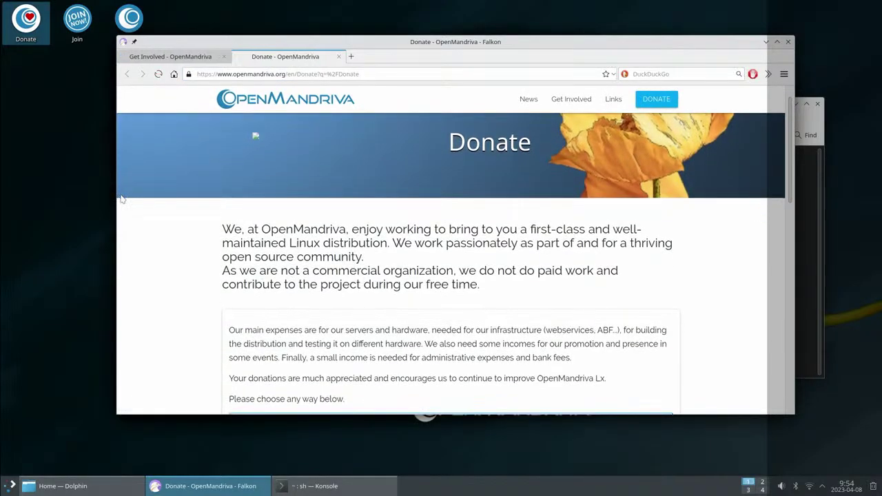
scroll(196, 226, down, 1)
scroll(196, 226, down, 1)
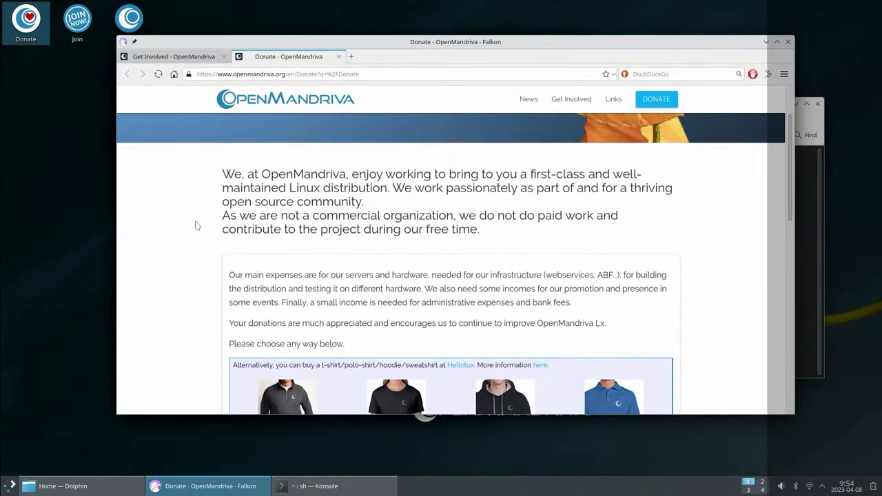
scroll(198, 220, down, 1)
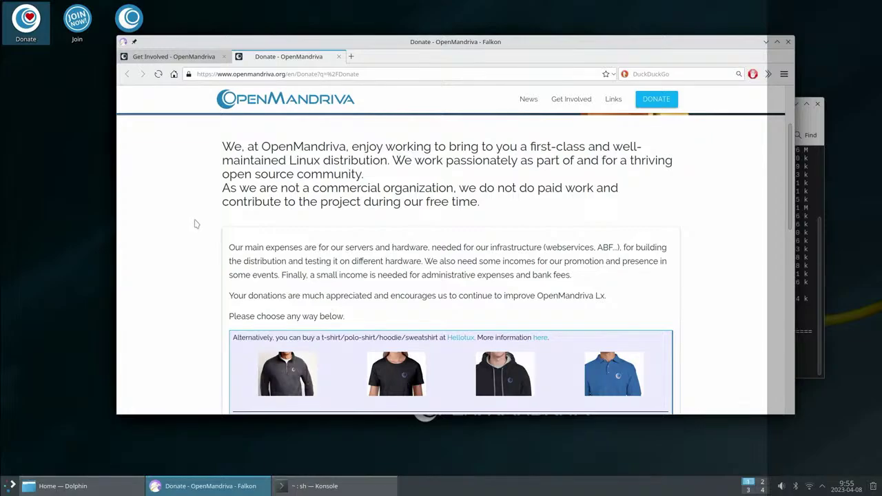
scroll(196, 222, down, 3)
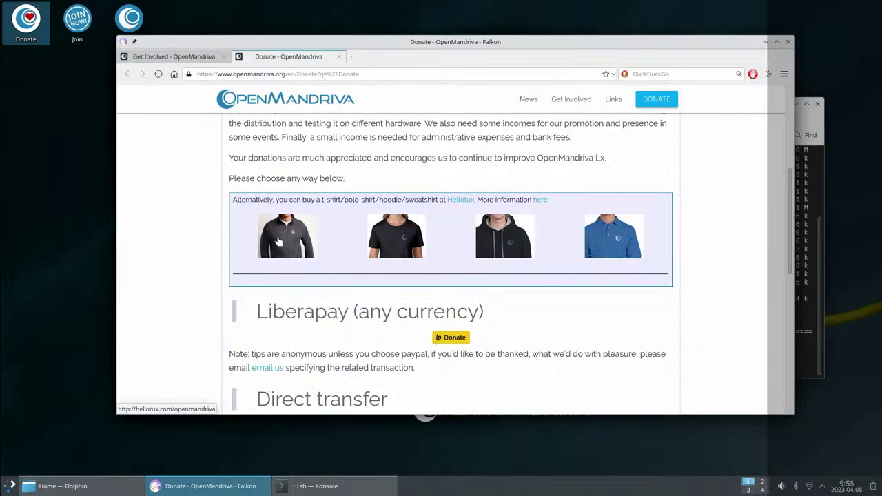
Step: Open the Hellotux t-shirt shop in a new tab and flip between virtual desktops
right_click(450, 200)
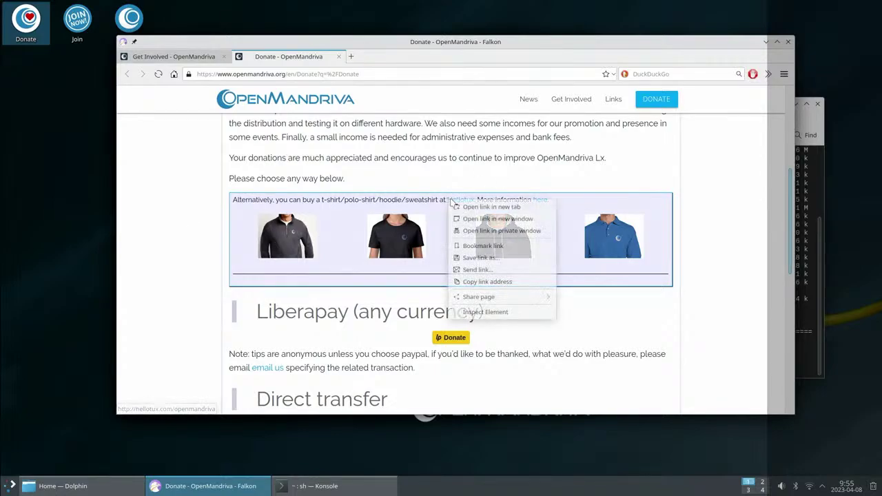
click(472, 207)
key(ctrl+F4)
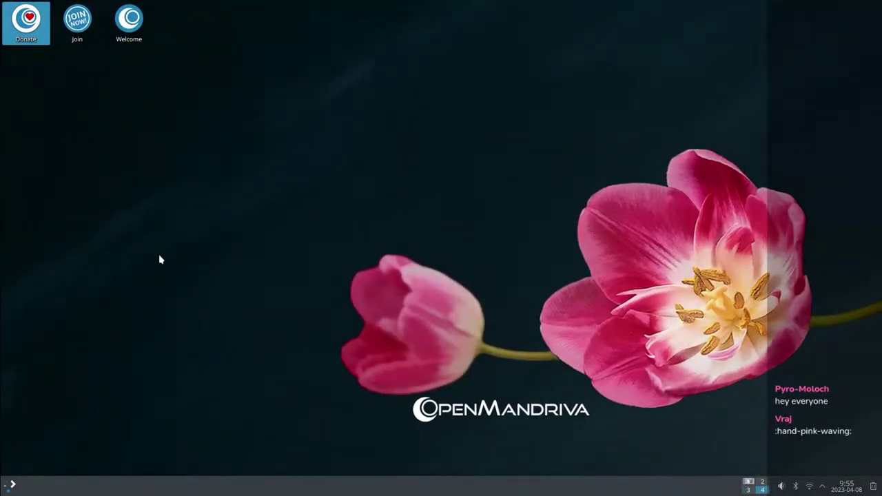
key(ctrl+F3)
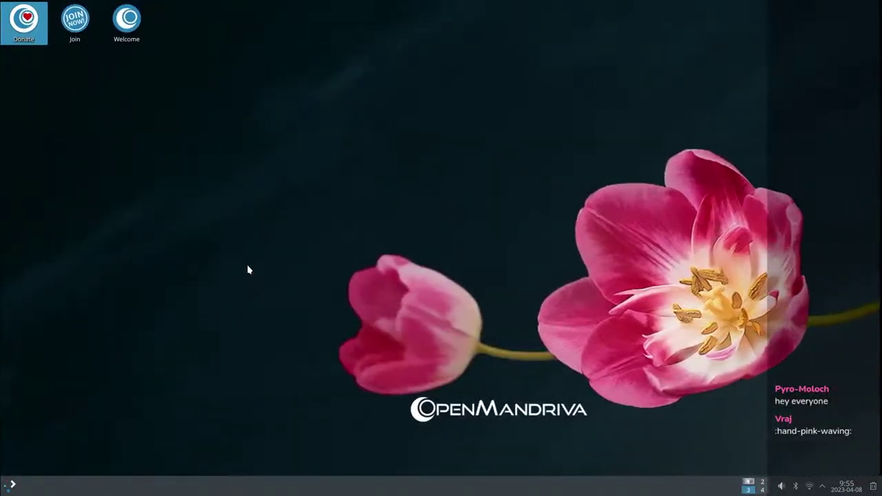
key(ctrl+F1)
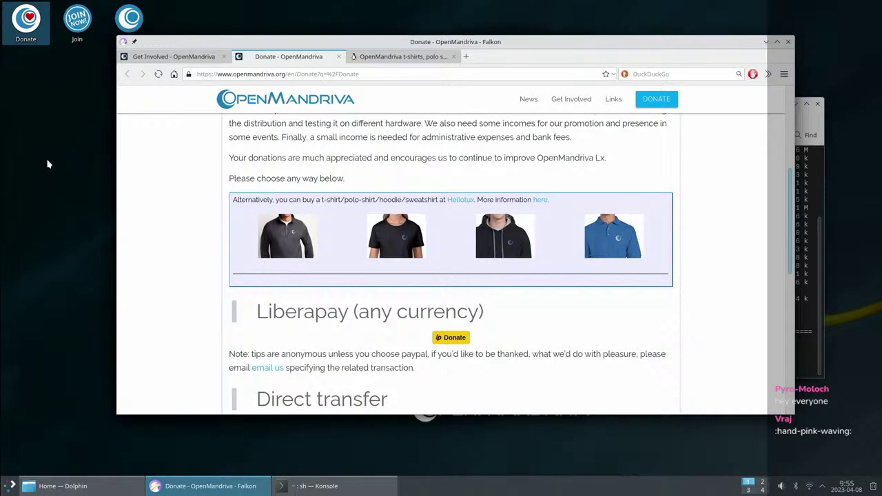
key(ctrl+F3)
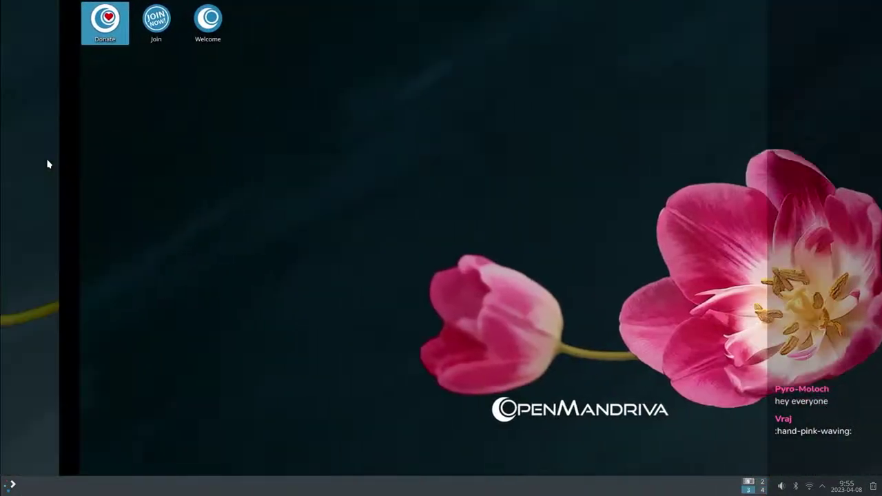
key(ctrl+F1)
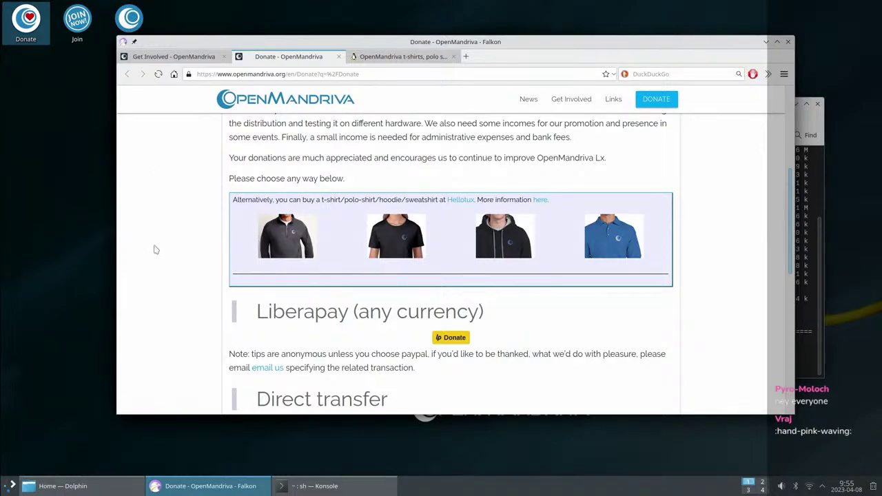
Step: Close the Donate and shop tabs, go to the OpenMandriva home page, and minimize Falkon
scroll(155, 249, down, 5)
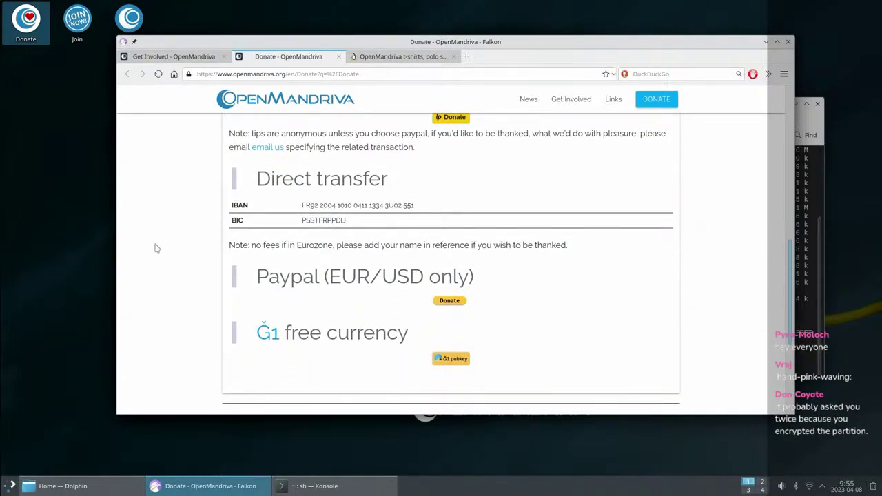
scroll(155, 249, down, 3)
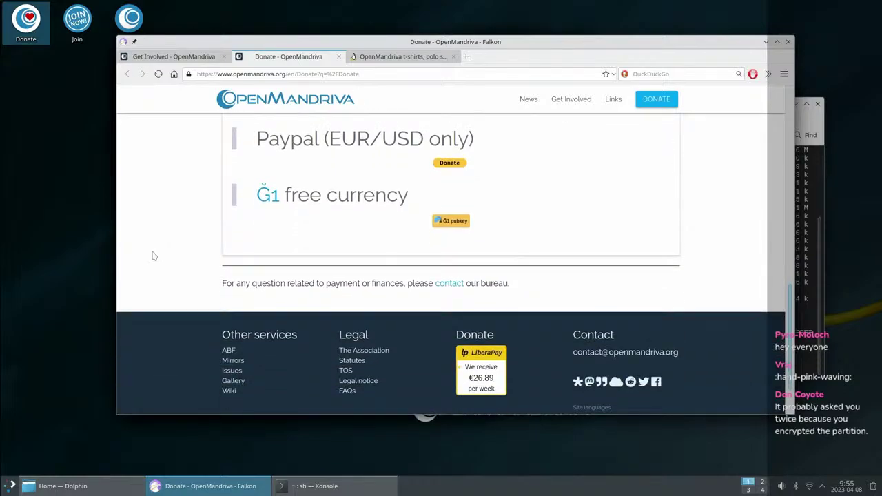
key(ctrl+w)
key(ctrl+w)
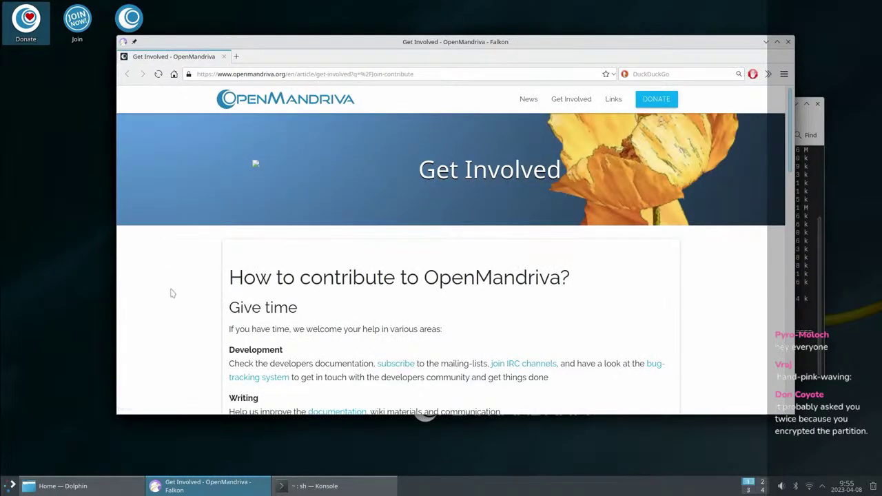
click(297, 105)
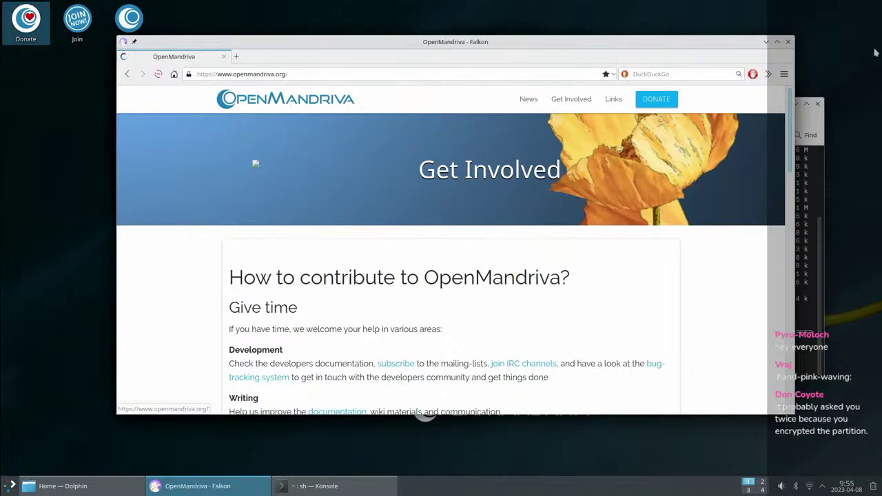
click(766, 41)
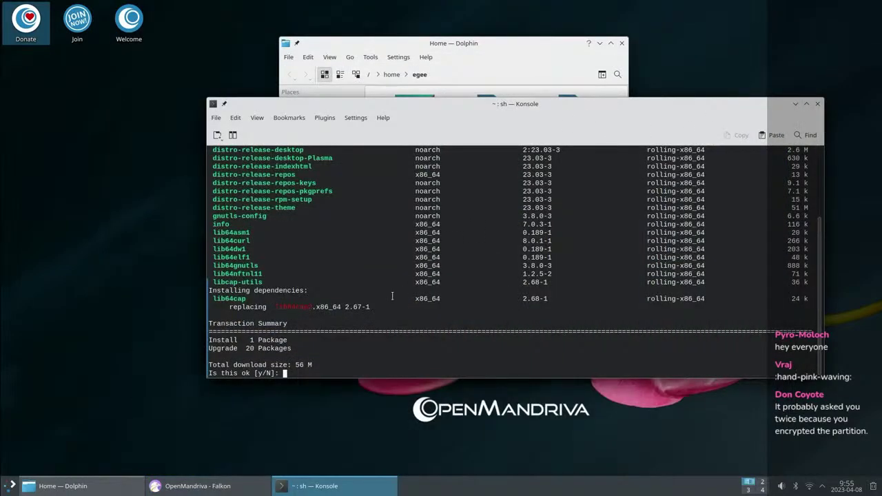
Step: Review the 1-install, 20-upgrade transaction in Konsole, then open the System Update entry's properties
scroll(392, 296, up, 4)
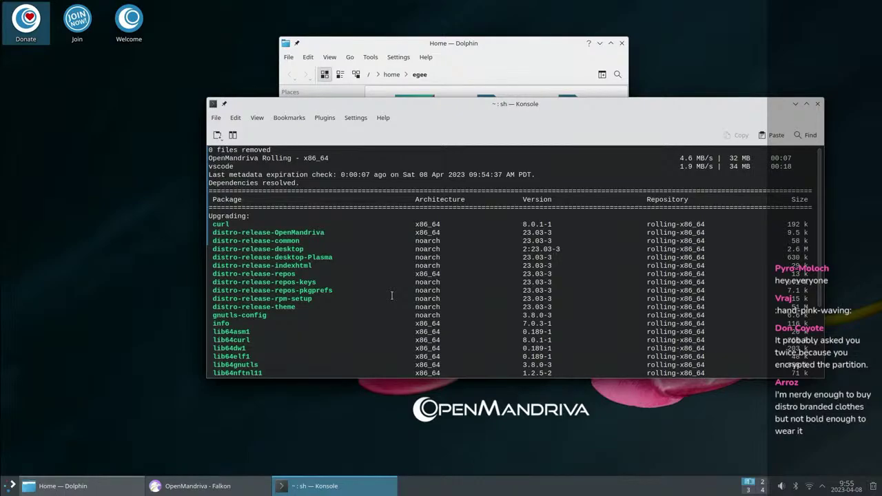
scroll(391, 296, down, 4)
click(12, 485)
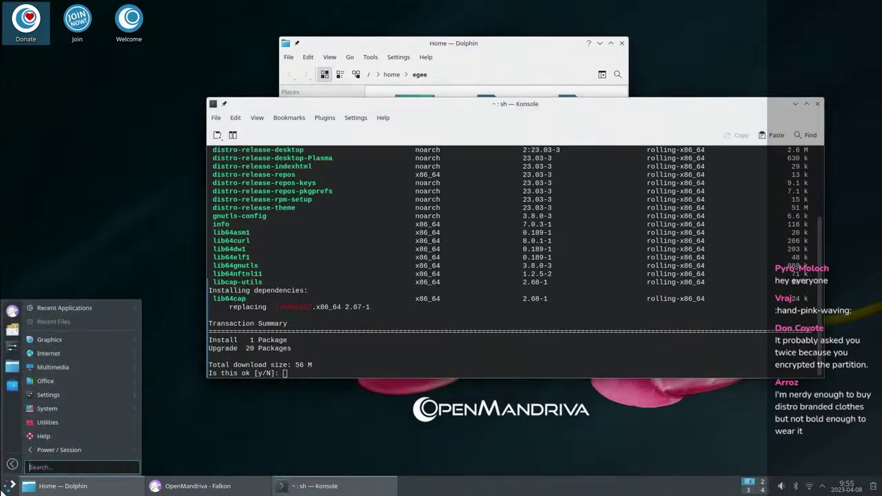
mouse_move(43, 423)
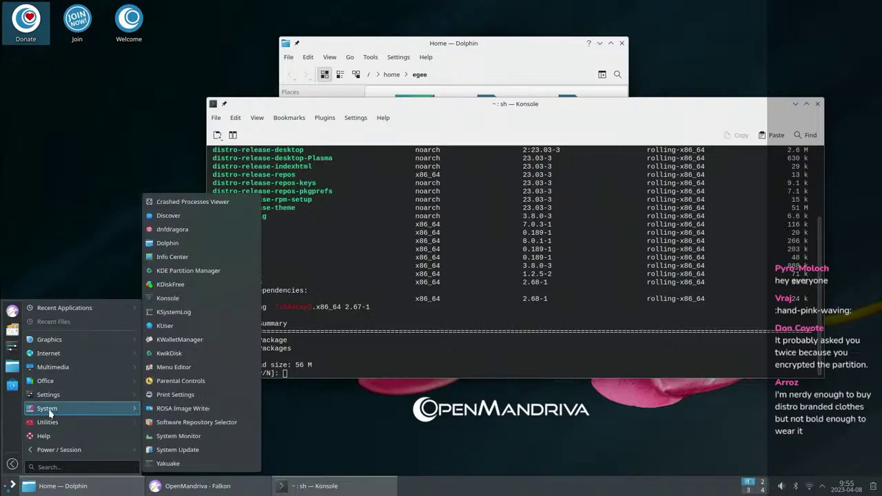
right_click(212, 452)
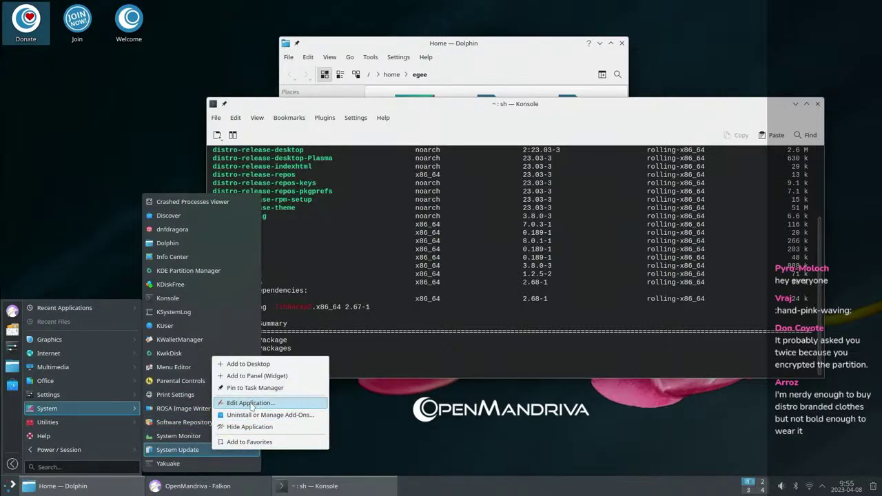
click(251, 404)
Step: Check the om-update.desktop permissions, widen the dialog, and copy the updatesys.run program path
click(390, 110)
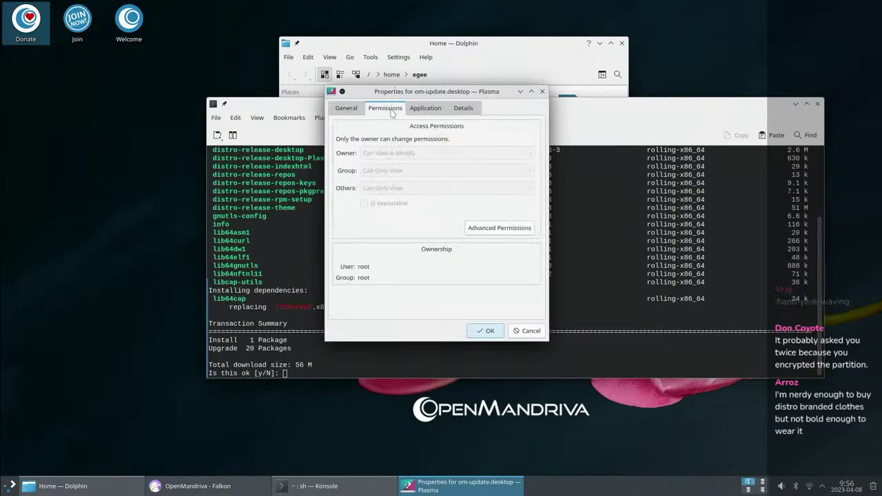
click(425, 109)
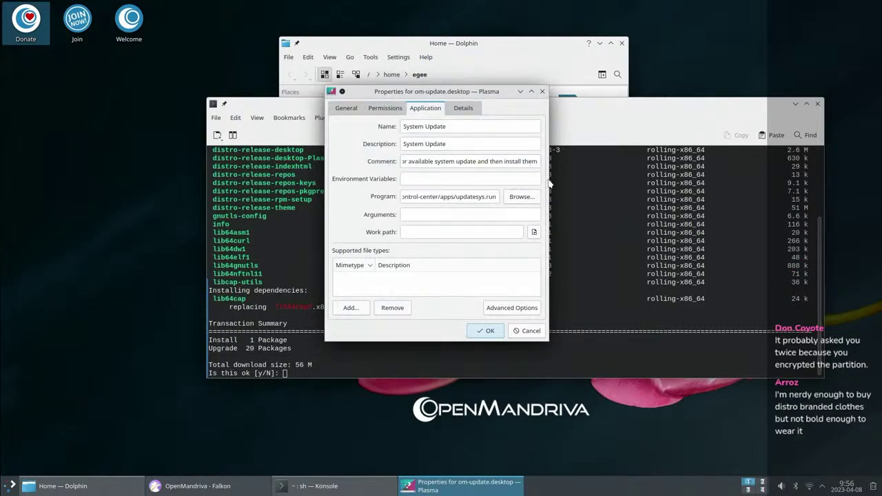
drag(548, 183, 744, 191)
click(589, 198)
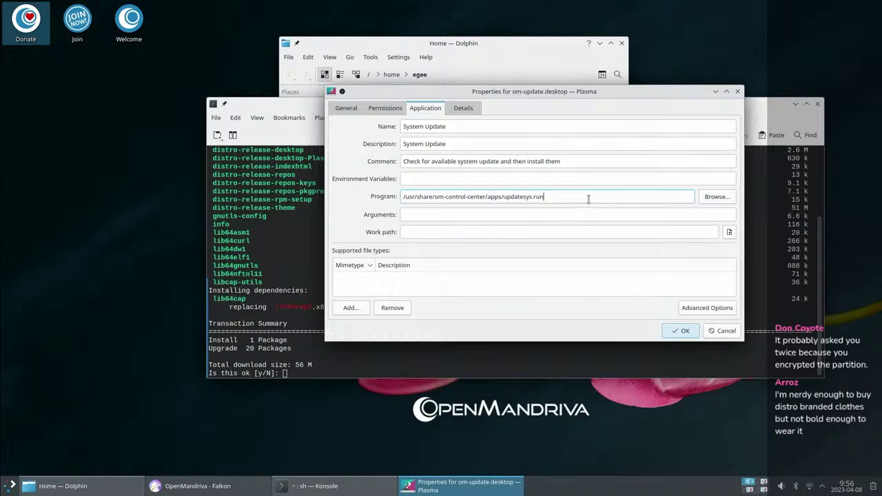
key(ctrl+a)
Step: Open an extra Konsole tab and close it again with exit
click(217, 136)
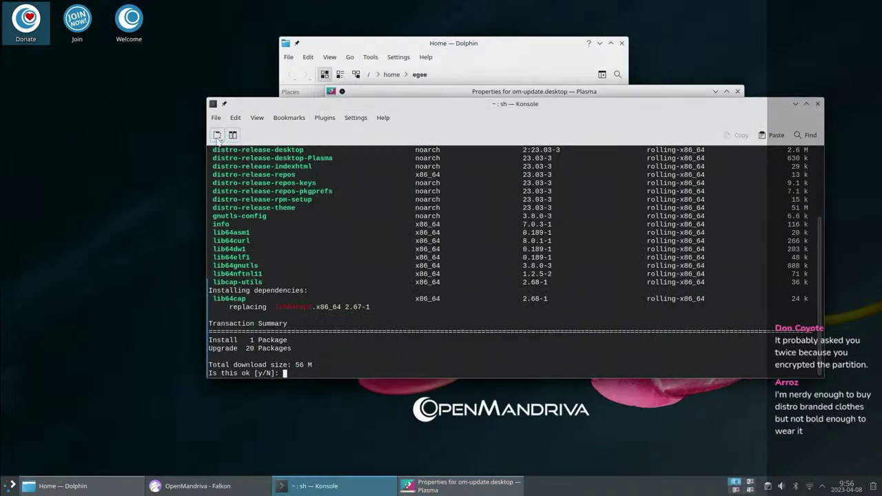
text(ext)
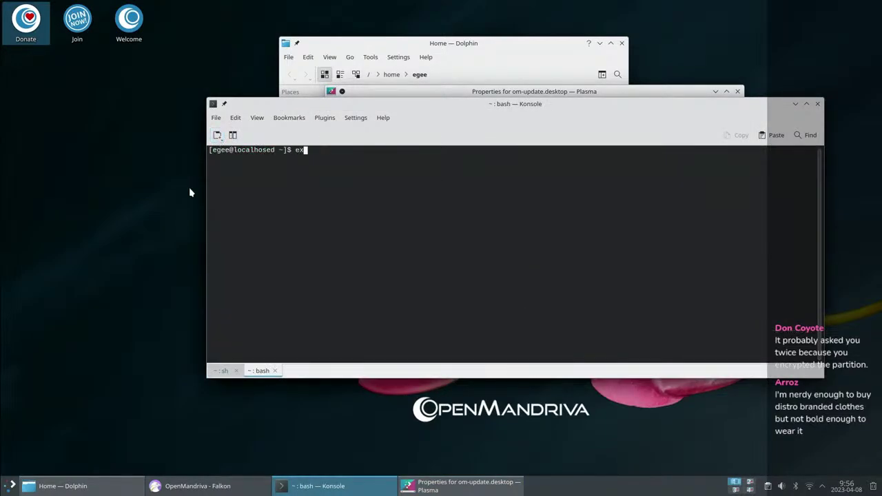
key(Return)
text(exit)
key(Return)
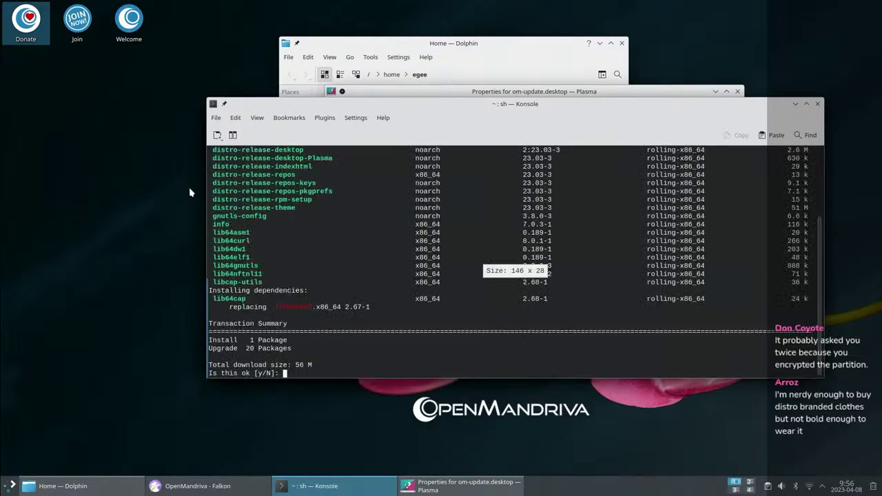
Step: Split Konsole left/right, cancel both PolicyKit password requests, and interrupt and clear the right pane
click(239, 133)
click(256, 148)
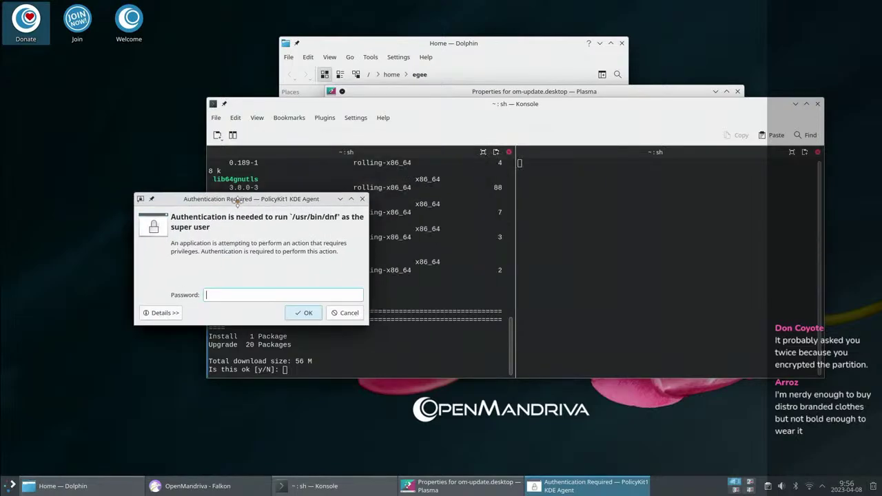
click(468, 203)
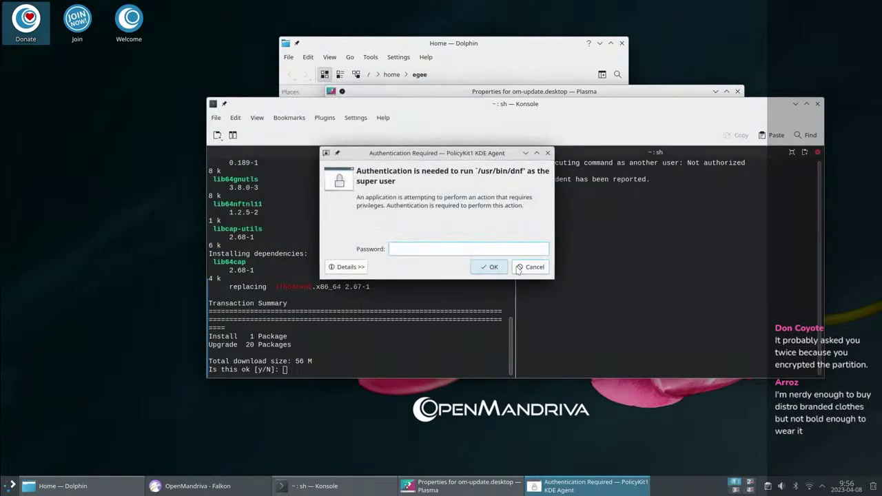
click(526, 263)
key(ctrl+c)
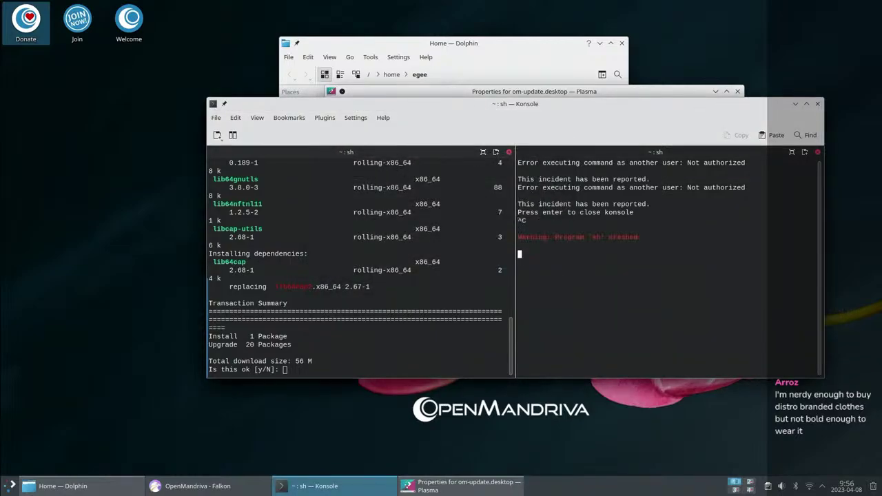
key(ctrl+c)
key(ctrl+c)
key(ctrl+c)
key(ctrl+c)
text(clear)
key(Return)
Step: Detach the right pane into its own tab, then close that second session
click(804, 152)
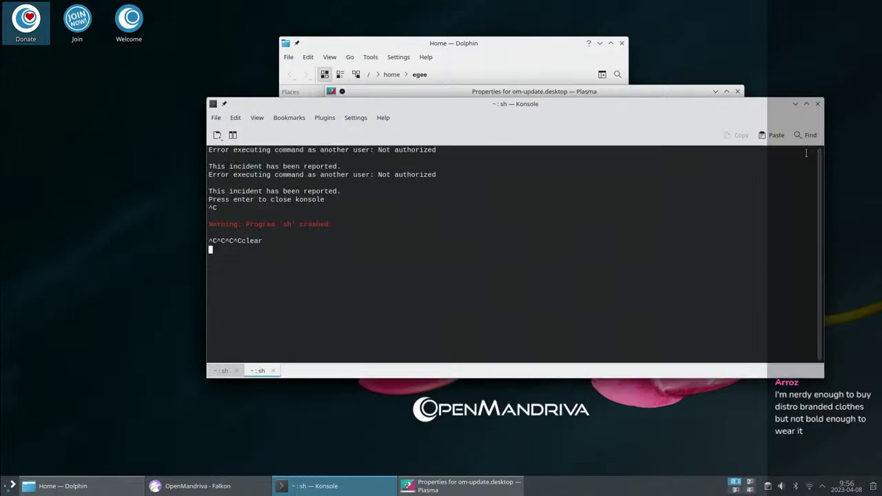
key(ctrl+c)
key(ctrl+c)
right_click(289, 177)
key(Escape)
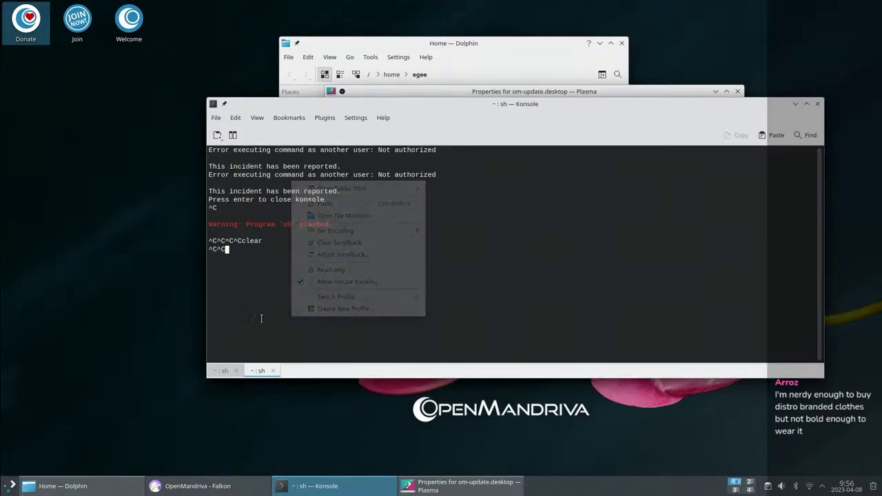
click(273, 371)
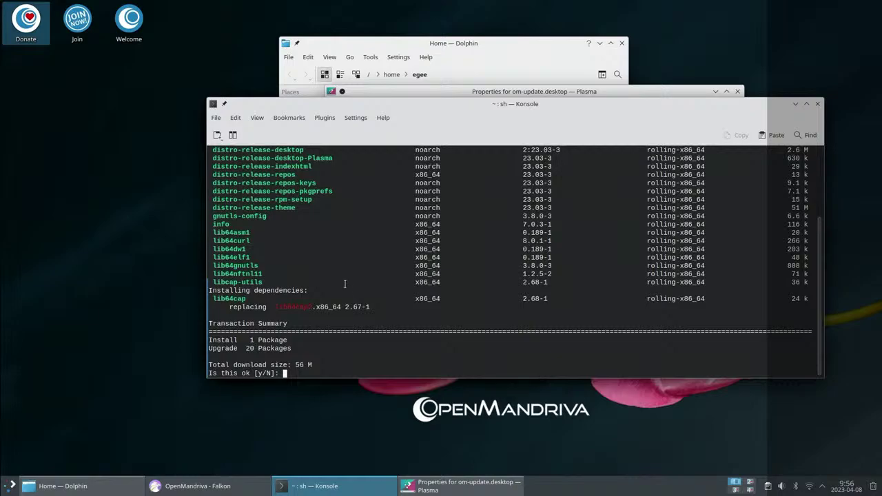
Step: Answer y at the dnf prompt so the 20 upgrades and lib64cap install run to Complete!
text(y)
key(Return)
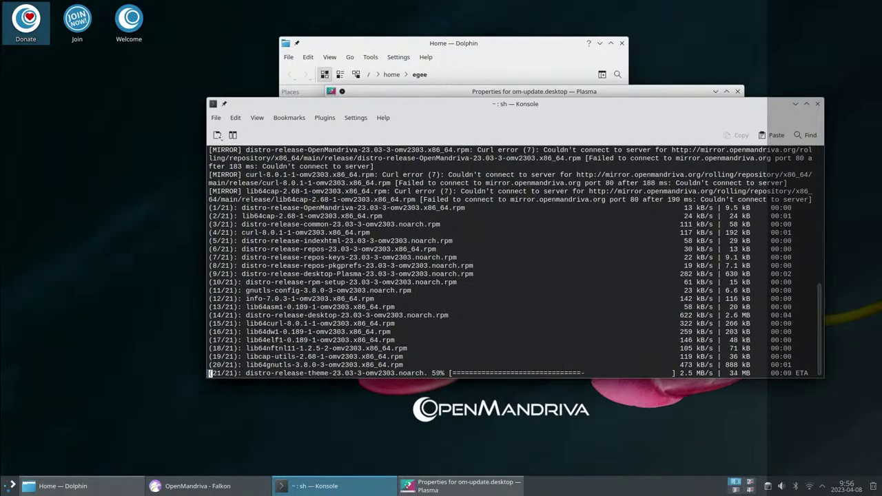
drag(450, 104, 417, 84)
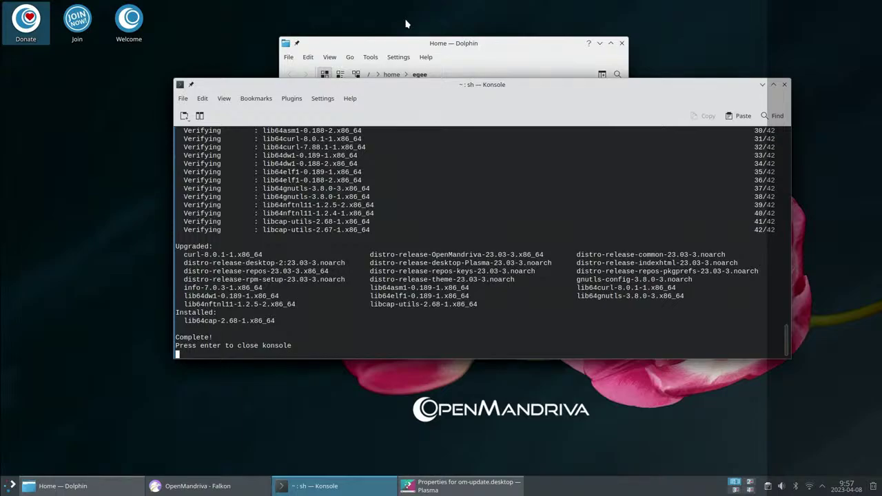
Step: Close the finished update terminal and launch a fresh Konsole from the launcher
key(Return)
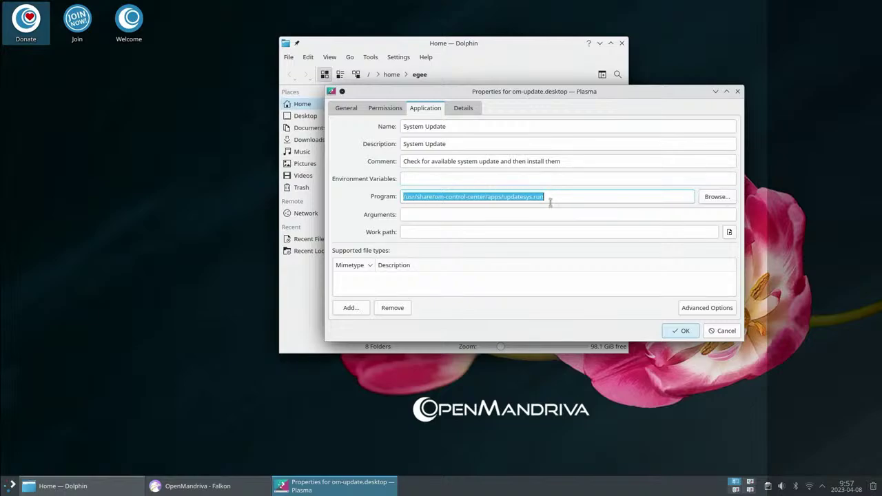
click(9, 487)
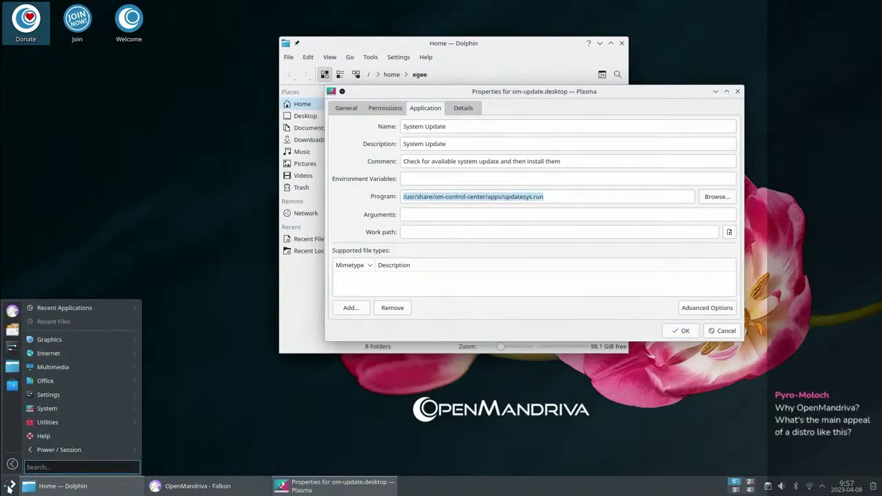
text(konsole)
key(Return)
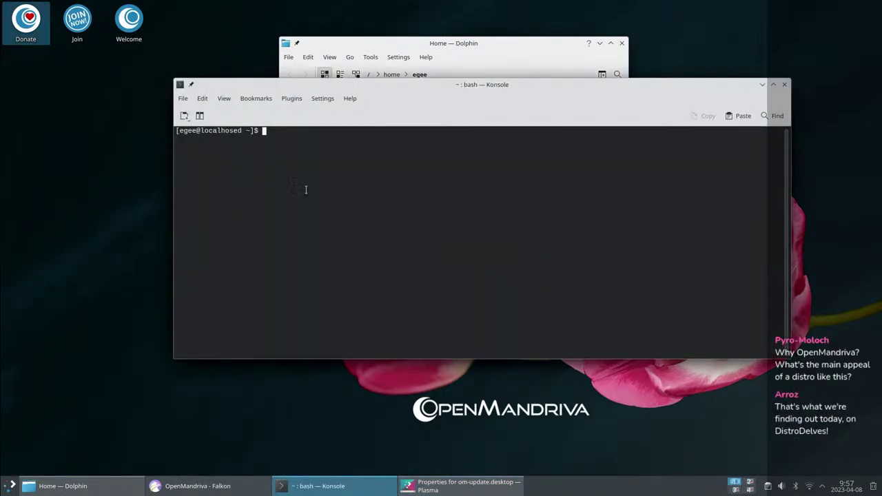
Step: Open the pasted updatesys.run path in nano, read its dnf commands, and exit without changes
text(sudo)
key(BackSpace)
key(BackSpace)
key(BackSpace)
key(BackSpace)
key(BackSpace)
text(nano)
key(ctrl+shift+v)
key(Return)
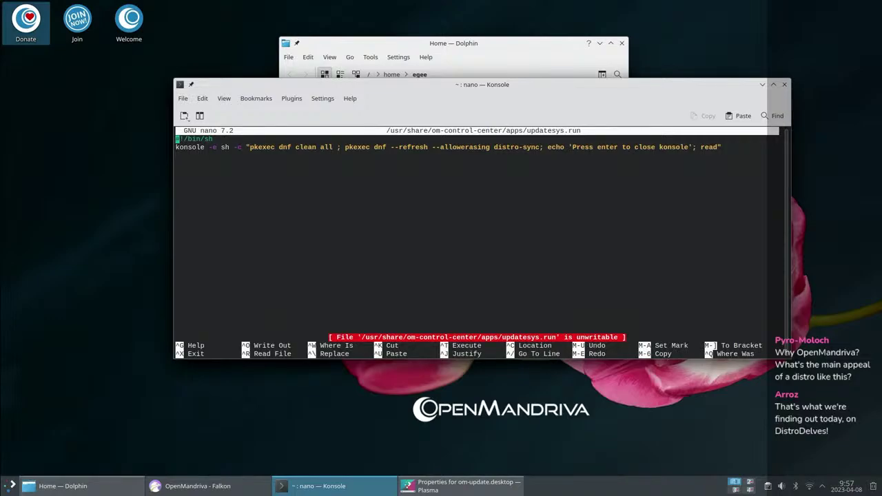
click(177, 146)
key(Right)
key(Right)
key(Right)
key(Right)
key(Right)
key(Right)
key(Right)
key(Right)
key(Right)
key(Right)
key(Right)
key(Right)
key(Right)
key(Right)
key(Right)
key(Right)
key(Right)
key(Right)
key(Right)
key(Right)
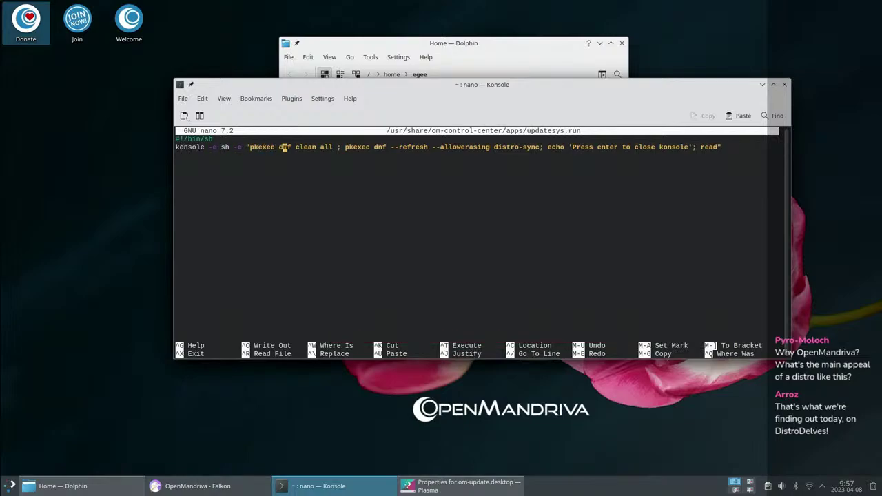
key(Right)
key(Right)
key(Right)
key(Right)
key(Right)
key(Right)
key(Right)
key(Right)
key(Right)
key(Right)
key(Right)
key(Right)
key(Right)
key(Right)
key(Right)
key(Right)
key(Right)
key(Right)
key(Right)
key(Right)
key(ctrl+x)
click(12, 486)
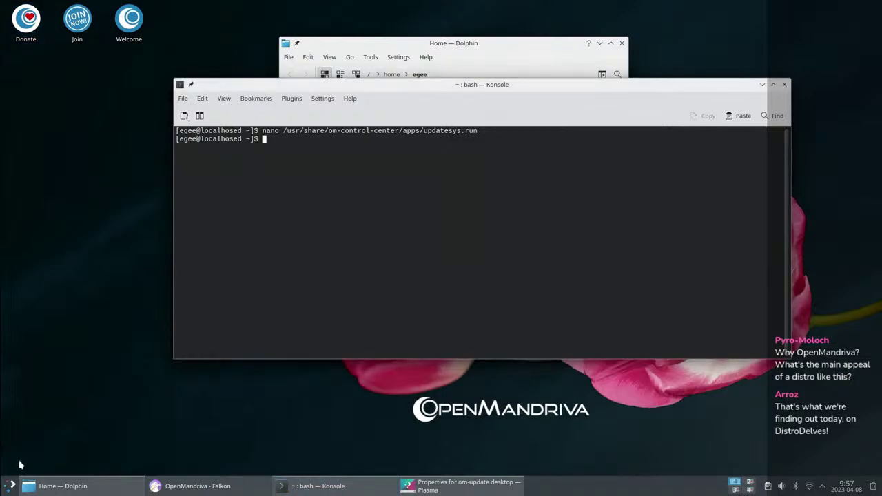
Step: Cancel the Settings Update configuration prompt, then close Konsole and the om-update.desktop properties
mouse_move(81, 376)
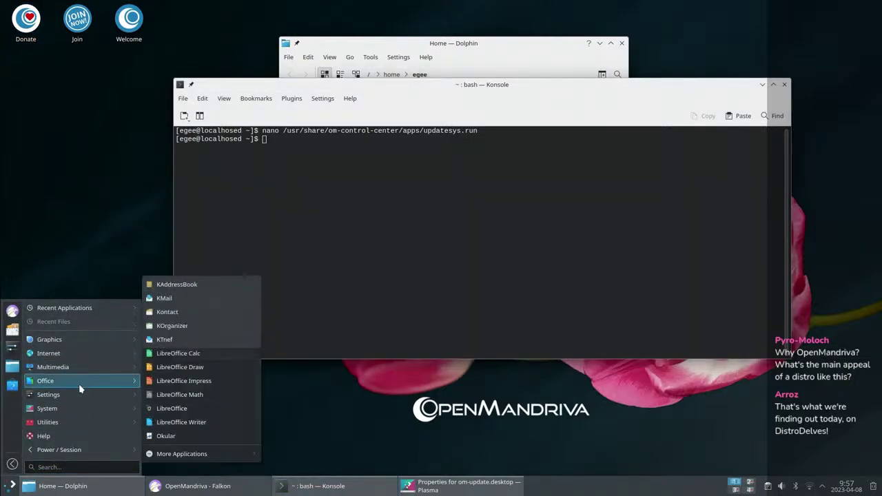
mouse_move(77, 398)
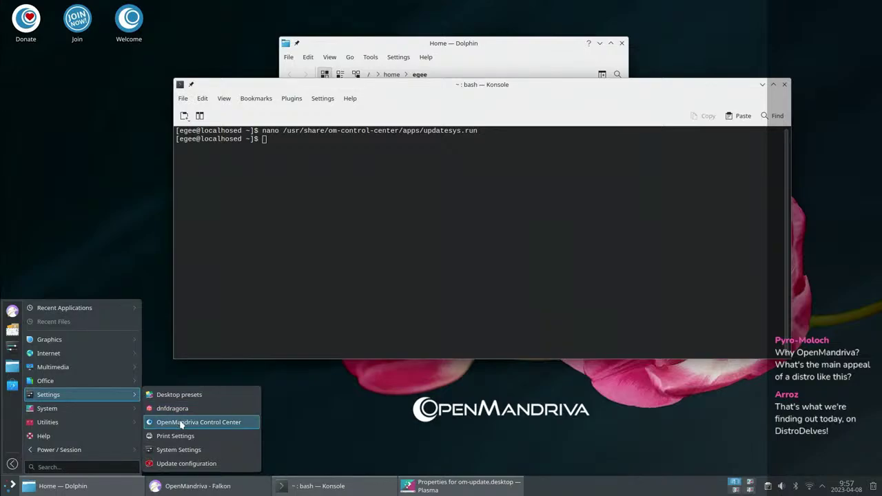
click(182, 464)
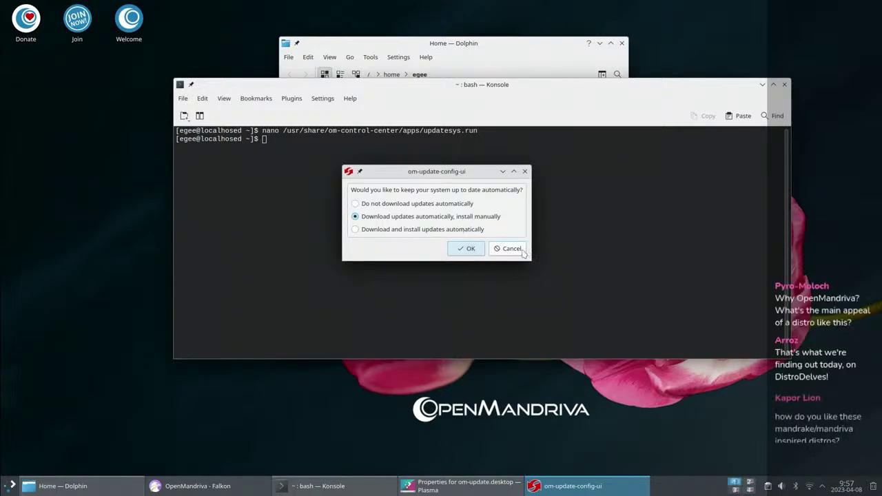
click(521, 252)
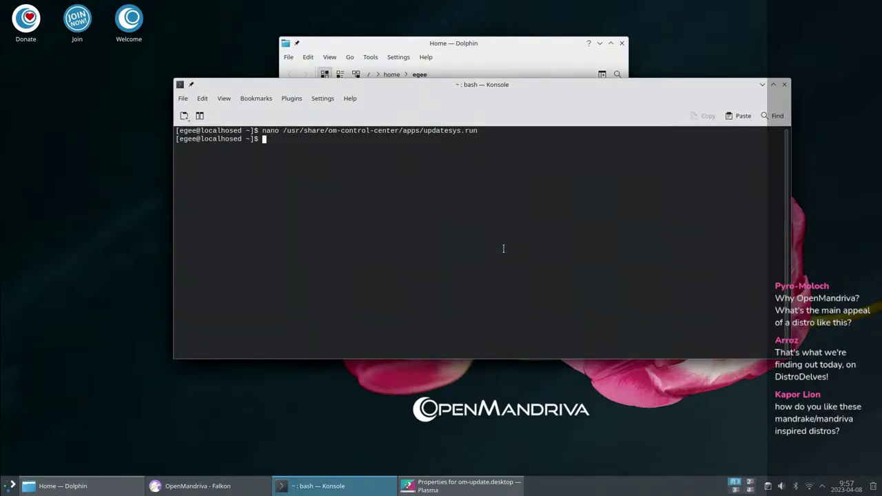
click(784, 83)
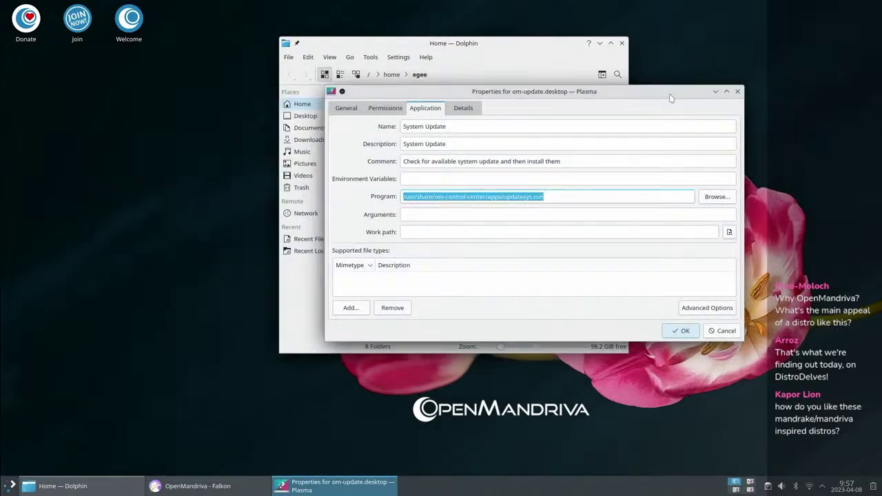
click(737, 91)
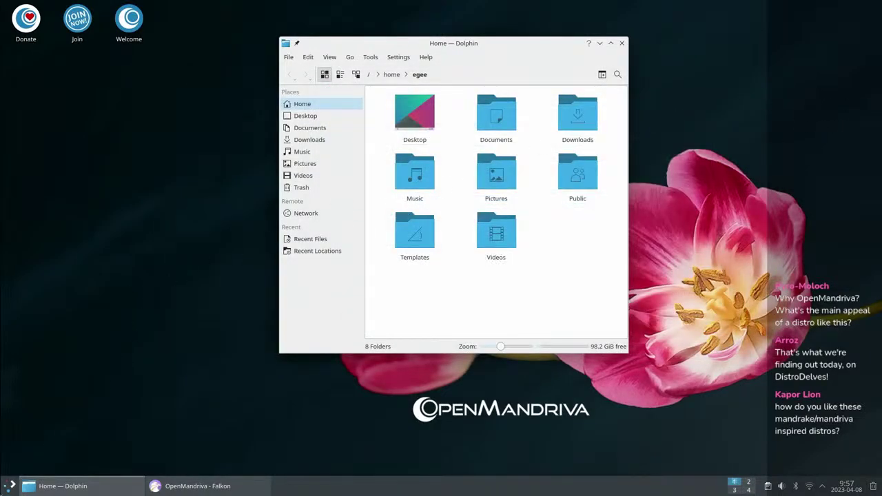
Step: Launch the dnfdragora package manager from the application launcher
click(11, 486)
mouse_move(55, 381)
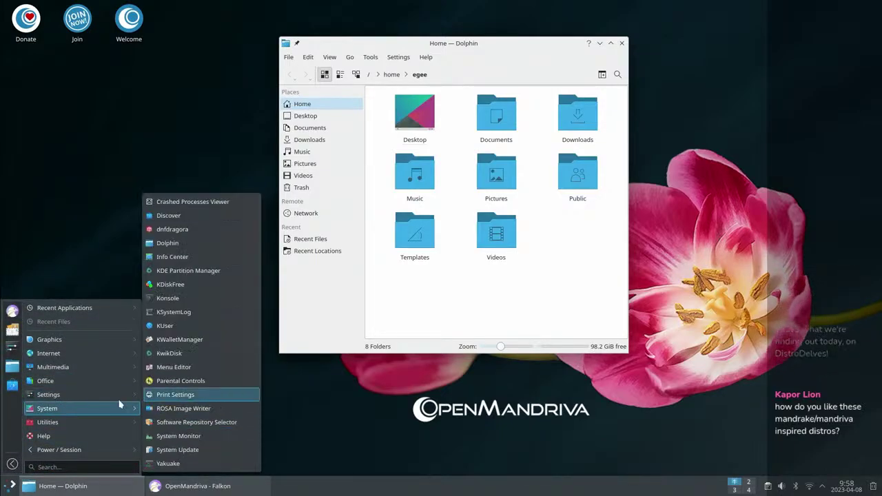
click(163, 408)
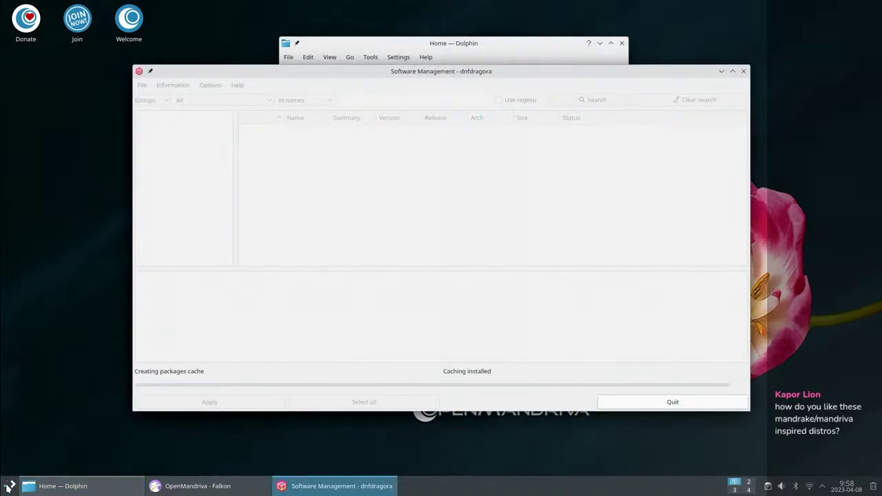
Step: Launch OM Control Center, move its window up, and show the Software and media management page
click(9, 486)
mouse_move(81, 402)
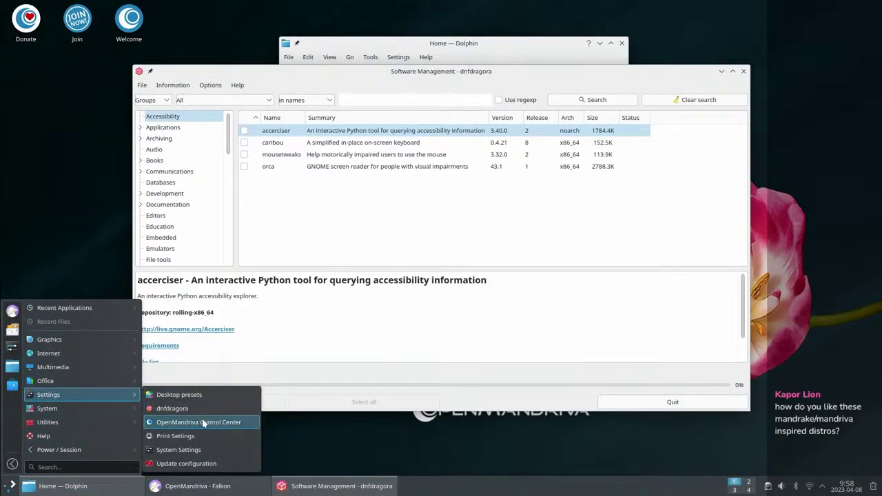
click(202, 421)
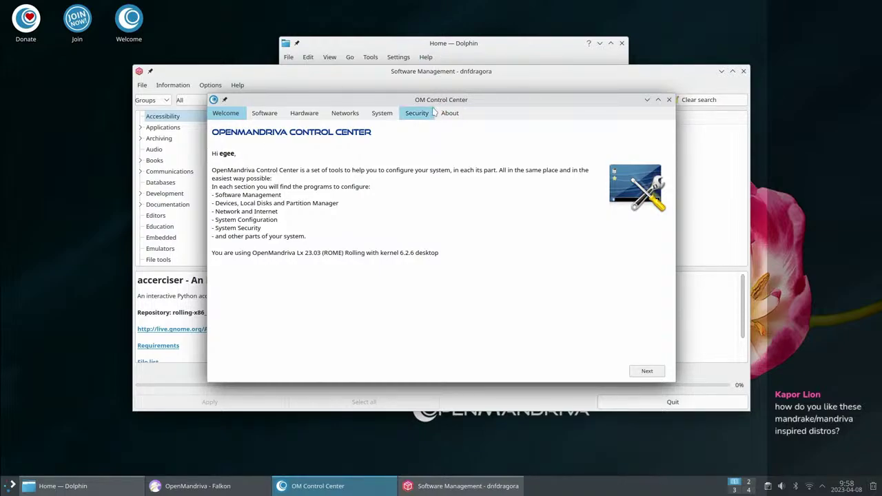
drag(440, 100, 480, 64)
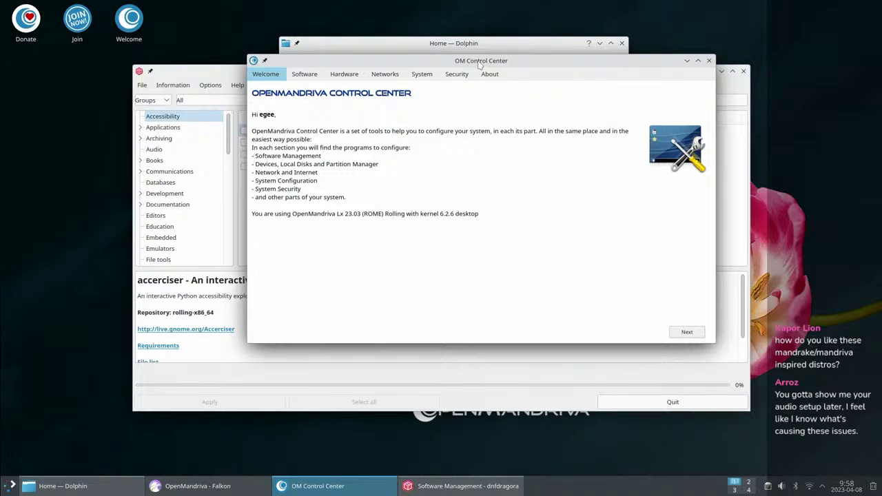
drag(477, 64, 495, 74)
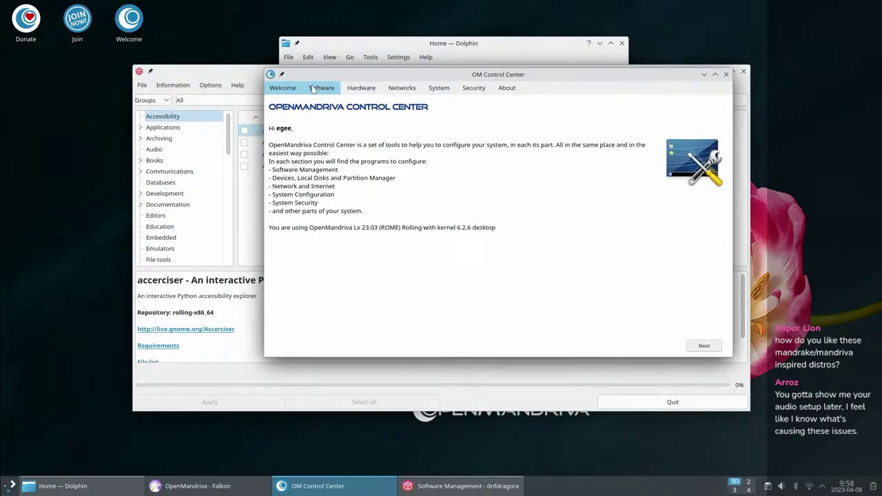
click(313, 89)
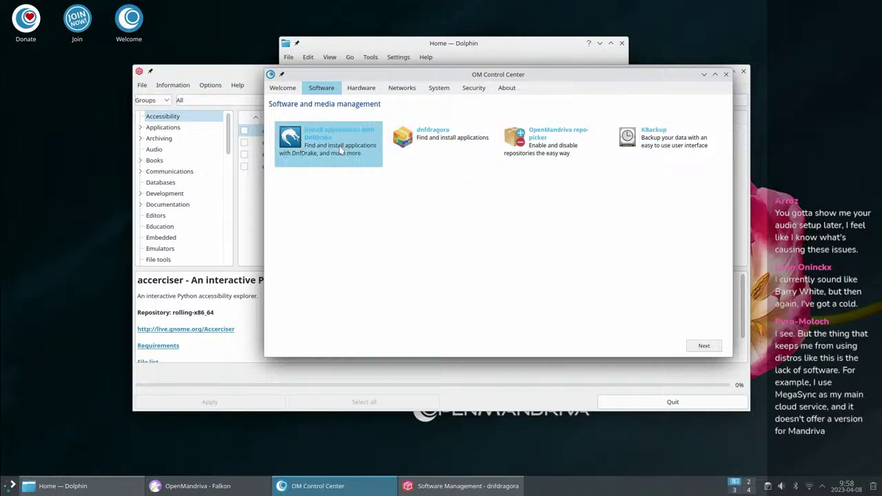
Step: Install DnfDrake, authorising with the root password, and dismiss the success message
click(319, 129)
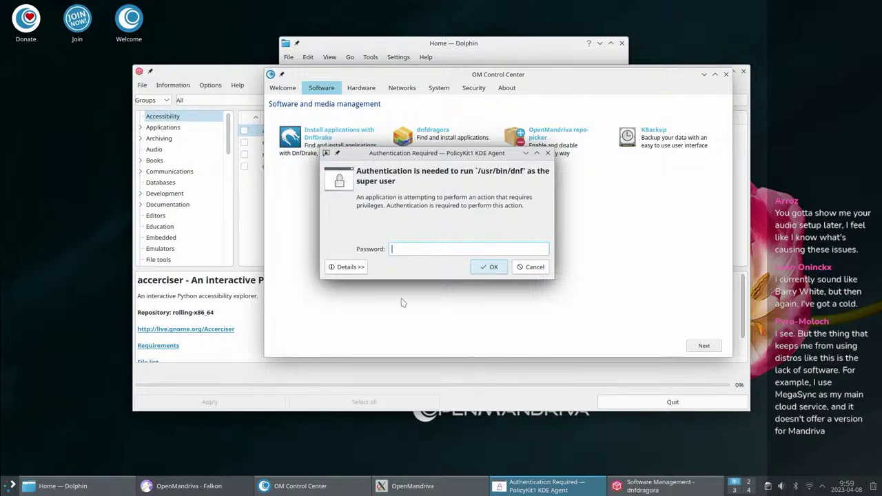
text(***)
key(BackSpace)
key(BackSpace)
key(BackSpace)
text(****)
key(Return)
text(*****)
key(Return)
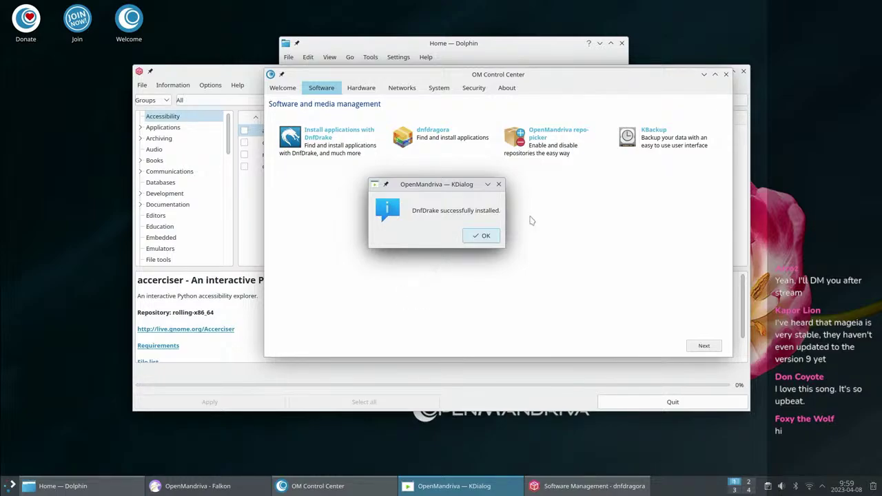
click(485, 237)
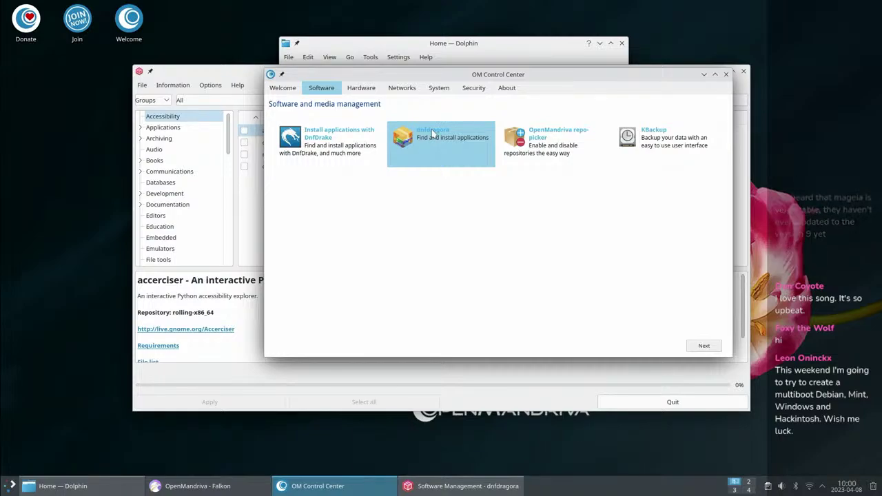
Step: Bring dnfdragora to the front, move its window higher, and focus the package search field
click(191, 77)
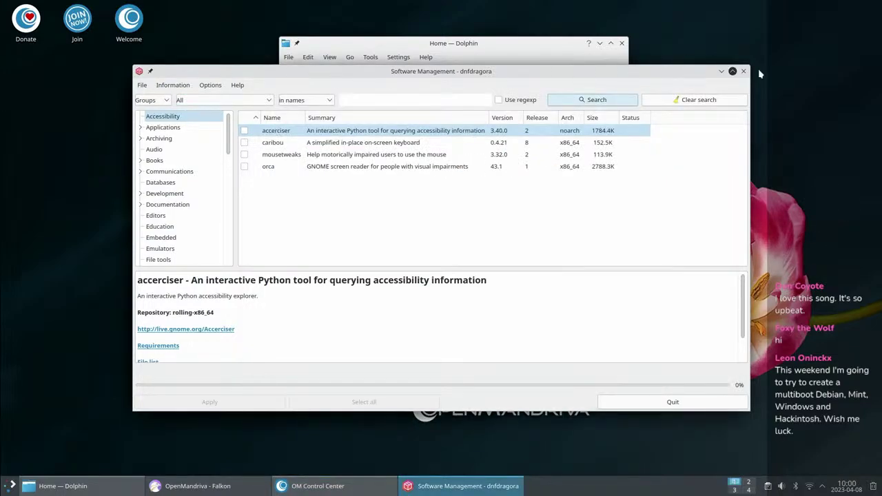
drag(626, 72, 658, 64)
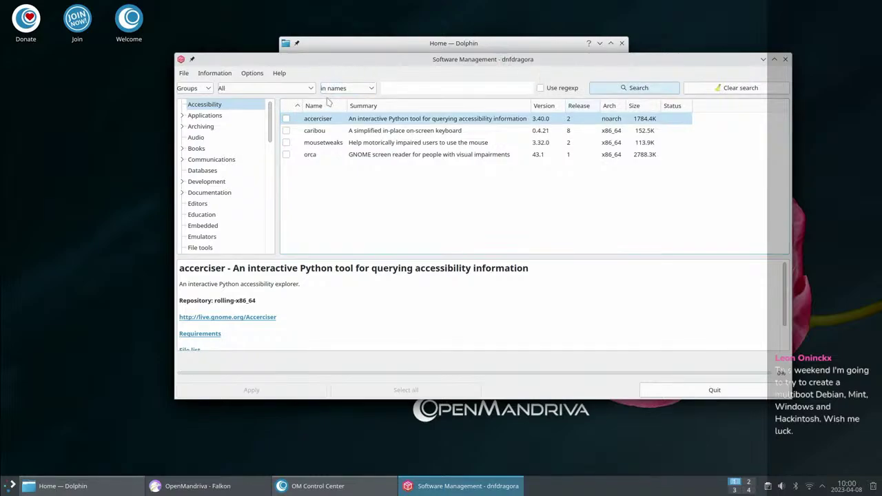
drag(339, 61, 350, 45)
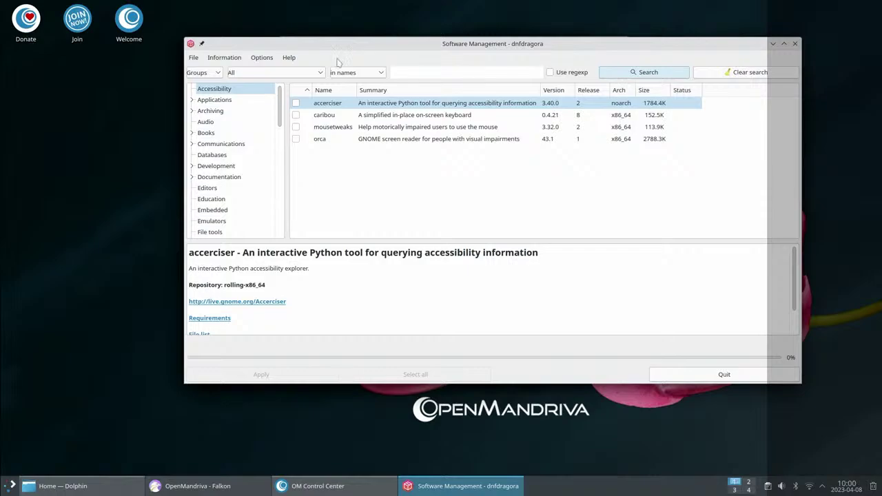
click(429, 71)
Step: Search dnfdragora package names for 'steam', which returns an empty list
text(steam)
key(Return)
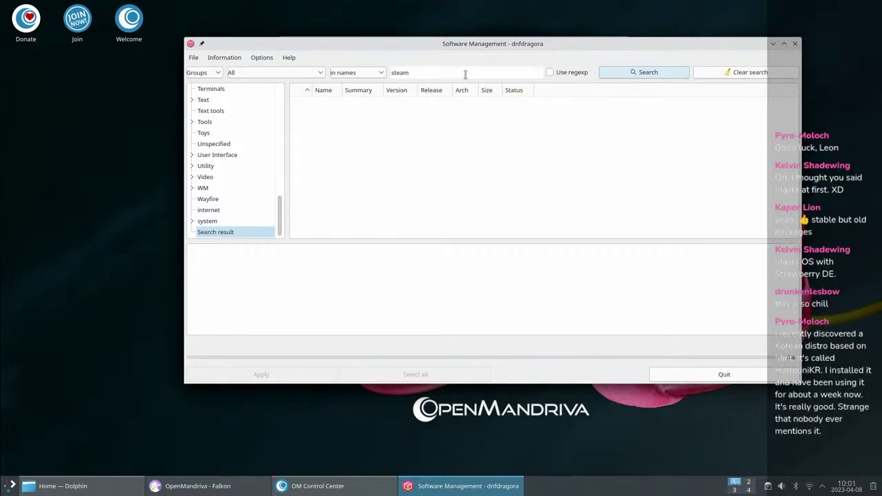
click(649, 73)
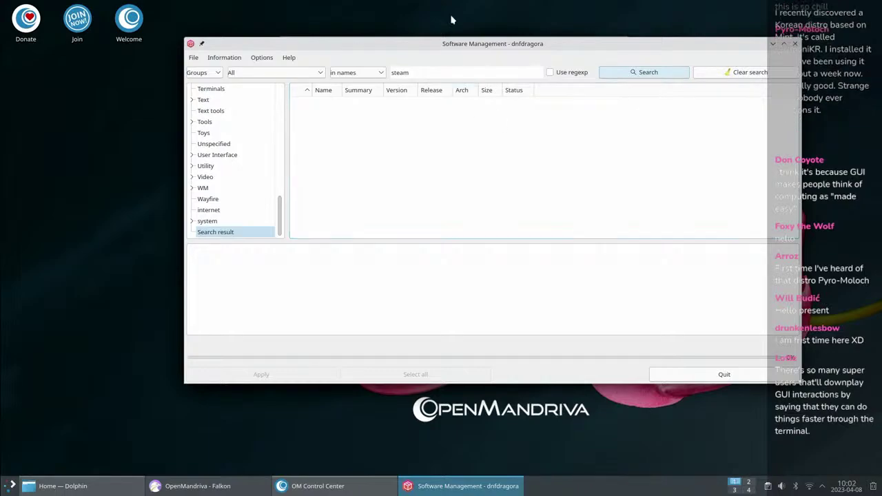
Step: Close dnfdragora and minimize OM Control Center
drag(437, 43, 422, 39)
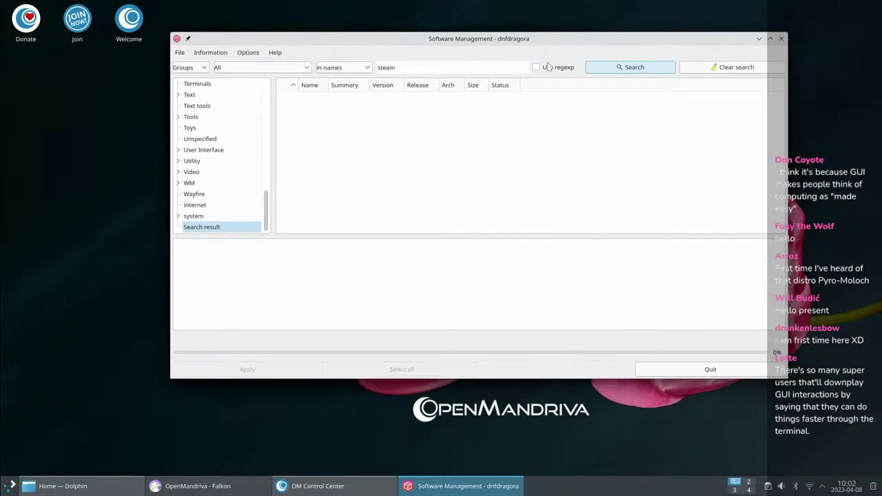
click(781, 39)
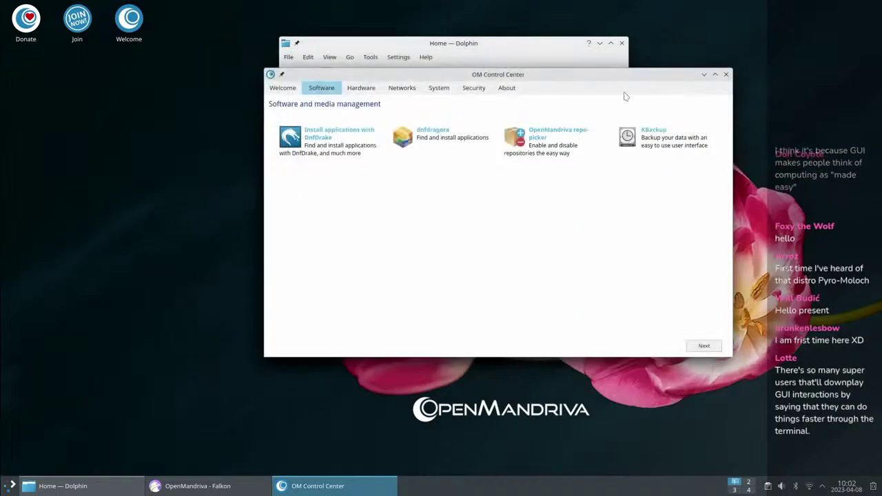
click(706, 74)
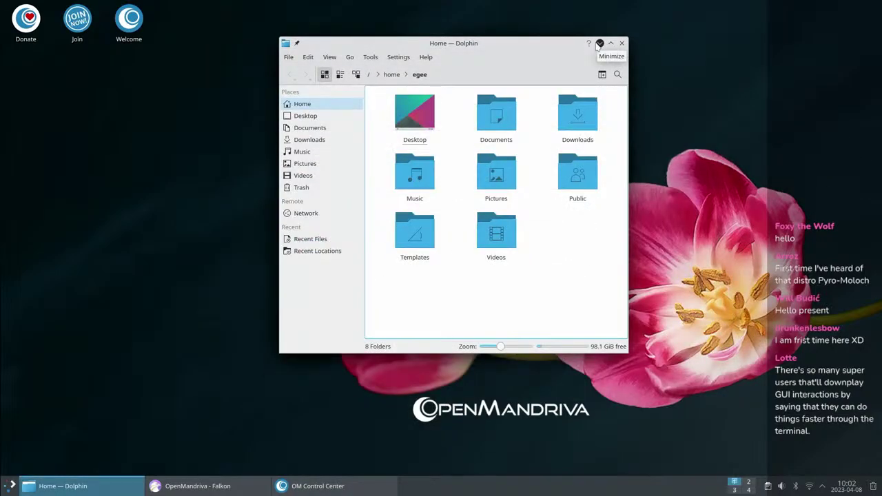
click(95, 150)
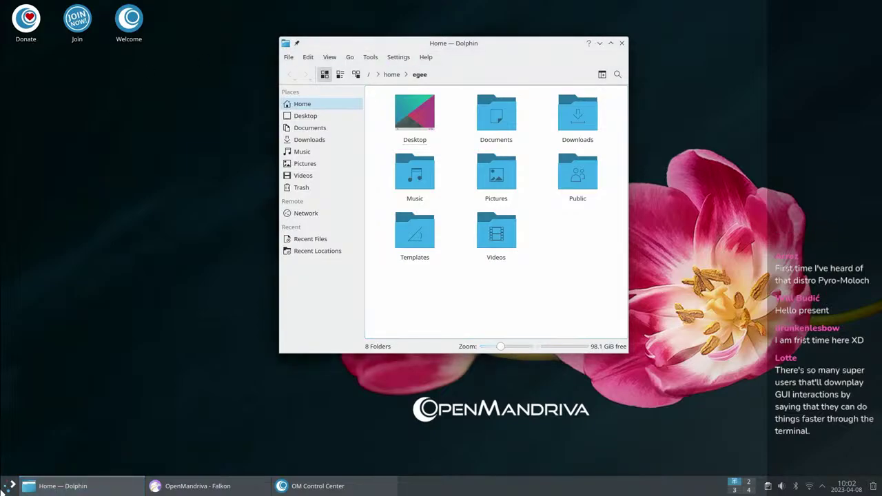
Step: Launch Konsole via the 'term' search and run 'sudo dnf install steam', which finds no match
click(8, 487)
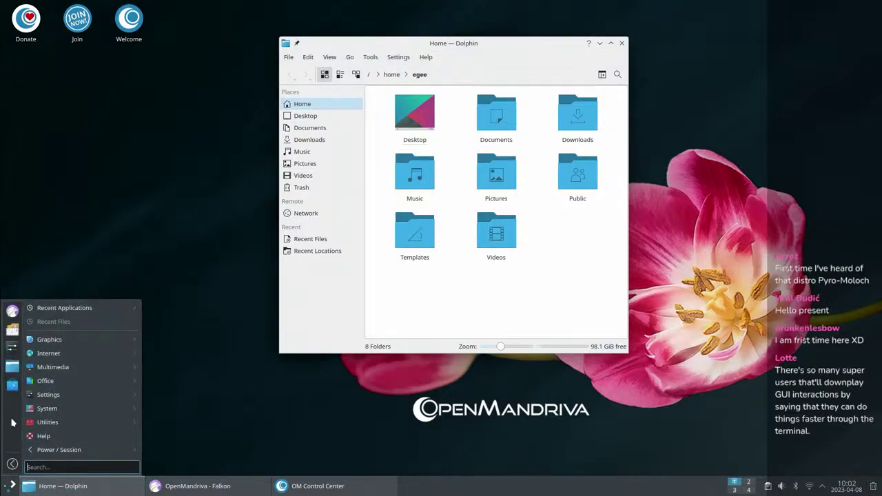
text(term)
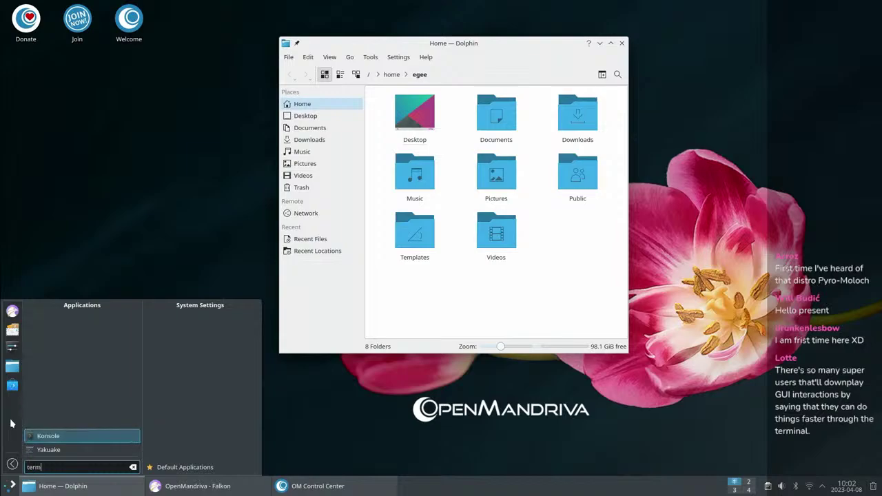
key(Return)
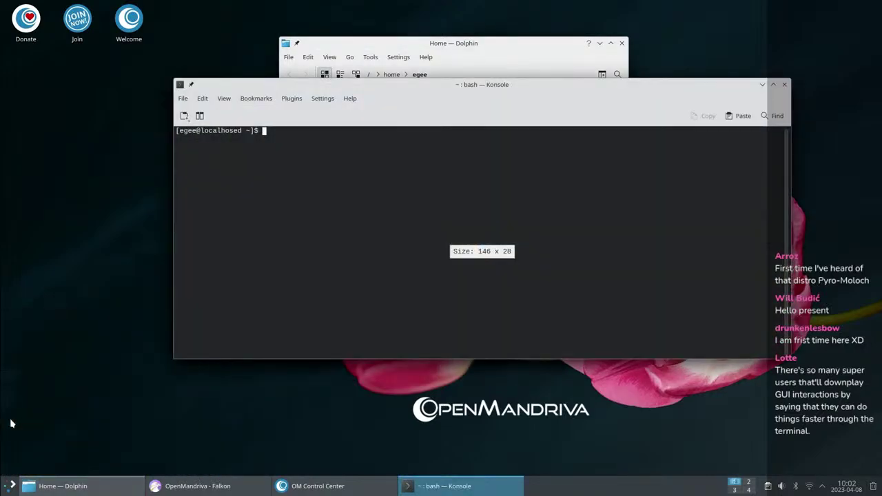
drag(469, 85, 479, 61)
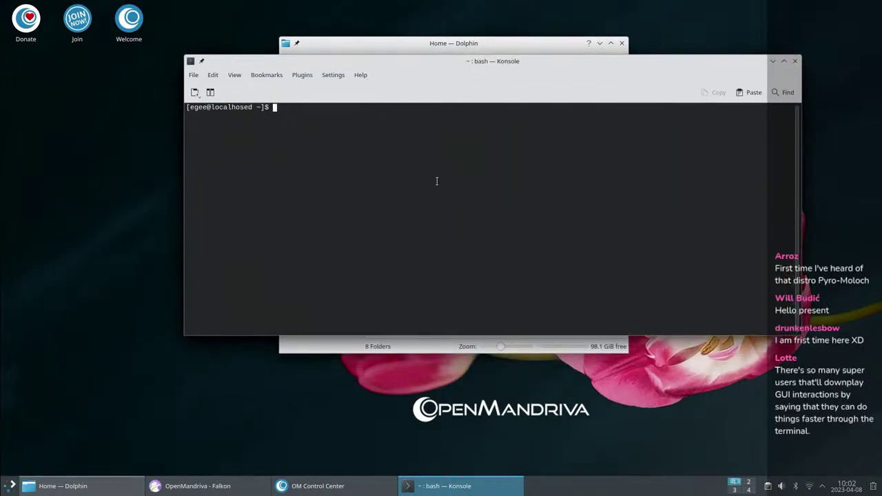
text(sudo dnf install steam)
key(Return)
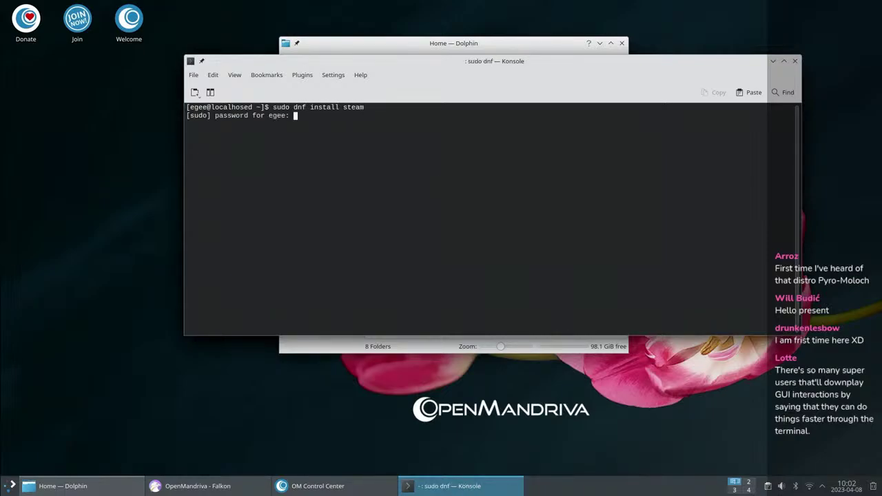
key(Return)
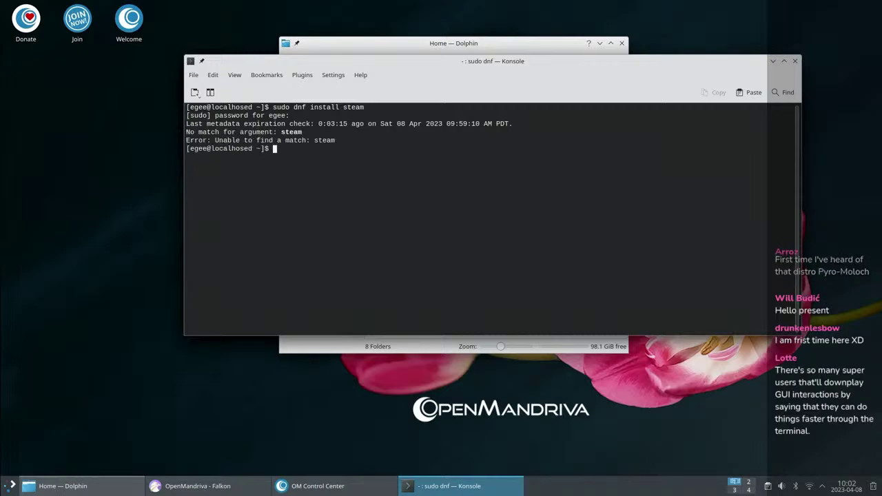
Step: Open a Falkon window and web-search 'open mandriva install steam'
click(11, 485)
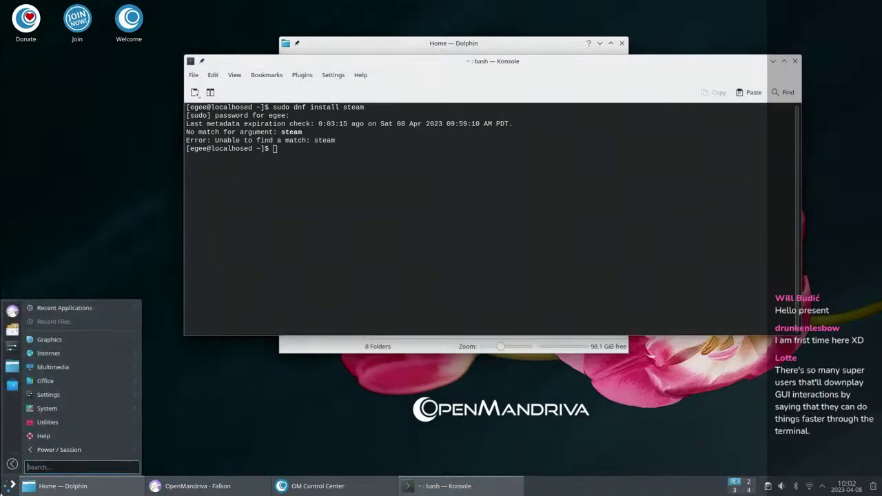
text(fire)
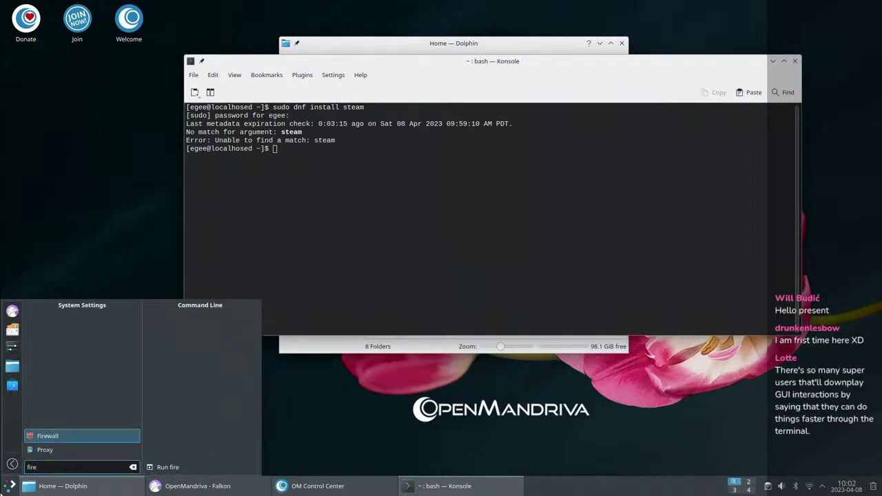
key(BackSpace)
key(BackSpace)
key(BackSpace)
key(BackSpace)
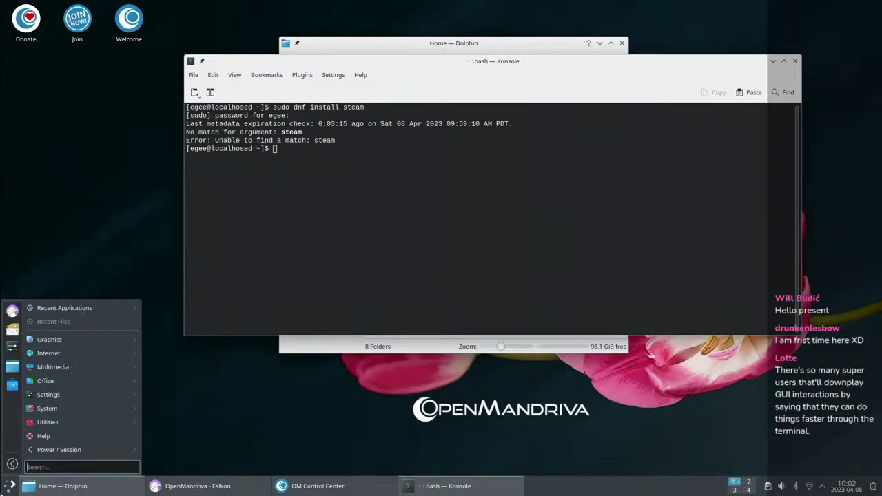
click(13, 314)
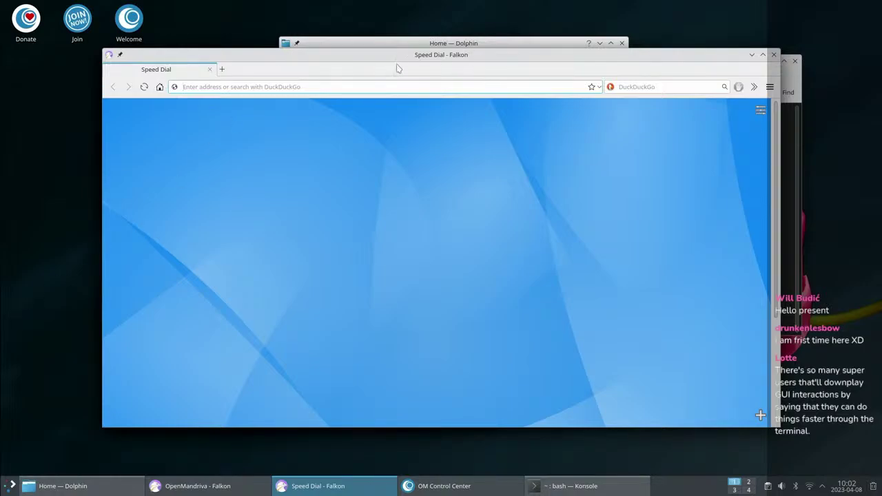
click(645, 88)
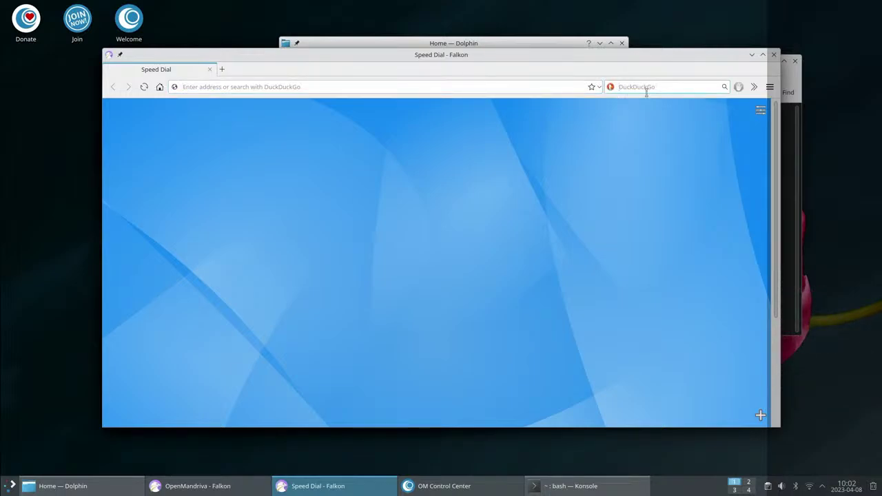
key(alt+Tab)
key(alt+Tab)
text(open)
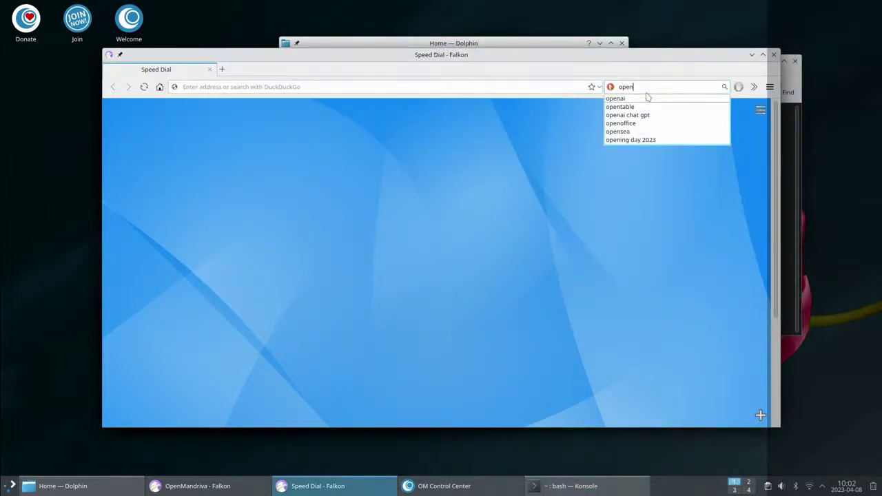
text( mandriva insta)
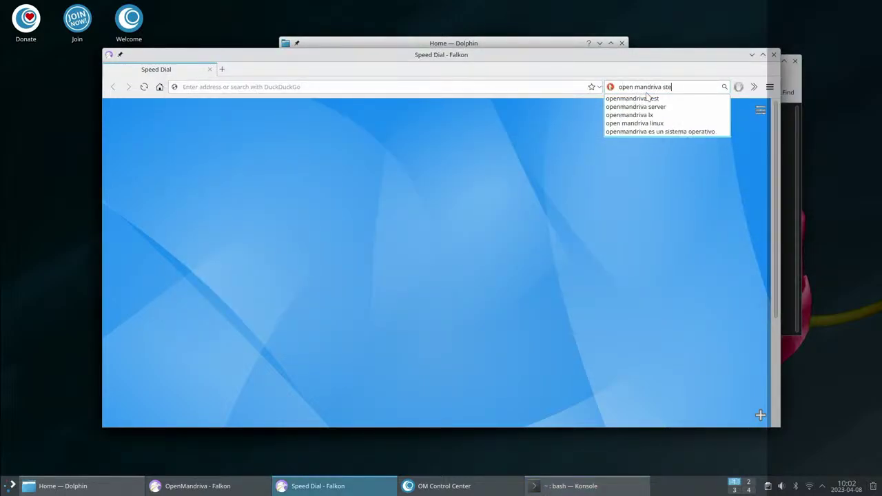
text(l)
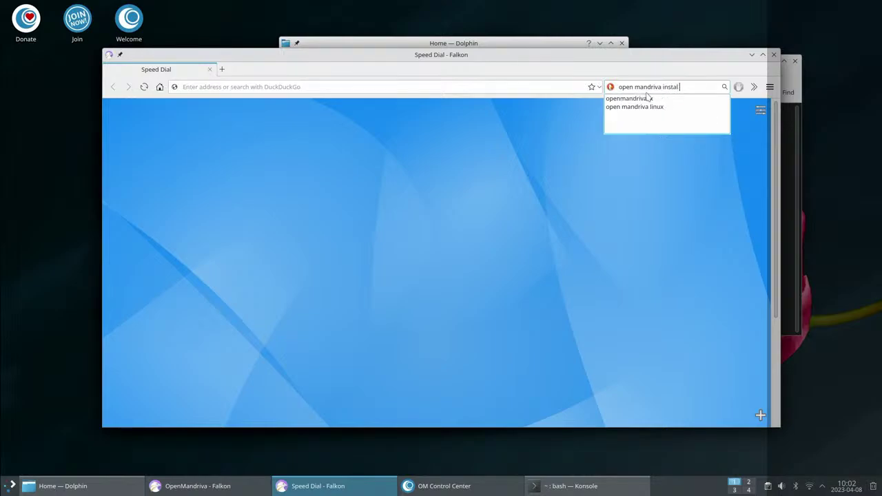
text(l steam)
key(Return)
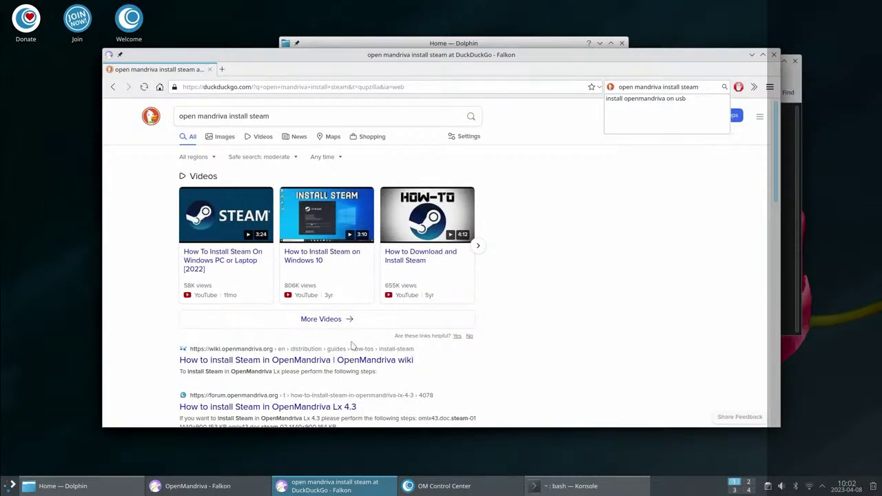
Step: Open the OpenMandriva wiki Steam guide from the results and scroll to the 'Click on Steam' screenshot
scroll(601, 341, down, 1)
scroll(601, 341, down, 1)
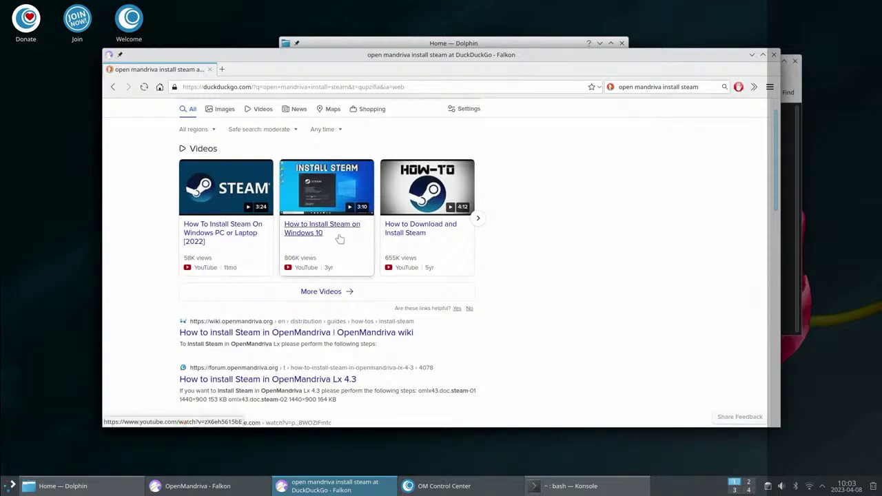
scroll(234, 262, down, 3)
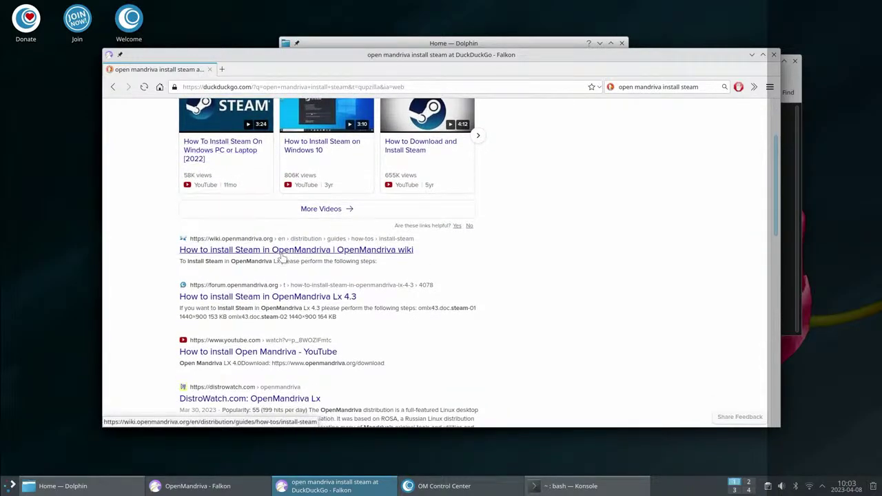
click(280, 250)
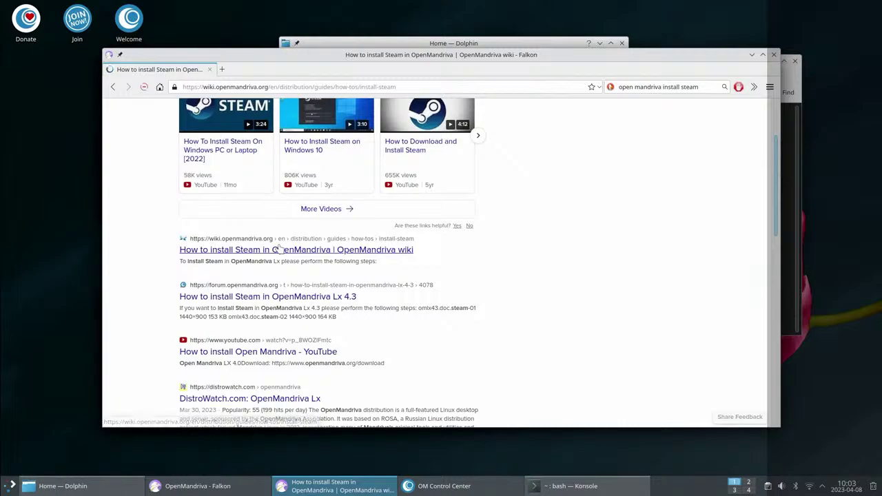
scroll(245, 150, up, 1)
scroll(245, 150, up, 3)
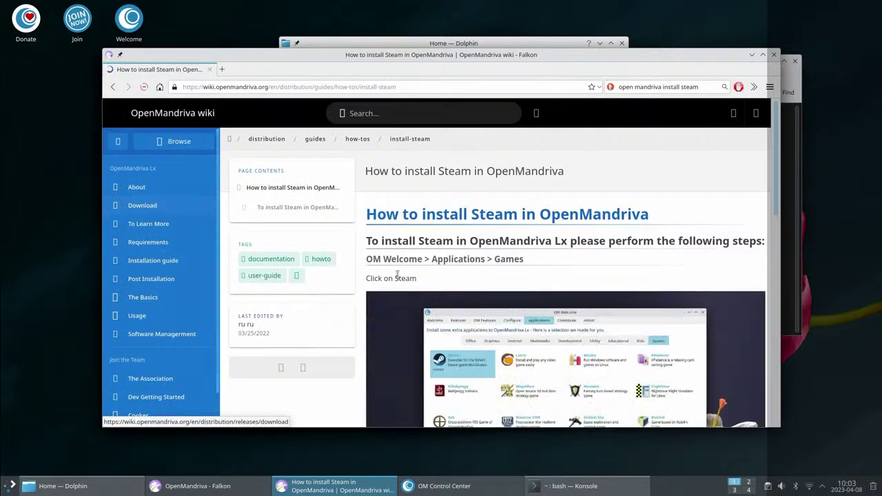
scroll(413, 286, down, 3)
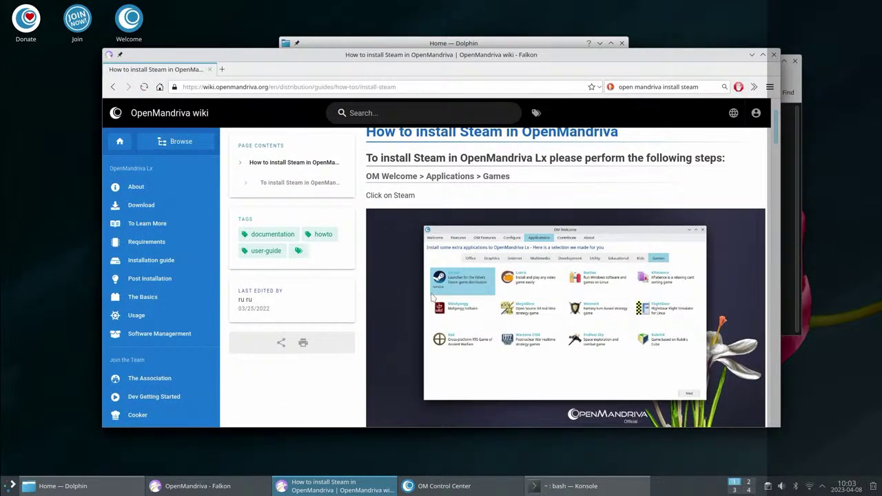
scroll(391, 326, down, 2)
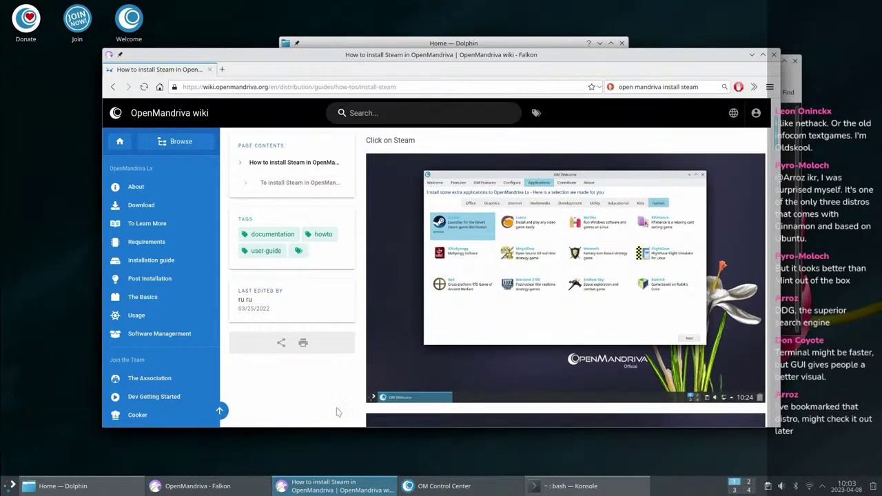
Step: Browse OM Control Center's Hardware, Network, System and Security sections, then close it
click(441, 485)
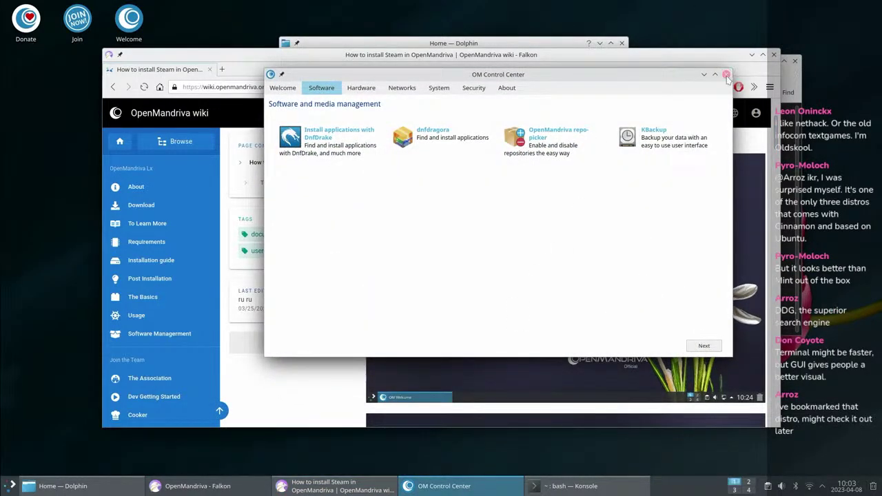
click(361, 88)
click(401, 87)
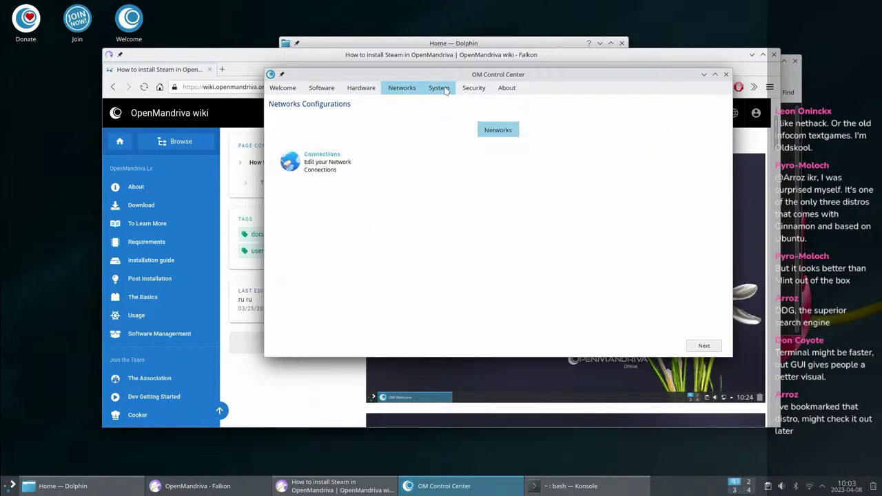
click(445, 90)
click(473, 87)
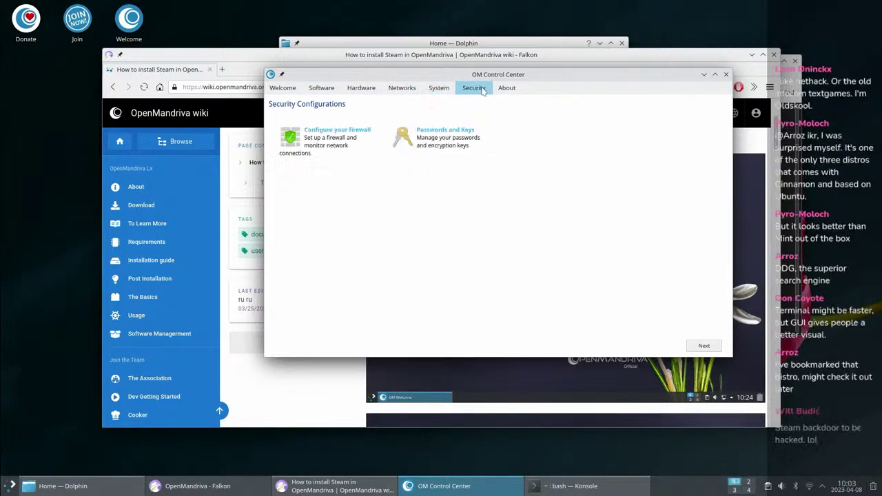
click(727, 74)
Step: Relaunch OM Control Center from Settings and show the launcher's Utilities applications
click(9, 486)
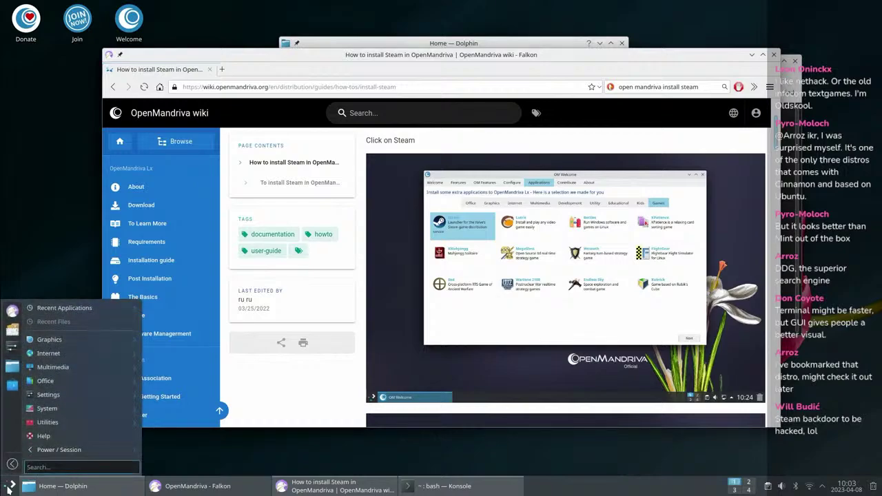
mouse_move(58, 427)
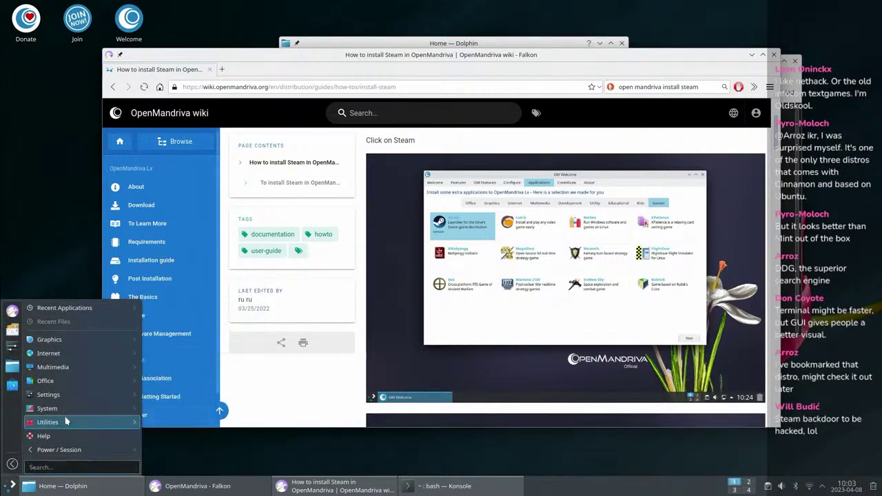
mouse_move(59, 410)
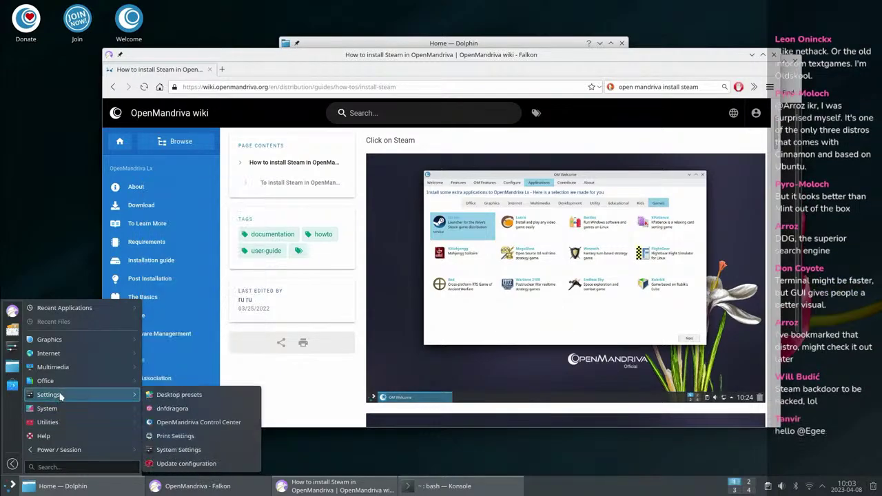
click(200, 422)
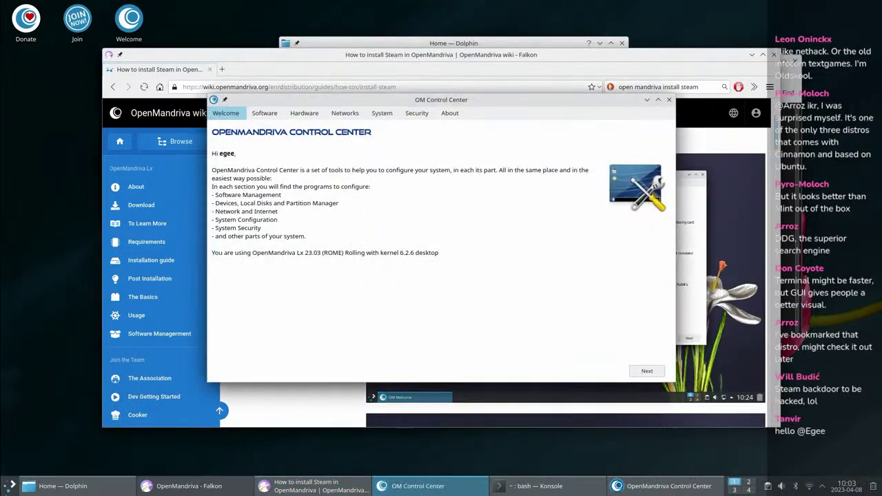
click(12, 485)
mouse_move(69, 414)
mouse_move(83, 394)
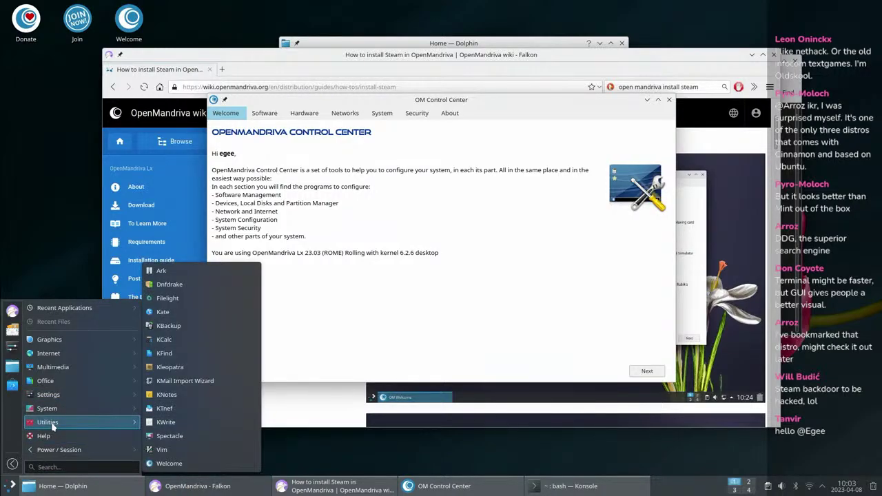
Step: Launch OM Welcome, move it up, and open the Applications page's Games category
click(198, 463)
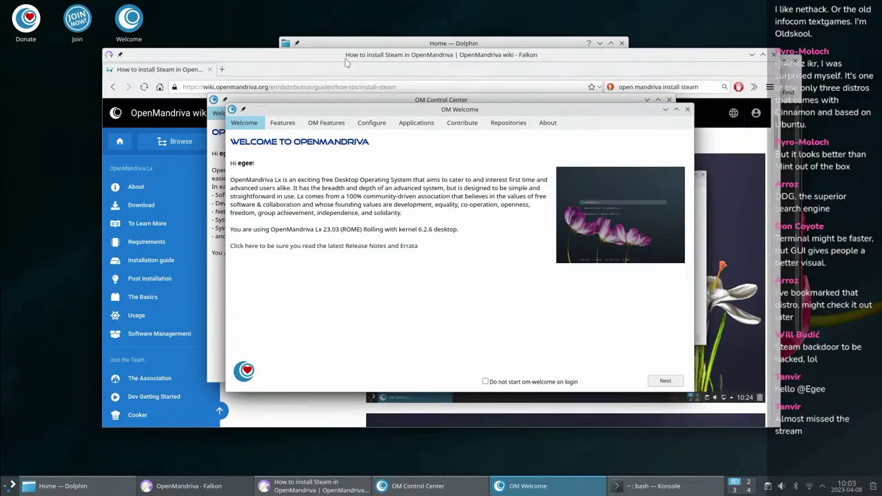
drag(496, 110, 499, 94)
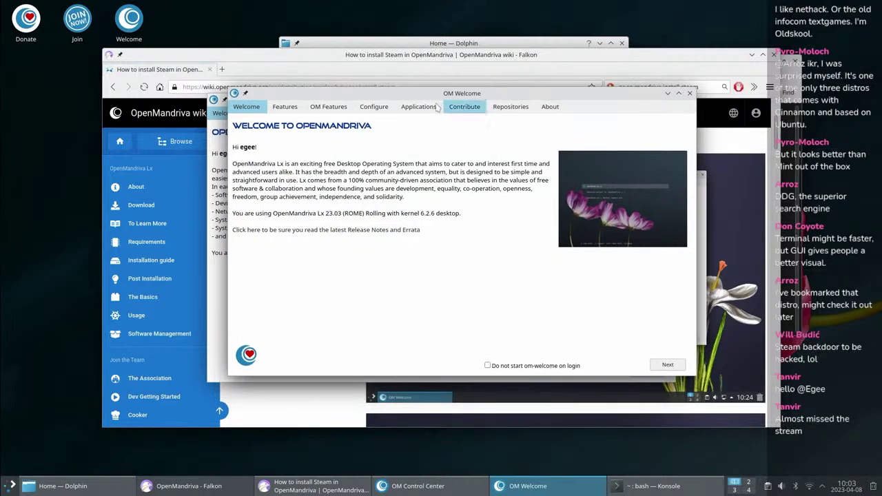
click(418, 108)
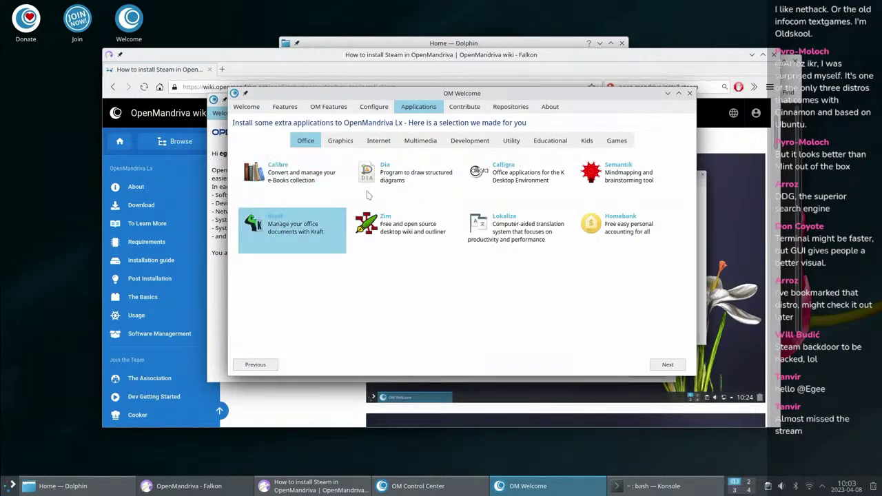
click(619, 139)
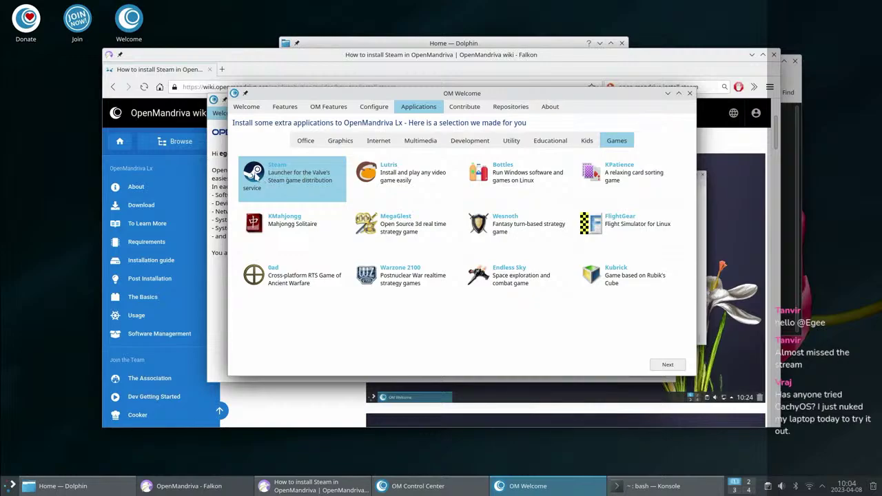
Step: Start the Steam install from the Games list as administrator, then return to the Falkon wiki guide
click(297, 171)
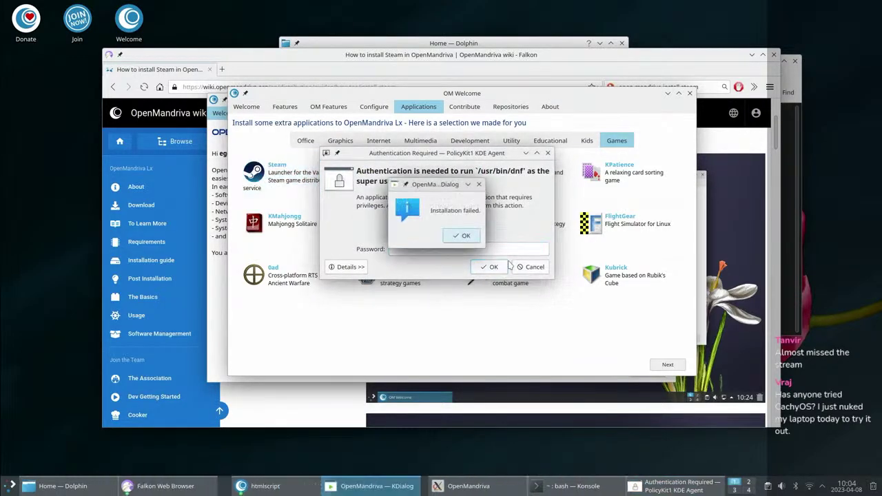
click(465, 236)
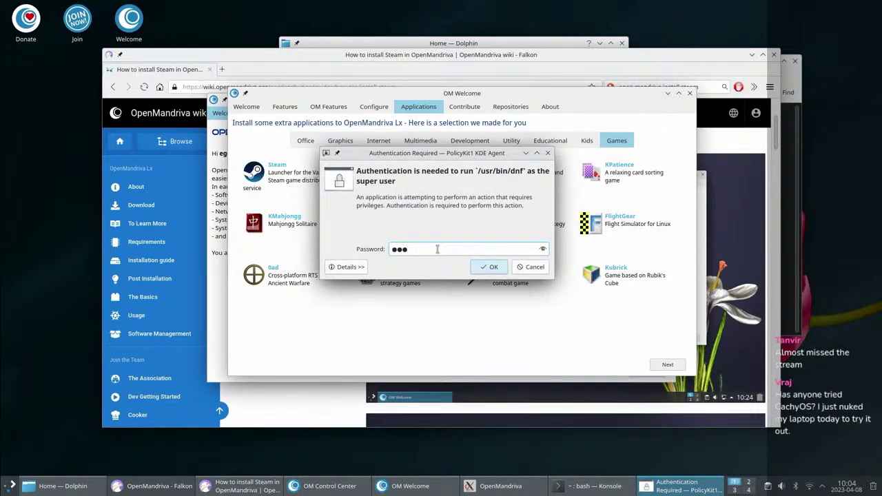
key(Return)
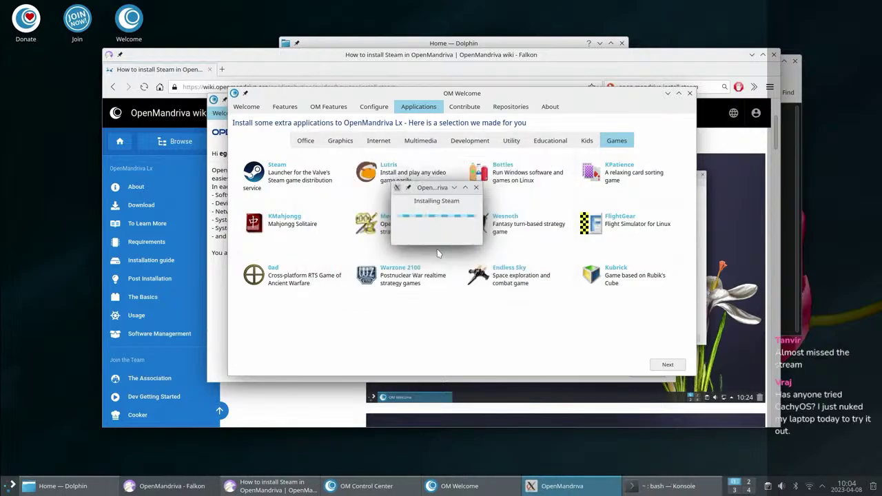
text(x)
key(Return)
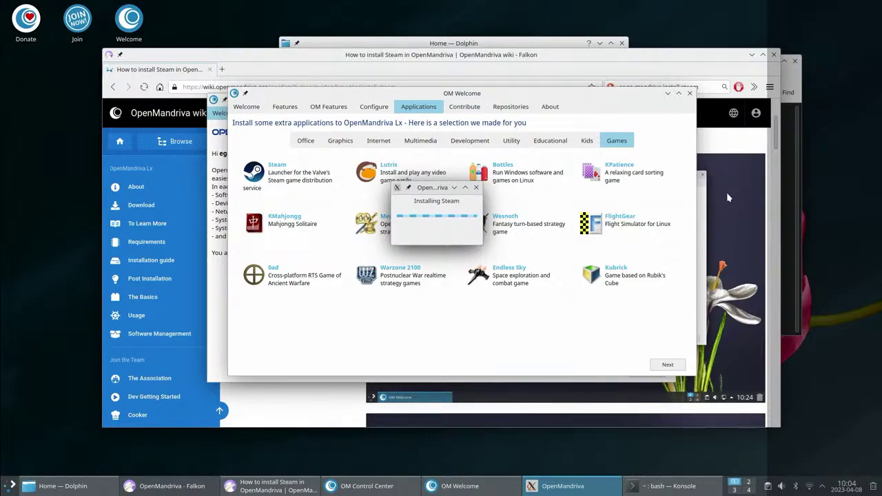
click(642, 55)
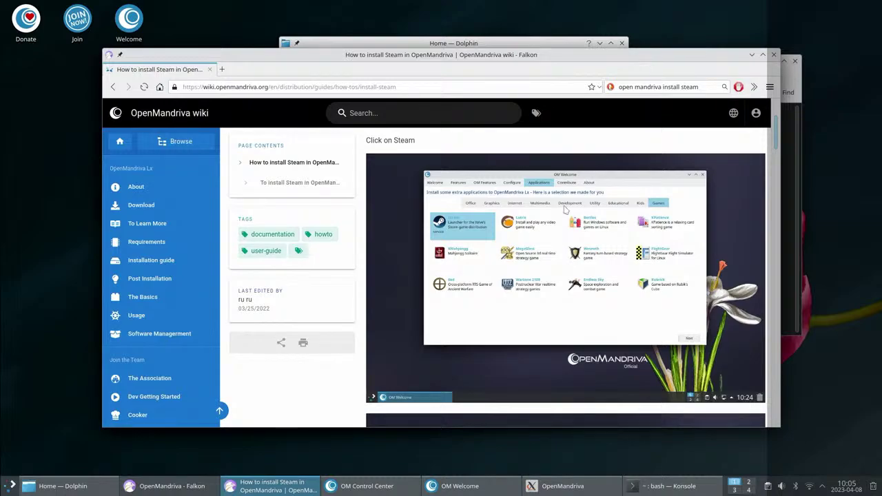
scroll(558, 221, up, 4)
scroll(545, 241, down, 8)
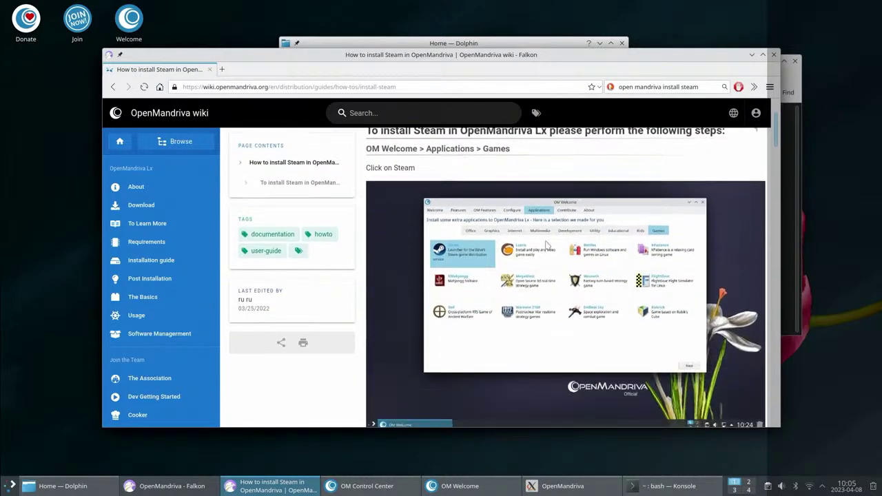
scroll(548, 242, down, 5)
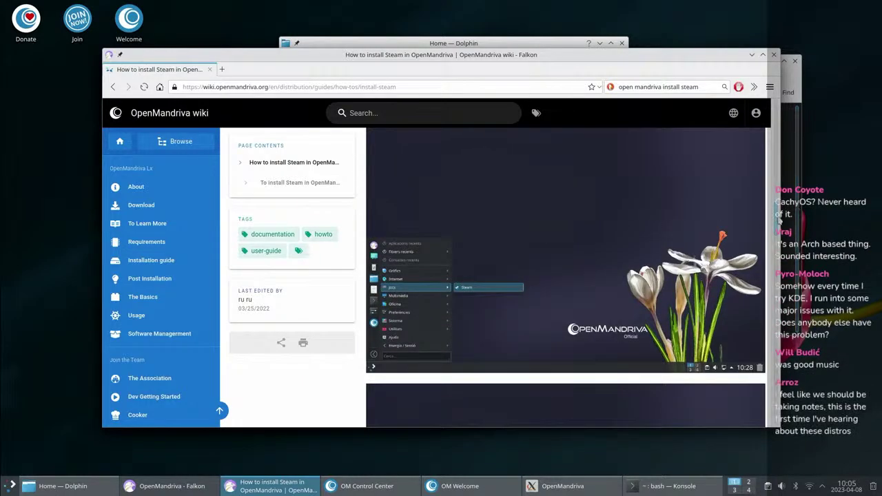
scroll(776, 218, down, 5)
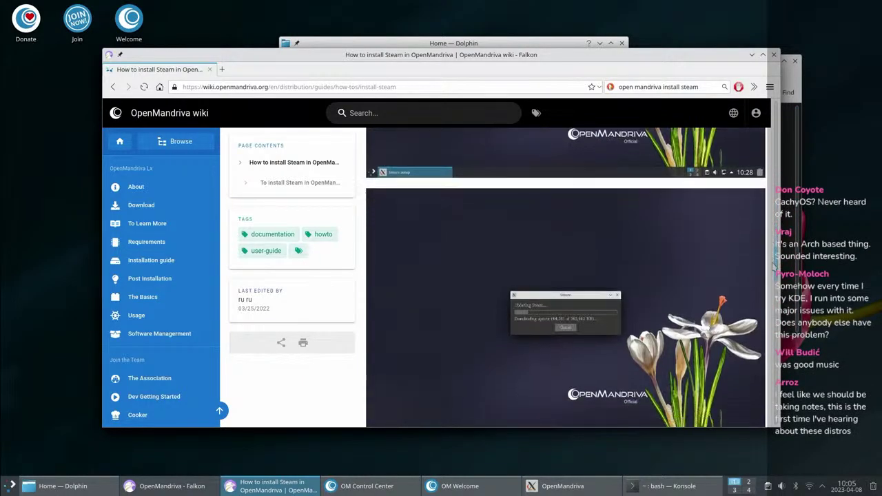
drag(772, 199, 775, 110)
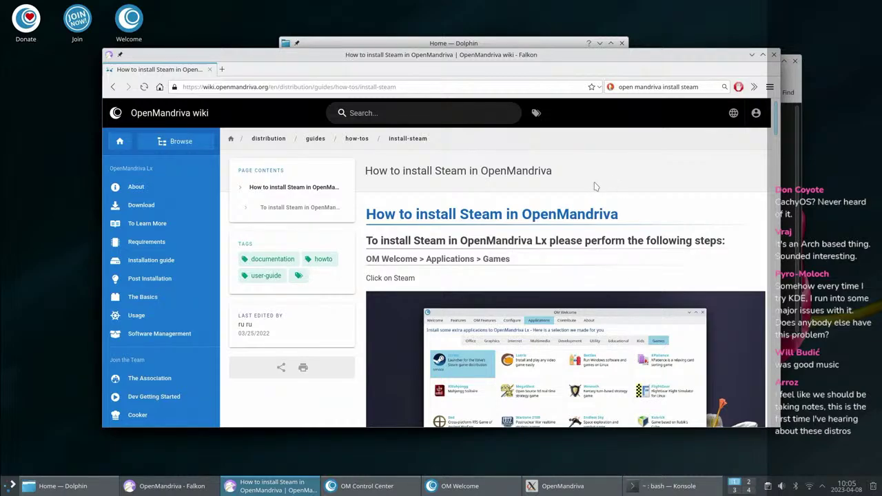
scroll(596, 186, down, 1)
click(136, 186)
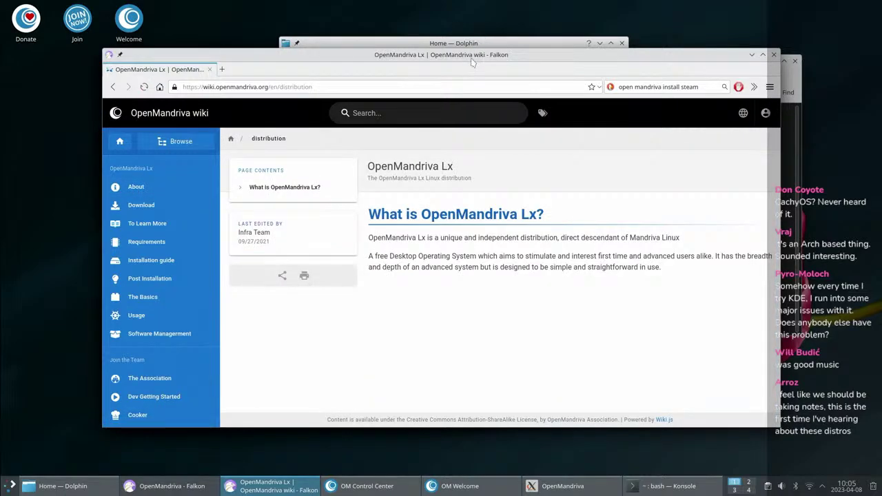
drag(473, 59, 478, 42)
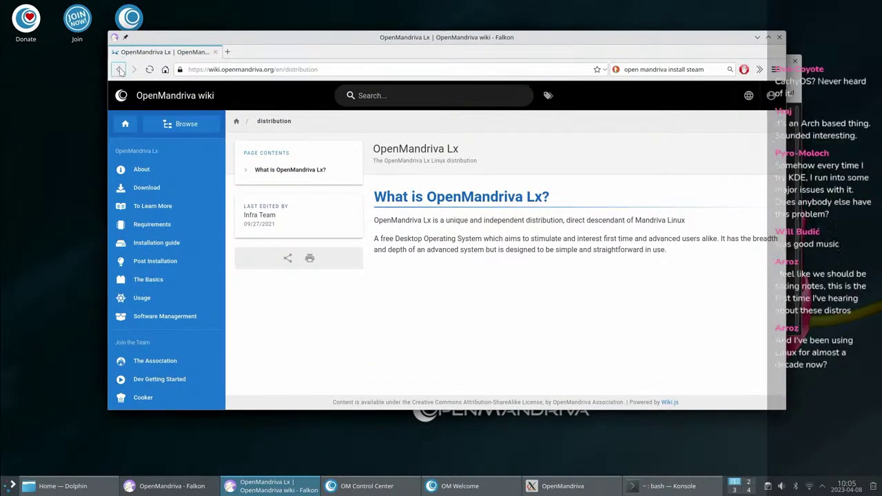
right_click(119, 71)
click(179, 94)
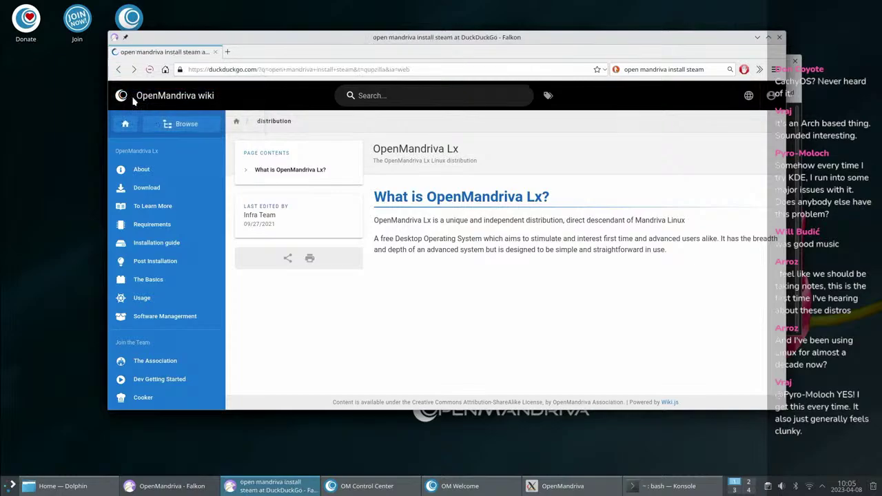
scroll(341, 219, up, 3)
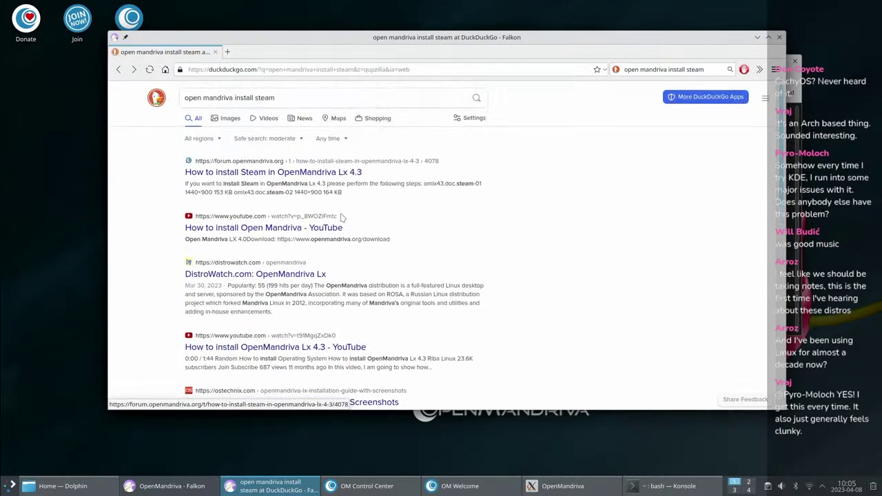
scroll(341, 218, down, 3)
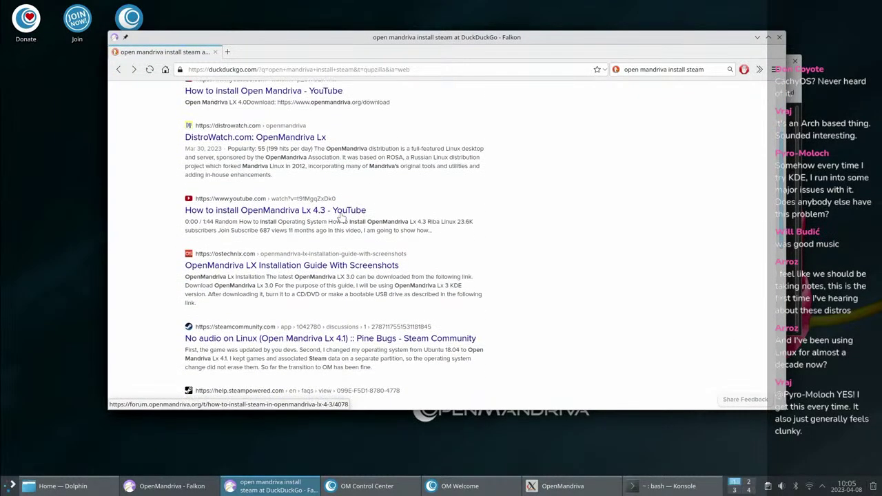
scroll(290, 147, up, 2)
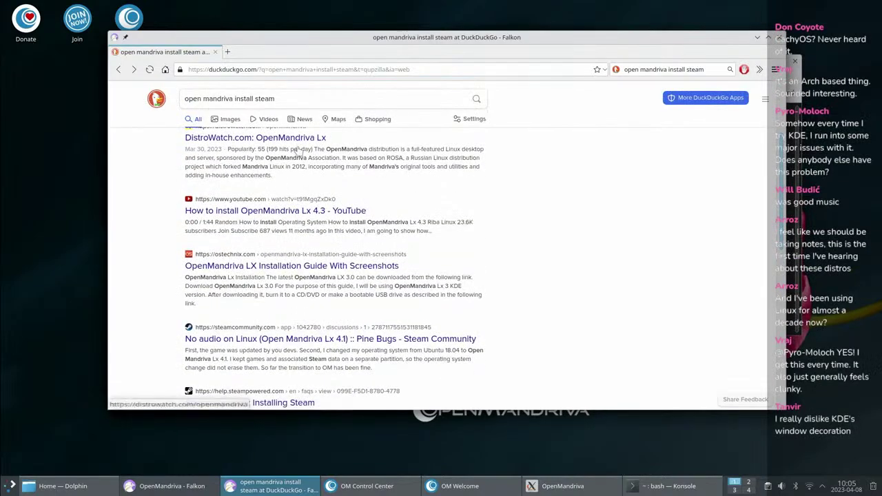
scroll(291, 147, up, 2)
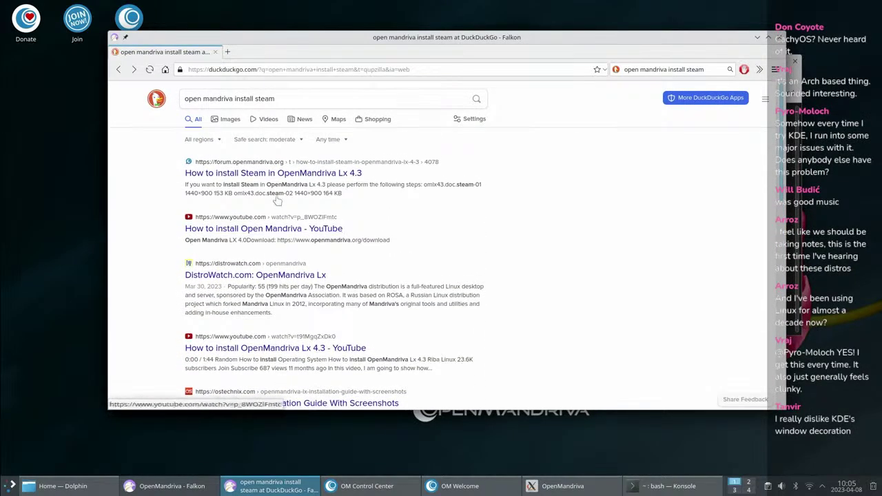
click(134, 69)
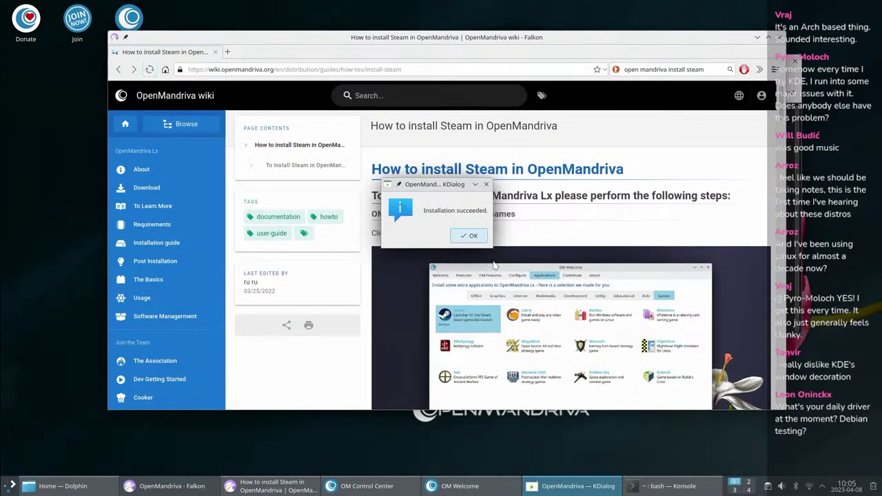
Step: Dismiss the success message, run 'steam' in Konsole for its 365,606 KB update, and open System Settings
click(472, 235)
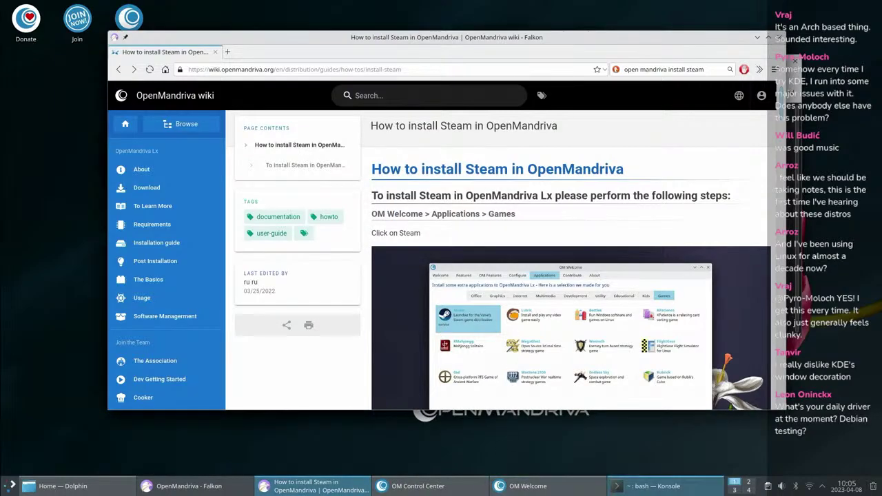
click(6, 486)
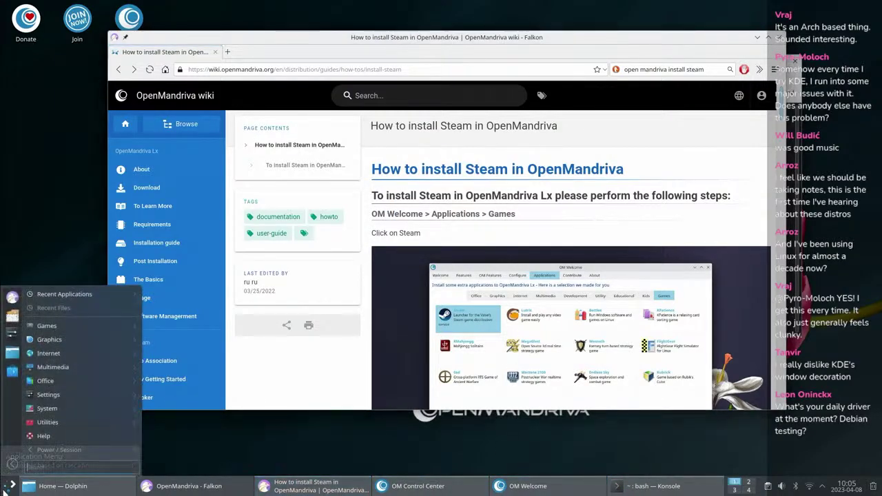
click(7, 486)
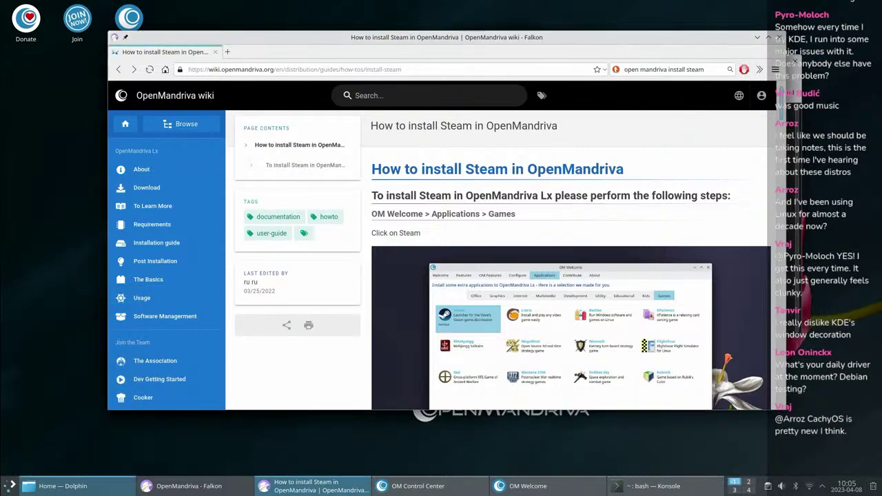
click(680, 487)
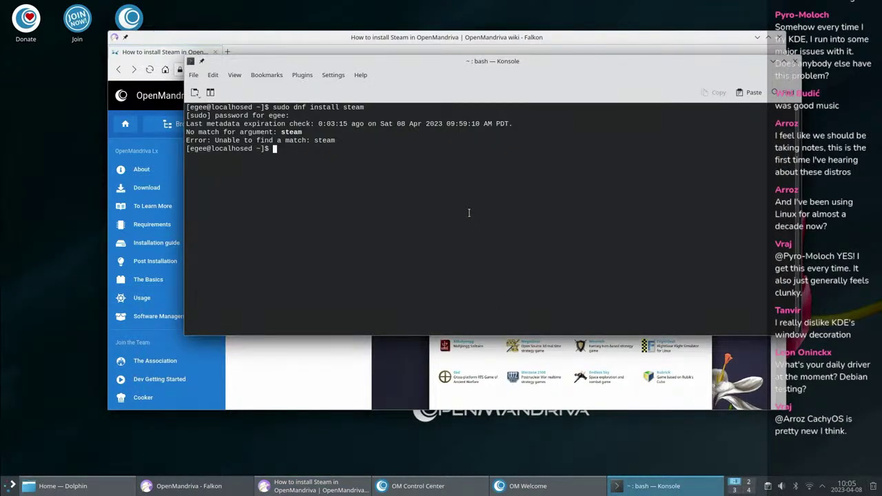
text(steam)
key(Return)
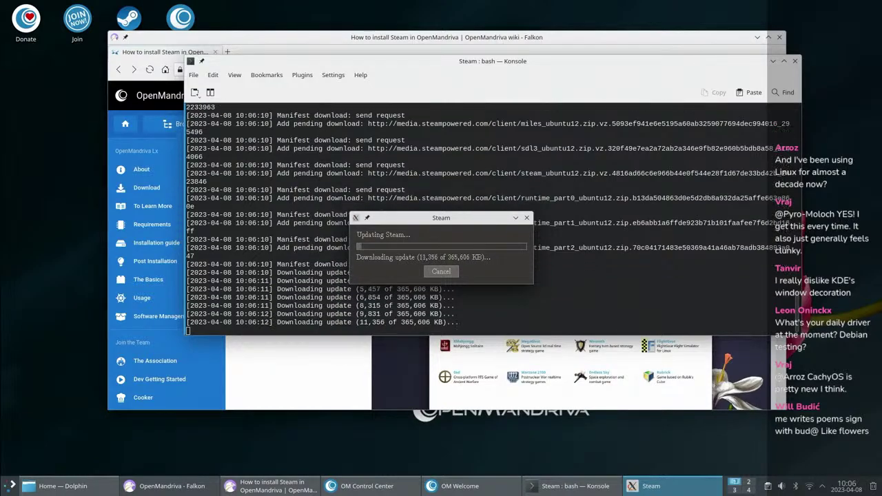
click(11, 485)
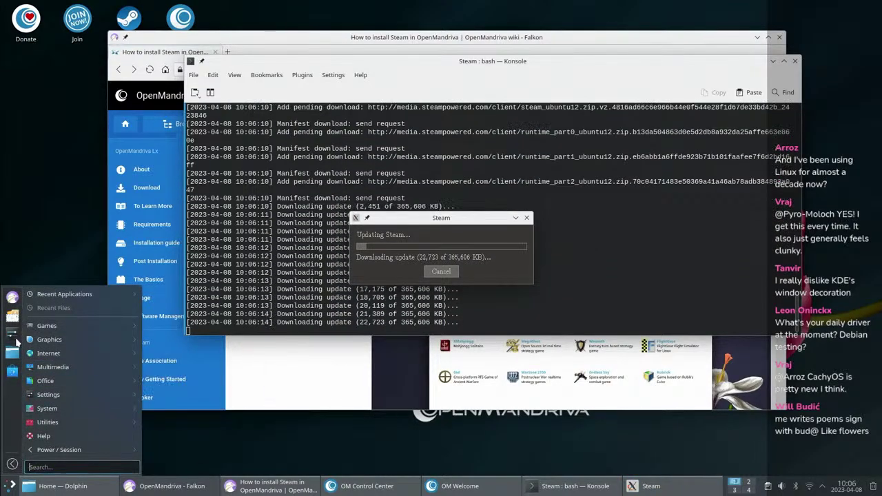
click(12, 334)
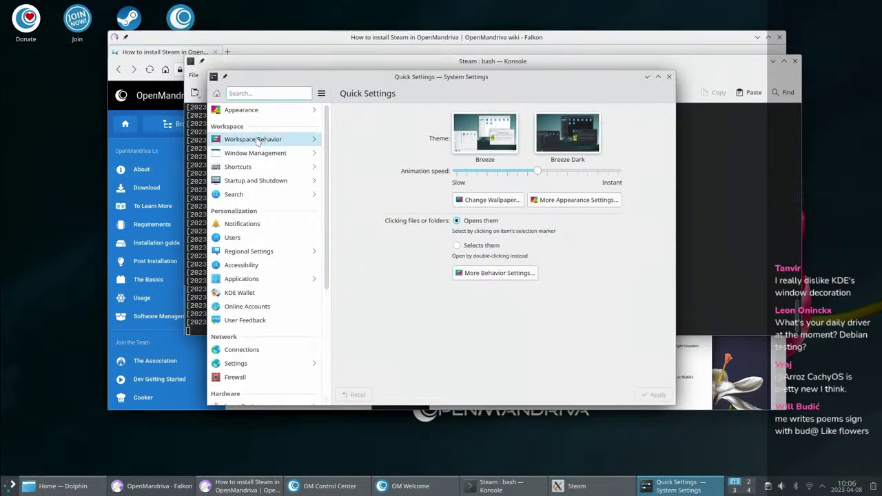
Step: Go to Appearance > Window Decorations and open the downloadable decorations catalogue
click(252, 110)
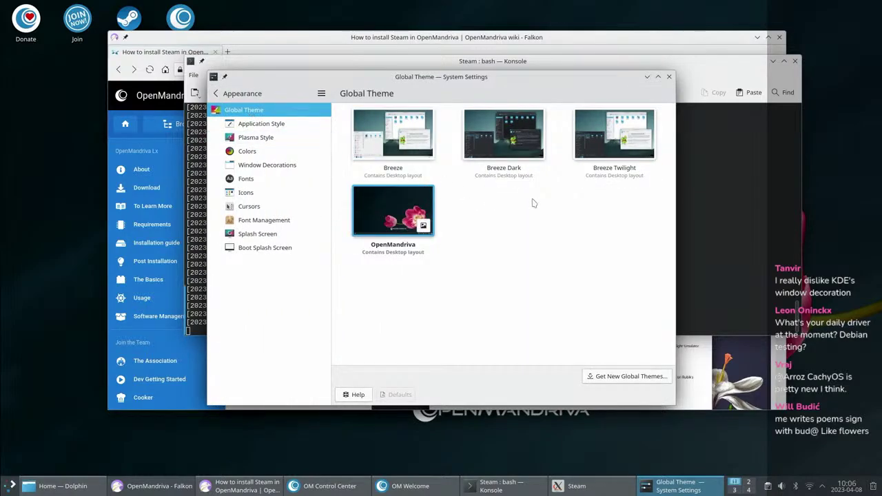
click(256, 166)
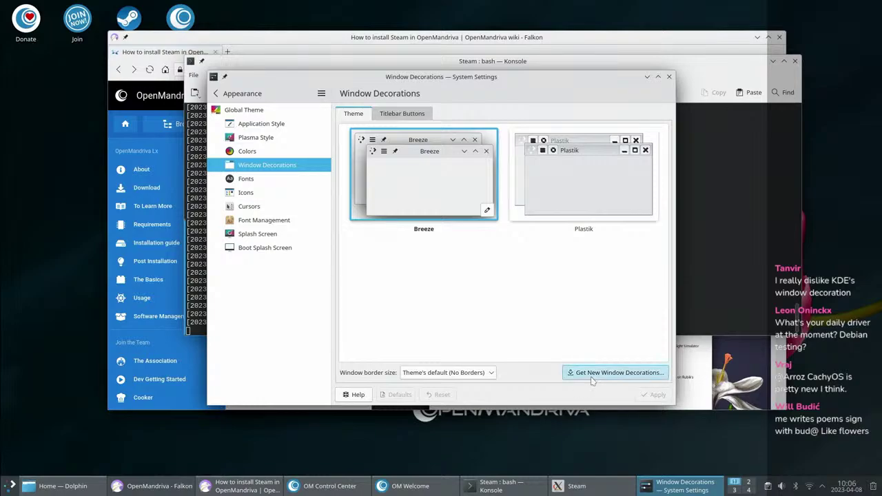
click(592, 377)
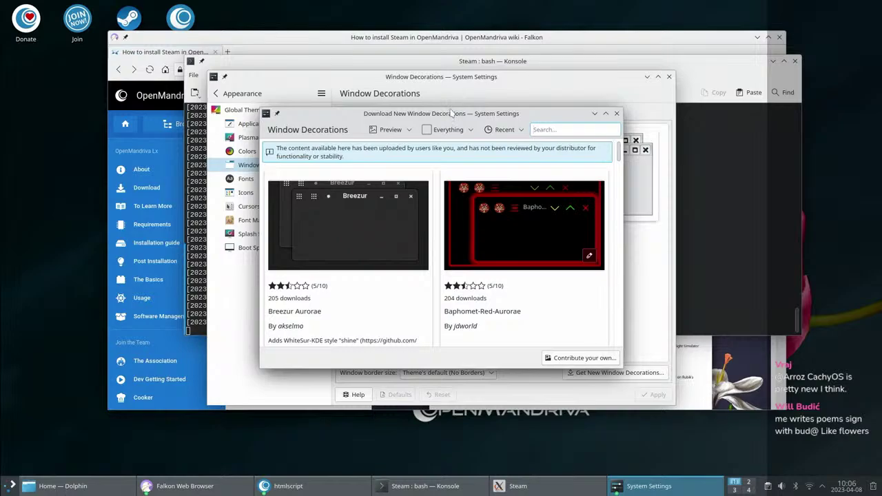
Step: Search 'k1' in the downloader and install WindowsK10 using the WindowsK10(0.6.1).tar.gz package
drag(455, 105, 484, 102)
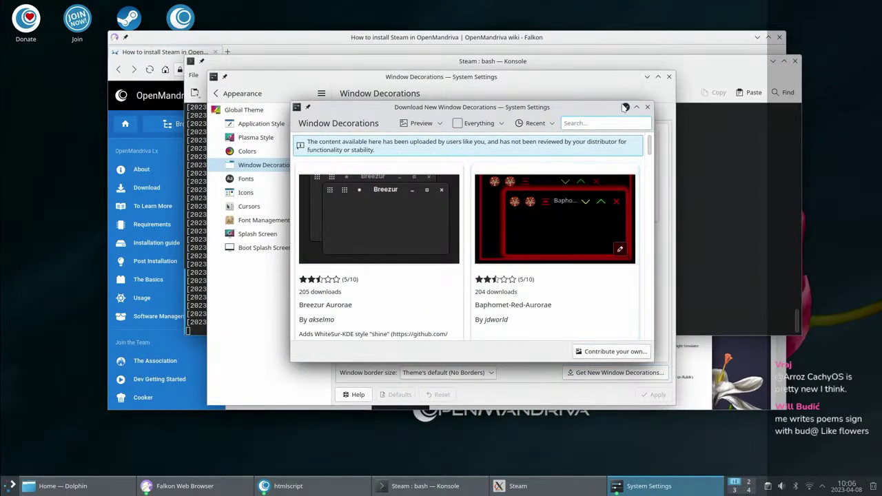
text(k10)
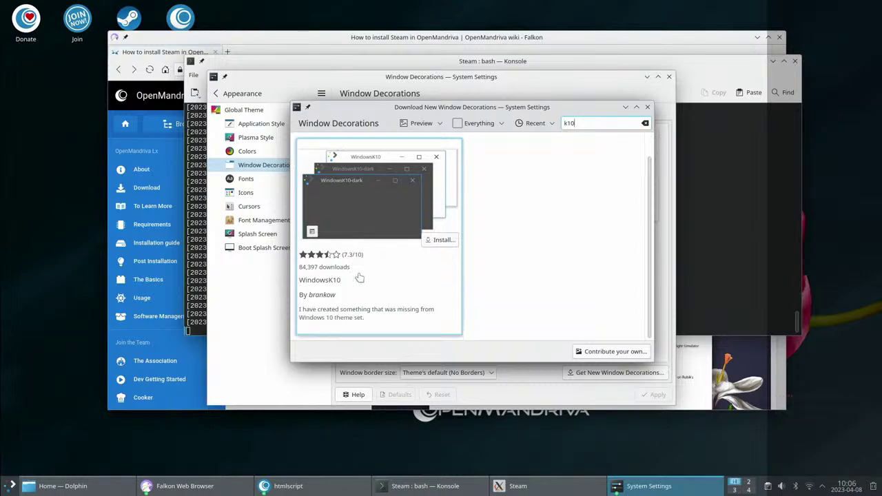
click(363, 208)
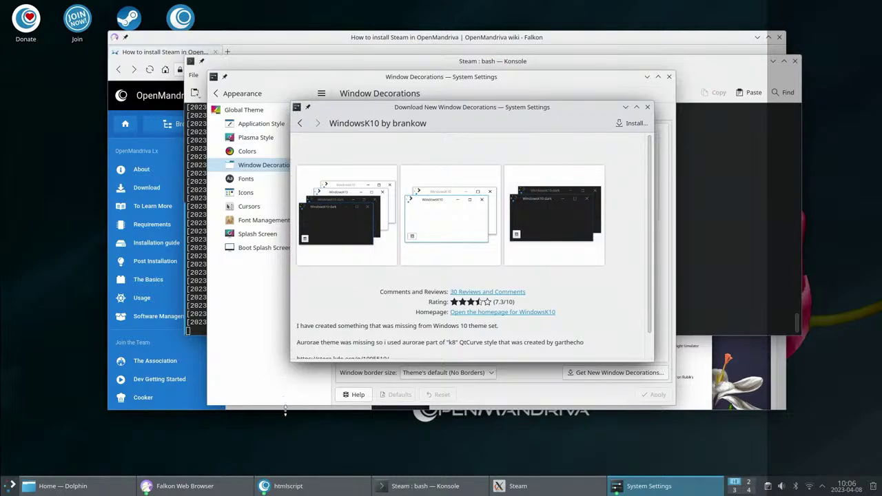
click(632, 124)
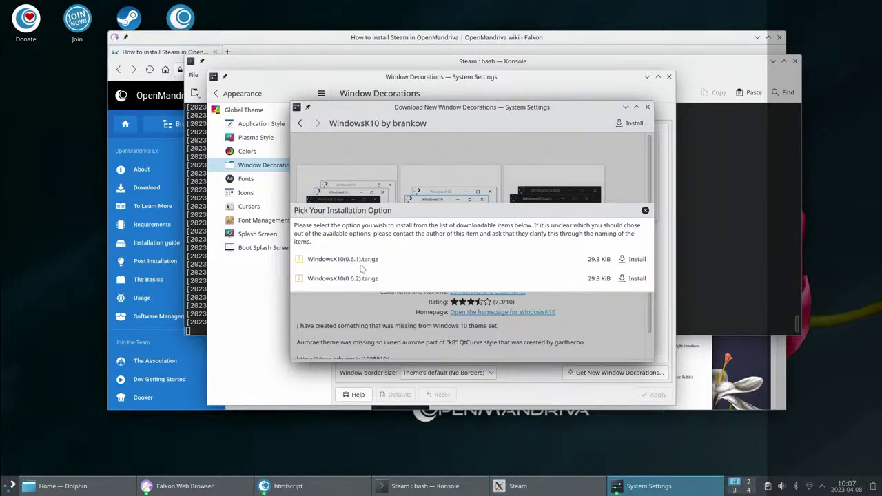
click(634, 259)
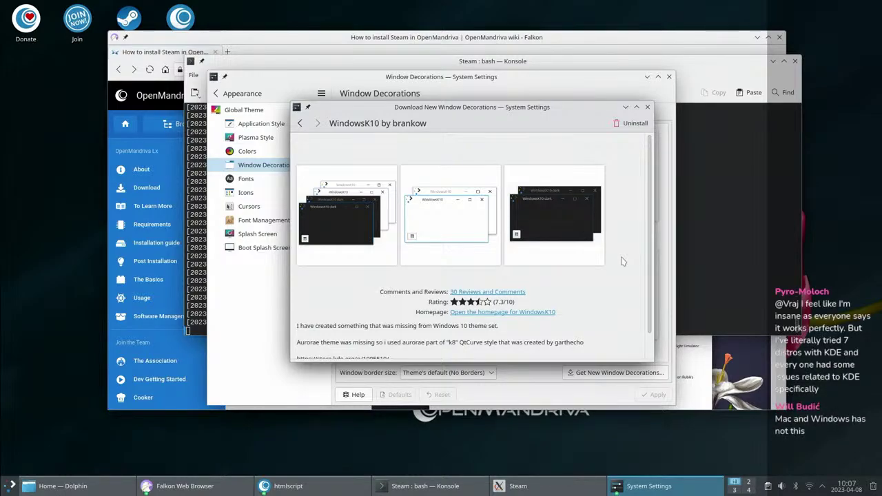
Step: Apply the WindowsK10-dark decoration to all windows and close System Settings
click(647, 107)
click(586, 303)
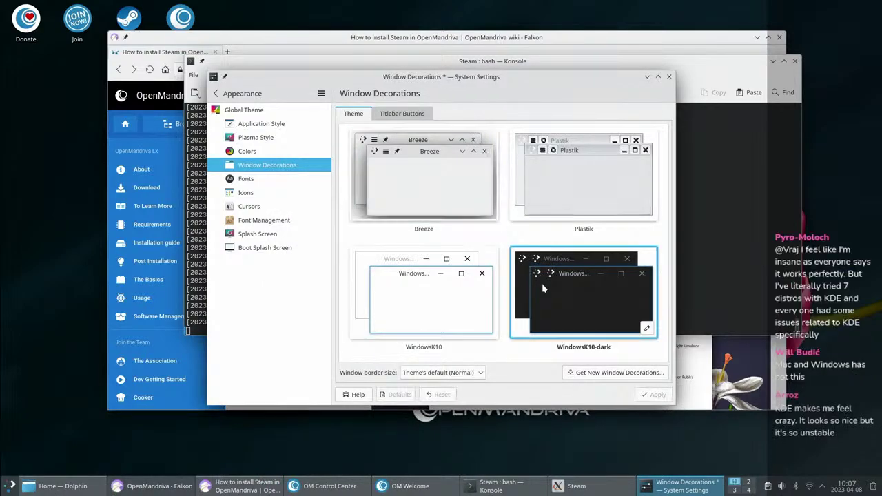
click(656, 394)
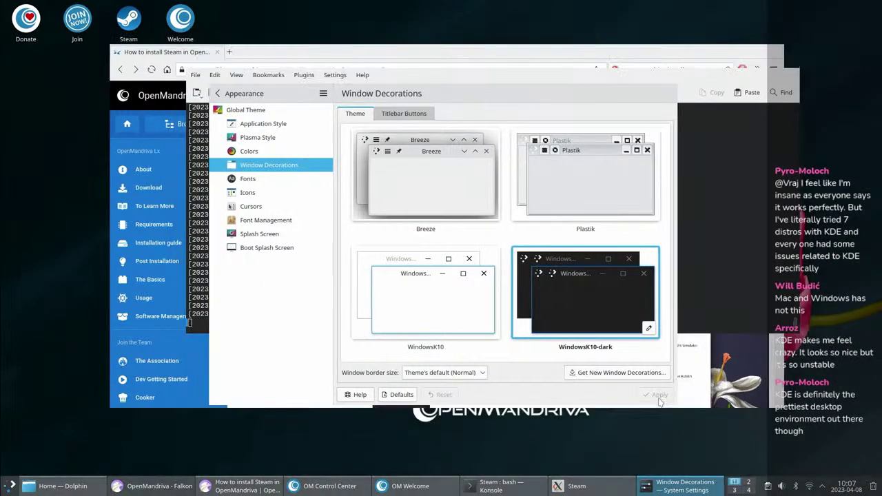
drag(568, 82, 619, 89)
click(719, 81)
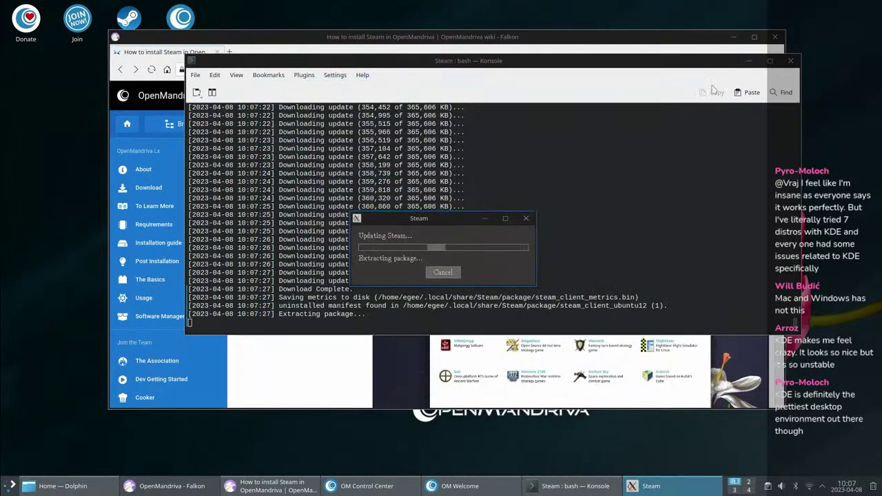
Step: Close the file manager, reopen it at the home folder, reposition it, then close it
click(62, 485)
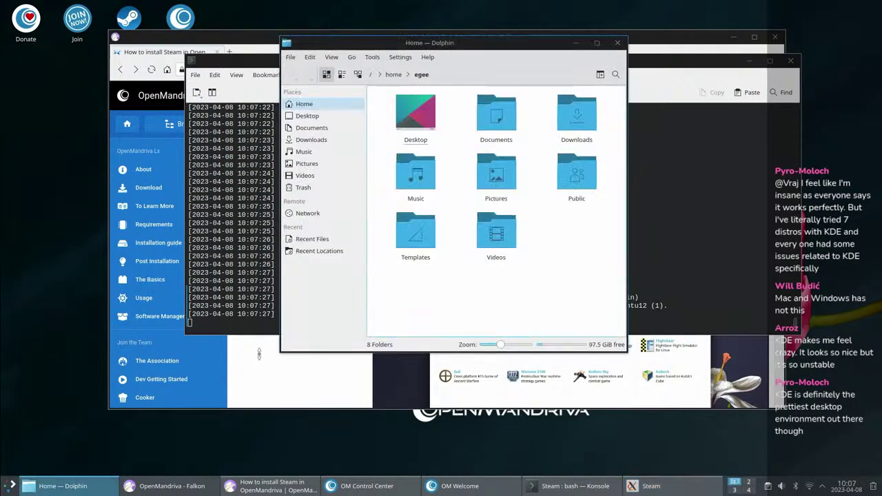
click(615, 44)
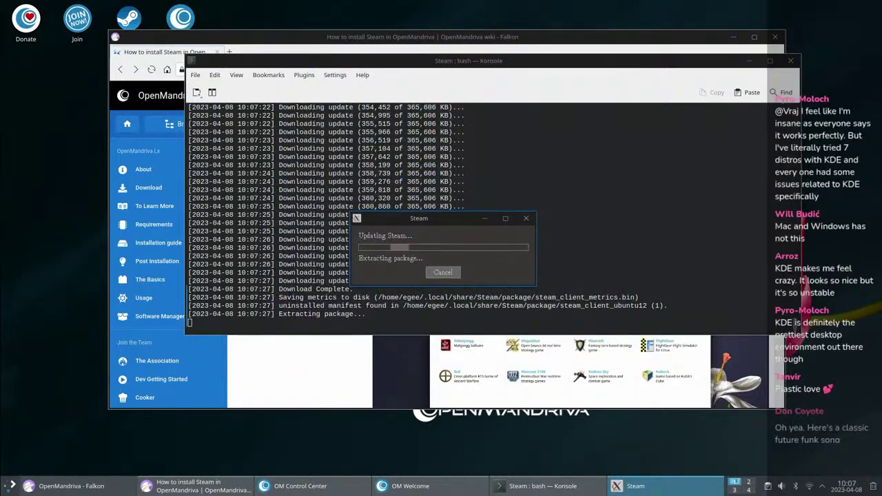
click(11, 486)
click(12, 371)
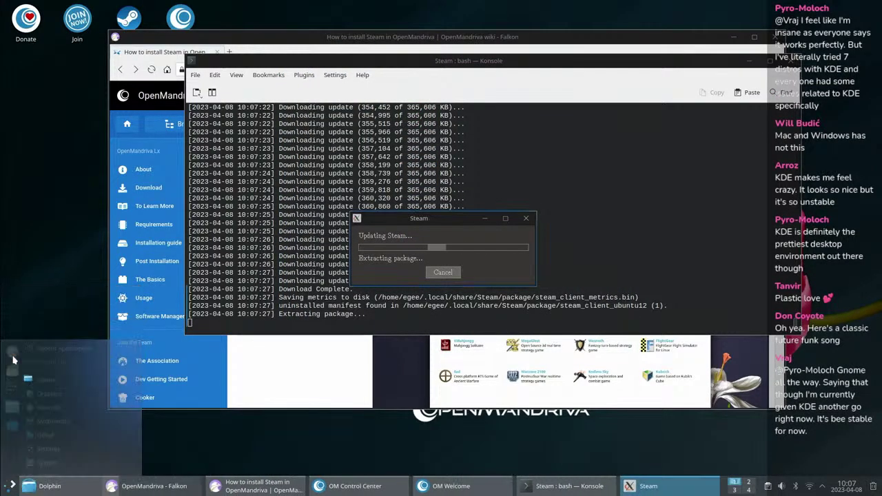
drag(427, 42, 506, 78)
click(697, 79)
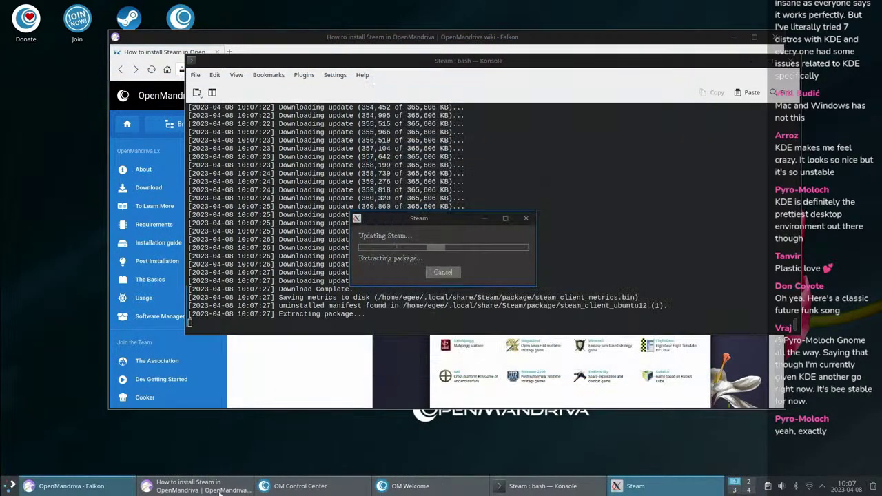
Step: Search the launcher for appearance settings, then dismiss it without opening anything
click(12, 485)
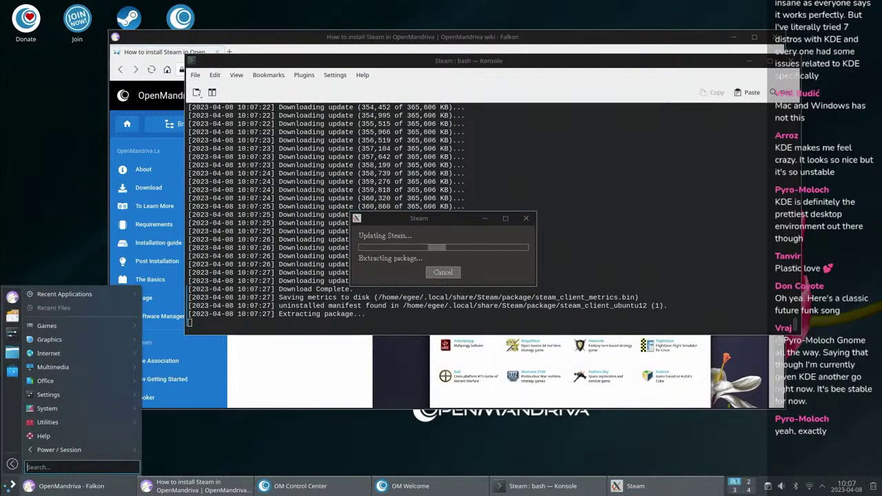
text(apear)
key(BackSpace)
key(BackSpace)
key(BackSpace)
text(pear)
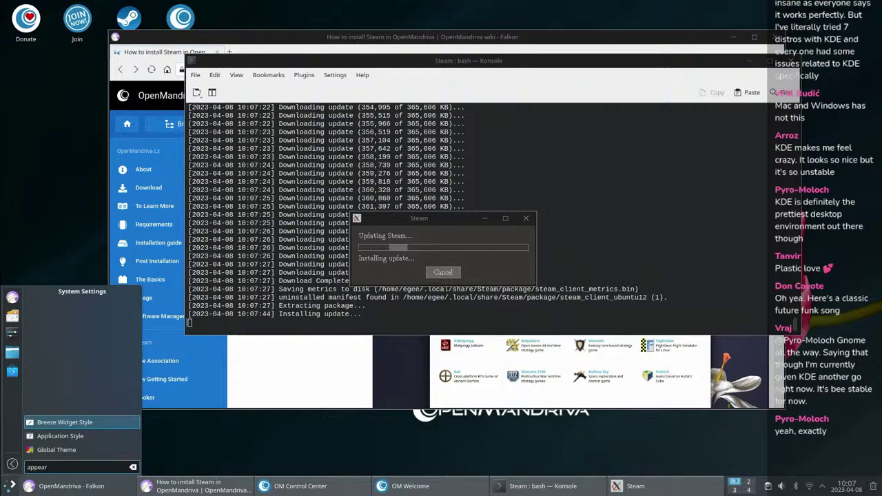
key(Down)
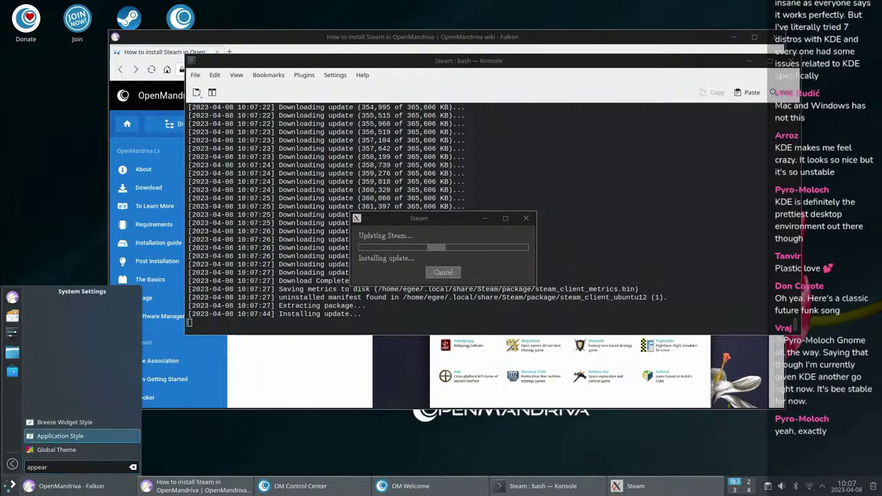
key(Return)
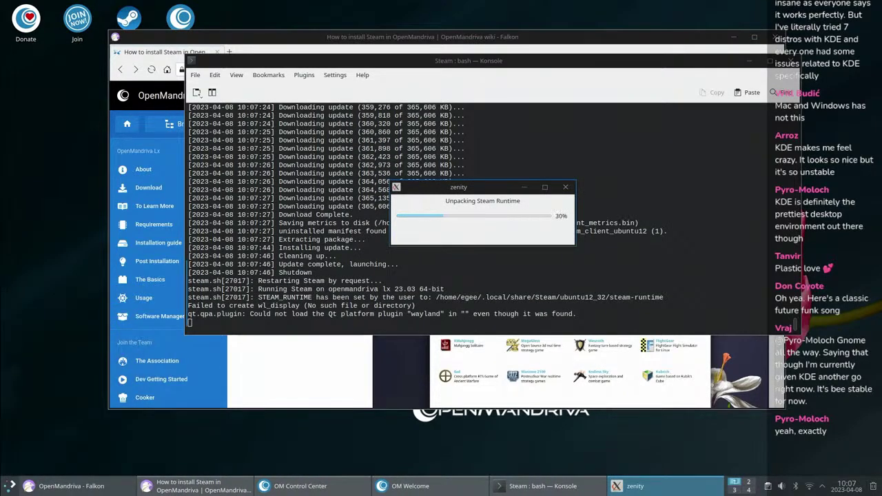
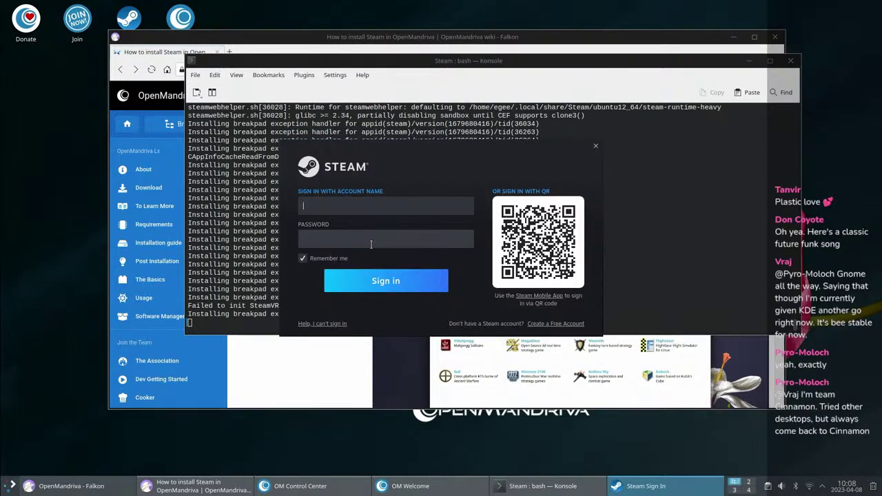
Step: Switch between the terminal, Steam sign-in and wiki browser windows, leaving the wiki in front
click(421, 86)
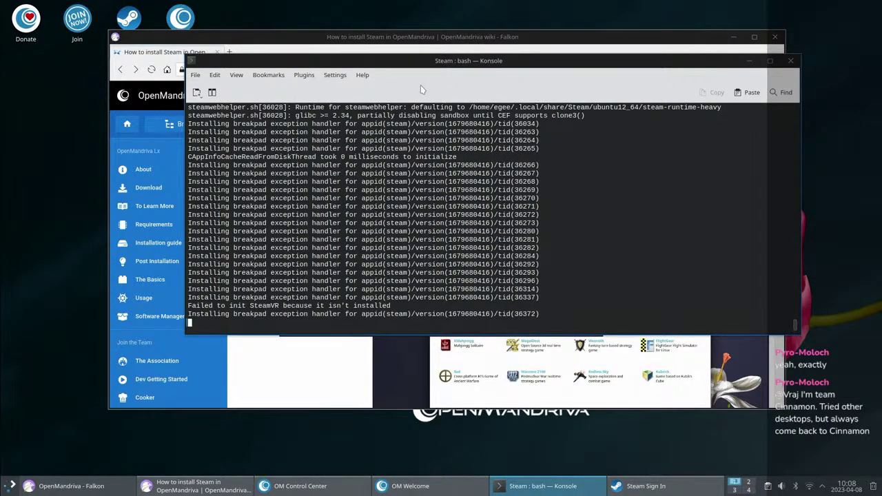
click(652, 492)
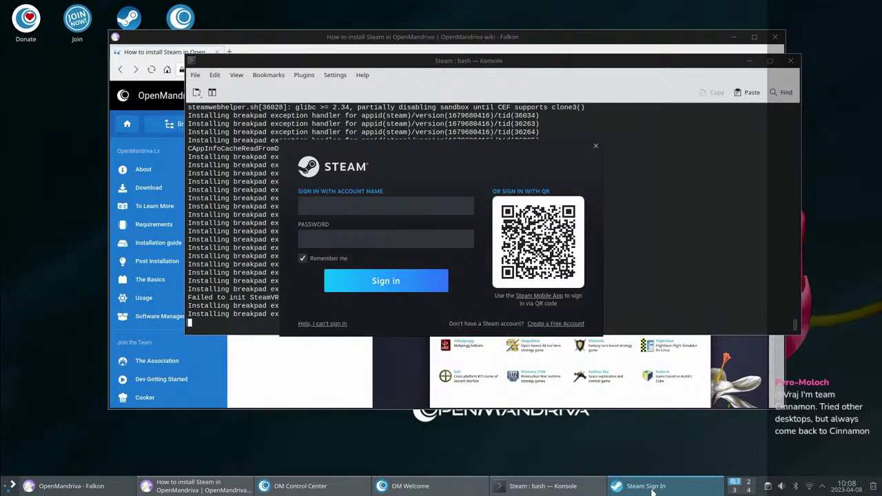
click(511, 80)
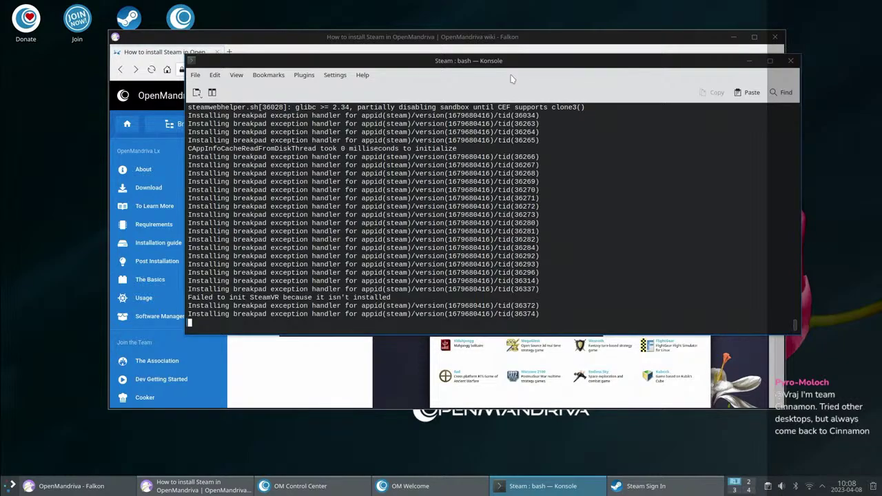
click(548, 40)
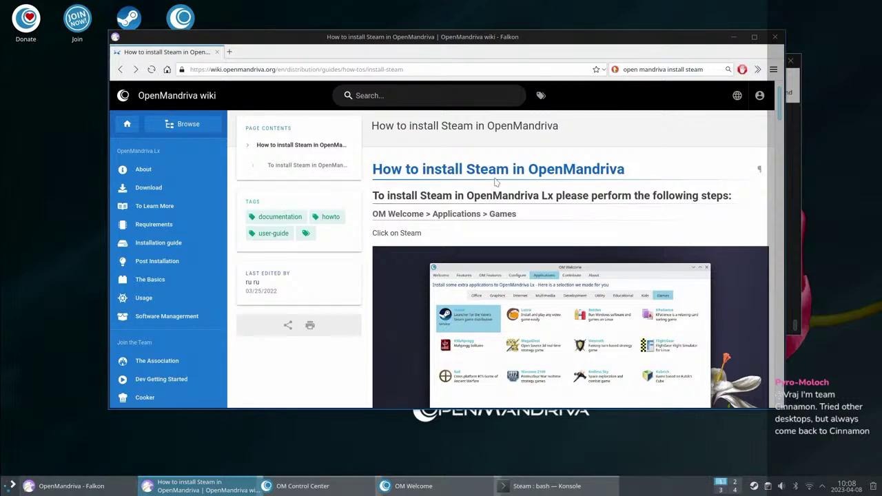
click(672, 46)
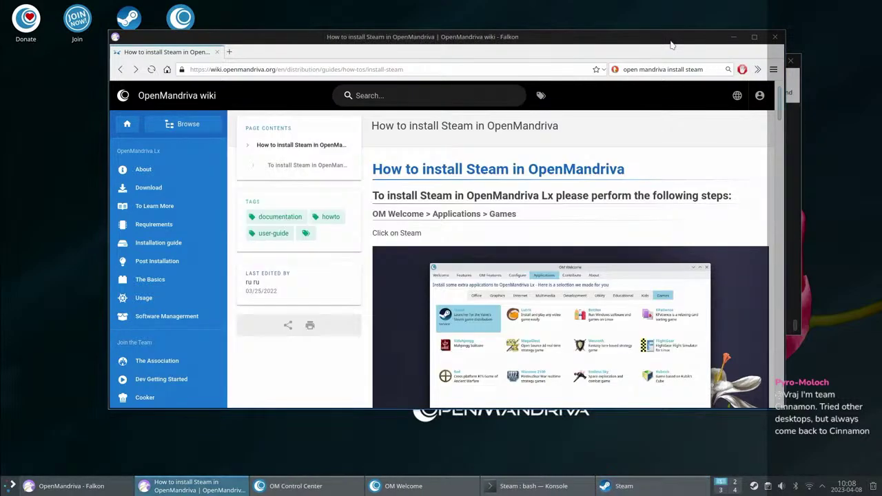
click(672, 45)
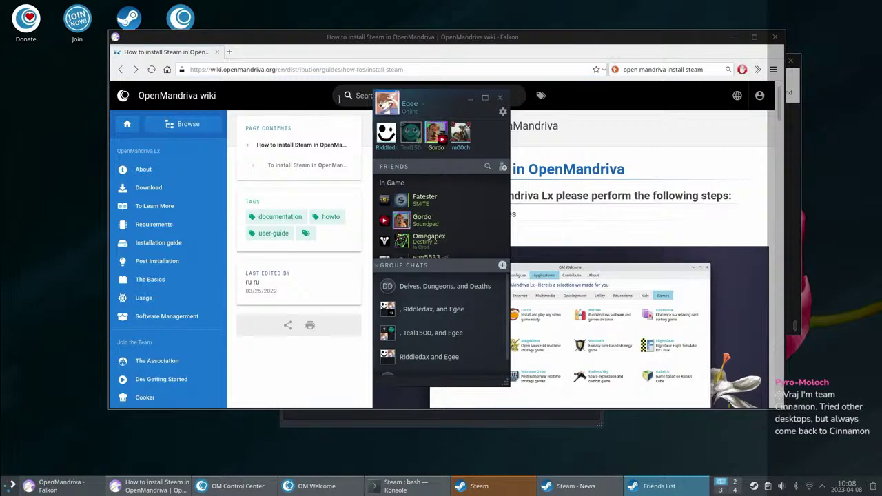
Step: Set the Steam chat status to Offline and close the Steam News window
click(421, 105)
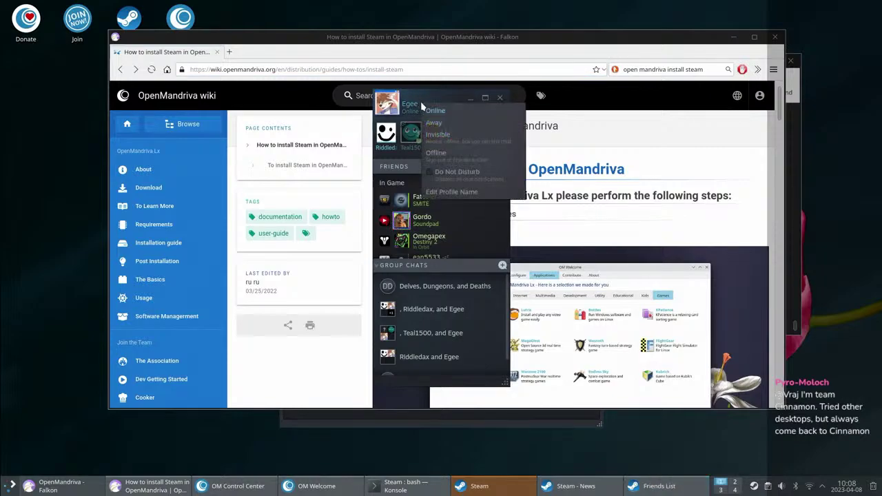
click(443, 153)
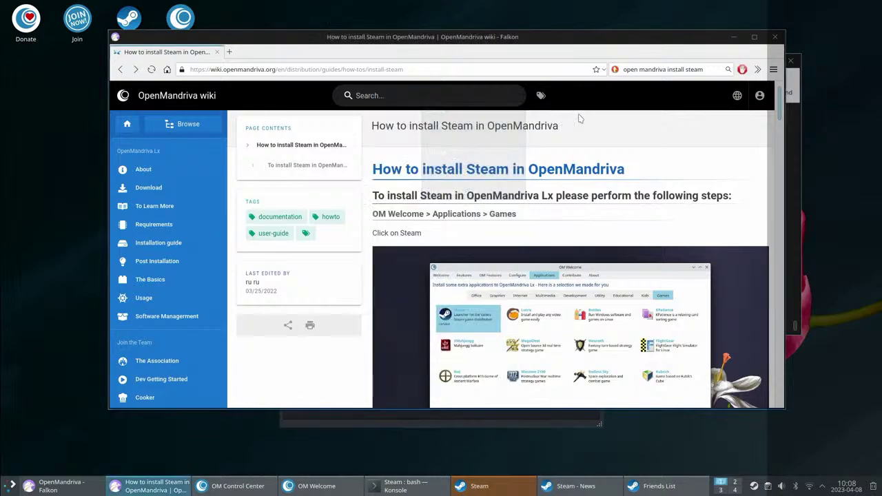
click(575, 486)
right_click(587, 488)
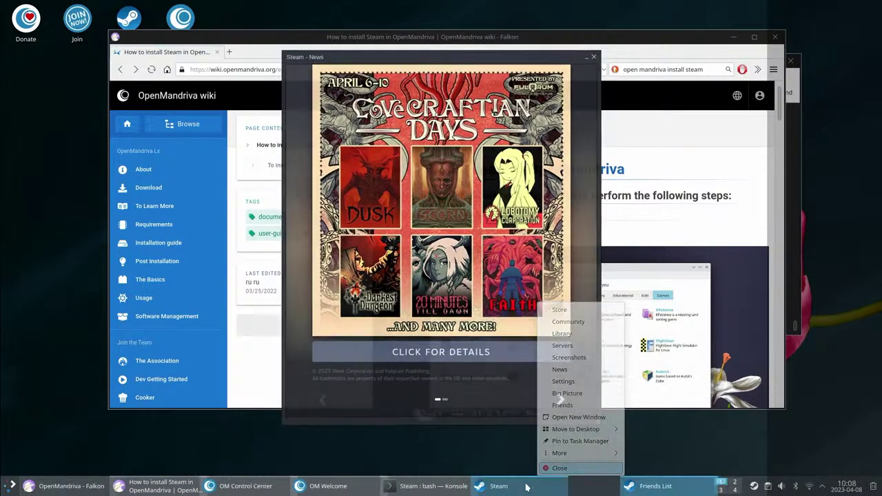
click(562, 333)
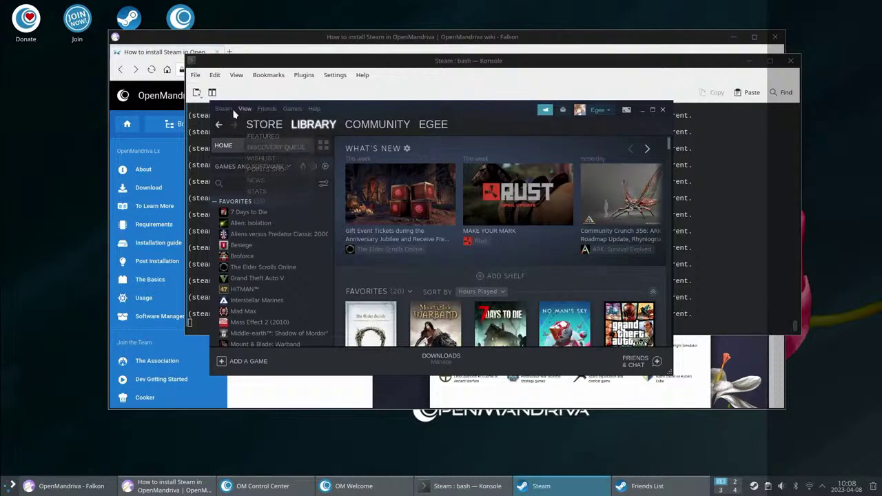
Step: Enable Steam Play for all other titles in Steam Settings and restart Steam
click(226, 109)
click(238, 179)
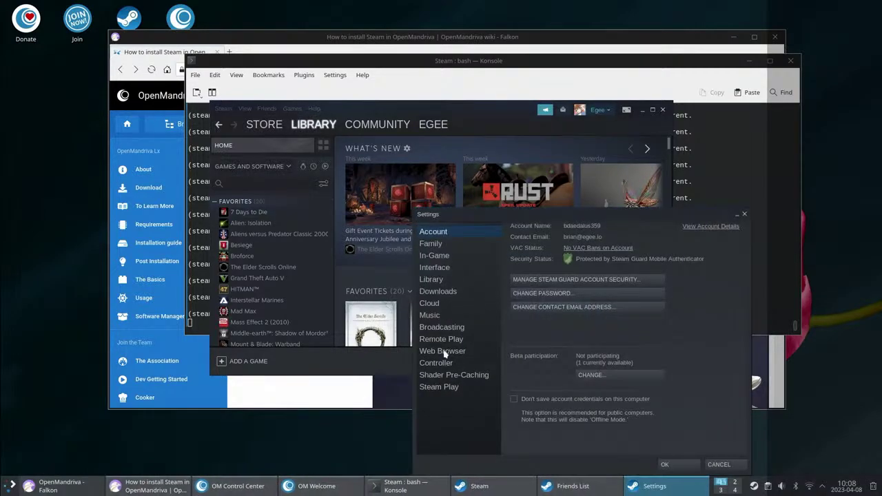
click(455, 388)
click(552, 331)
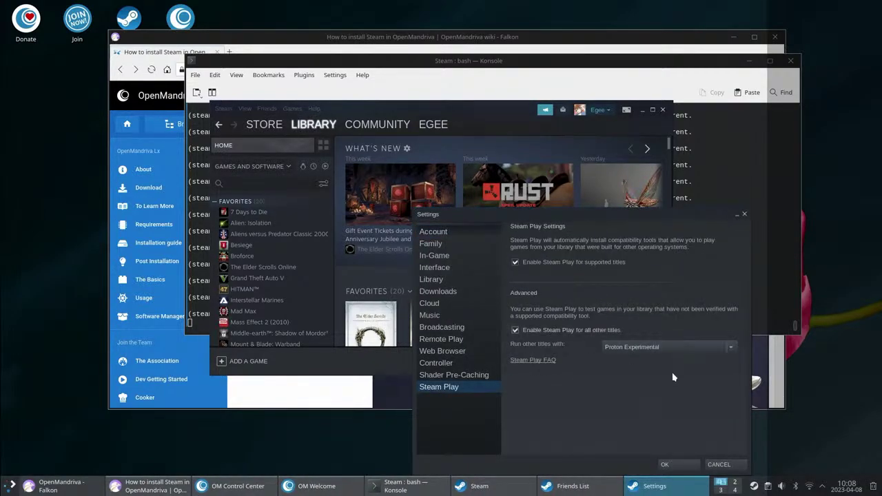
click(690, 464)
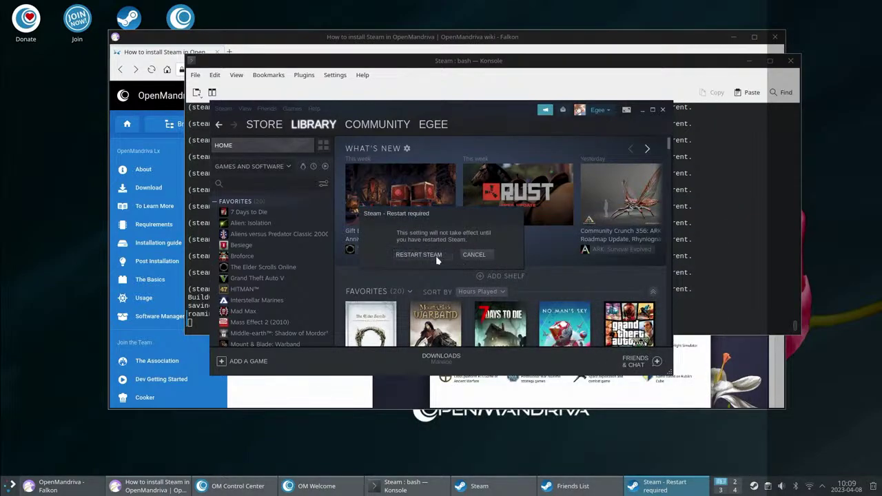
click(436, 257)
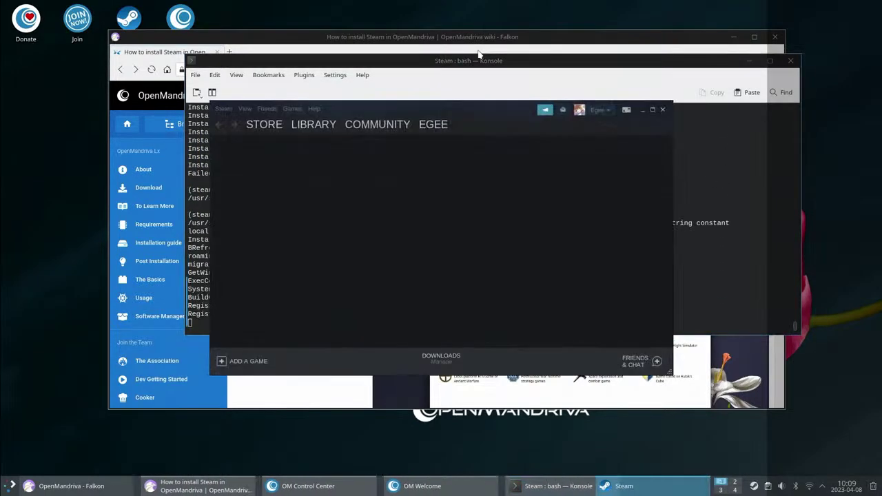
Step: Dismiss the news popup and friends list, switch to the library, then minimize Steam
click(596, 55)
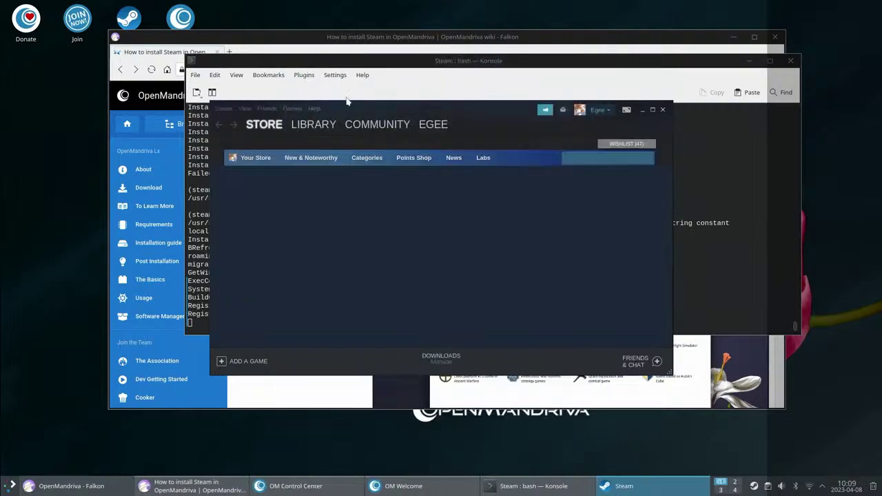
click(499, 99)
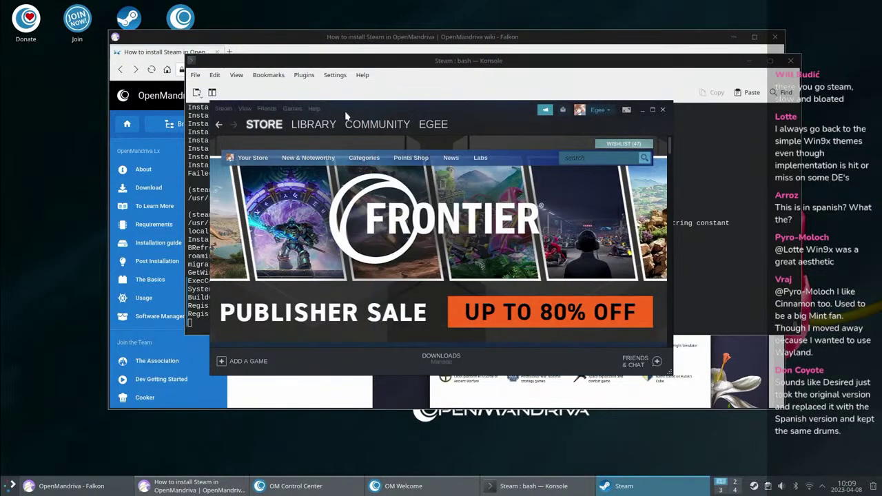
click(313, 124)
drag(462, 110, 533, 97)
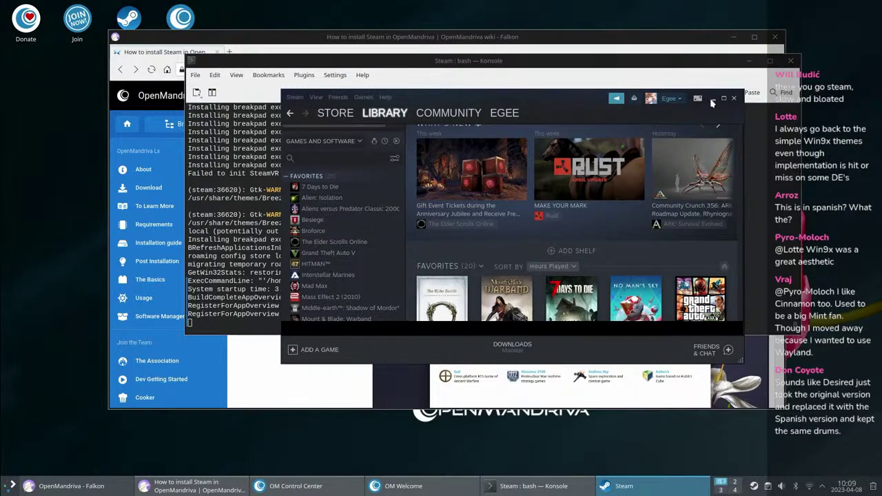
click(713, 100)
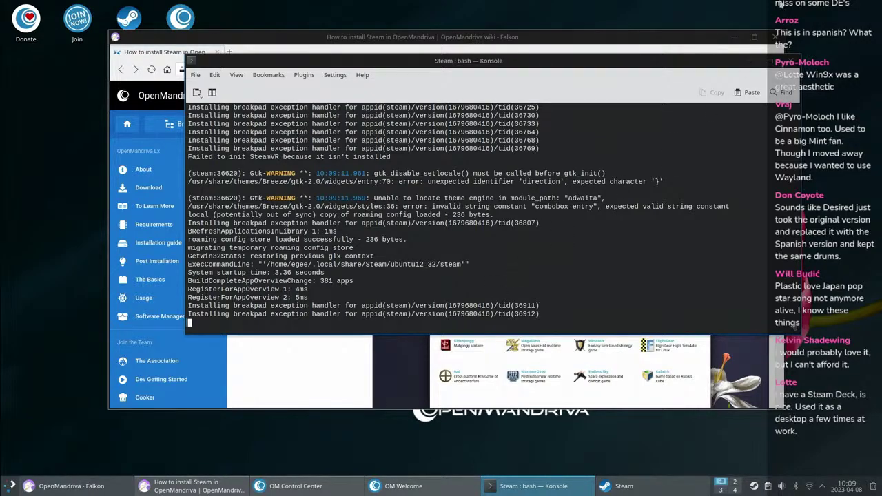
Step: Open the wiki's 'What is OpenMandriva Lx?' page in Falkon, then raise the Steam library
click(750, 61)
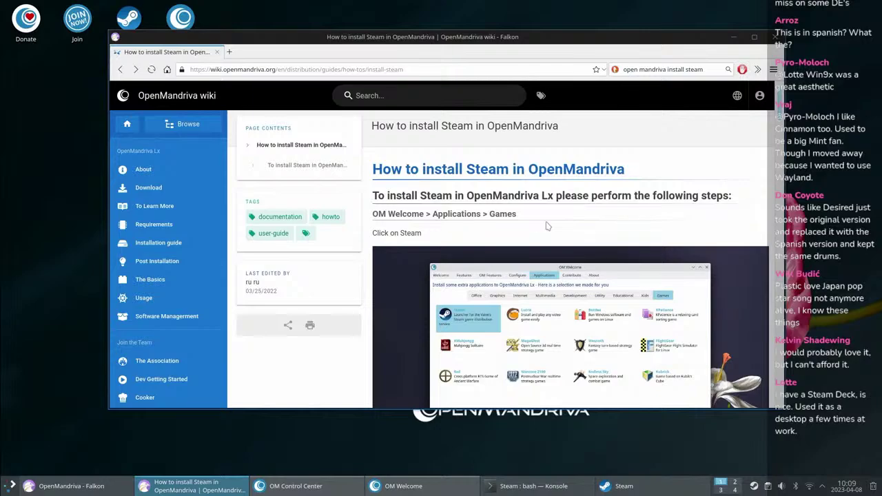
scroll(548, 226, down, 3)
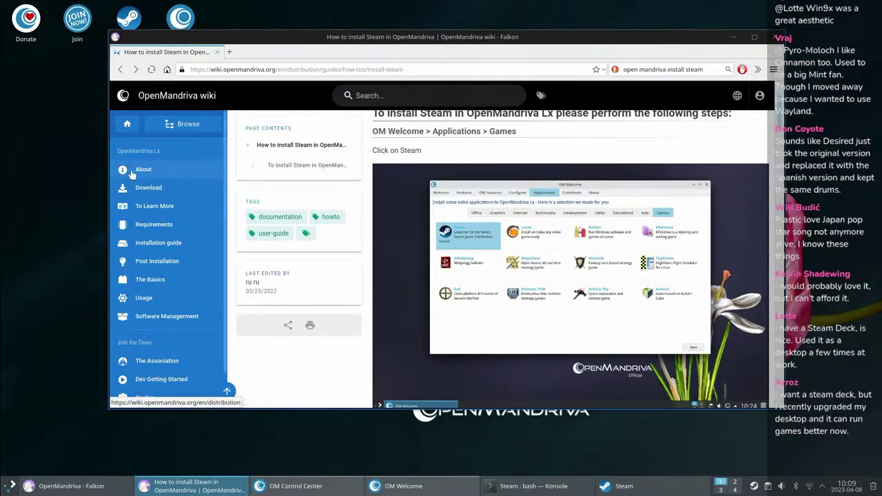
click(132, 175)
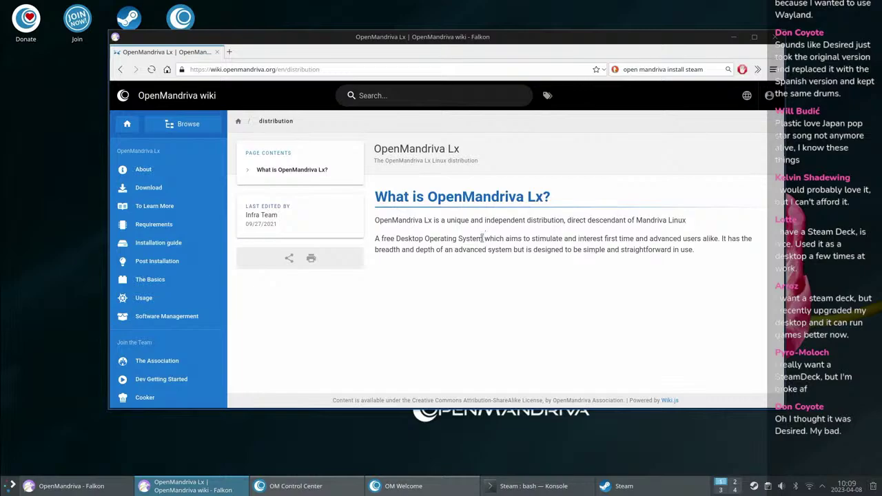
click(639, 482)
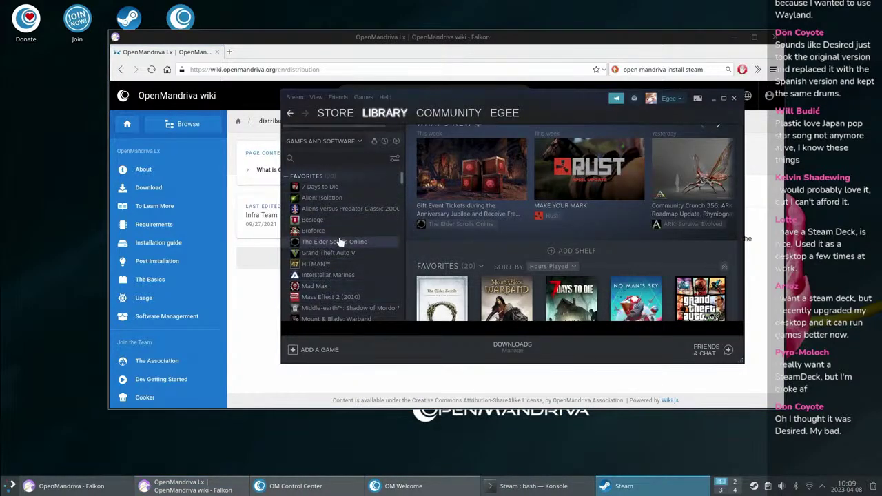
Step: Search the library for 'starb' and install Starbound, accepting its agreement
scroll(332, 293, down, 5)
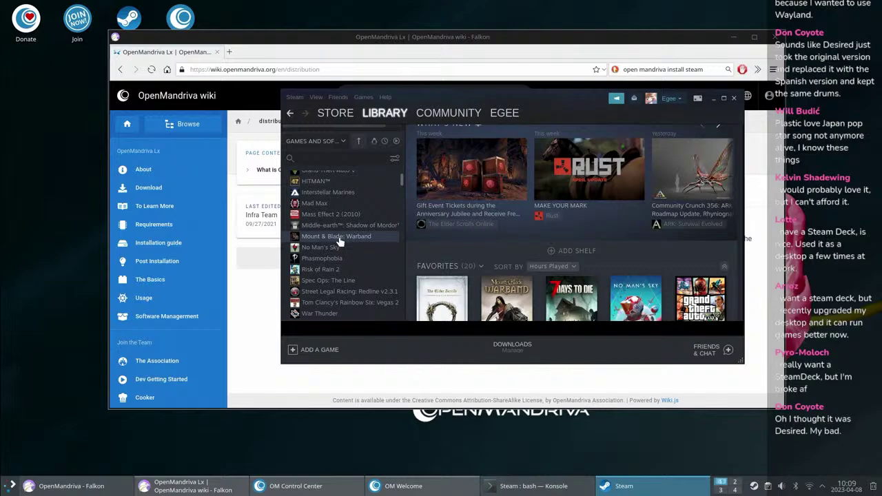
click(338, 158)
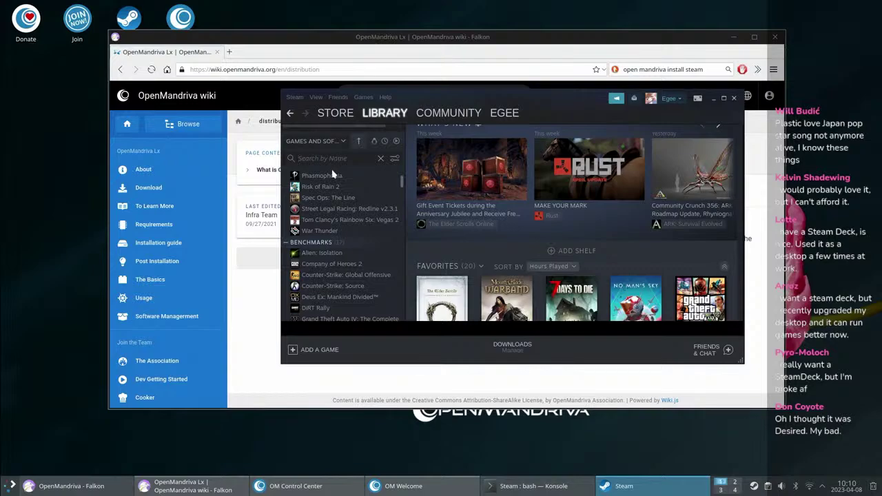
text(starb)
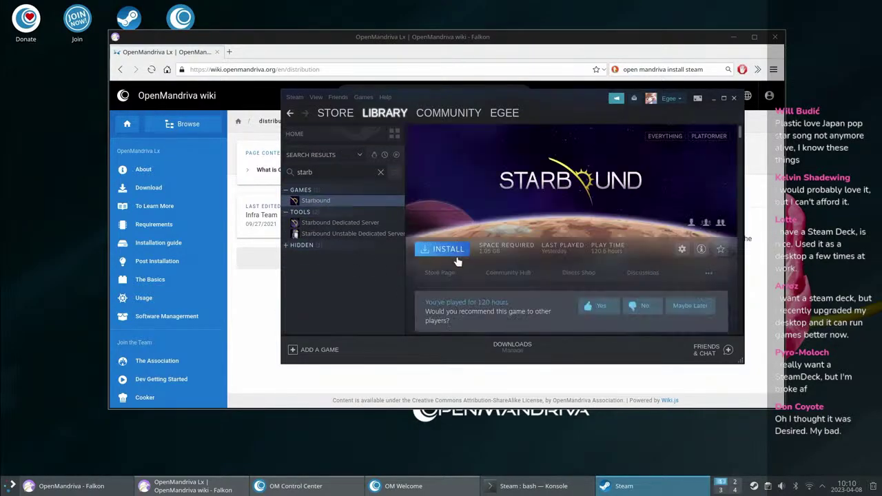
click(454, 251)
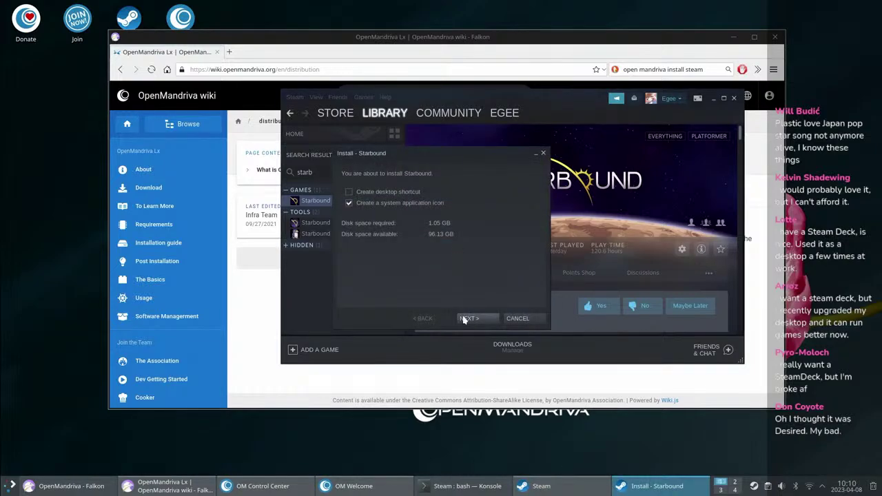
click(466, 317)
click(466, 319)
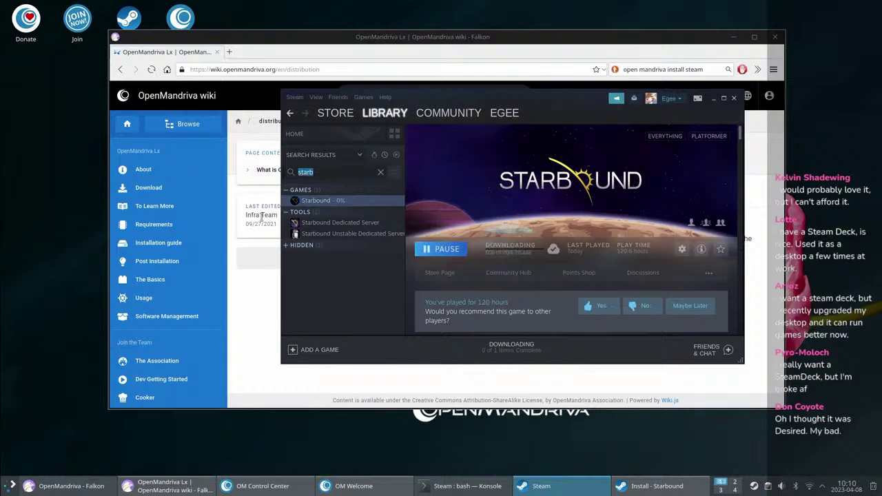
Step: Find LUMINES REMASTERED in the full library and start its install, then return to the wiki
key(BackSpace)
scroll(353, 294, down, 2)
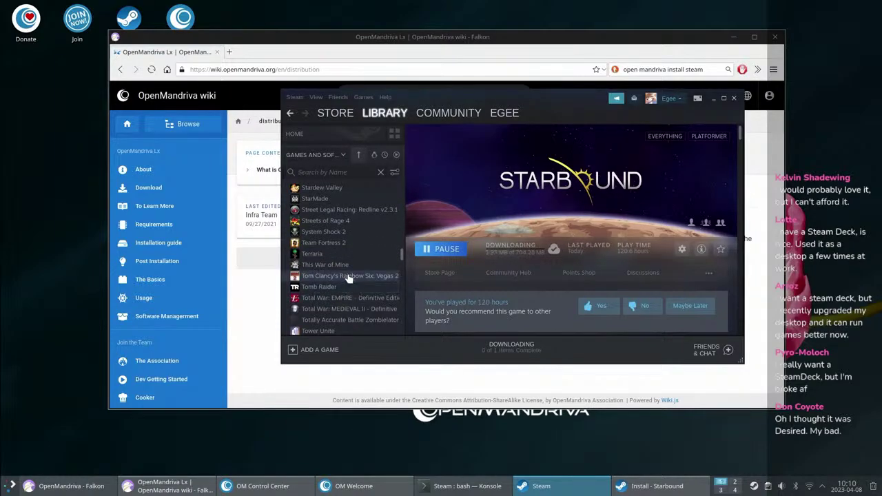
scroll(345, 274, up, 2)
scroll(345, 272, up, 1)
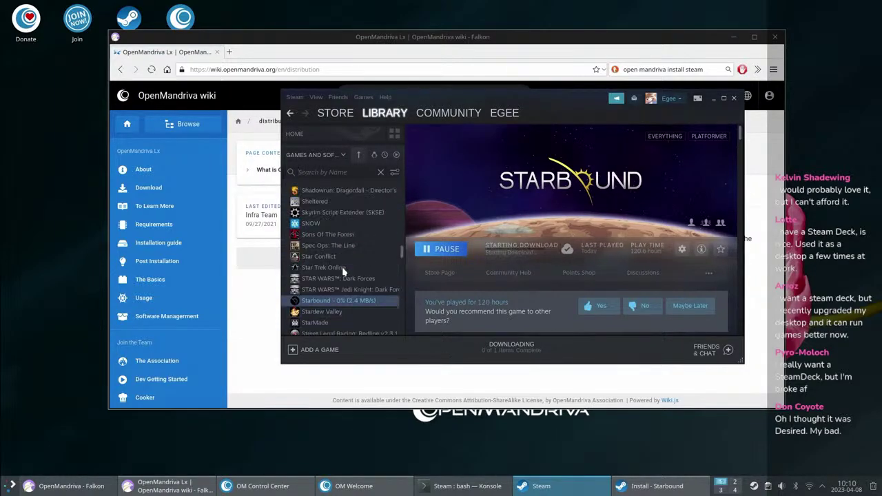
scroll(344, 272, up, 1)
scroll(343, 271, up, 2)
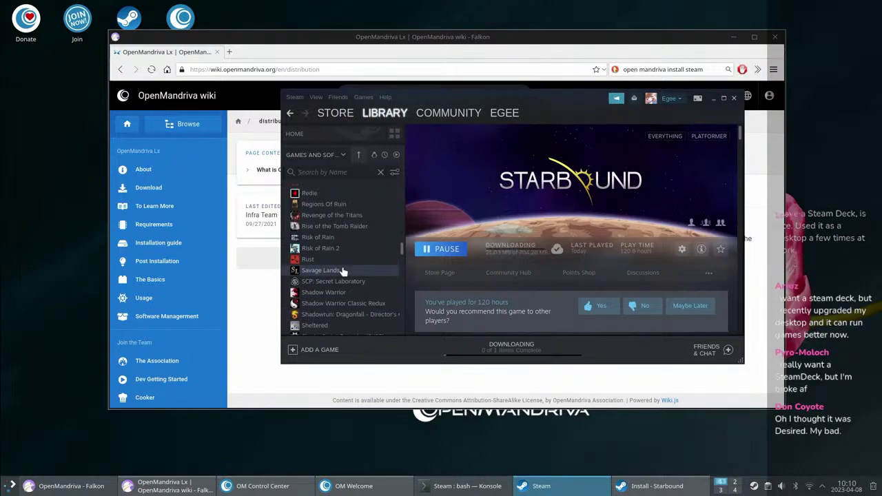
scroll(343, 271, up, 1)
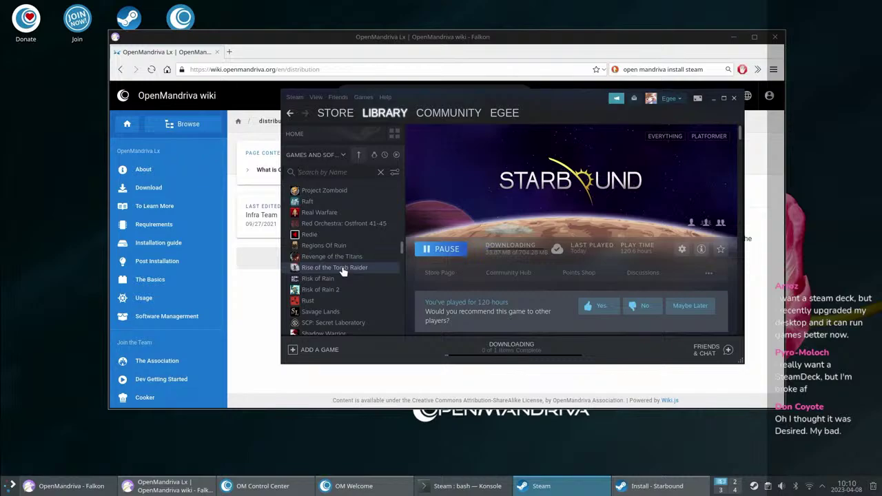
scroll(338, 269, down, 3)
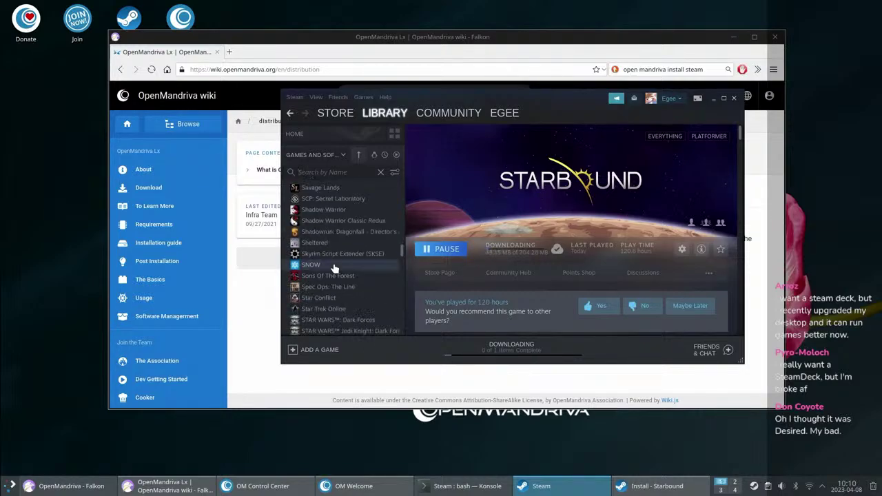
scroll(334, 269, down, 2)
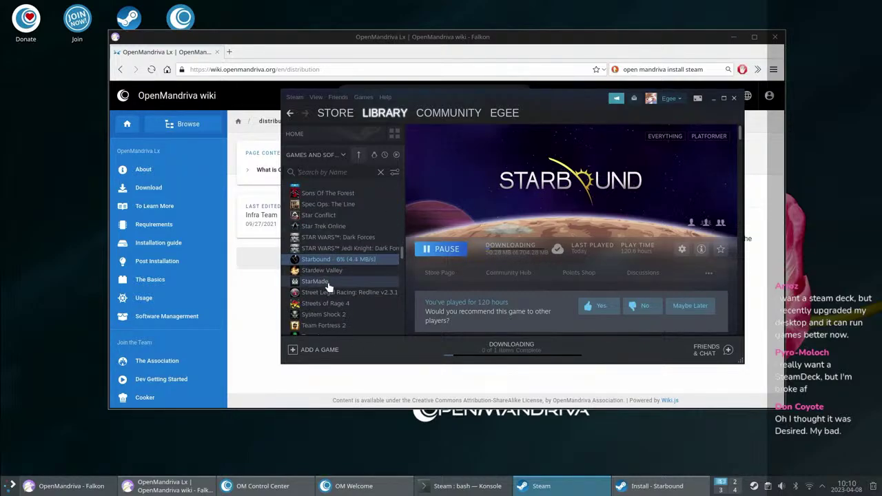
scroll(327, 293, up, 5)
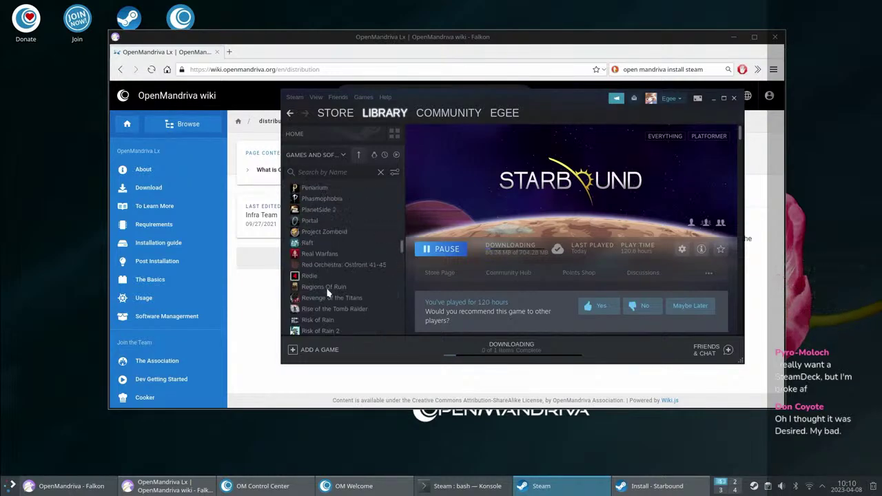
scroll(327, 290, up, 5)
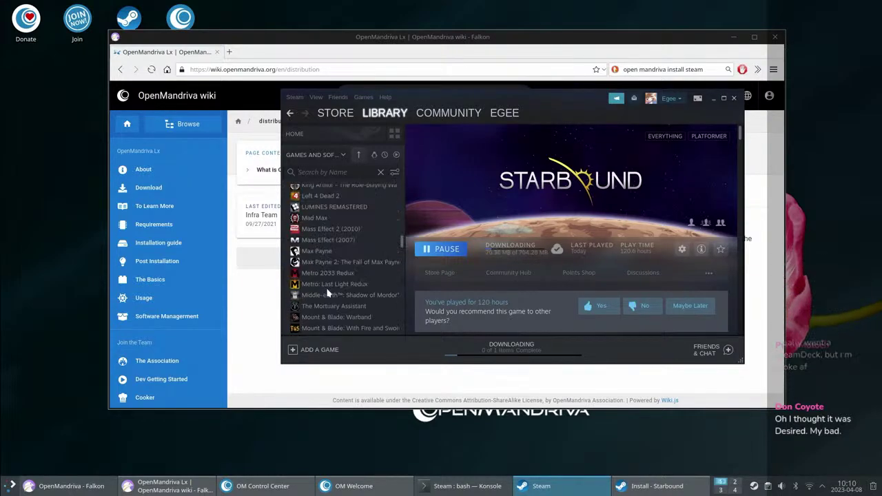
click(335, 207)
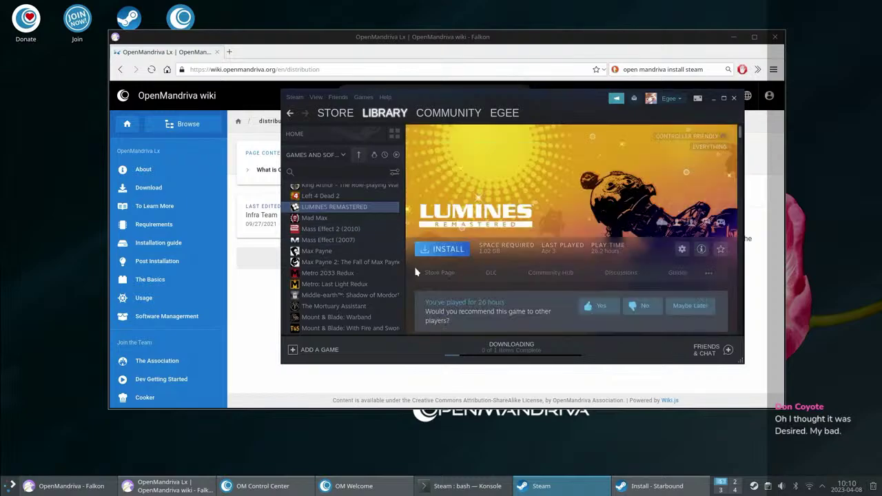
click(436, 251)
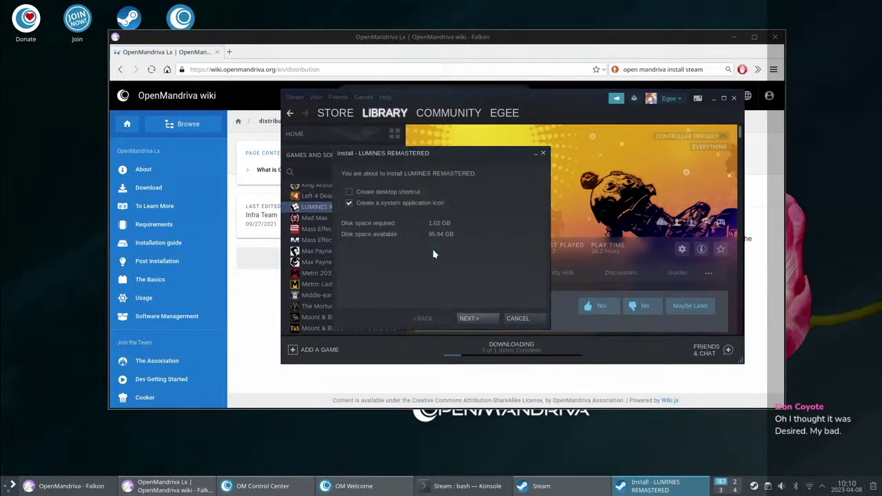
click(475, 318)
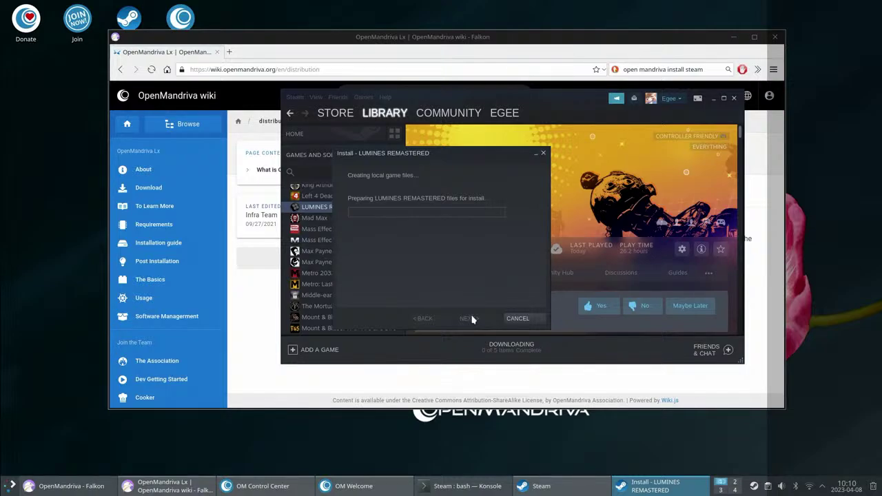
click(415, 53)
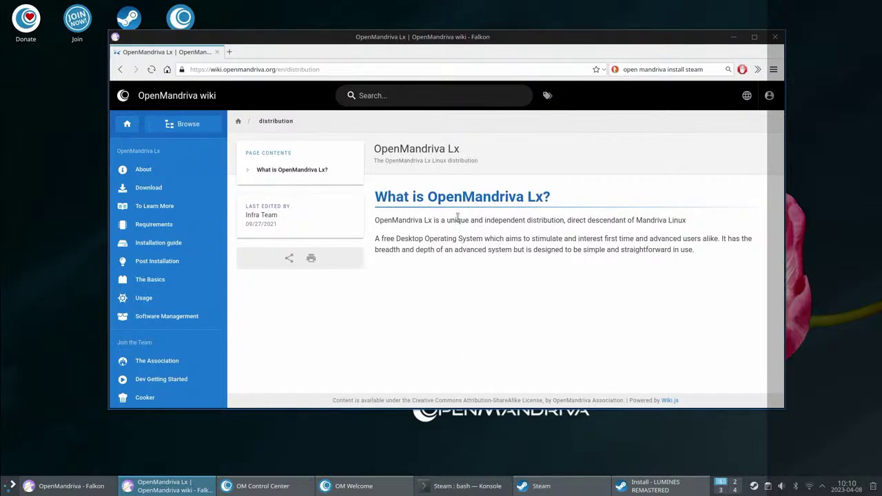
Step: Open the OpenMandriva Lx 4.3 wiki page in a maximized Falkon and scroll down to its release links
click(150, 208)
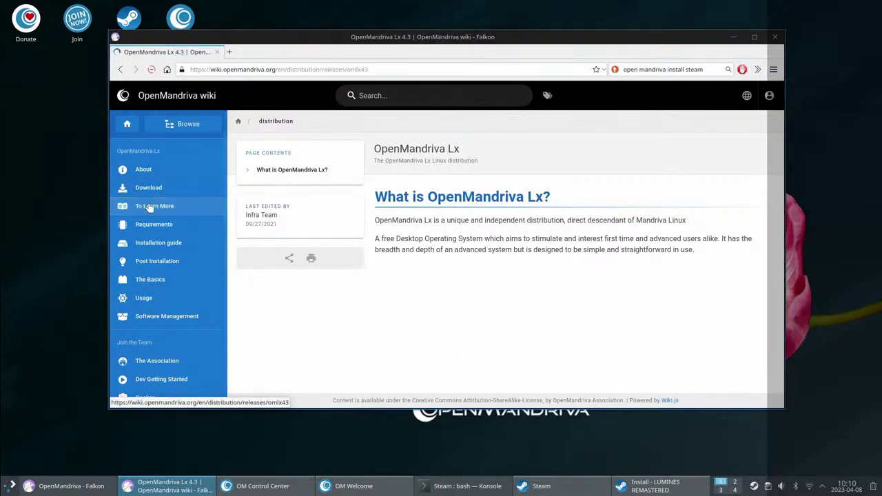
key(super+Page_Up)
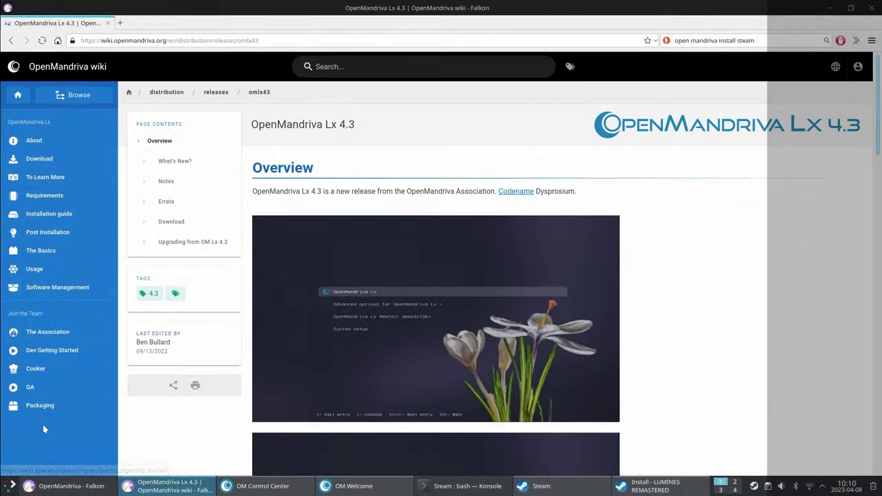
scroll(706, 304, down, 3)
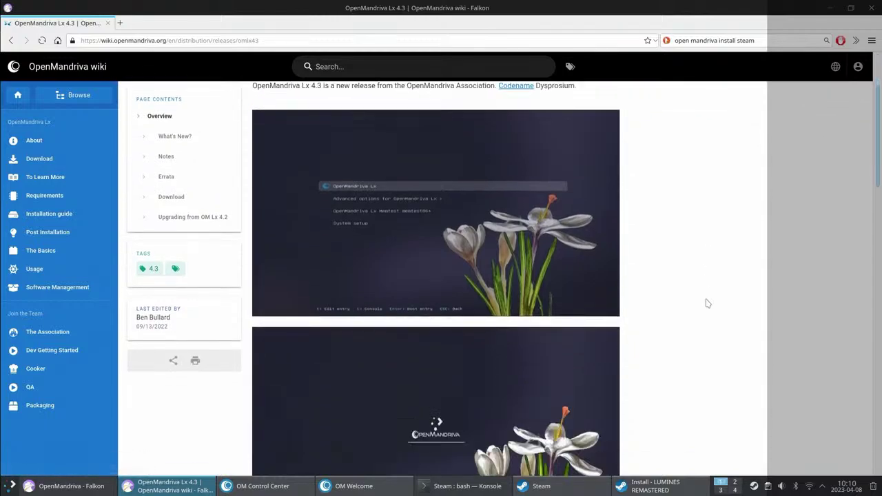
scroll(707, 303, down, 15)
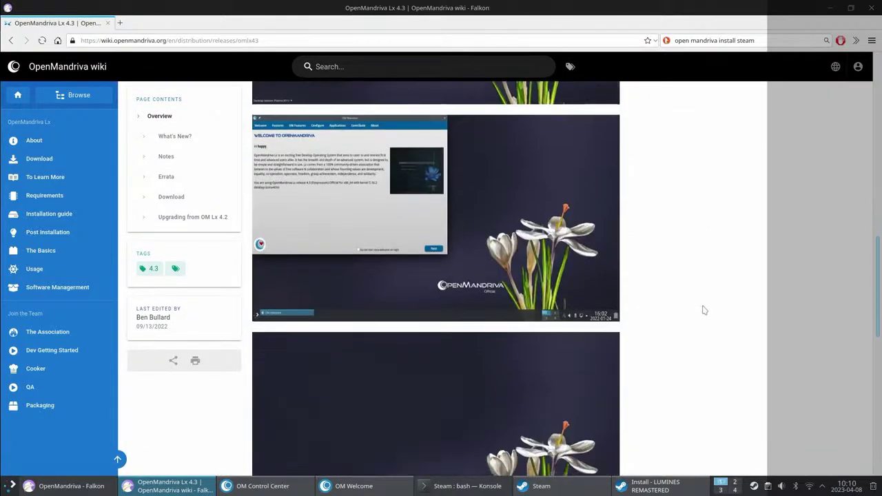
scroll(704, 310, down, 15)
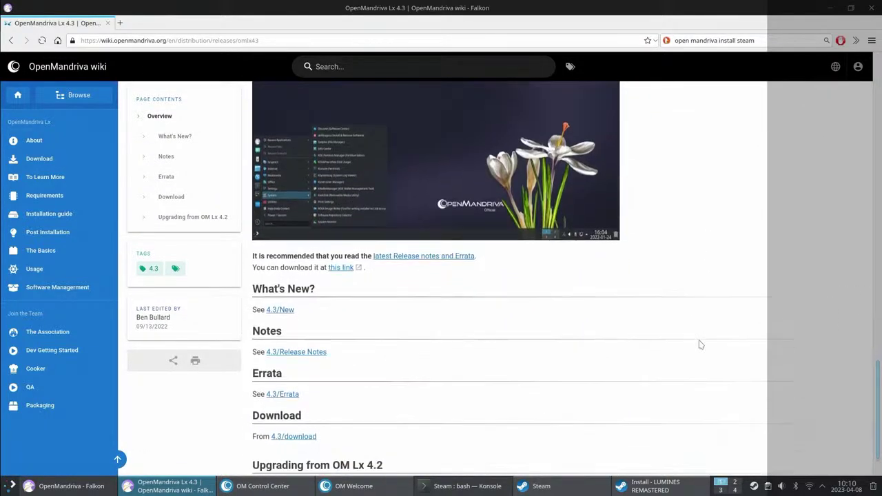
scroll(698, 345, down, 2)
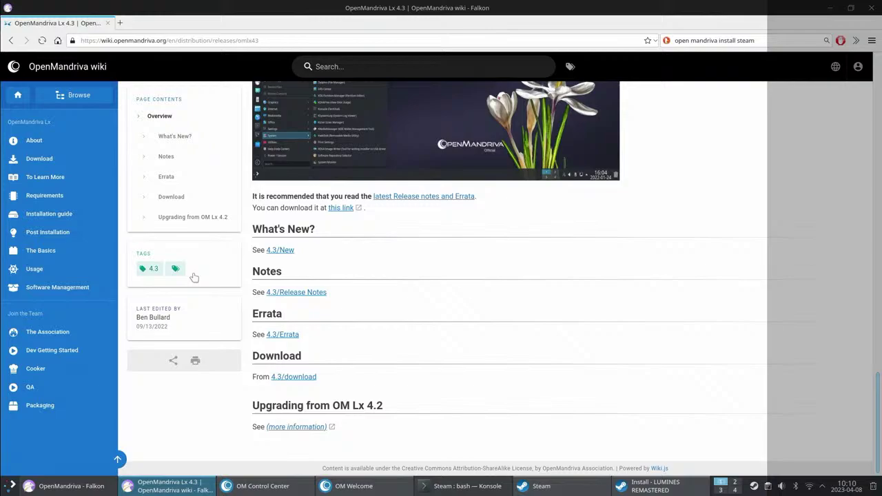
Step: Read the 4.3 Release Notes through dnf usage, major changes and Pipewire, then open the launcher
click(296, 292)
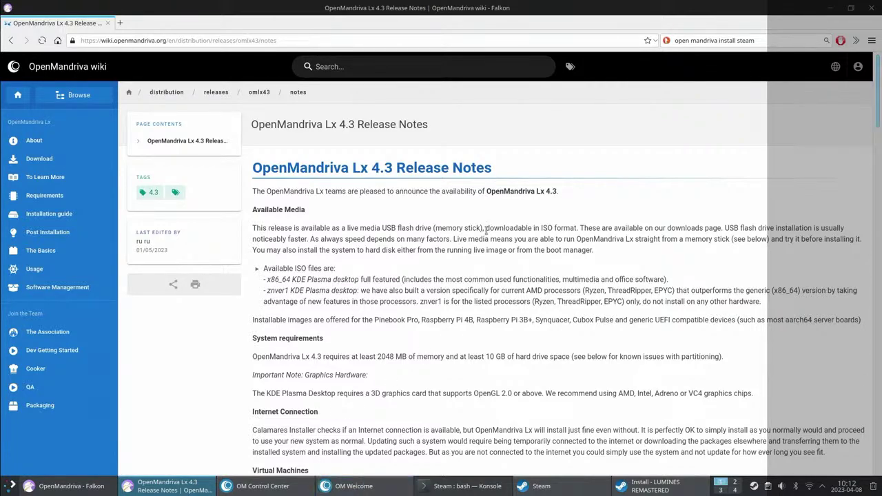
scroll(482, 228, down, 2)
scroll(479, 220, down, 3)
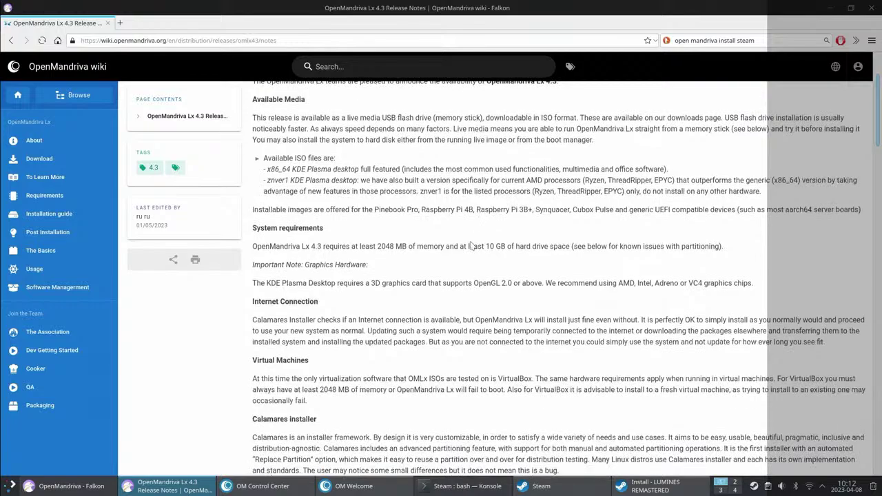
scroll(468, 241, down, 2)
scroll(469, 248, down, 10)
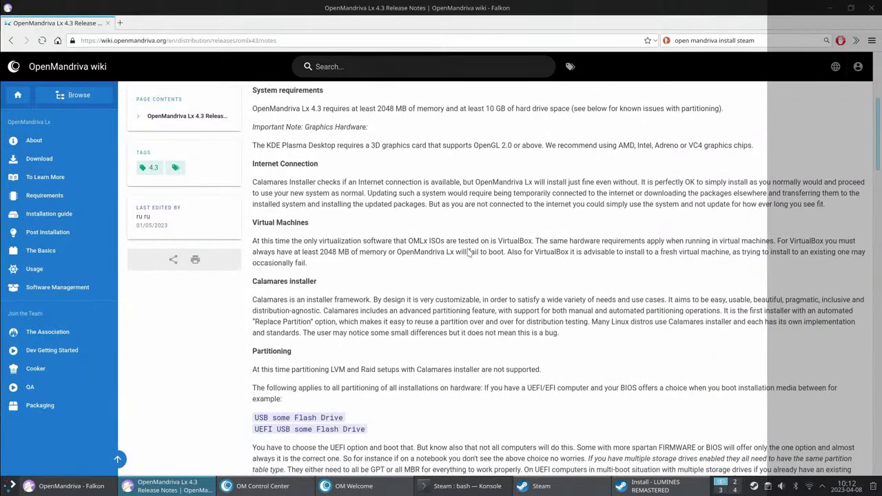
scroll(468, 252, down, 9)
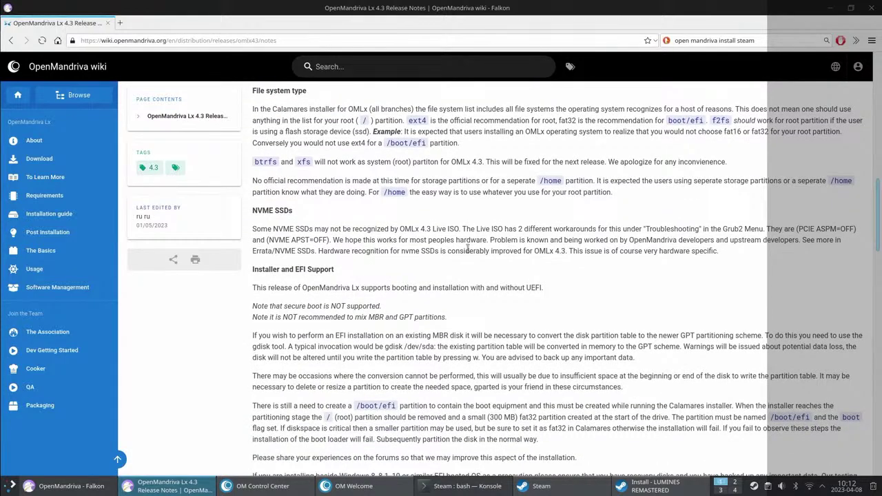
scroll(468, 252, down, 3)
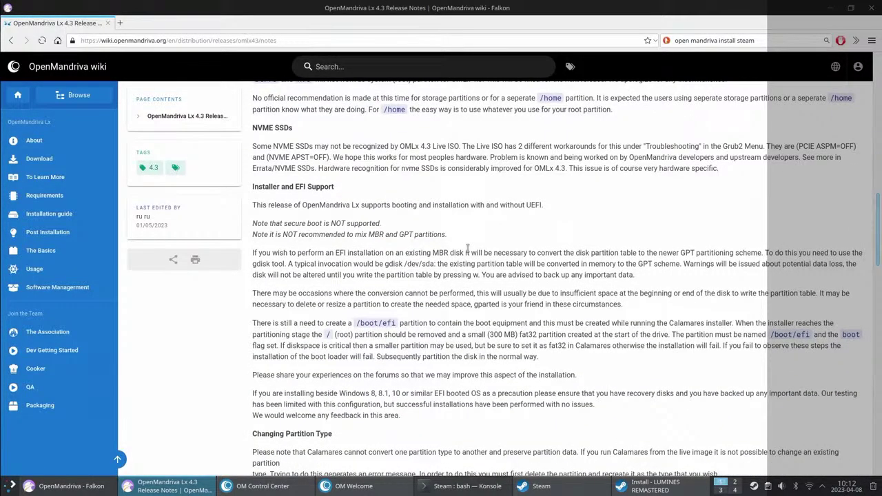
scroll(455, 285, down, 1)
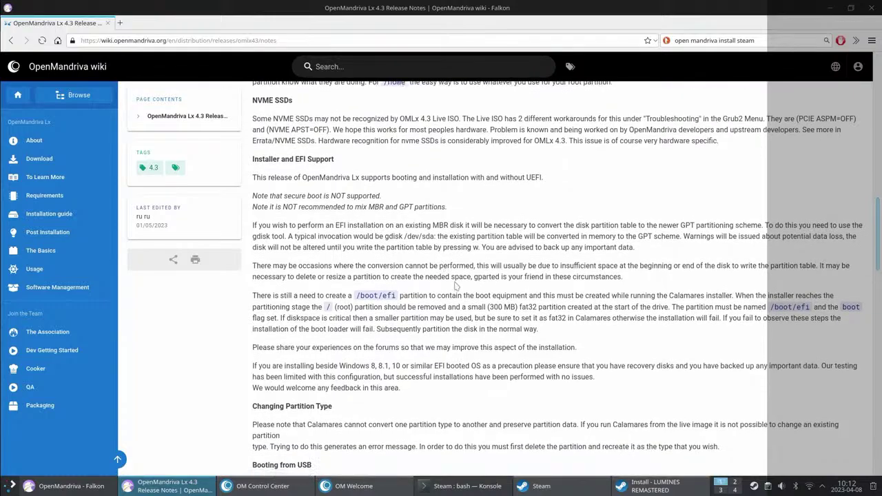
scroll(454, 285, down, 7)
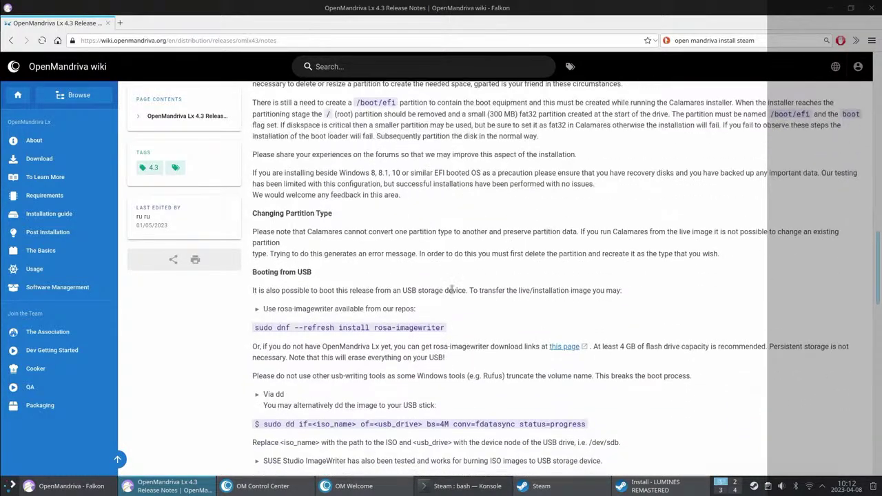
scroll(451, 290, down, 12)
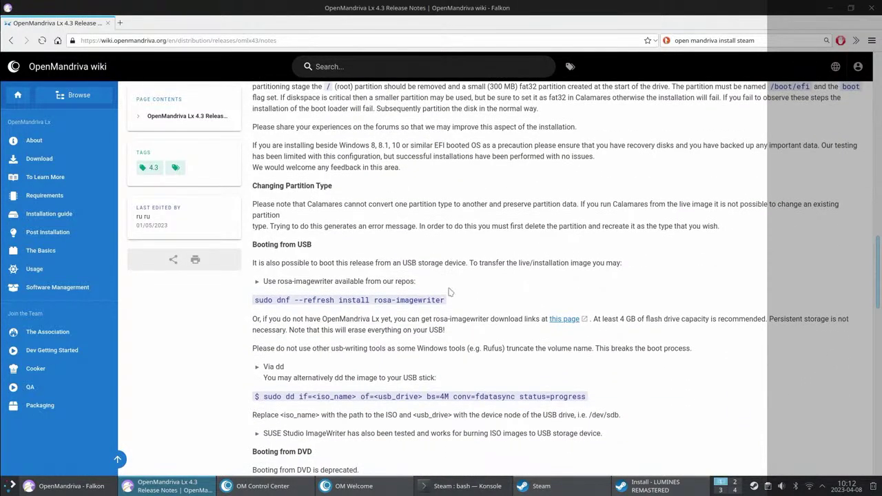
scroll(446, 289, down, 6)
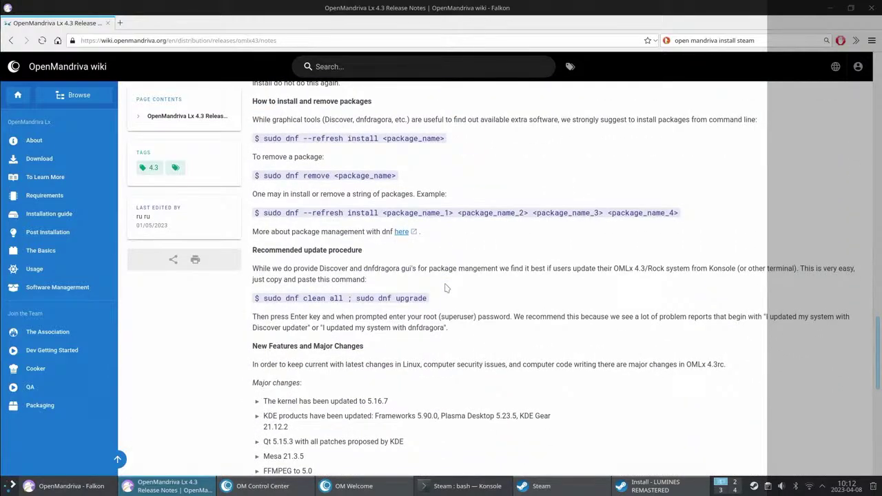
scroll(445, 288, down, 8)
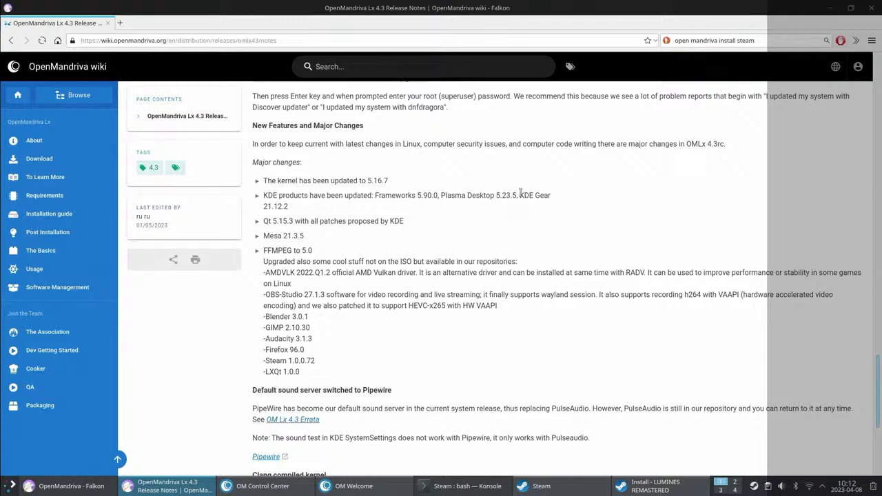
scroll(513, 204, down, 1)
scroll(514, 205, down, 4)
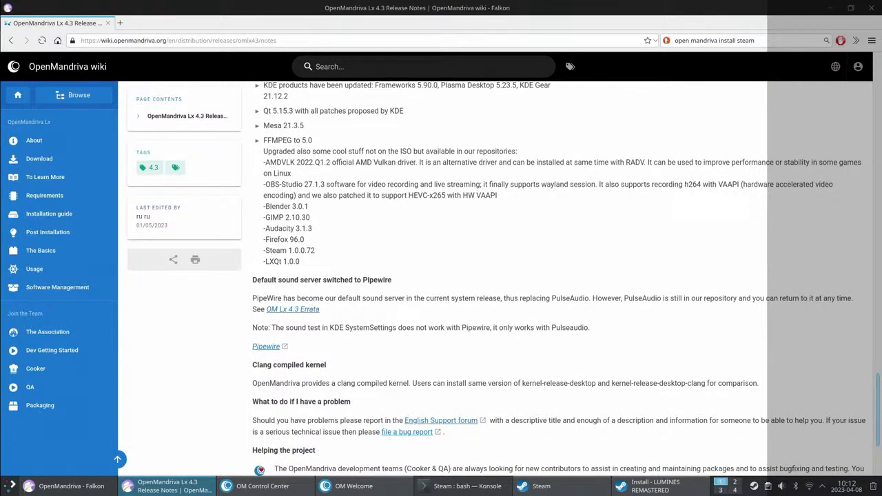
click(11, 486)
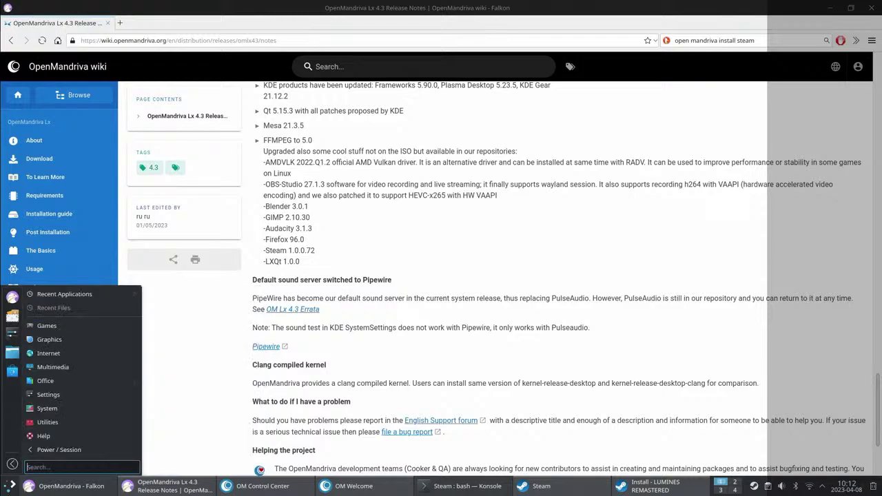
text(info)
key(Return)
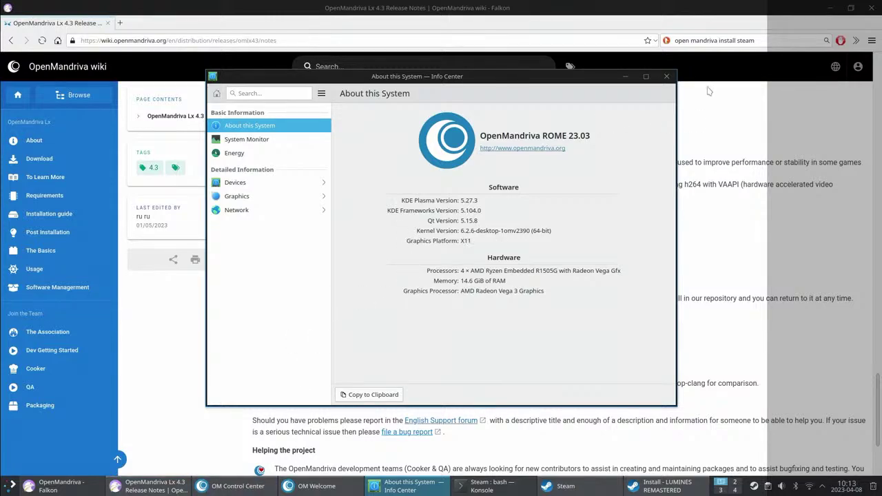
click(667, 77)
scroll(568, 244, down, 3)
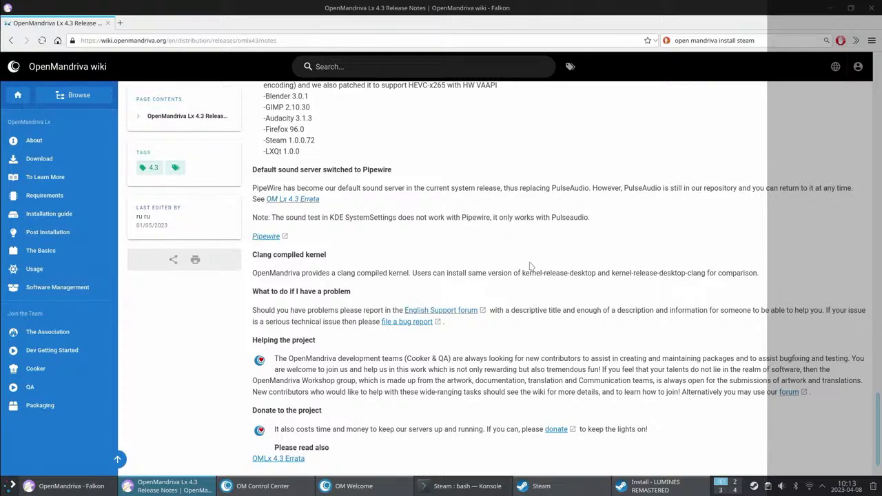
Step: Go to the Post Installation page and open its 'How to set user avatar' guide
scroll(525, 264, down, 1)
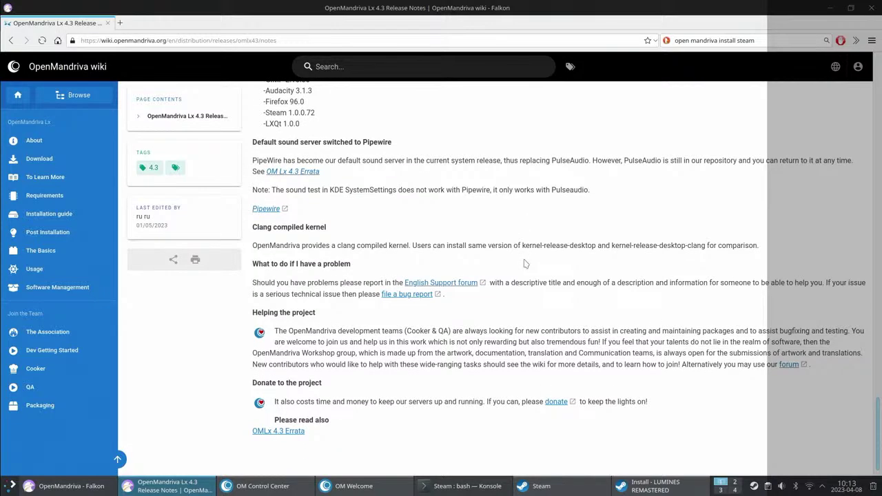
scroll(525, 264, down, 1)
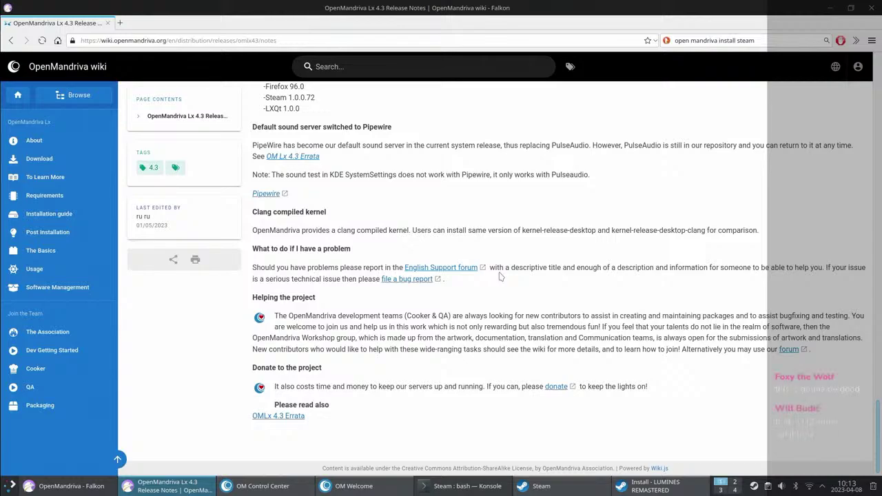
click(45, 233)
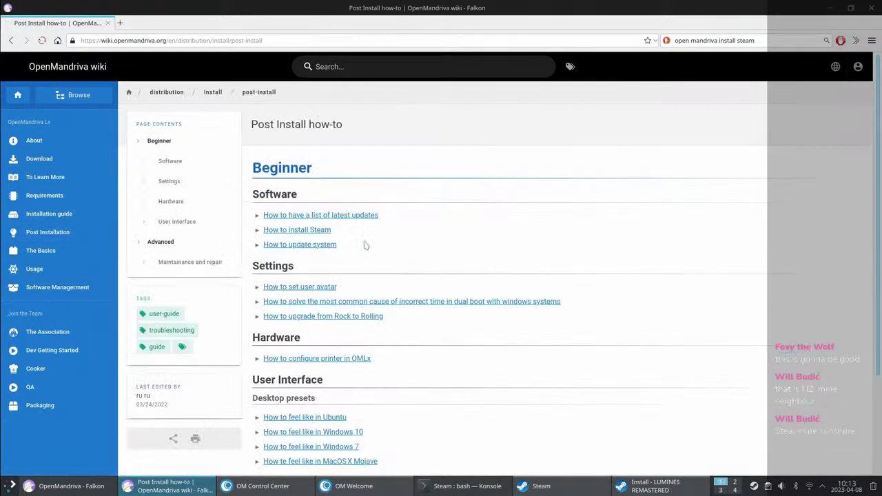
scroll(366, 244, down, 2)
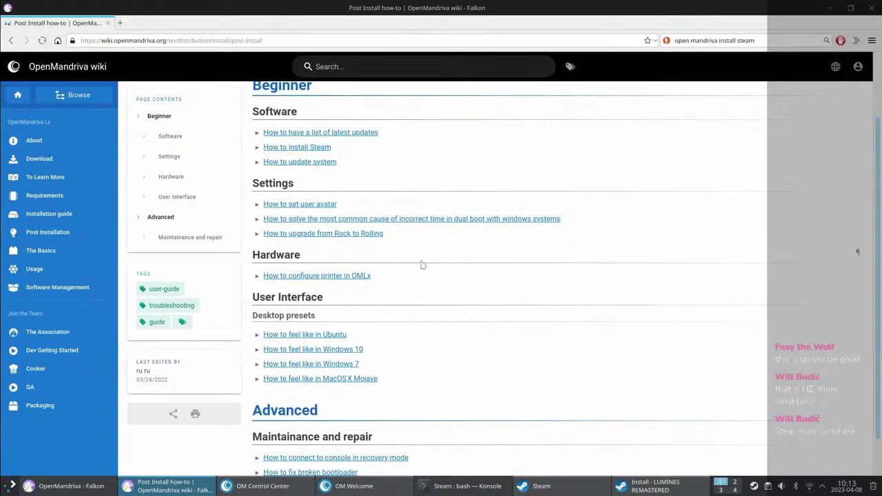
scroll(423, 267, down, 1)
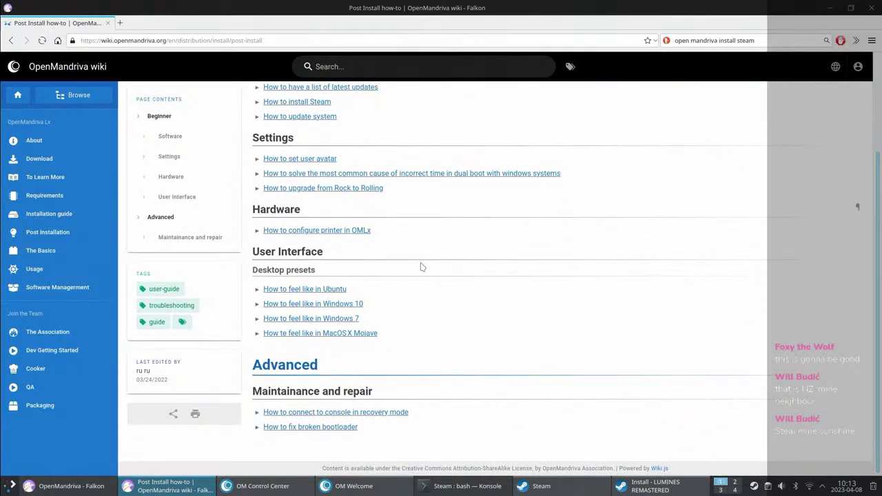
scroll(422, 268, up, 2)
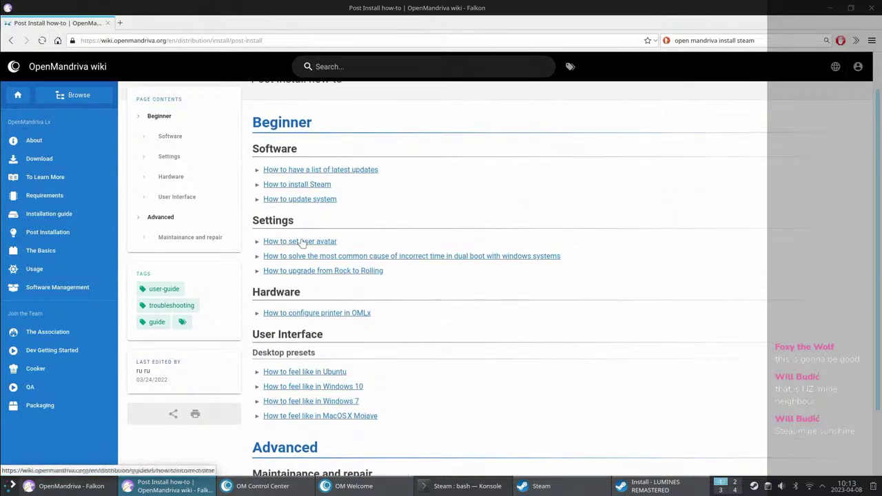
click(305, 243)
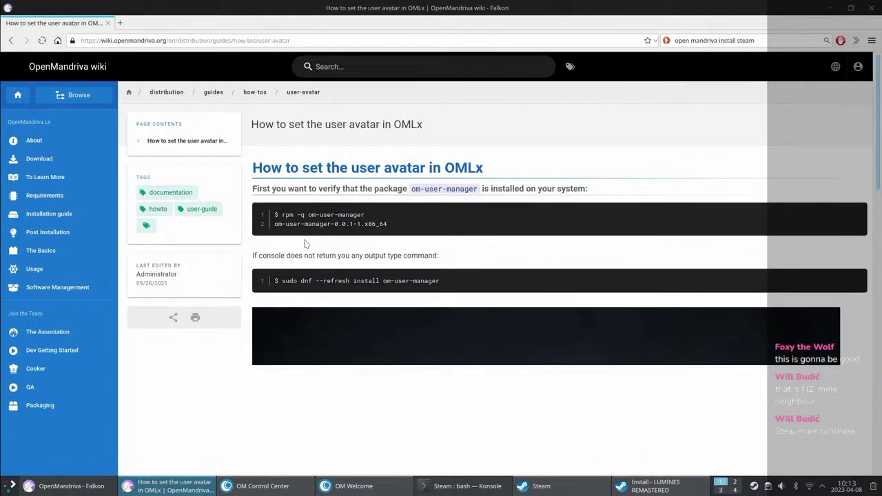
Step: Scroll through the avatar guide, then minimize Falkon to reveal Steam's LUMINES install window
scroll(306, 243, down, 4)
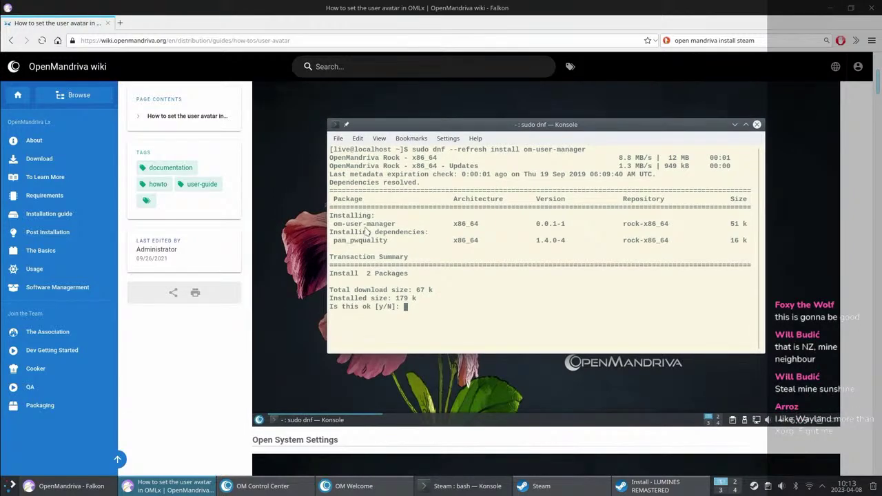
scroll(365, 232, down, 9)
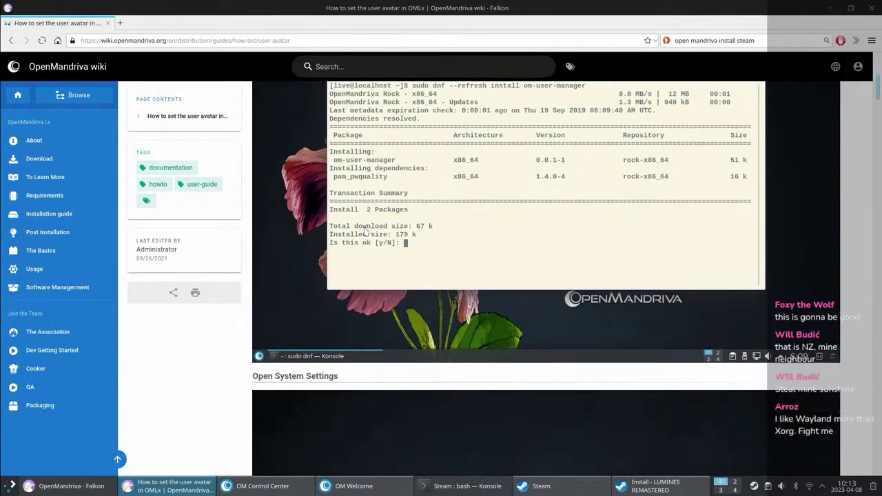
scroll(363, 231, down, 3)
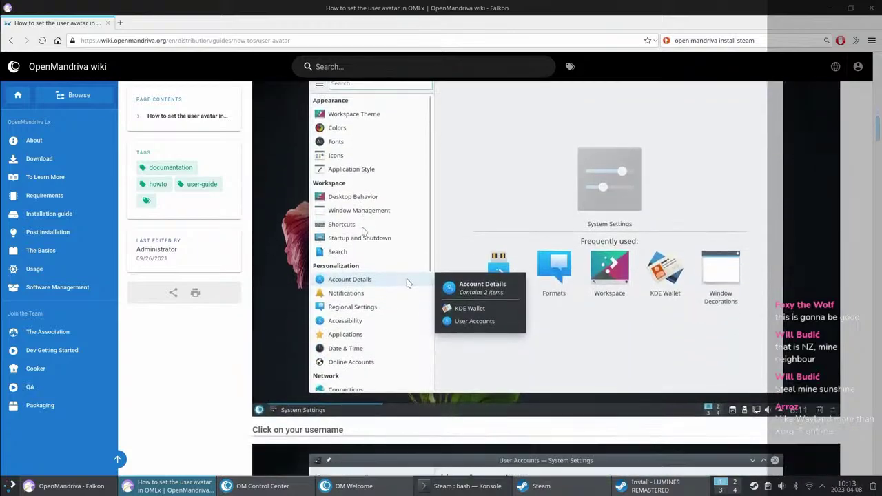
scroll(363, 231, down, 4)
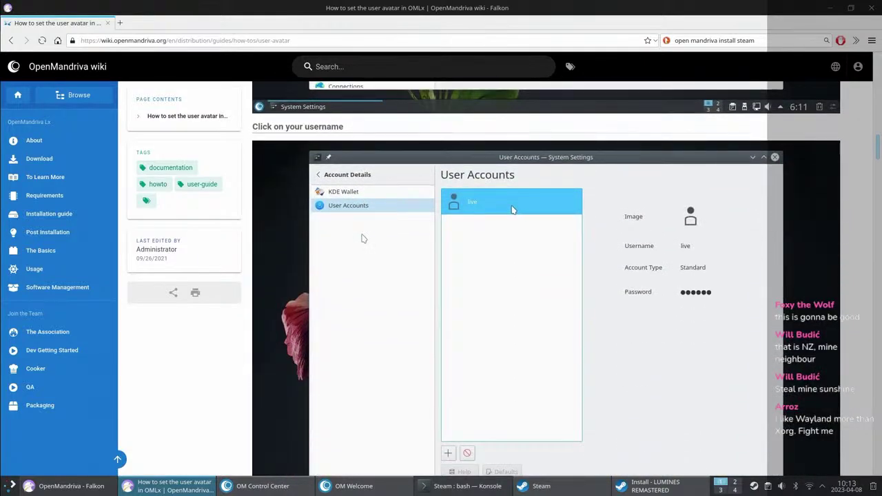
scroll(347, 221, down, 8)
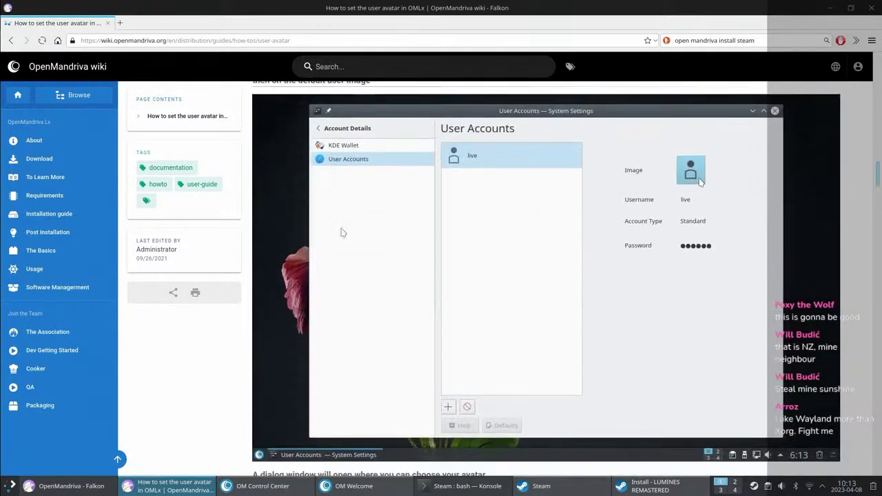
scroll(340, 233, down, 5)
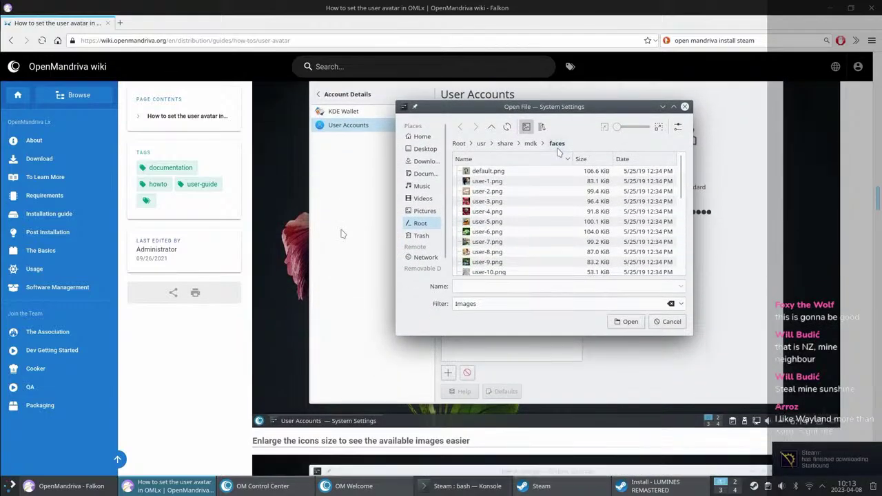
scroll(340, 233, down, 3)
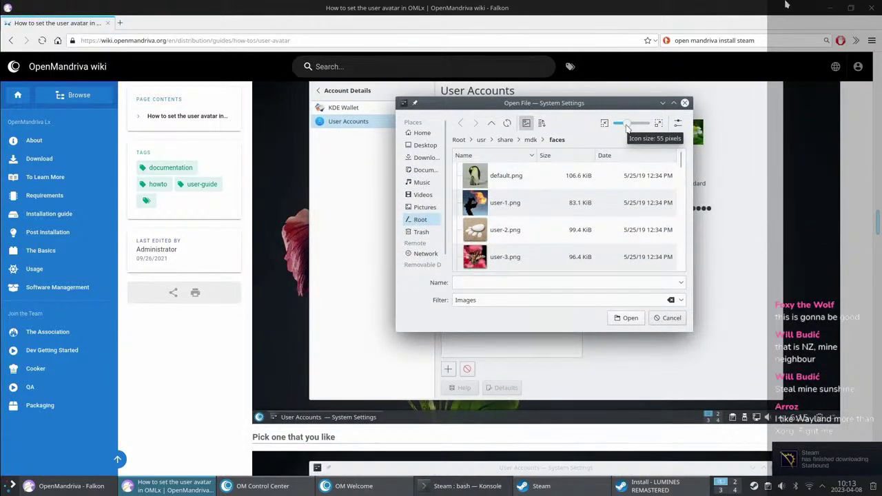
click(835, 15)
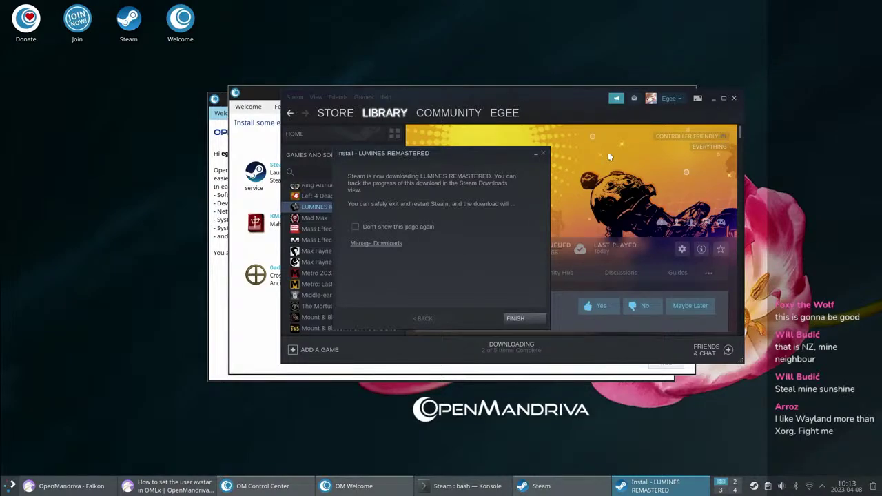
Step: Tick 'Don't show this page again' and finish the LUMINES REMASTERED install dialog
click(411, 232)
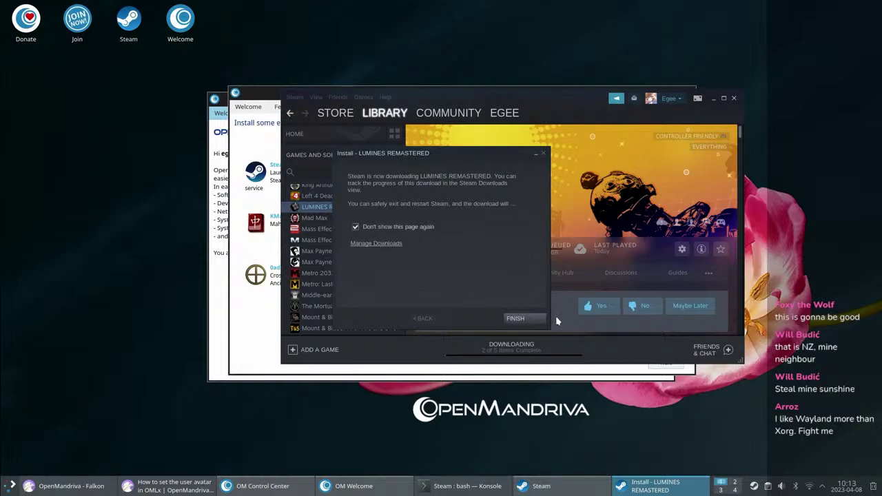
click(524, 319)
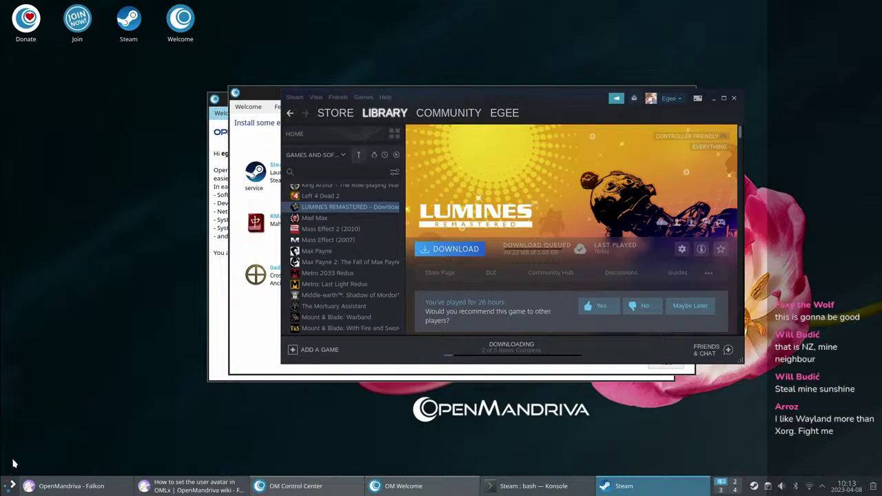
click(8, 486)
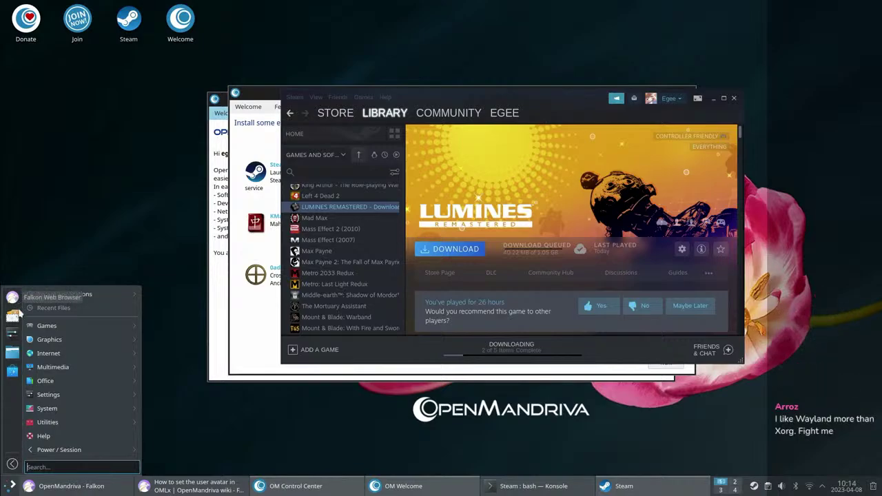
Step: Launch Dolphin from the System menu, shift its window left, and browse to Network
mouse_move(53, 423)
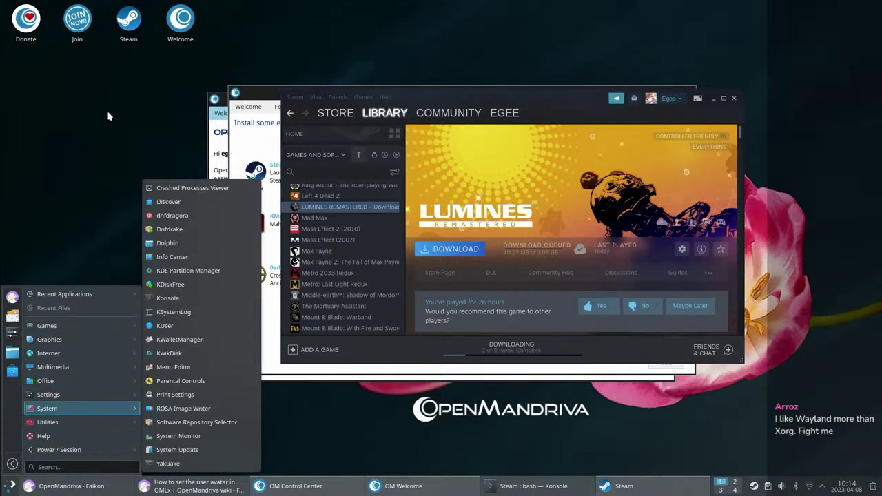
click(138, 140)
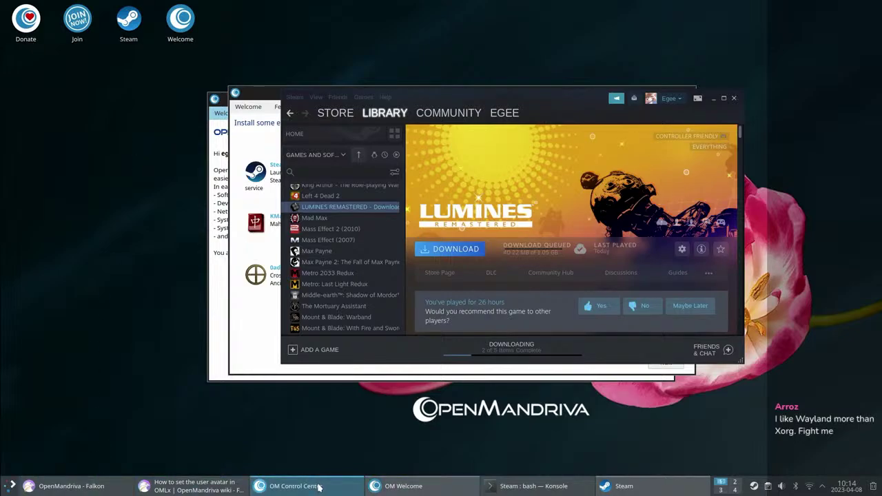
click(12, 486)
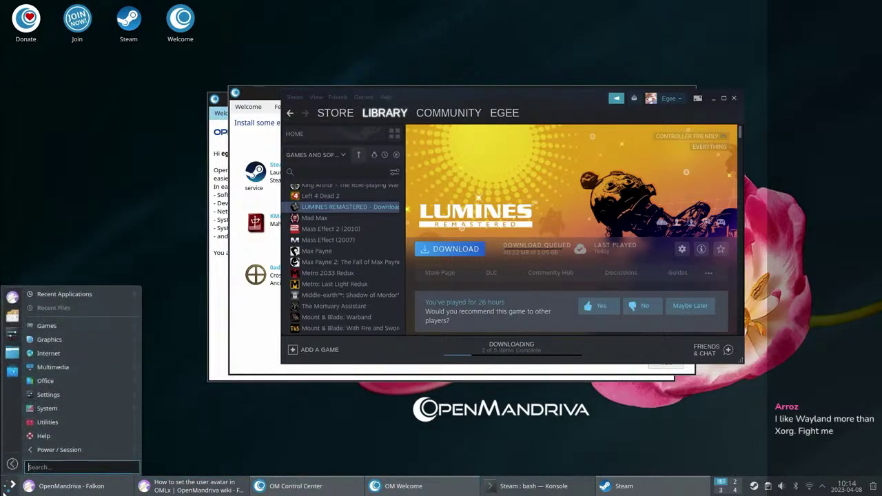
click(99, 330)
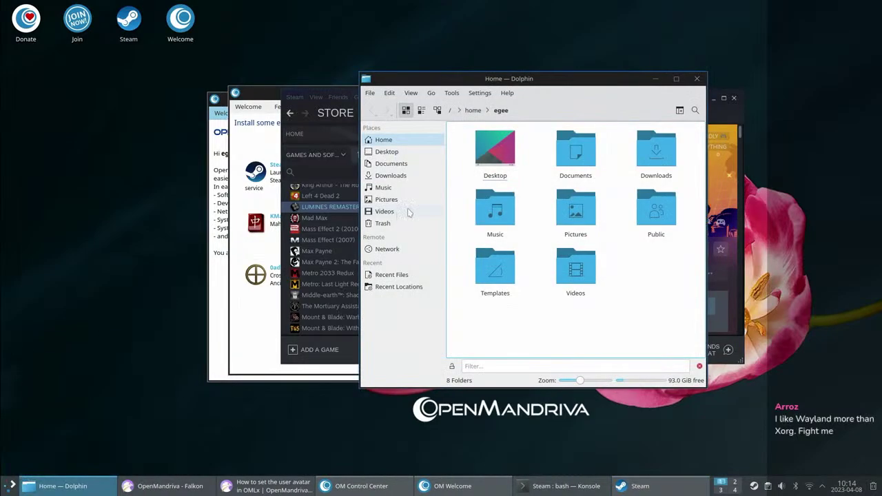
drag(531, 79, 472, 74)
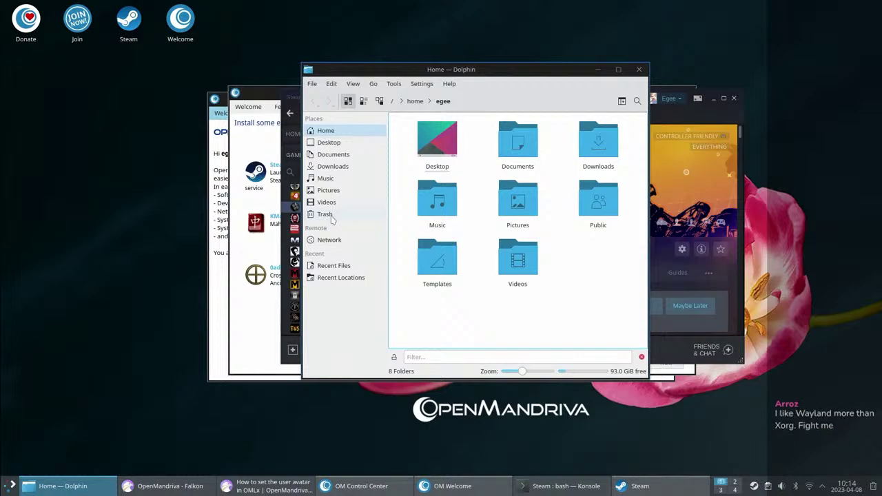
click(329, 239)
mouse_move(528, 161)
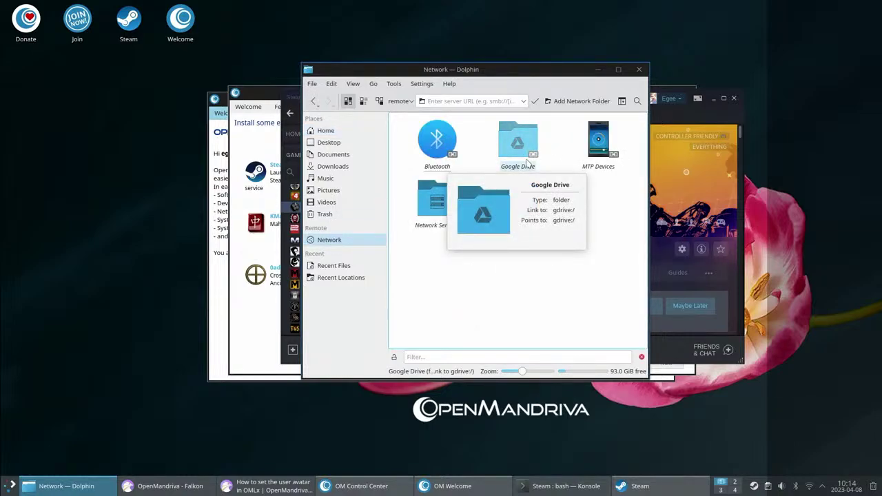
Step: Try the Google Drive and Network Services locations, closing Online Accounts without adding an account
click(528, 162)
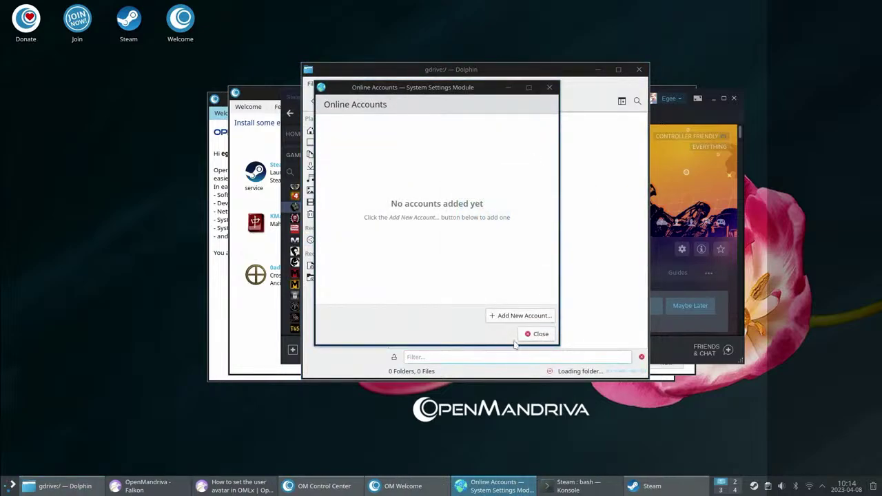
click(524, 315)
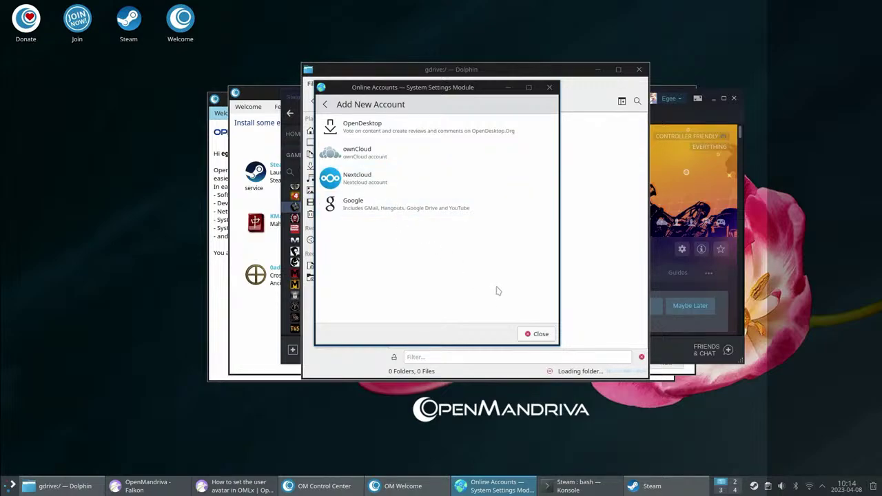
click(536, 333)
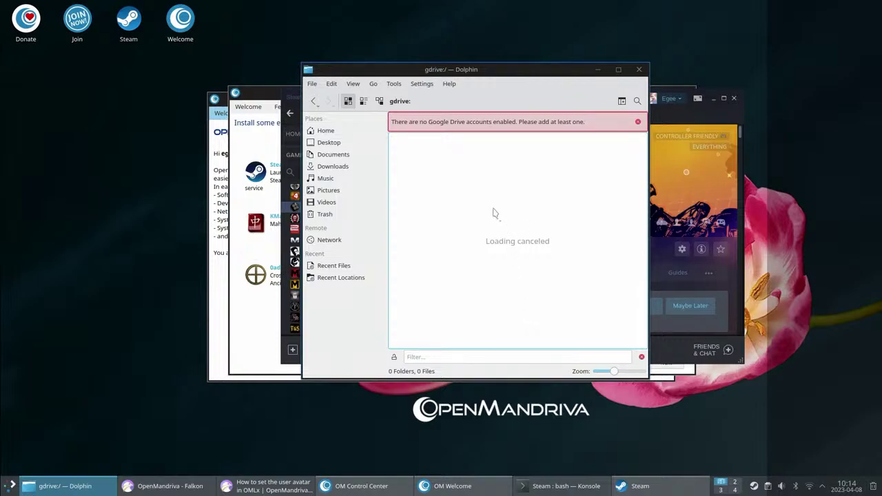
click(314, 100)
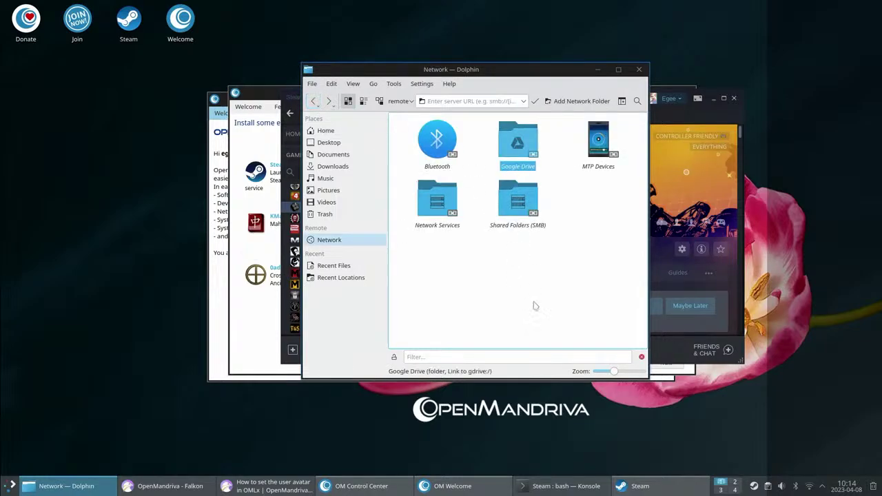
click(442, 207)
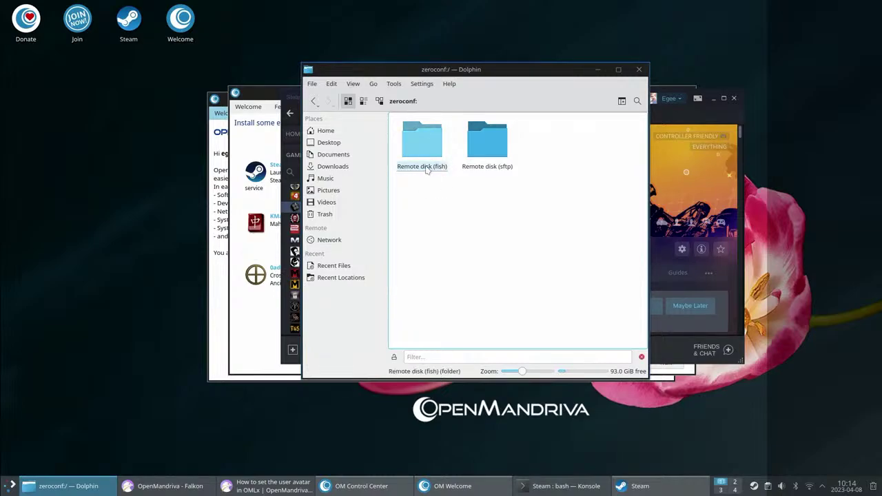
click(314, 101)
Step: Browse Shared Folders (SMB) > LEGIONAIRE > Public > le Games > GNU/Linux
click(525, 209)
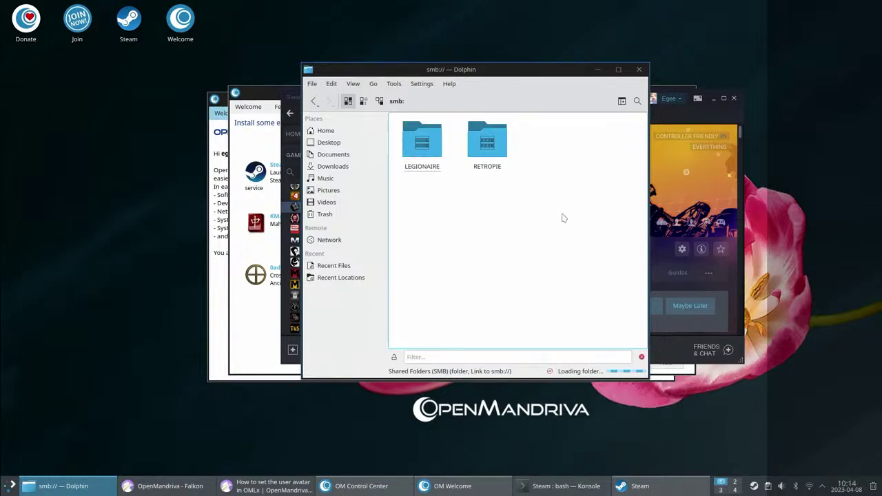
mouse_move(489, 155)
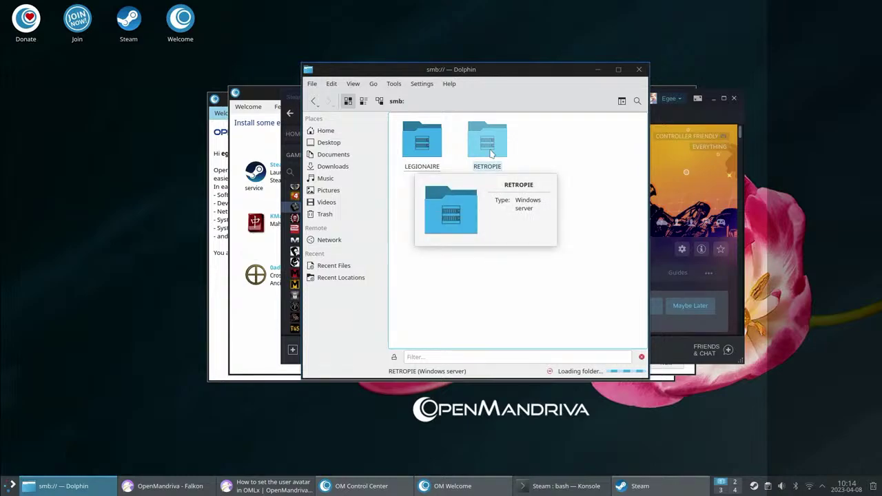
click(427, 152)
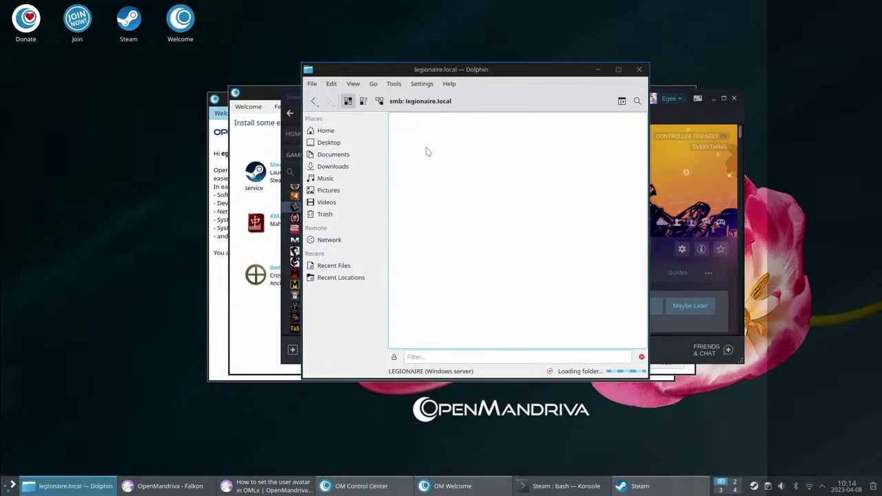
click(500, 153)
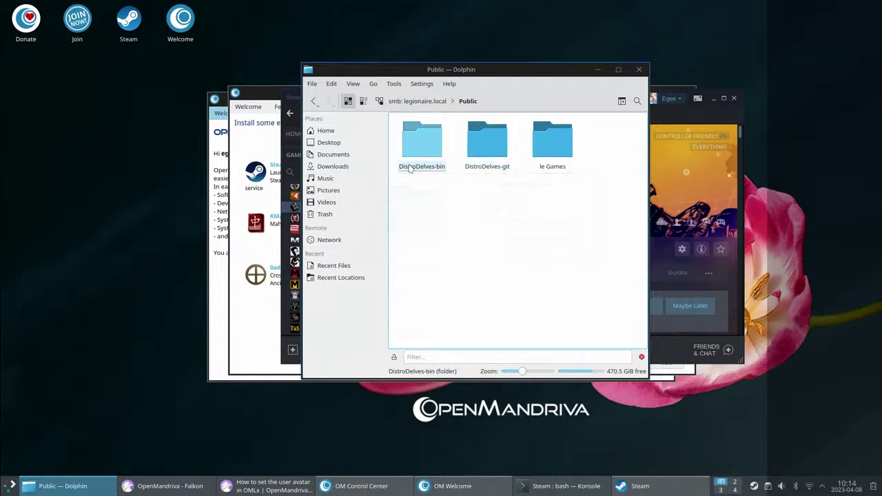
double_click(550, 157)
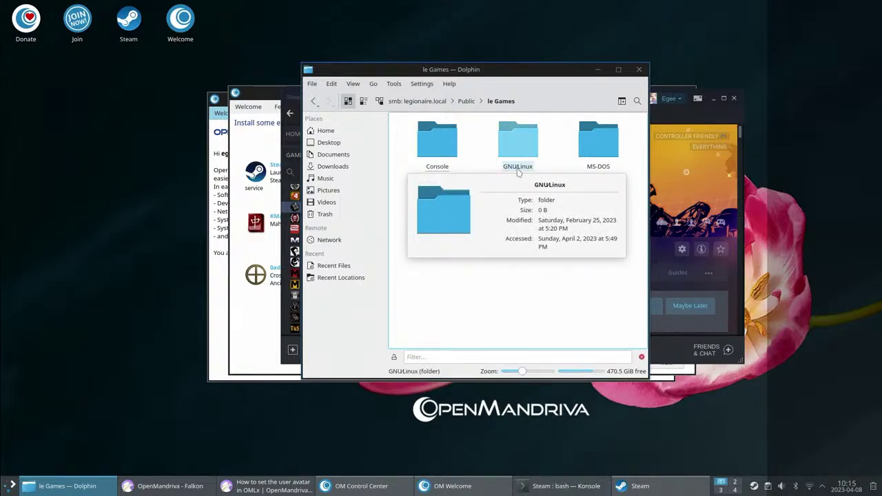
click(518, 168)
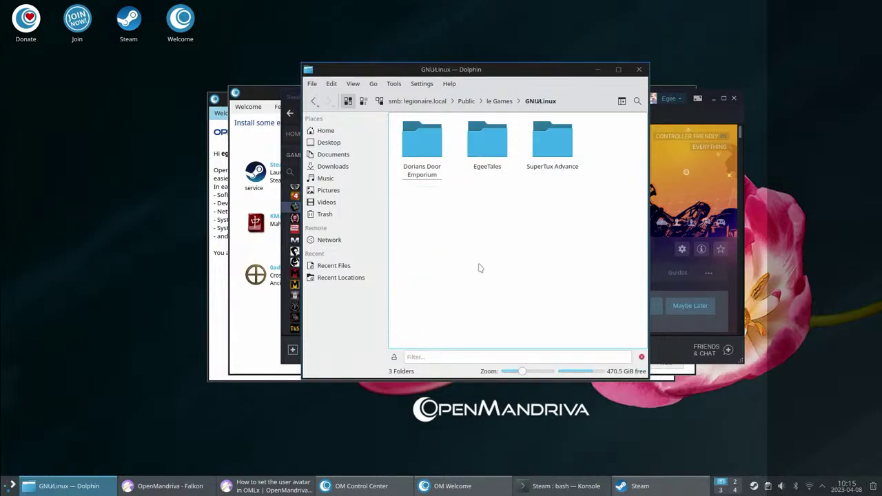
key(super)
Step: Launch Font Management via 'font', preview Adventure, maximise the window and widen the preview
text(font)
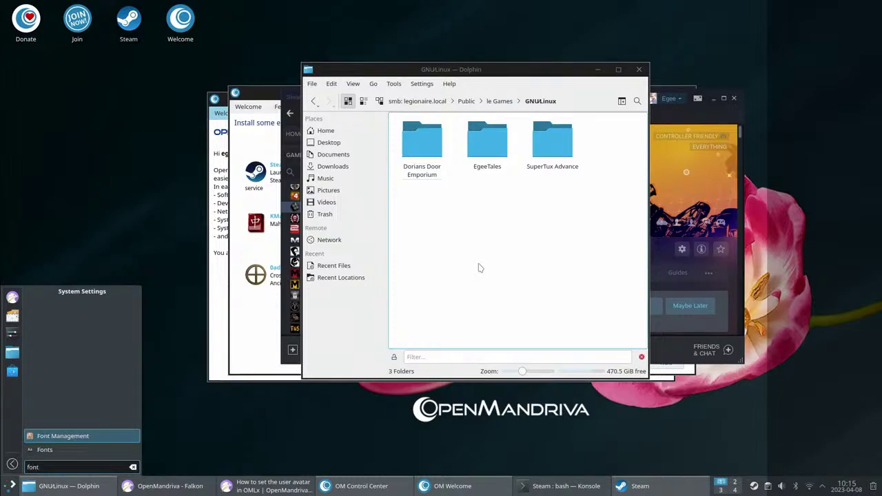
key(Return)
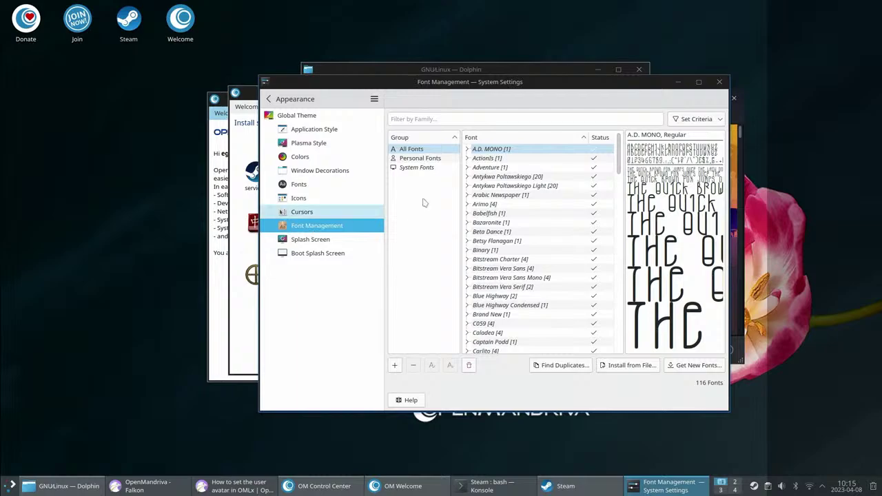
click(511, 167)
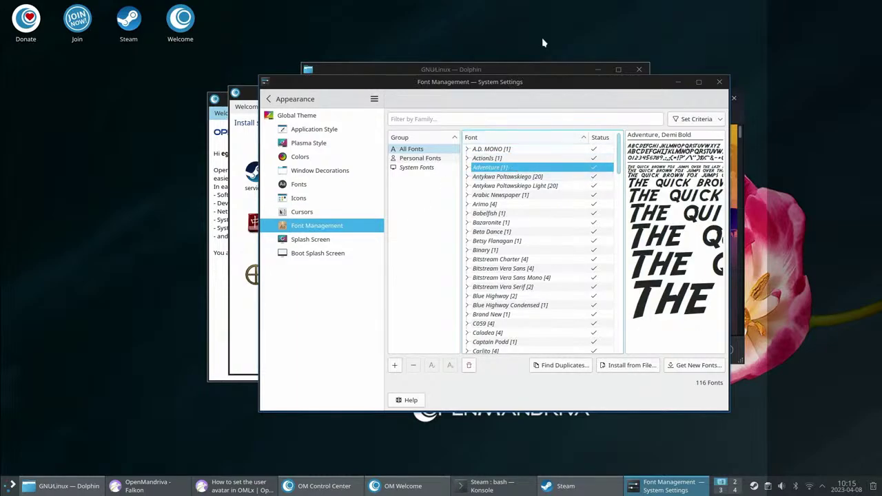
double_click(540, 83)
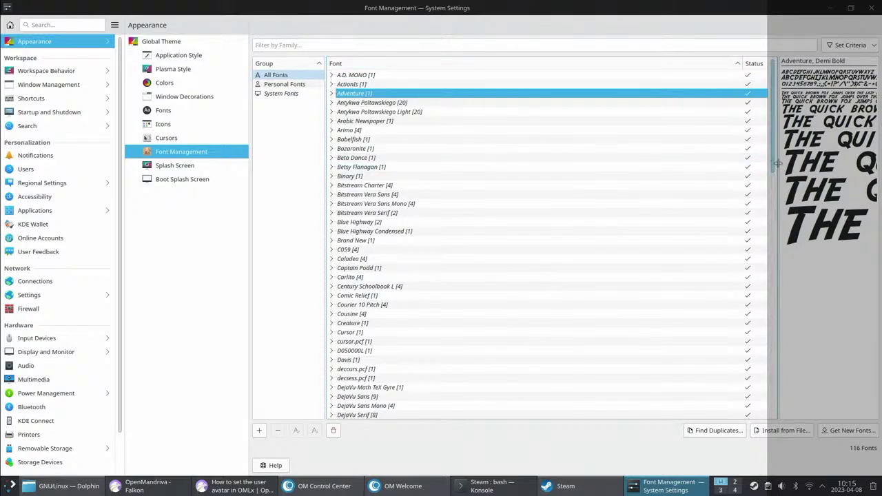
drag(774, 165, 491, 168)
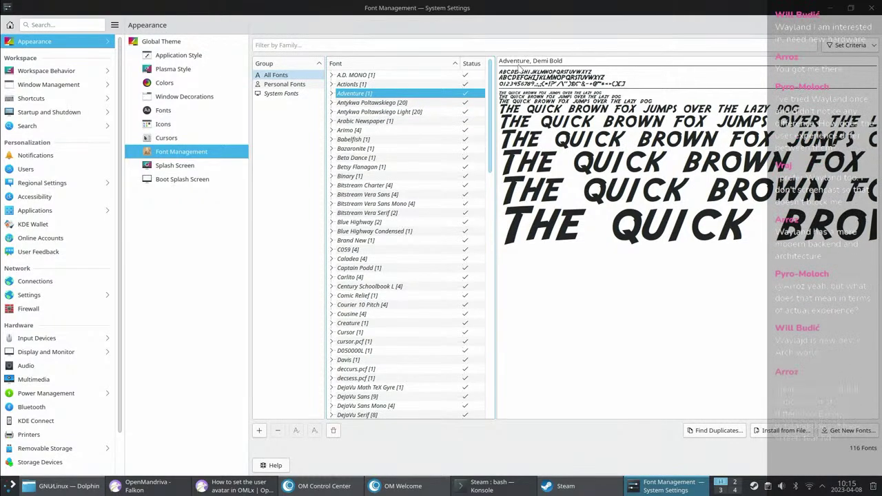
Step: Preview Babelfish, Bazaronite, Beta Dance, Betsy Flanagan and Binary fonts
click(354, 140)
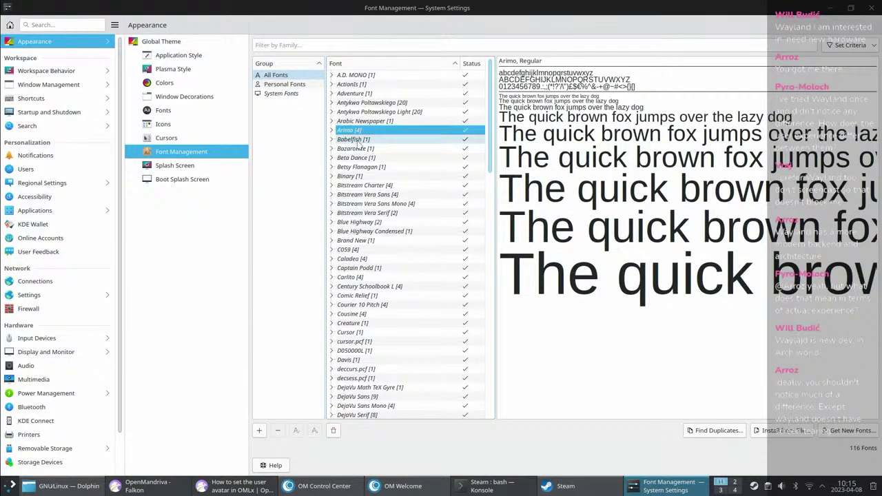
key(Down)
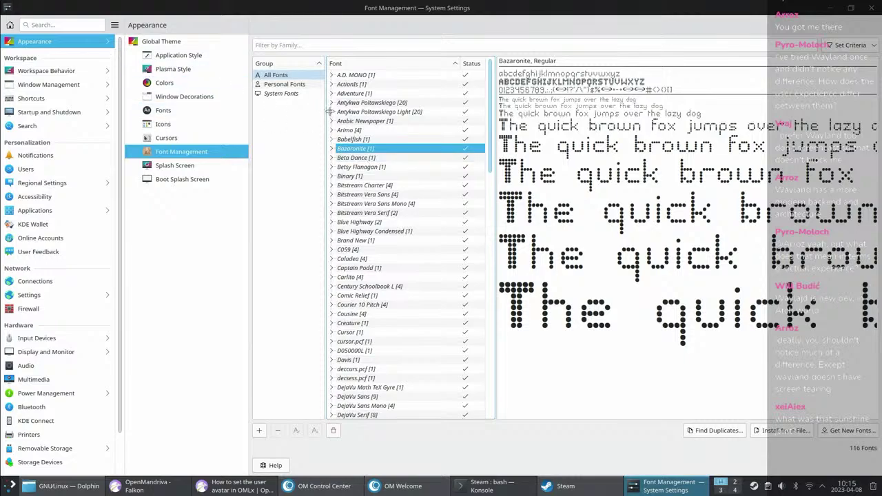
click(365, 158)
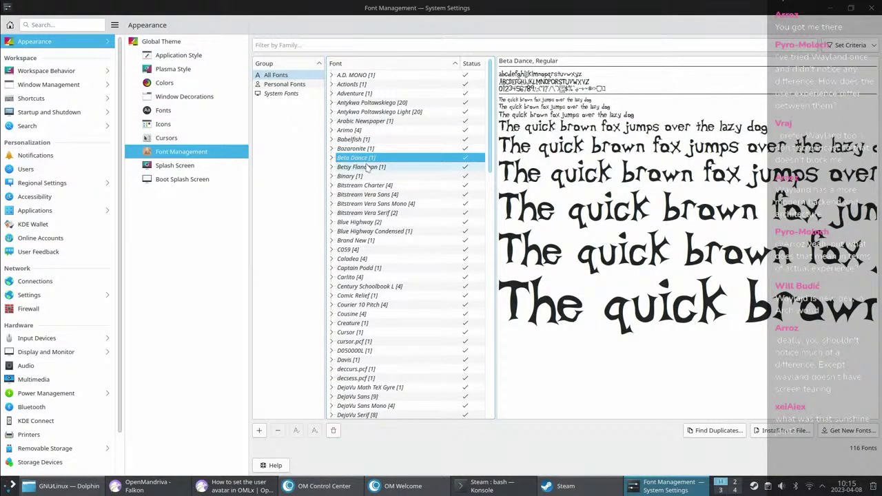
click(368, 168)
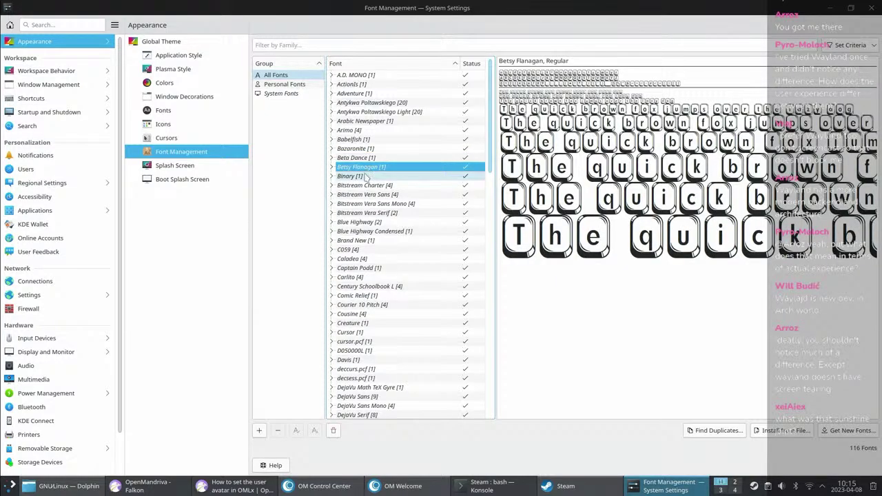
click(381, 176)
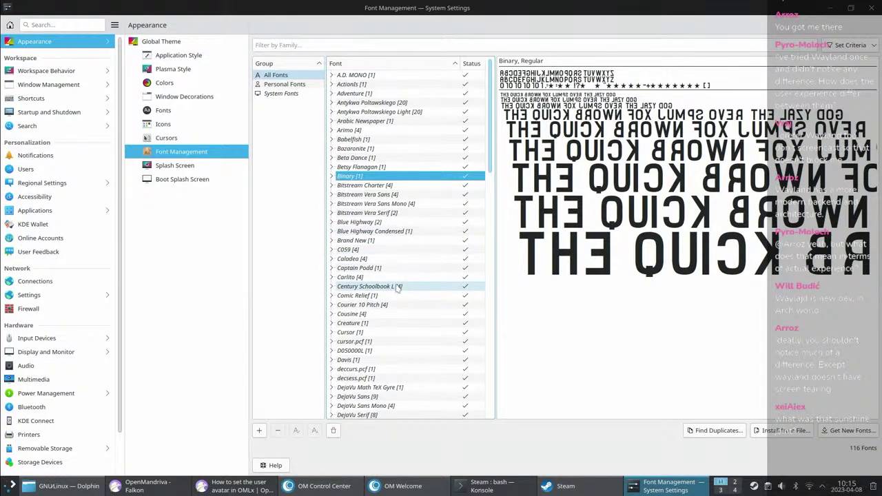
Step: Preview Bitstream Charter, Bitstream Vera Sans and Sans Mono, Blue Highway, Blue Highway Condensed and Brand New
click(378, 185)
click(375, 194)
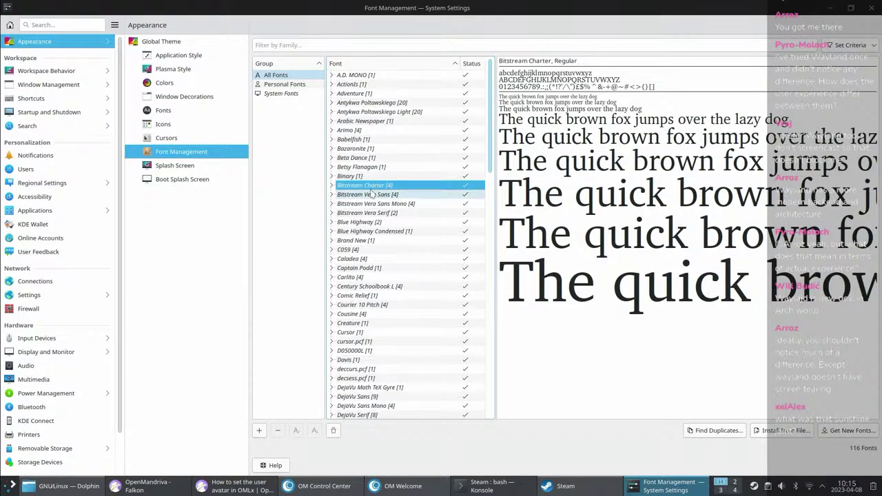
click(371, 204)
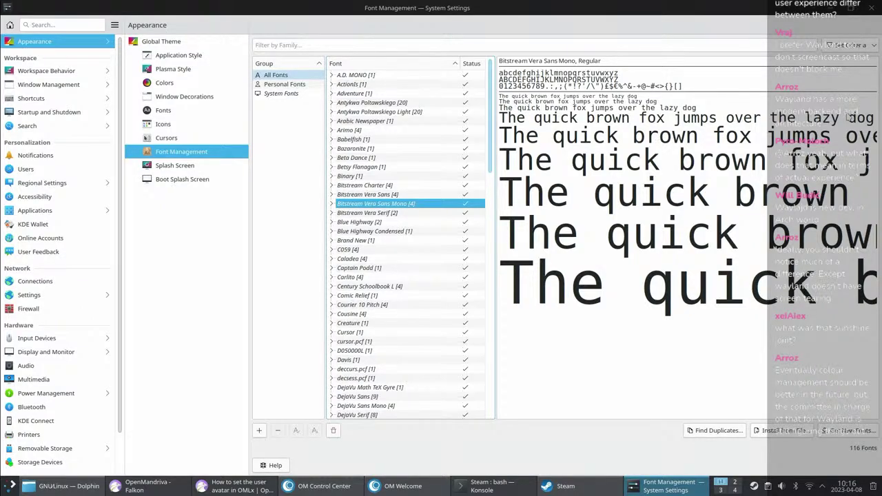
click(365, 222)
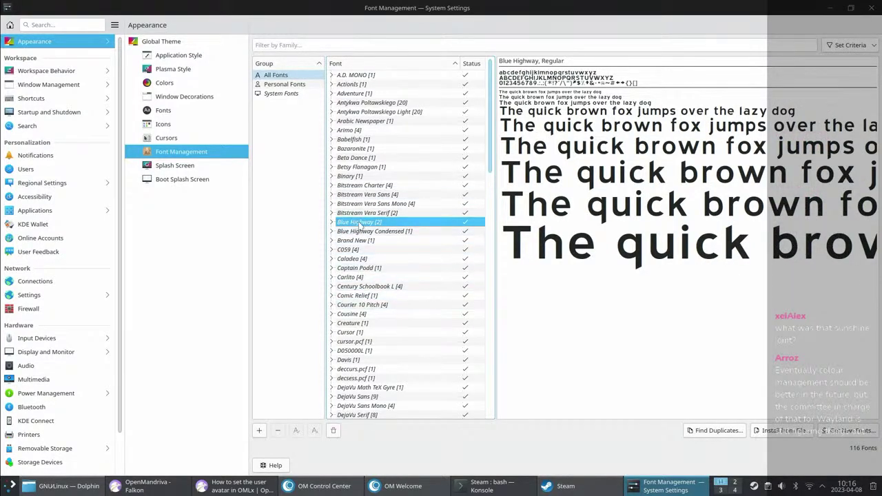
click(359, 231)
click(358, 241)
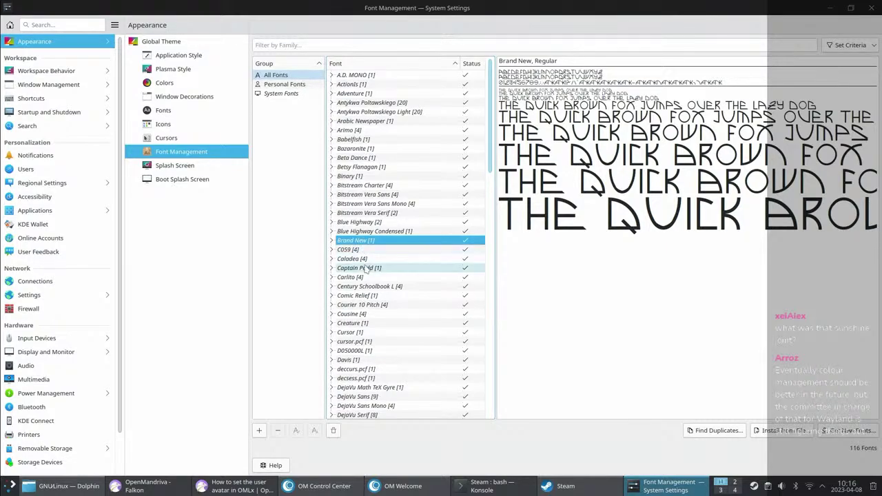
Step: Preview Captain Podd, Carlito, Caladea, Century Schoolbook L and Davis, then select the All Fonts group
click(358, 268)
click(358, 277)
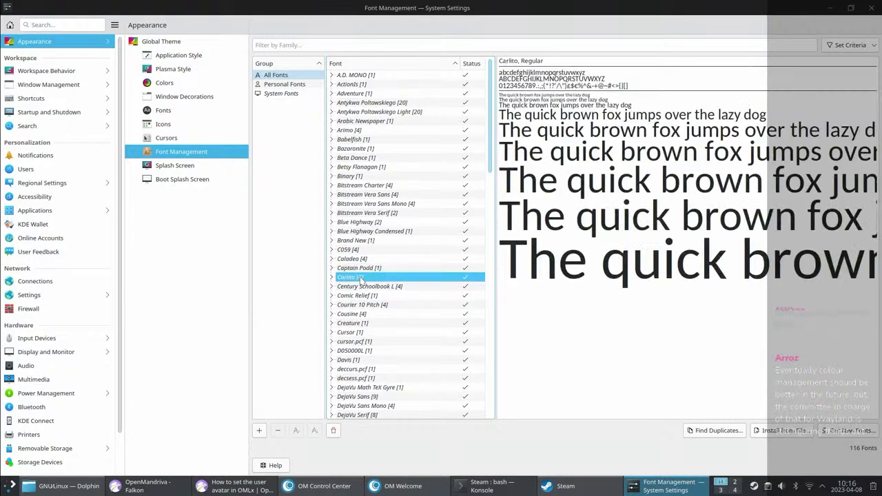
click(355, 259)
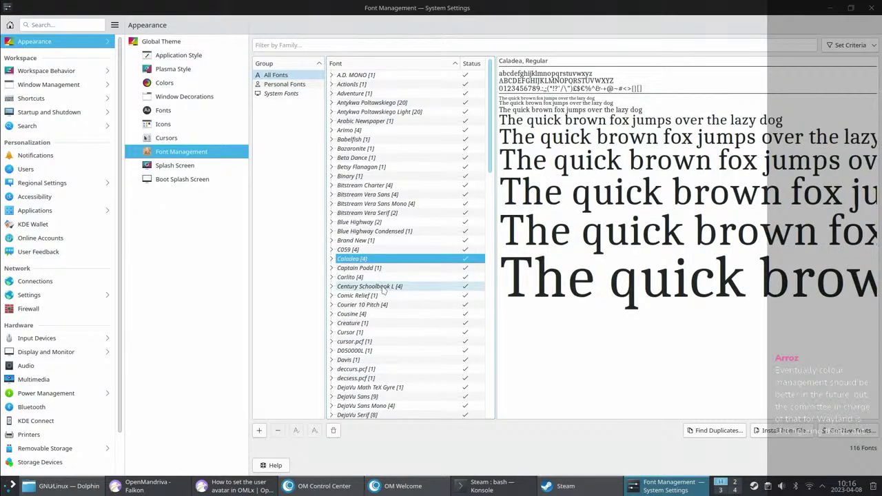
click(354, 277)
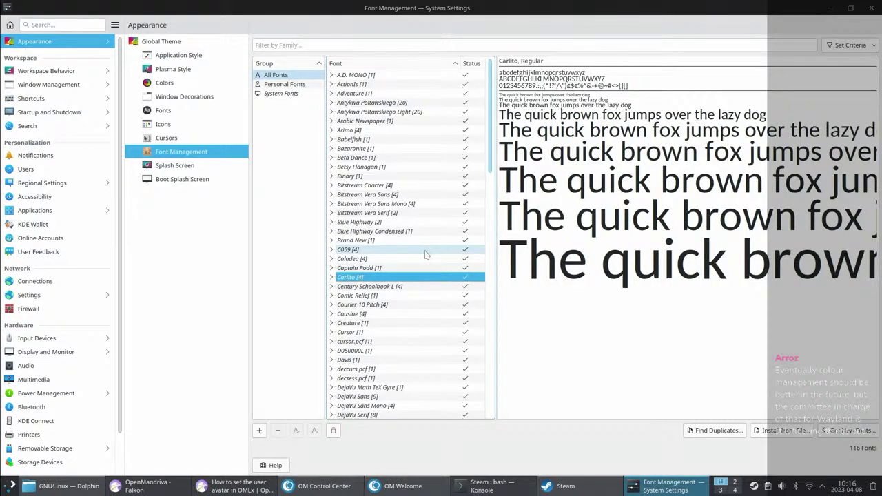
click(413, 287)
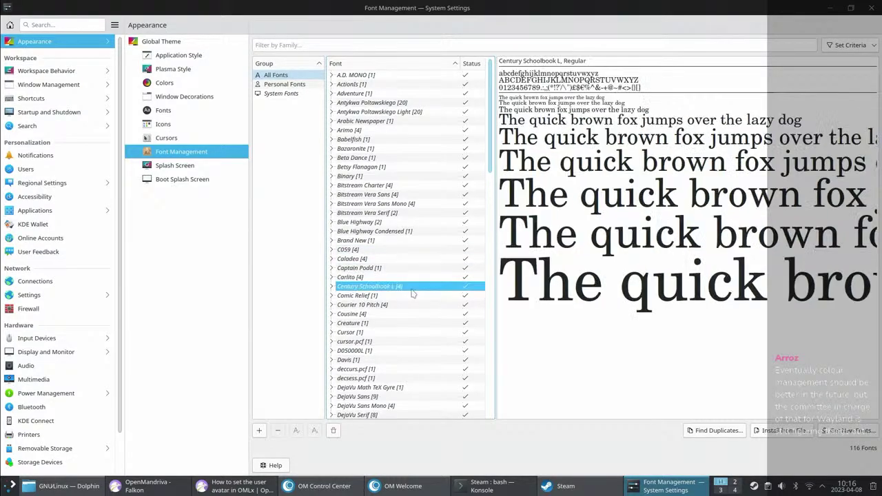
scroll(410, 289, down, 1)
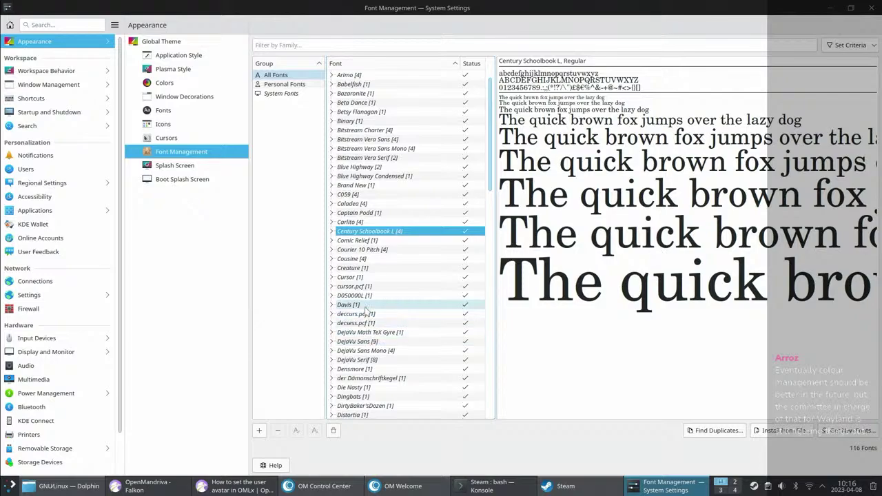
click(365, 305)
scroll(367, 308, down, 4)
scroll(367, 308, up, 1)
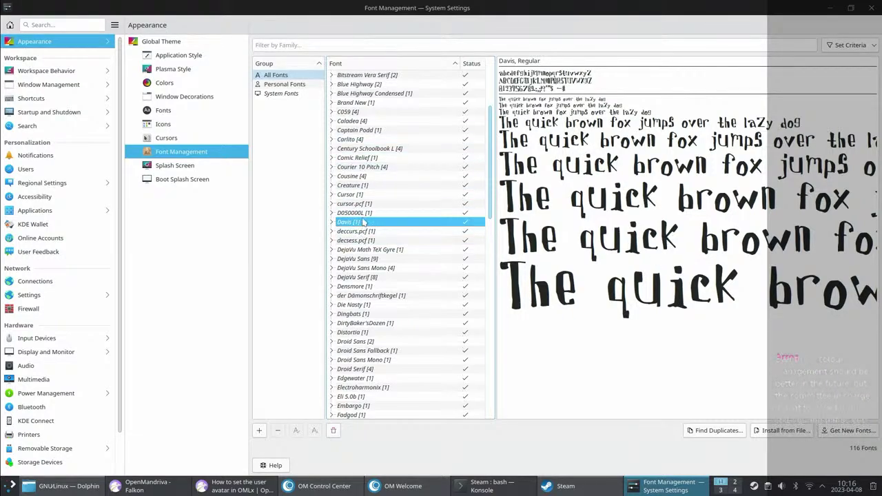
click(282, 76)
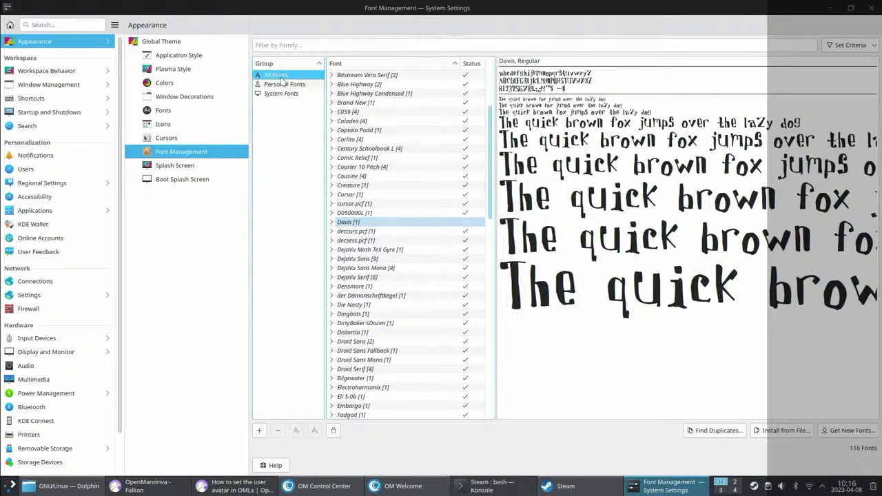
Step: Step through Application Style, Plasma Style and Colors to the Fonts page showing Noto Sans 10pt
click(176, 56)
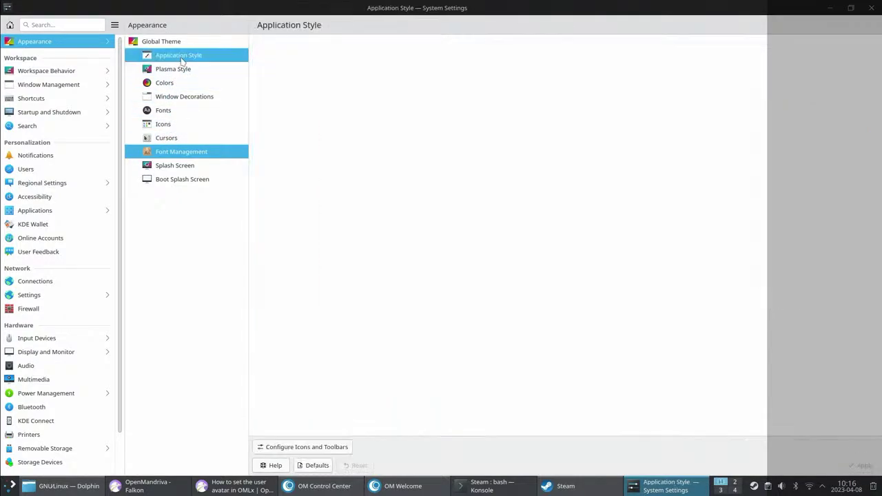
click(182, 71)
click(184, 84)
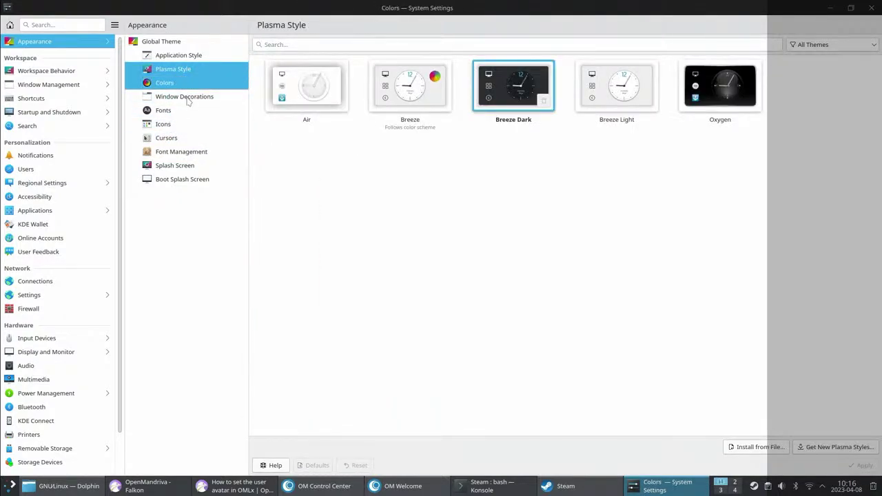
click(184, 111)
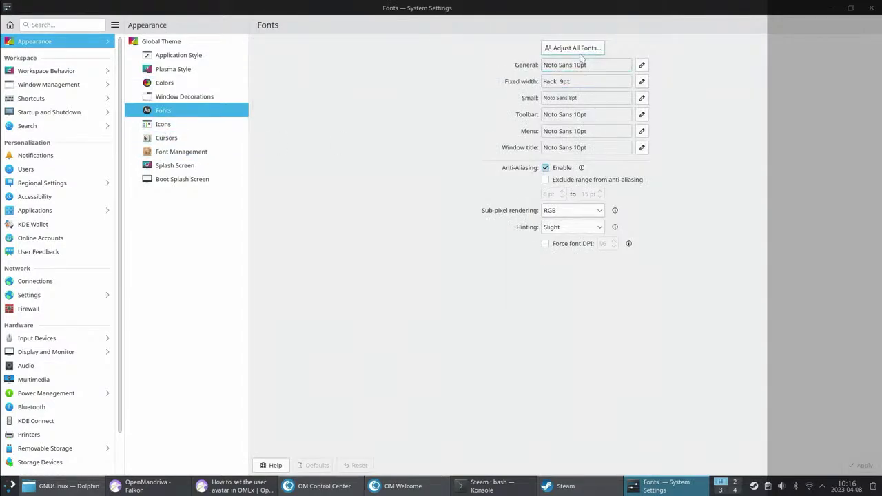
click(829, 9)
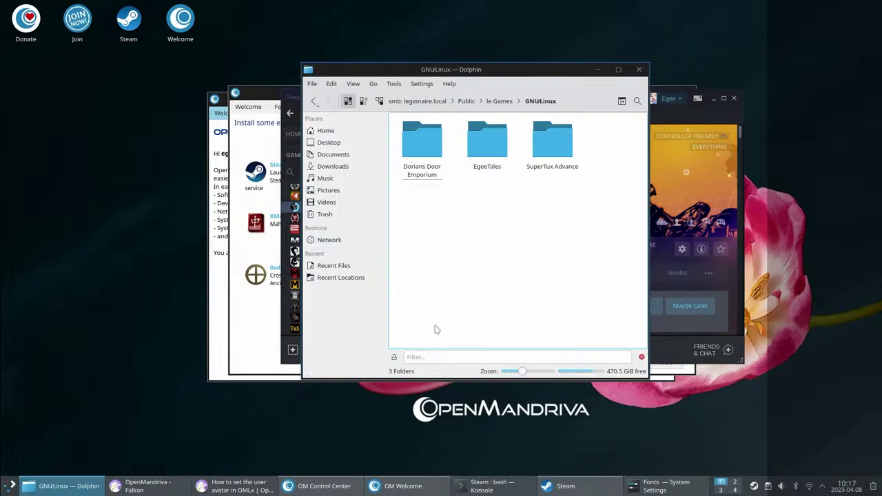
click(651, 486)
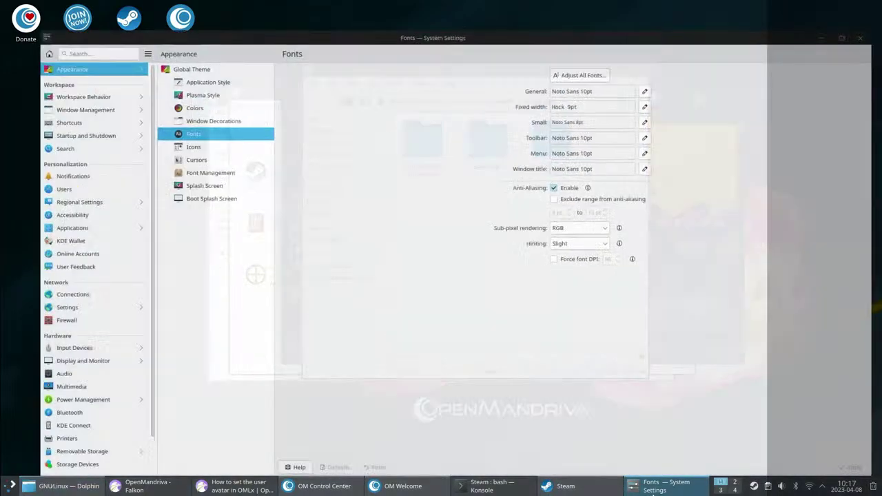
Step: Open the General font chooser and preview Die Nasty, Dingbats, DirtyBaker'sDozen and D050000L
click(641, 65)
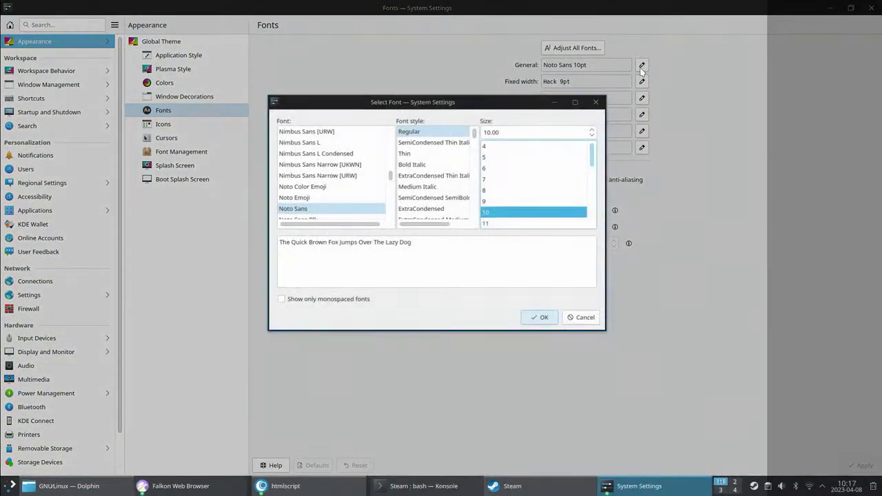
scroll(348, 180, up, 20)
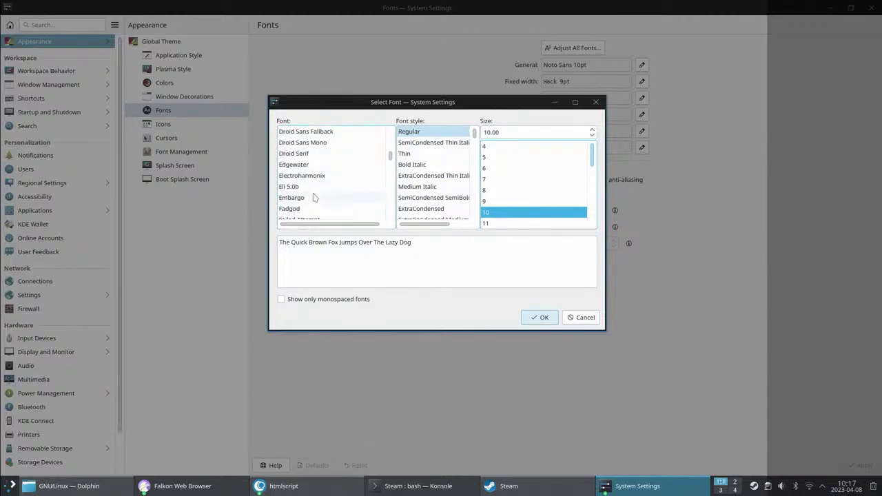
scroll(308, 214, up, 2)
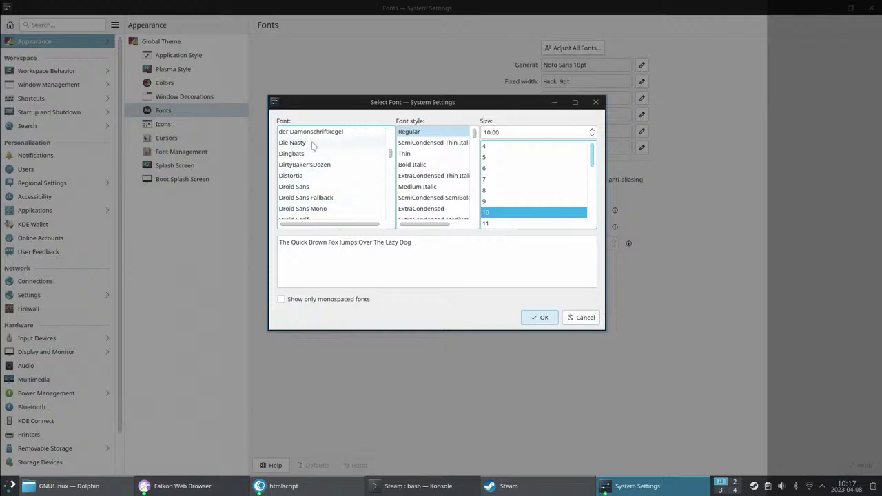
click(311, 143)
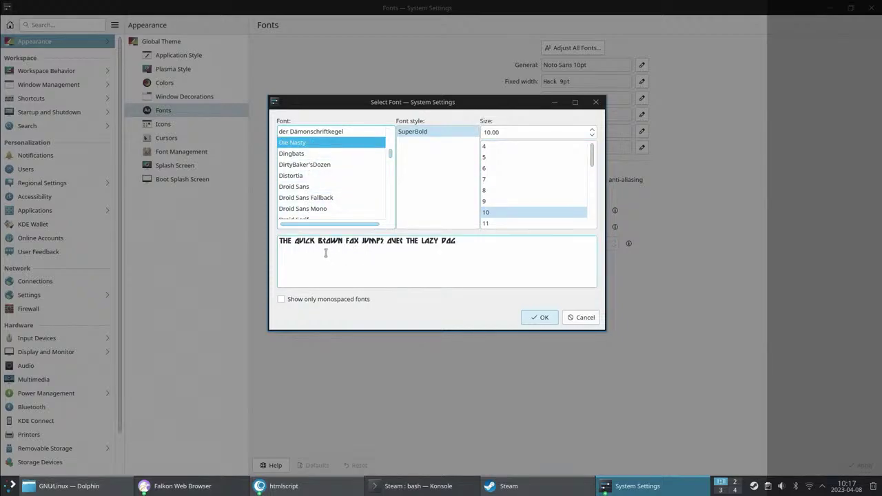
click(304, 154)
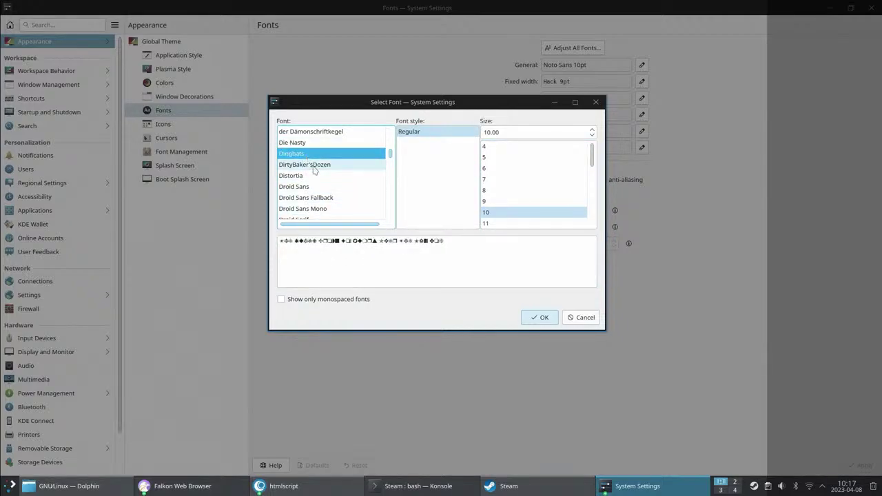
click(308, 166)
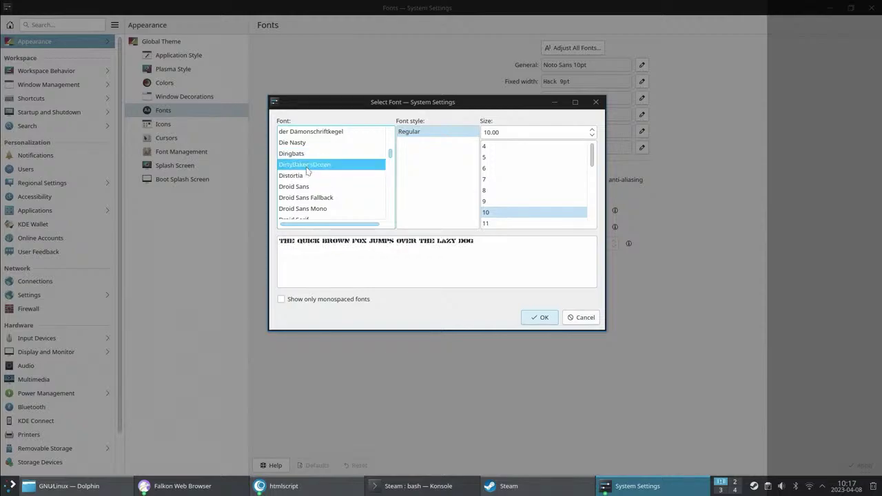
scroll(308, 165, up, 6)
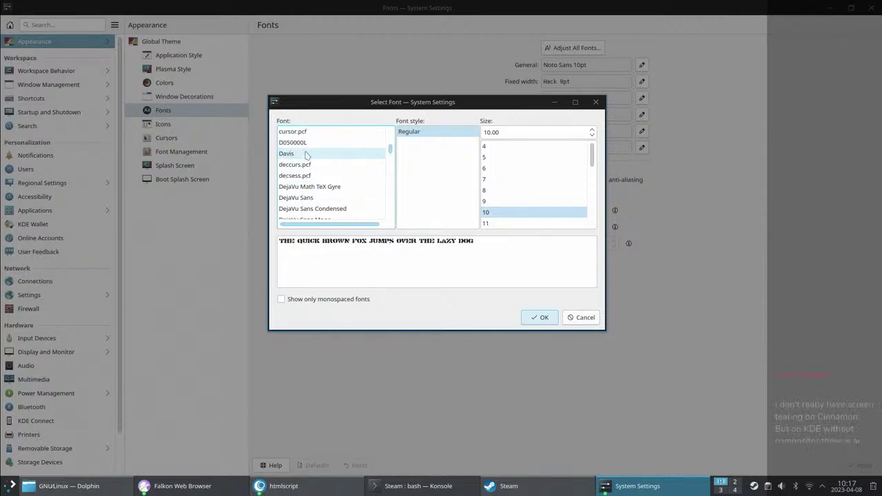
click(308, 143)
Step: Pick Davis in the Select Font dialog and confirm it as the General font
scroll(307, 186, up, 3)
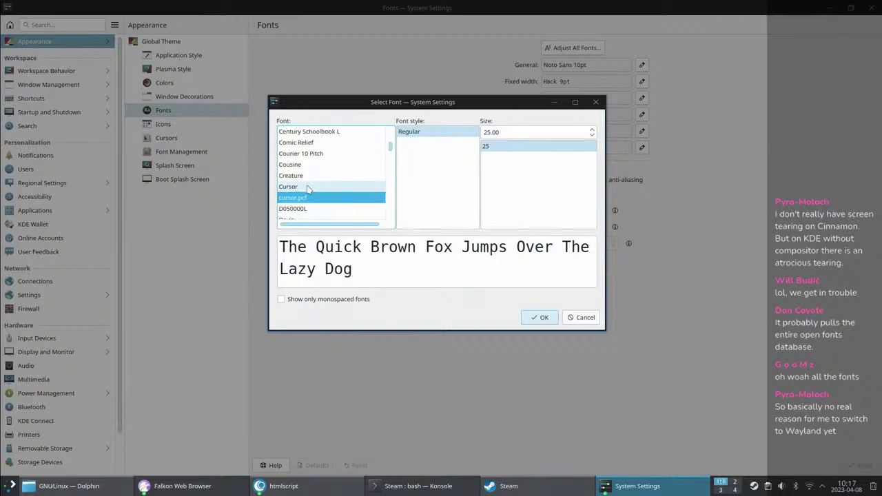
click(309, 153)
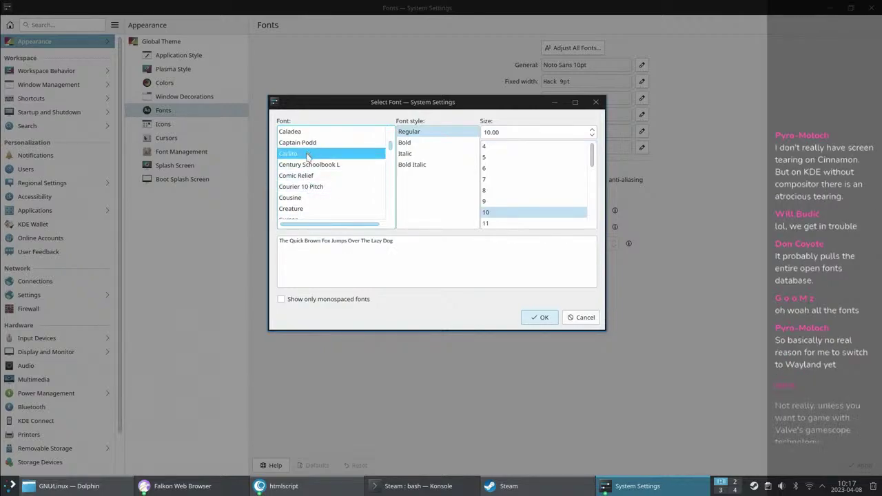
scroll(296, 192, down, 3)
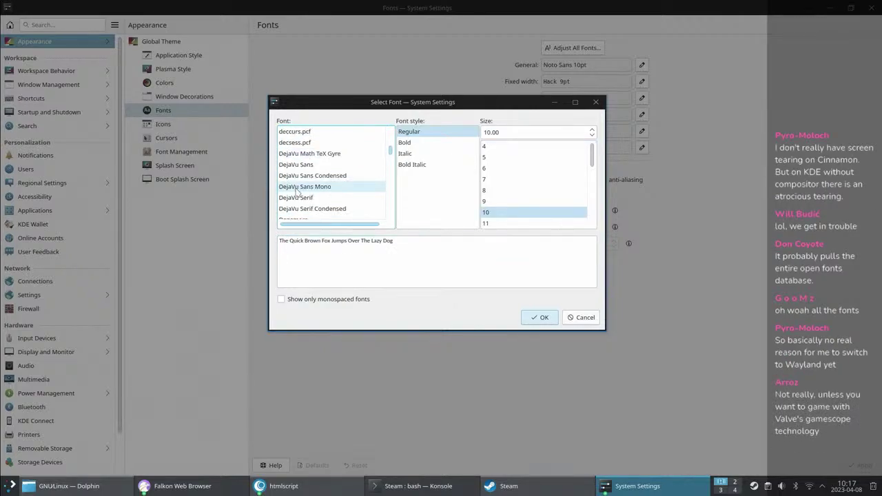
click(292, 153)
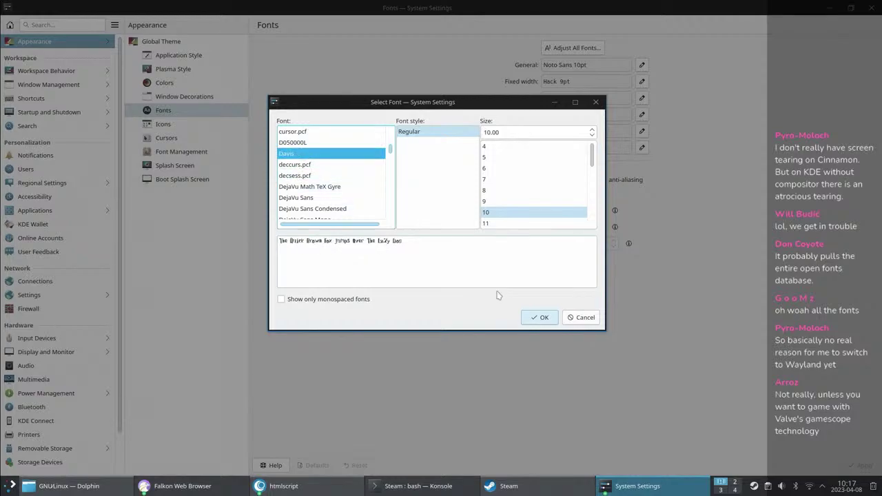
click(540, 318)
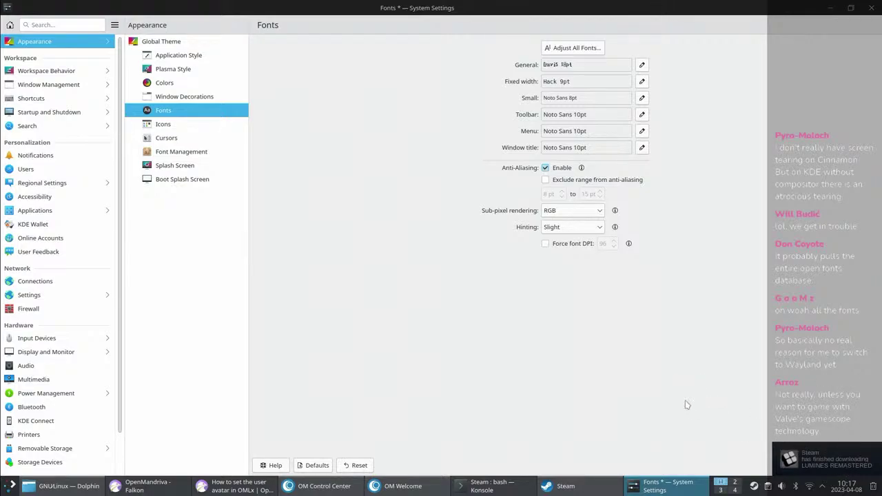
Step: Apply the Davis General font, relaunch Dolphin to see it, and return to the Fonts settings
click(854, 466)
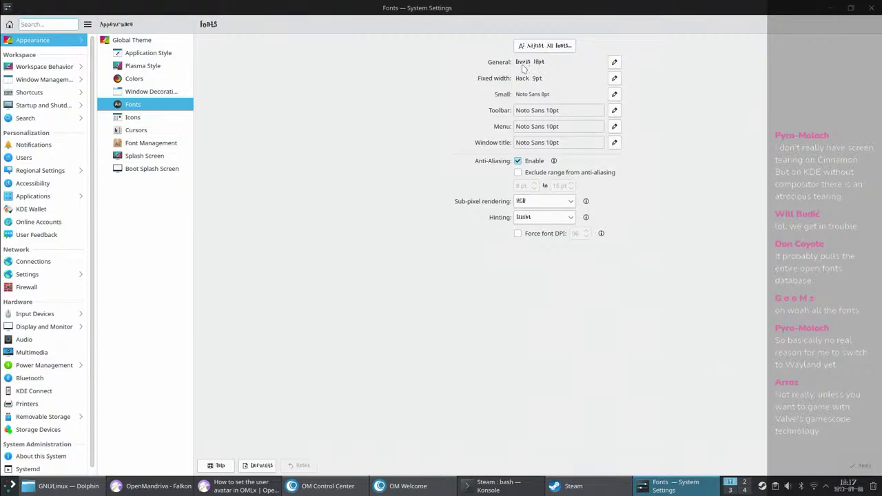
click(872, 6)
click(637, 70)
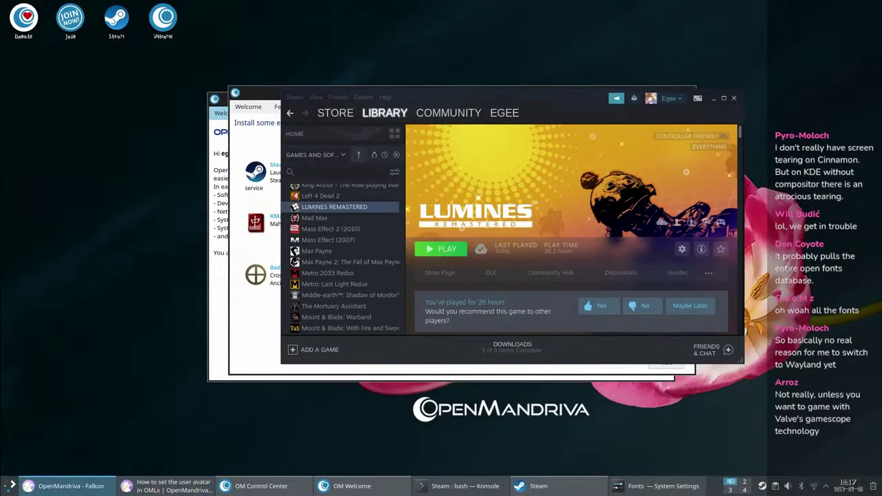
click(9, 485)
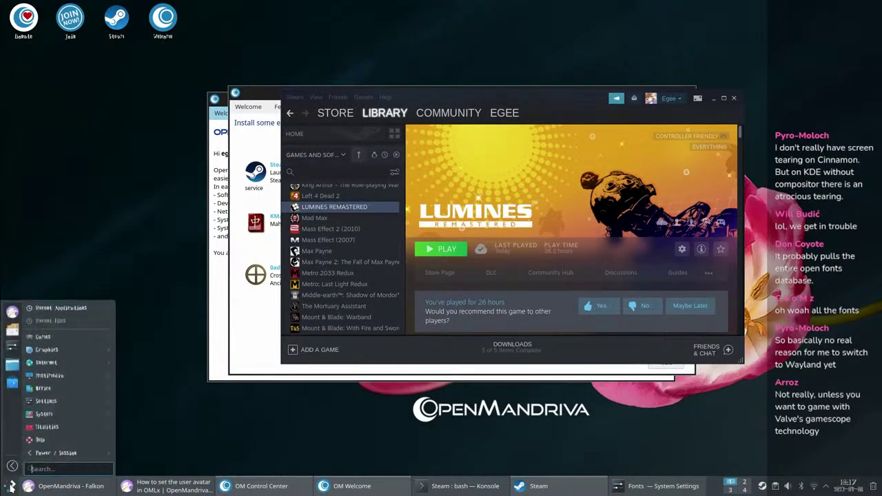
click(12, 363)
drag(483, 70, 489, 38)
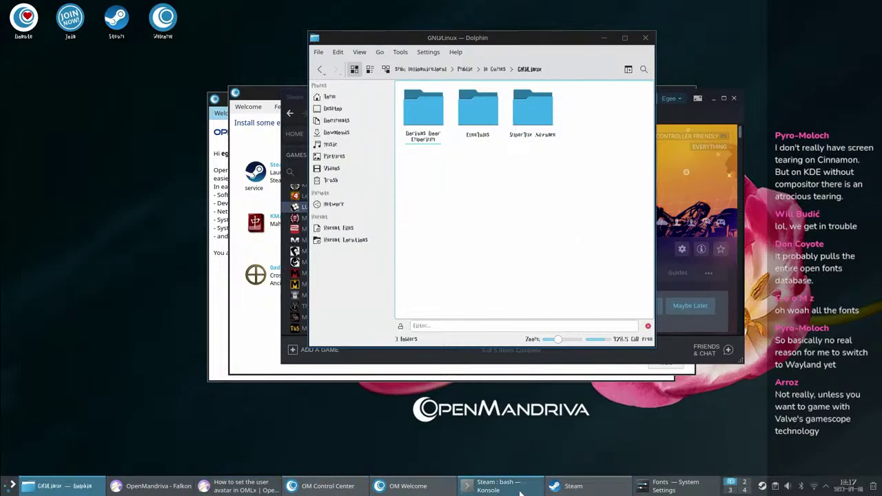
click(329, 486)
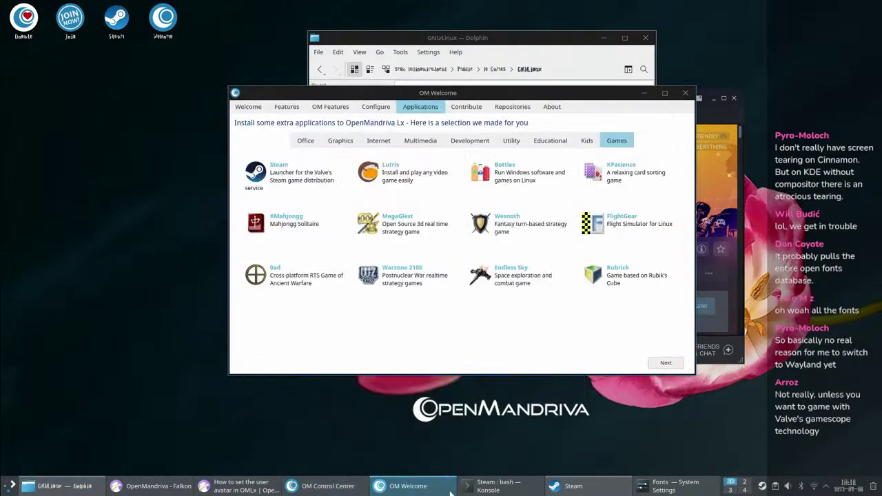
click(663, 486)
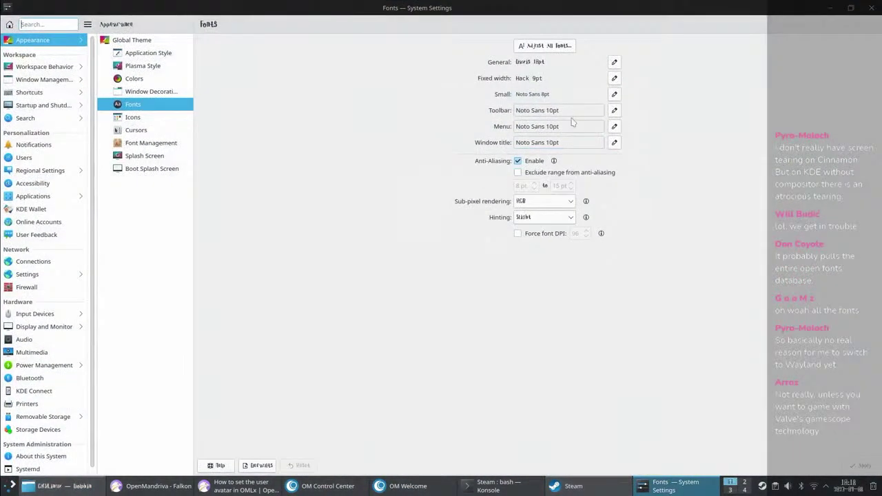
Step: Switch the General font to Carlito Regular 11pt and close System Settings
click(614, 62)
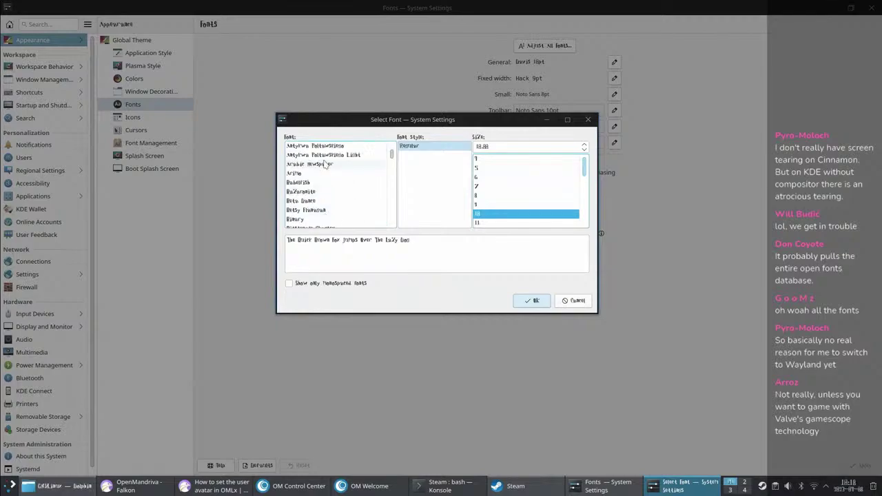
scroll(324, 164, down, 10)
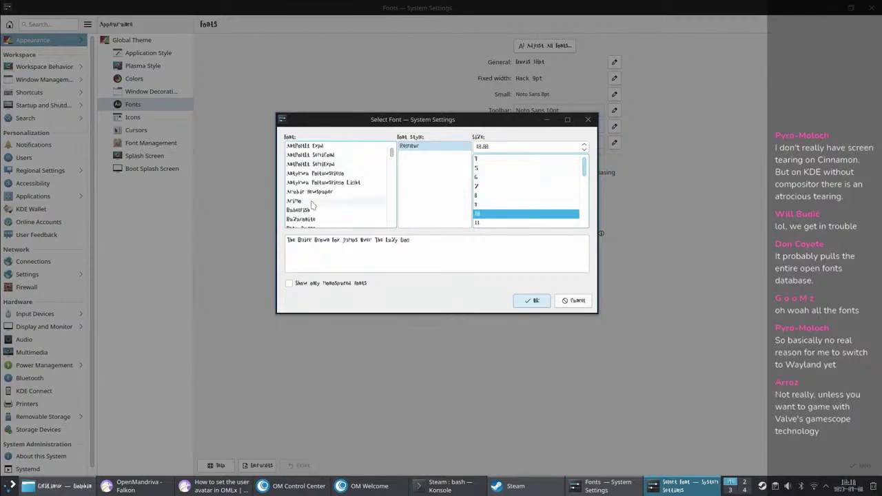
click(306, 192)
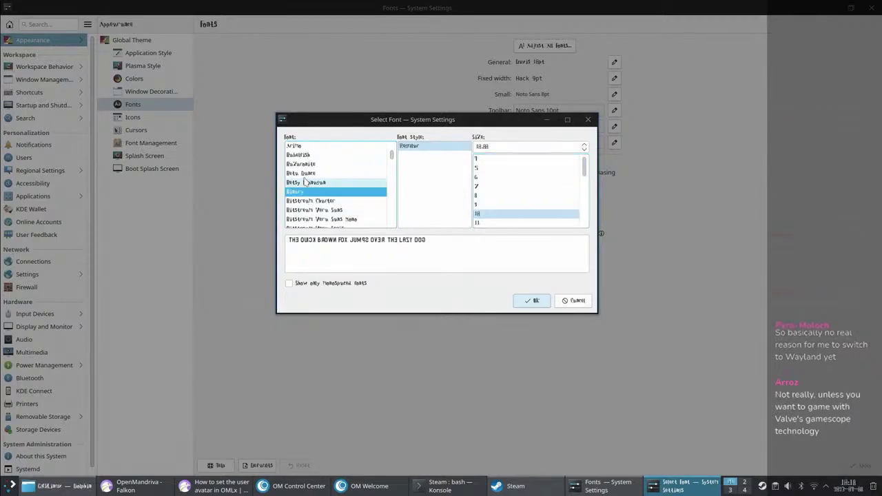
scroll(305, 182, down, 5)
click(303, 195)
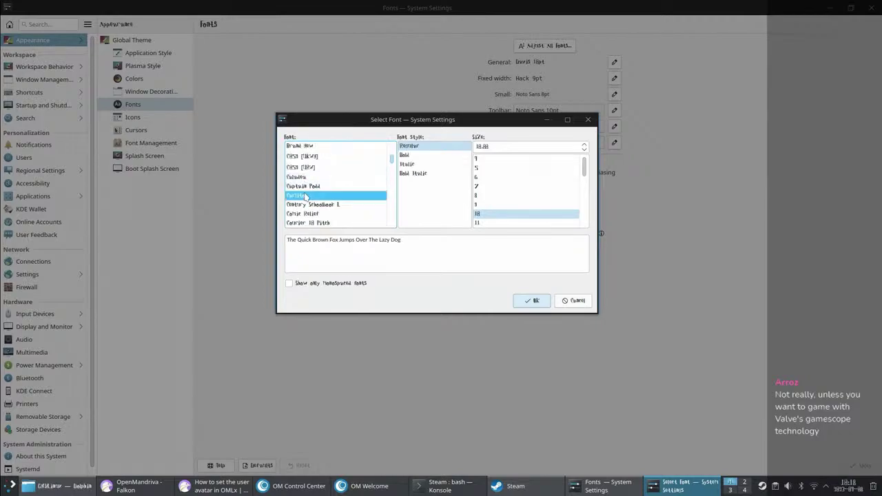
click(427, 145)
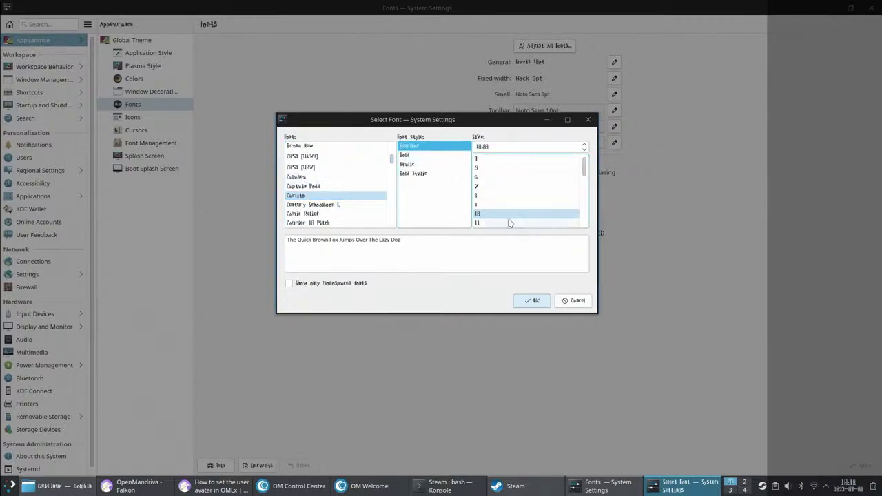
scroll(508, 222, down, 1)
click(485, 196)
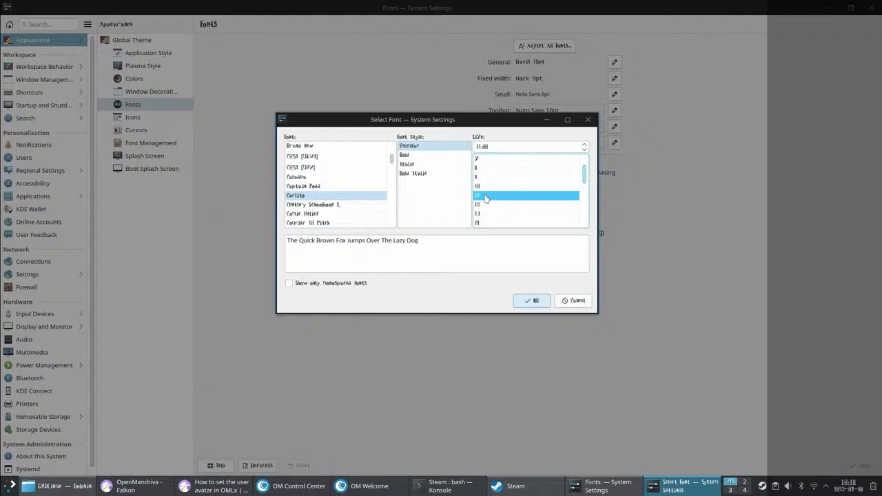
click(537, 302)
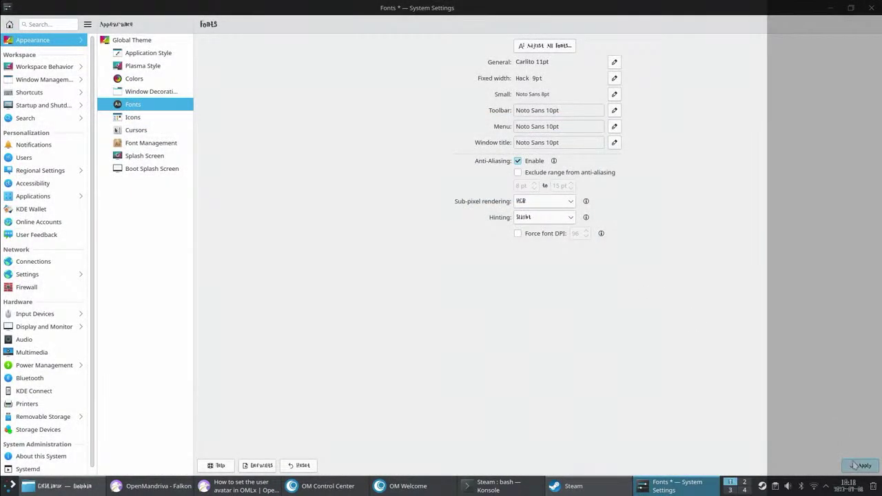
click(870, 8)
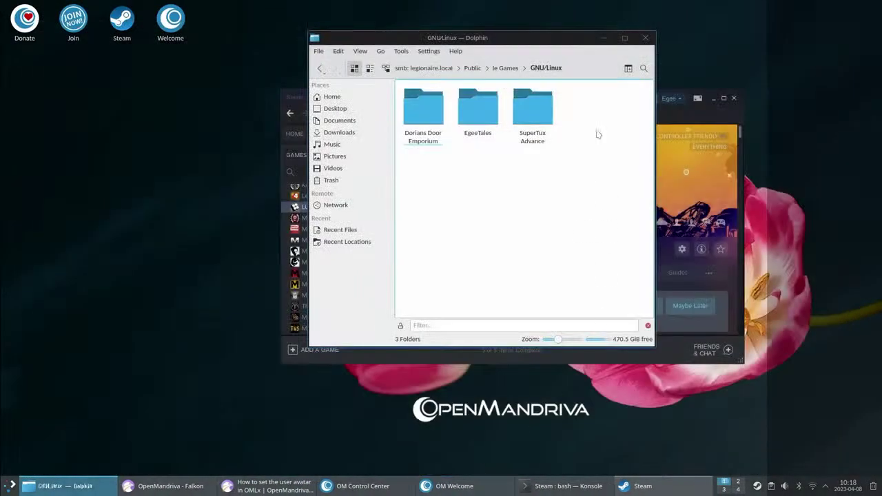
click(644, 39)
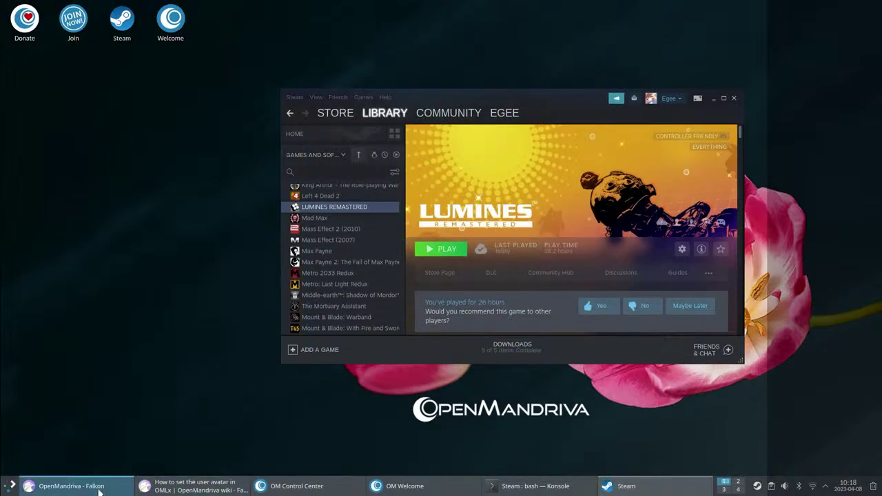
click(10, 486)
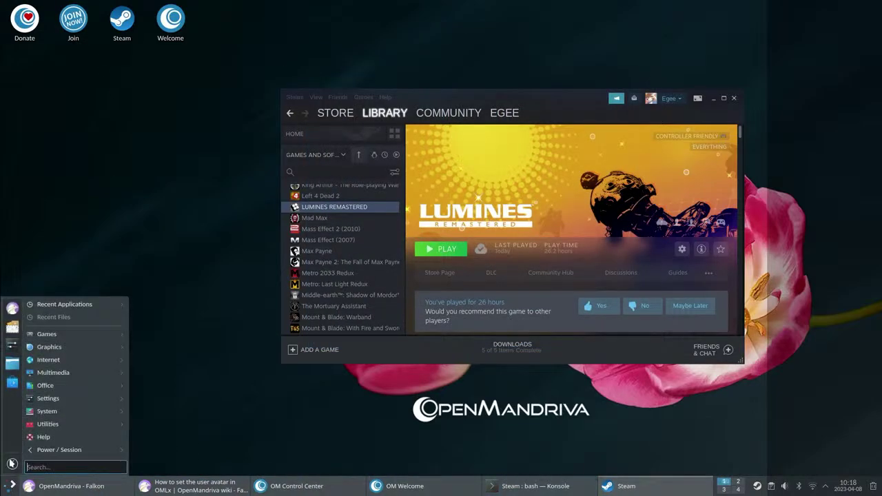
click(13, 363)
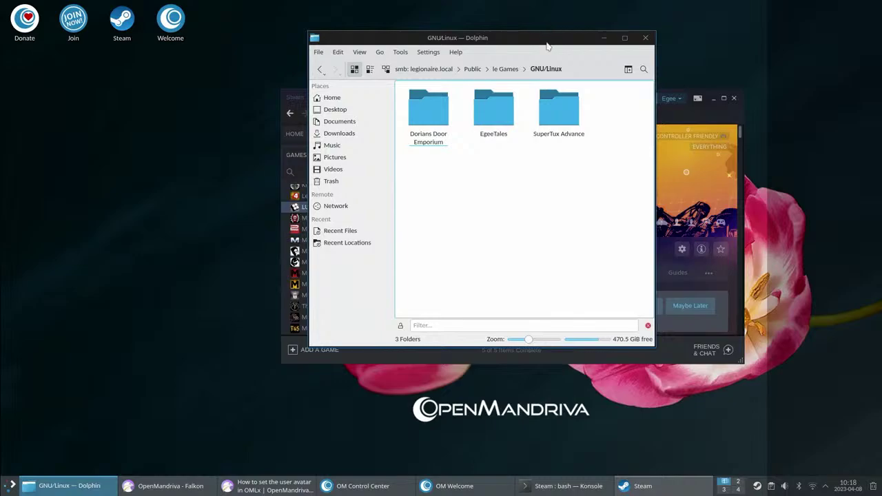
drag(546, 44, 544, 70)
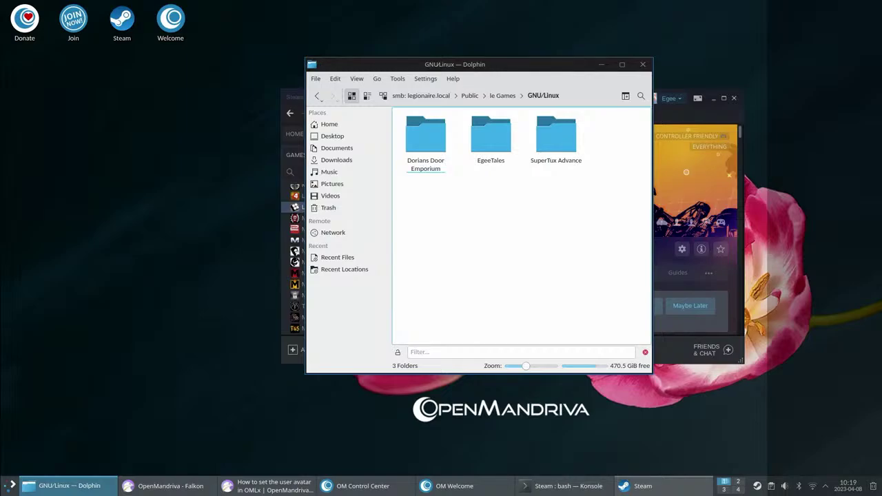
Step: From Public, open DistroDelves-git and its androgee folder, widening the Dolphin window
click(466, 97)
click(487, 137)
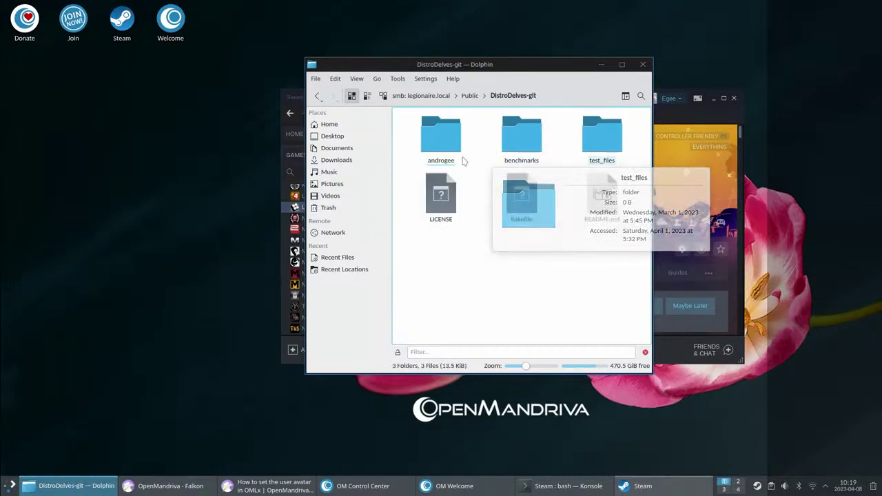
click(434, 154)
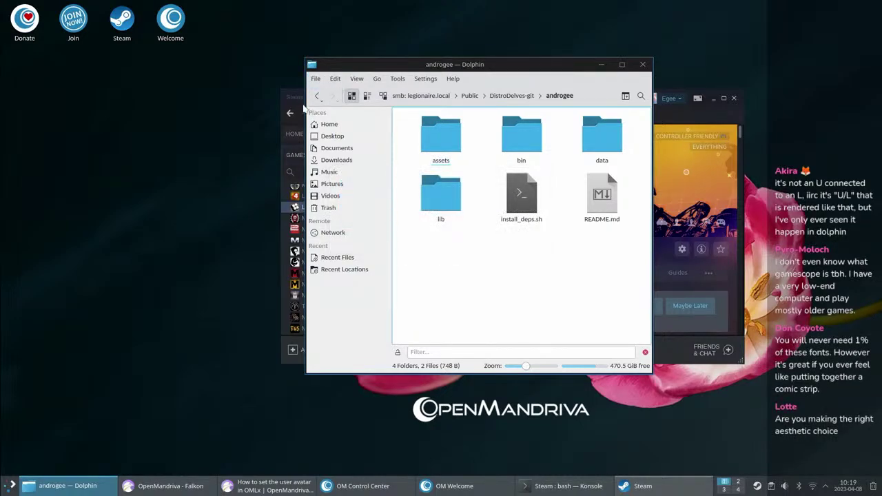
drag(306, 100, 243, 100)
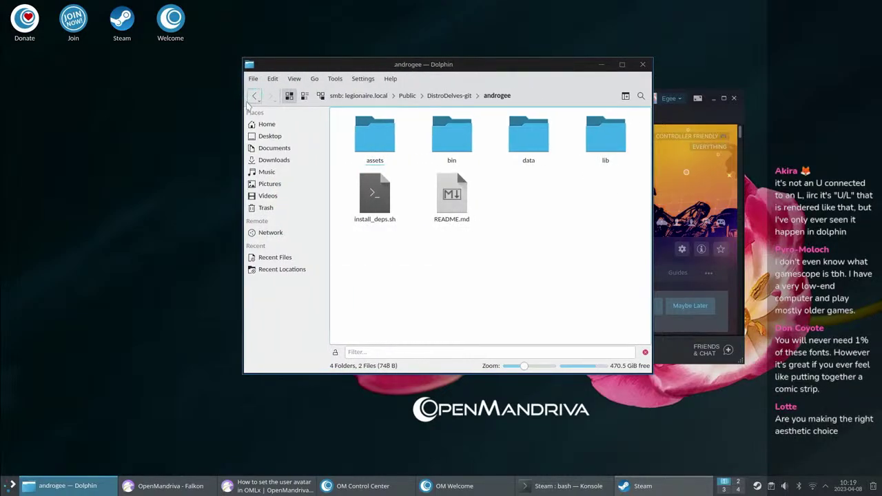
click(254, 96)
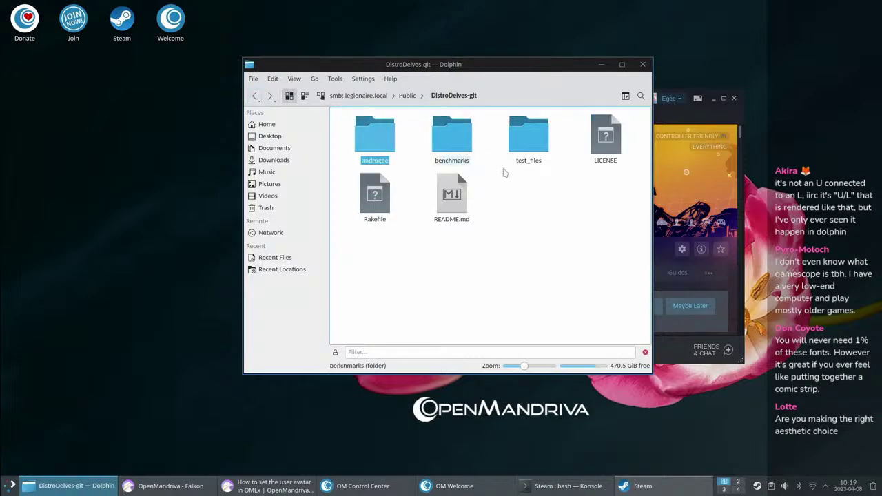
Step: Look inside test_files and its Videos folder, then return to DistroDelves-git
click(535, 141)
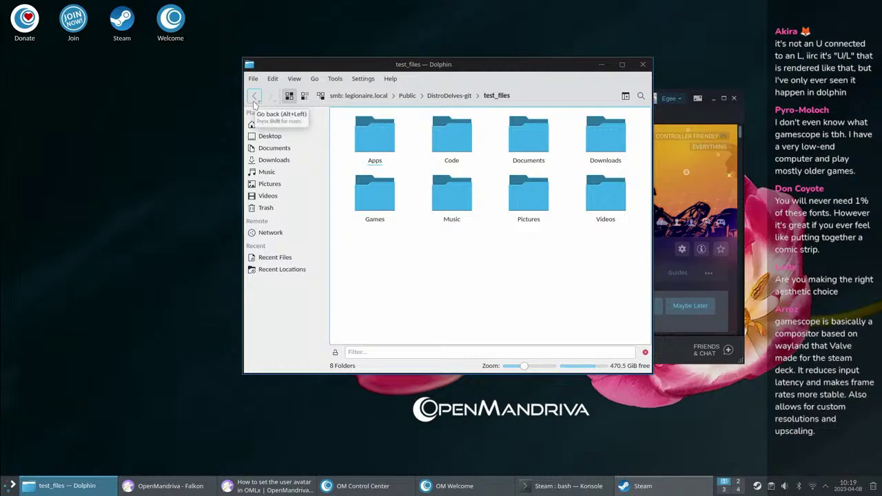
click(607, 205)
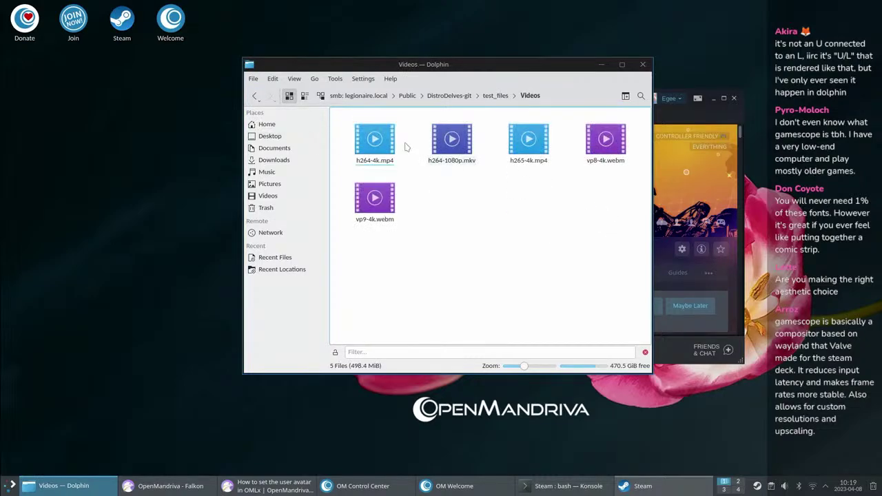
click(254, 95)
click(254, 96)
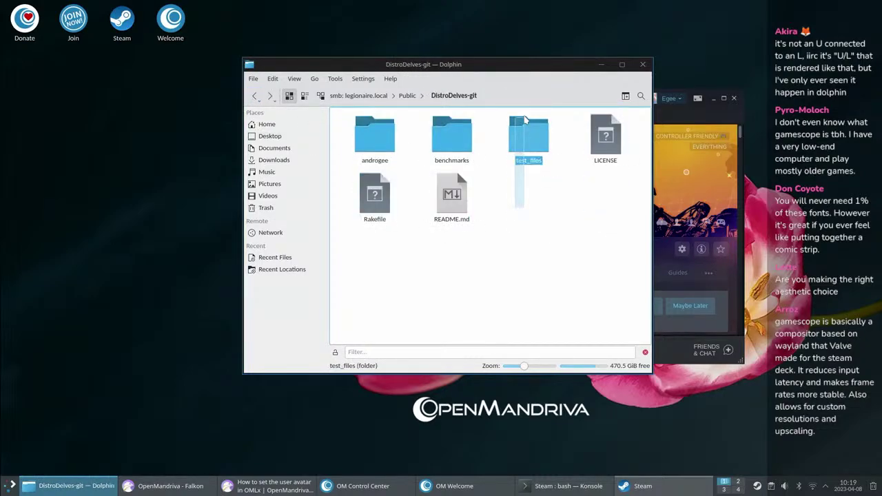
click(272, 125)
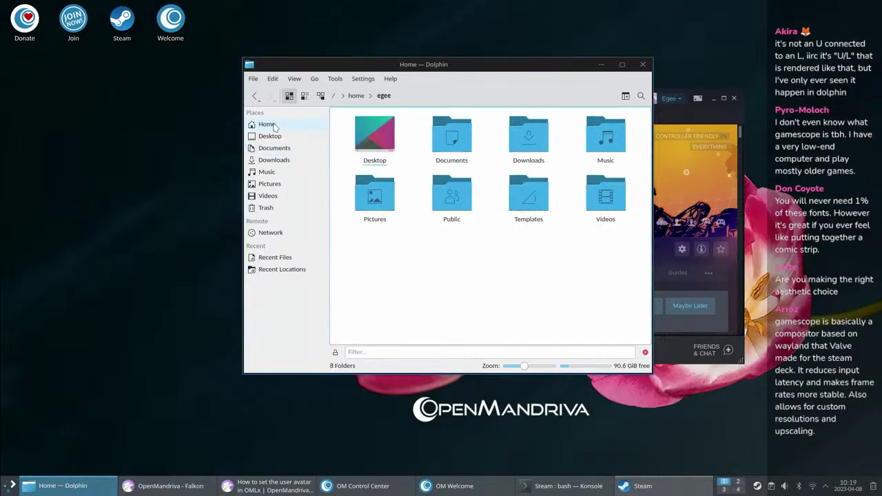
click(254, 96)
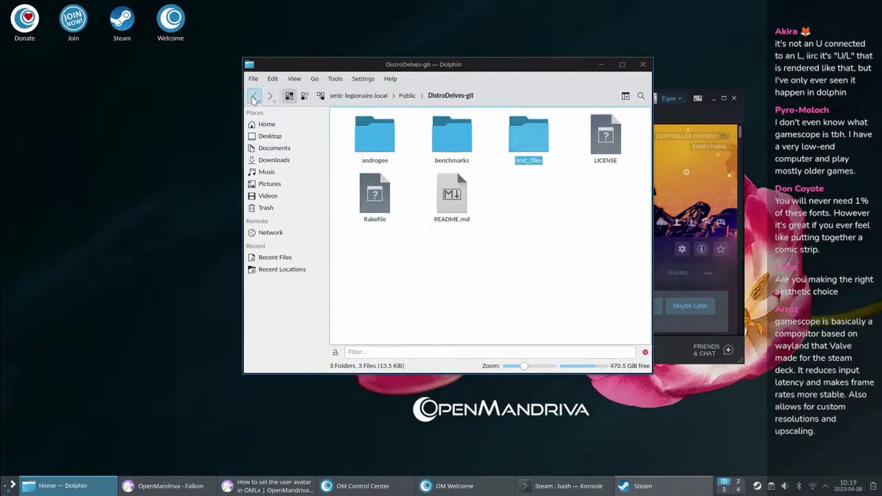
Step: Open the home folder in a second Dolphin window and arrange both windows side by side
right_click(283, 127)
click(305, 144)
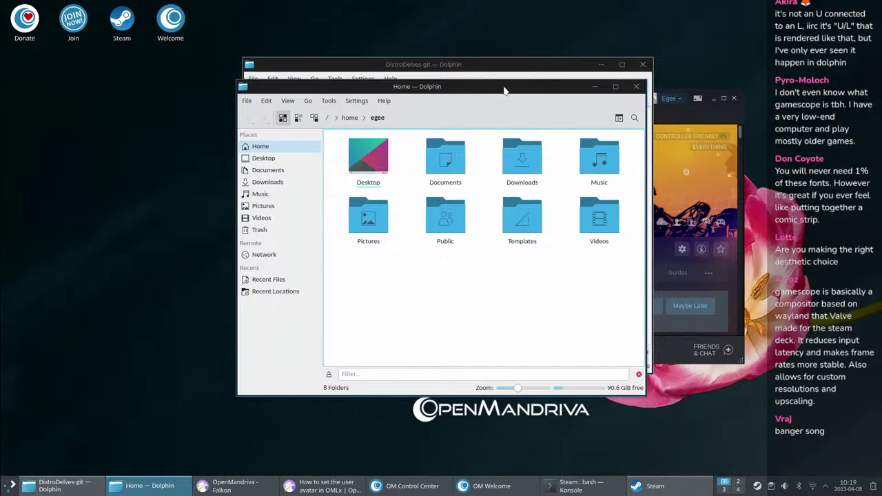
drag(494, 93, 421, 42)
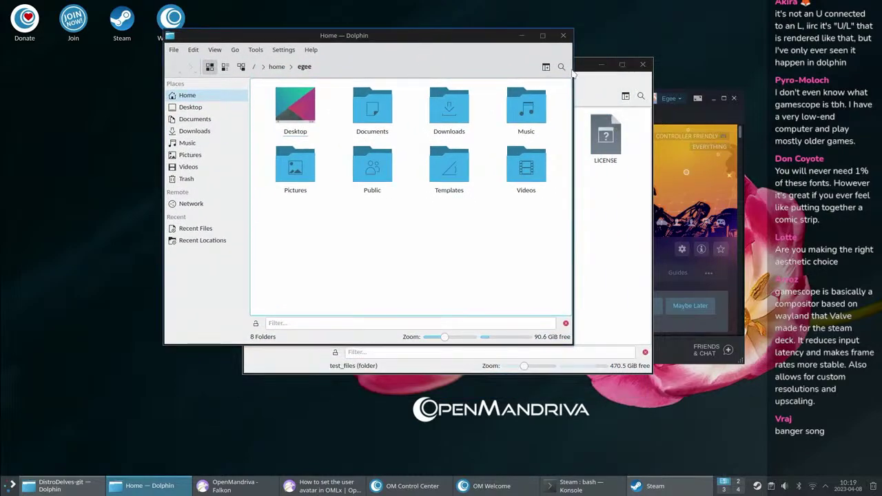
drag(578, 66, 707, 52)
click(298, 242)
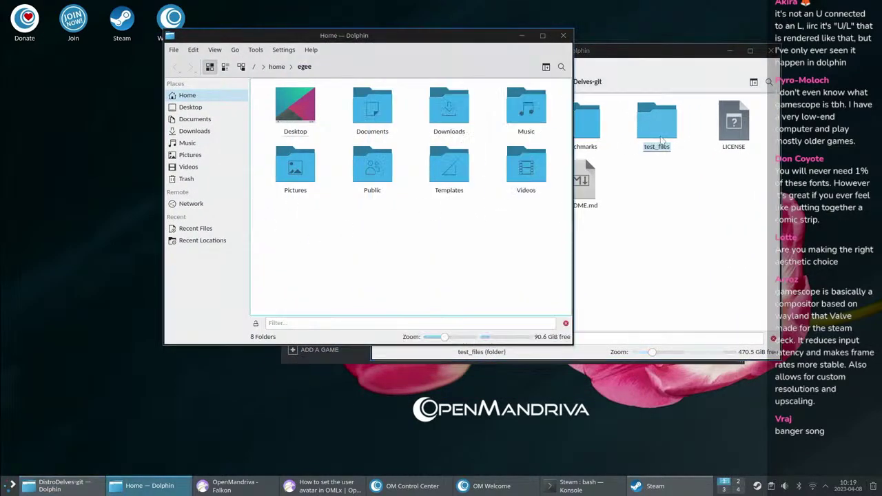
Step: Browse the share's test_files and androgee folders and open install_deps.sh in Kate
double_click(656, 124)
drag(629, 53, 753, 38)
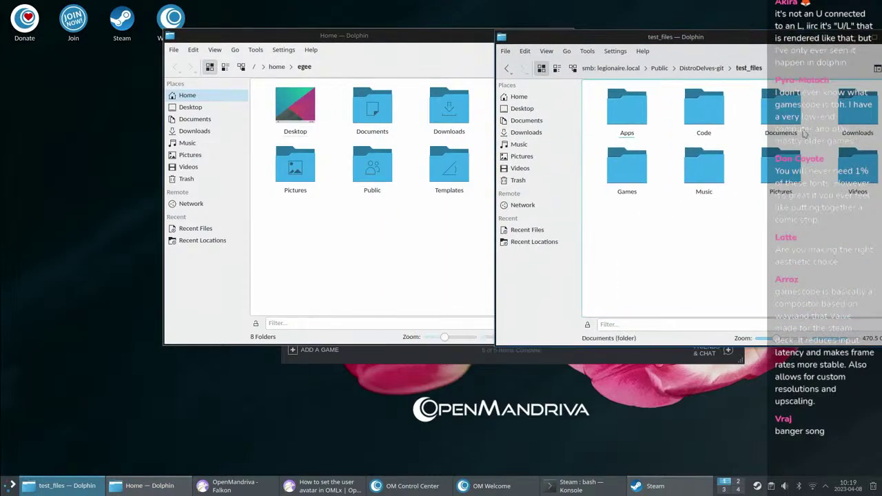
click(506, 68)
double_click(612, 111)
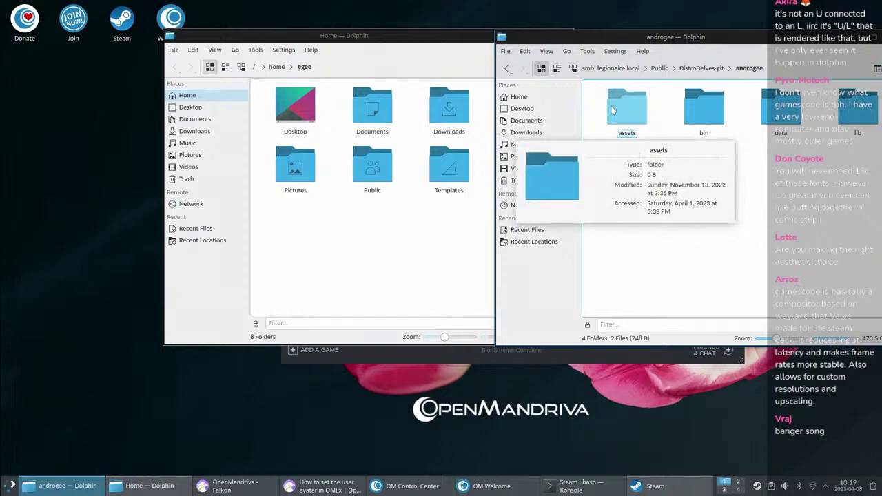
drag(660, 35, 427, 33)
right_click(404, 176)
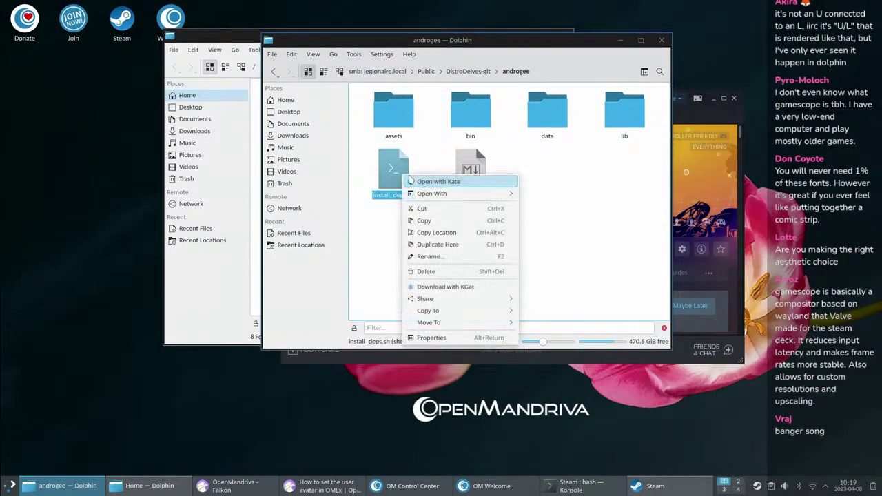
click(430, 180)
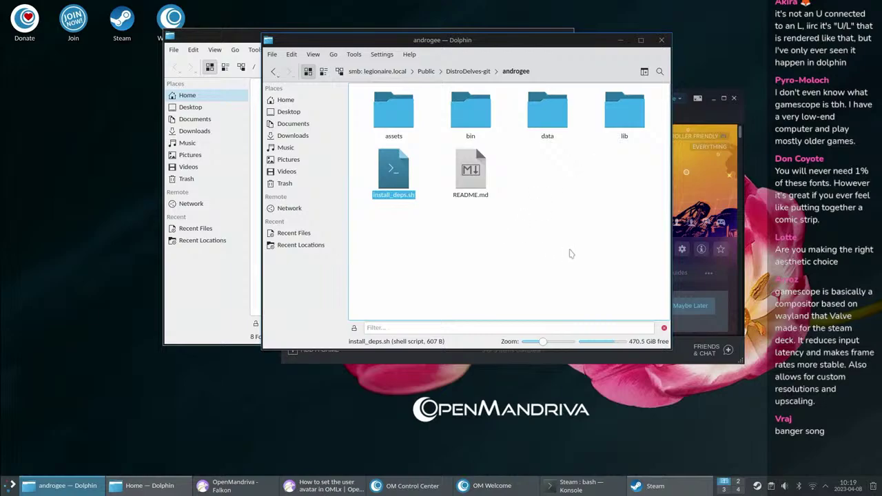
Step: Check the install script in androgee's bin folder in Kate, then switch the window to home
click(562, 201)
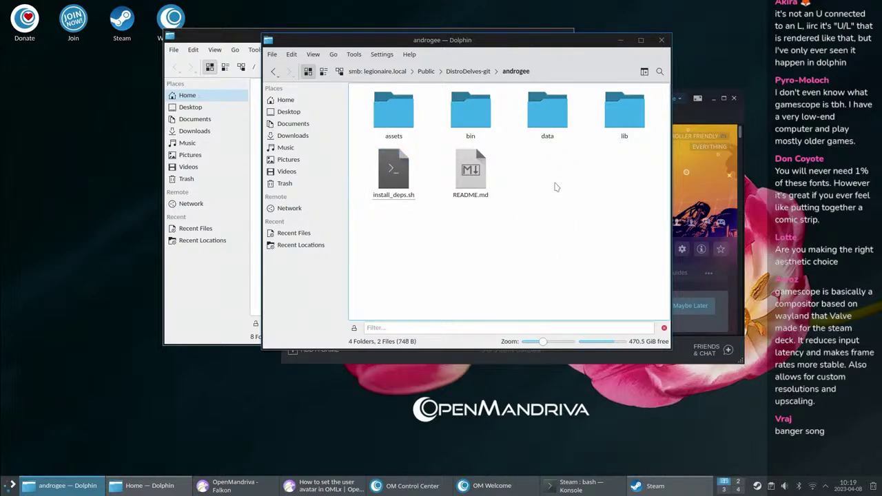
double_click(470, 112)
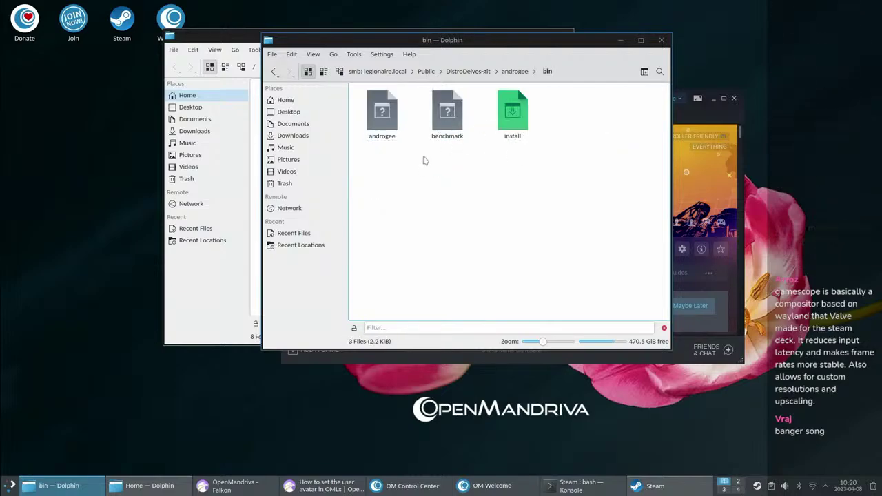
right_click(515, 112)
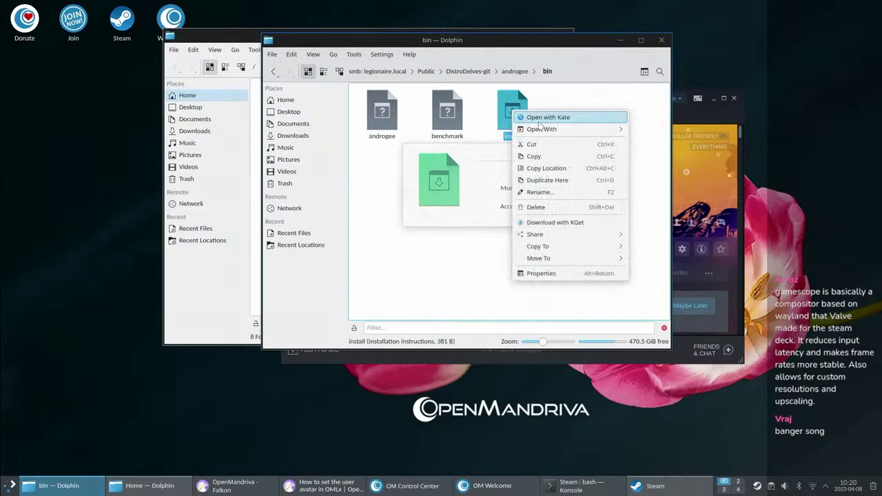
click(541, 120)
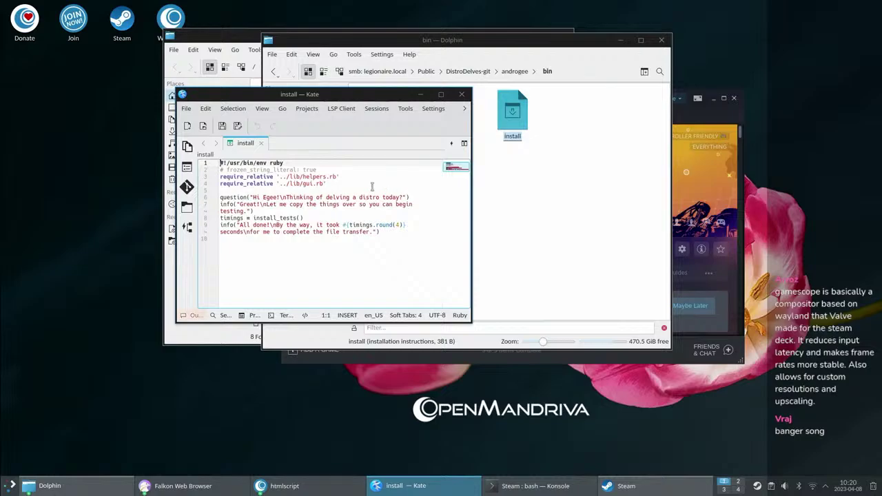
click(461, 94)
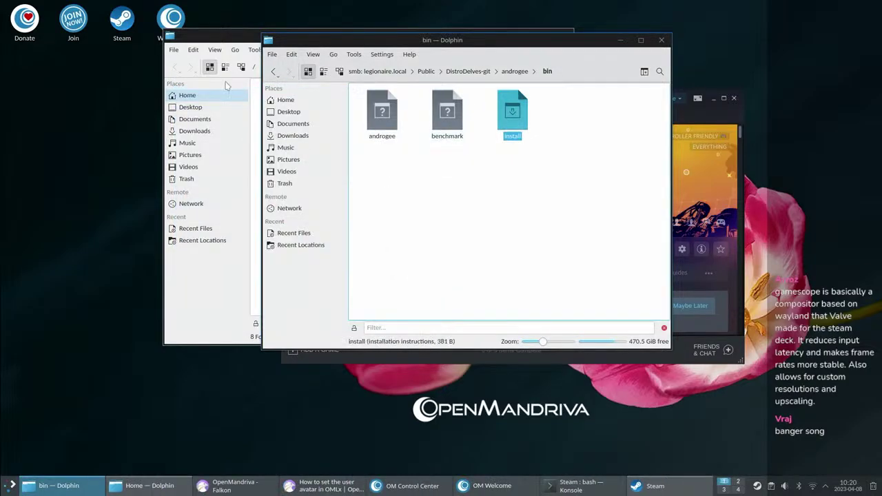
click(268, 74)
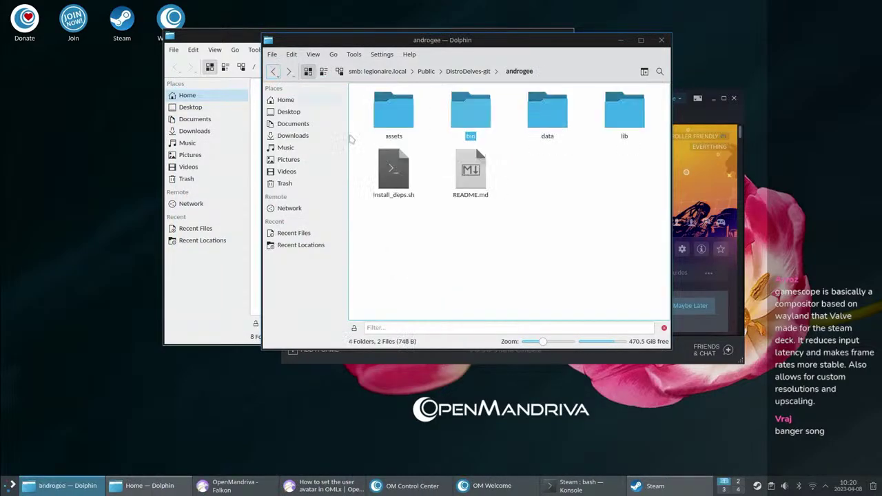
click(270, 73)
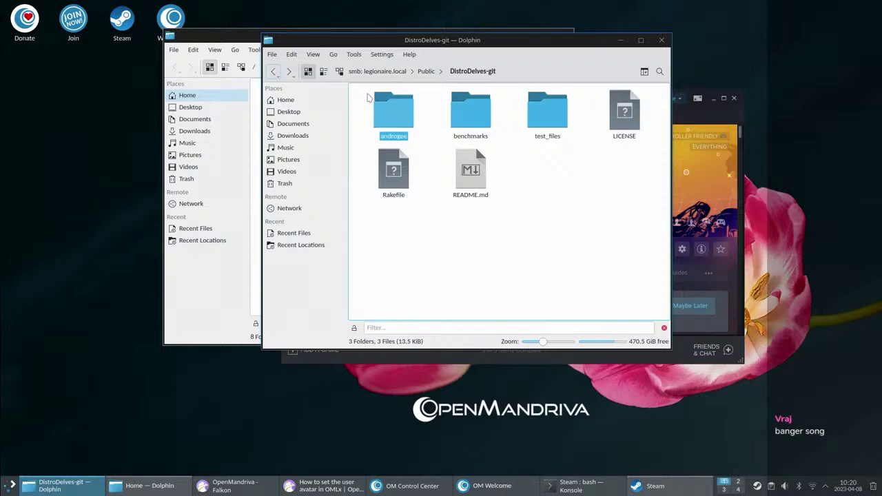
click(283, 100)
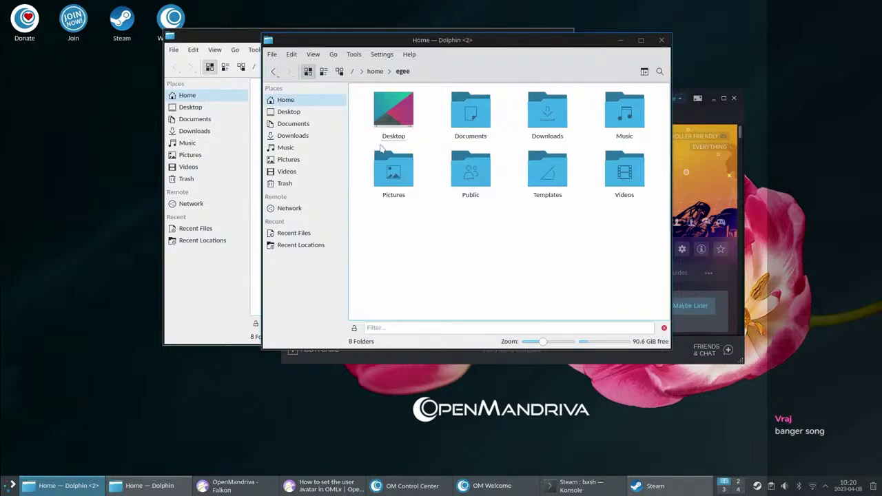
Step: Open the local androgee's install_deps.sh in Kate and select the package manager list on line 3
click(513, 241)
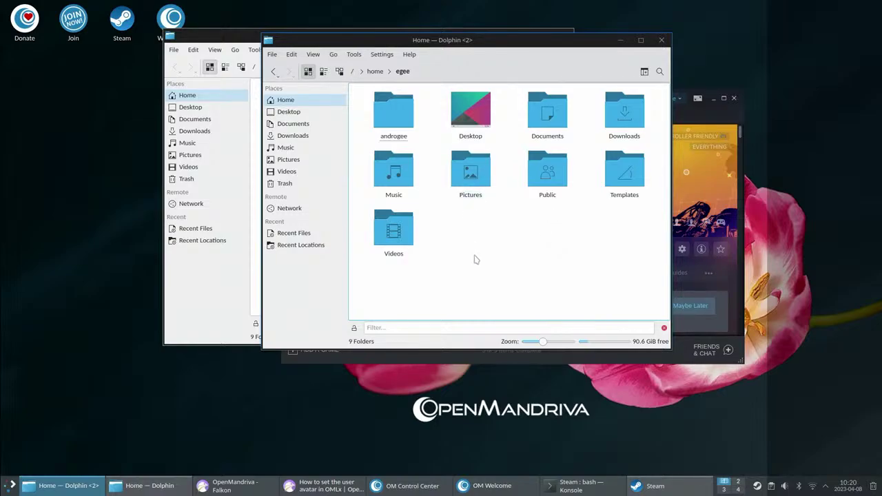
double_click(394, 111)
right_click(526, 225)
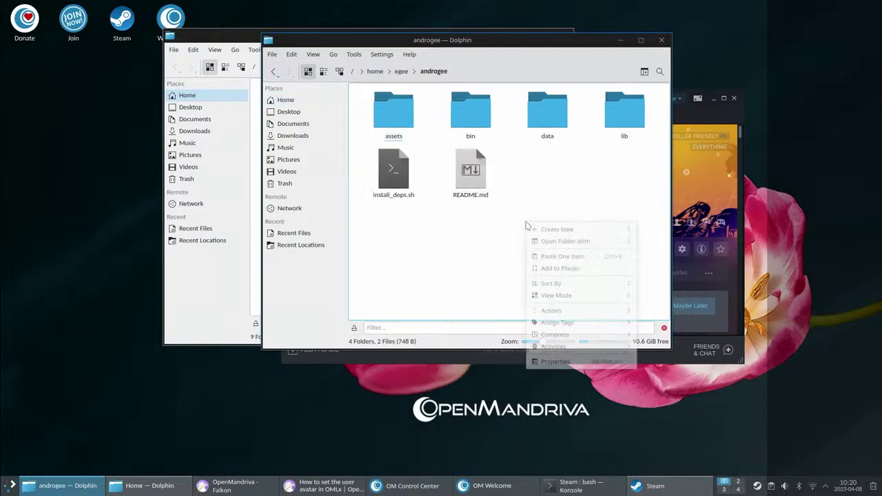
click(404, 208)
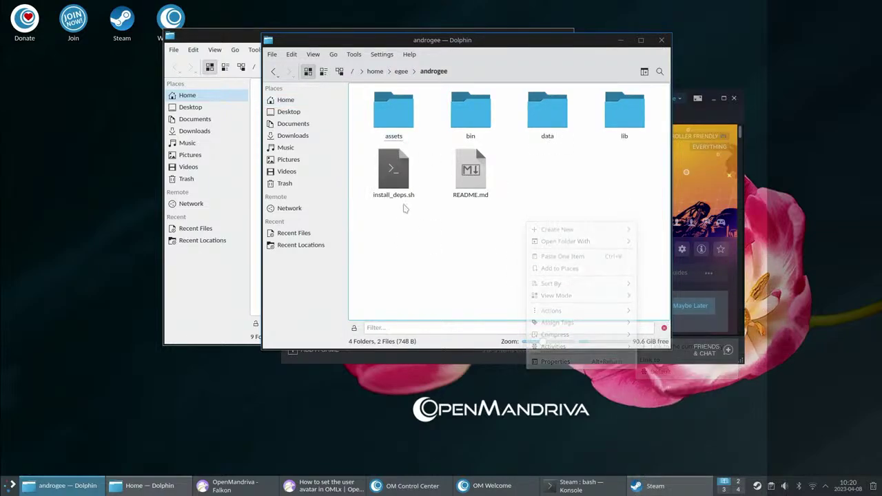
right_click(405, 166)
click(431, 171)
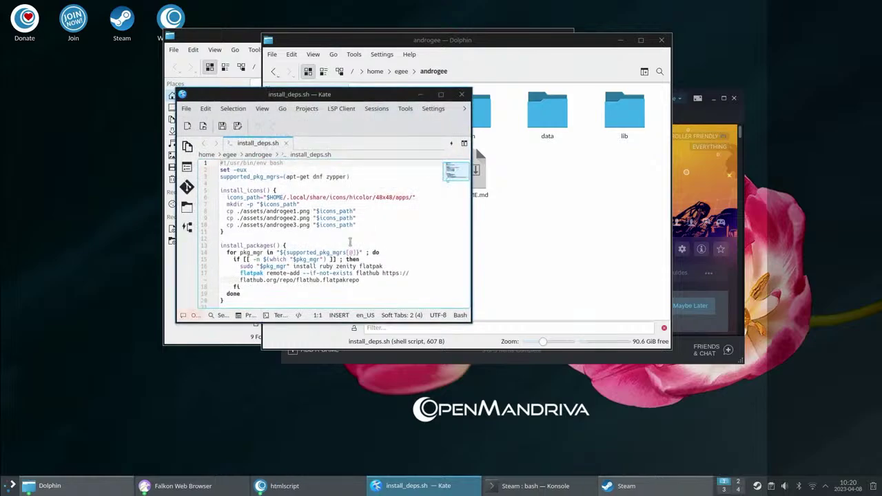
scroll(373, 205, down, 1)
scroll(373, 205, up, 1)
drag(285, 176, 347, 178)
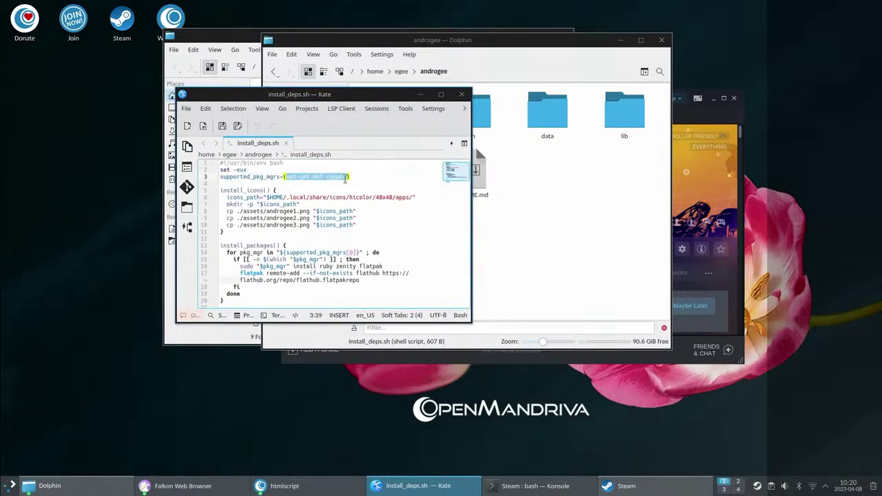
Step: Close install_deps.sh in Kate and open a terminal in the androgee folder
double_click(317, 177)
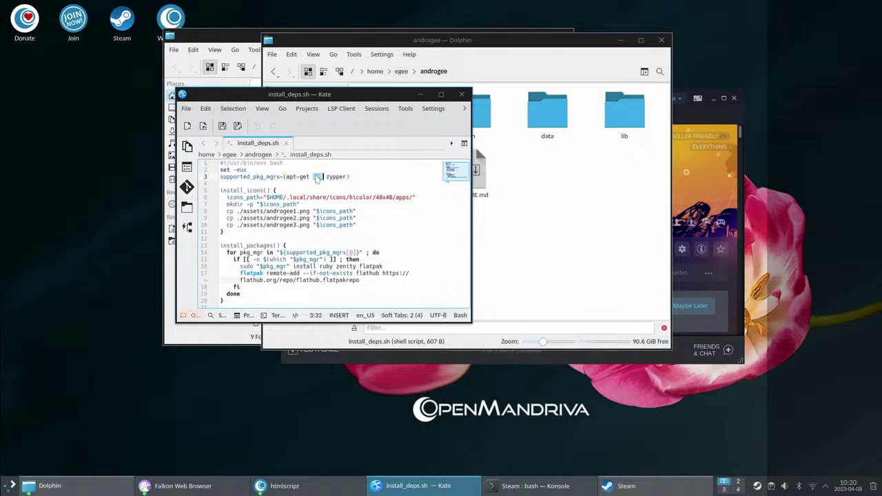
click(462, 95)
right_click(548, 205)
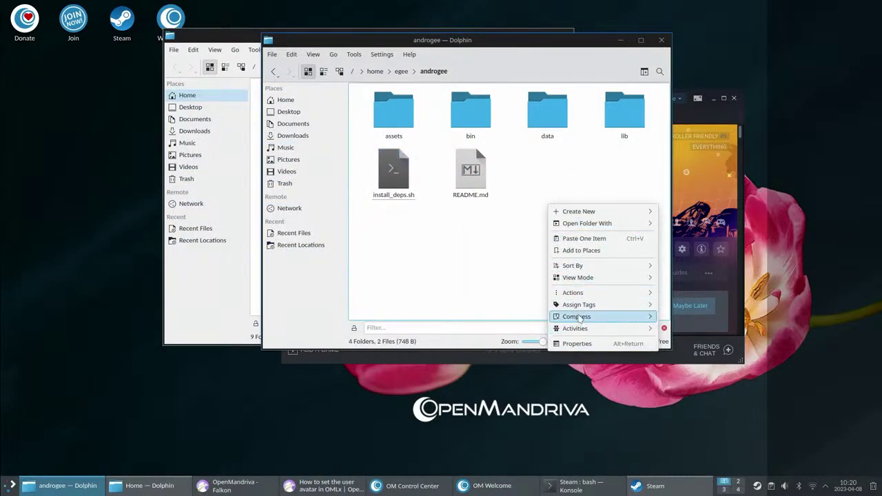
mouse_move(576, 292)
click(771, 293)
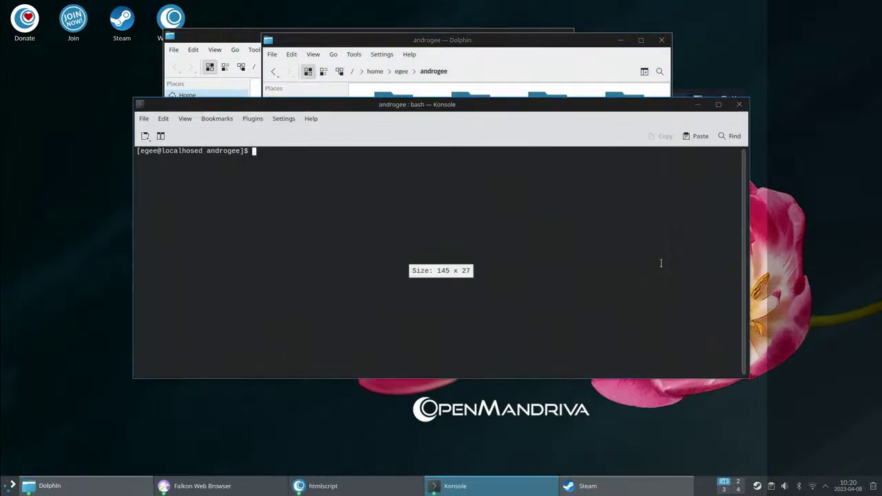
Step: Run bash install_deps.sh, supplying the sudo password and confirming the ruby package install
text(bash install_deps.sh)
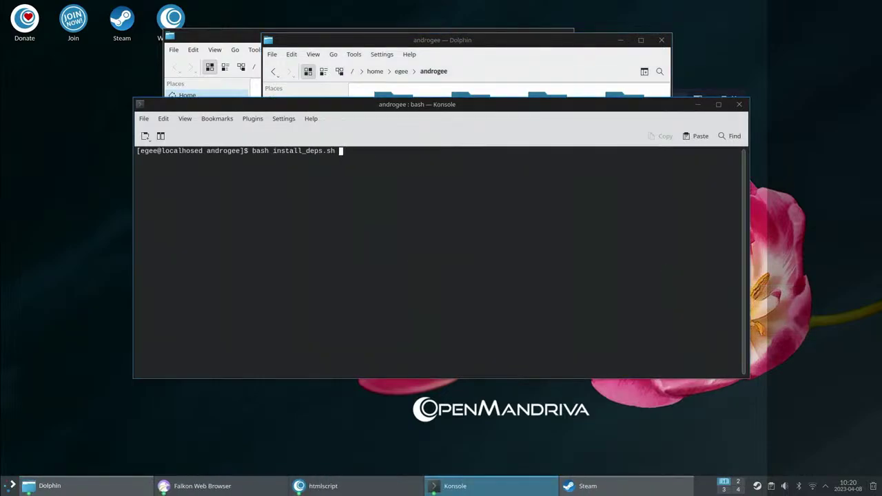
key(Return)
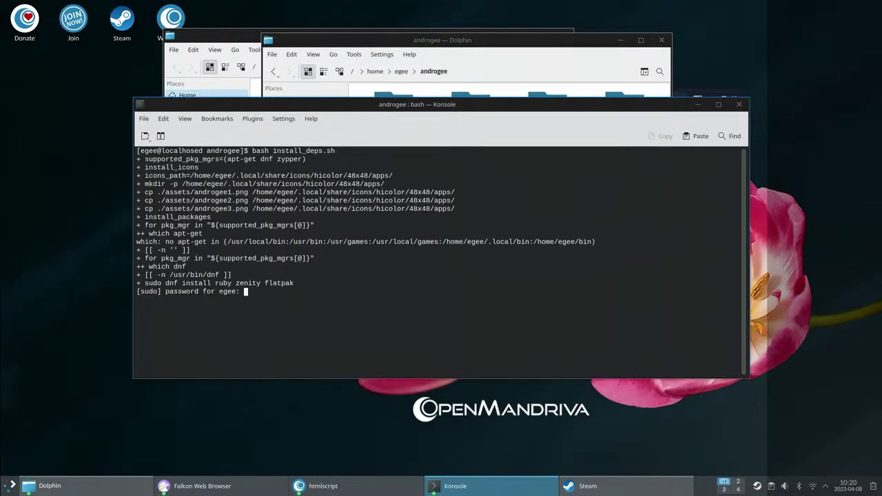
key(Return)
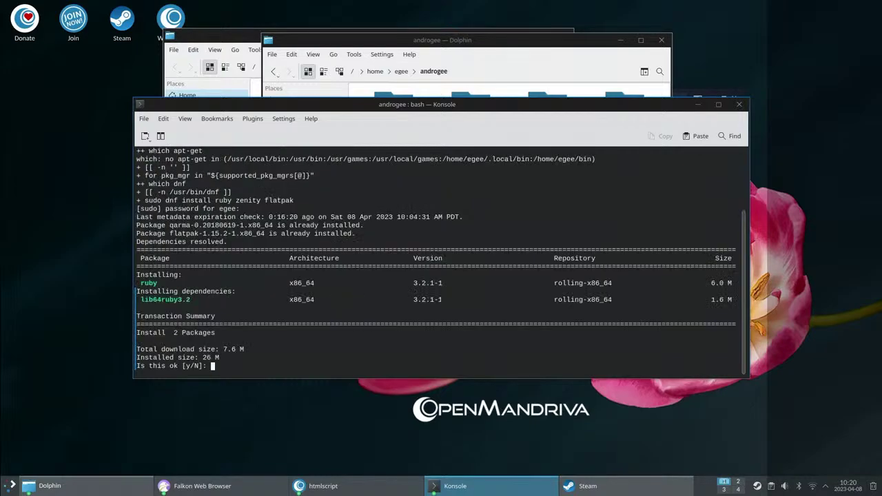
key(Return)
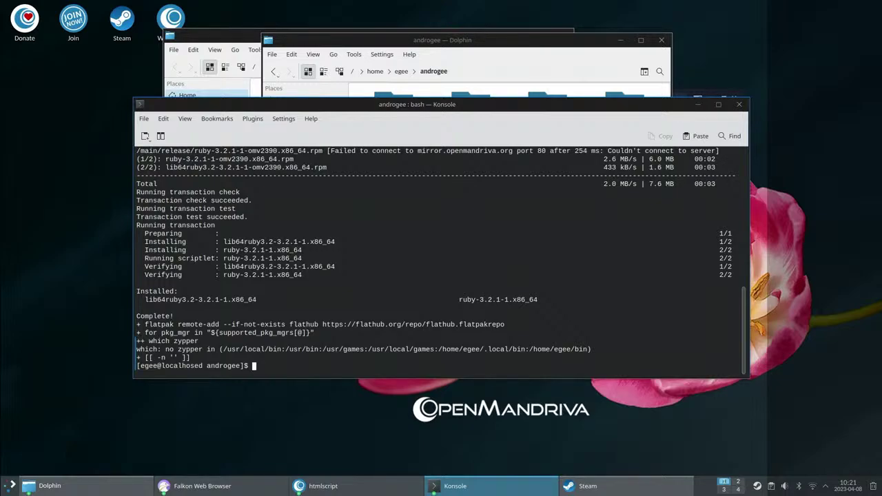
Step: Reopen install_deps.sh in Kate and review its flathub line
click(448, 35)
right_click(397, 183)
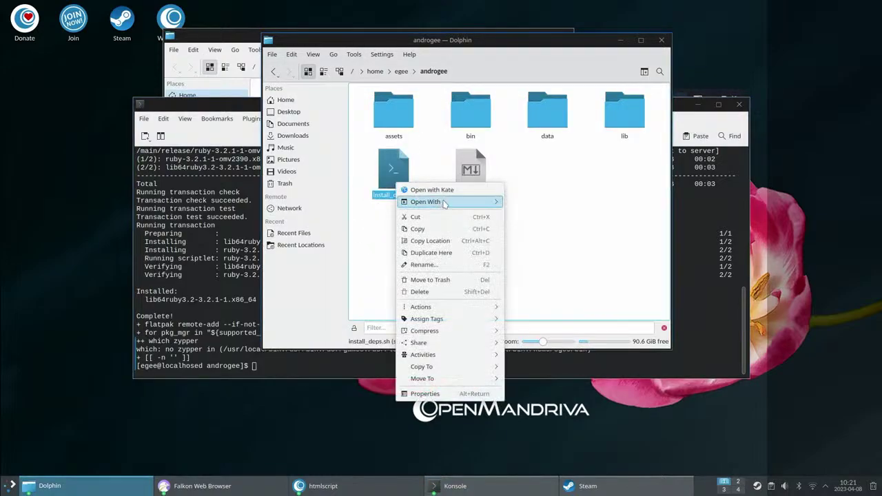
click(432, 190)
scroll(341, 278, down, 1)
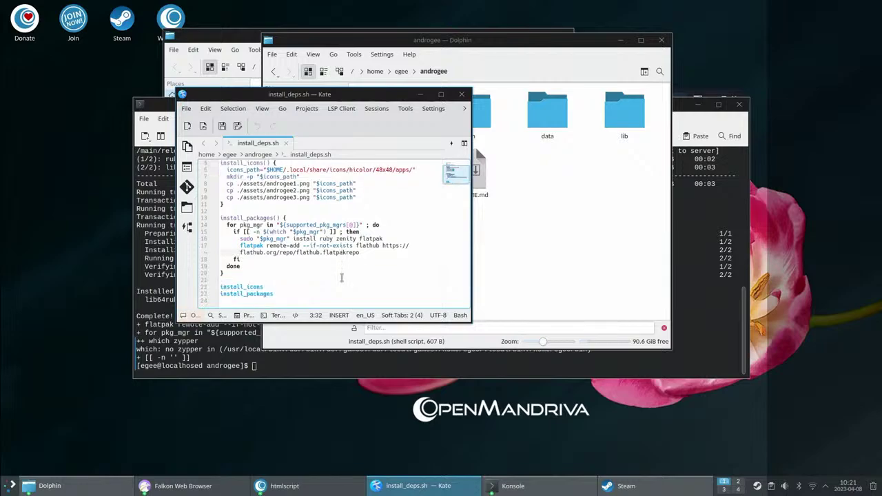
click(361, 252)
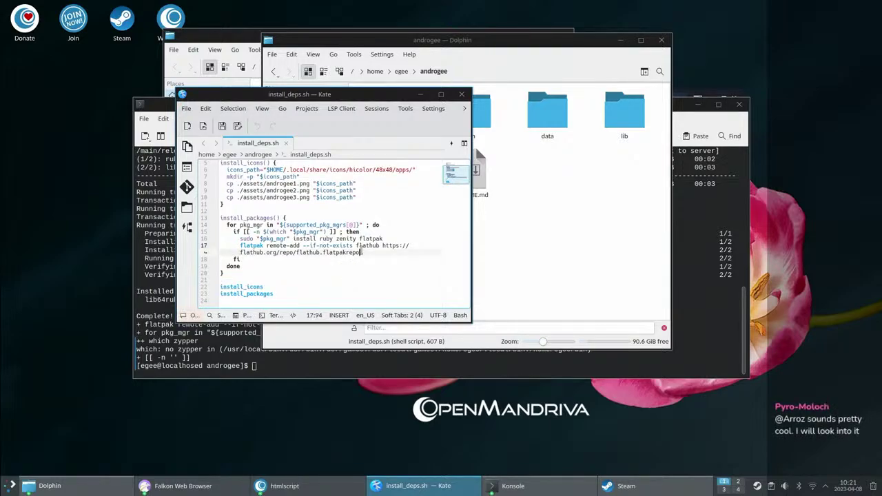
Step: Run zenity --help in Konsole, then clear the terminal
click(312, 352)
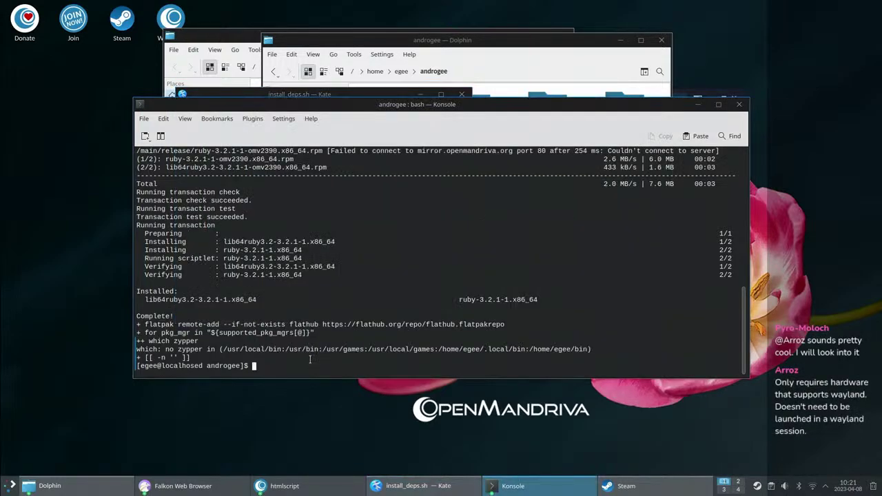
text(zenity --help)
key(Return)
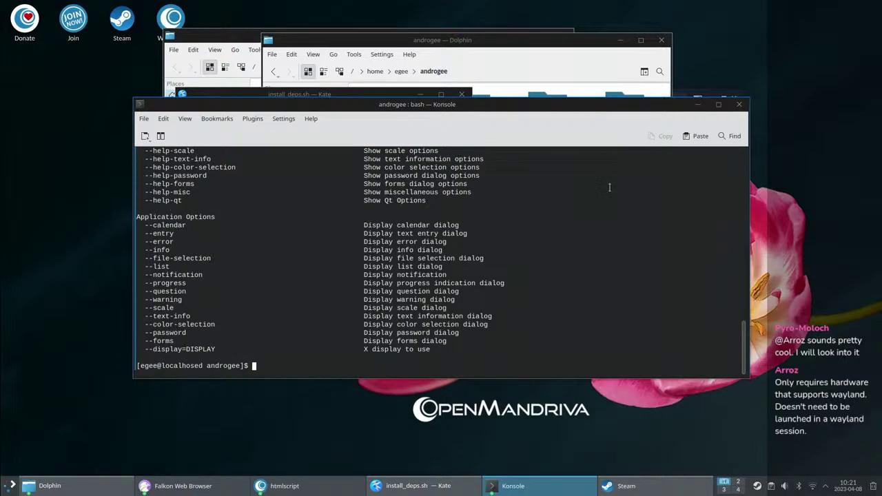
text(clear)
key(Return)
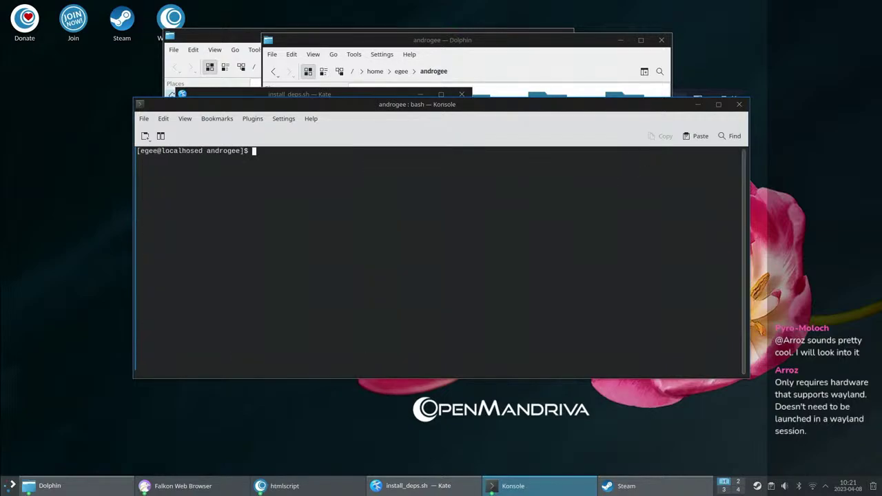
Step: List the contents of bin/ and then bin/install
text(ls bin/)
key(Return)
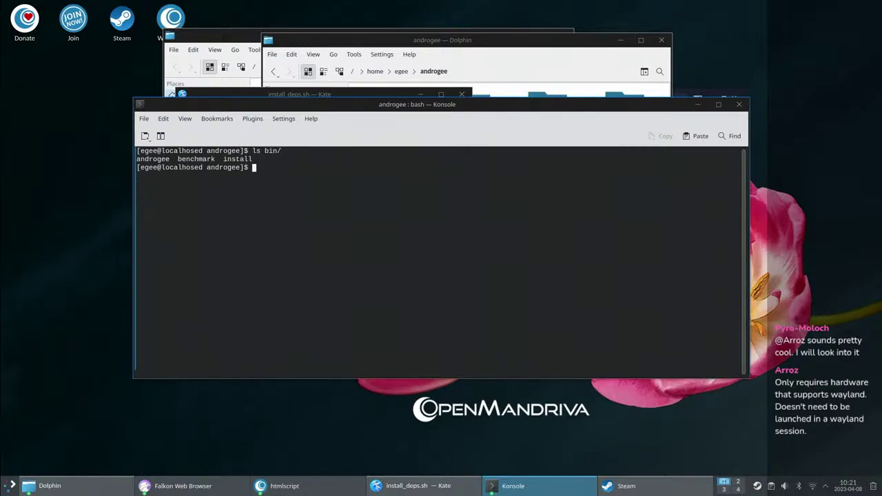
key(Up)
text(install)
key(Return)
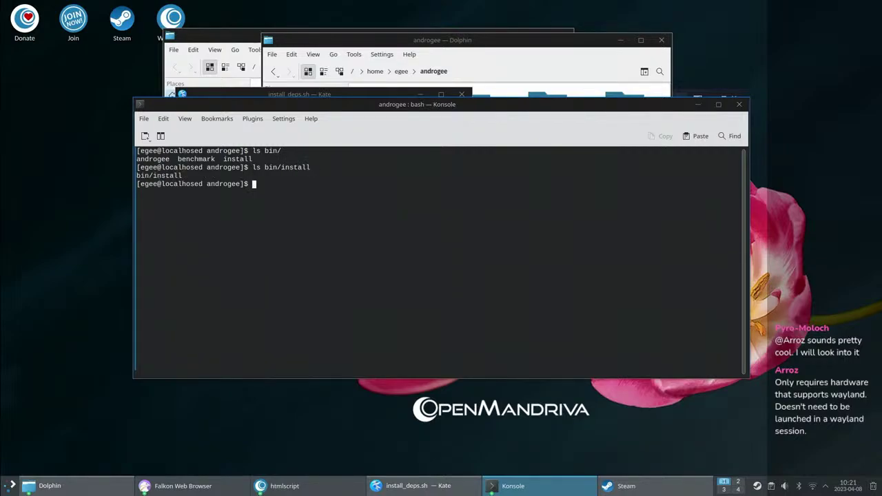
Step: Try running ./bin/install directly, which is refused permission
key(Up)
key(Left)
key(Left)
key(Left)
key(Left)
key(Left)
key(Left)
key(Left)
key(BackSpace)
key(BackSpace)
key(BackSpace)
text(./)
key(Return)
Step: Make bin/install and bin/androgee executable with chmod +x and rerun the install script
text(chmod +x)
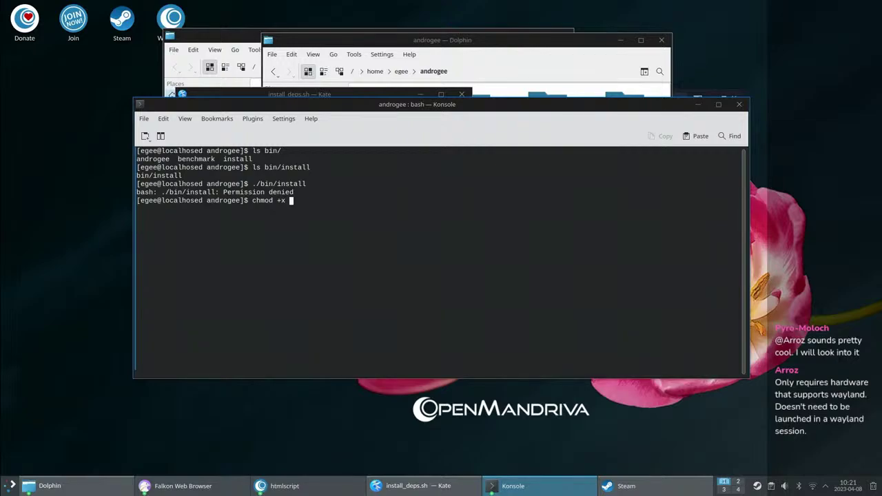
text( bin/install)
key(Return)
key(Up)
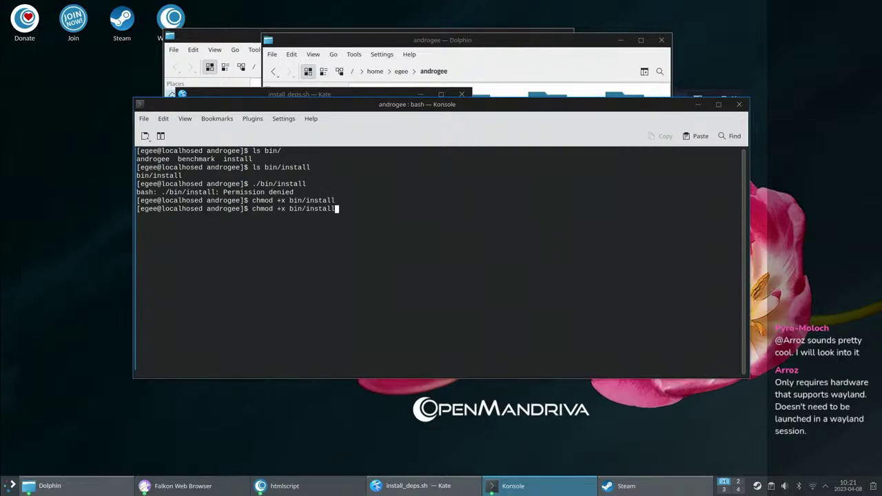
key(BackSpace)
key(BackSpace)
key(BackSpace)
key(BackSpace)
key(BackSpace)
key(BackSpace)
key(BackSpace)
text(a)
key(Tab)
key(Return)
key(Up)
key(Up)
key(Up)
key(Return)
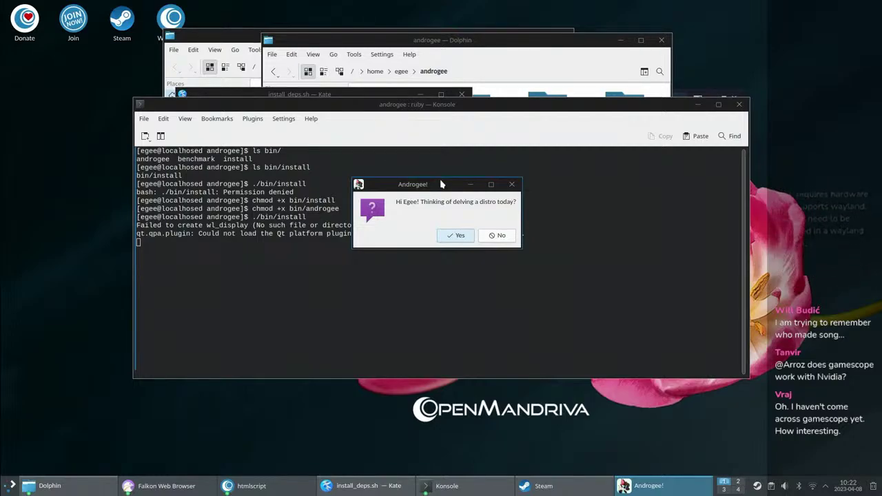
Step: Answer Yes to Androgee's distro-delving question and OK the copy-over message, then bring Dolphin forward
click(457, 235)
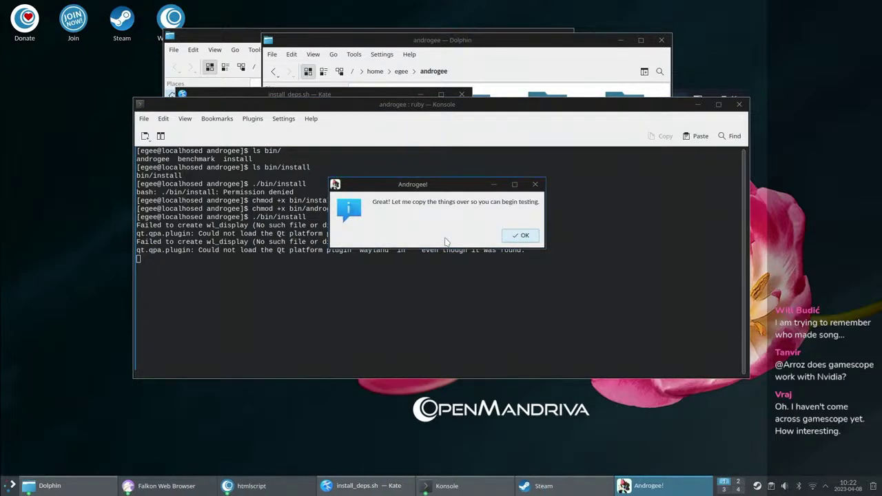
click(520, 237)
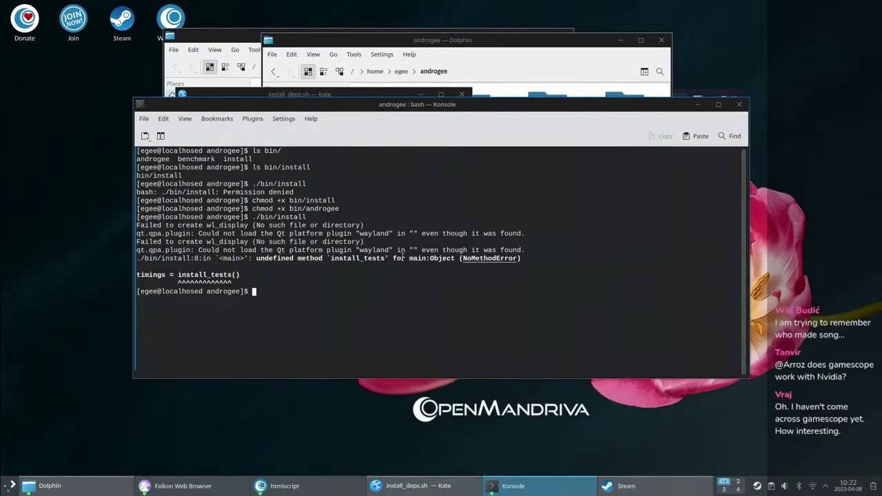
click(441, 47)
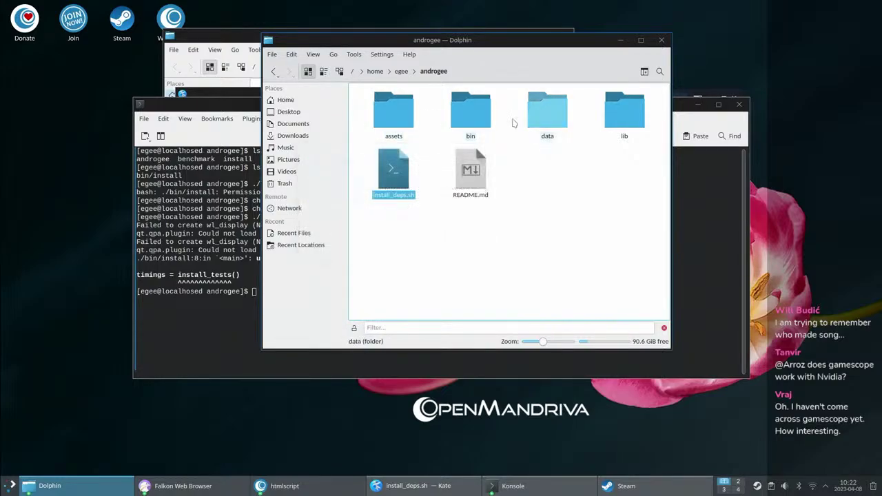
Step: Open bin/install in Kate, inspect the install_tests call on line 8, then close and minimize Kate
click(470, 114)
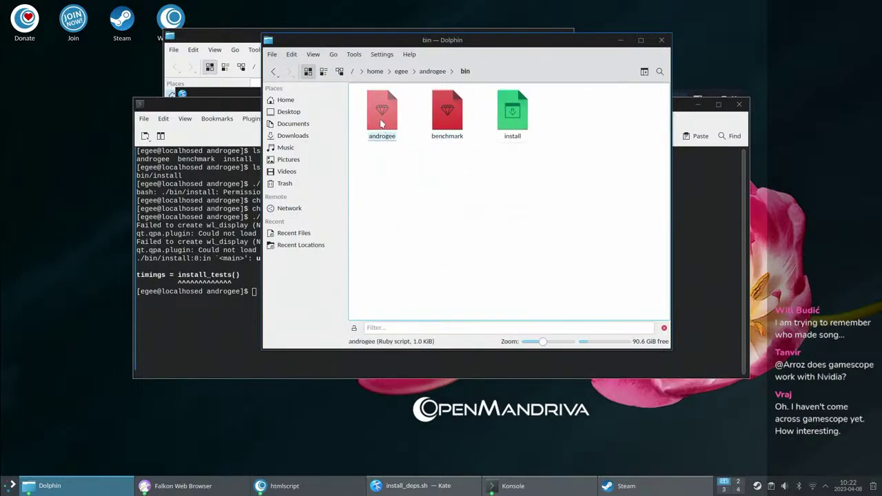
right_click(510, 122)
click(528, 131)
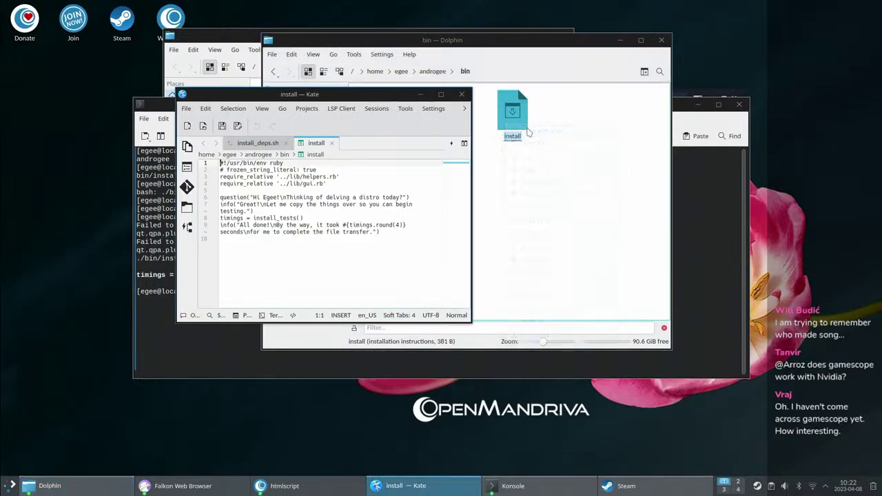
click(312, 219)
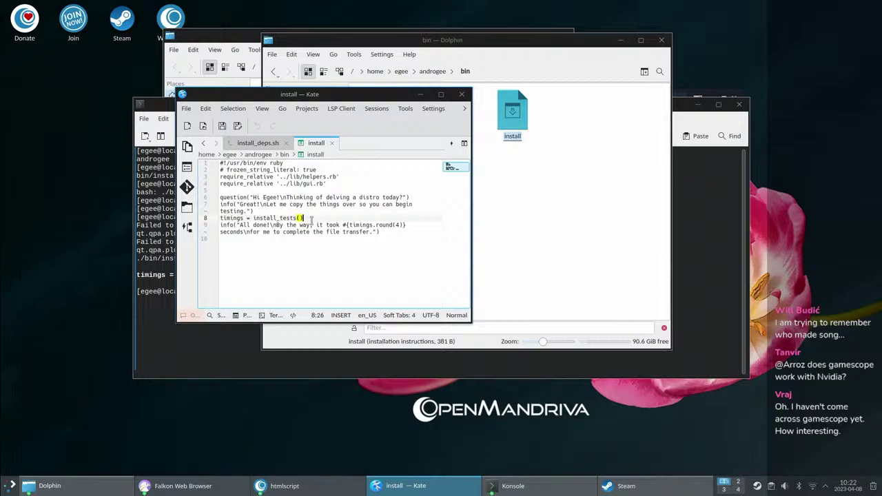
click(331, 143)
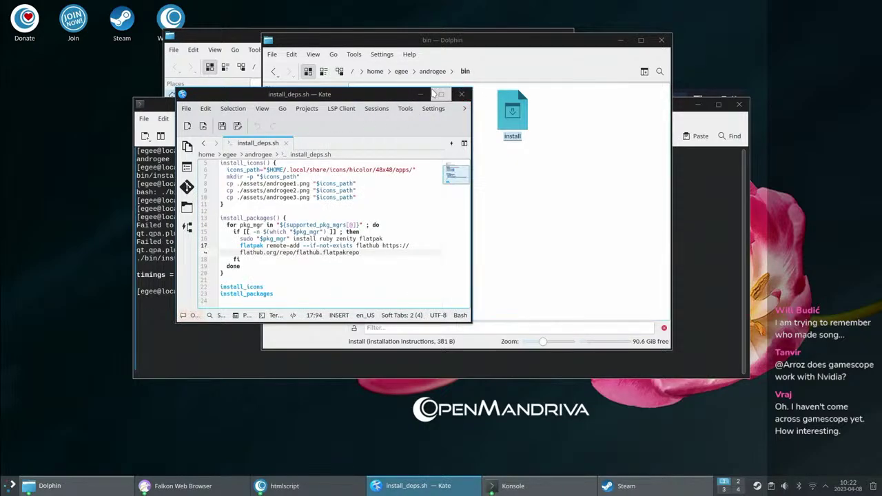
click(432, 93)
Step: Run ./bin/androgee, enlarge and cancel its benchmark picker, then return to Dolphin's bin folder
click(247, 241)
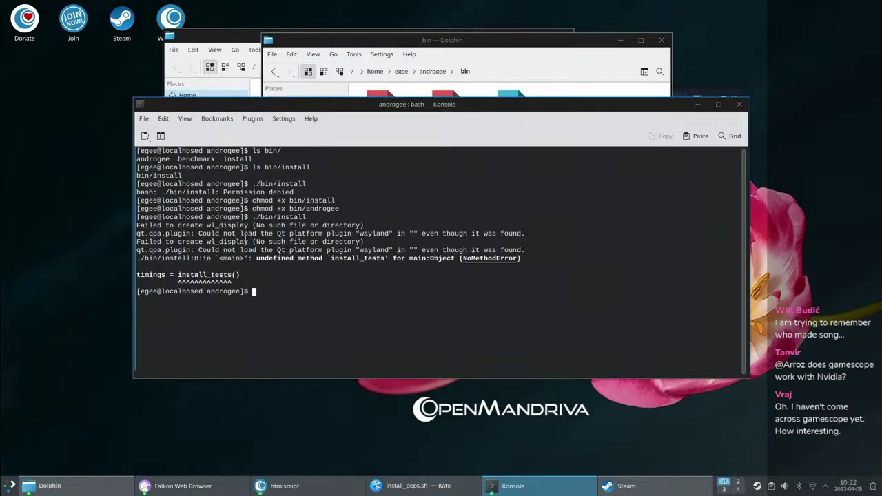
key(Up)
key(BackSpace)
key(BackSpace)
key(BackSpace)
key(BackSpace)
key(BackSpace)
key(BackSpace)
key(BackSpace)
text(androgee)
key(Return)
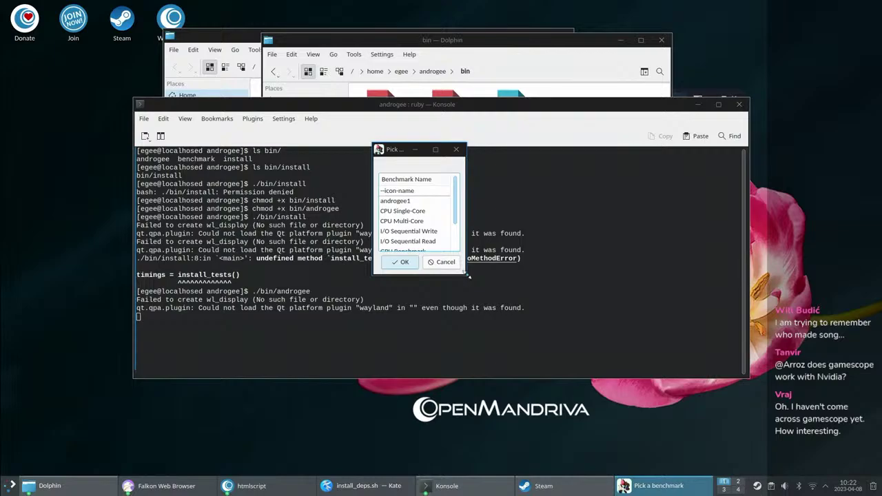
drag(468, 275, 472, 297)
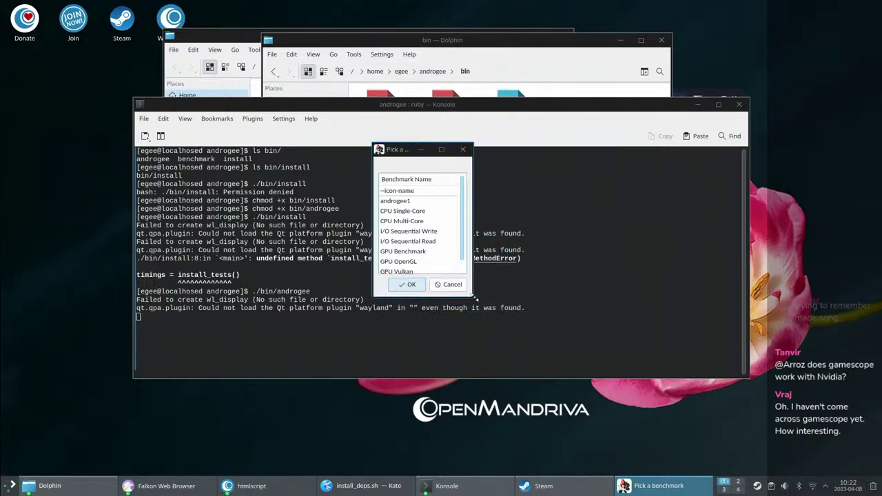
click(451, 285)
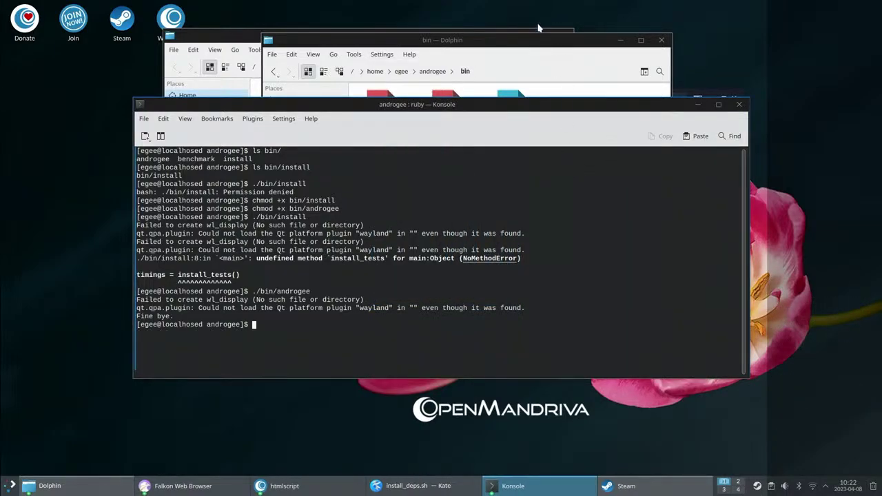
click(488, 82)
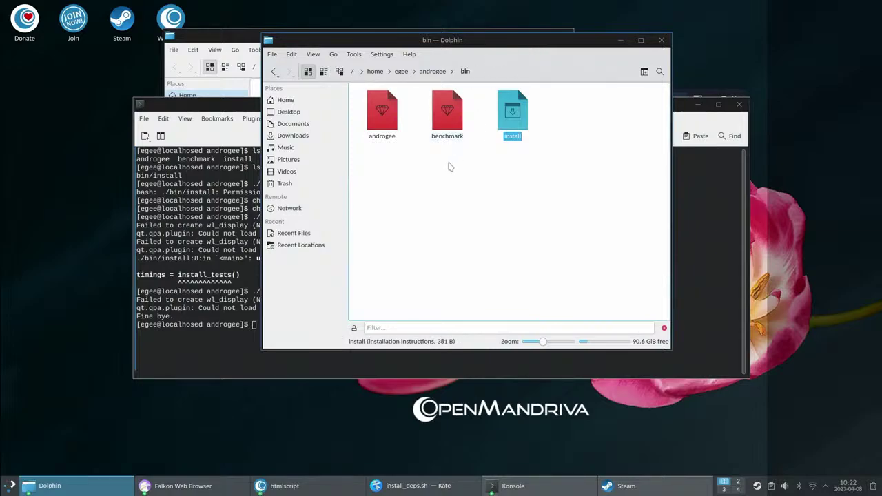
Step: Go to the home folder and arrange the two Dolphin windows side by side
click(400, 71)
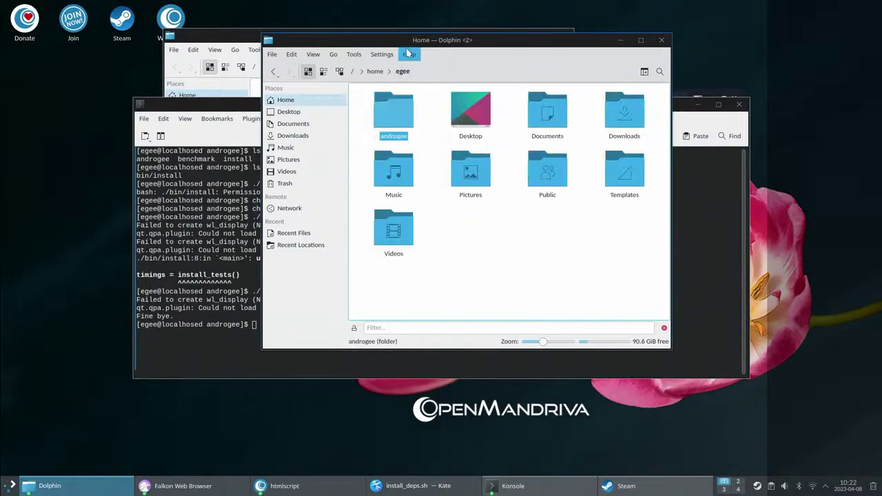
drag(459, 40, 586, 66)
drag(372, 34, 325, 53)
click(610, 188)
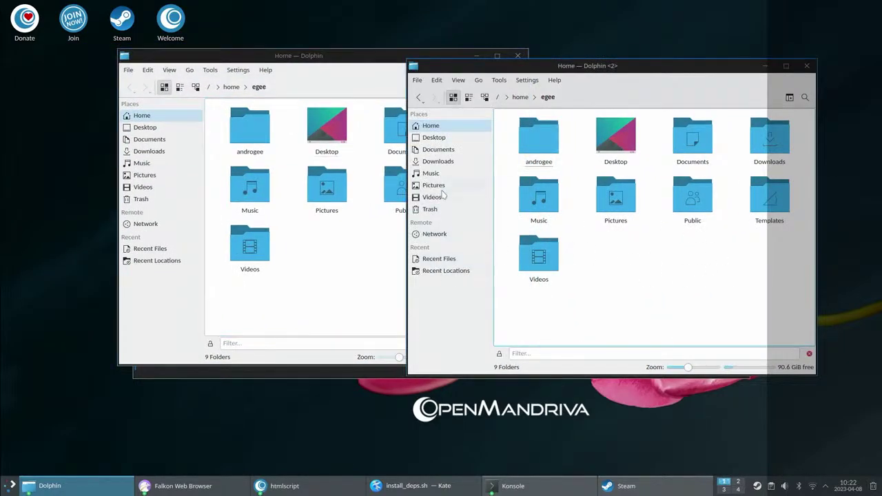
Step: Browse Network > Shared Folders (SMB) > LEGIONAIRE > Public > DistroDelves-git > test_files
click(427, 233)
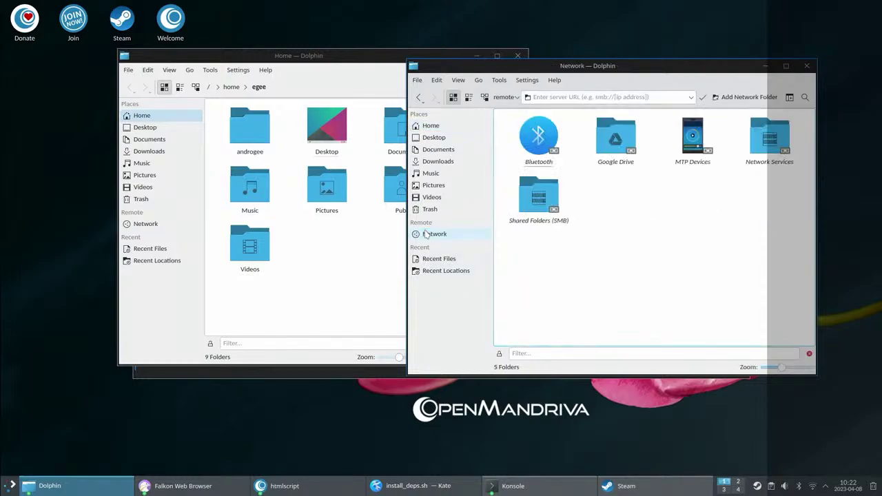
click(535, 202)
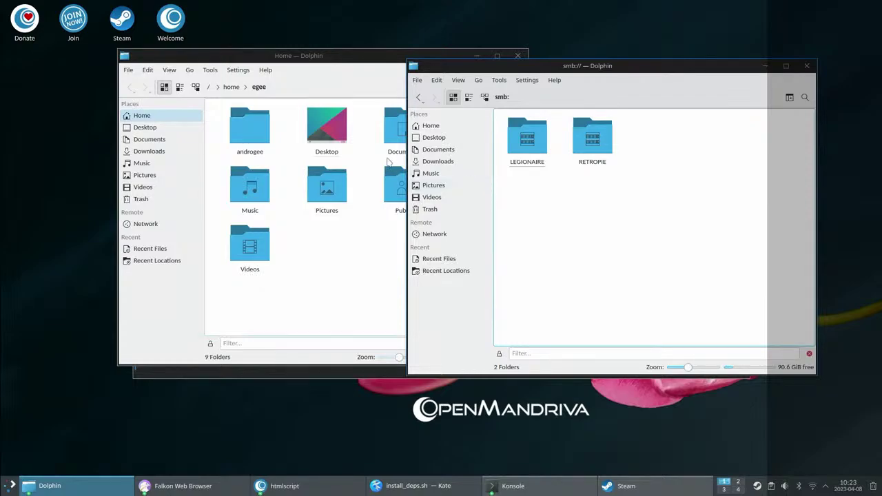
click(527, 138)
click(591, 145)
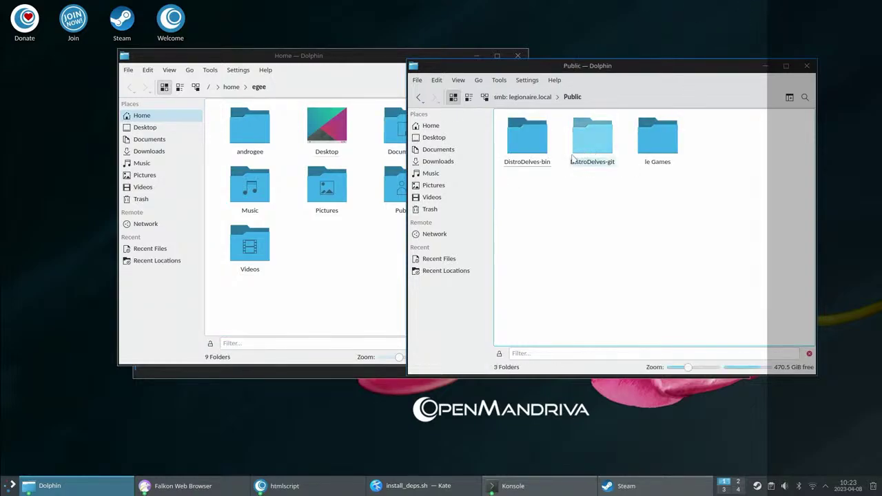
double_click(589, 145)
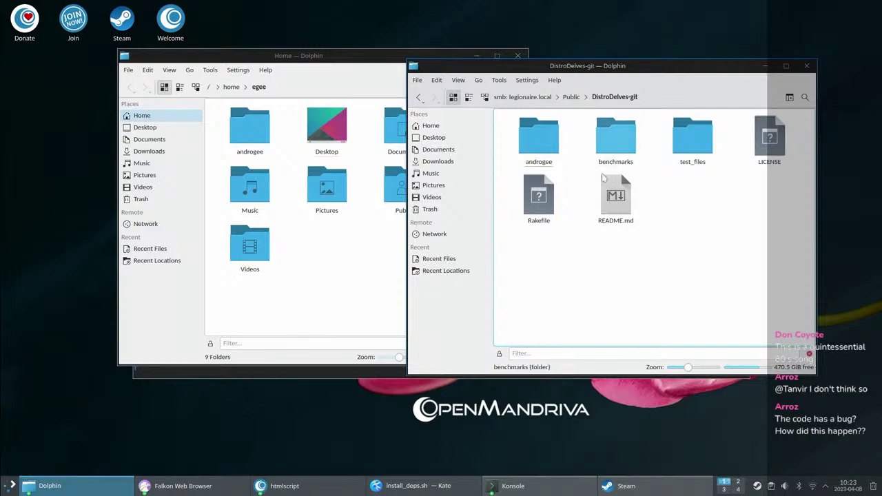
double_click(691, 148)
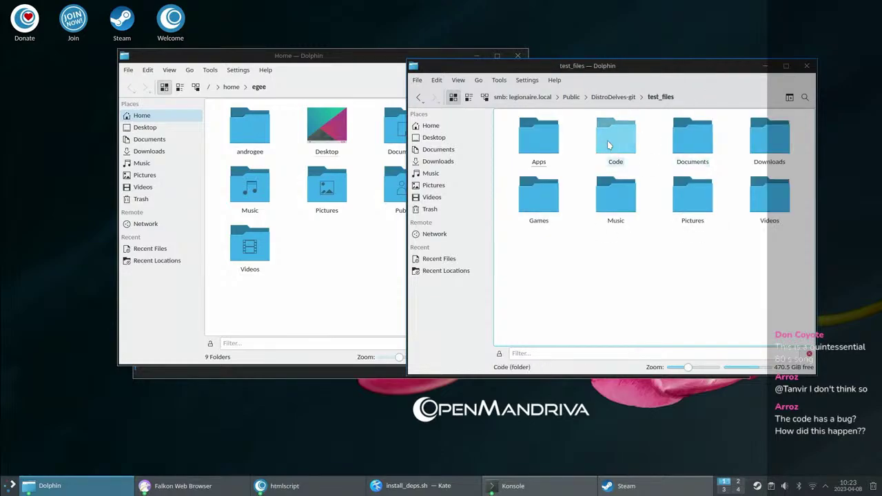
double_click(536, 141)
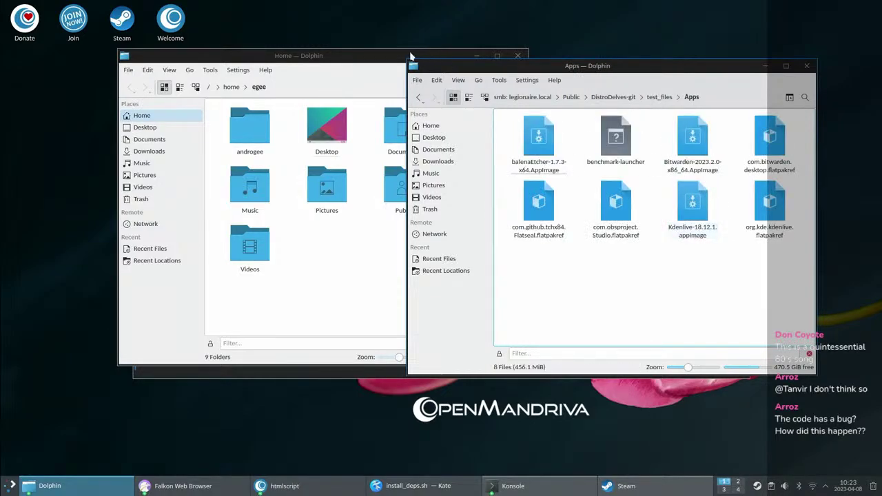
click(419, 97)
Step: Select all eight test_files folders and paste them into the home folder
key(ctrl+a)
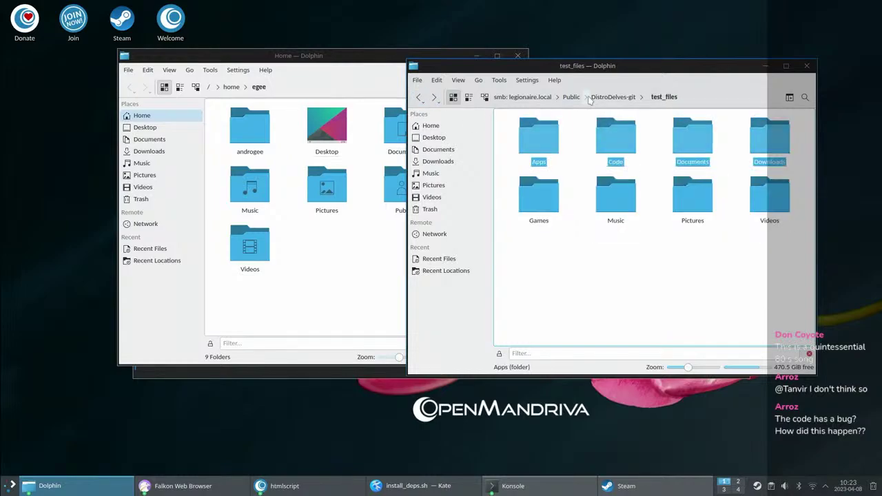
double_click(547, 215)
click(418, 96)
drag(783, 267, 493, 109)
click(344, 309)
key(ctrl+v)
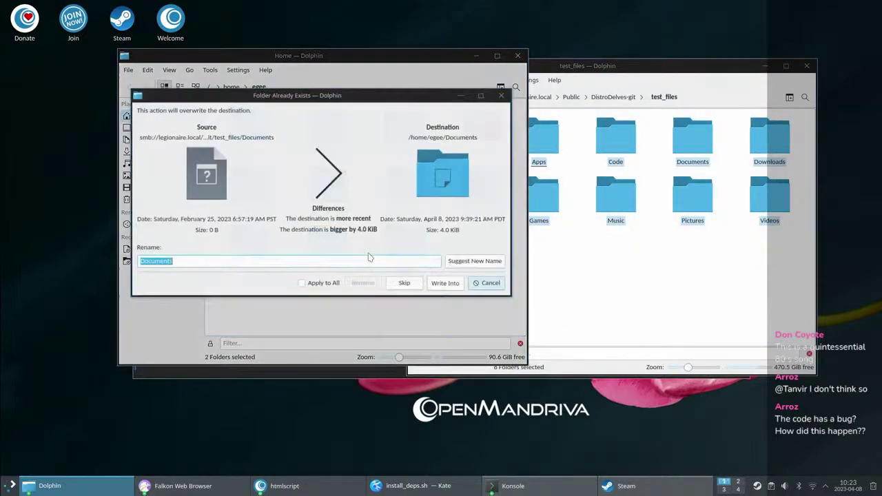
Step: Write Into existing home folders for all conflicts, then press PLAY on Lumines Remastered in Steam
click(323, 284)
click(445, 284)
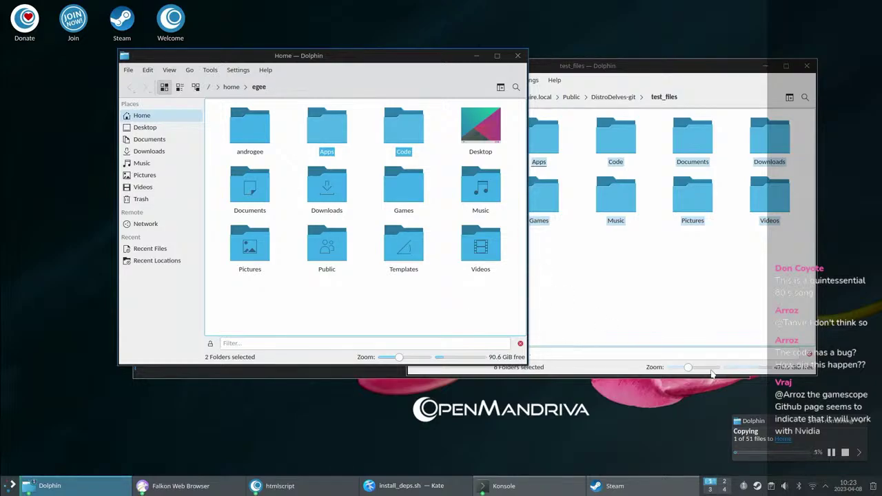
click(859, 453)
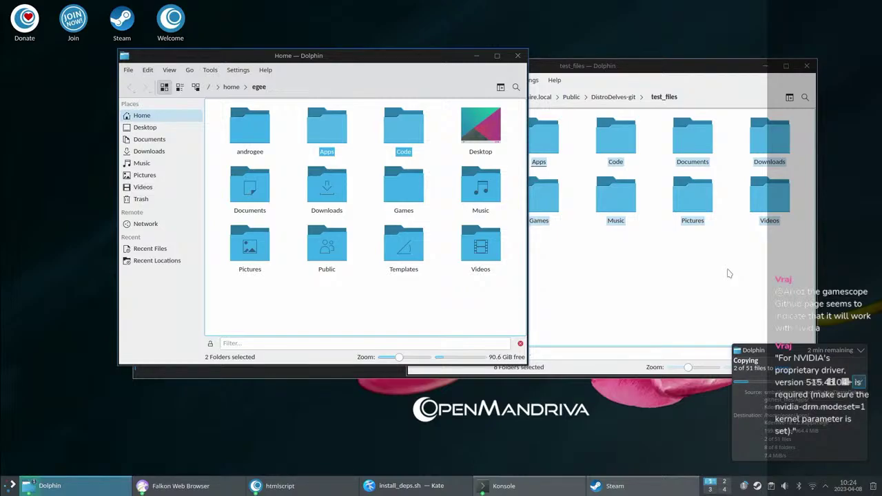
click(633, 487)
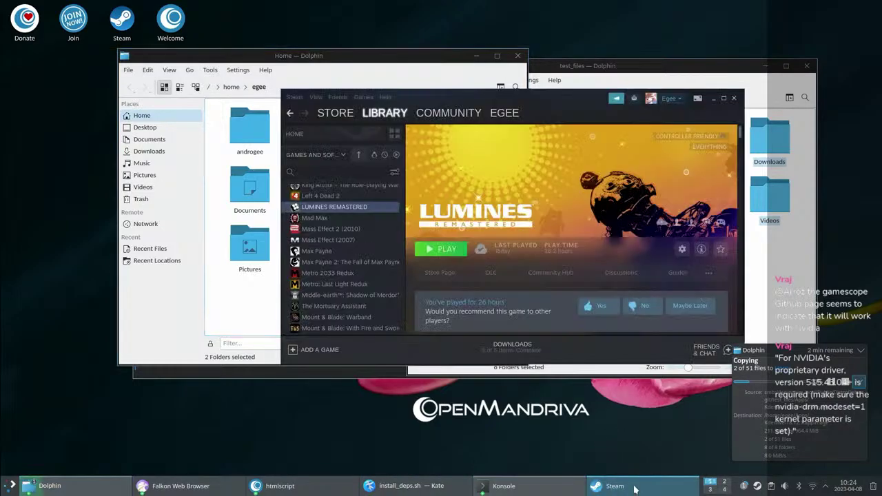
click(443, 249)
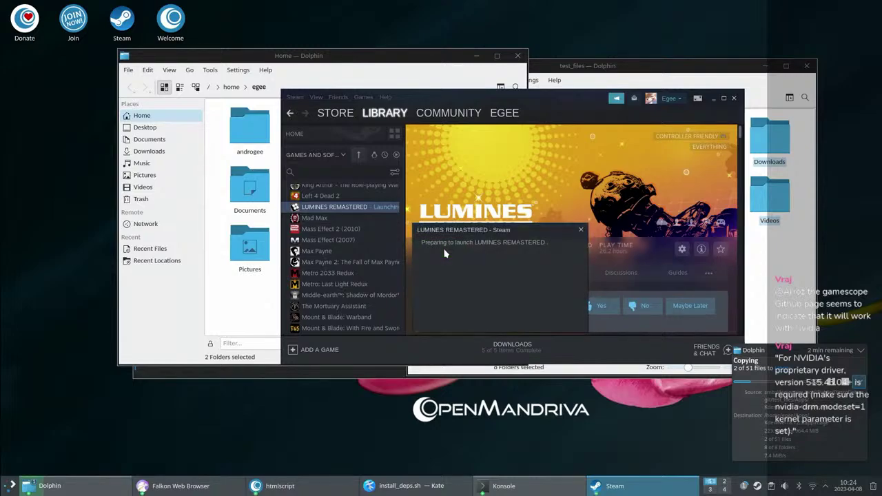
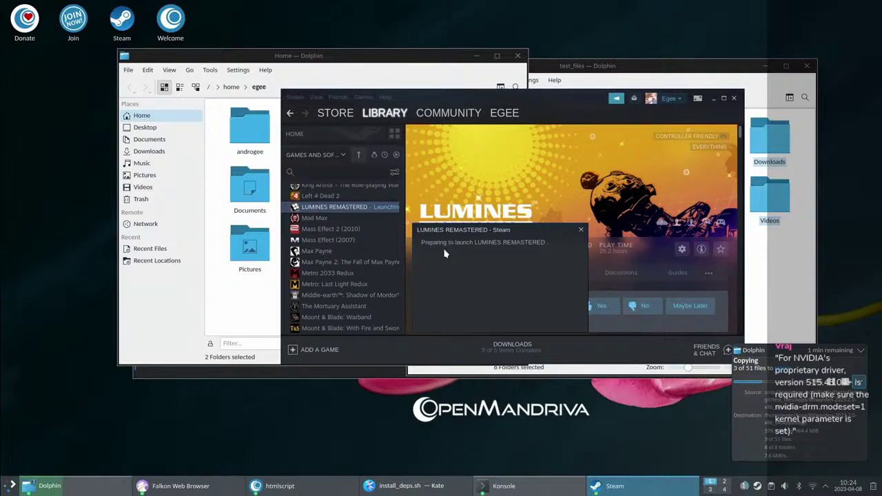
Step: Minimize the Steam Konsole window to reveal the library and bring up the application launcher
click(505, 486)
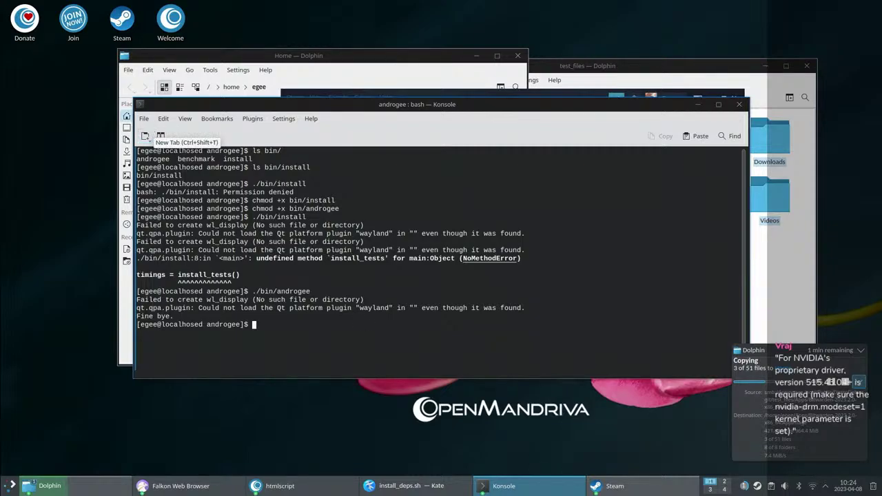
click(543, 487)
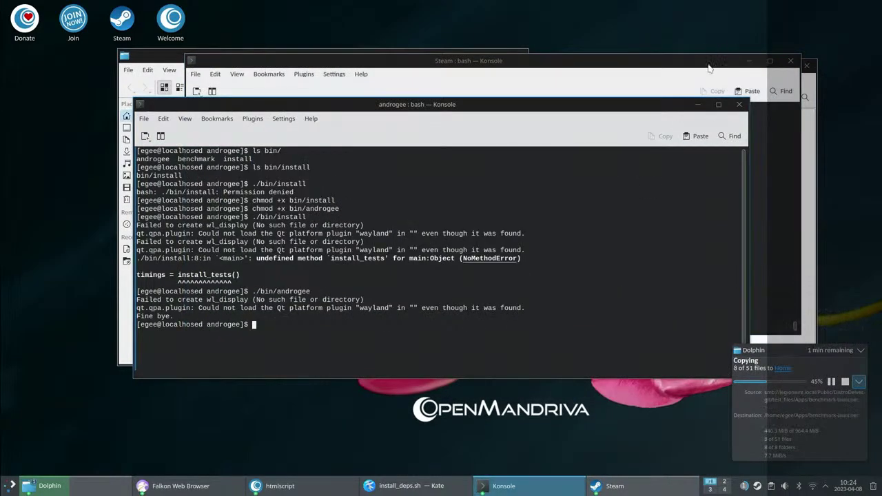
click(749, 61)
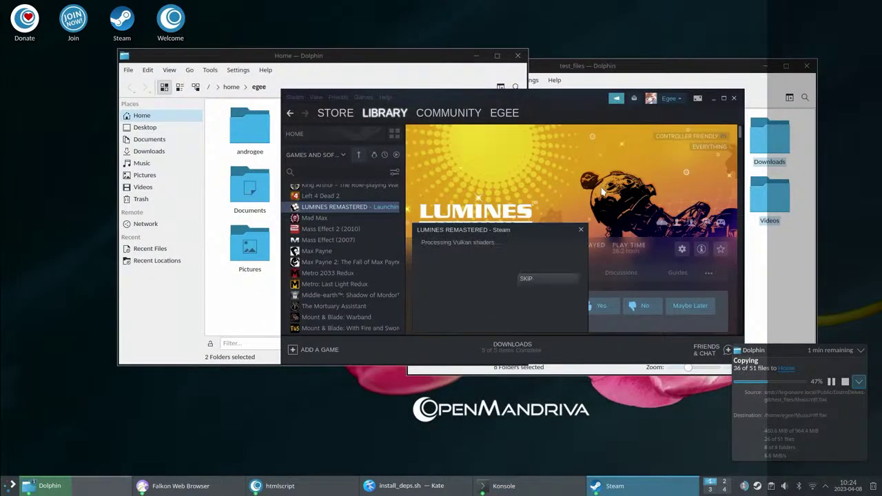
key(super)
Step: Start System Monitor via a 'monni' search, hide the copy popup, and leave the Lumines title screen
text(monnit)
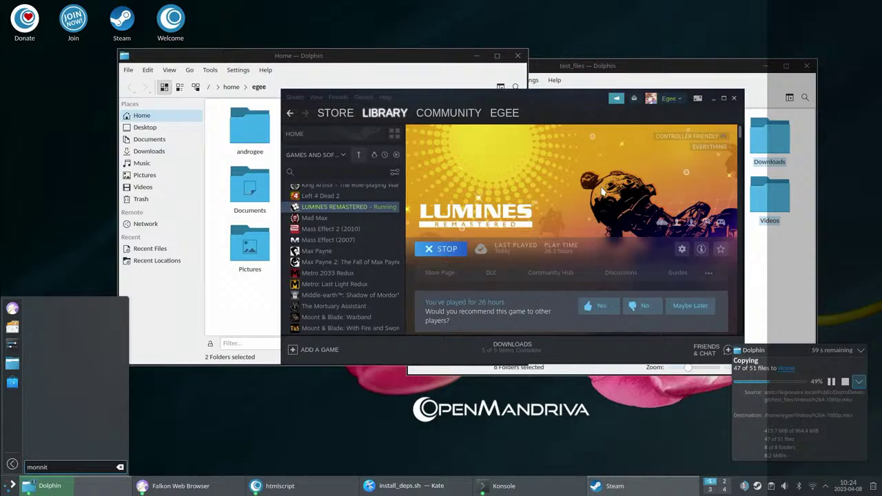
key(Return)
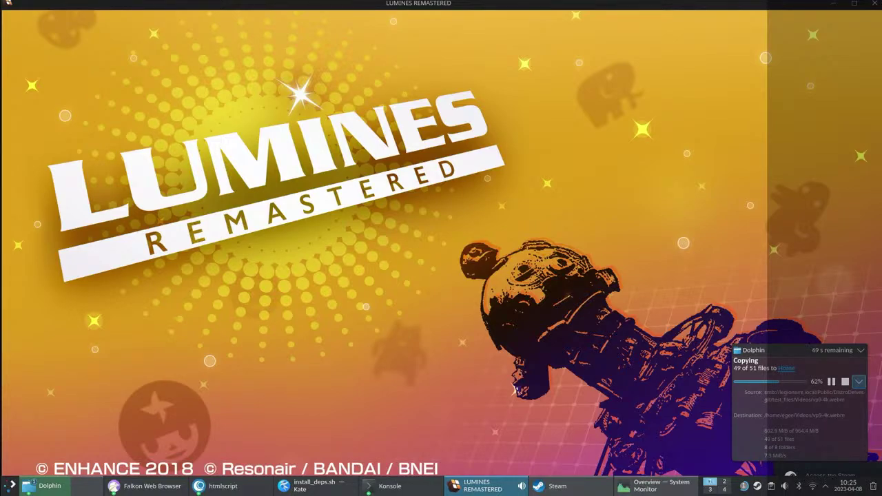
click(860, 350)
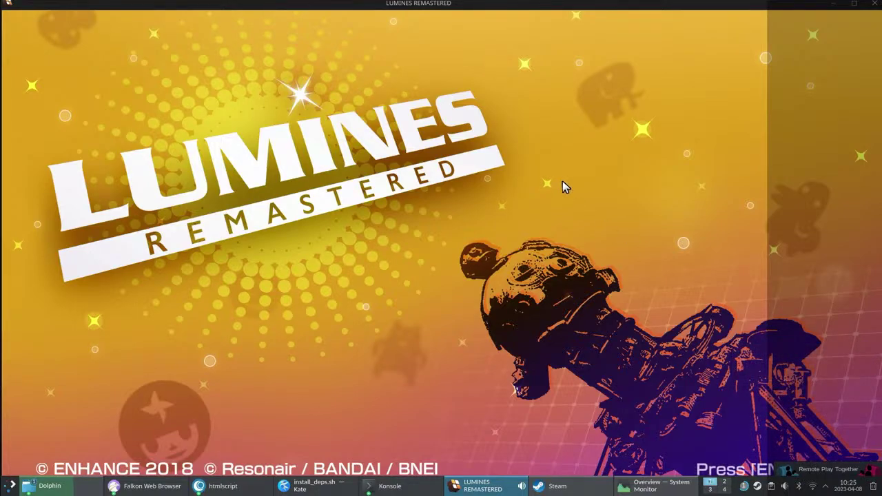
key(Return)
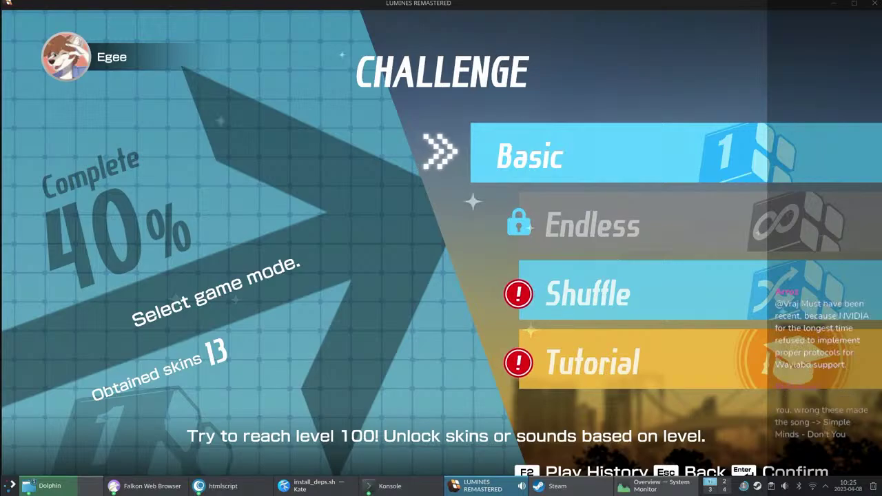
Step: Navigate from the mode menu into Options > Settings > Graphic video settings
key(Escape)
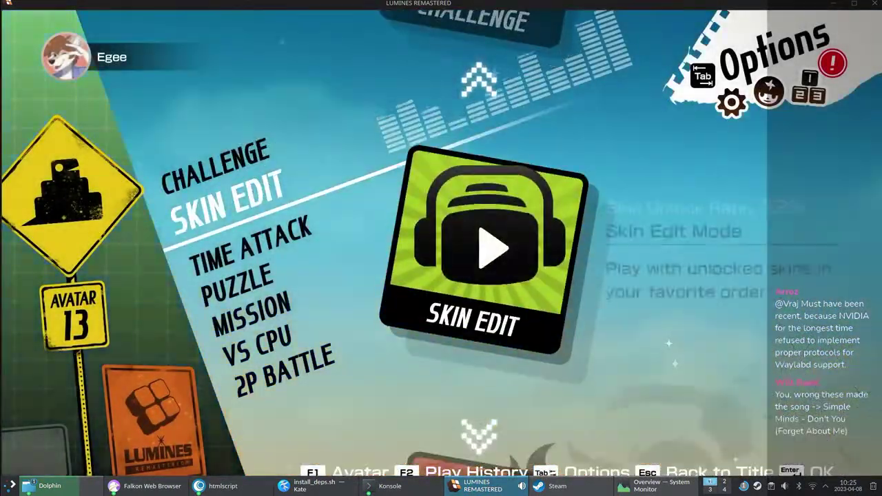
key(Down)
key(Down)
key(Down)
key(Down)
key(Down)
key(Down)
key(Up)
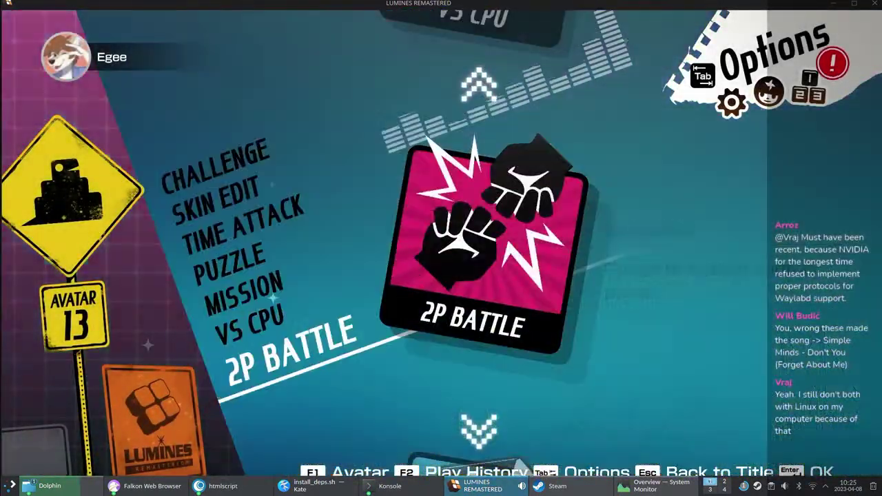
key(Tab)
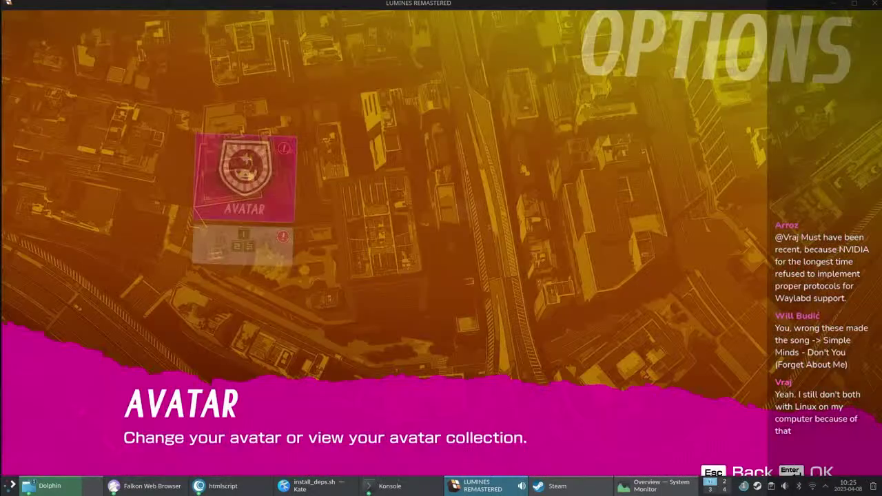
key(Right)
key(Return)
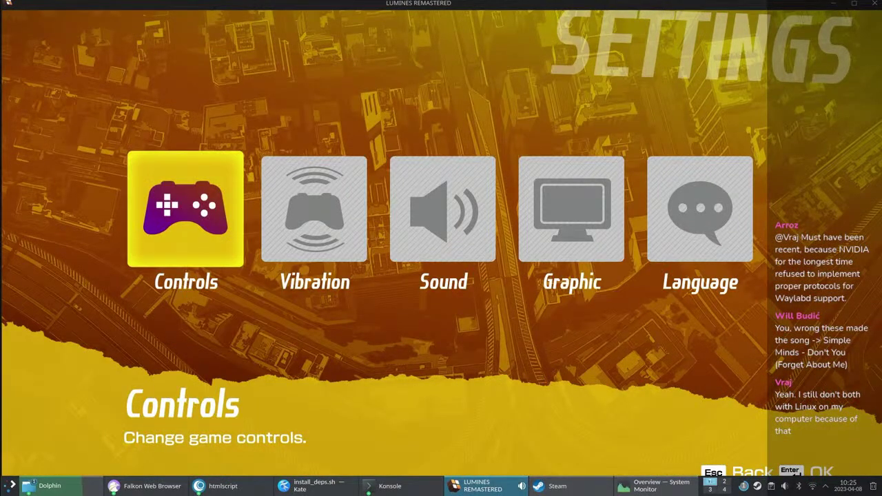
key(Right)
key(Right)
key(Right)
key(Right)
key(Left)
key(Return)
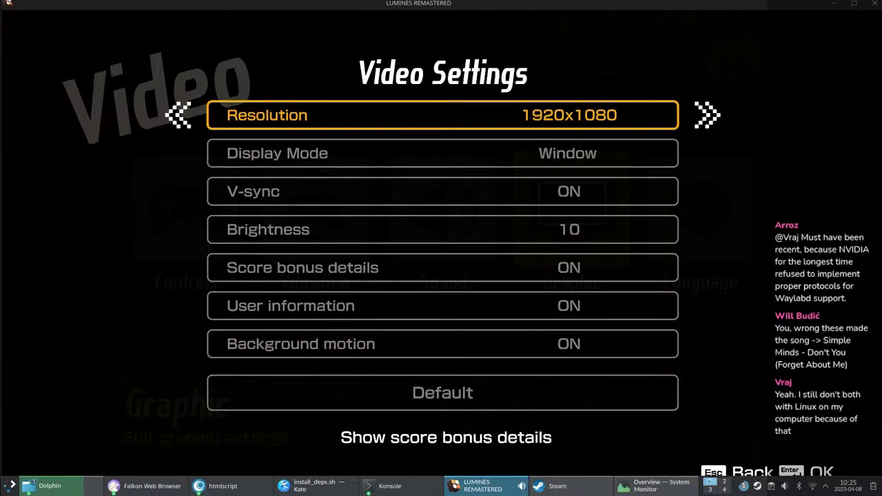
Step: Change Display Mode from Window to Full Screen and back out to the Options menu
key(Down)
key(Right)
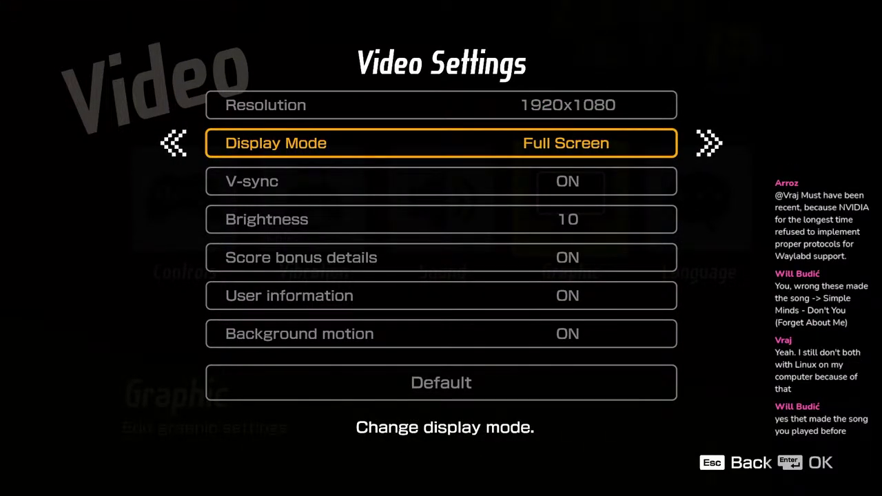
key(Up)
key(Down)
key(Down)
key(Down)
key(Down)
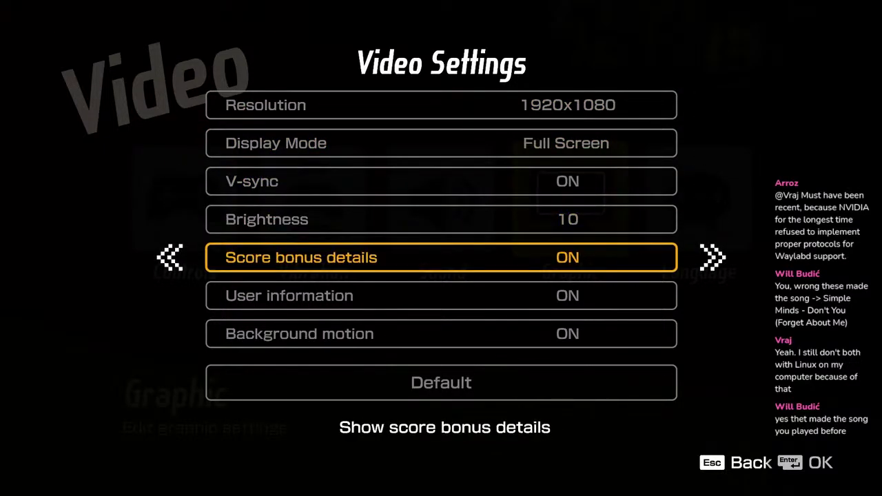
key(Down)
key(Down)
key(Escape)
key(Escape)
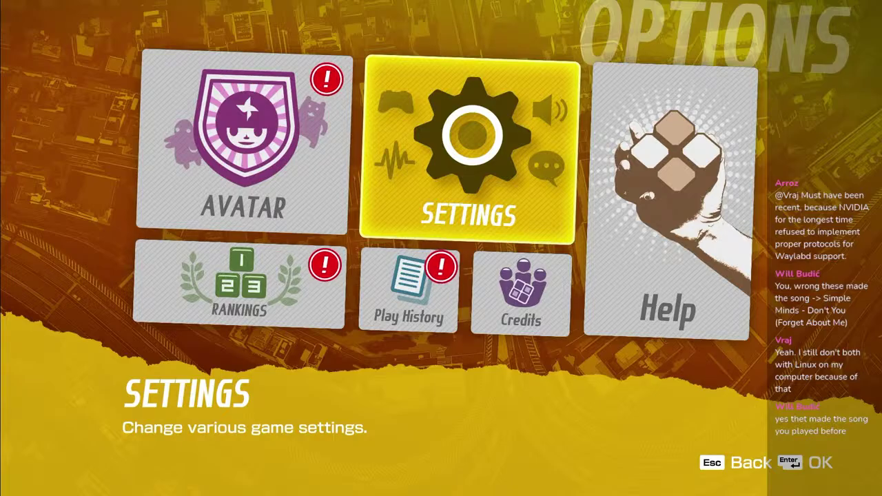
key(Escape)
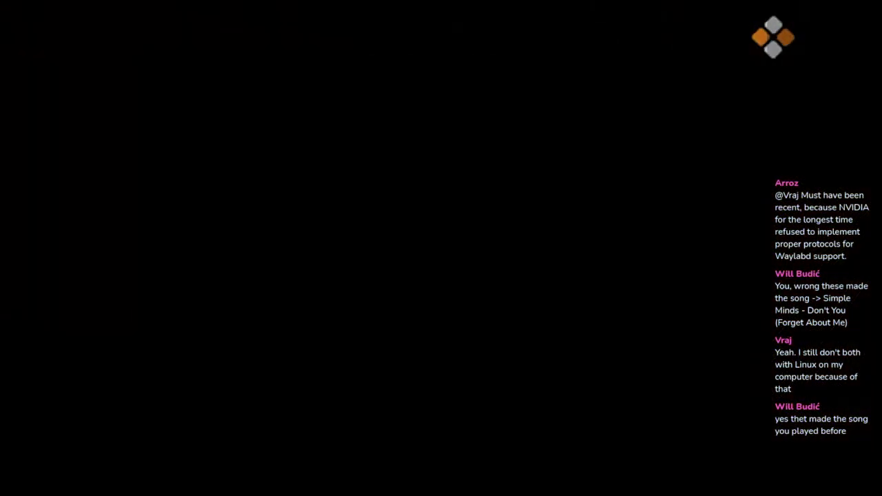
Step: Start a Basic game in Challenge mode
key(Down)
key(Down)
key(Down)
key(Down)
key(Down)
key(Down)
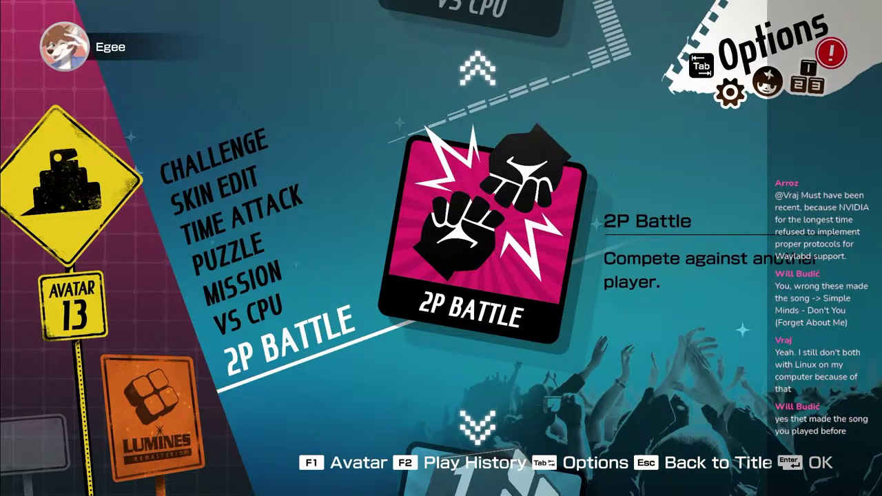
key(Up)
key(Up)
key(Up)
key(Up)
key(Up)
key(Up)
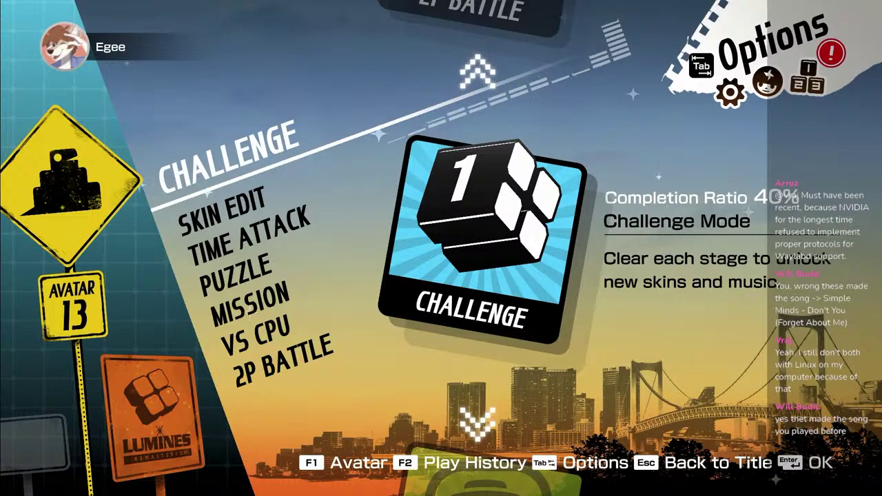
key(Return)
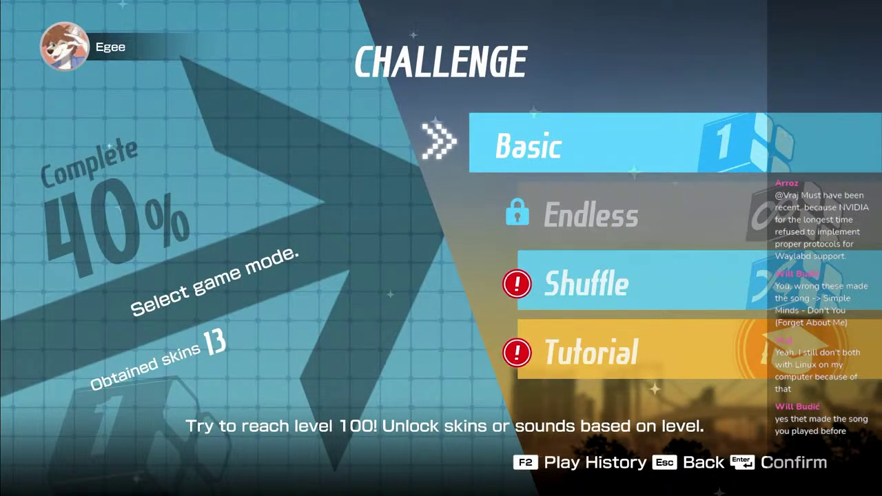
key(Return)
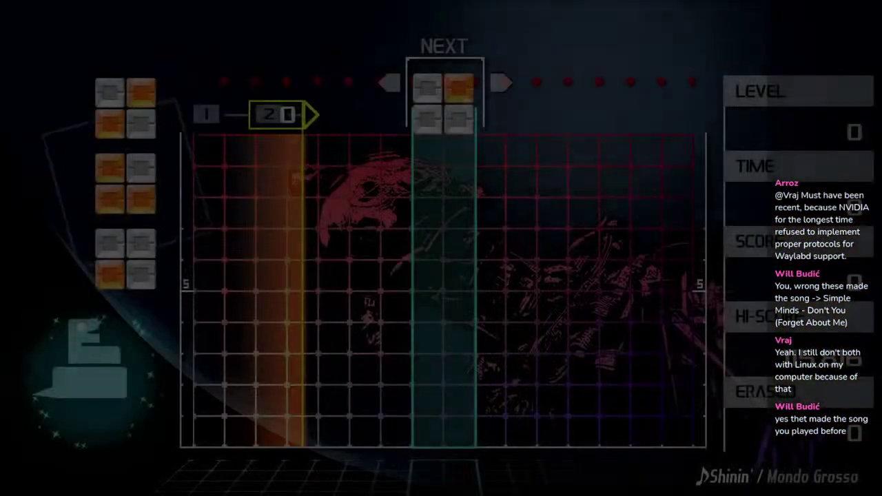
Step: Place the first falling blocks, stacking them in the centre and bottom-left columns
key(Down)
key(Right)
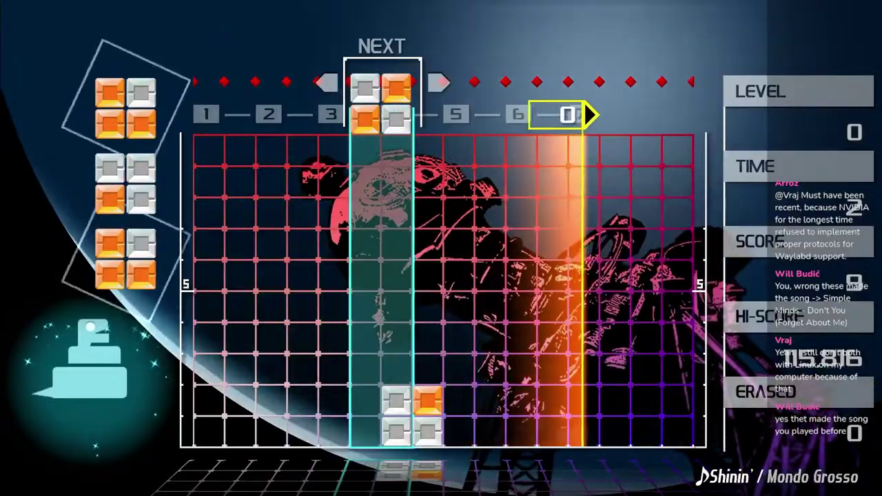
key(Right)
key(Right)
key(Right)
key(x)
key(Right)
key(Down)
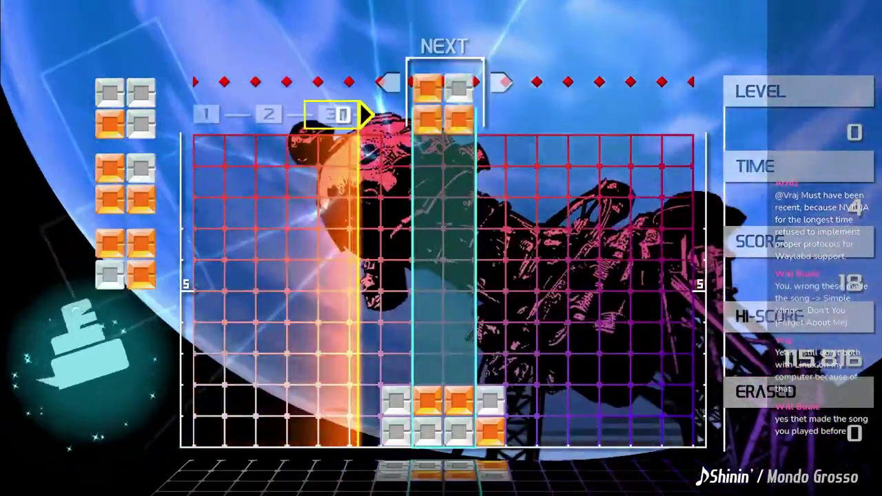
key(Down)
key(Left)
key(Left)
key(Left)
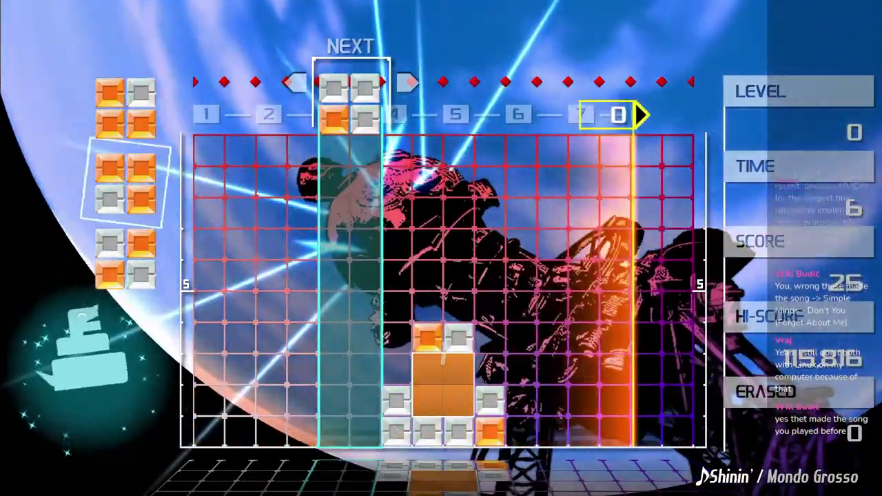
key(Down)
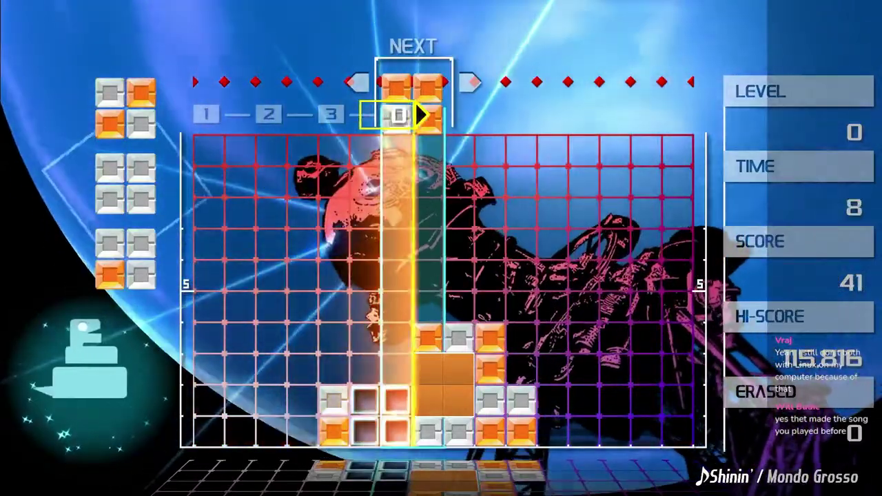
key(Right)
key(Right)
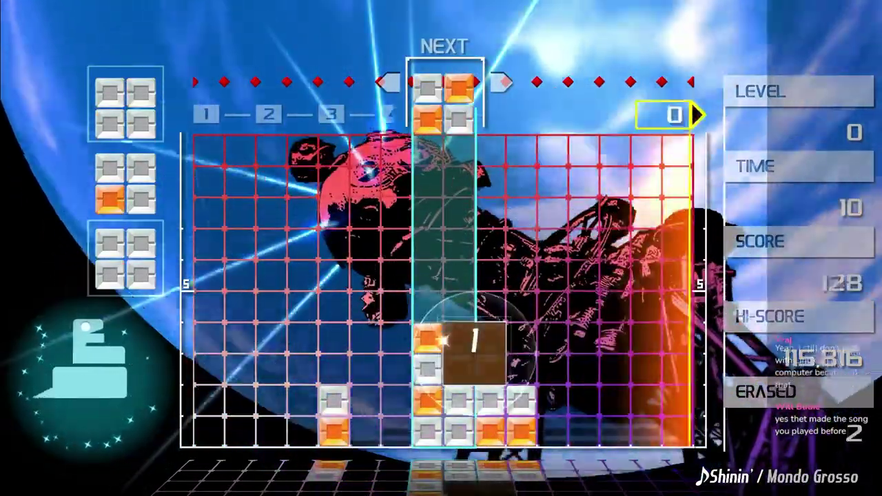
key(Right)
key(Right)
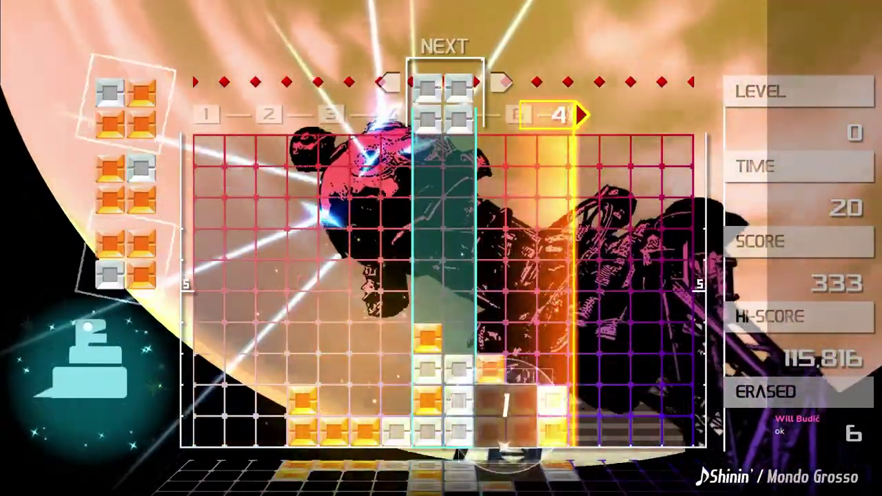
key(Left)
key(Left)
key(Left)
key(Left)
key(Down)
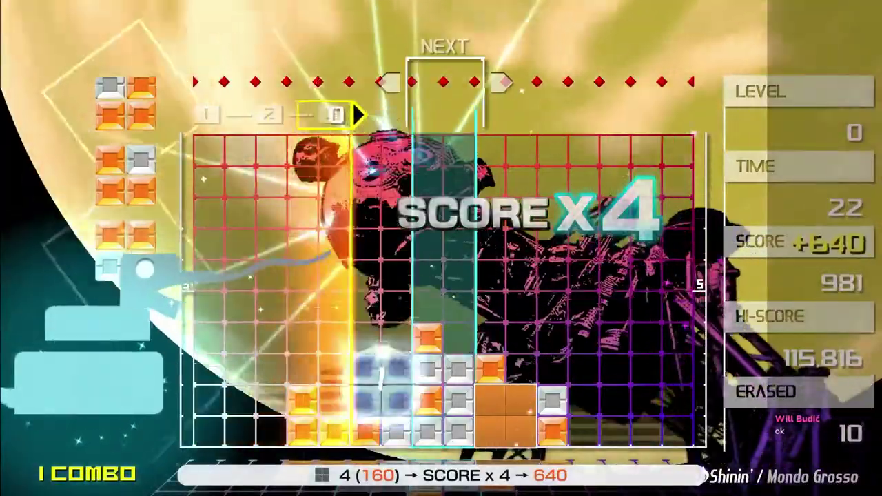
key(Left)
key(Left)
key(Left)
key(Left)
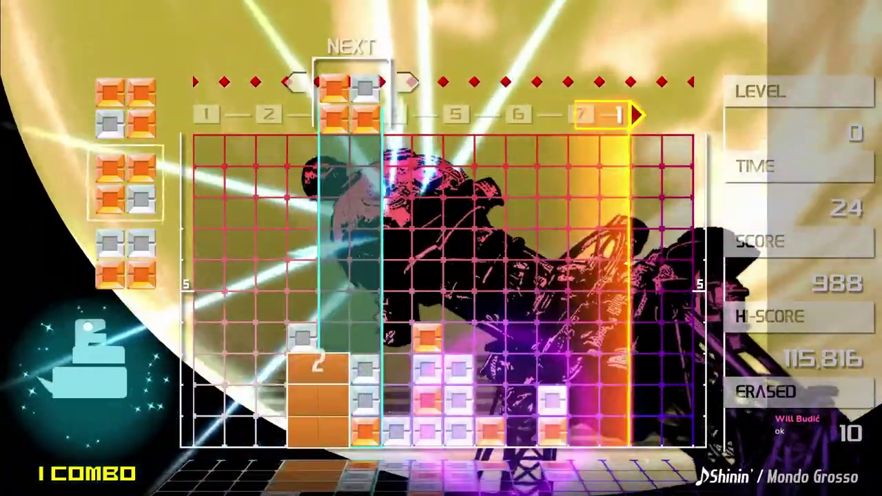
key(Down)
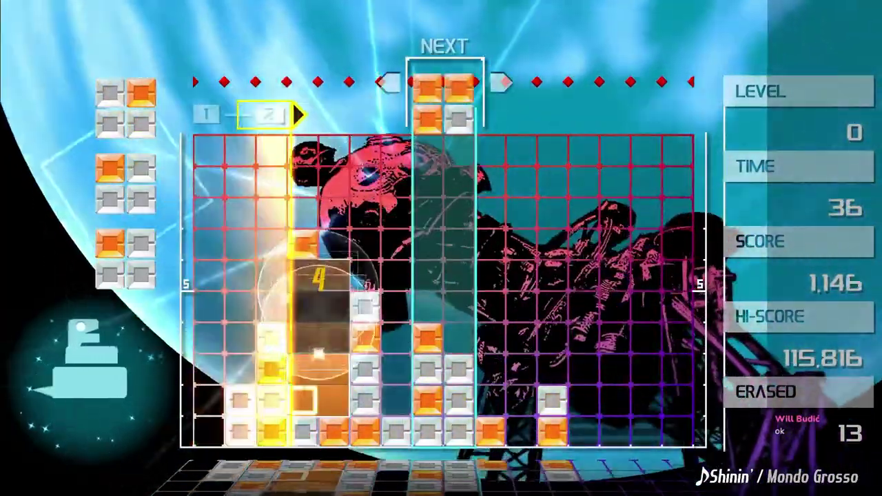
Step: Steer further blocks into the leftmost columns, then pause the game at 2,056 points
key(Left)
key(Left)
key(Left)
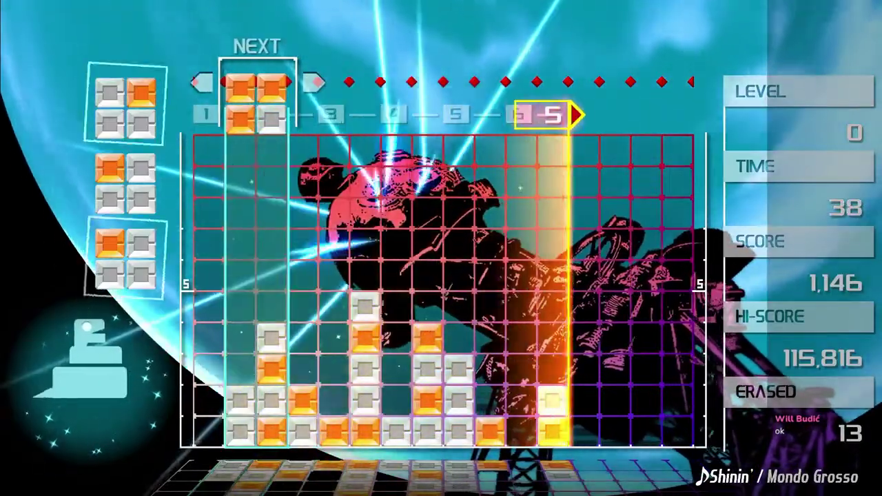
key(Right)
key(Right)
key(Right)
key(Down)
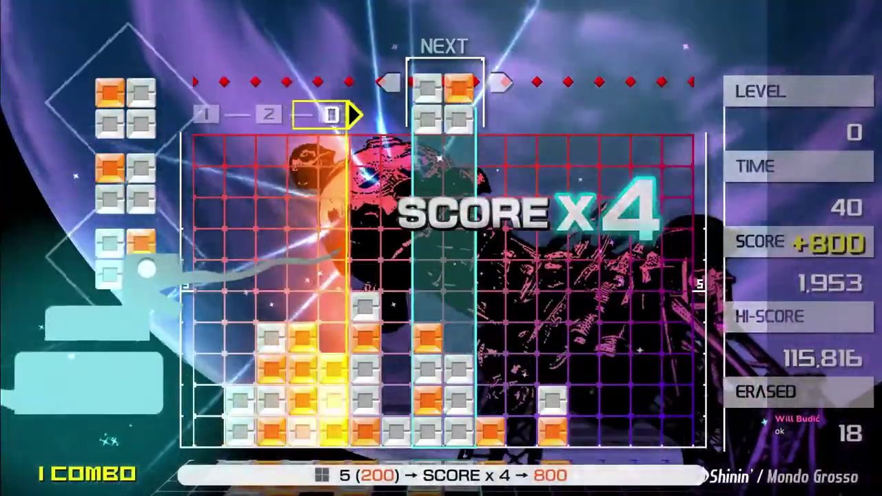
key(Left)
key(Left)
key(Left)
key(Left)
key(x)
key(Left)
key(Left)
key(Left)
key(Left)
key(Left)
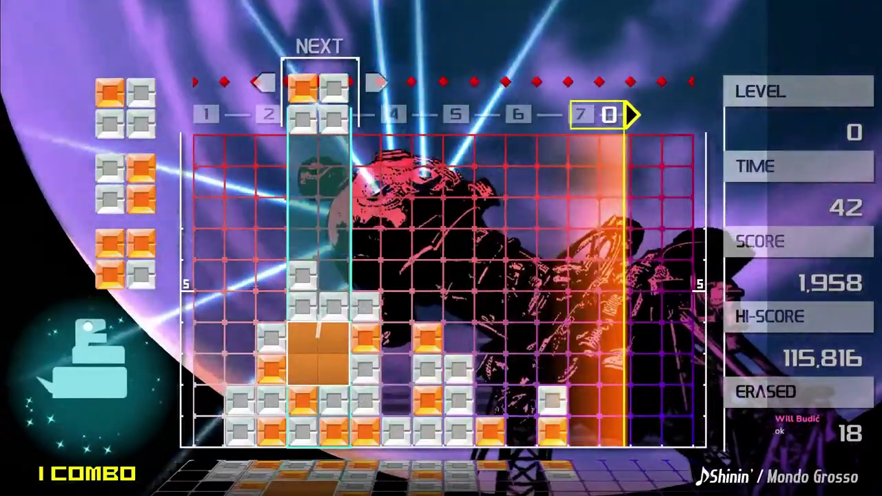
key(Down)
key(Left)
key(Left)
key(Left)
key(Left)
key(Left)
key(Left)
key(Left)
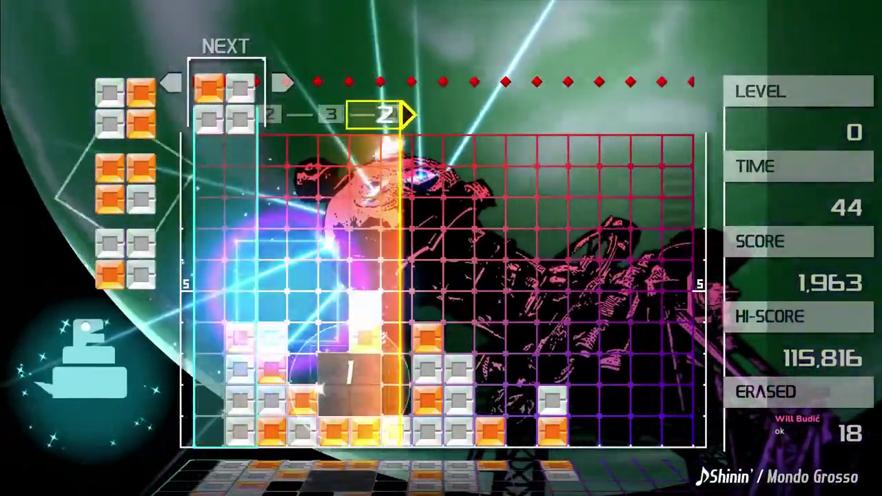
key(Down)
key(Left)
key(Left)
key(Left)
key(Left)
key(Left)
key(Left)
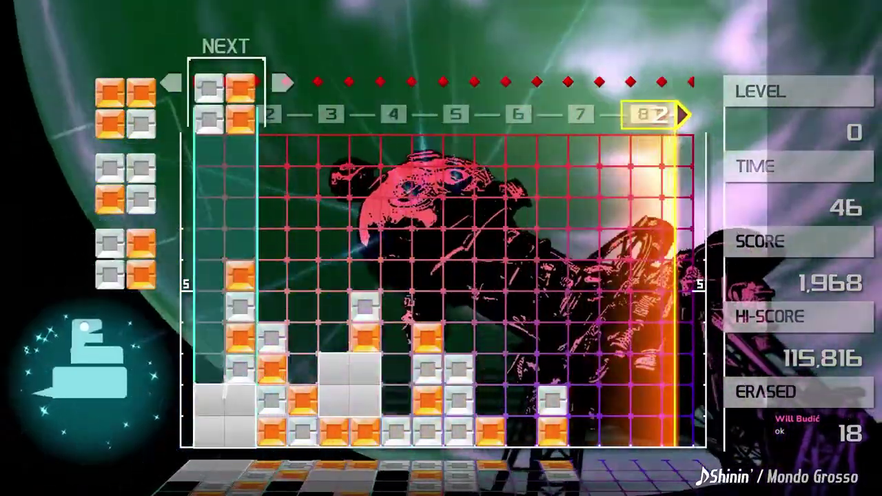
key(Down)
key(Right)
key(Left)
key(Left)
key(Left)
key(Left)
key(Down)
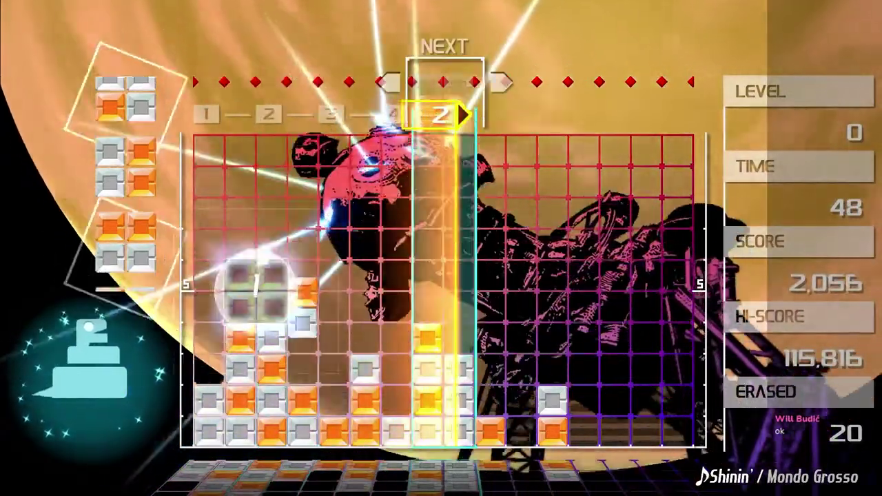
key(Left)
key(Left)
key(Left)
key(Left)
key(Left)
key(Left)
key(Escape)
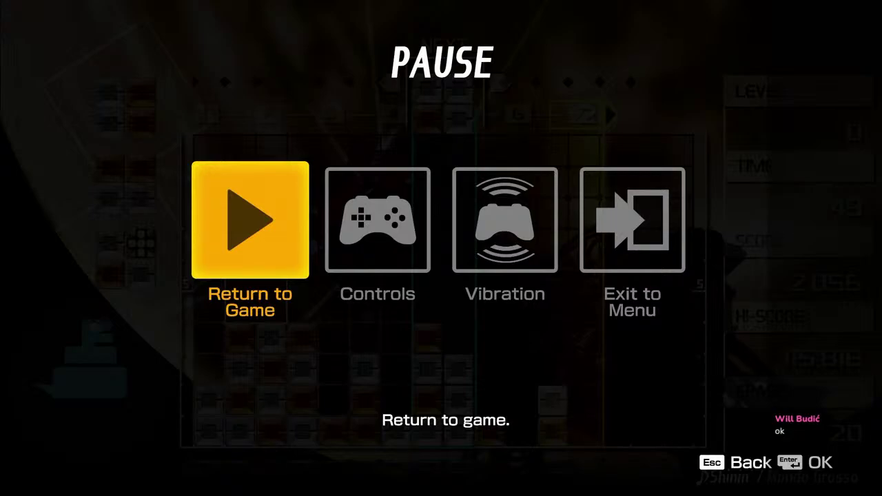
Step: Choose Exit to Menu from the pause menu and browse the main menu game modes
key(Right)
key(Right)
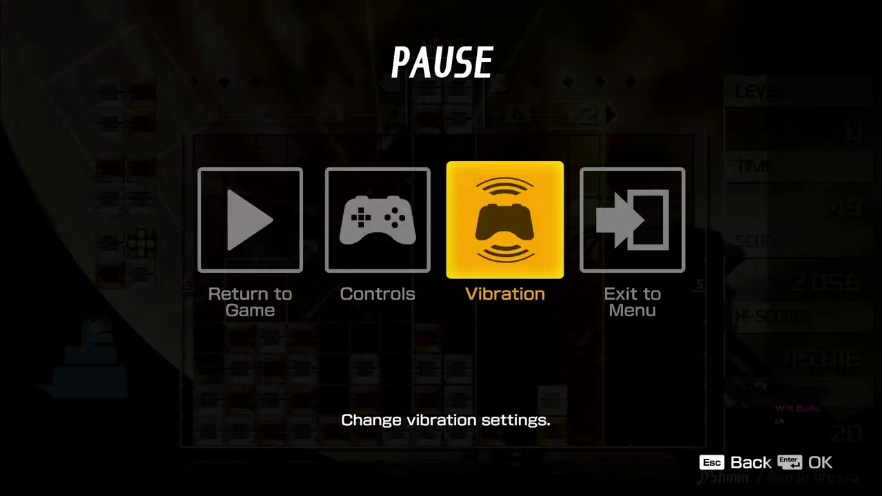
key(Right)
key(Return)
key(Down)
key(Down)
key(Down)
key(Down)
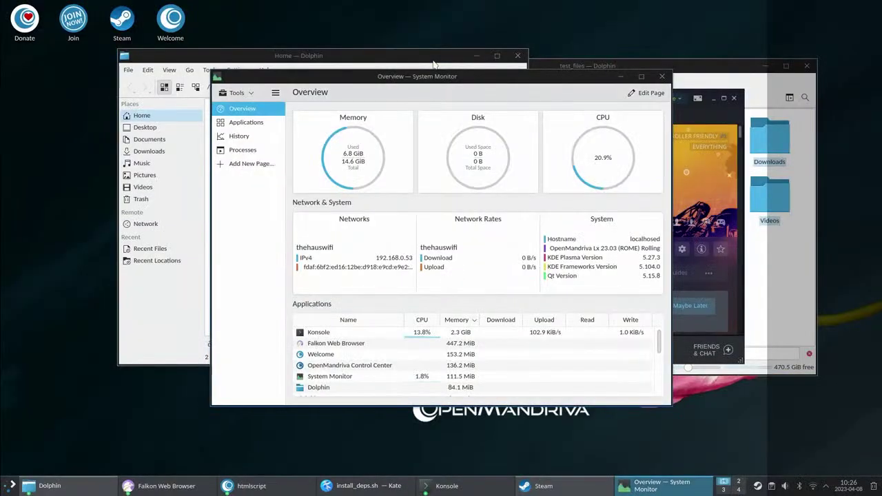
Step: Minimize System Monitor and dismiss Steam's game-crash notice
click(619, 76)
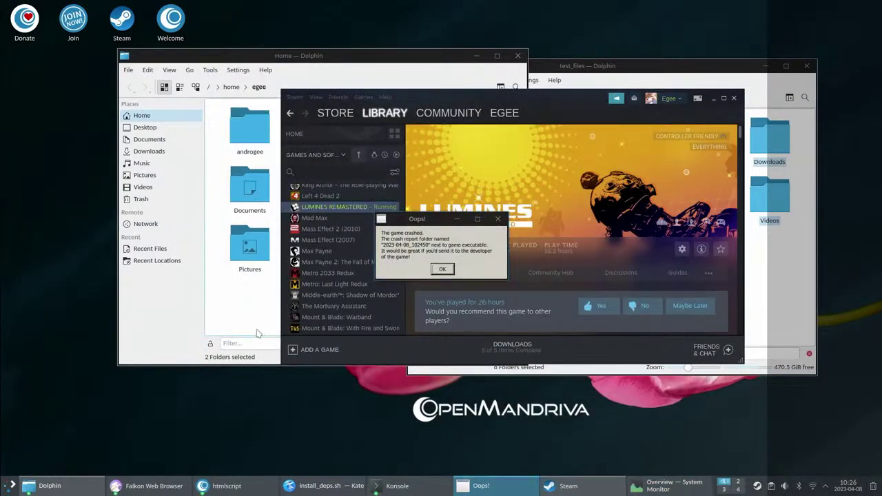
click(443, 269)
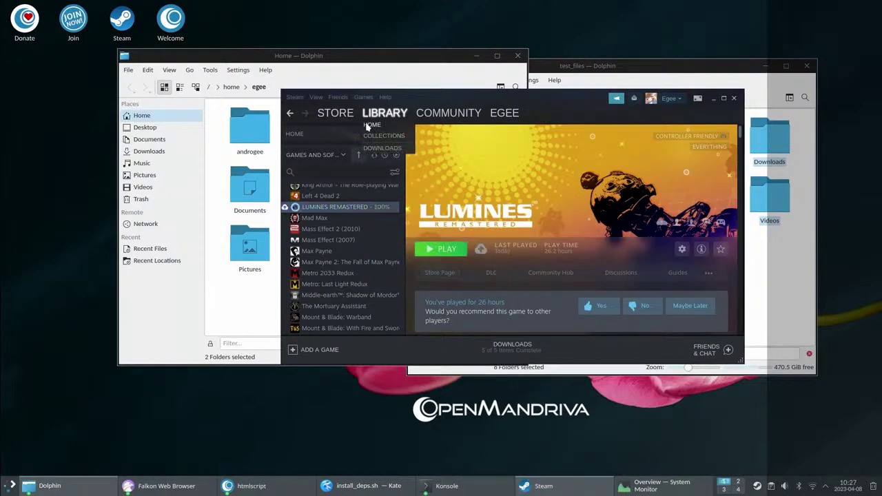
scroll(351, 228, down, 5)
scroll(352, 225, up, 2)
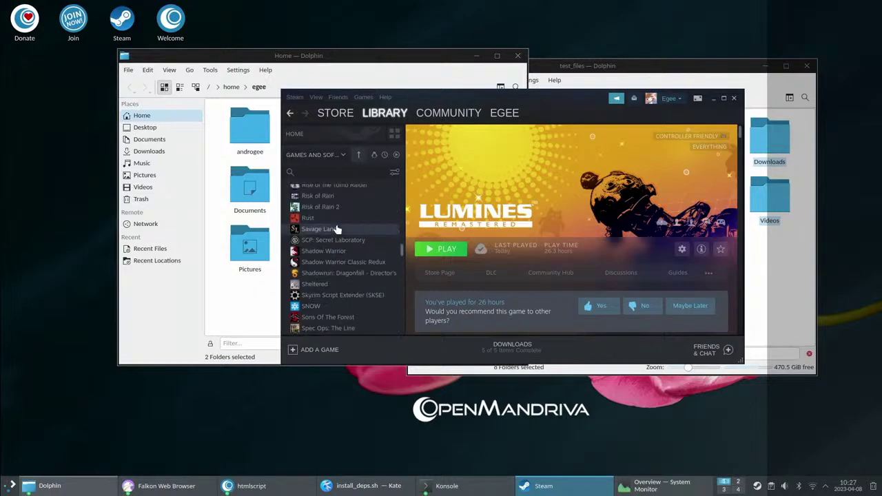
scroll(330, 220, up, 2)
scroll(326, 215, down, 5)
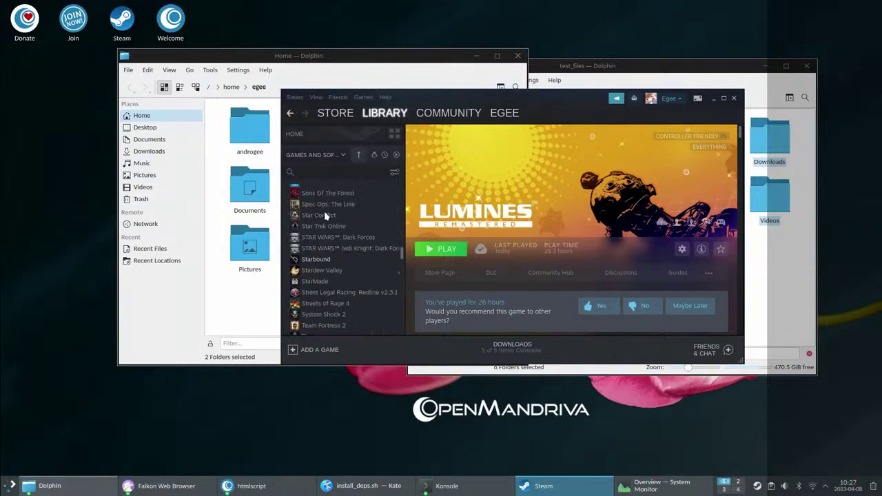
Step: Select Starbound and press Play, then move the test_files Dolphin window left
click(324, 259)
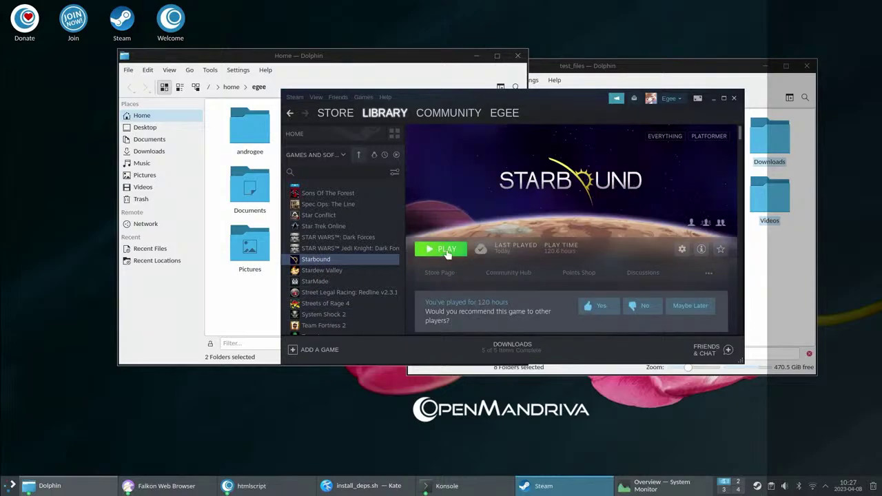
click(446, 250)
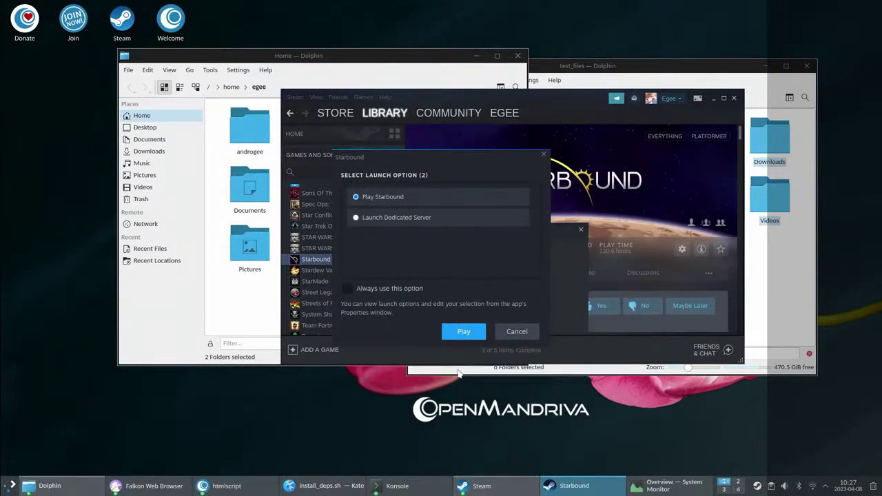
click(770, 285)
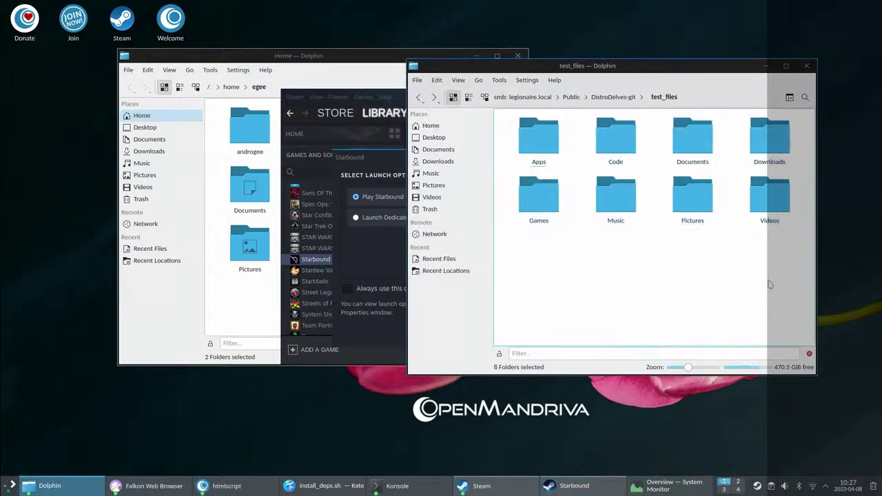
drag(569, 69, 472, 65)
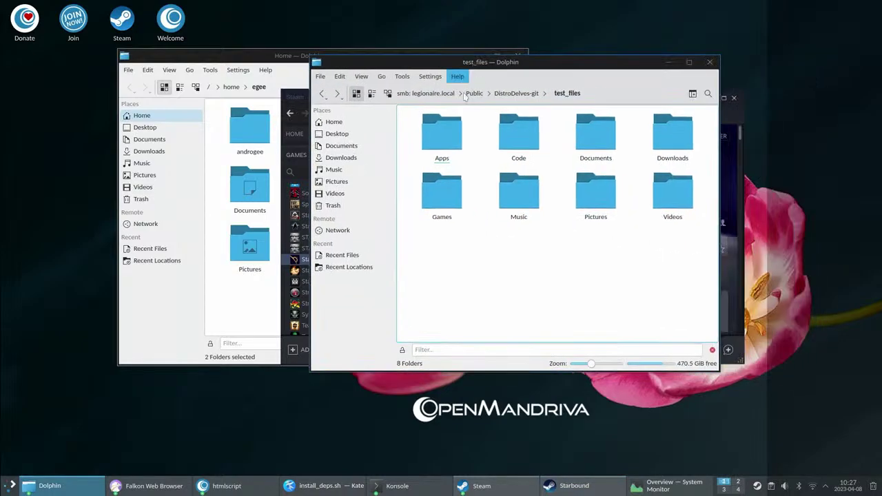
Step: Restore System Monitor and switch its sidebar from Applications to the History graphs
click(694, 491)
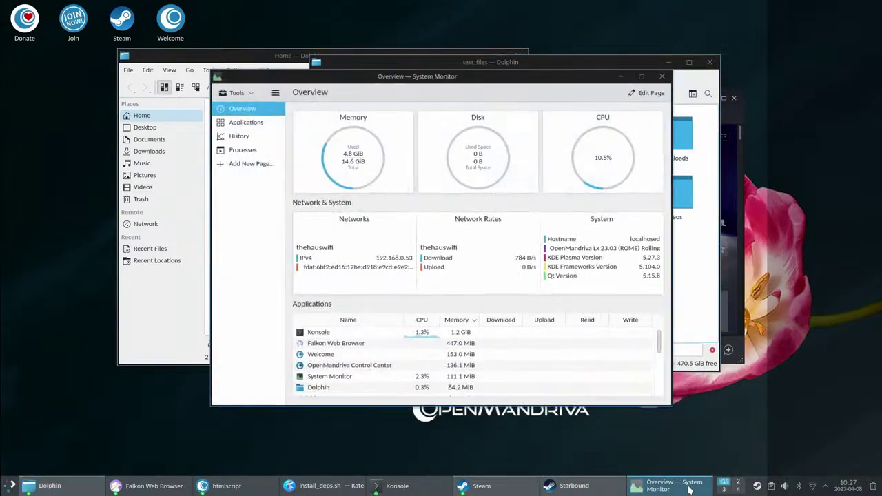
drag(464, 76, 296, 10)
click(207, 115)
click(205, 128)
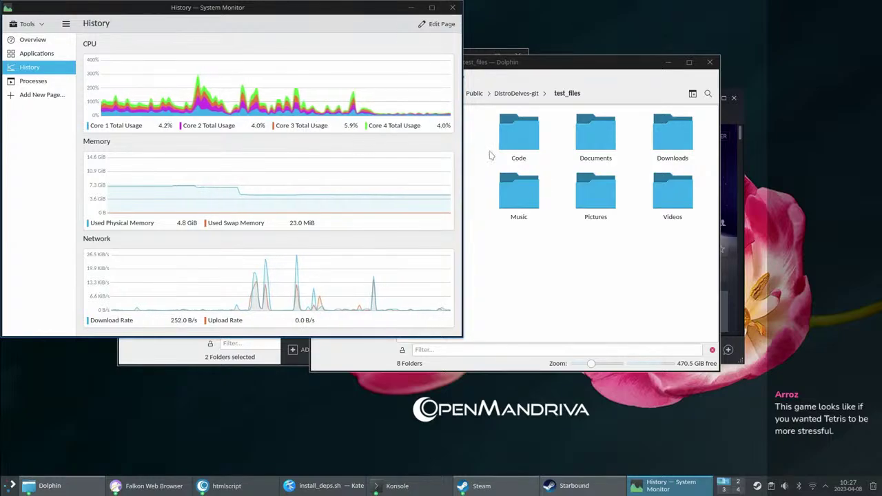
click(476, 130)
Step: After failing on the share, open ~/Apps and run balenaEtcher-1.7.3-x64.AppImage there
click(448, 138)
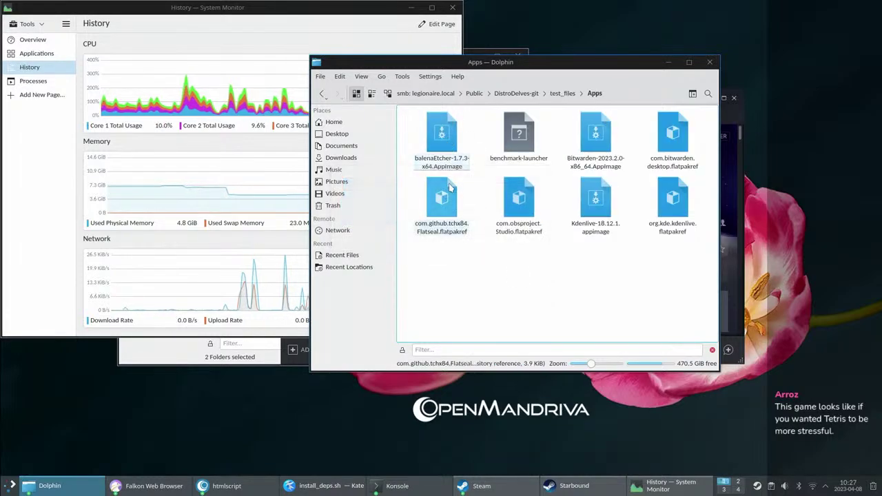
click(446, 140)
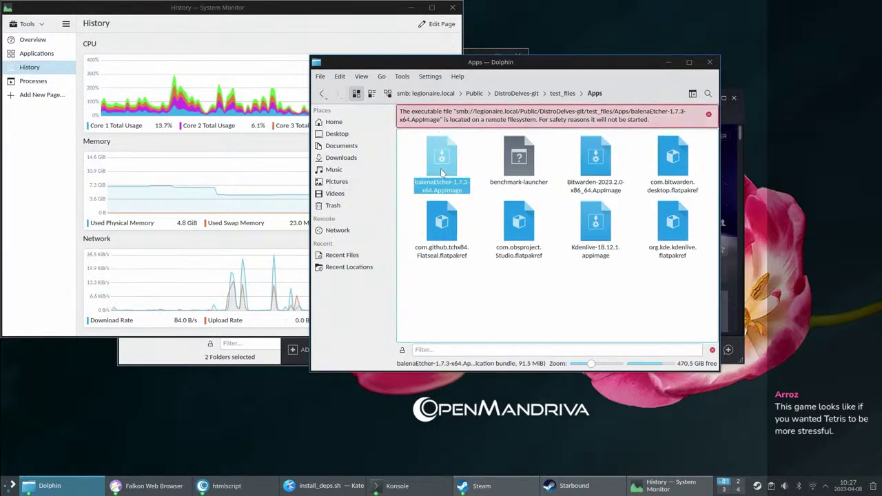
mouse_move(444, 172)
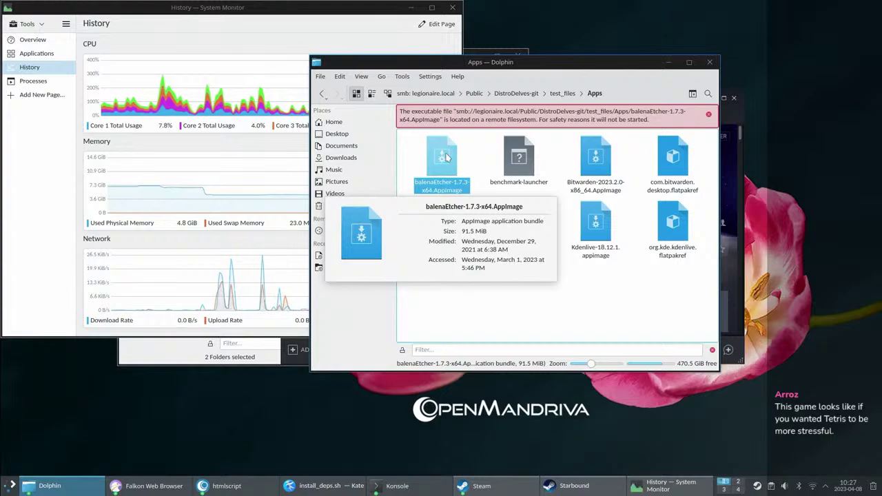
click(334, 122)
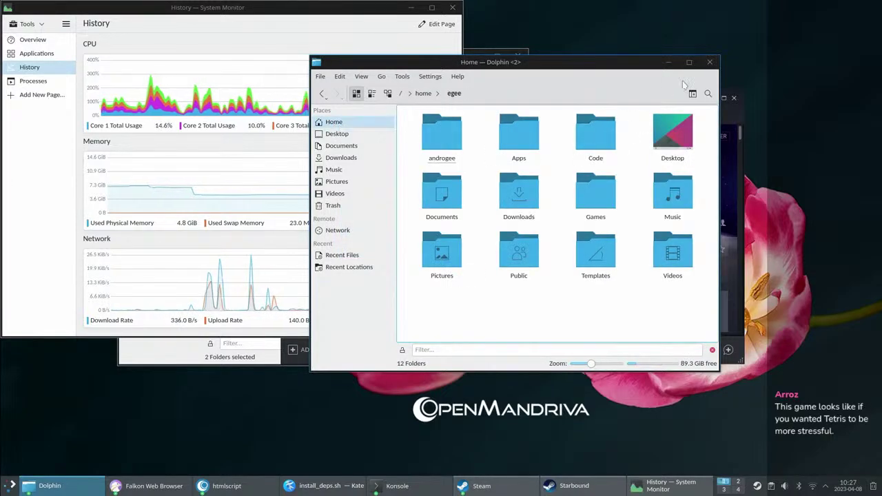
click(710, 62)
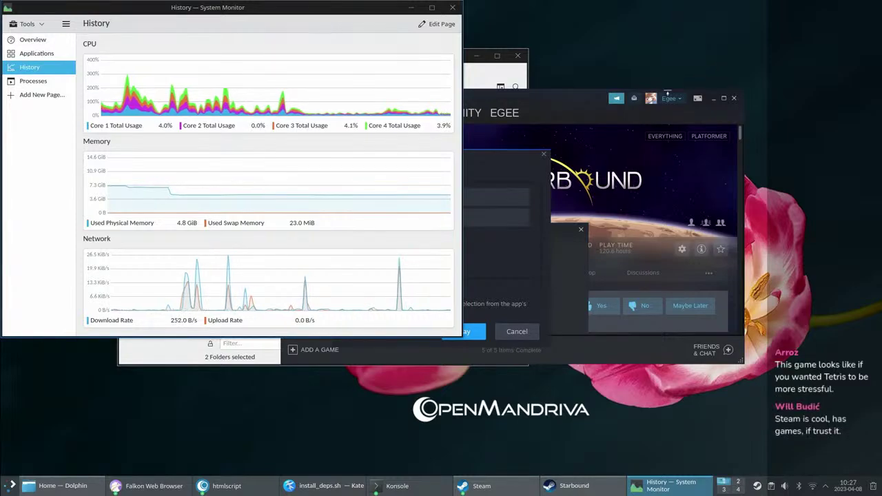
click(78, 487)
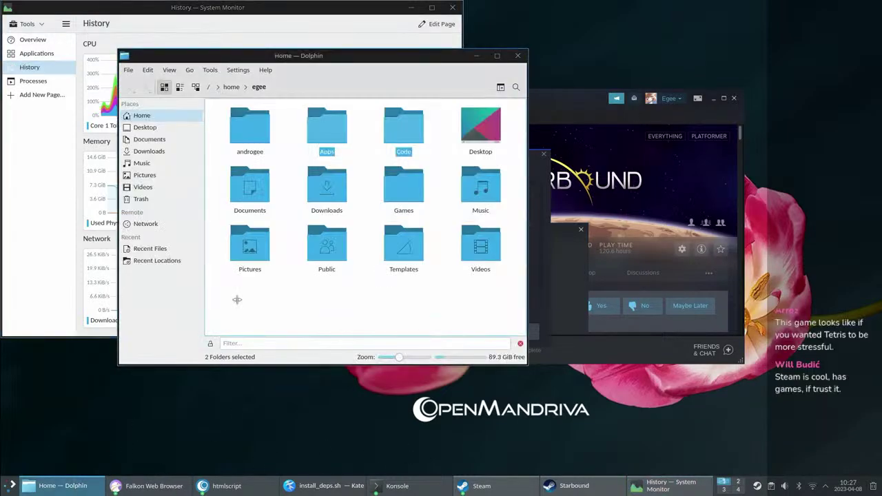
drag(358, 69, 567, 78)
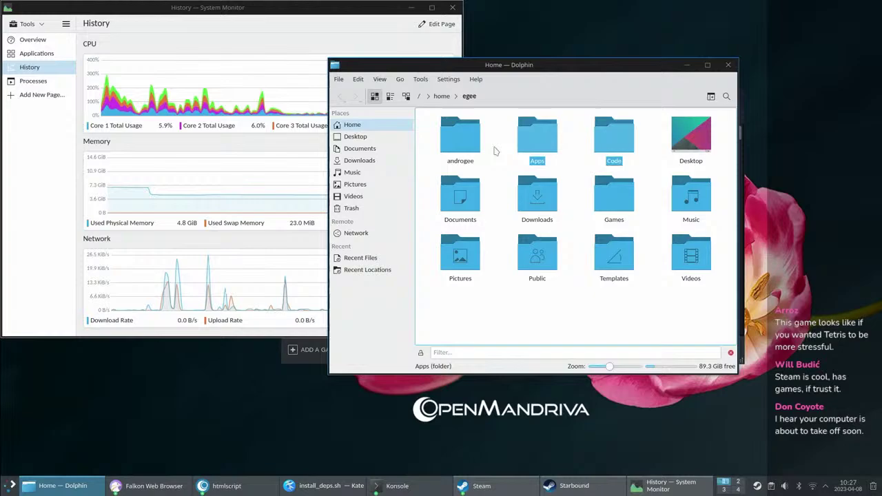
click(536, 137)
click(458, 138)
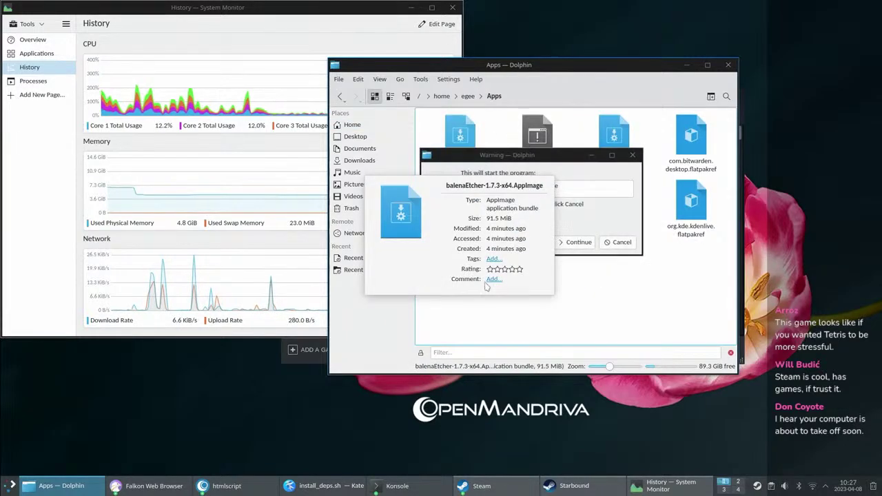
Step: Confirm and close balenaEtcher, then start benchmark-launcher past its welcome screen
click(573, 248)
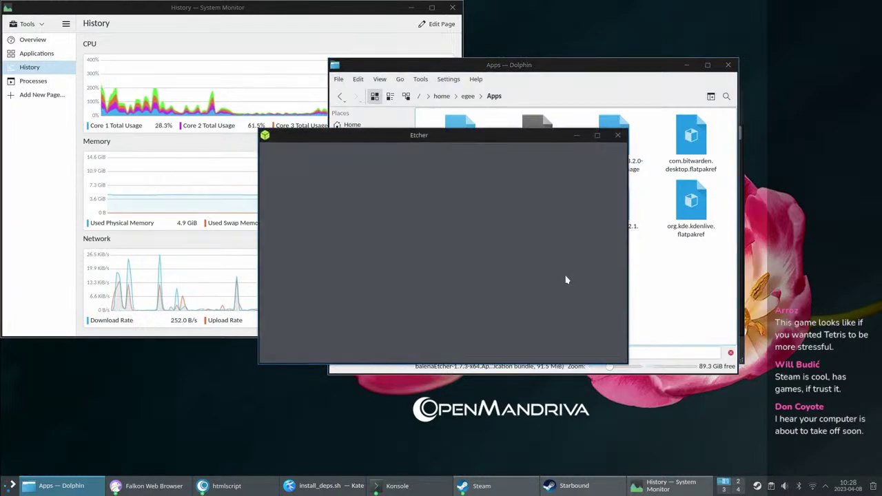
click(617, 133)
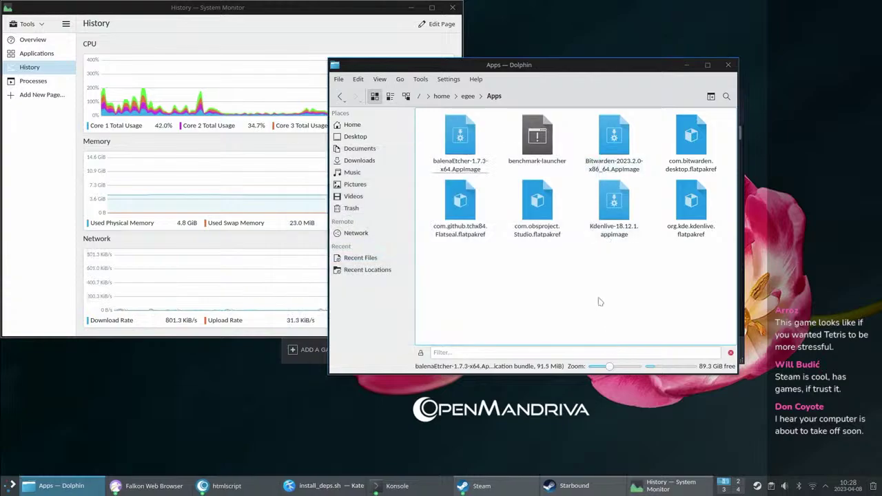
double_click(531, 149)
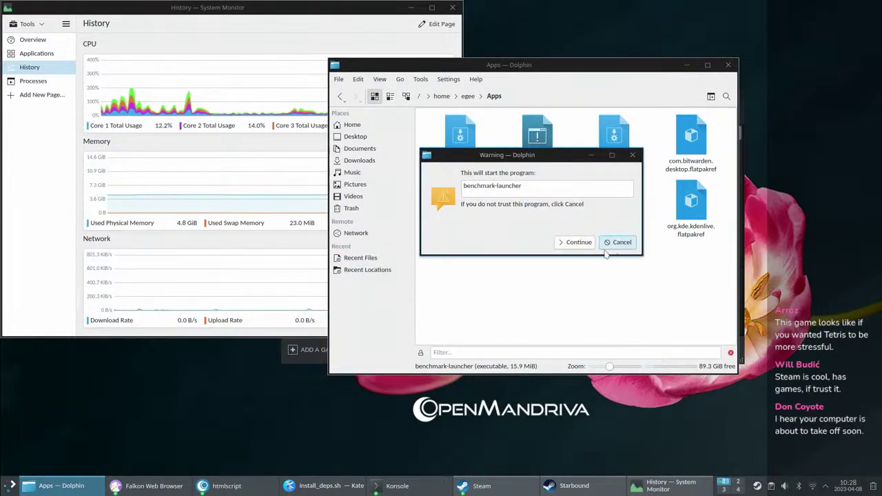
click(577, 242)
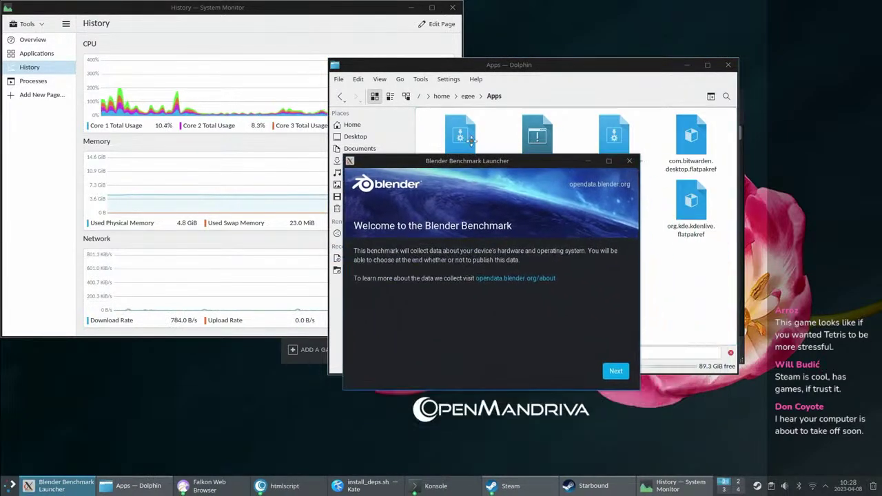
click(566, 270)
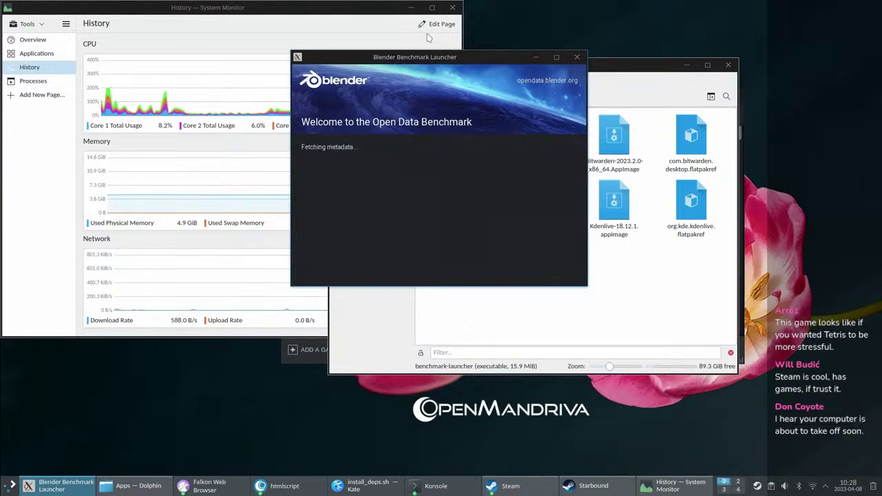
drag(456, 58, 237, 158)
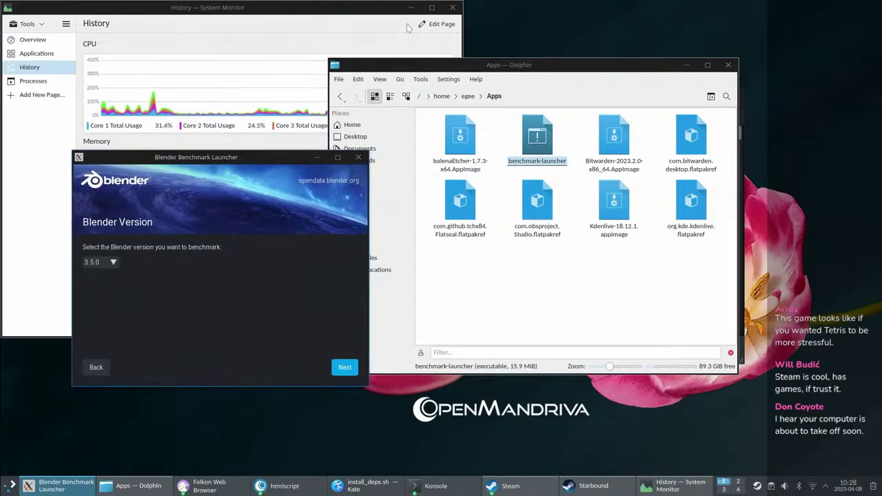
Step: Run and close the Bitwarden AppImage, then launch Kdenlive-18.12.1.appimage
double_click(613, 135)
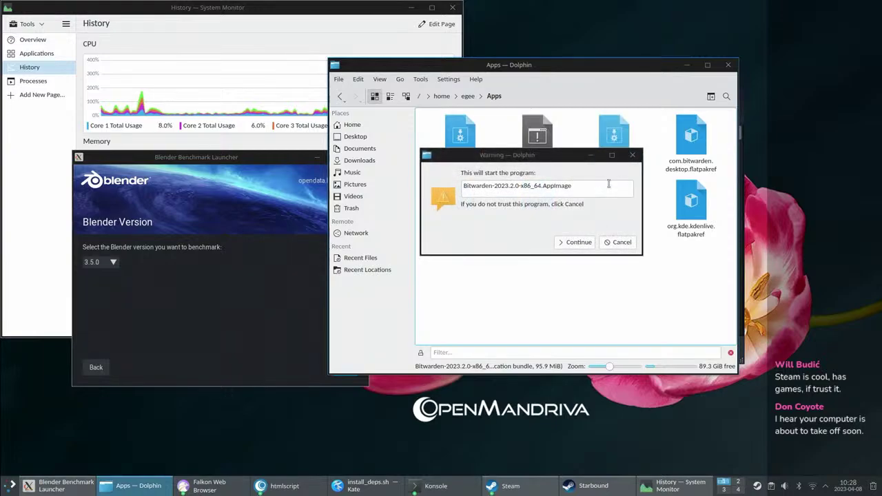
click(579, 242)
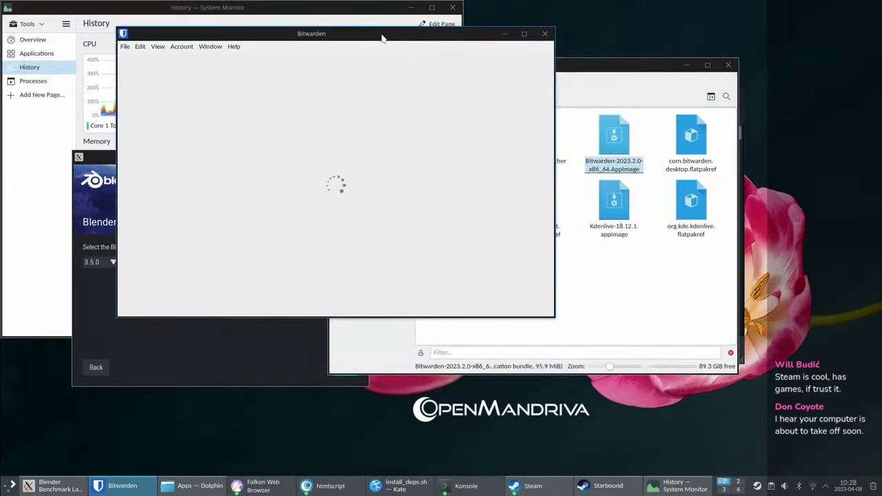
click(545, 33)
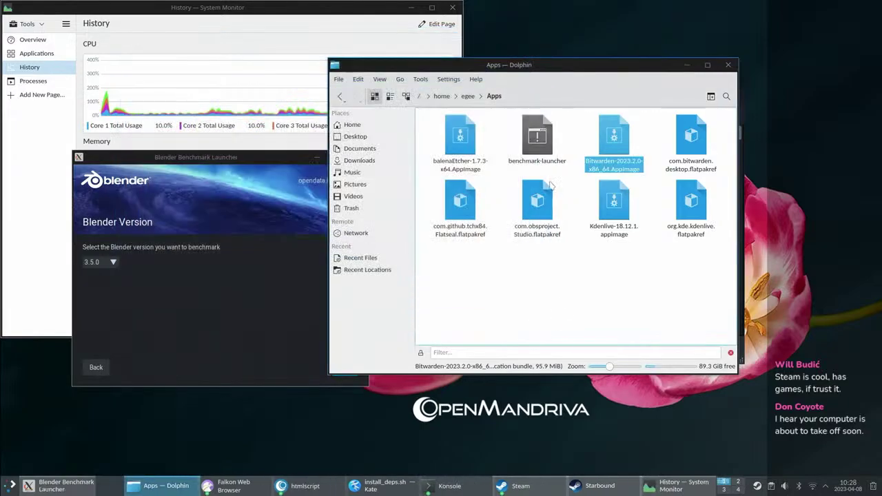
right_click(525, 276)
click(616, 203)
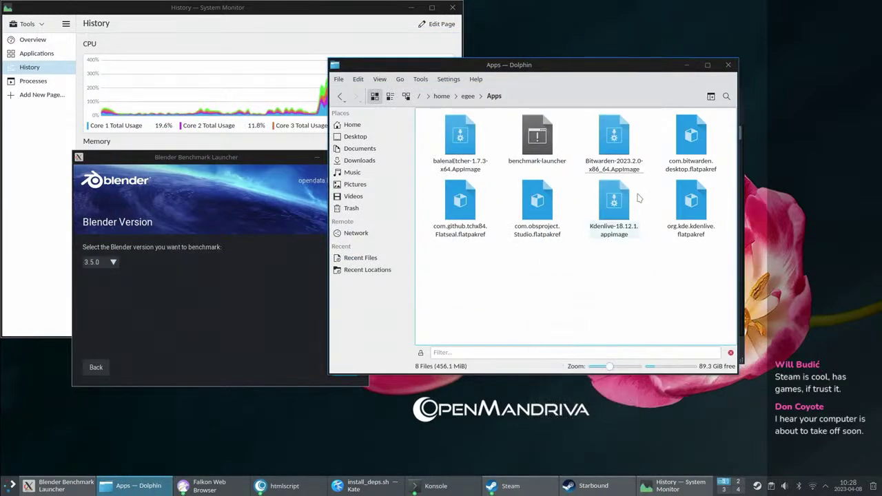
double_click(625, 204)
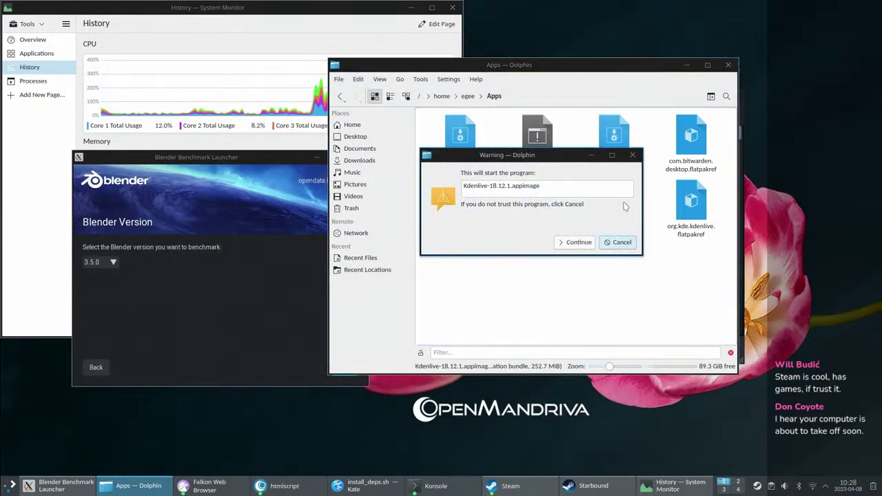
Step: Confirm Kdenlive's start, maximize its window, and view then close Help > About Kdenlive
click(571, 245)
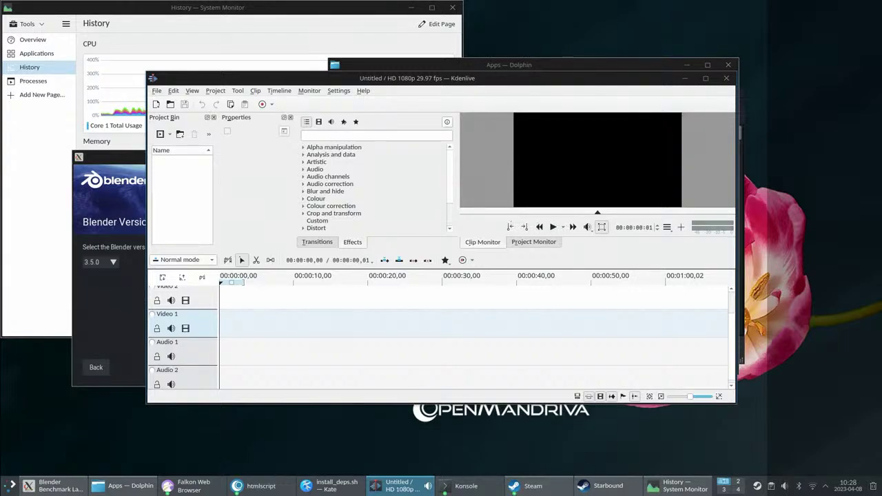
double_click(478, 78)
click(220, 22)
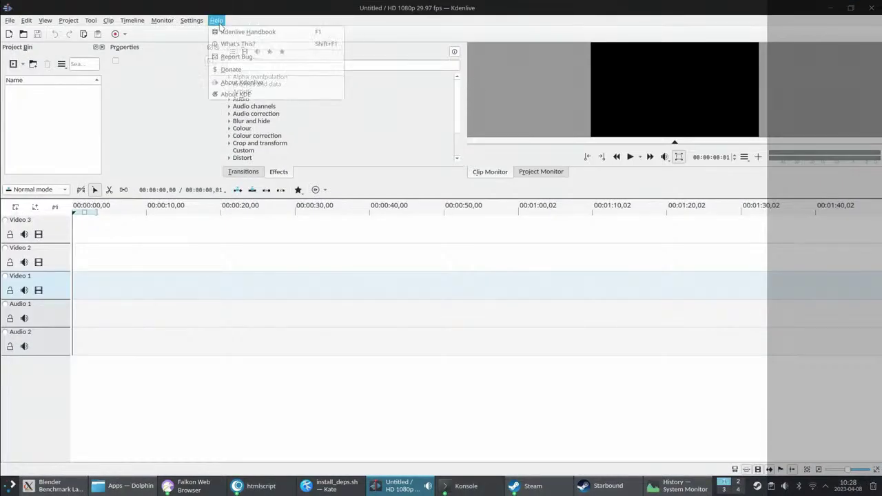
click(239, 84)
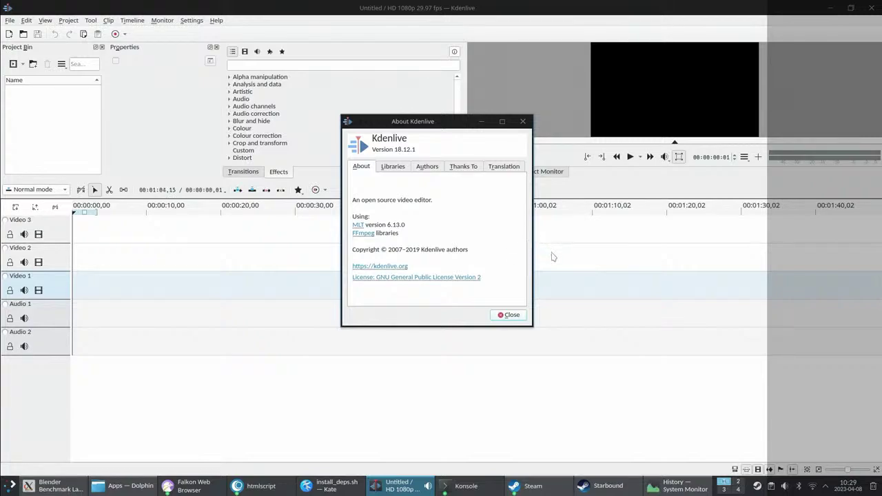
click(508, 315)
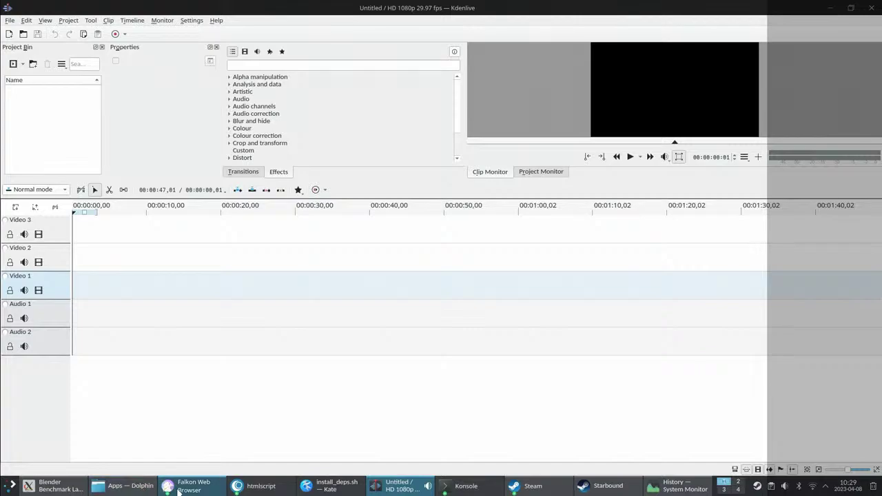
Step: In a new Falkon tab, search DuckDuckGo for 'planet centauri'
click(188, 486)
click(120, 24)
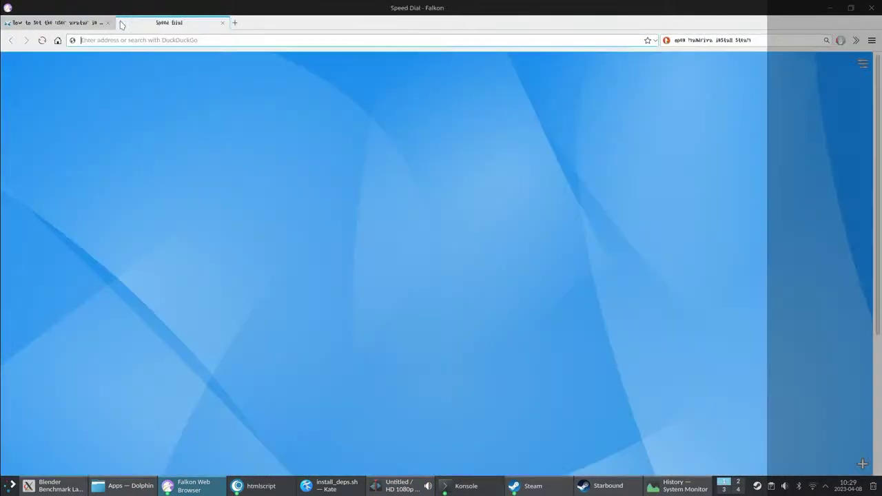
text(planet centuy)
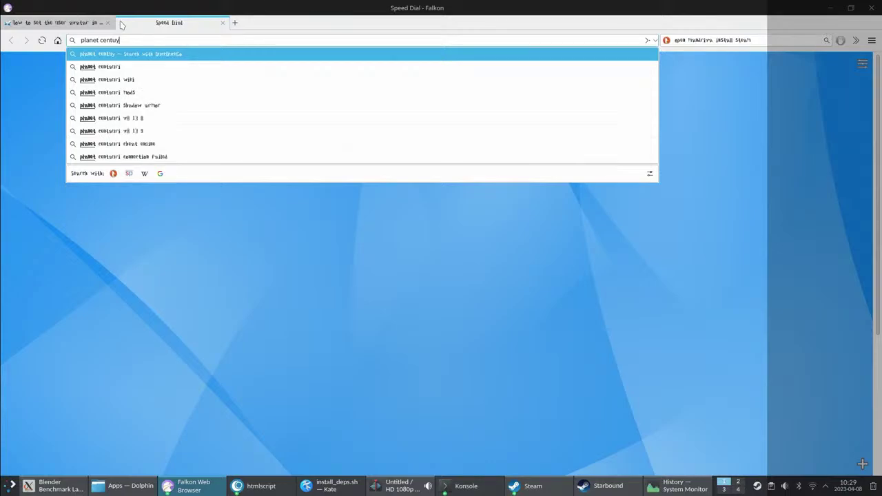
key(BackSpace)
text(auri)
key(Return)
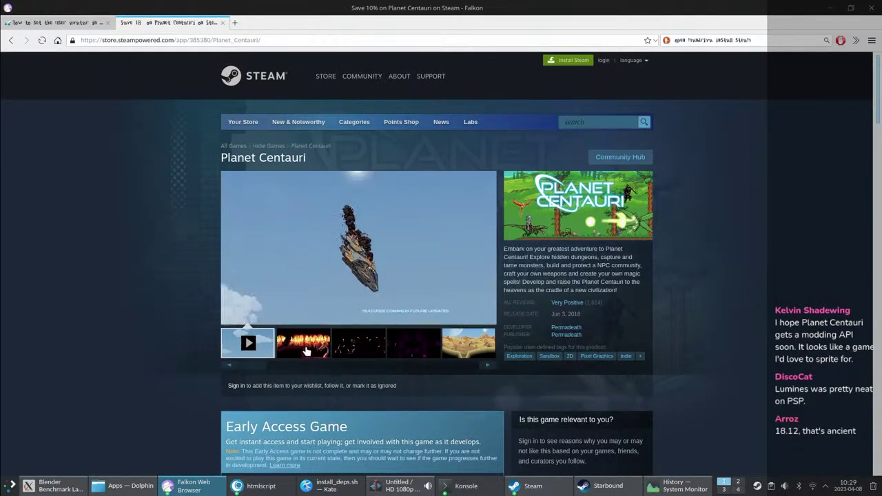
Step: Browse the Steam screenshots: fiery cave, dark sparks, purple, then the enlarged desert through forest views
click(307, 350)
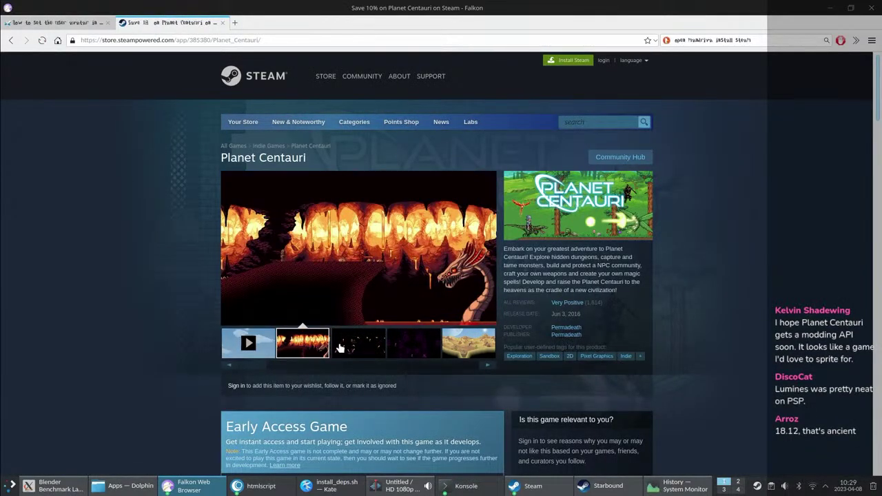
click(355, 346)
click(402, 346)
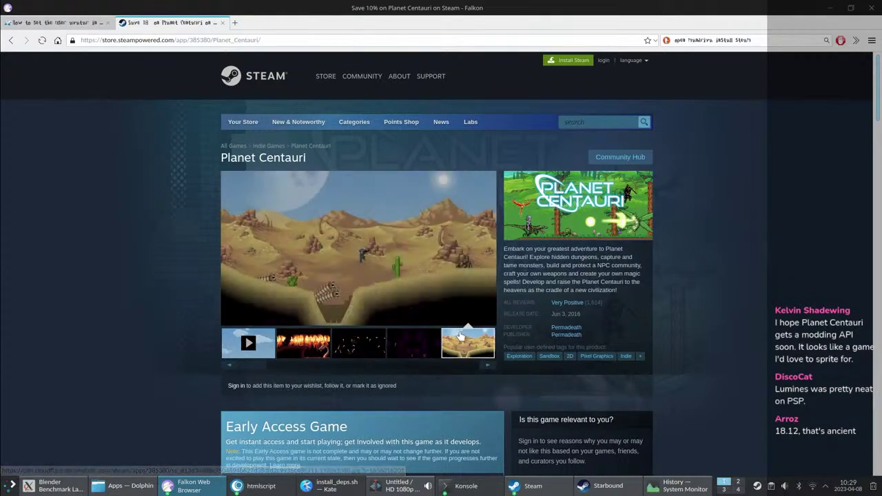
click(369, 259)
click(641, 396)
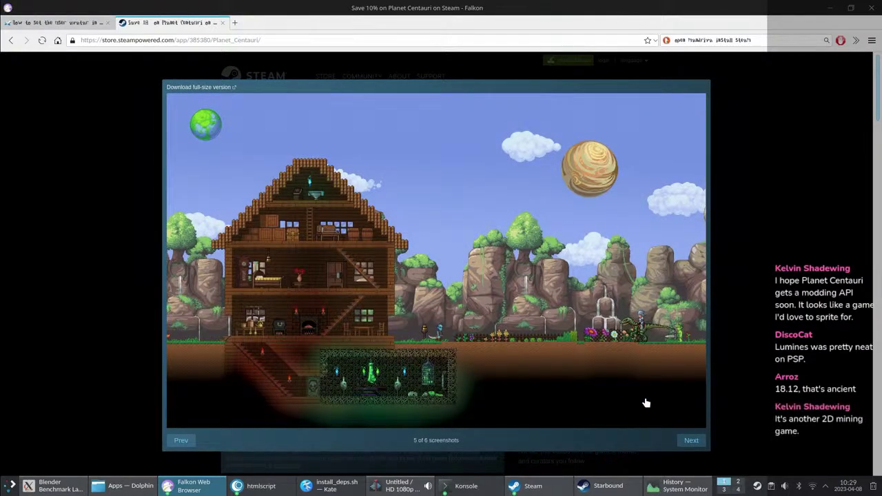
click(645, 403)
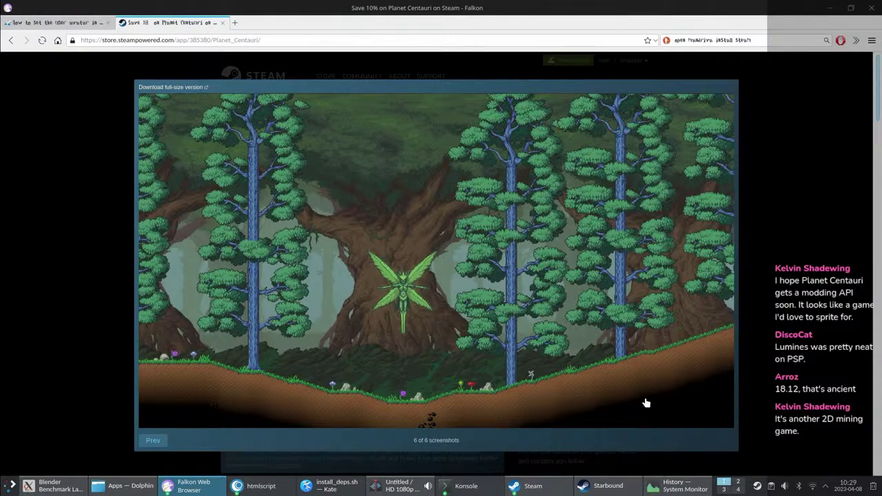
click(811, 381)
Step: Scroll through the store page, minimize Falkon and close Kdenlive
scroll(524, 358, down, 5)
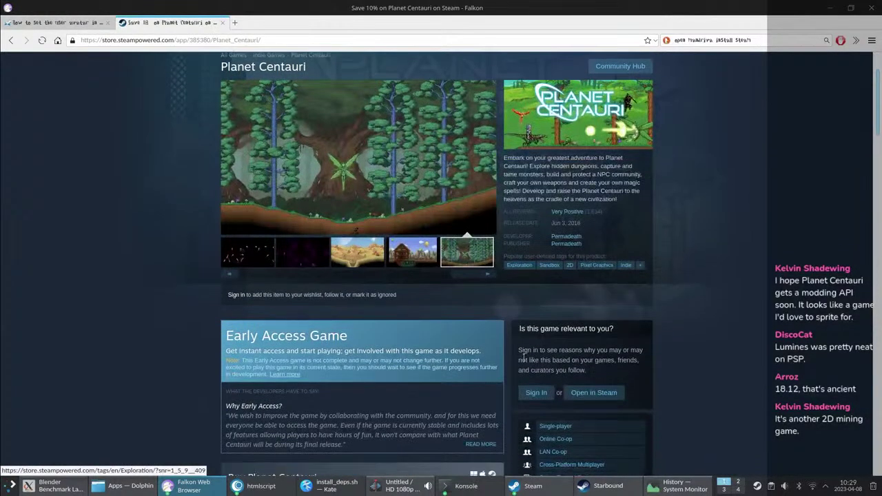
scroll(524, 357, down, 4)
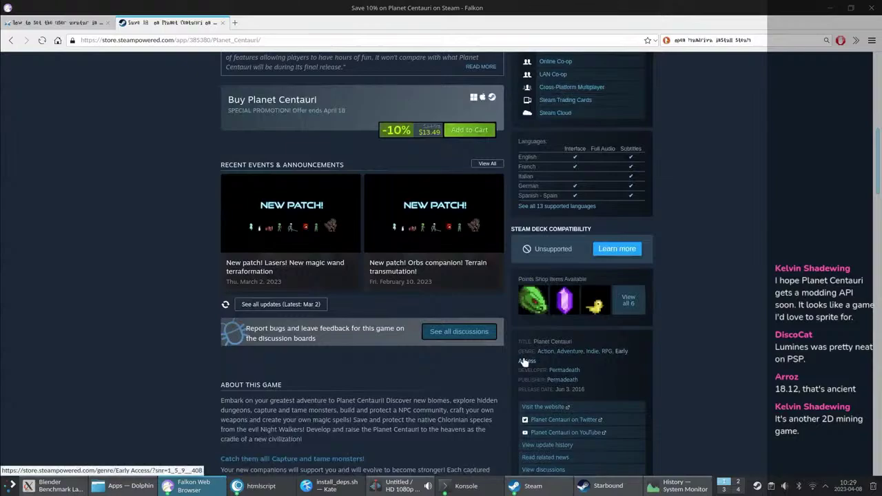
scroll(522, 365, up, 9)
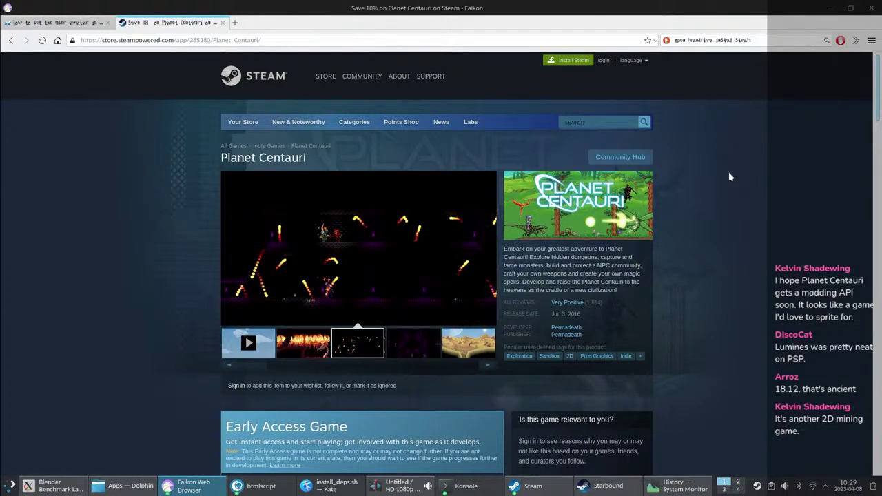
scroll(729, 177, down, 3)
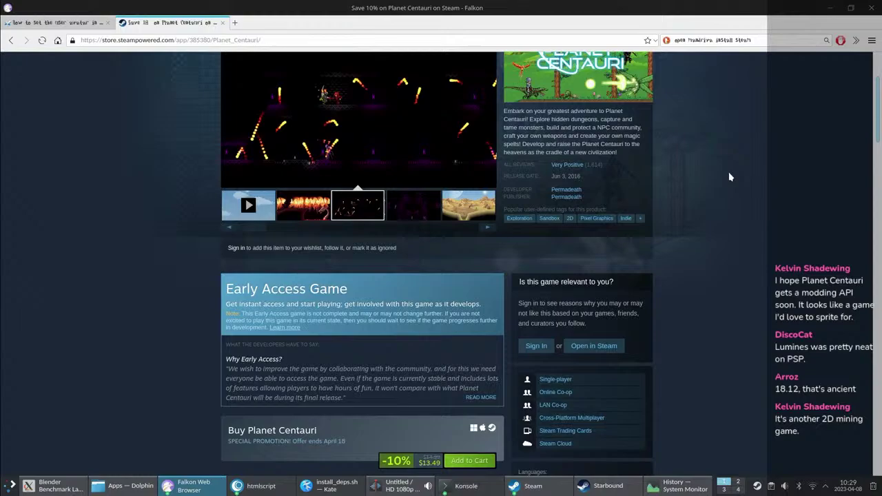
scroll(729, 177, up, 3)
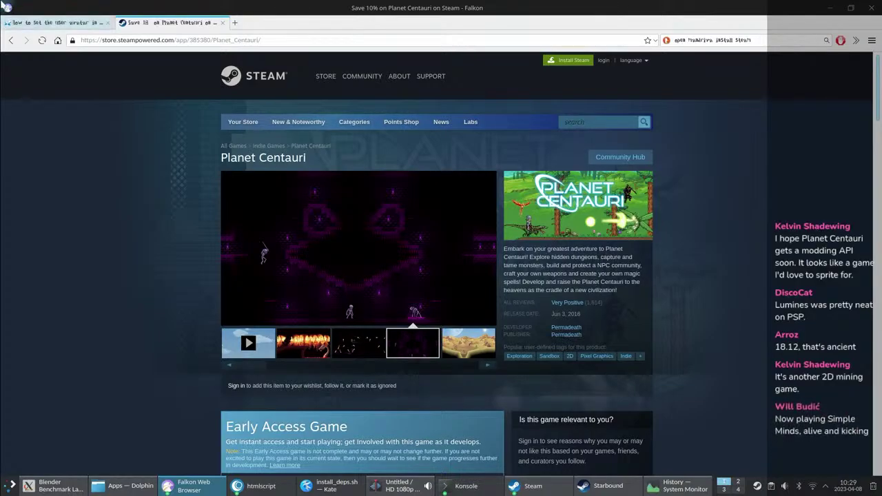
mouse_move(98, 4)
click(316, 53)
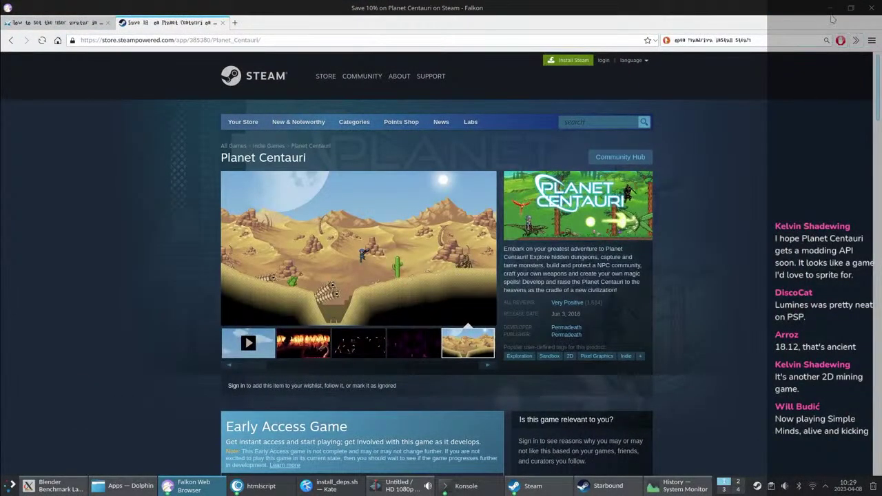
click(831, 7)
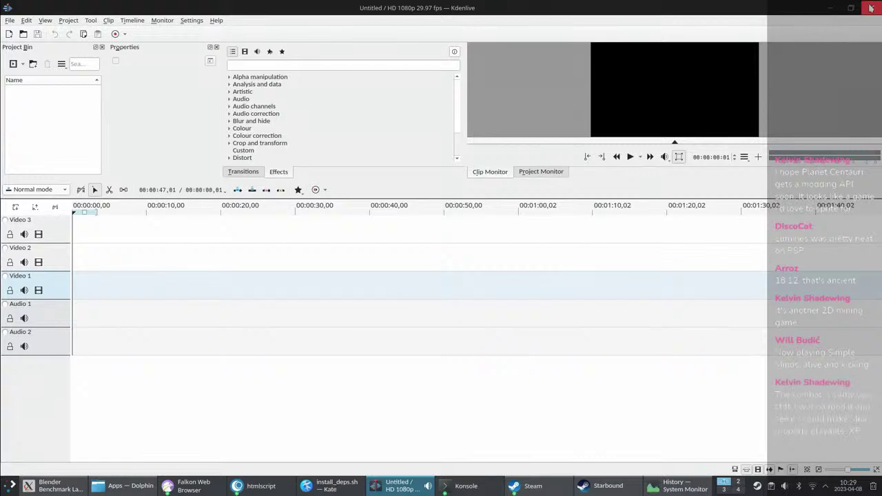
click(875, 7)
Step: Close the Blender Benchmark launcher and open a terminal in the Apps folder
right_click(607, 272)
click(300, 288)
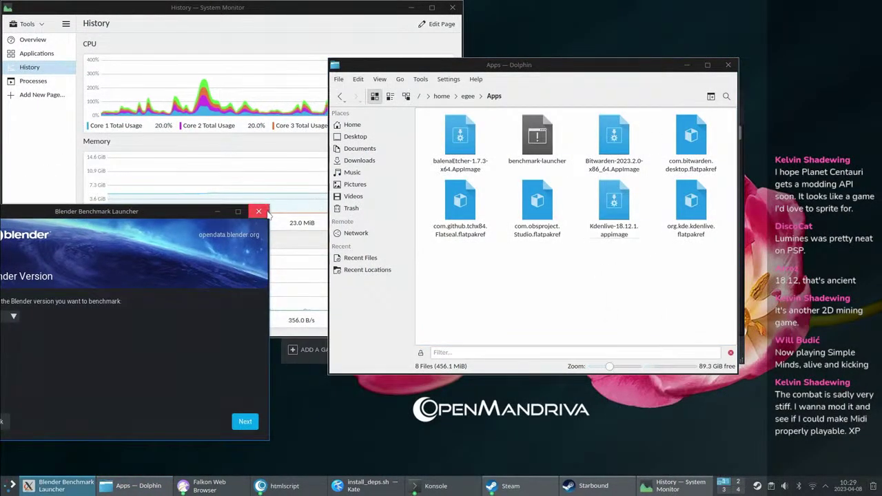
click(259, 210)
right_click(590, 254)
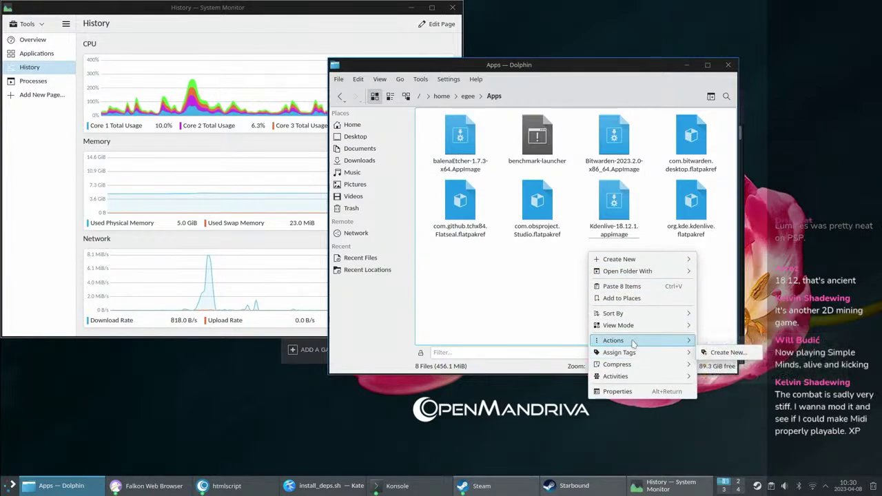
click(722, 342)
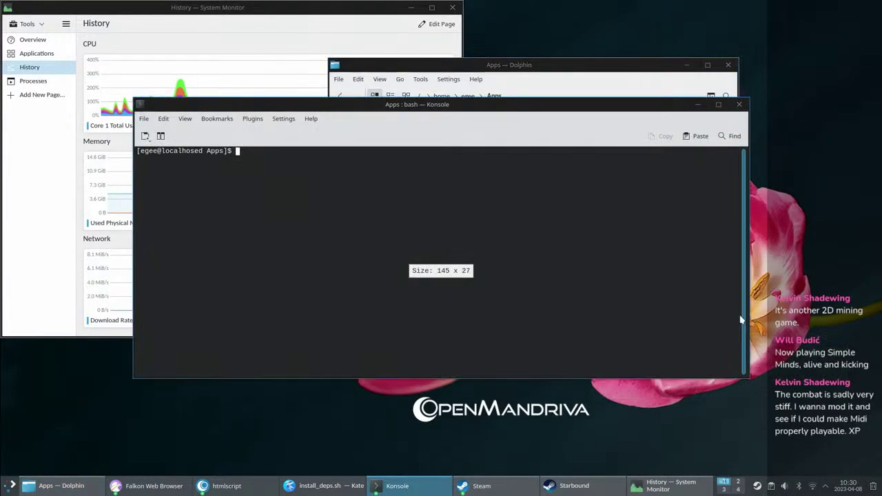
Step: List the Apps folder, run flatpak install on the OBS Studio flatpakref, confirm with y, and return Dolphin to egee
text(ls)
key(Return)
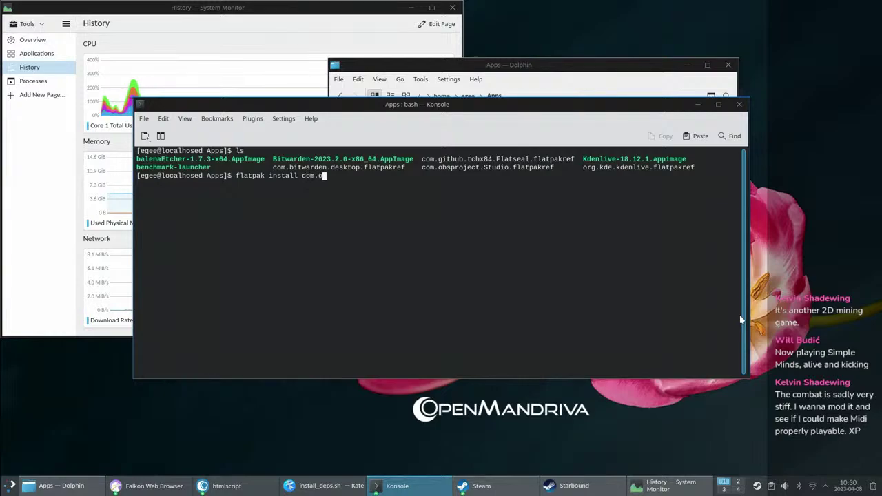
text(flatpak install com.o)
key(Tab)
key(Return)
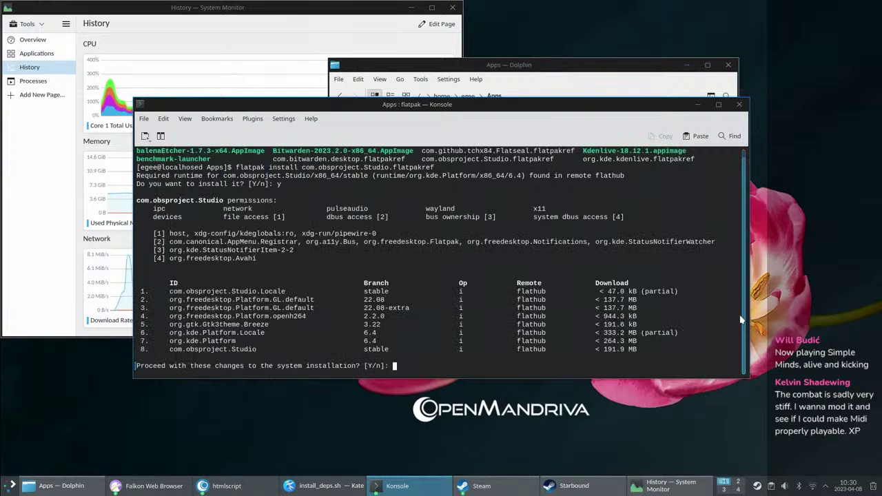
text(y)
key(Return)
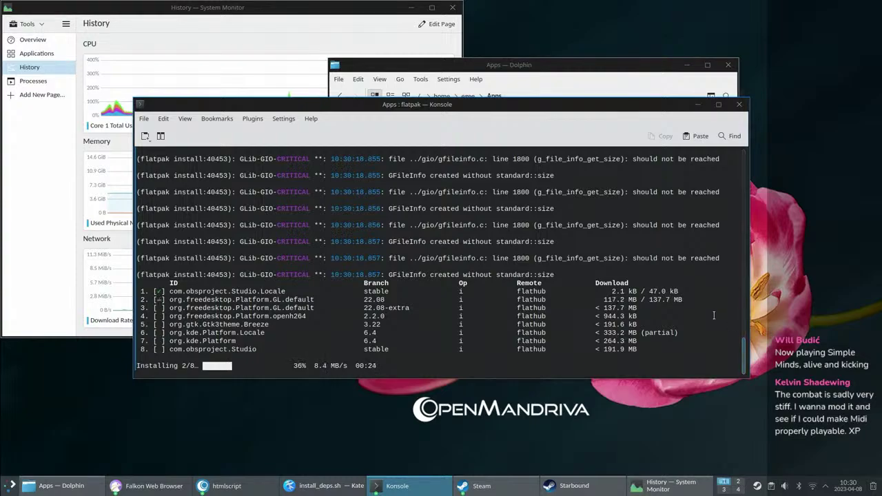
drag(400, 71, 371, 66)
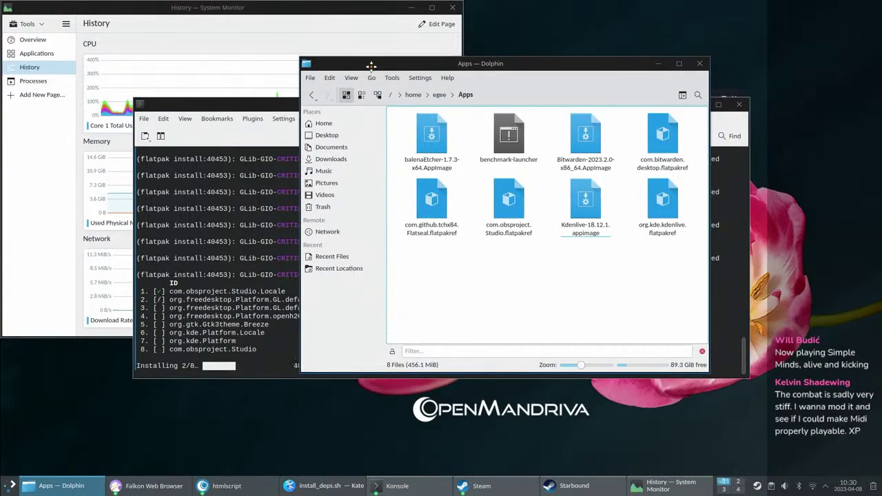
click(439, 94)
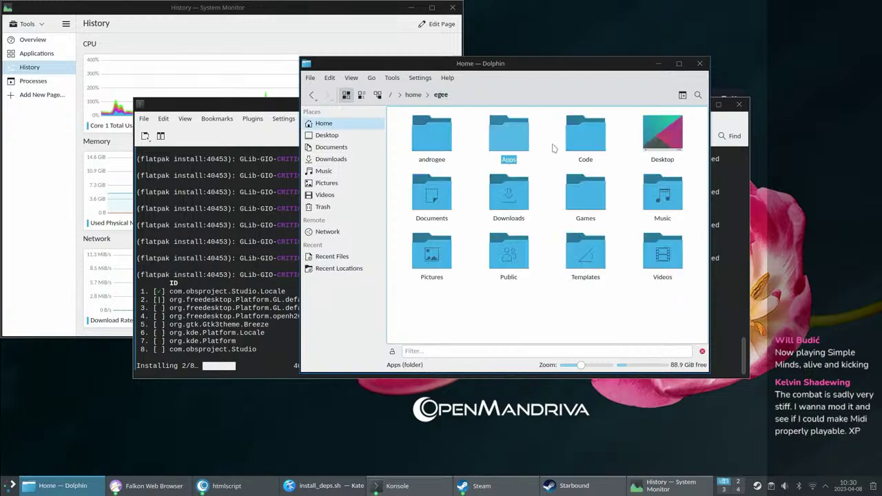
Step: Open the Code folder and view run.rb in the text editor, then close it
click(606, 136)
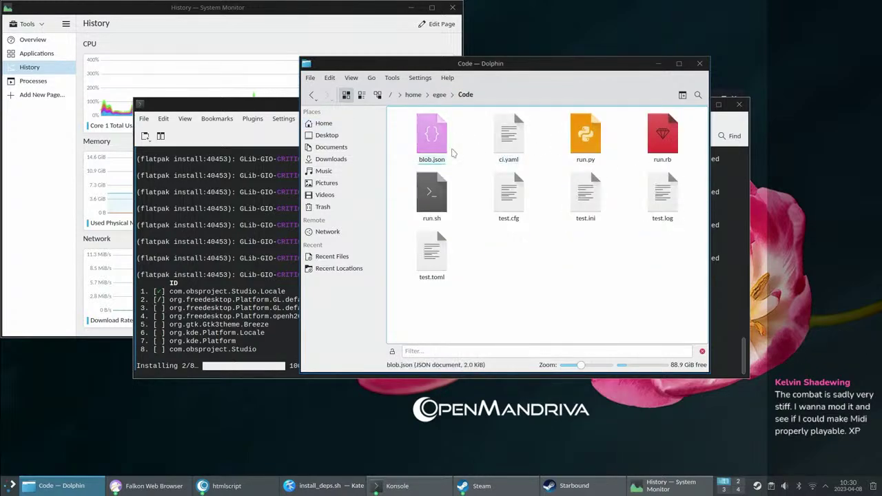
click(662, 136)
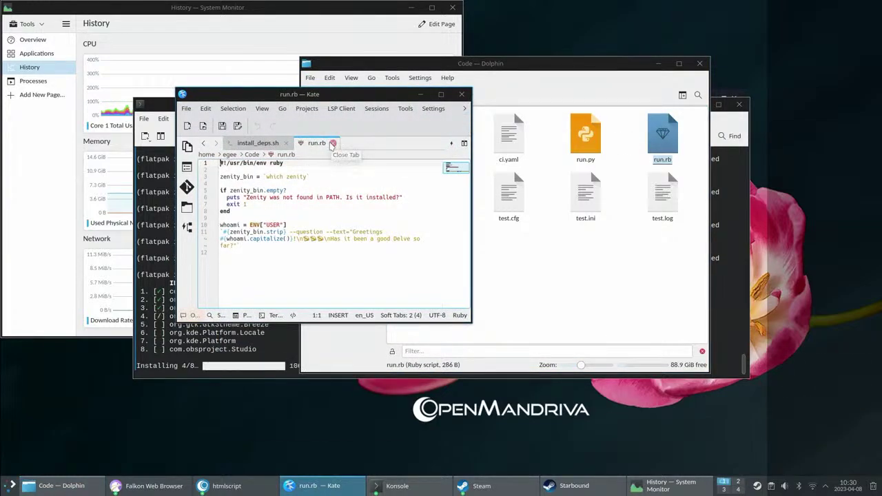
click(332, 143)
click(461, 93)
Step: Mark run.py, run.rb and run.sh as executable in their Permissions properties
right_click(589, 135)
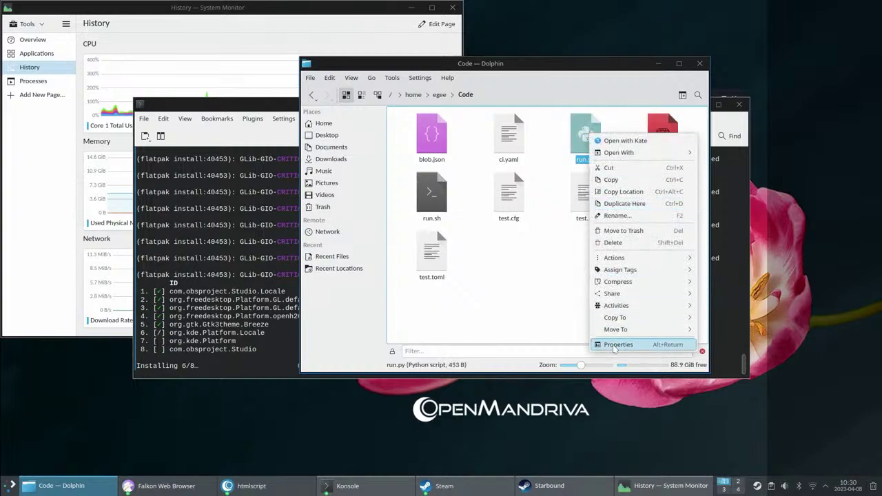
click(606, 399)
click(475, 111)
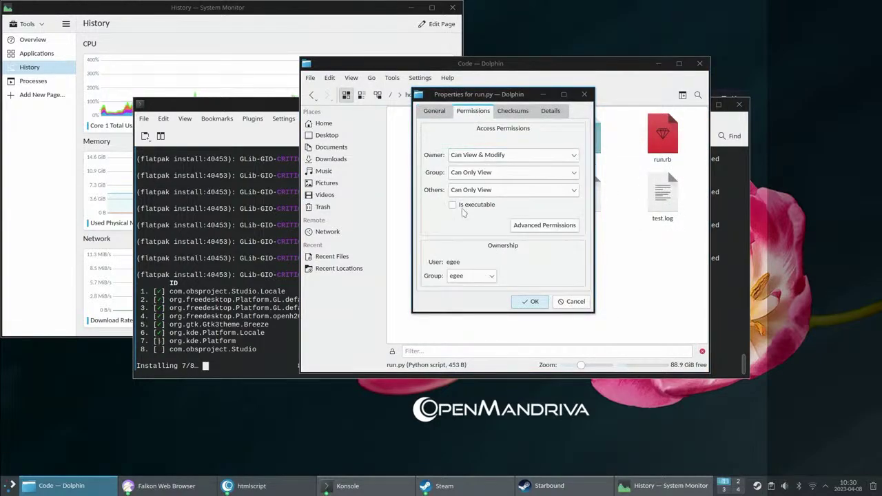
click(465, 207)
click(530, 301)
right_click(661, 139)
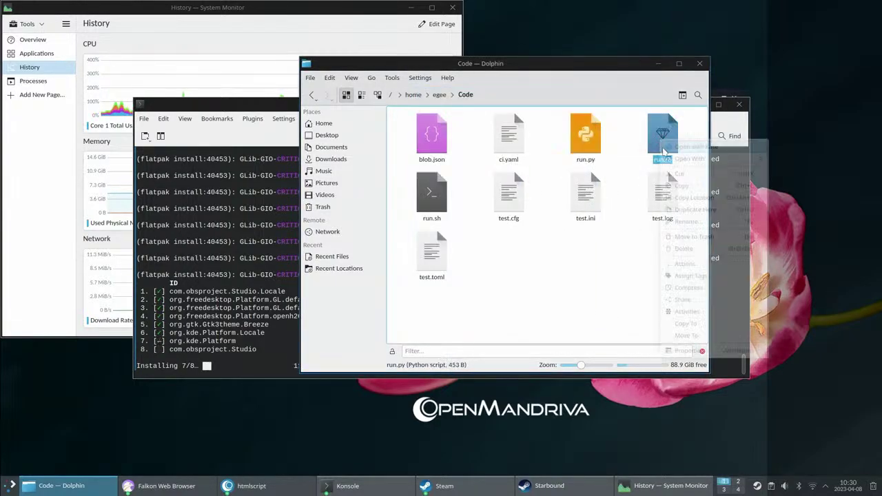
click(689, 350)
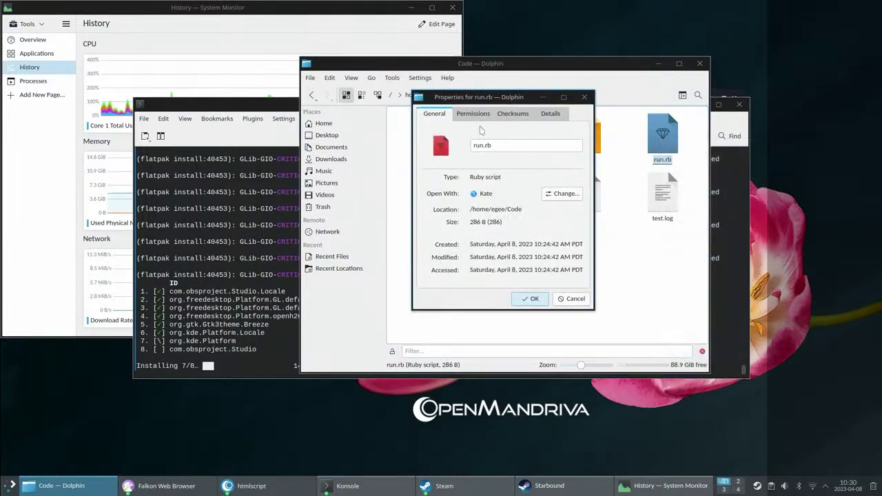
click(473, 113)
click(452, 208)
click(531, 301)
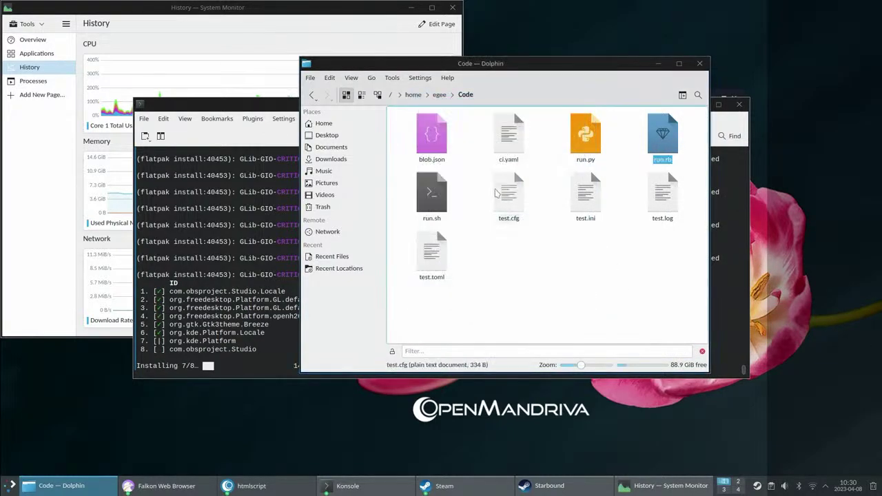
right_click(430, 190)
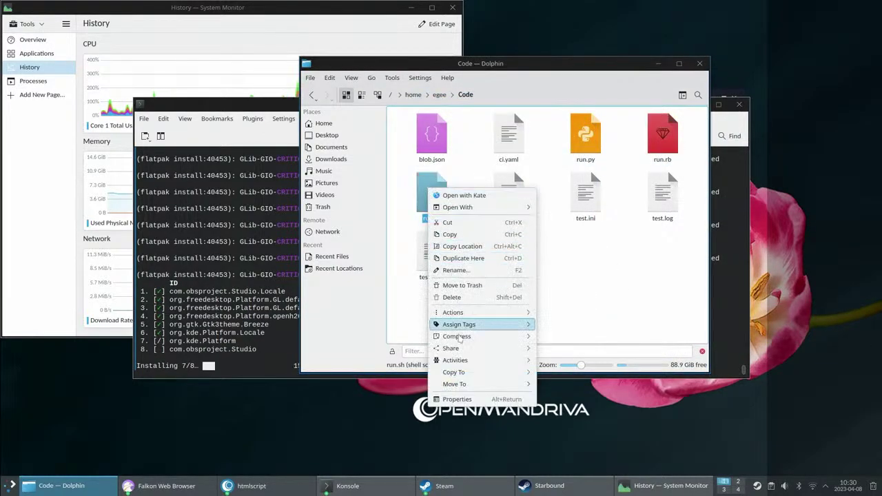
click(454, 400)
click(473, 113)
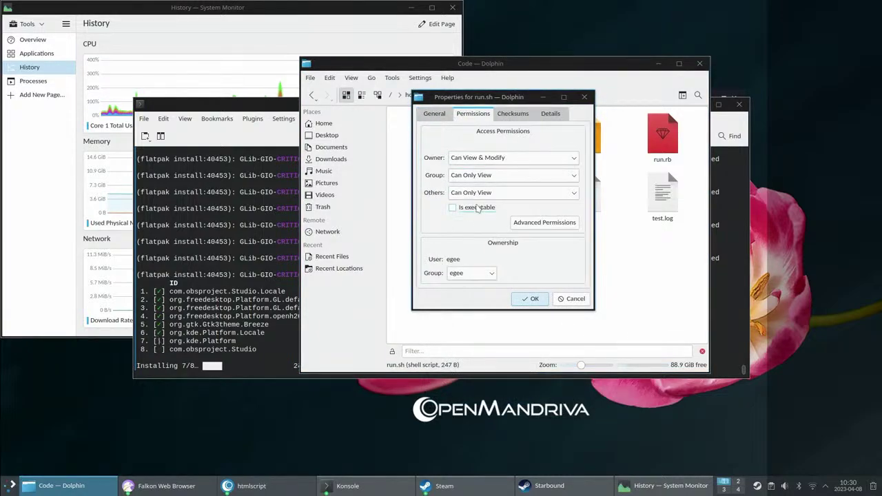
click(513, 298)
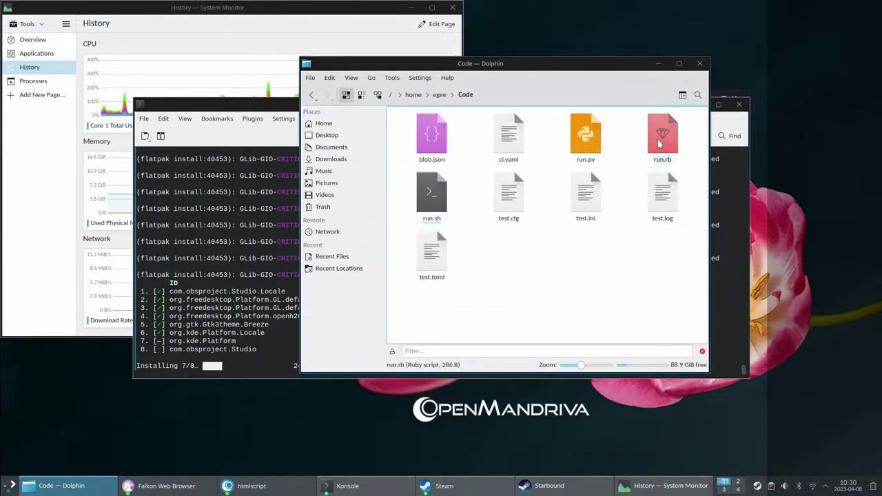
Step: Run run.rb, run.py and run.sh, answering Yes to or dismissing each greeting
double_click(660, 143)
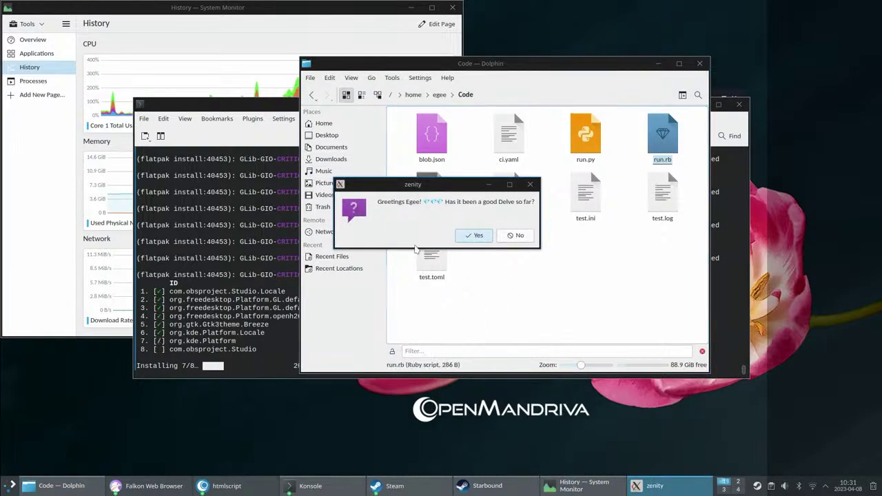
click(473, 235)
double_click(585, 134)
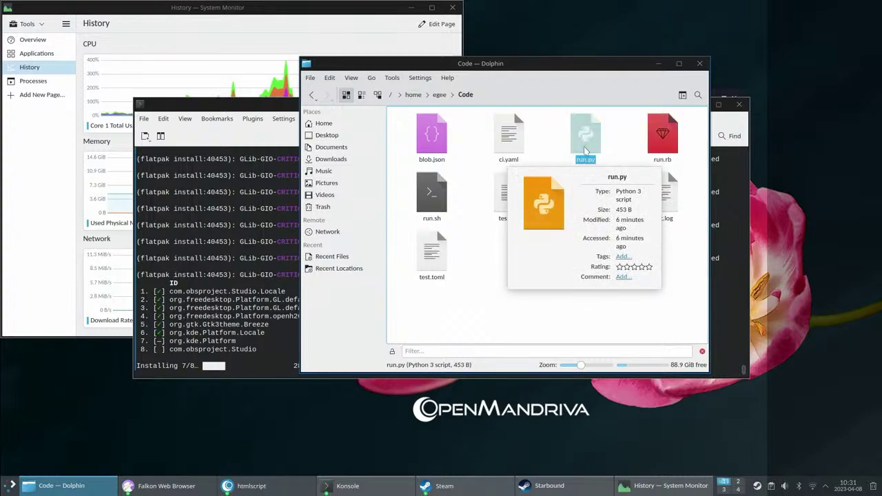
click(475, 235)
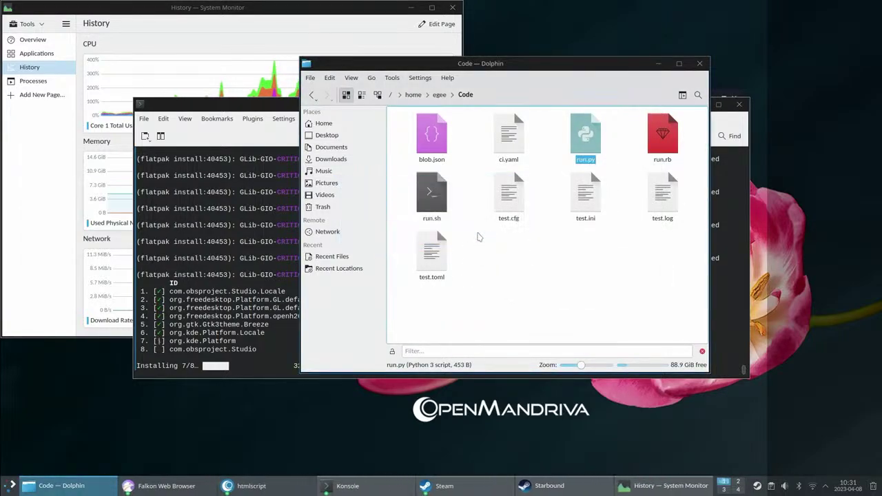
double_click(427, 196)
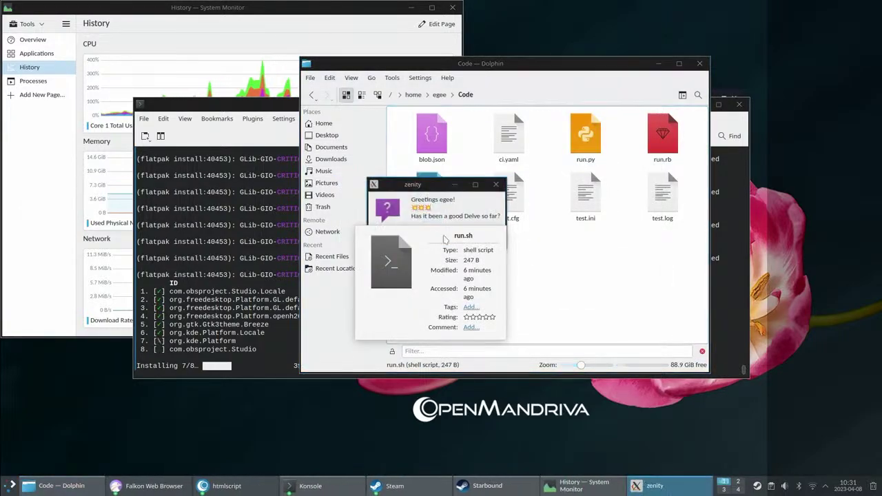
click(497, 187)
Step: Clear the file selection in Code and go up to the egee home folder
mouse_move(504, 198)
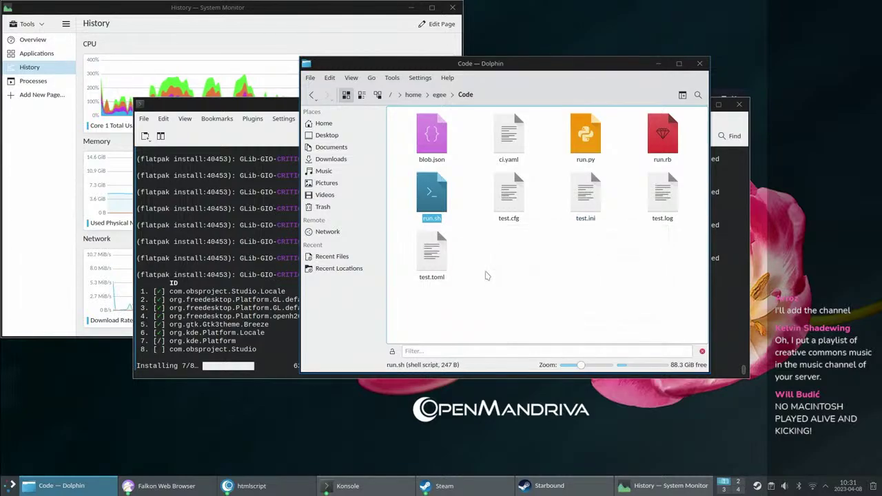
click(485, 275)
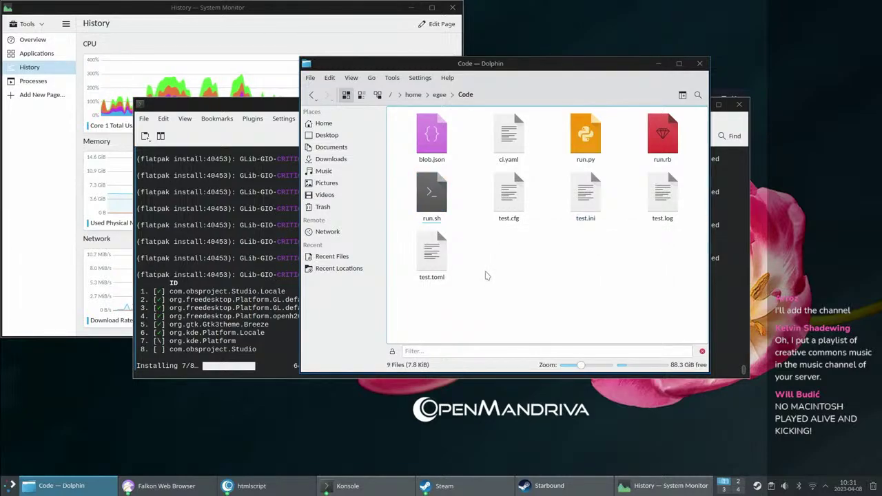
click(438, 95)
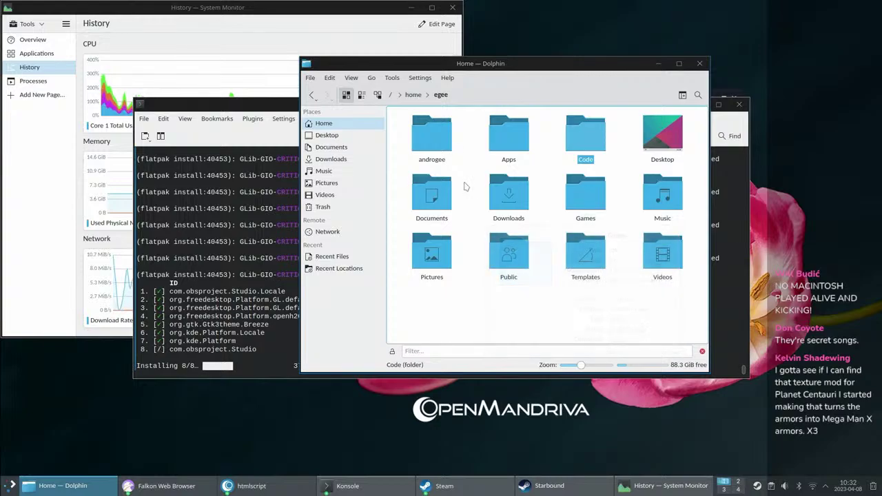
Step: Open document.docx from Documents, dismiss the tip, select the emoji lines and last paragraph, then close Writer
click(431, 196)
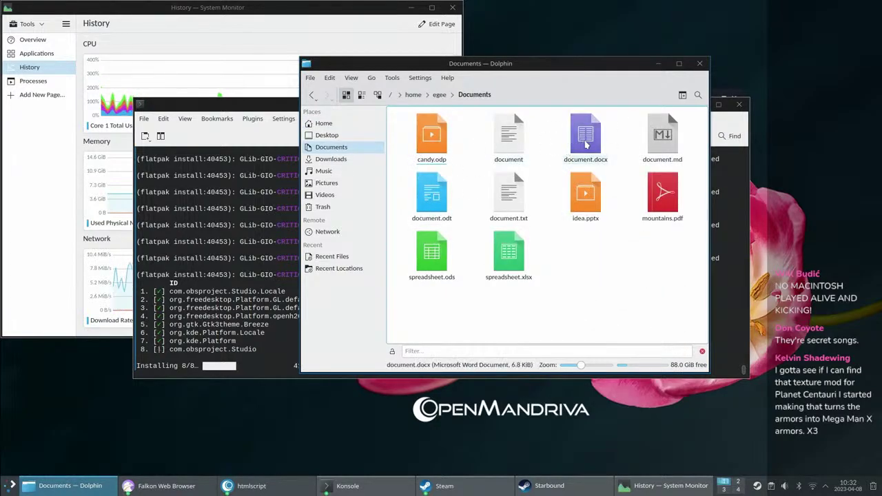
double_click(585, 138)
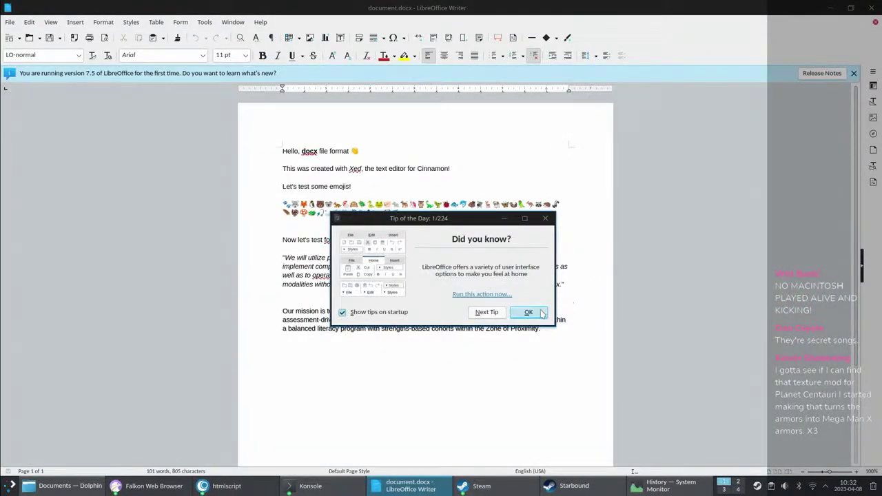
click(527, 312)
drag(419, 213, 184, 198)
click(432, 354)
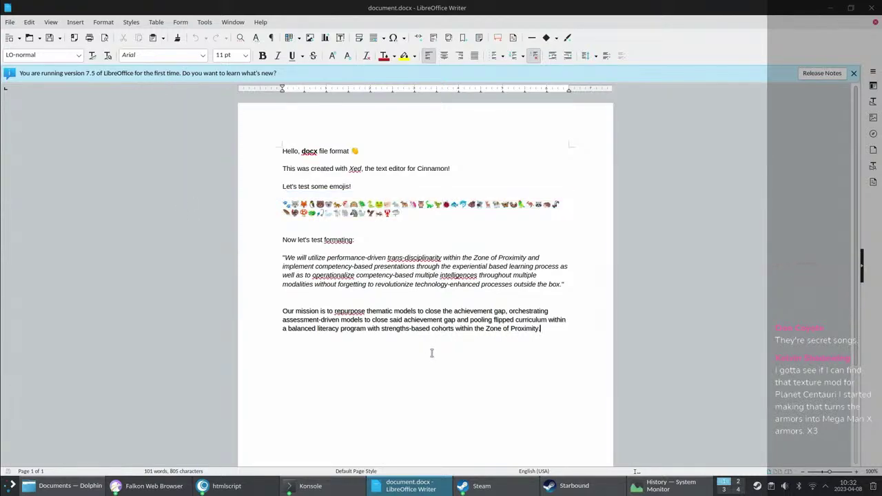
drag(563, 334, 200, 301)
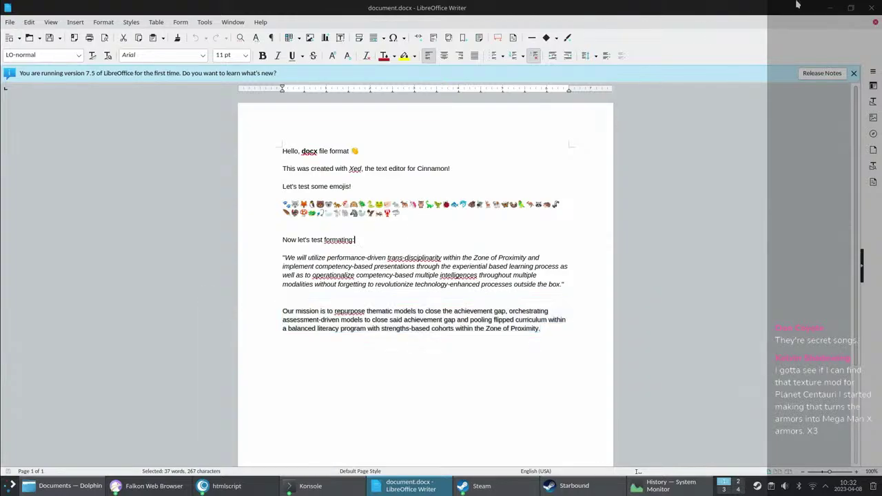
click(871, 9)
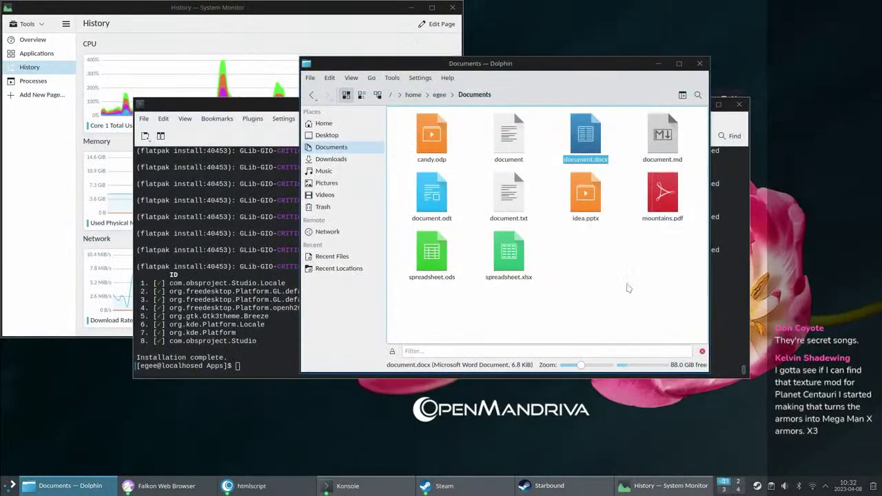
Step: View mountains.pdf, close the PDF viewer, and reopen the file manager from the launcher
double_click(657, 199)
scroll(657, 199, down, 10)
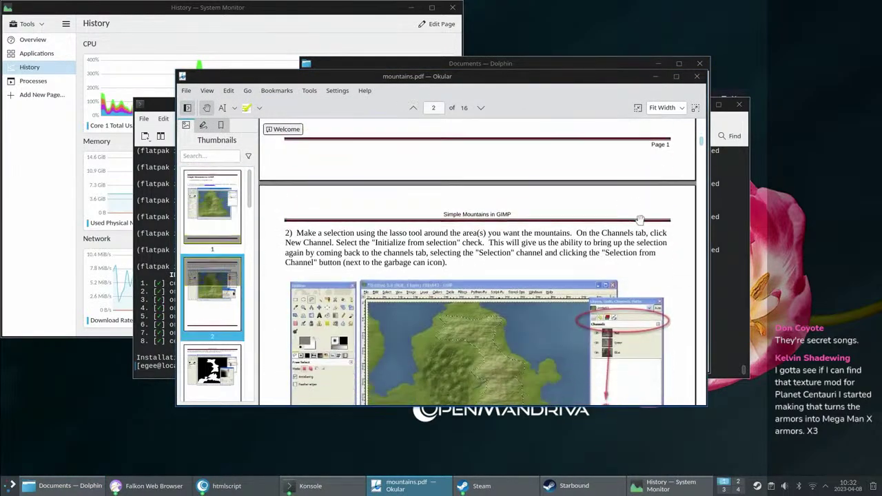
scroll(642, 158, up, 1)
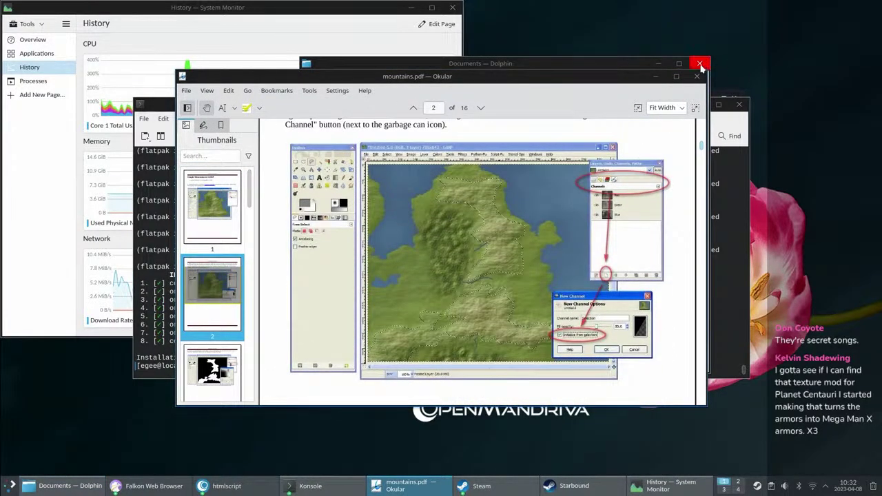
click(699, 63)
click(697, 77)
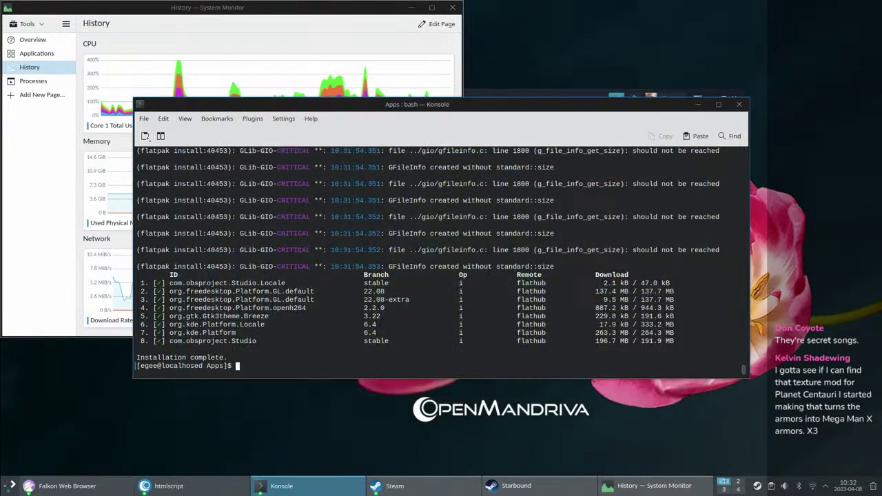
click(11, 486)
click(13, 363)
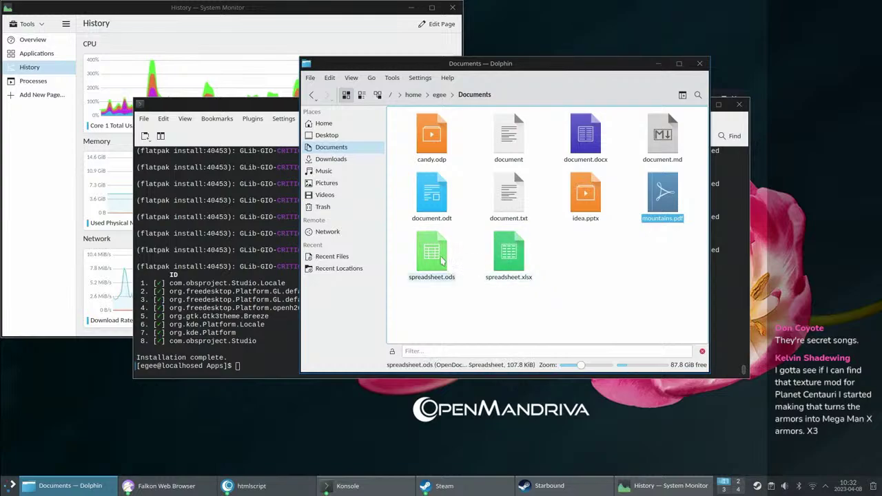
Step: Open spreadsheet.xlsx in Calc, scroll it, and close it
double_click(506, 265)
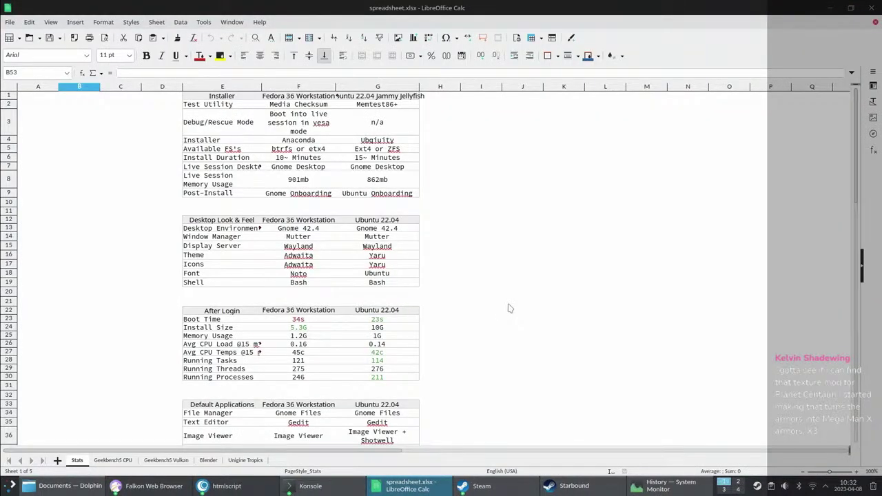
scroll(510, 308, down, 11)
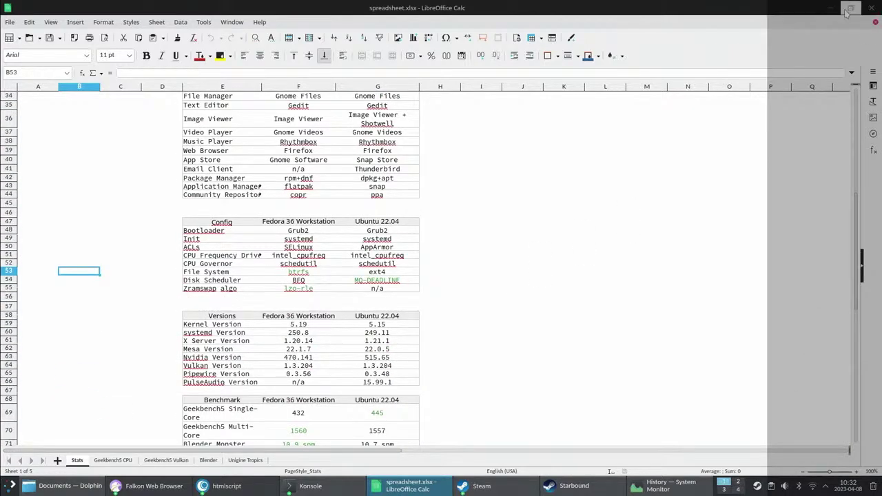
click(872, 8)
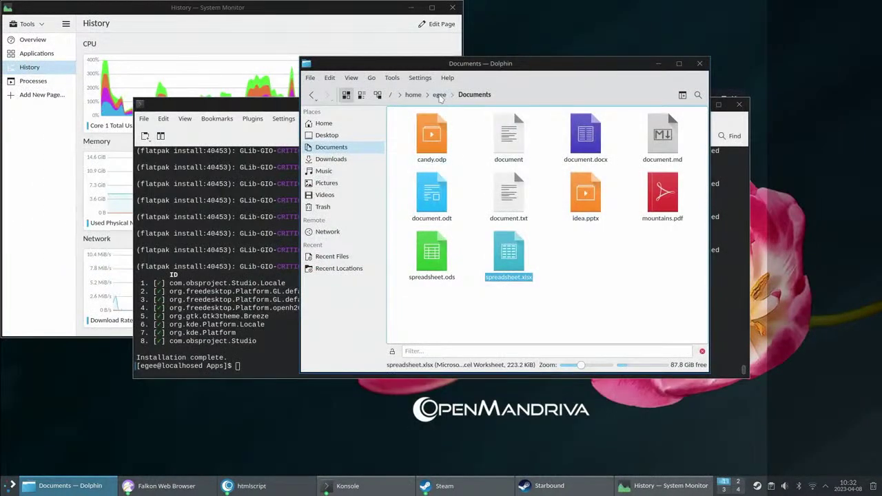
Step: Open candy.odp in Impress, view slides 5 and 6, then close it
double_click(436, 135)
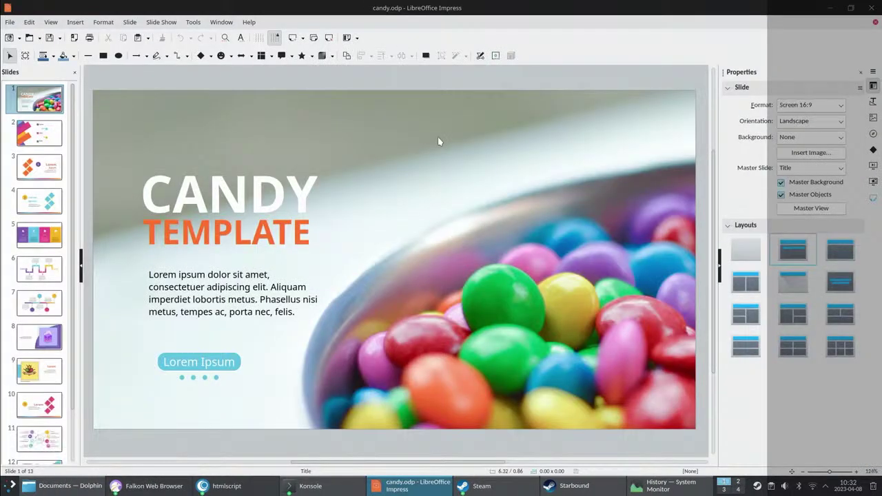
scroll(436, 137, down, 3)
click(15, 235)
click(21, 268)
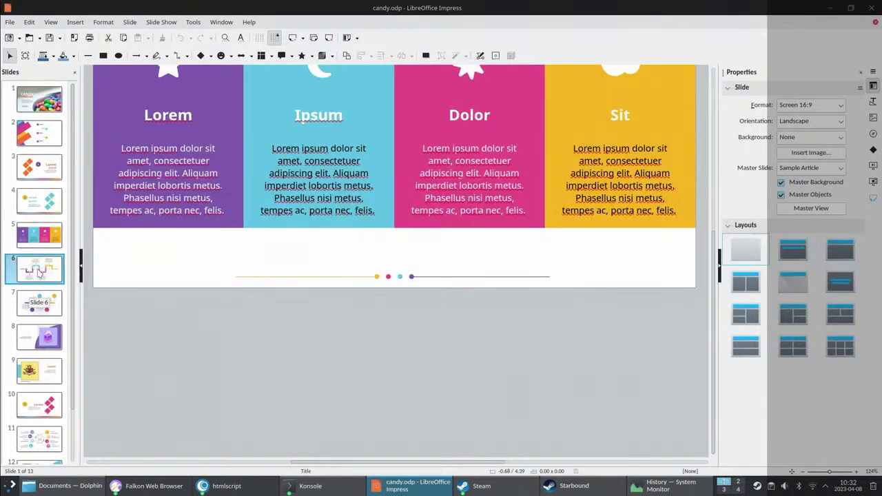
click(869, 9)
Step: Inspect test.conf.7z and test.conf.rar in Downloads, then quit the archive viewer
key(BackSpace)
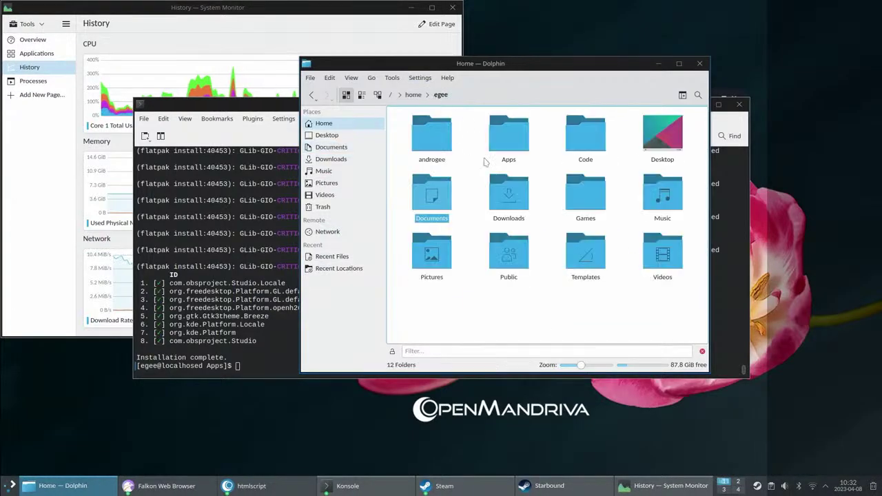
click(508, 197)
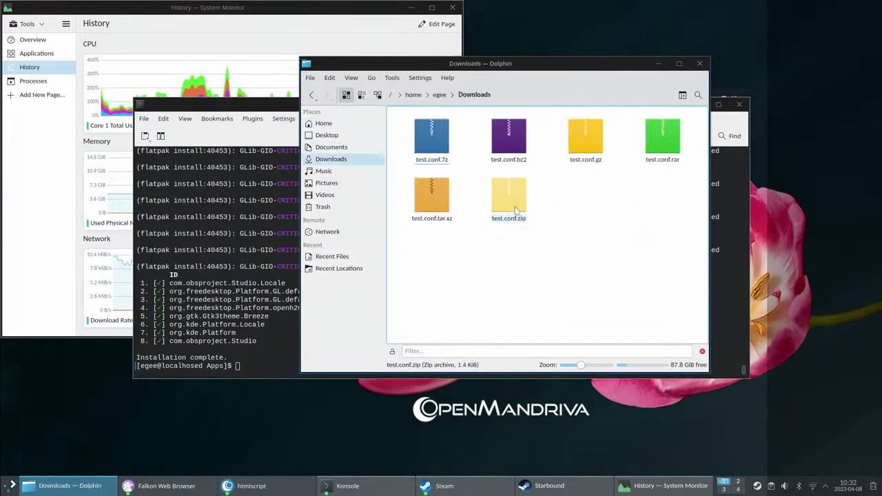
double_click(429, 138)
key(BackSpace)
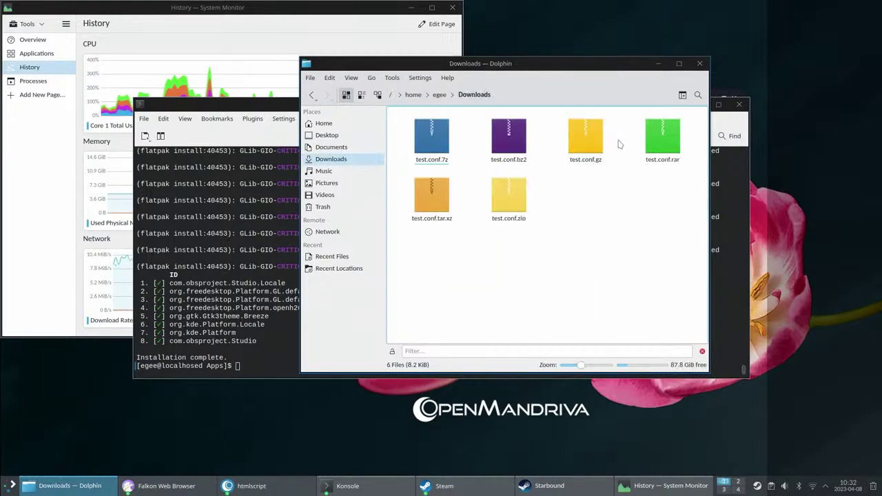
double_click(662, 137)
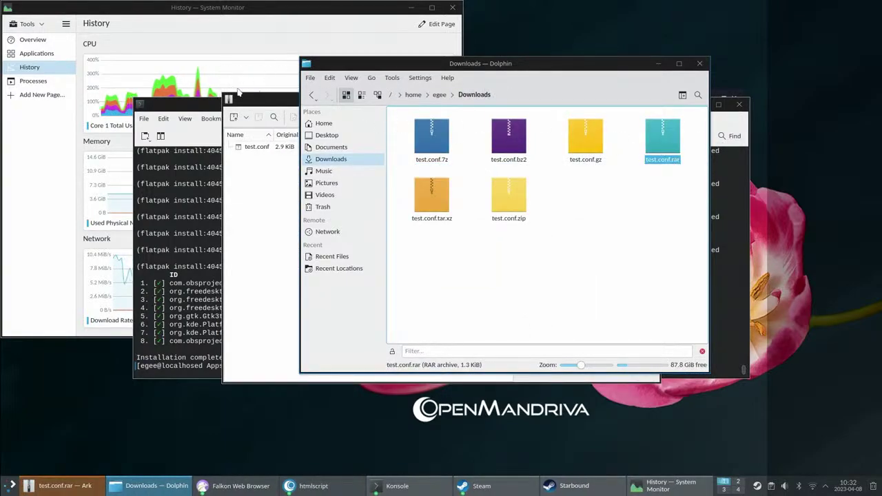
key(ctrl+q)
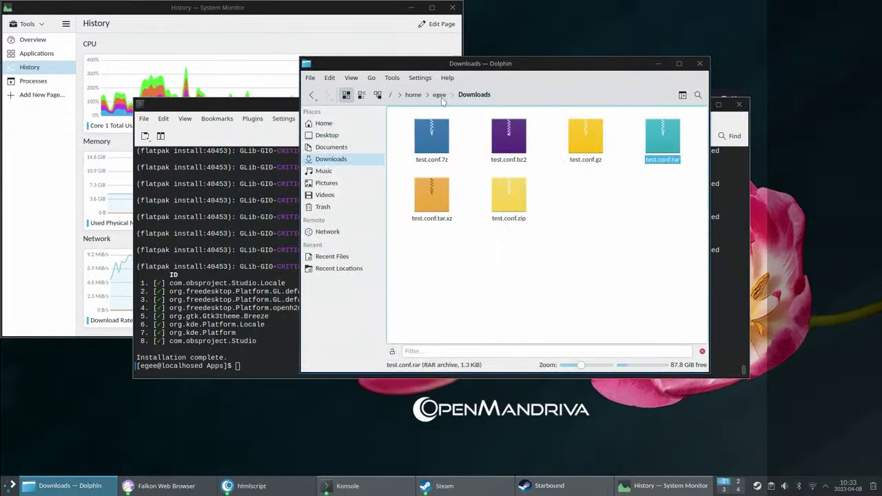
Step: Go to Music via Home, select all nine audio files and open them together
click(441, 96)
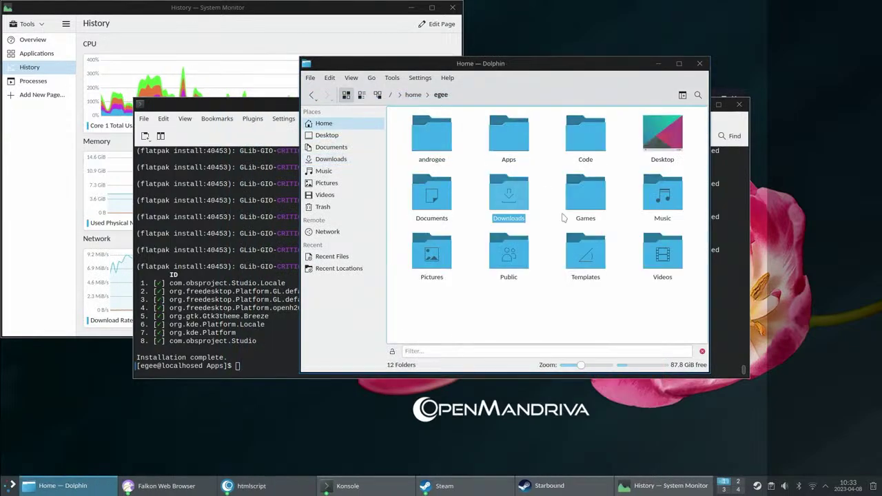
double_click(658, 201)
drag(692, 311, 318, 82)
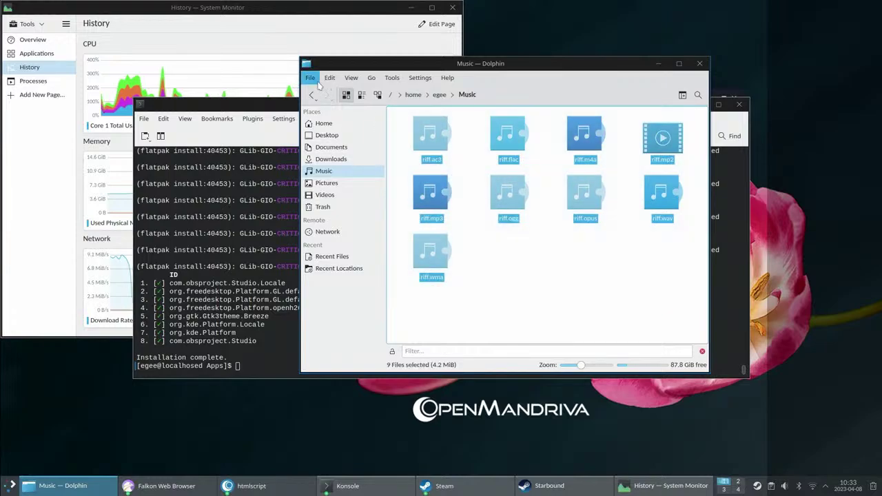
key(Return)
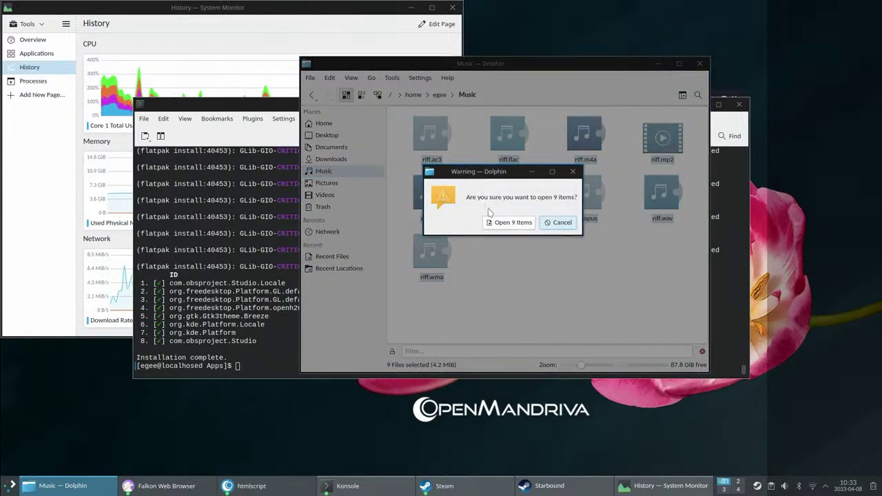
Step: Confirm opening all 9 items, then select riff.wav's first 5.75 s and move it to start at 2.59 s
click(509, 222)
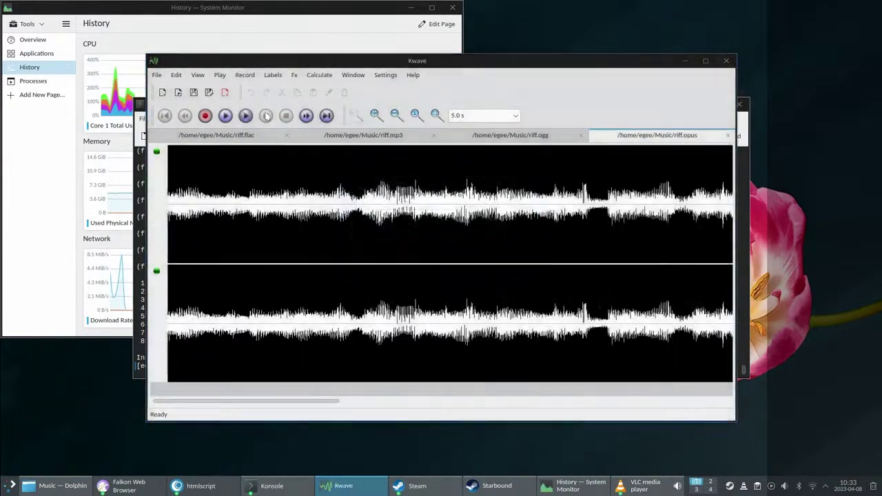
drag(443, 69, 520, 36)
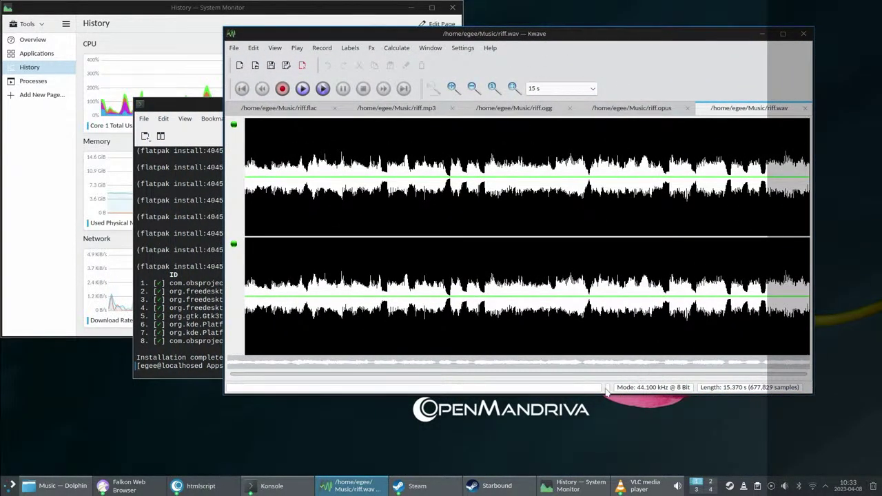
drag(456, 158, 244, 172)
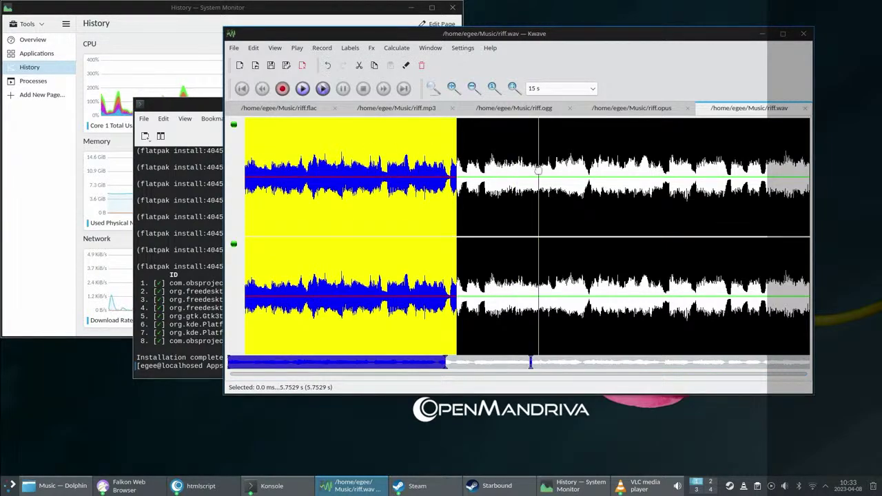
drag(538, 171, 644, 164)
drag(314, 166, 296, 167)
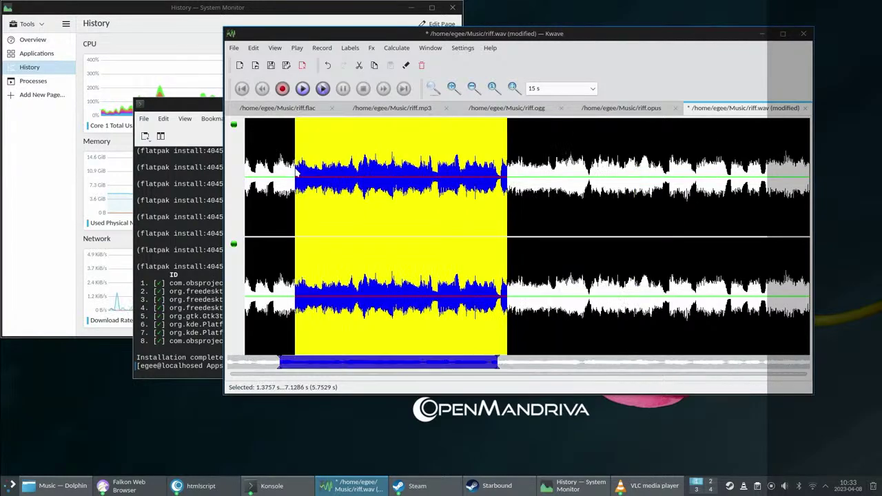
drag(428, 166, 537, 172)
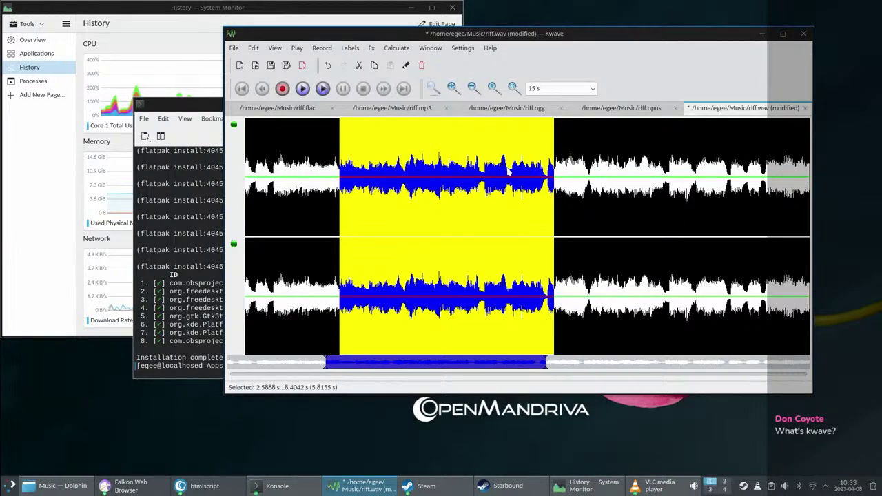
Step: Delete the riff.wav audio from 6.23 to 8.18 seconds
click(512, 173)
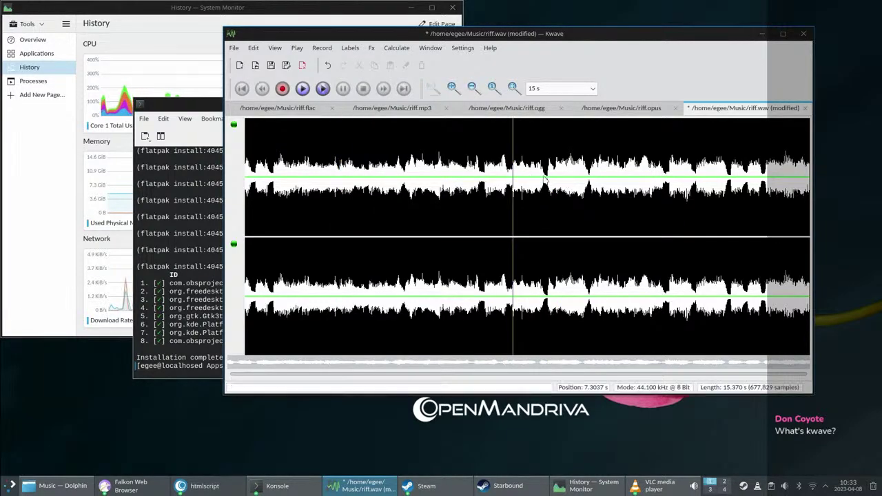
drag(545, 176, 475, 183)
right_click(475, 182)
click(492, 215)
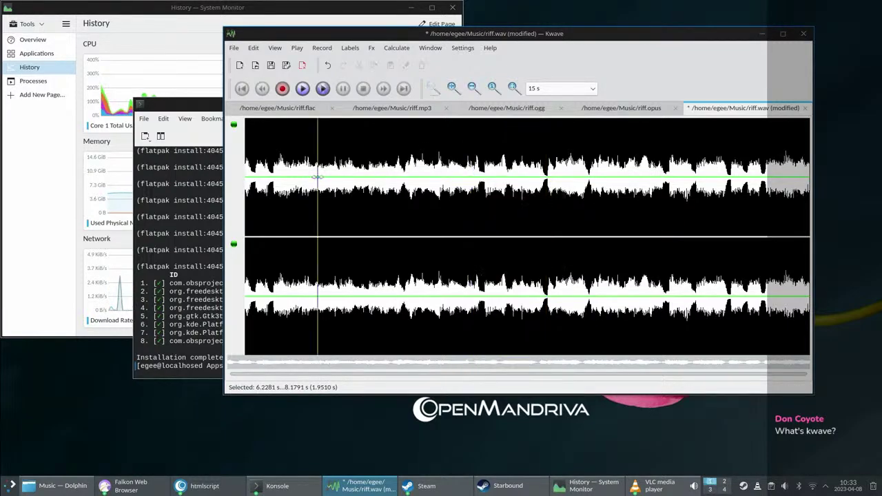
Step: View the About Kwave information from the Help menu and close it
click(488, 48)
click(512, 74)
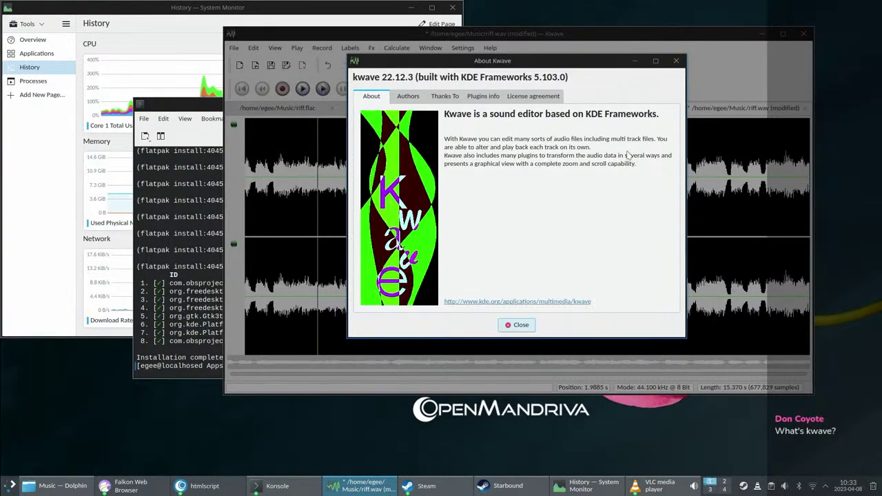
click(518, 324)
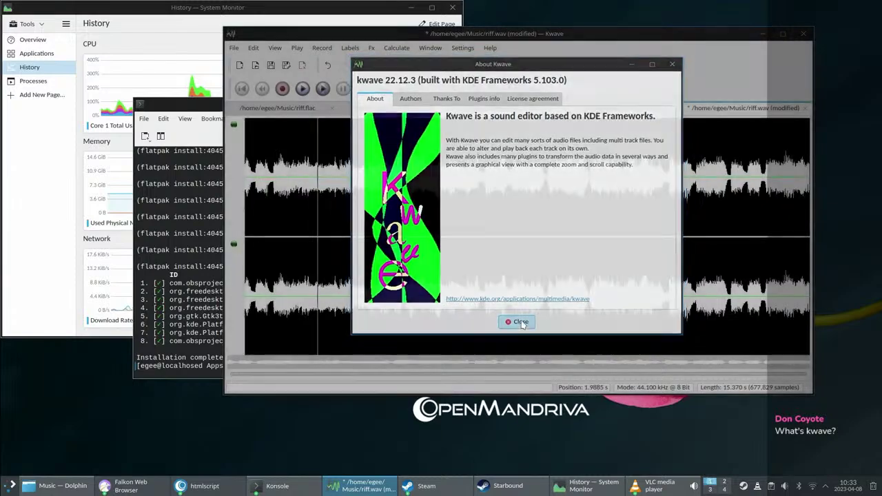
Step: In riff.ogg, loop a short section and play 1.47–8.27 s, then quit Kwave without saving
click(510, 106)
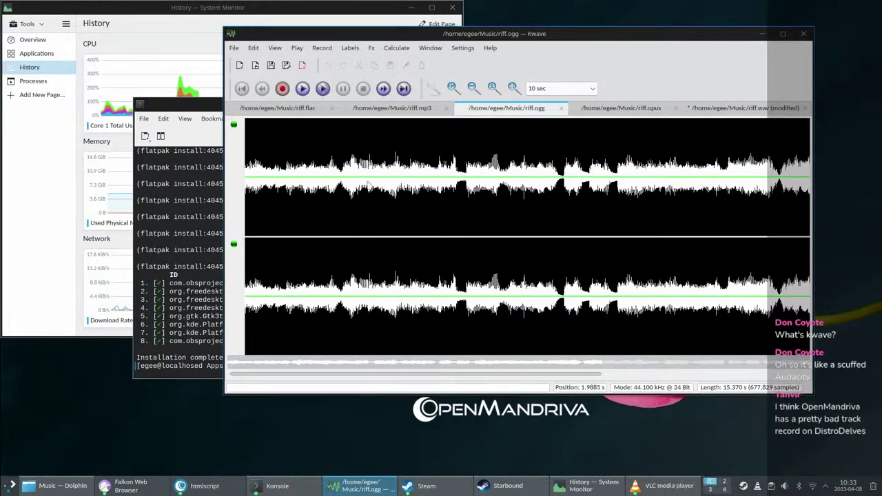
drag(368, 168, 18, 167)
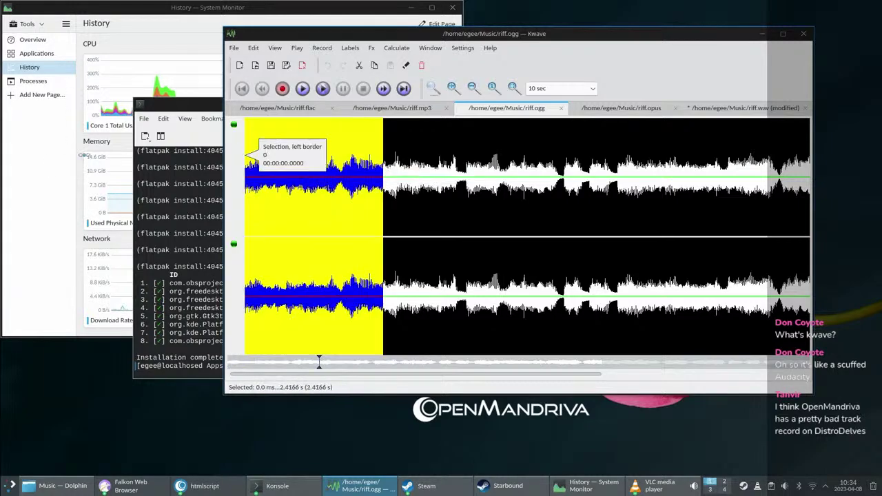
click(289, 145)
drag(255, 150, 316, 150)
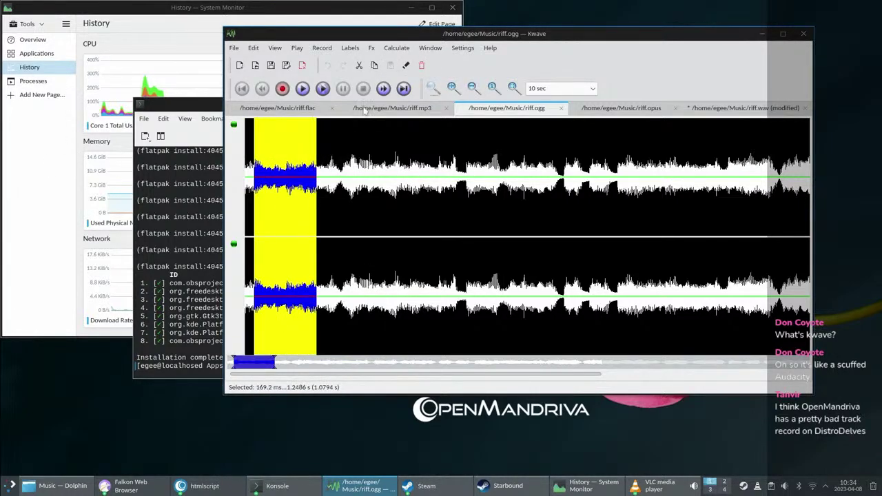
click(323, 88)
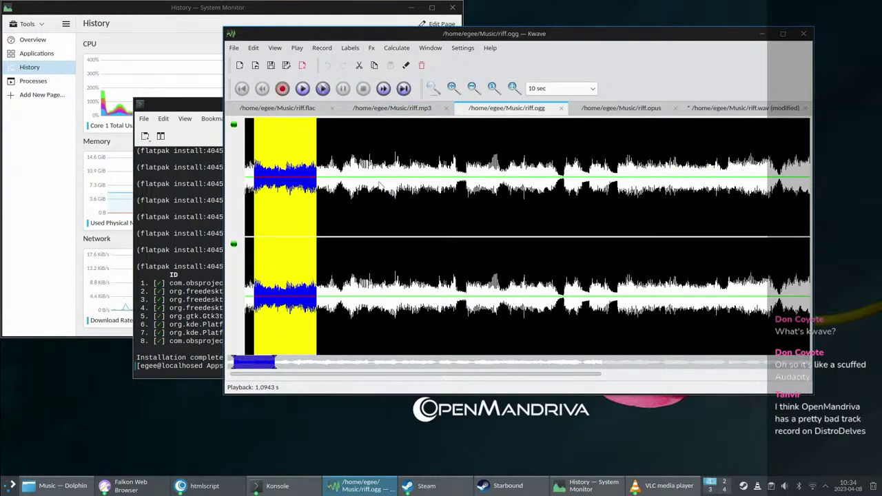
drag(328, 180, 716, 181)
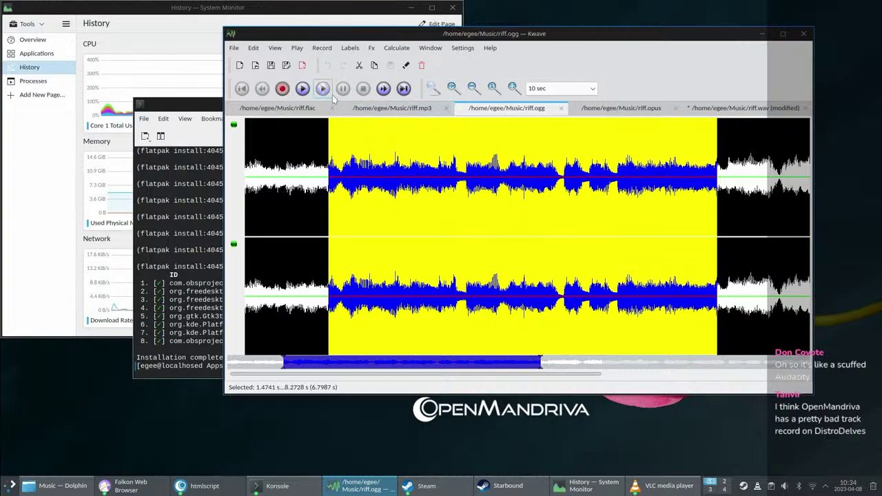
click(303, 90)
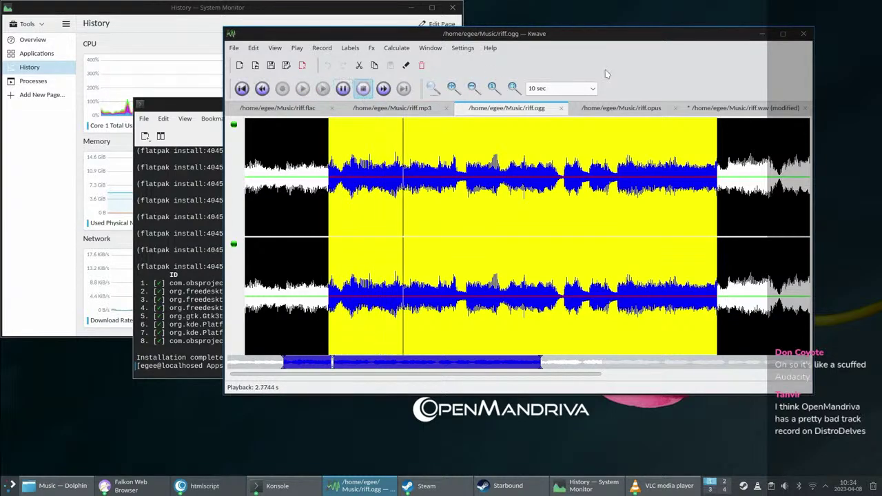
click(798, 38)
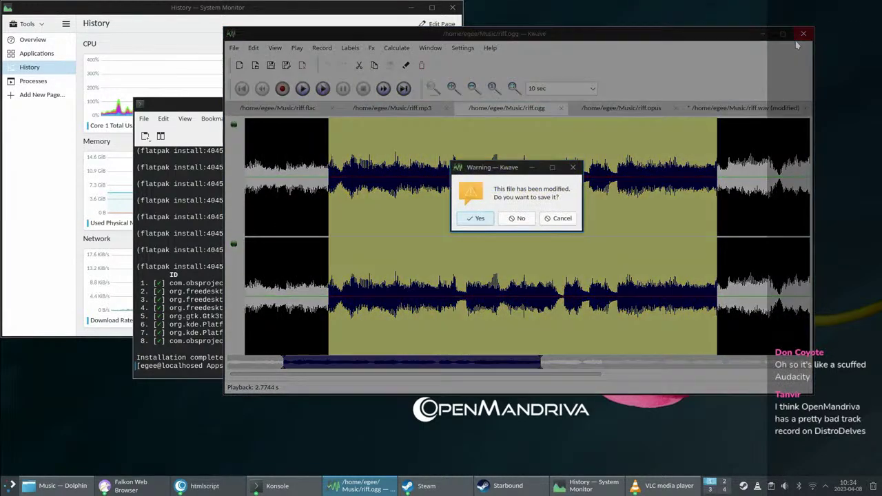
click(513, 219)
Step: Accept VLC's privacy notice, close the player, and open Videos via Home and Pictures
click(513, 321)
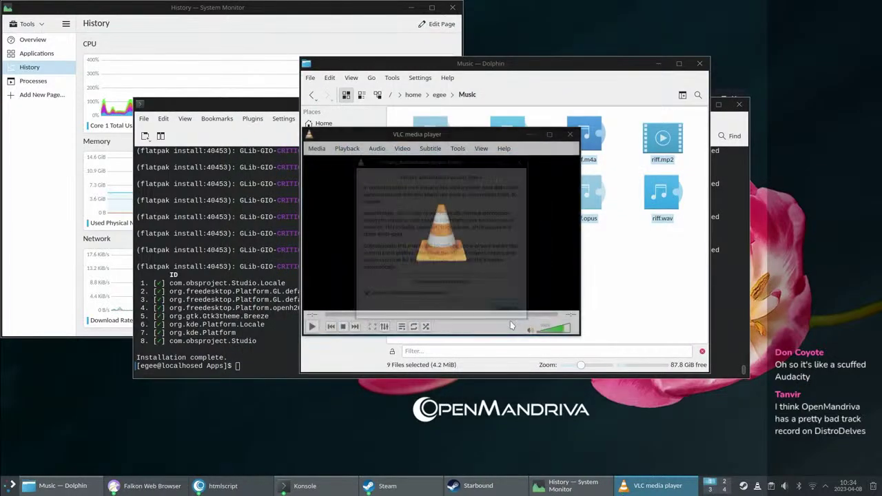
click(312, 326)
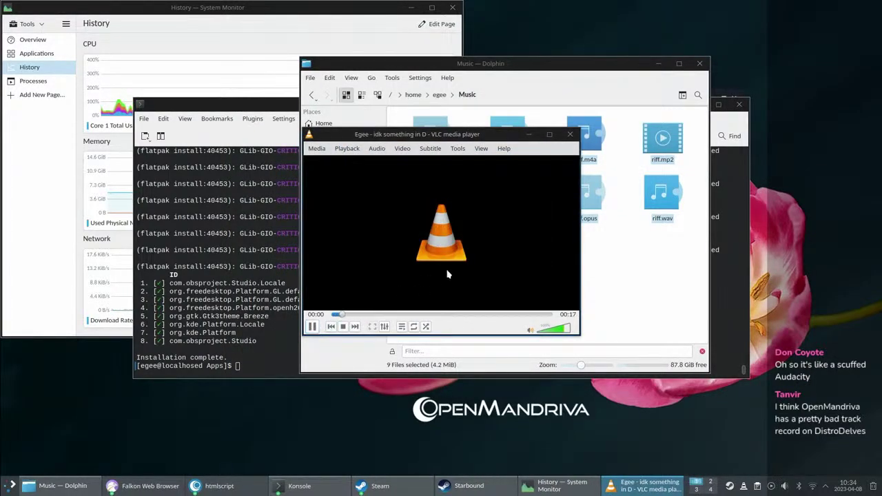
click(570, 135)
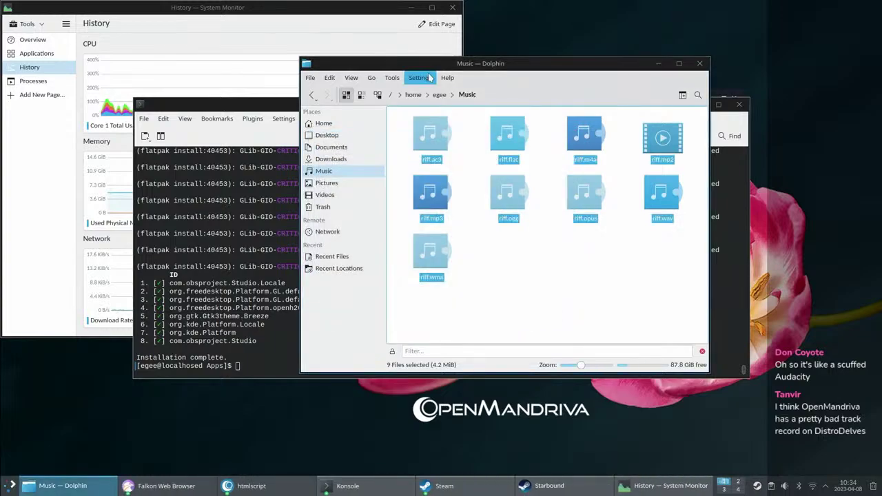
key(alt+Up)
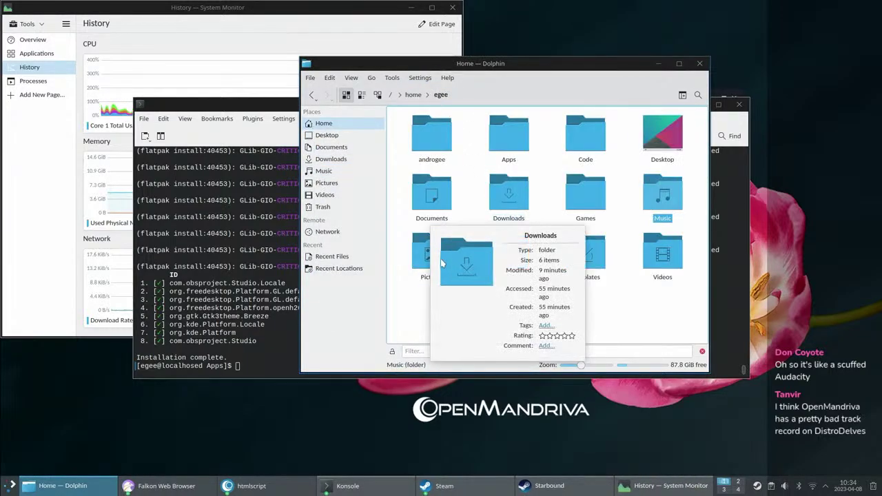
click(421, 264)
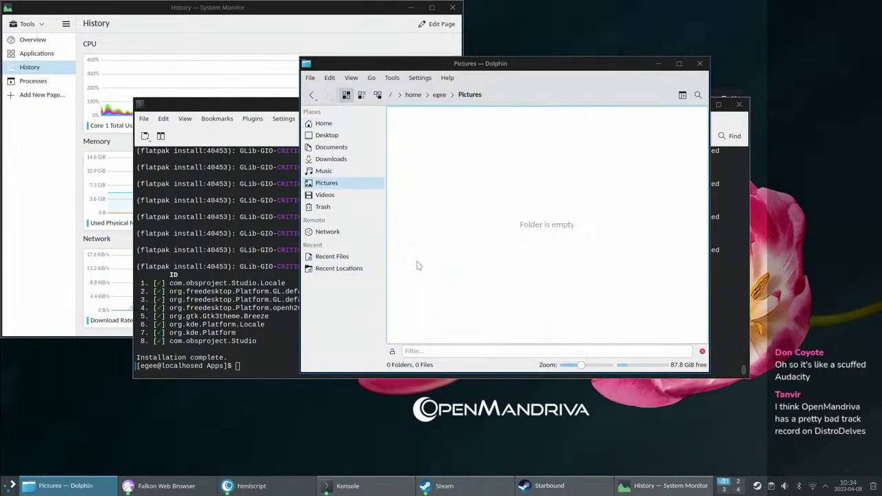
click(438, 95)
click(669, 259)
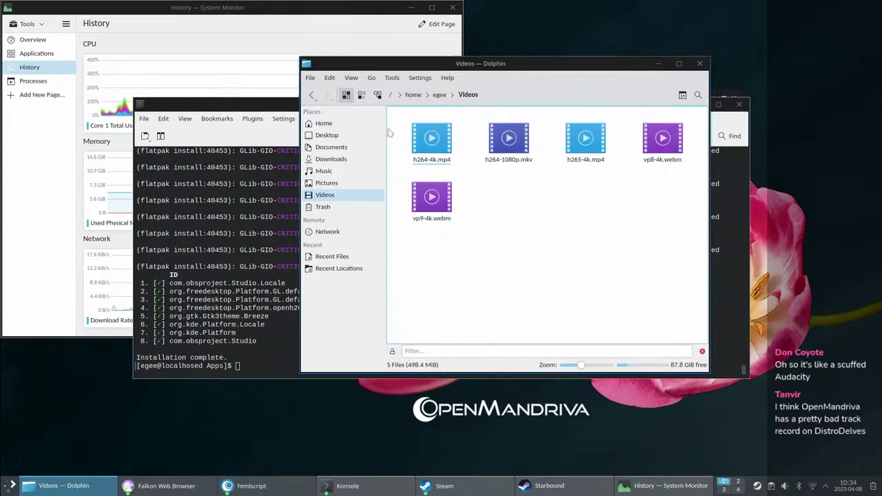
Step: Bring the Videos file manager window forward and move it to the upper right
click(195, 16)
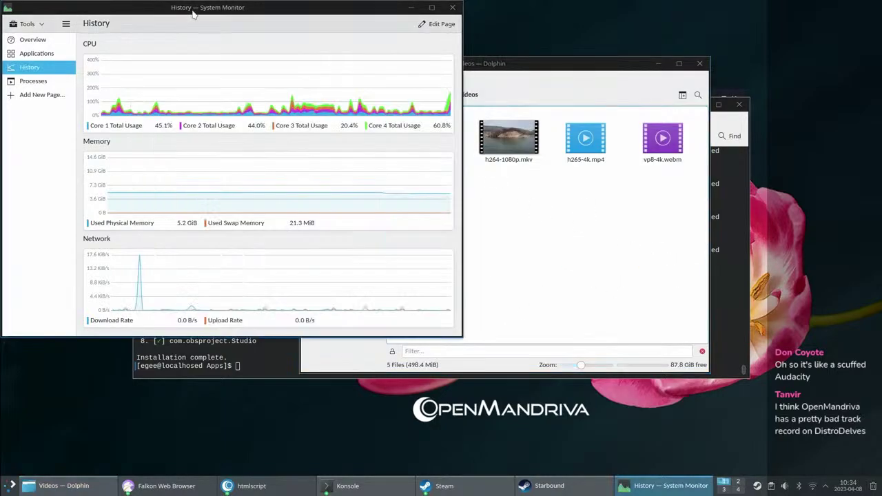
click(618, 270)
click(448, 77)
click(522, 63)
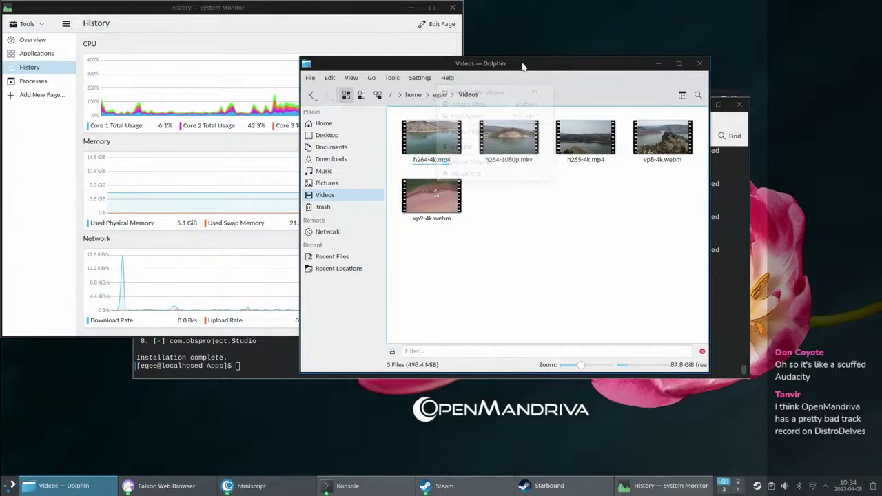
drag(522, 62, 698, 22)
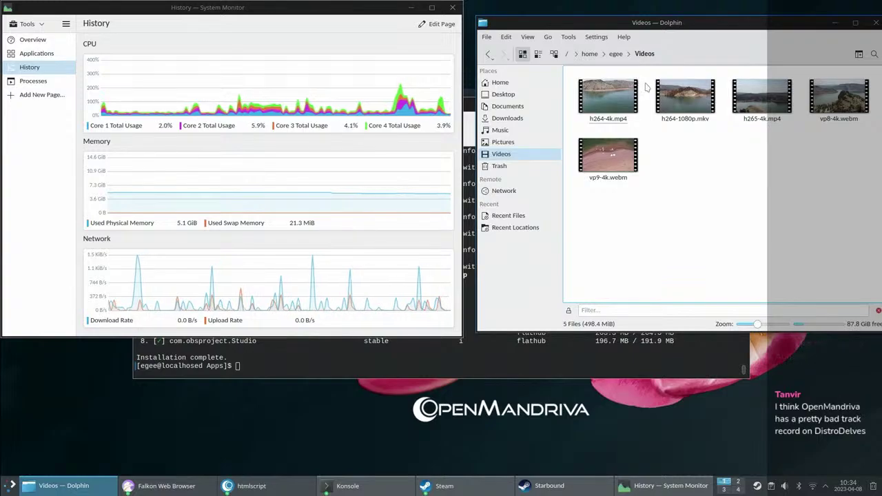
double_click(635, 86)
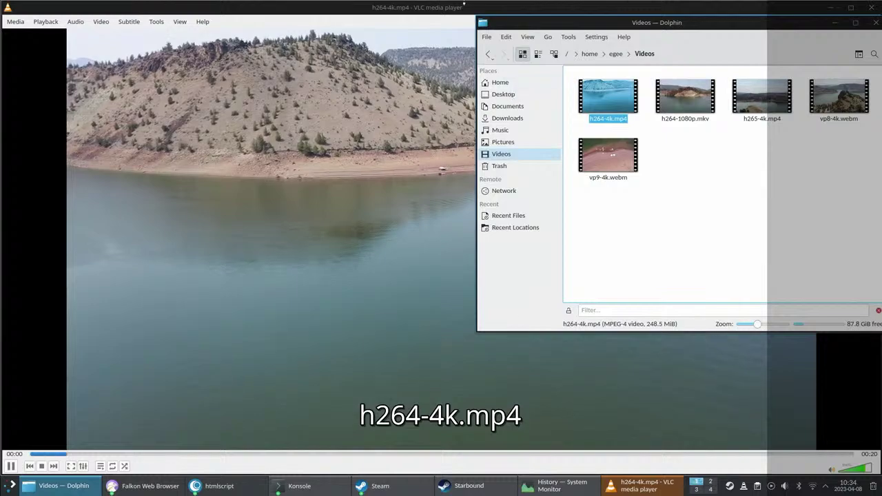
click(459, 8)
drag(462, 9, 537, 35)
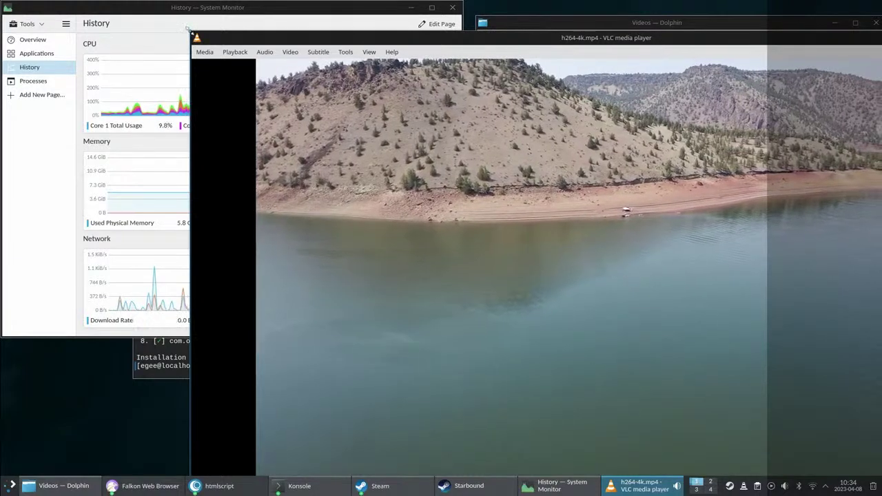
drag(224, 41, 593, 7)
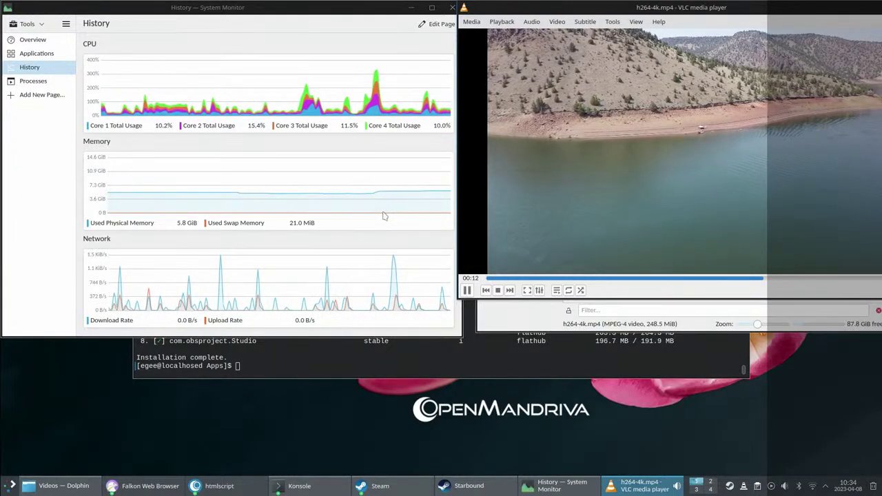
drag(673, 9, 598, 182)
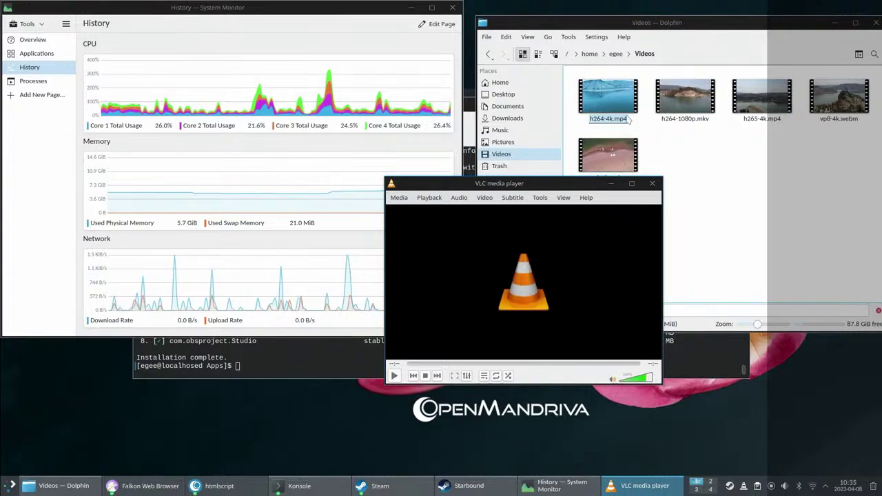
click(649, 183)
double_click(687, 98)
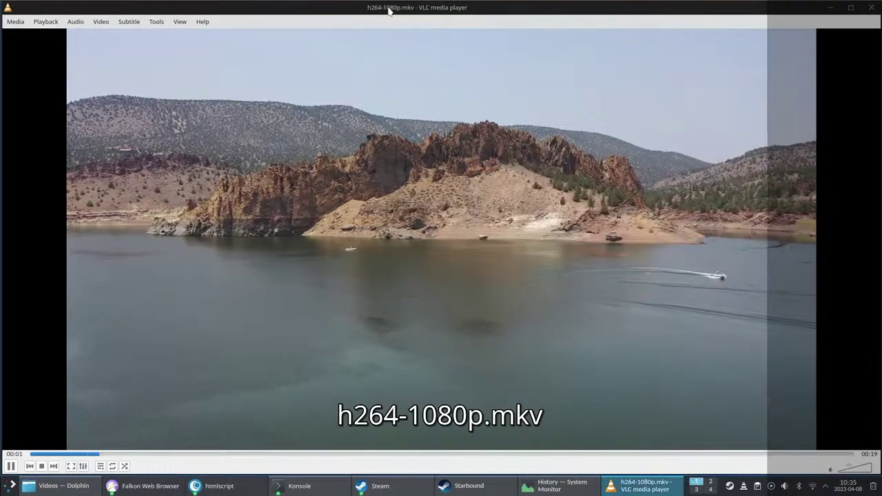
Step: Play h265-4k.mp4 in a smaller, centred VLC window, then close it
click(870, 8)
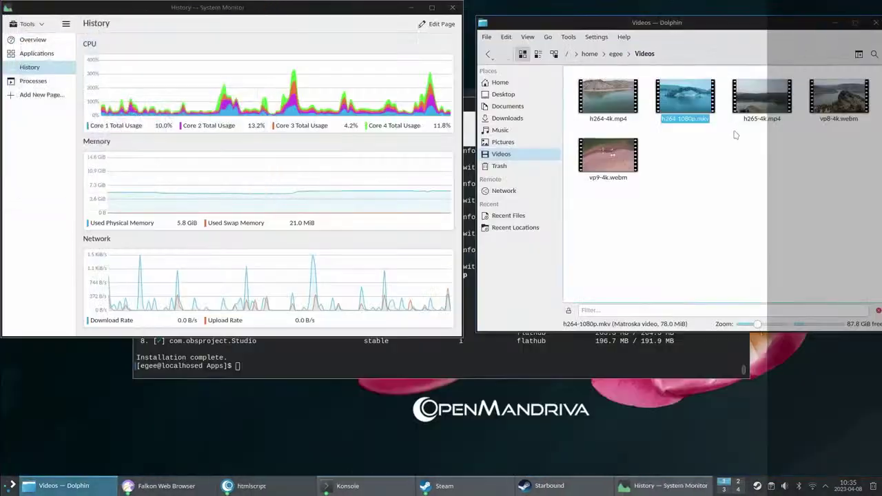
click(761, 110)
double_click(762, 110)
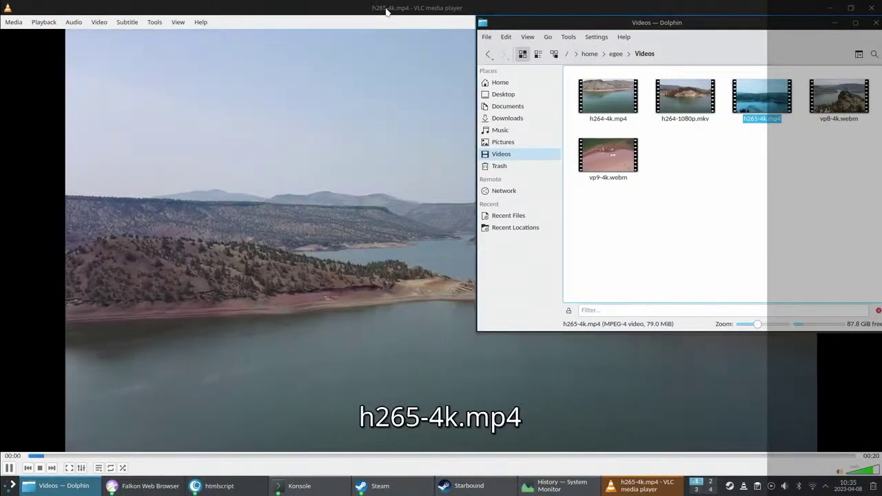
drag(524, 7, 539, 141)
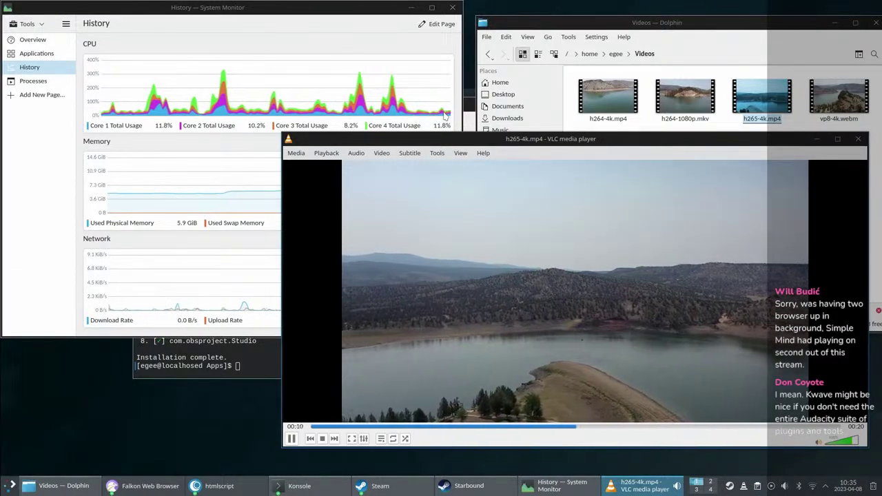
click(855, 140)
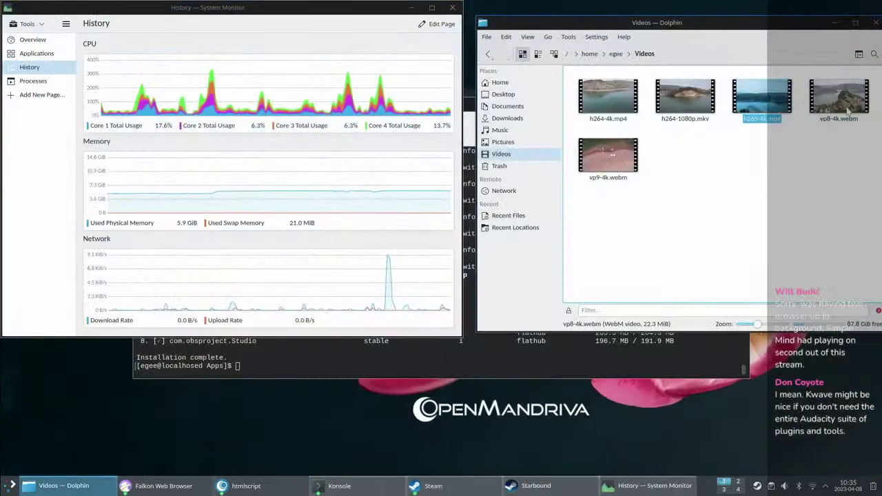
Step: Play vp8-4k.webm in a restored, repositioned VLC window, then close it
double_click(841, 100)
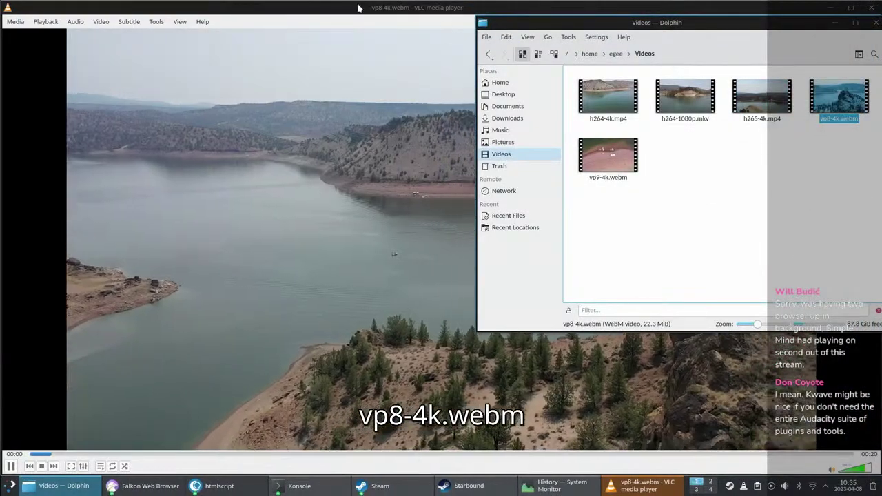
drag(310, 7, 395, 135)
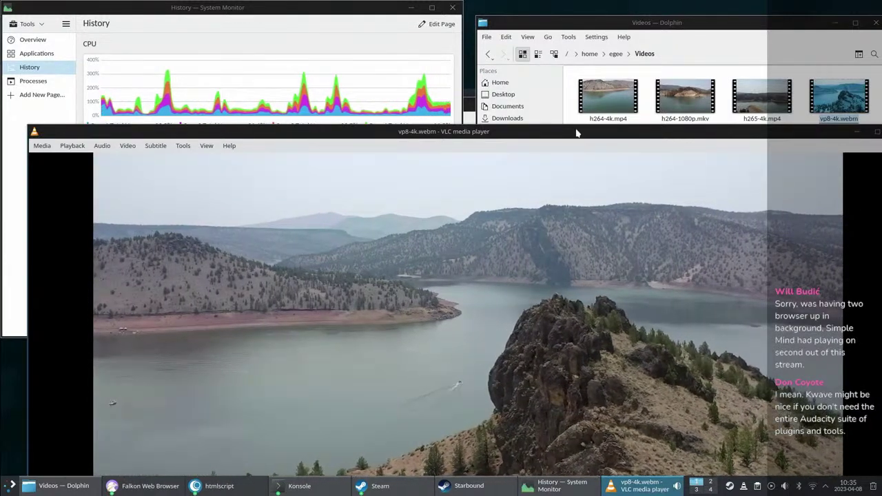
drag(577, 133, 536, 143)
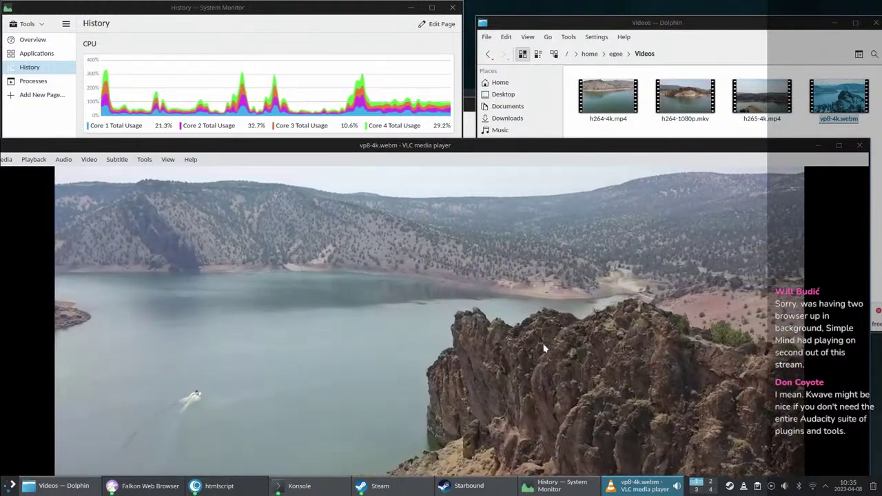
click(859, 146)
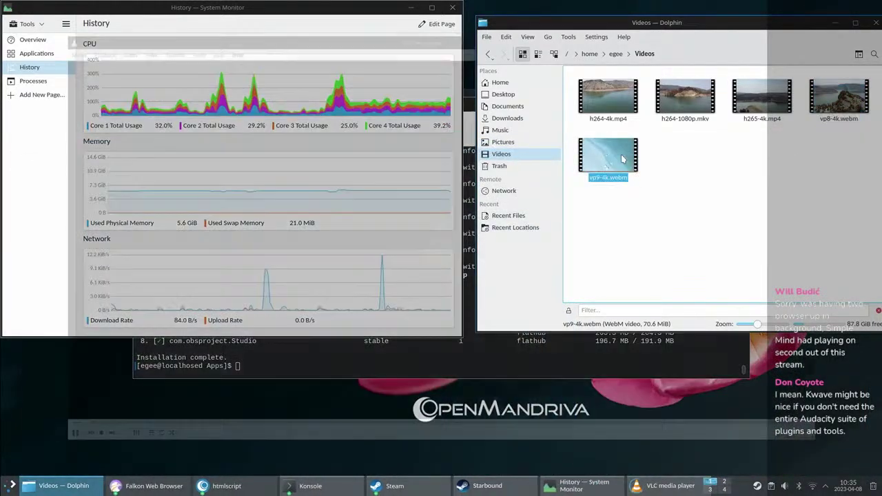
Step: Play vp9-4k.webm in a smaller, raised VLC window and close the player when it finishes
double_click(621, 154)
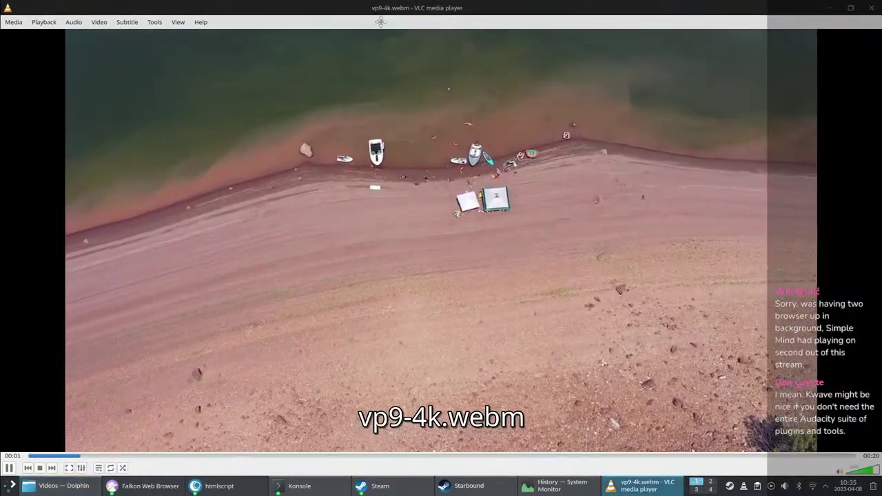
drag(441, 7, 454, 178)
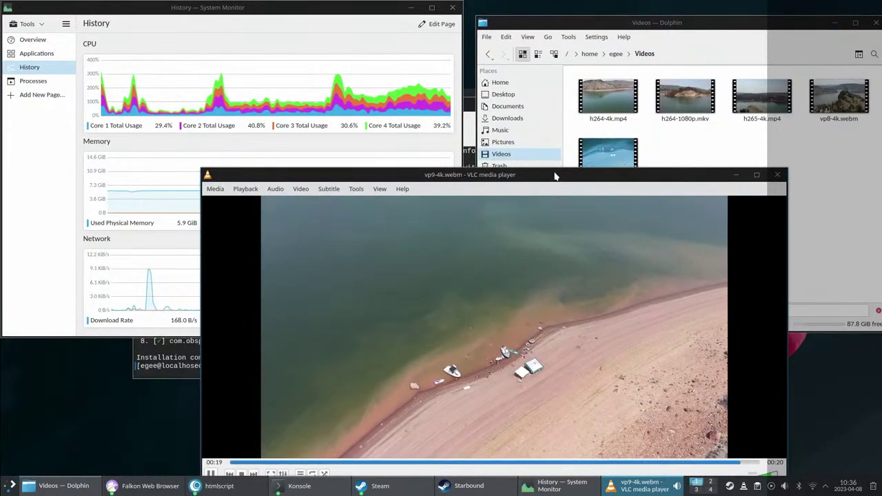
drag(555, 173, 561, 90)
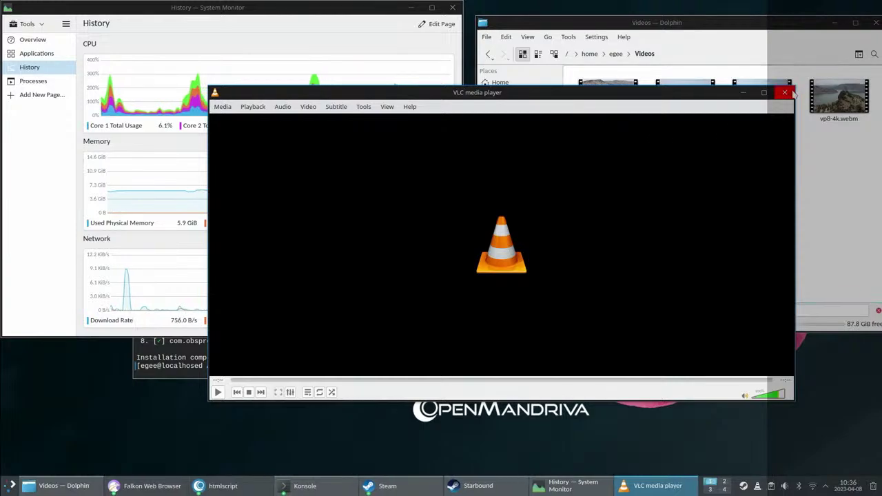
click(785, 92)
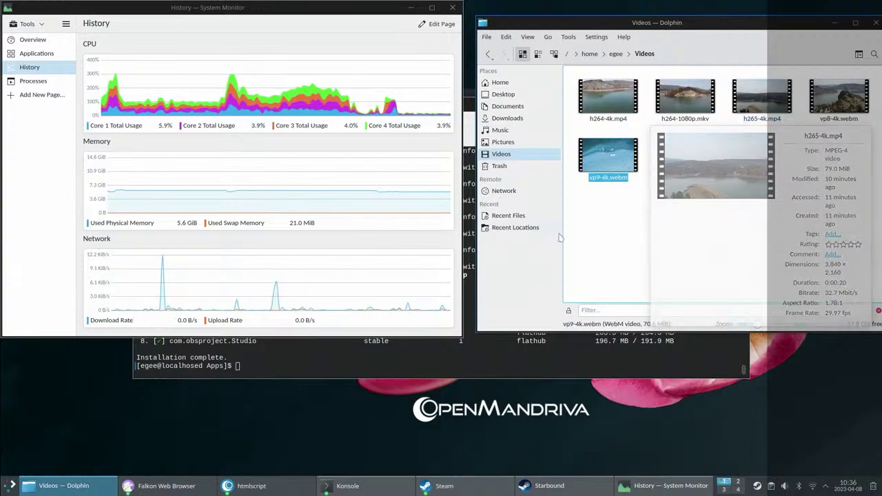
Step: Close Dolphin from the home folder and raise Steam to check that Starbound is launching
click(617, 53)
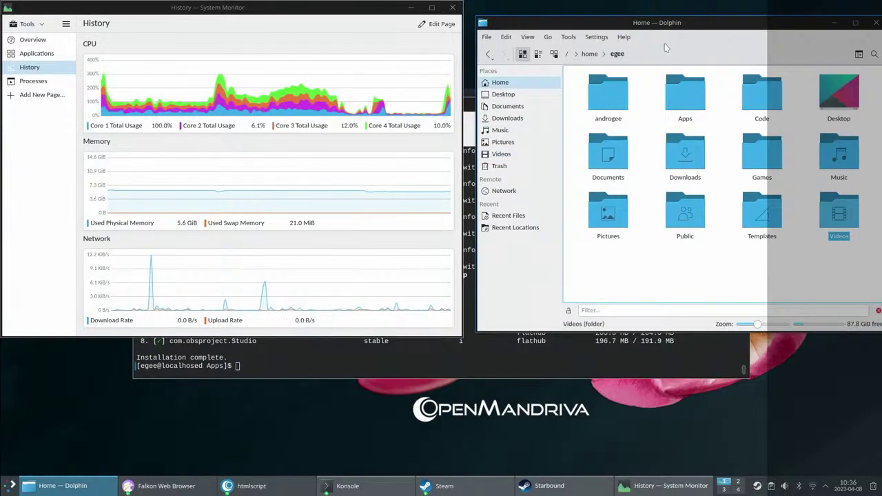
drag(684, 25, 495, 61)
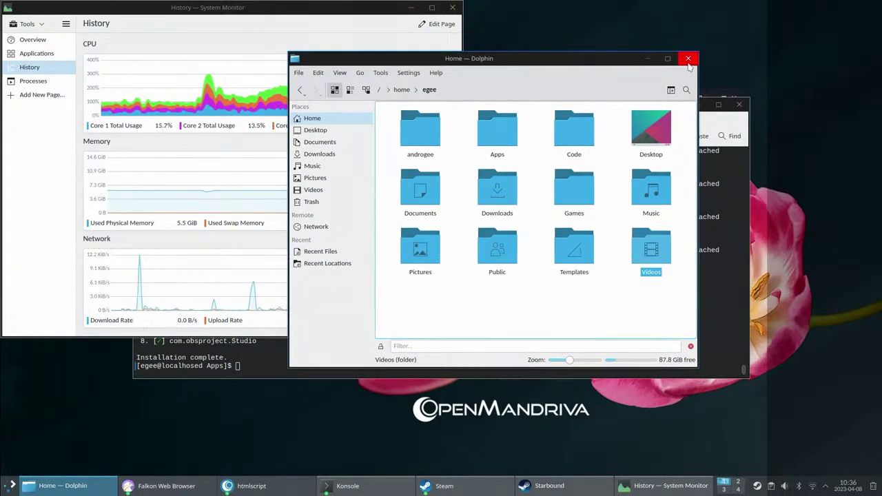
click(688, 60)
click(584, 92)
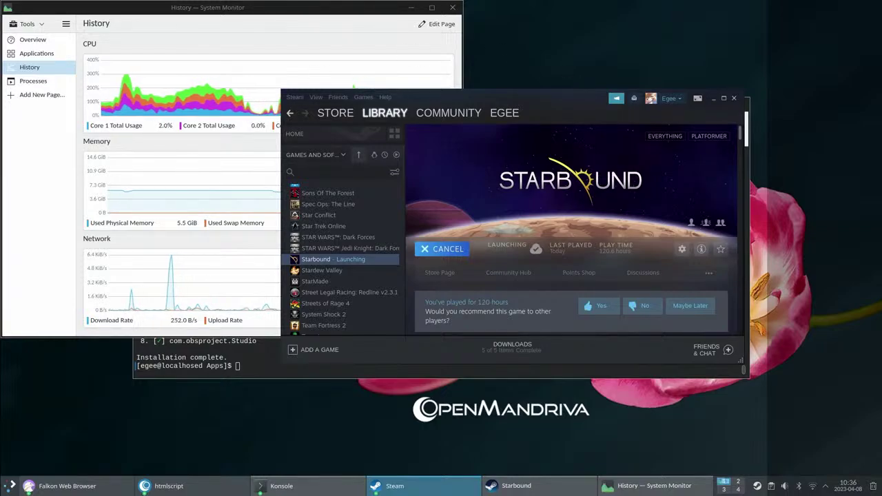
click(12, 486)
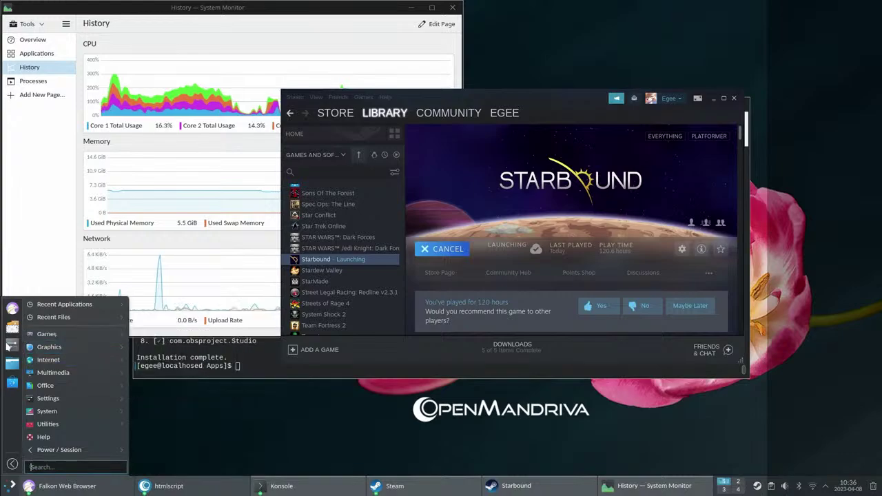
Step: Launch System Settings, see that the Printers page has no printers configured, and close it
click(12, 344)
drag(426, 6, 489, 40)
scroll(289, 212, down, 5)
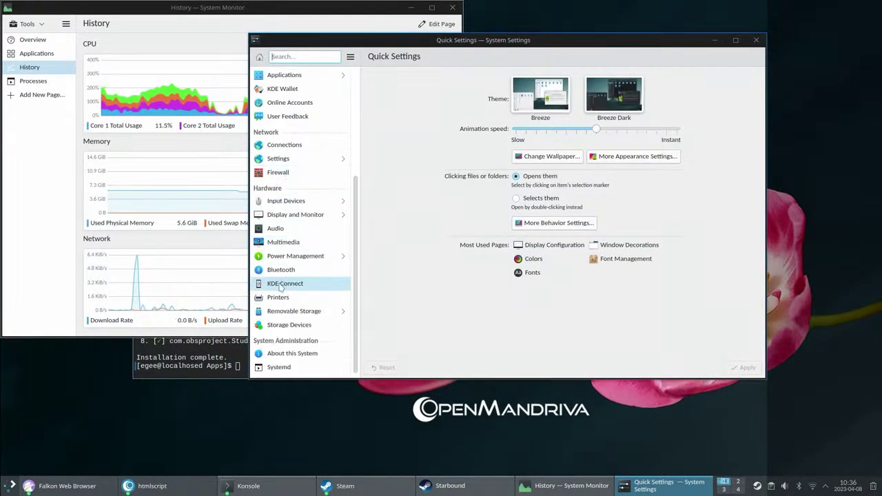
click(279, 294)
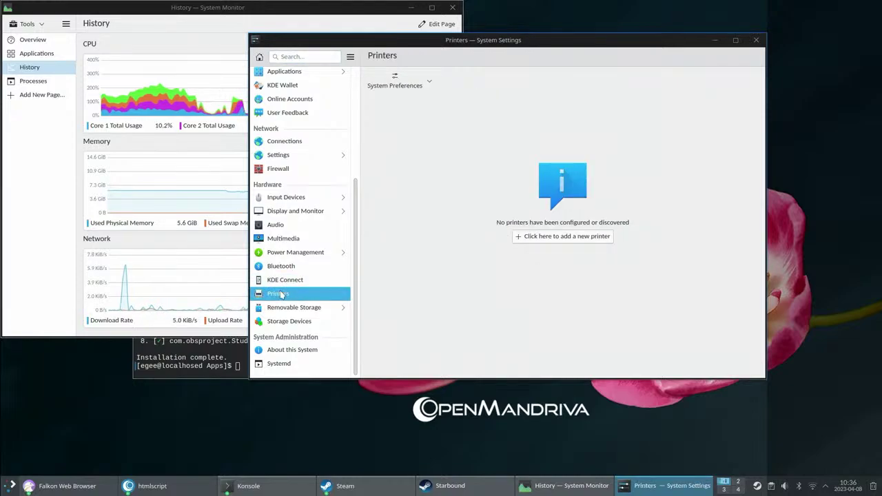
click(756, 40)
Step: Raise Falkon and search the Steam page's context menu and main menu for a print option
click(67, 486)
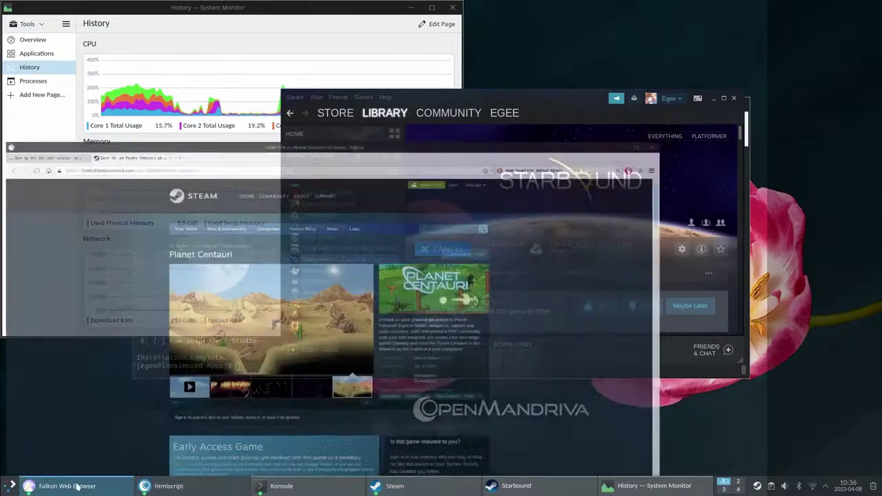
right_click(173, 185)
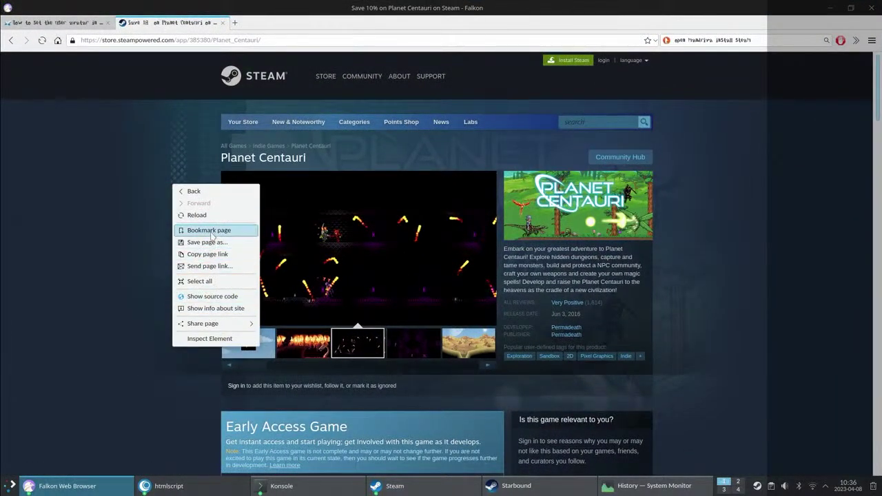
click(792, 110)
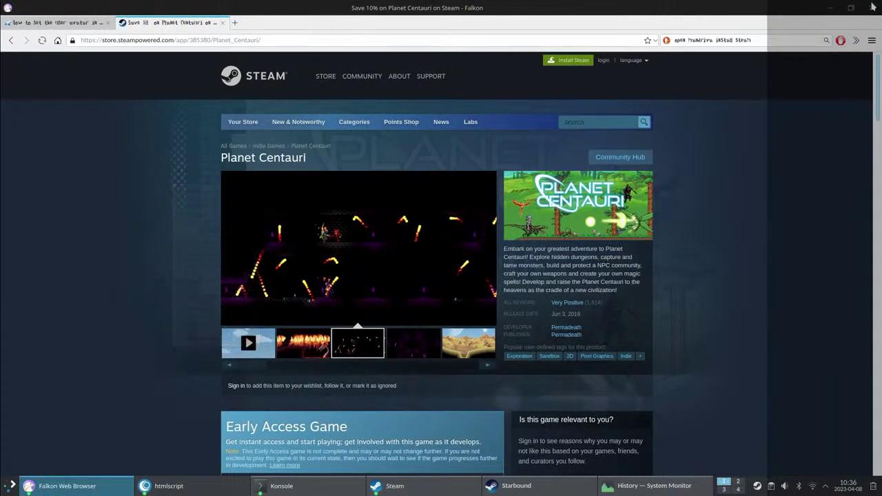
click(871, 40)
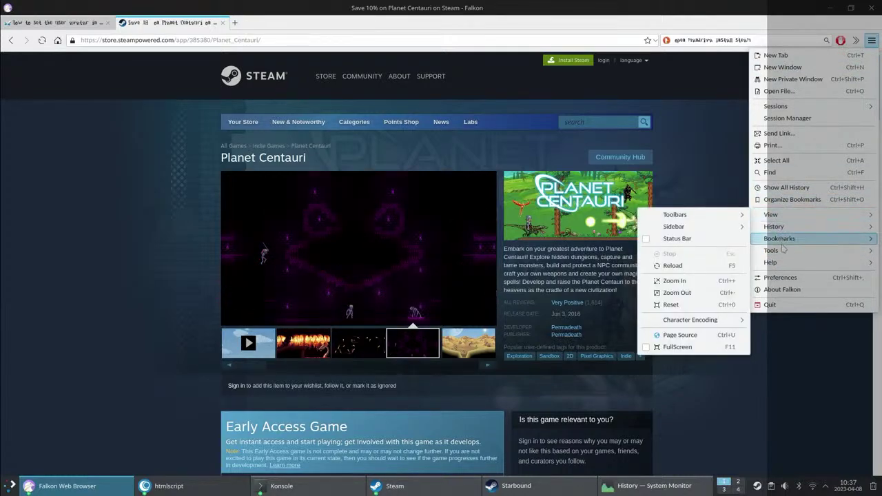
mouse_move(772, 255)
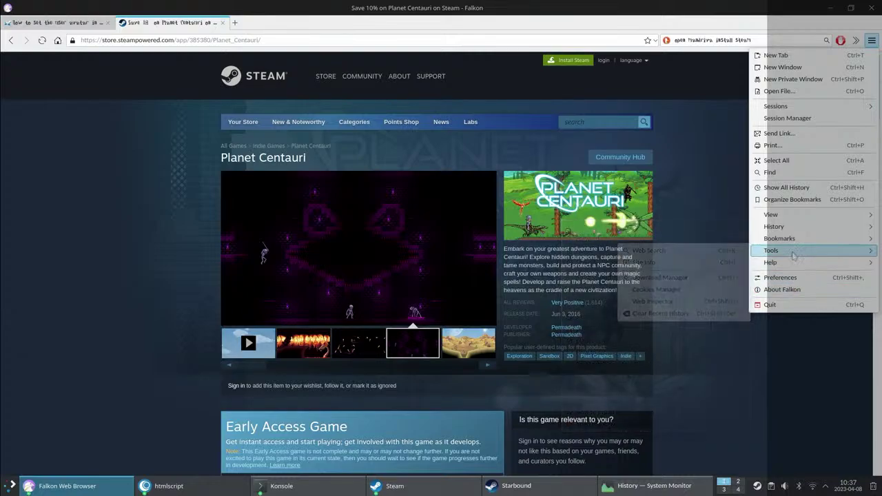
click(791, 143)
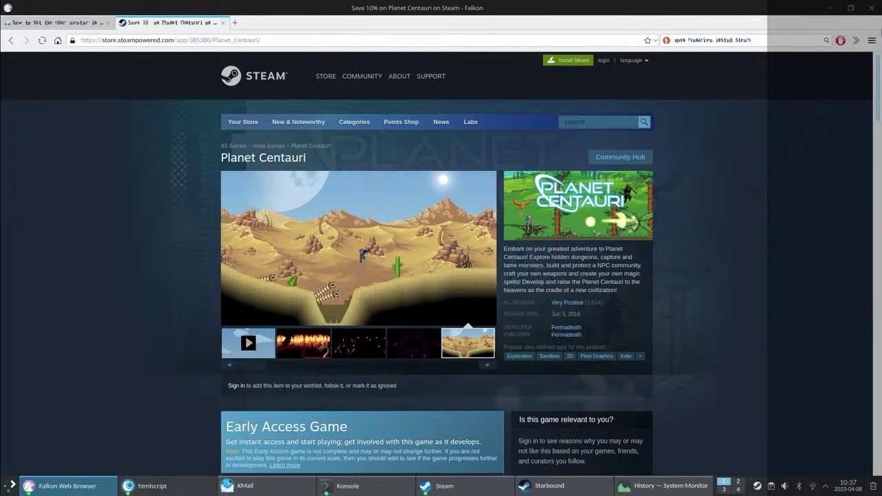
Step: Open Falkon's Print dialog and keep Brother_HL_L3290CDW_series as the selected printer
click(872, 40)
click(772, 146)
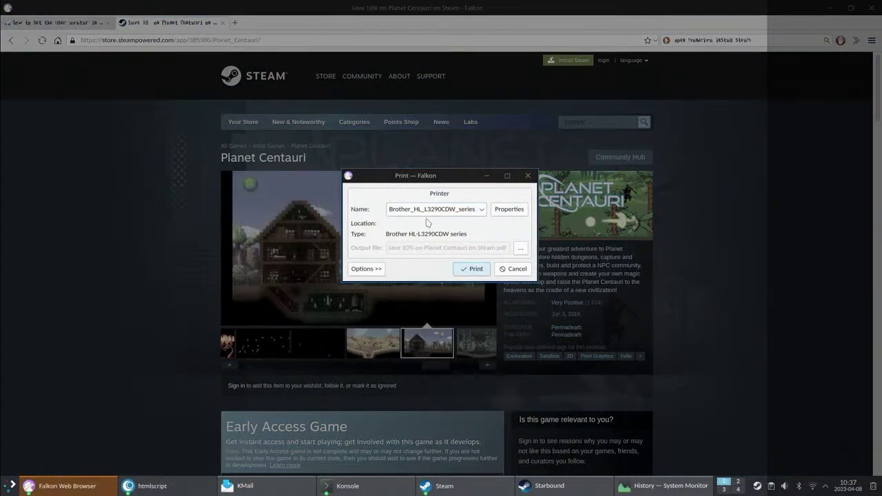
click(422, 210)
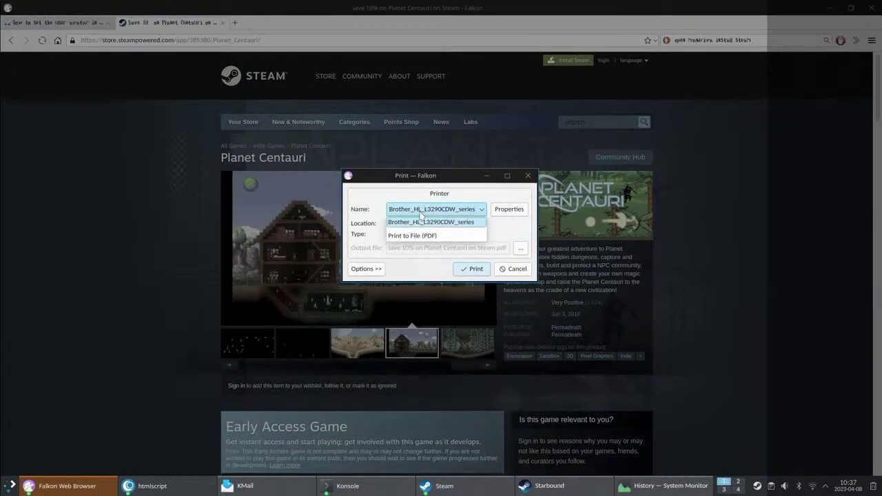
click(411, 221)
Step: Print the Planet Centauri page, close its tab, and open the wiki's OpenMandriva Lx About page
click(514, 269)
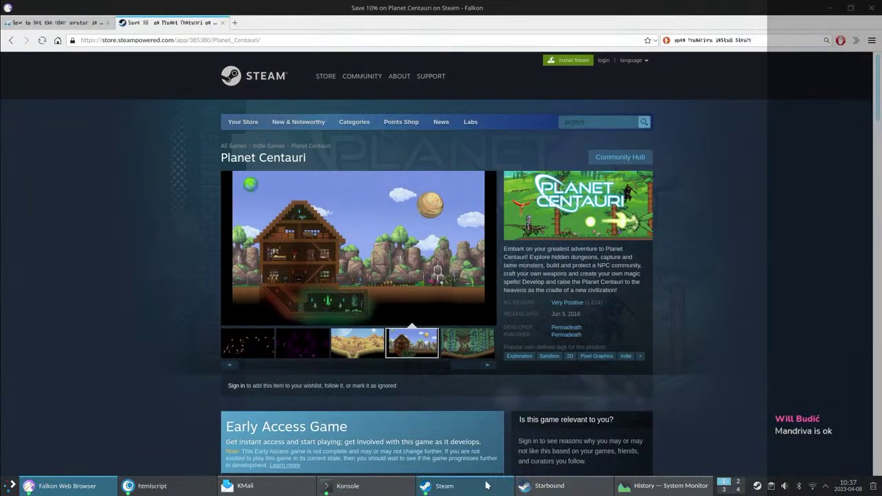
click(44, 22)
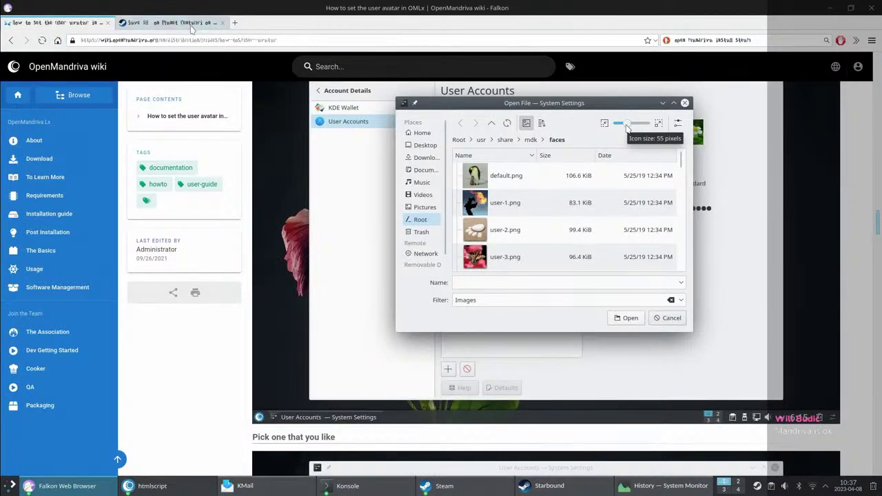
click(172, 22)
click(222, 22)
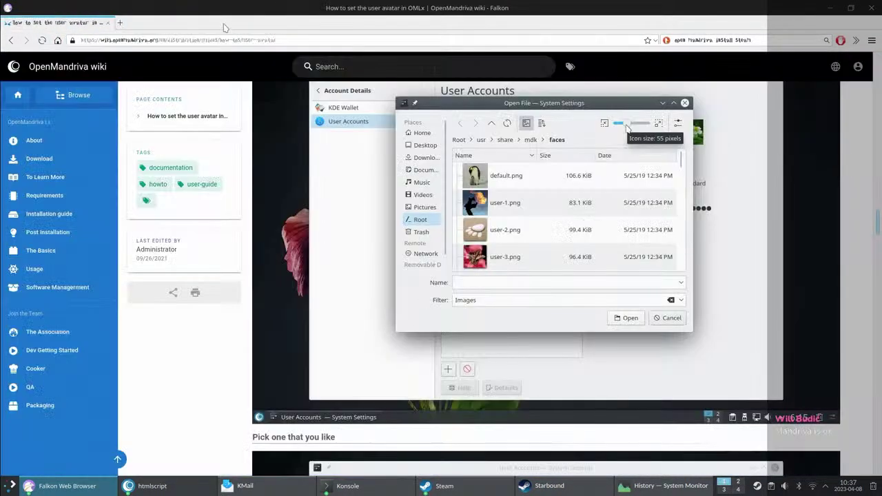
scroll(73, 166, down, 5)
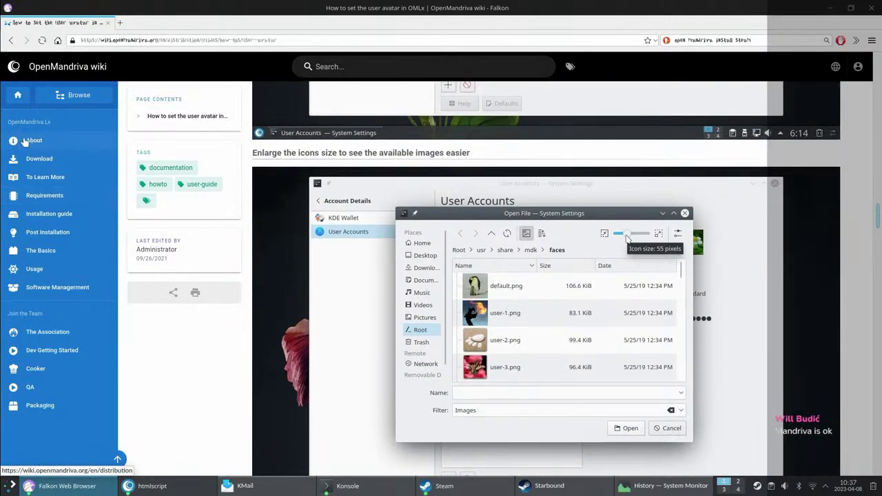
click(34, 140)
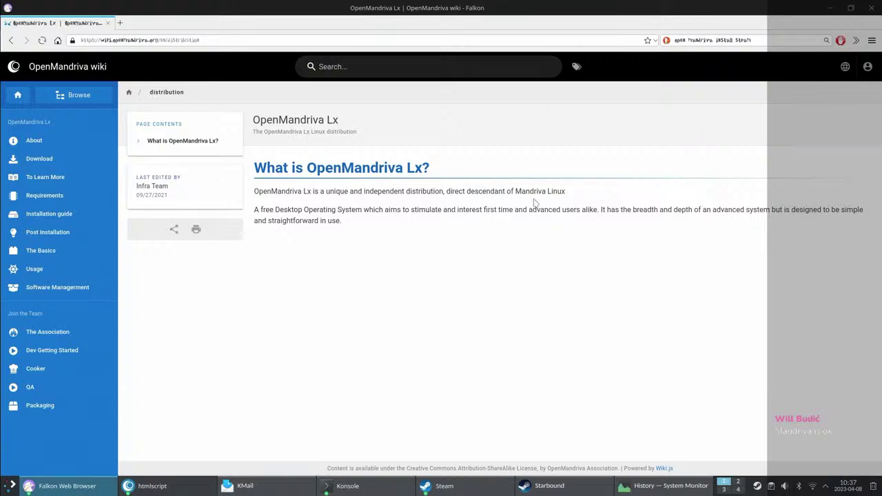
Step: Print the OpenMandriva Lx wiki page with its print-format icon and confirm Print
click(197, 229)
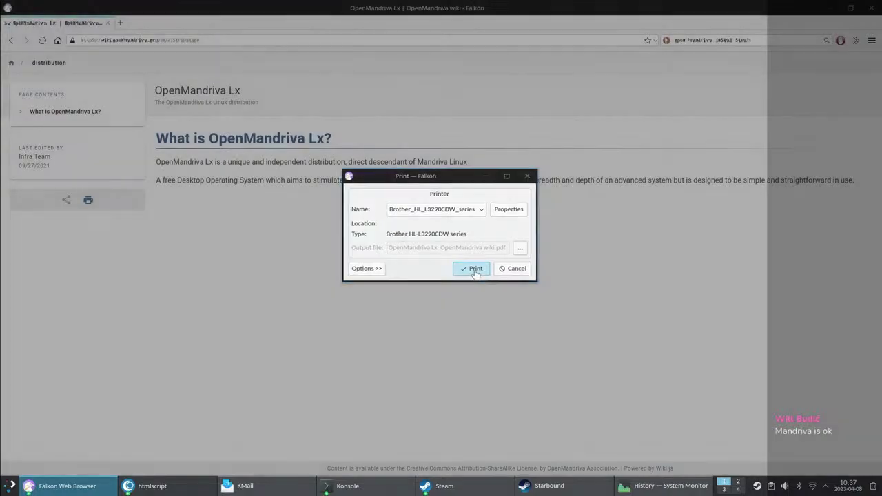
click(475, 272)
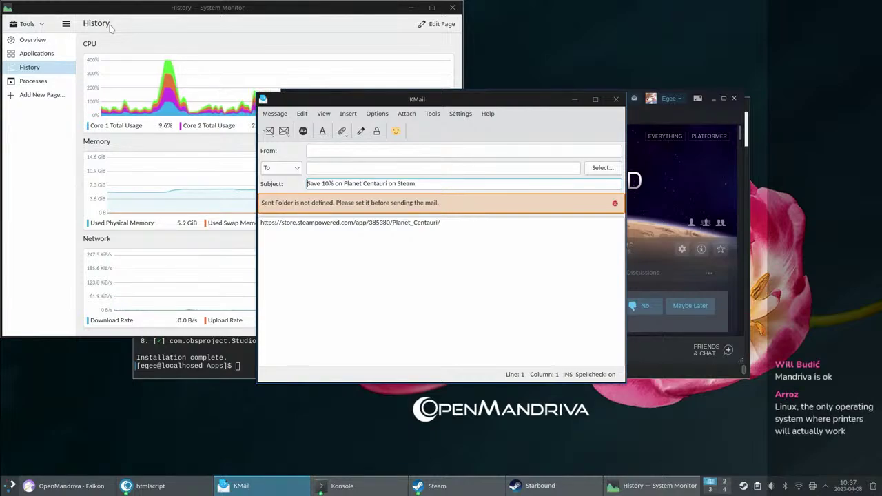
Step: Close the unsent KMail draft and move the Steam window up and to the left
click(616, 99)
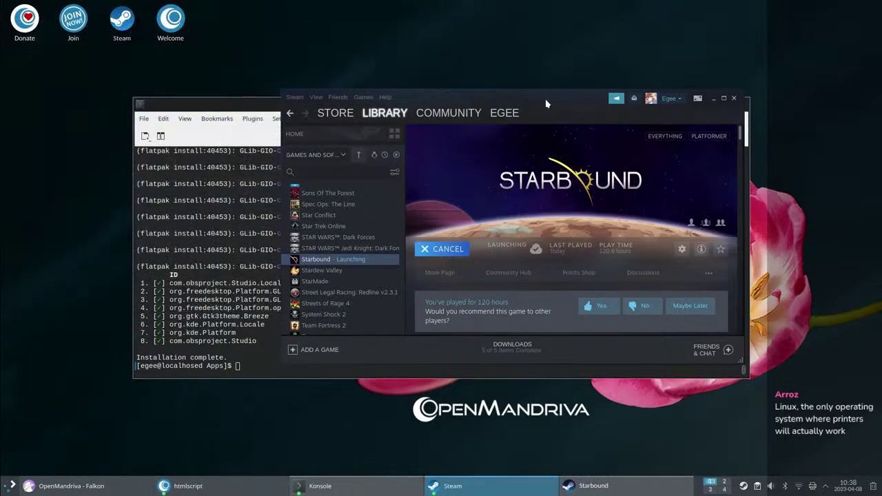
drag(545, 99, 463, 81)
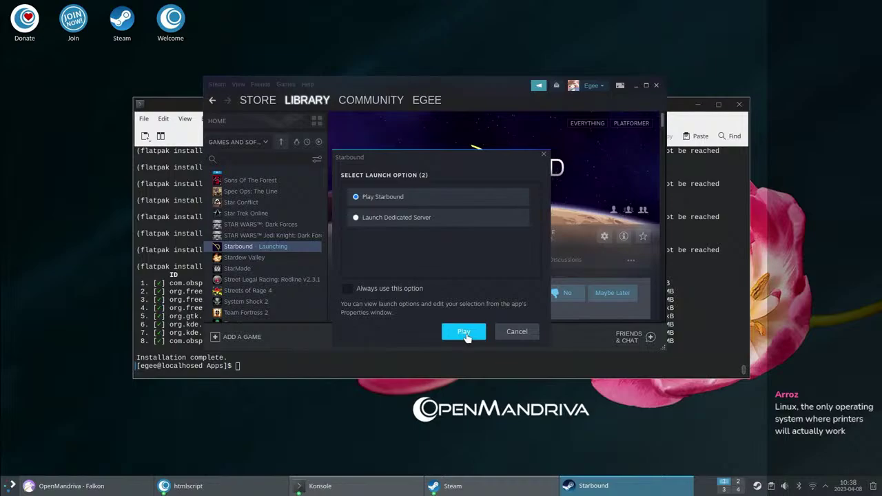
Step: Choose Play Starbound and dismiss the mod save-file warning to reach the main menu
click(464, 333)
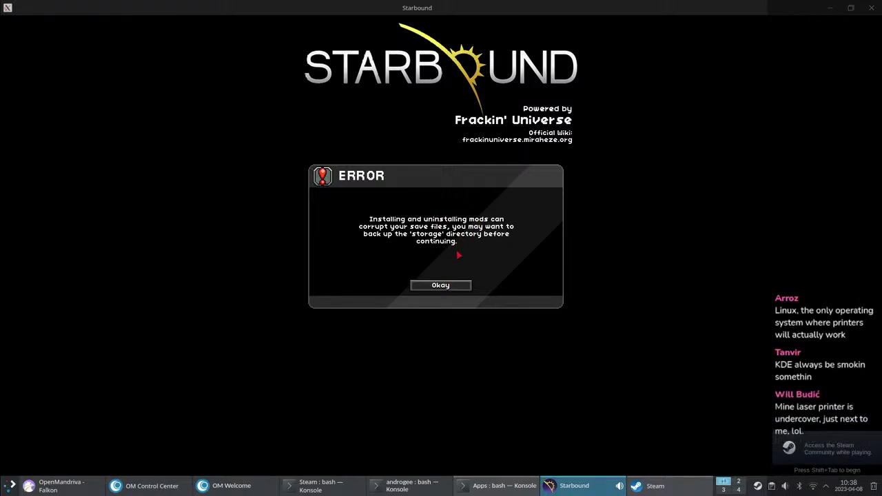
click(441, 285)
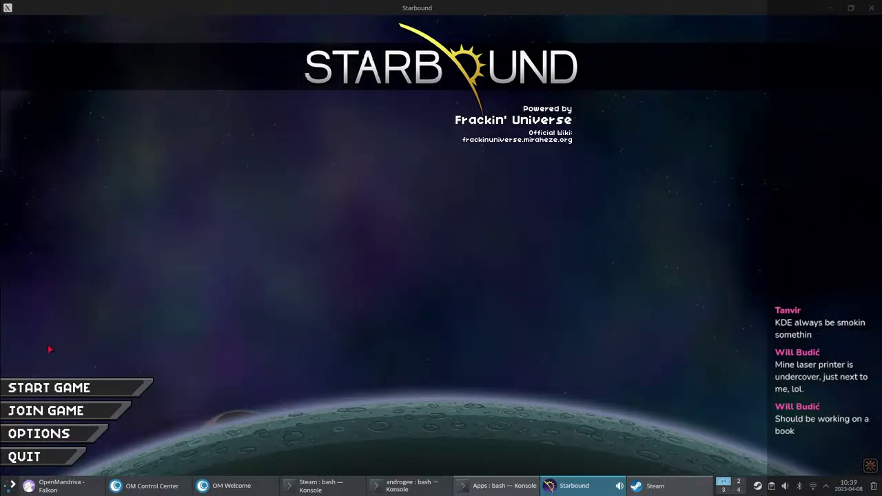
Step: Start a new character in the first empty slot as a male of the fifth-row species
click(58, 392)
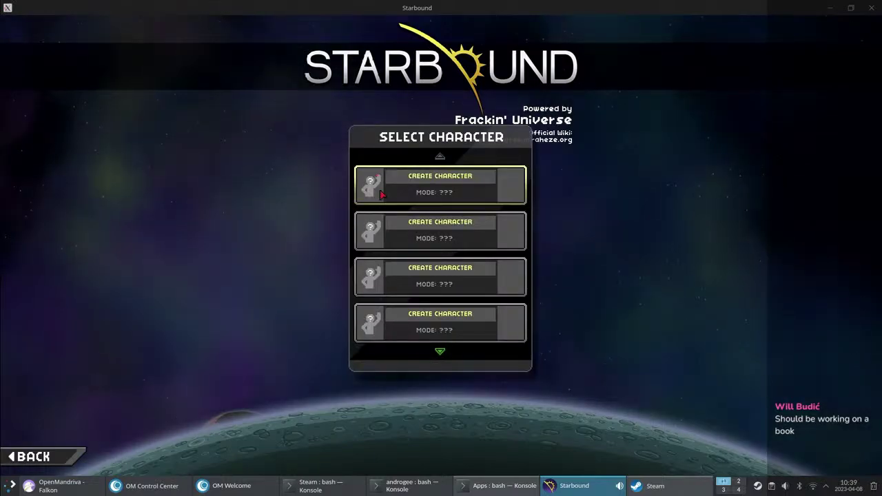
click(381, 195)
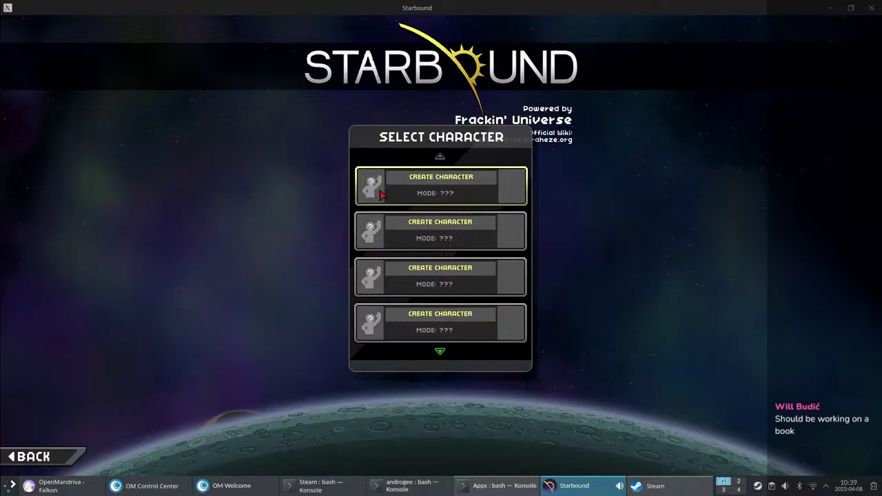
click(329, 248)
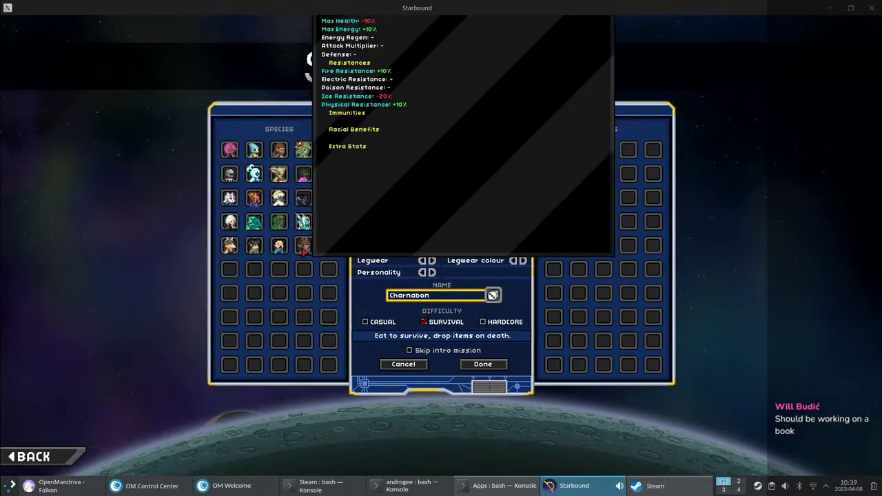
click(229, 245)
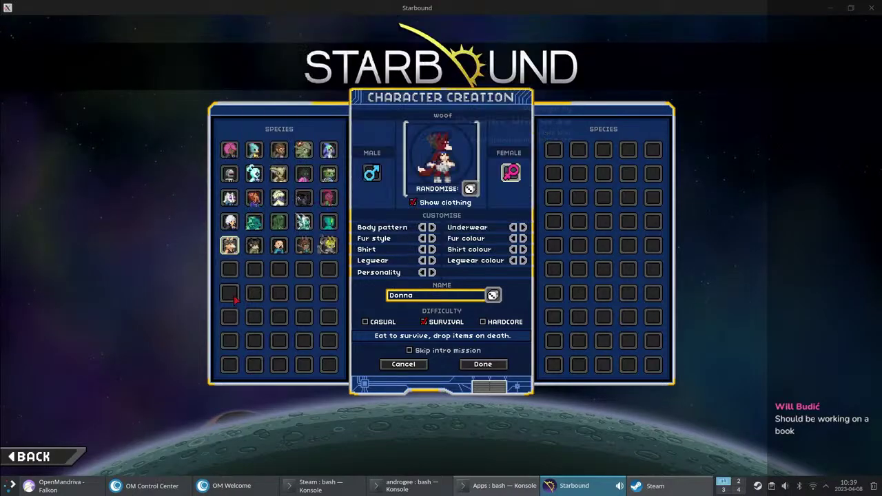
click(372, 173)
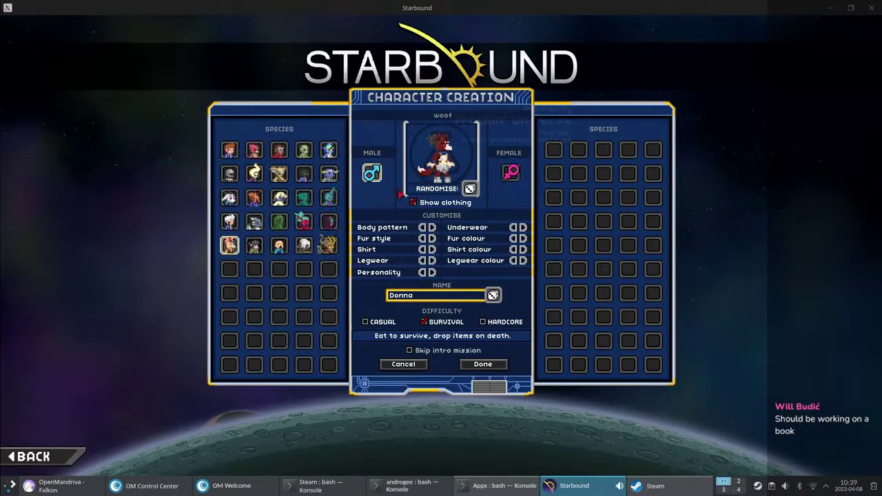
Step: Cycle the body pattern, personality pose and colouring to a lighter orange-and-white fox look
click(423, 227)
click(422, 273)
click(422, 272)
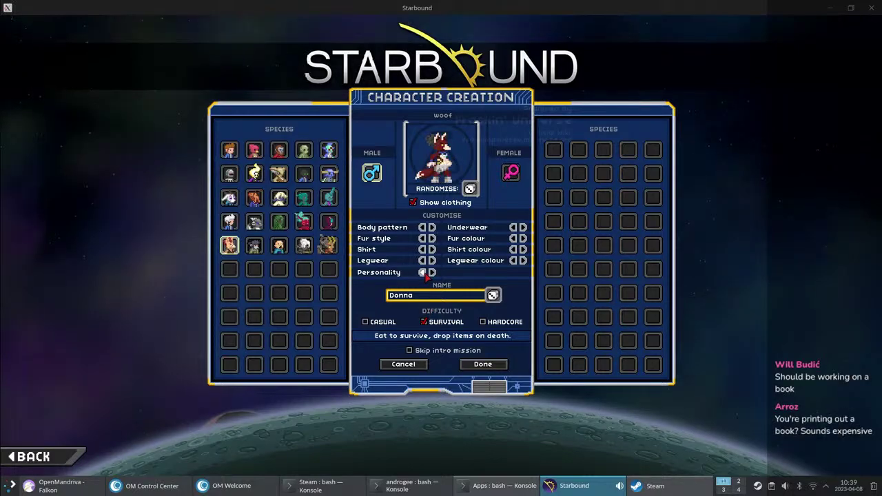
click(423, 273)
click(422, 272)
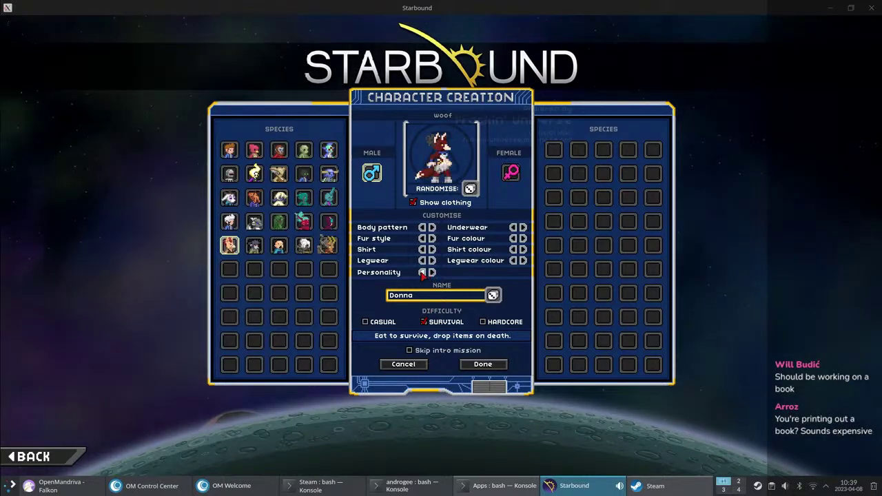
click(423, 273)
click(422, 273)
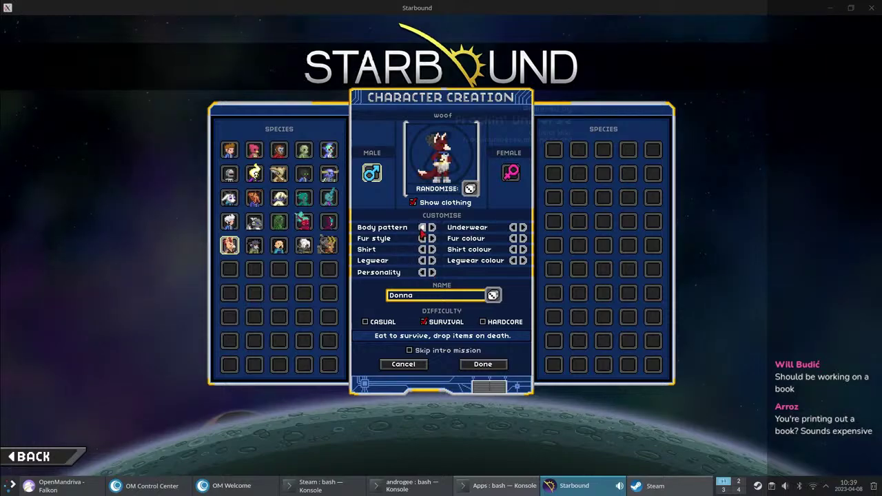
click(422, 231)
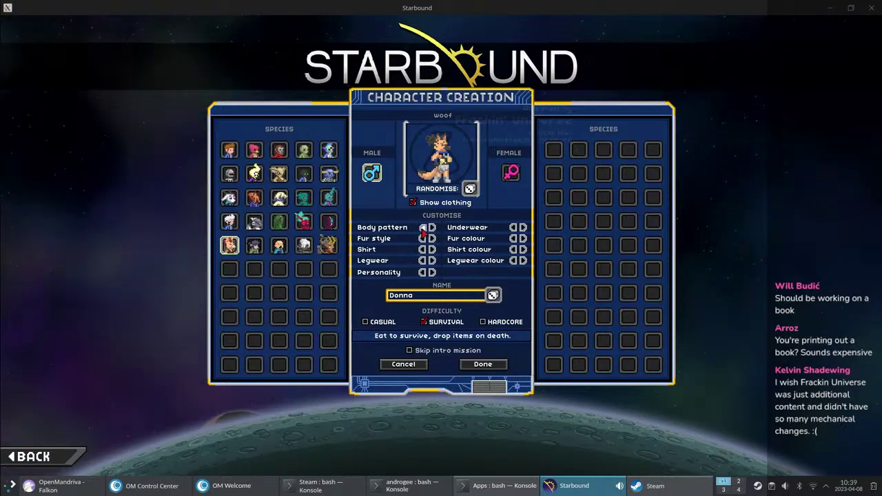
click(423, 230)
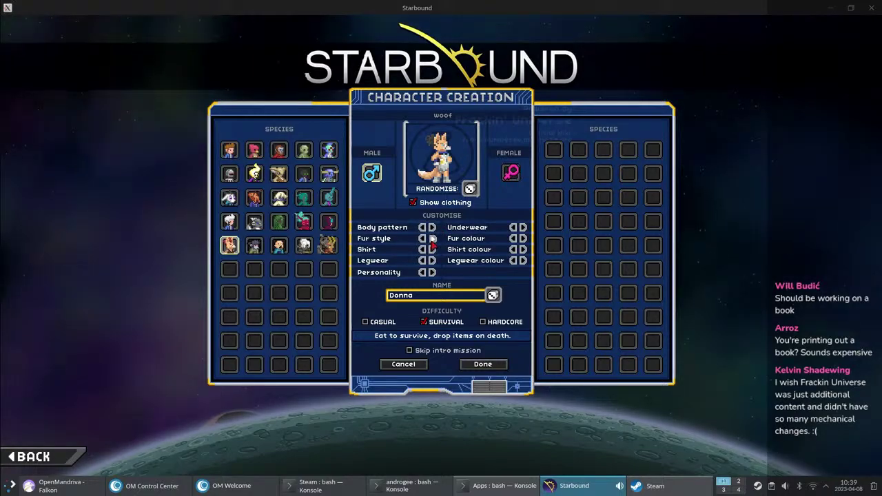
Step: Pick a fur style and switch the legwear to the grey pants
click(432, 238)
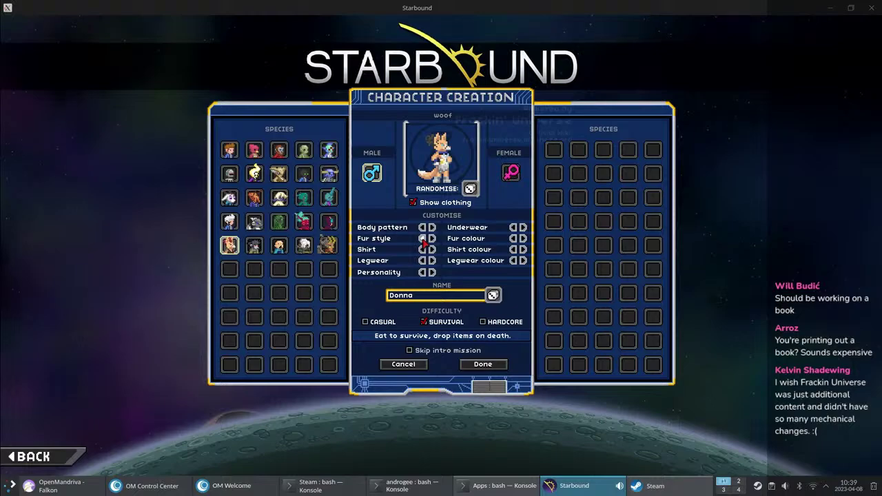
click(422, 238)
click(423, 238)
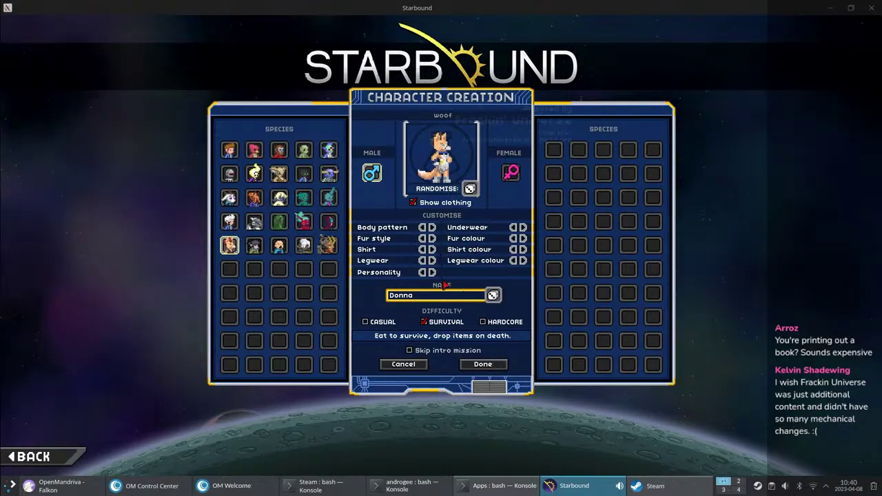
click(430, 262)
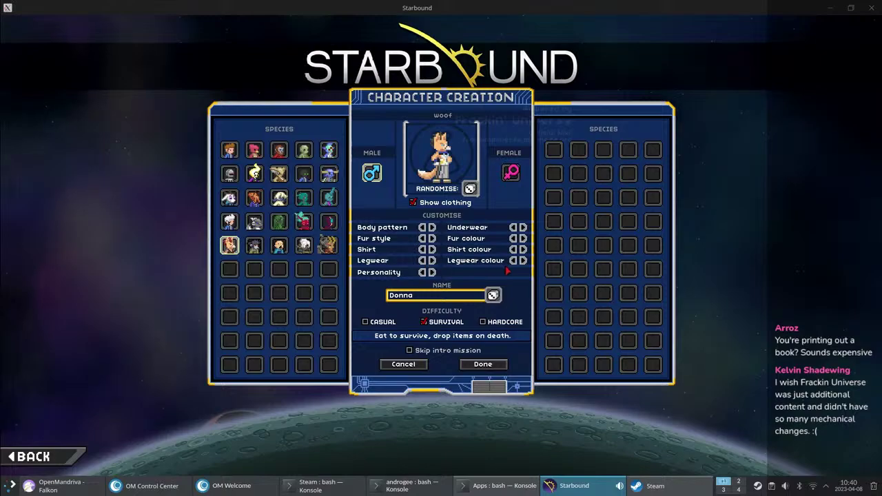
click(432, 259)
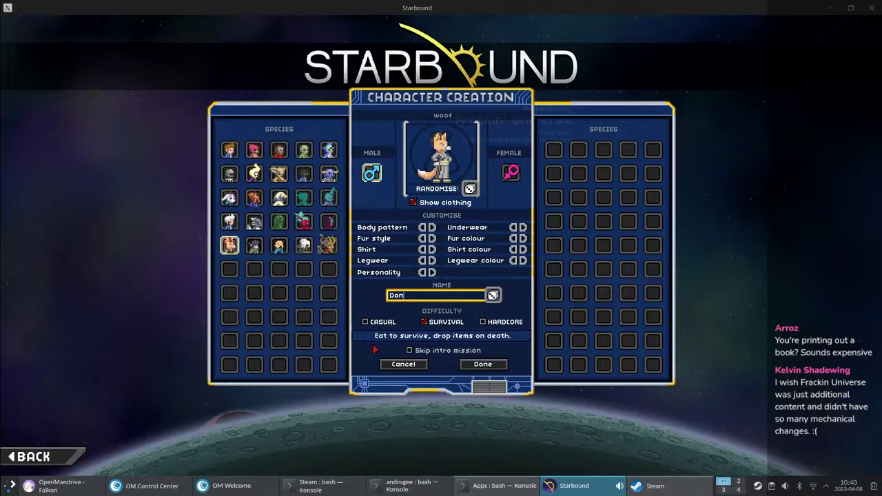
Step: Set Casual difficulty, reopen creation from the first slot, and finish the character with Done
click(366, 322)
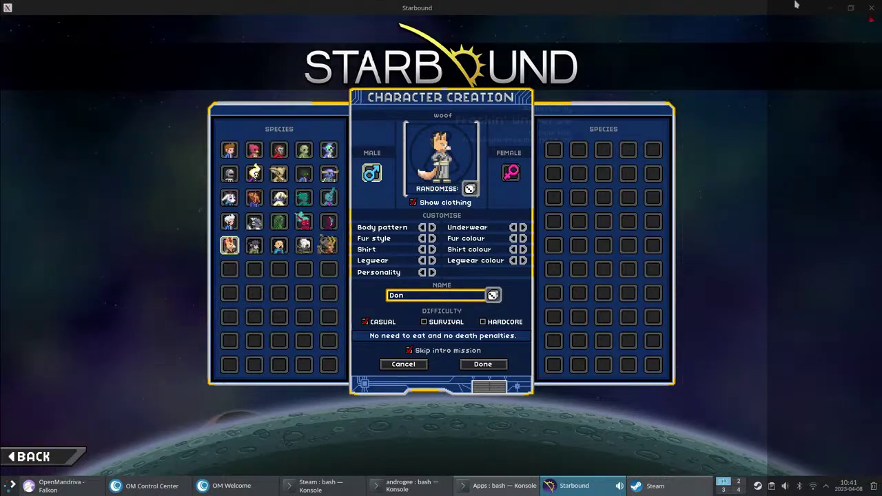
key(Escape)
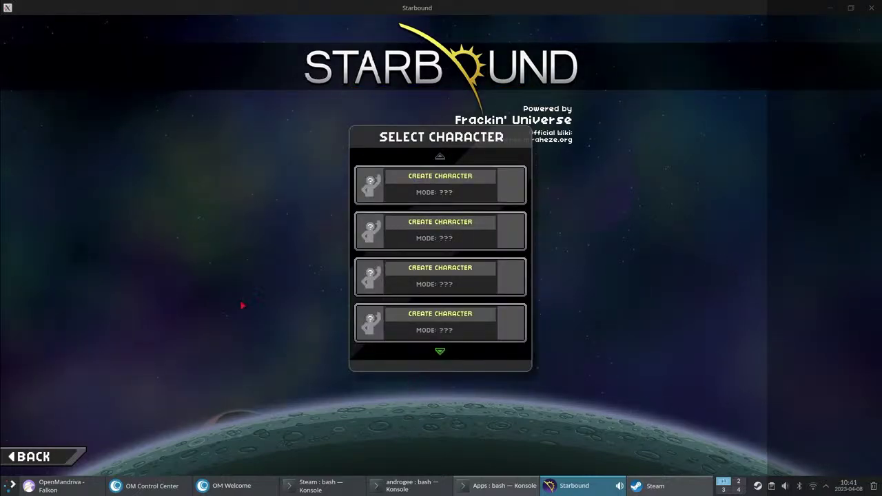
click(451, 190)
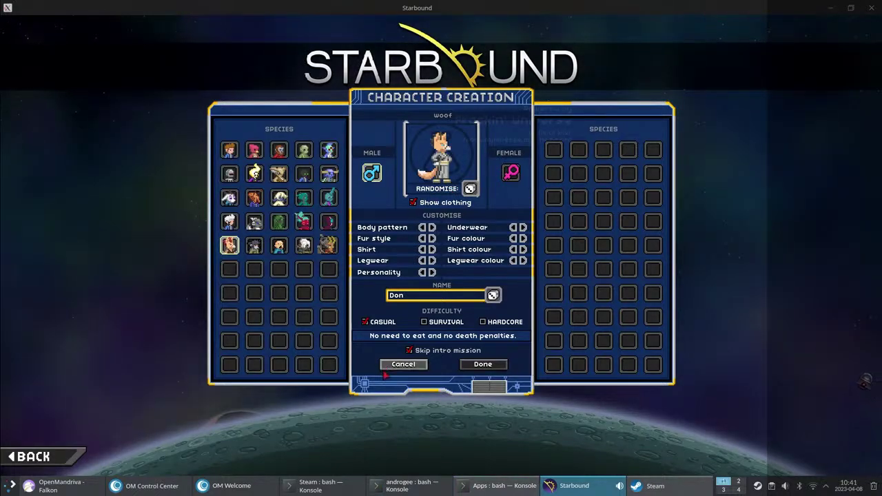
click(482, 367)
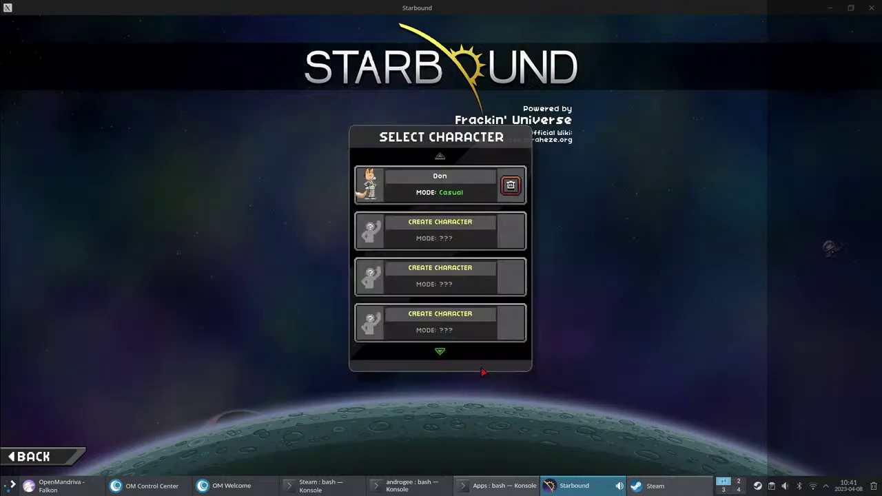
Step: Load the game as Don, read the Frackin' Universe welcome notice, then dismiss it with Escape
click(444, 201)
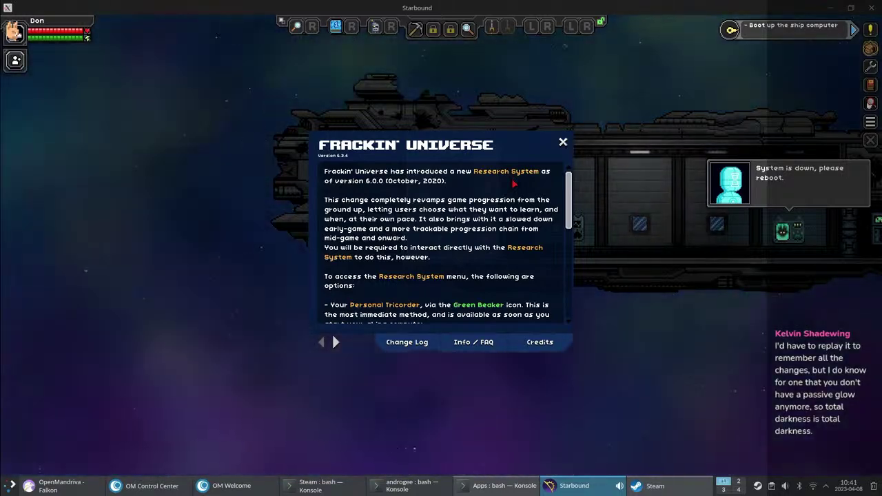
scroll(482, 221, down, 4)
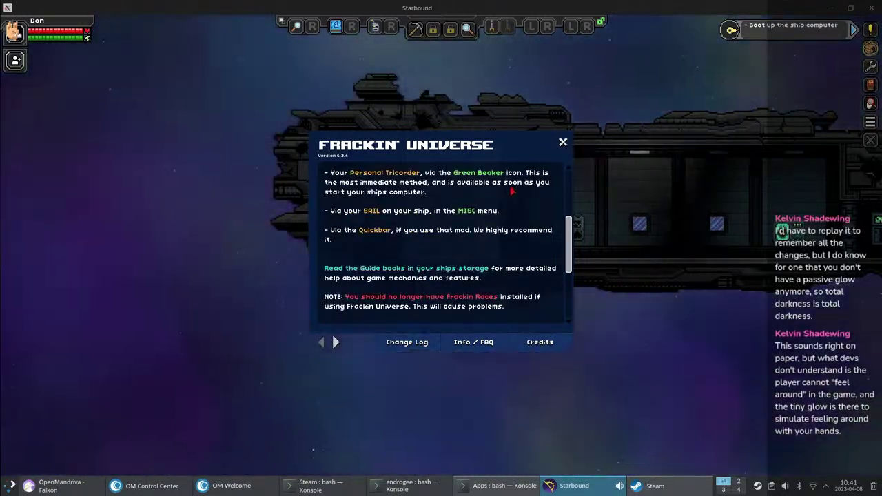
scroll(475, 248, up, 2)
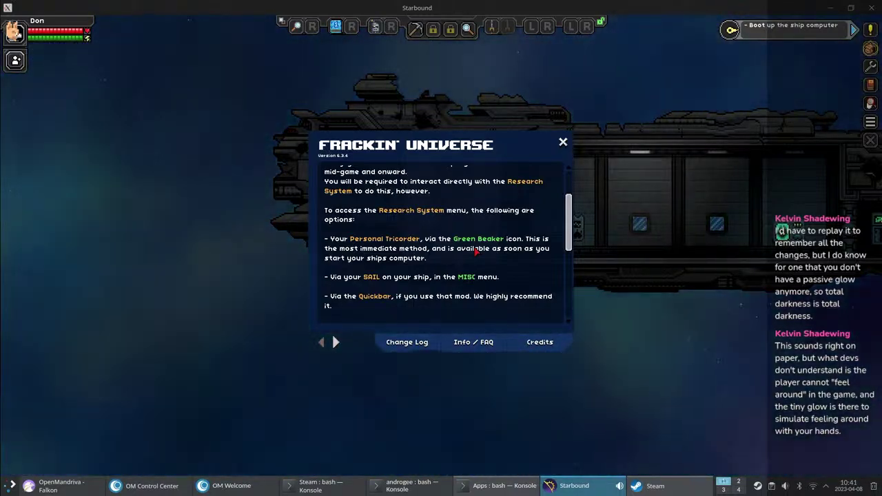
scroll(436, 255, down, 3)
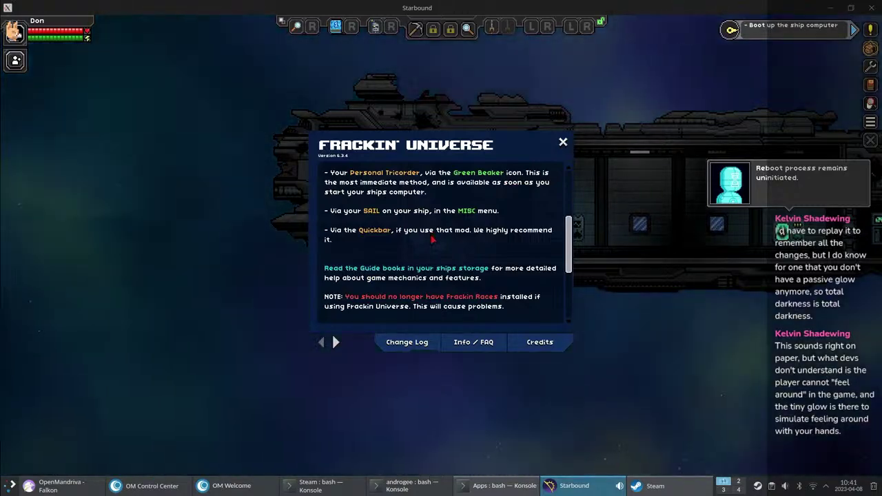
key(Escape)
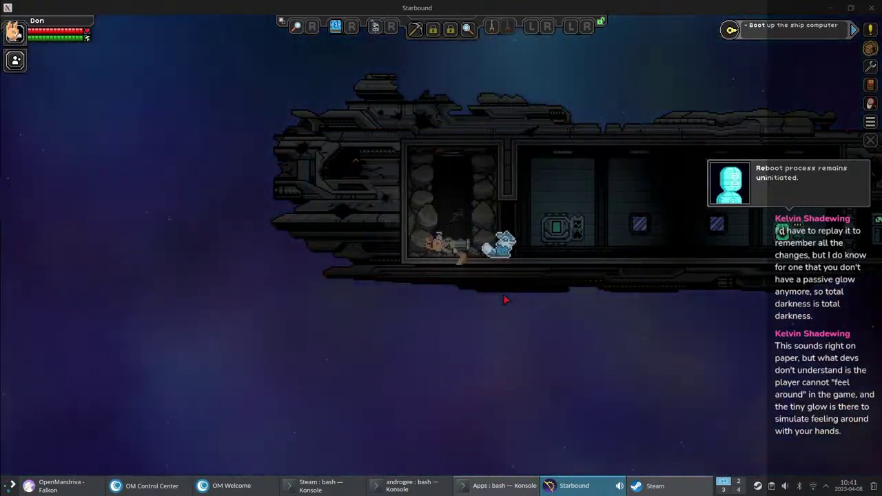
Step: Walk Don to the S.A.I.L. ship computer and interact with it
key(d)
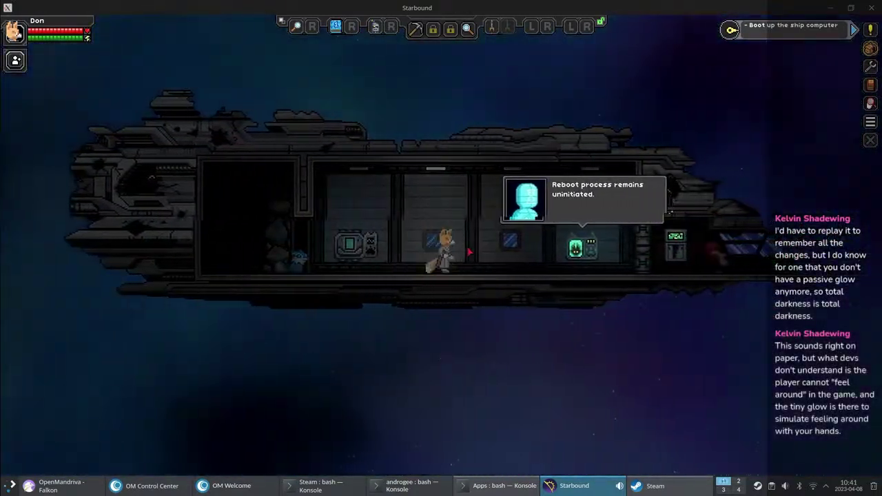
key(space)
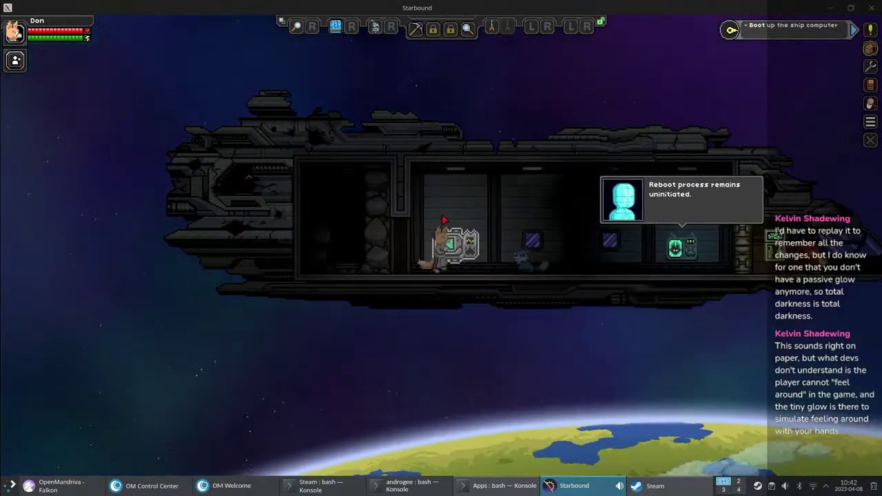
key(a)
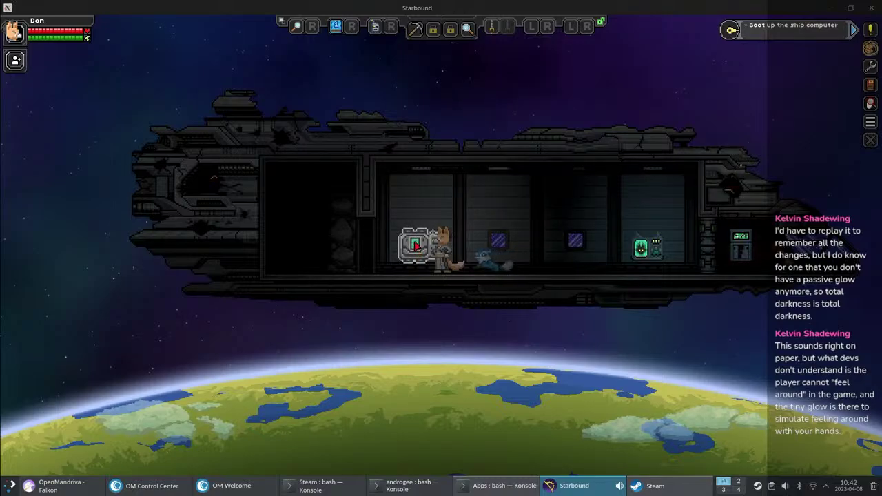
key(d)
key(e)
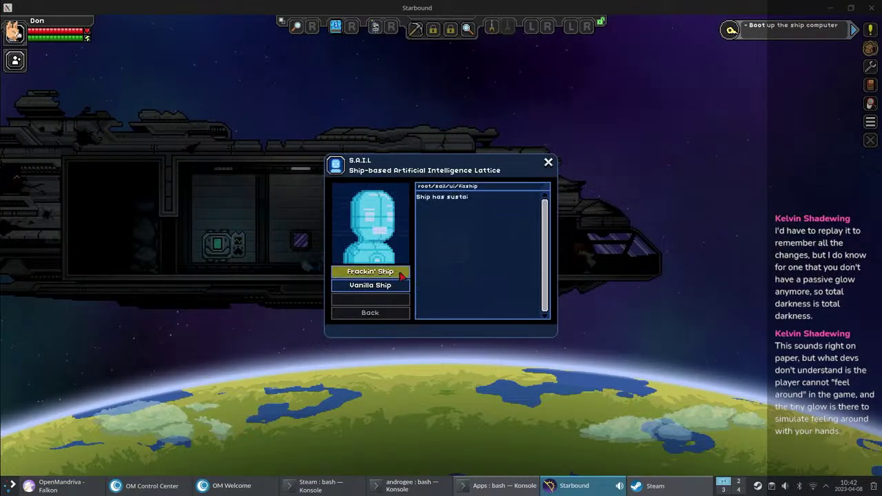
Step: Preview the Avali BYOS Ship under Frackin' Ship, then back out to the ship-type choice
click(383, 274)
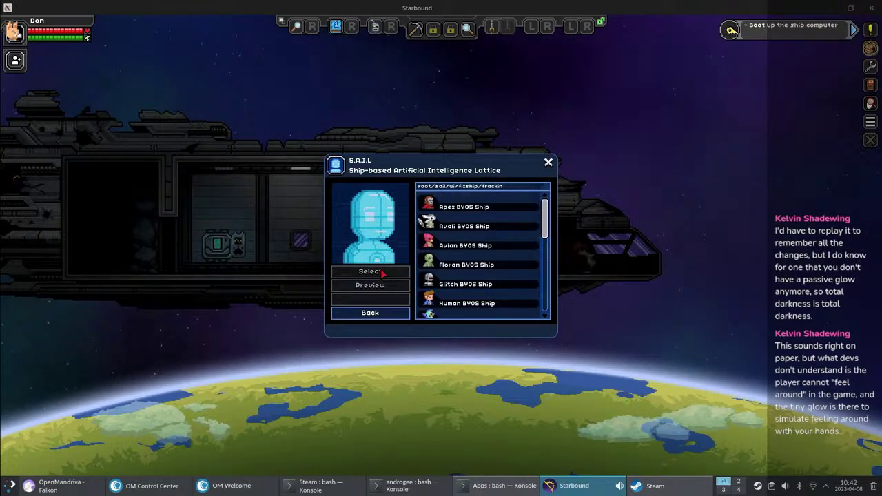
click(475, 226)
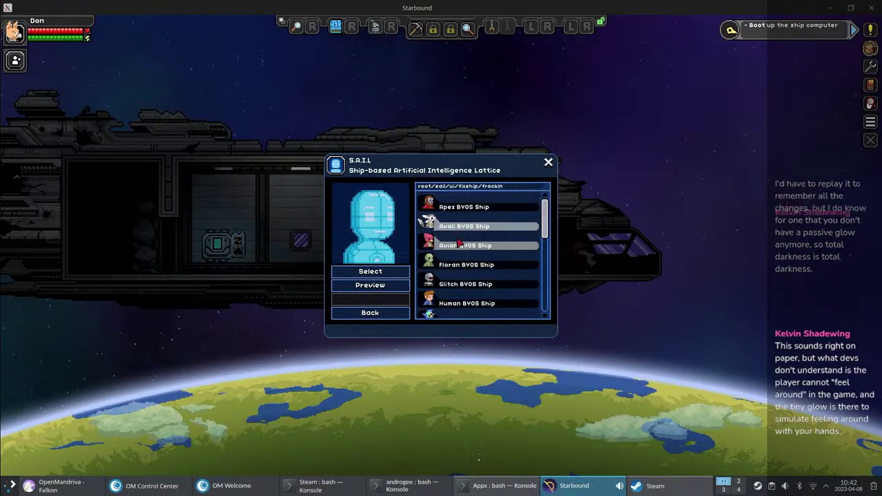
click(370, 287)
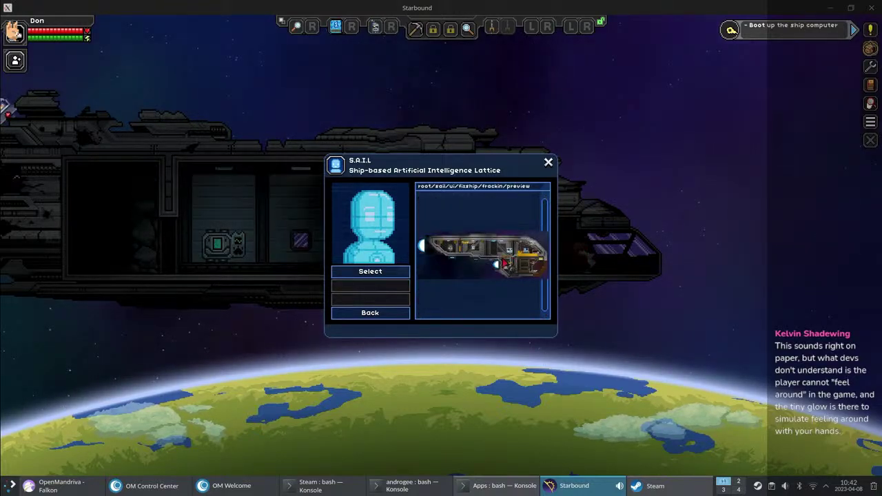
click(365, 317)
click(366, 315)
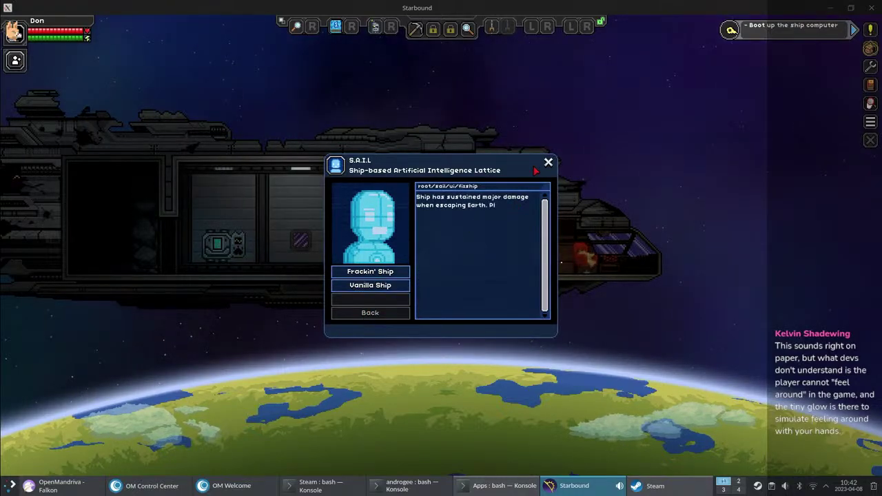
Step: Pick the Miniship BYOS Ship from the Frackin' Ship list, preview it and confirm it
click(382, 275)
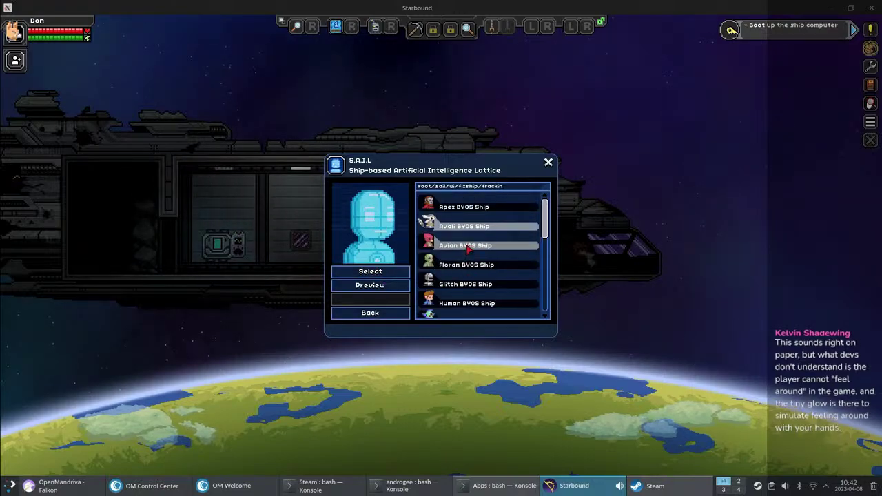
scroll(476, 285, down, 3)
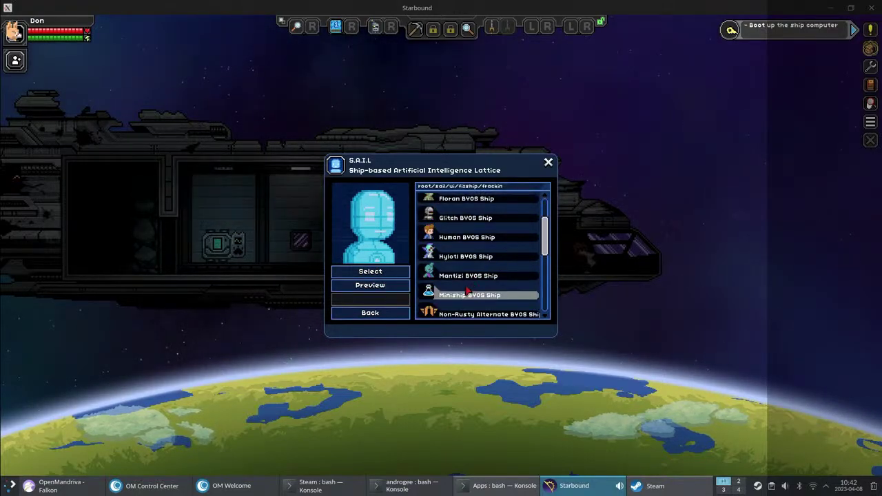
click(460, 296)
click(388, 290)
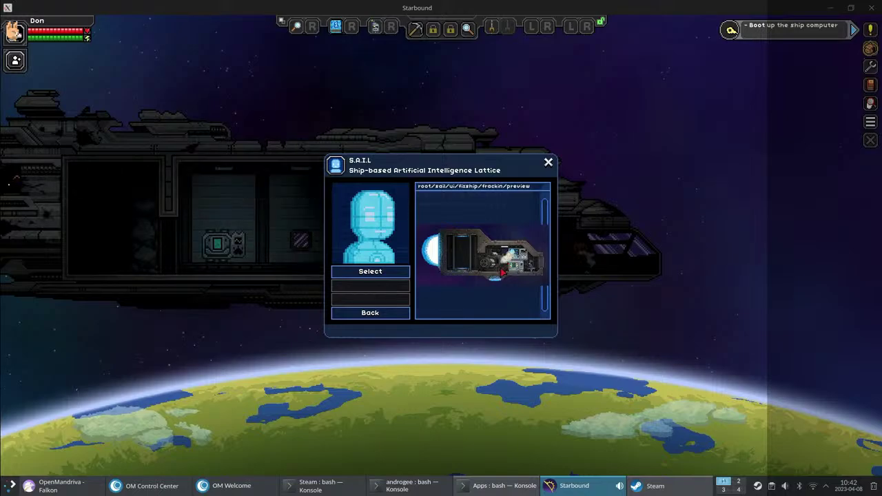
click(367, 276)
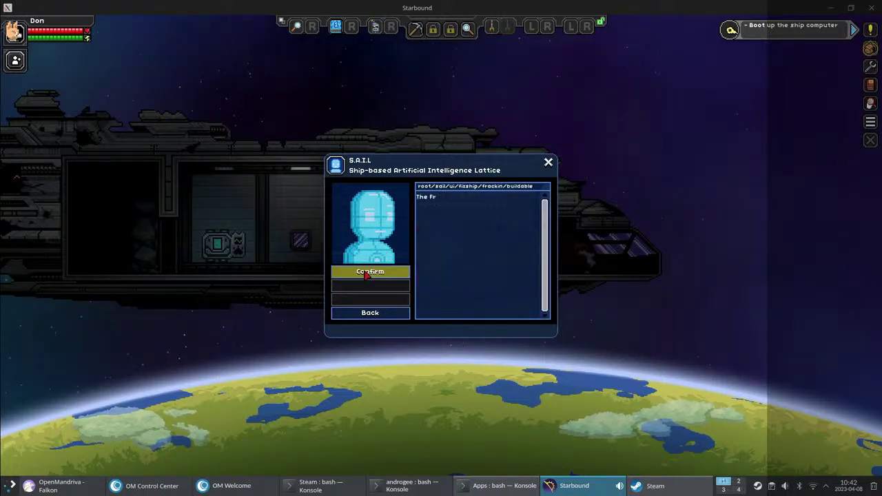
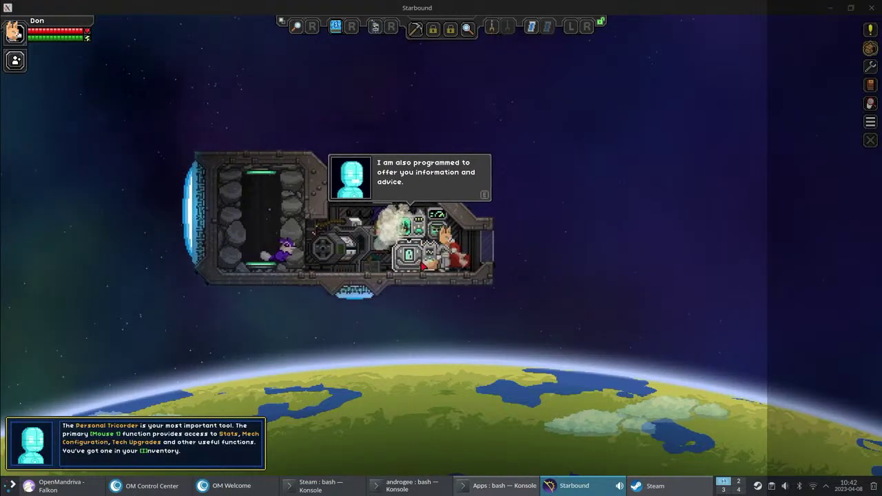
Step: Check the offline navigation console and the FTL drive fuel hatch
key(d)
key(e)
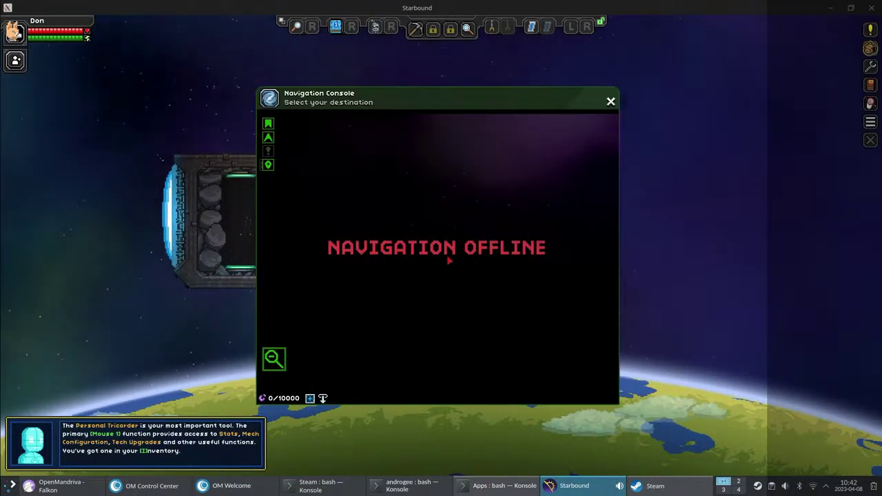
key(Escape)
key(a)
key(e)
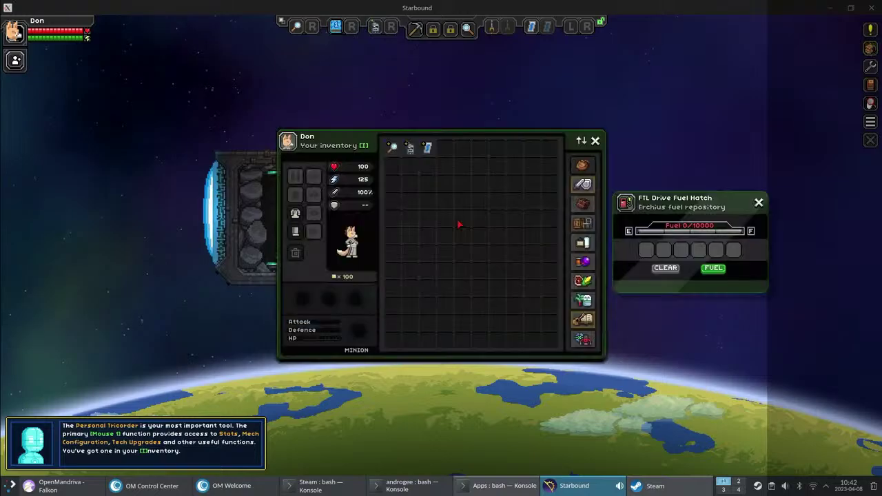
key(Escape)
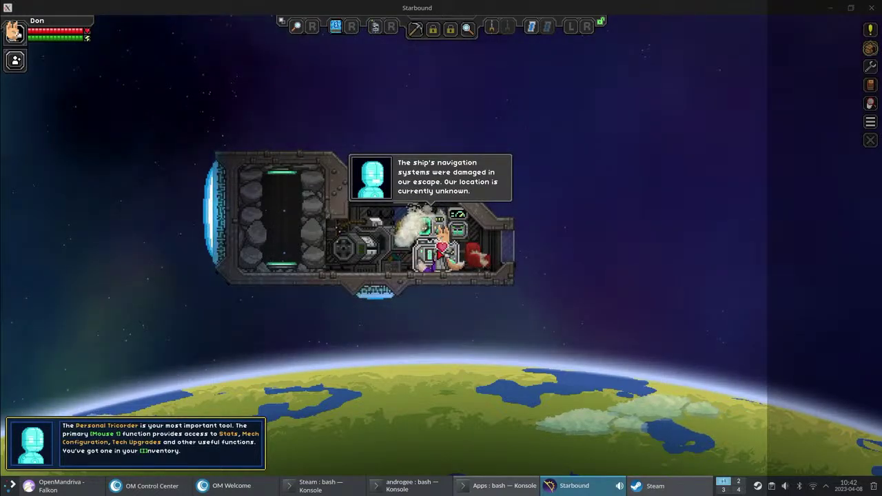
Step: Take all items from the ship locker, then view the character's inventory
key(e)
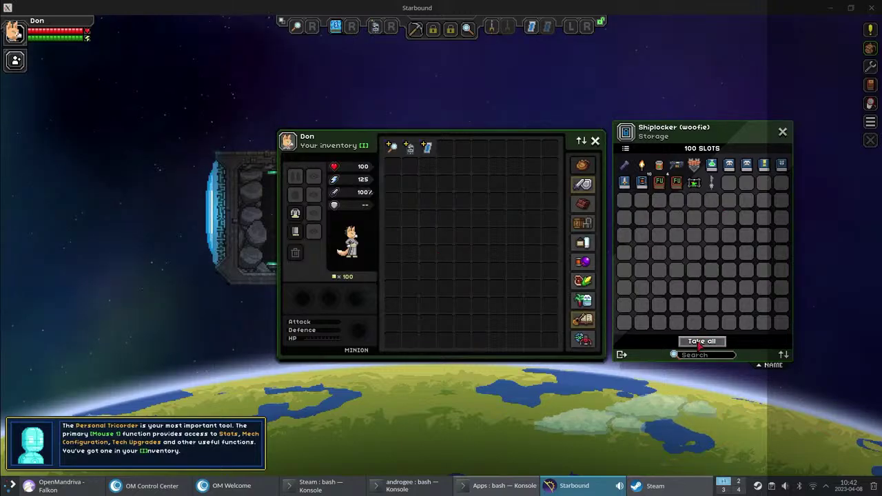
click(701, 342)
key(Escape)
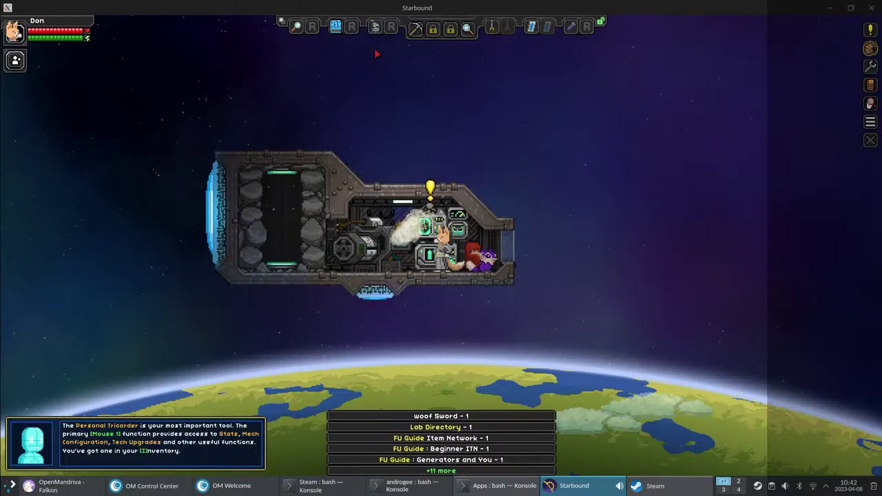
key(i)
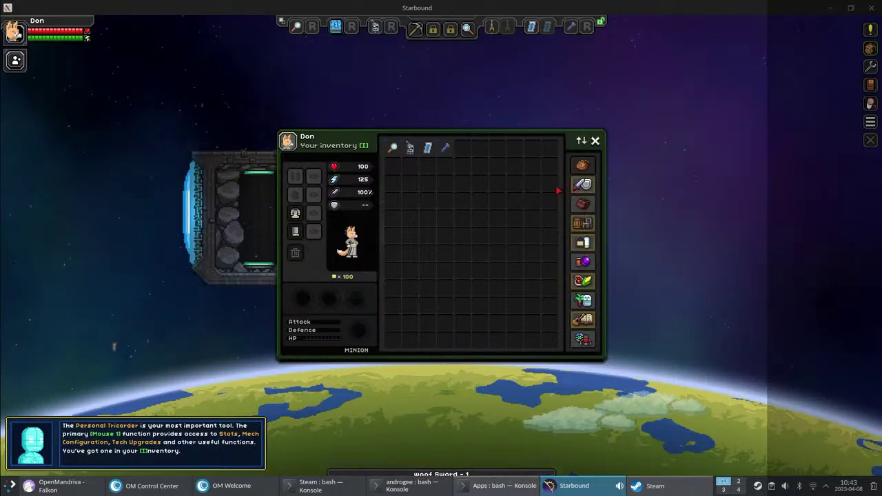
Step: Move the Rusty Protectorate Shield from the tools tab into hotbar slot 2
click(591, 188)
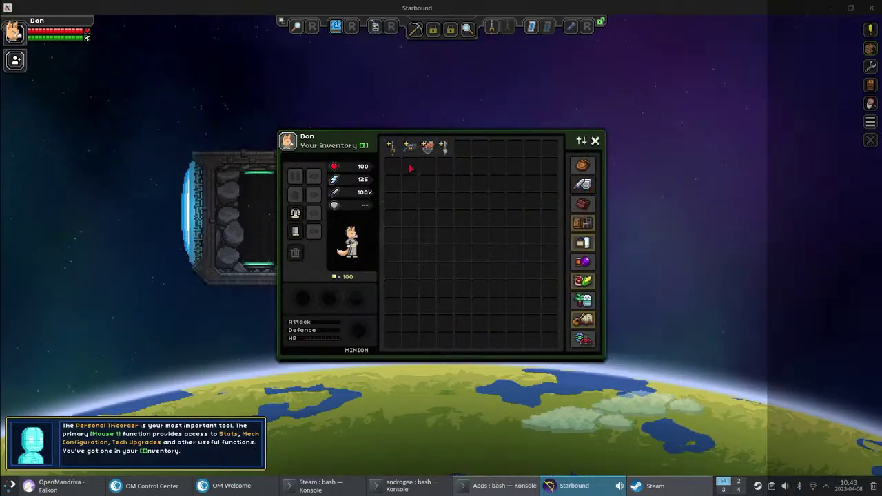
mouse_move(425, 152)
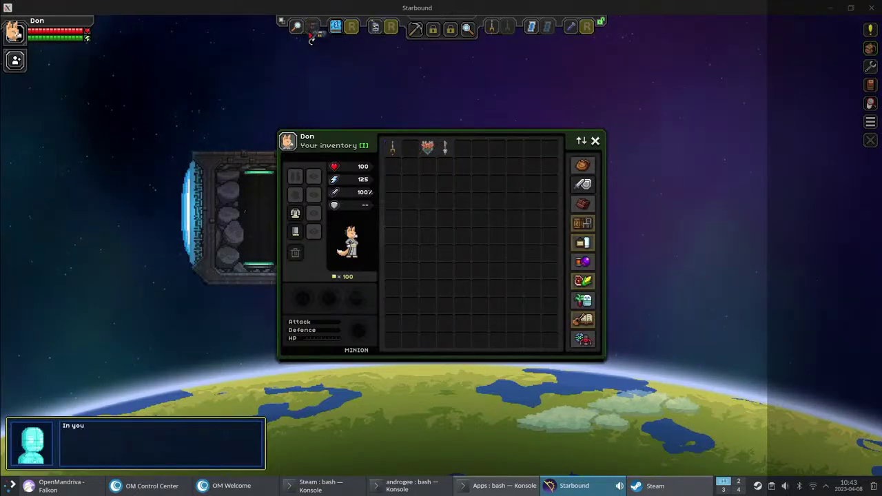
mouse_move(296, 40)
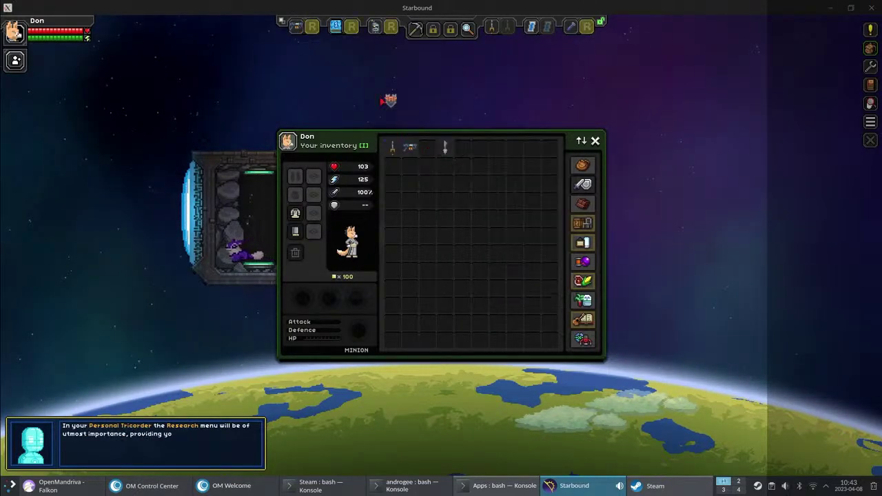
click(312, 27)
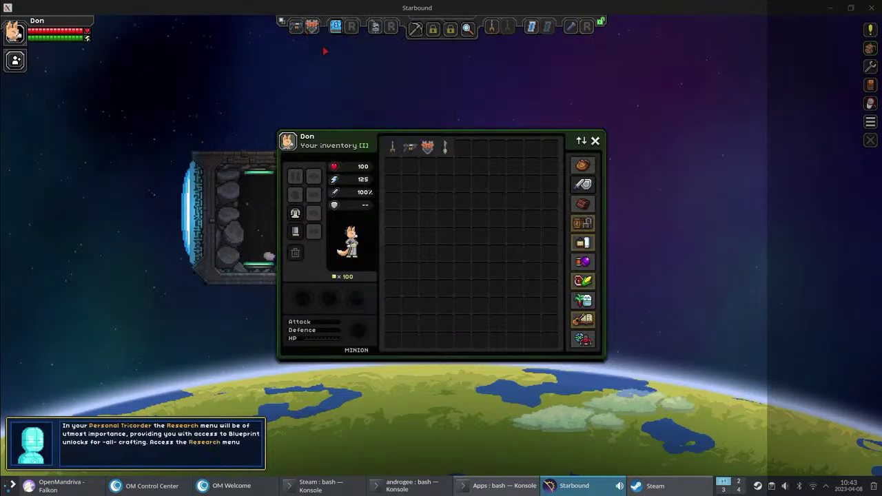
Step: Close the inventory and accept the Getting Started quest from SAIL
key(i)
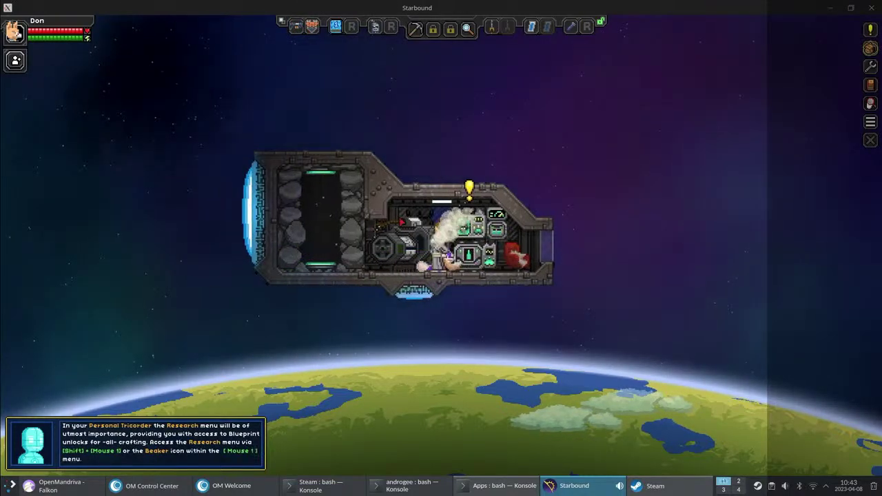
click(478, 229)
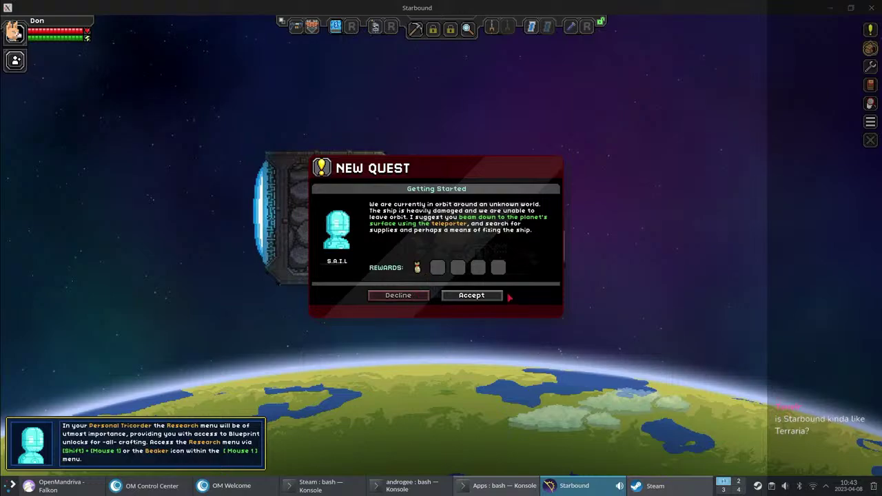
click(483, 296)
Step: Equip the gun and walk through the ship to the teleporter to beam down
key(a)
key(1)
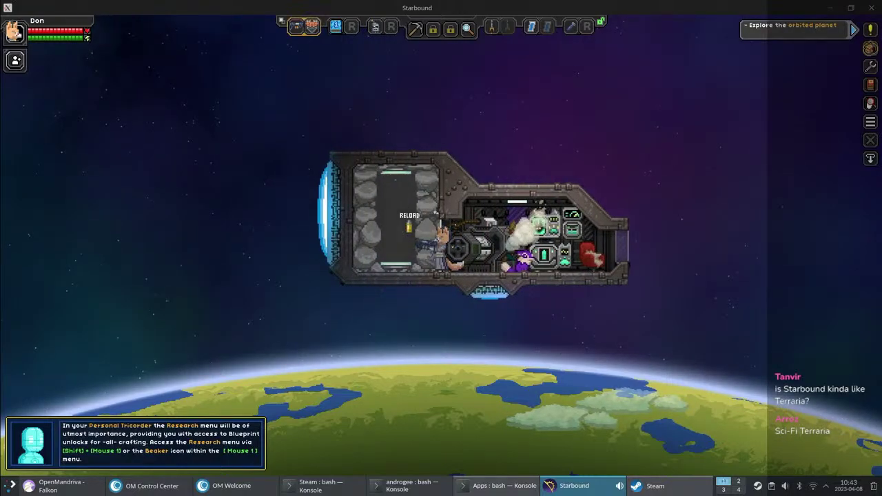
key(d)
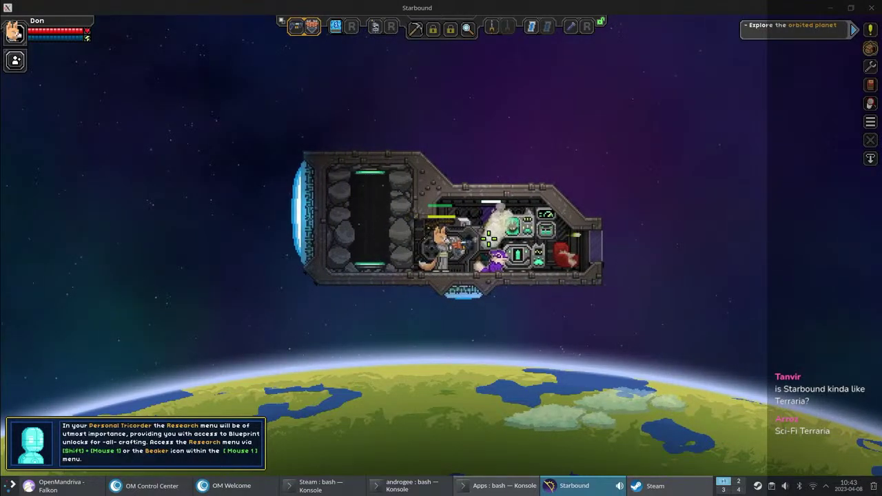
key(d)
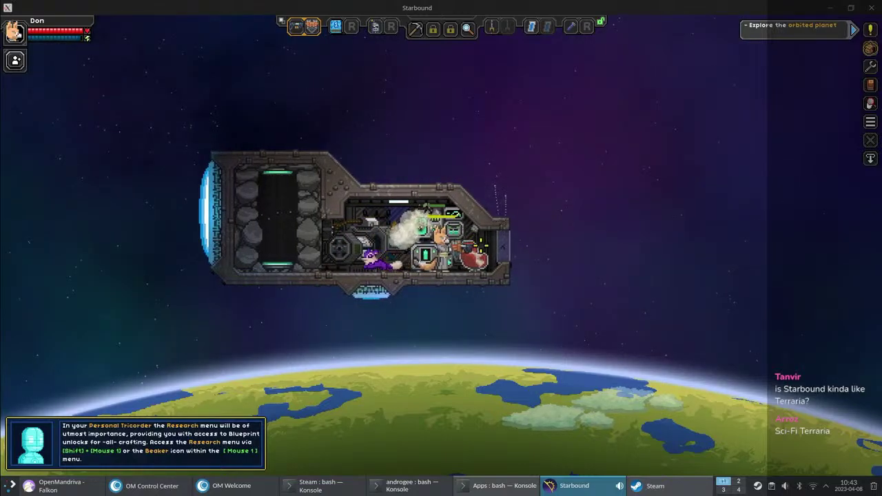
key(a)
key(d)
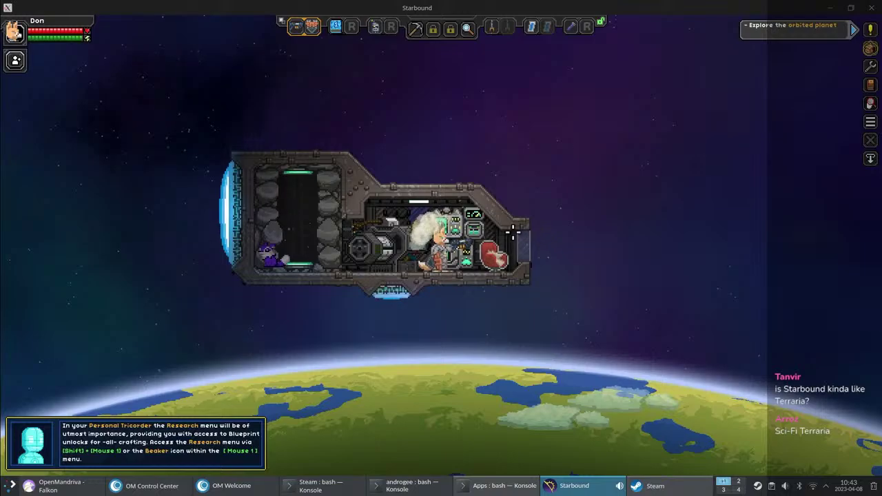
key(a)
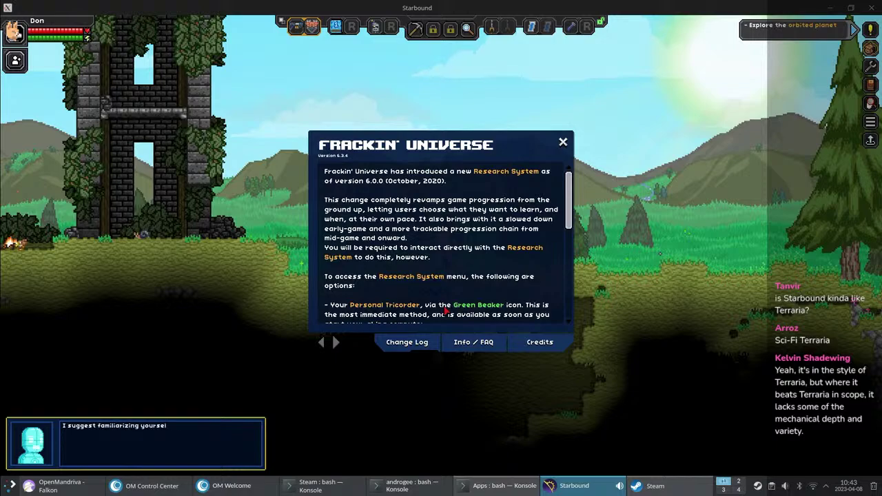
Step: Dismiss the Frackin' Universe info window and roam the meadow between the stone tower and house
key(Escape)
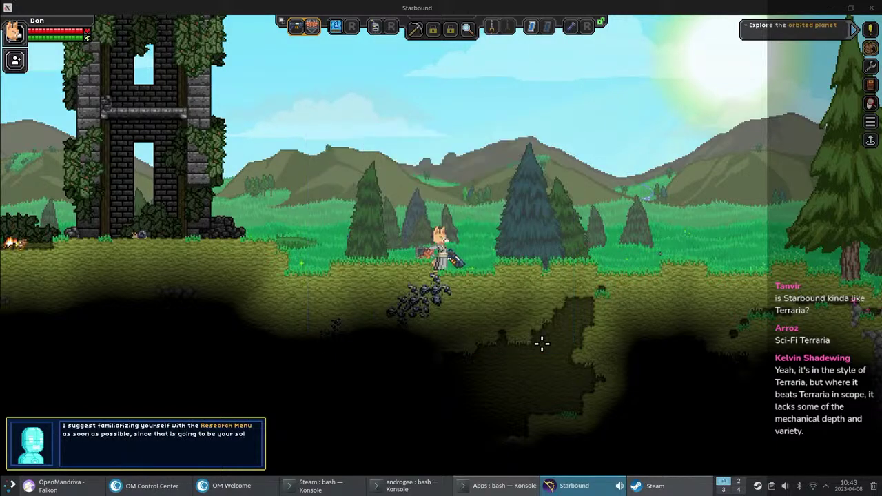
key(d)
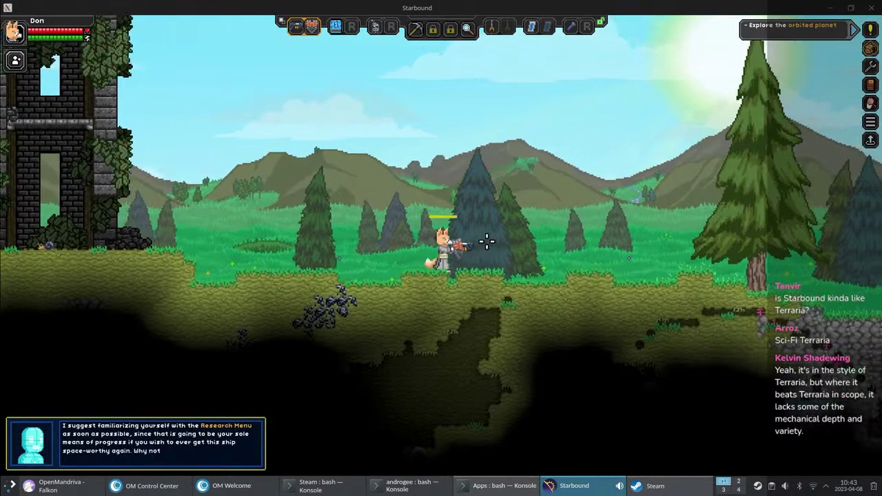
key(d)
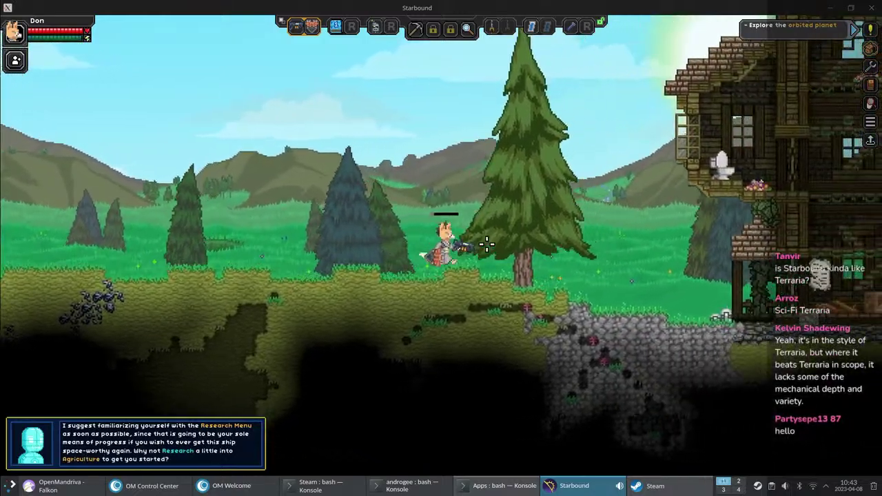
key(a)
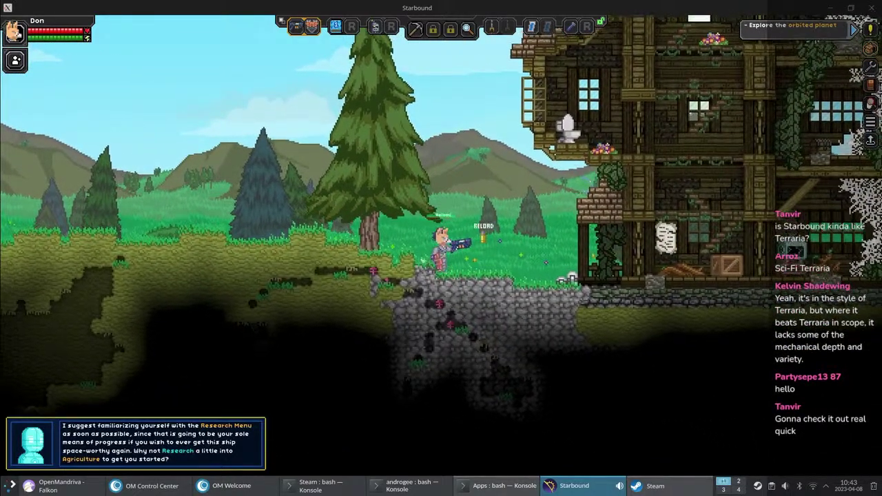
key(a)
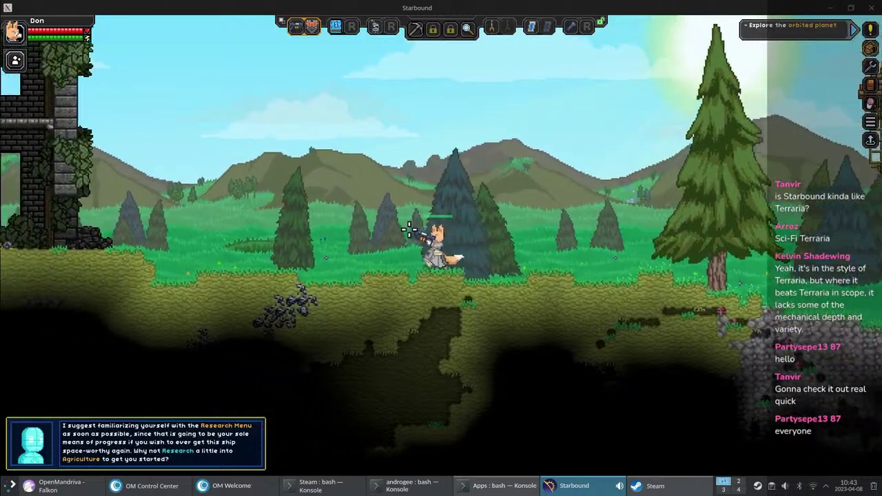
key(d)
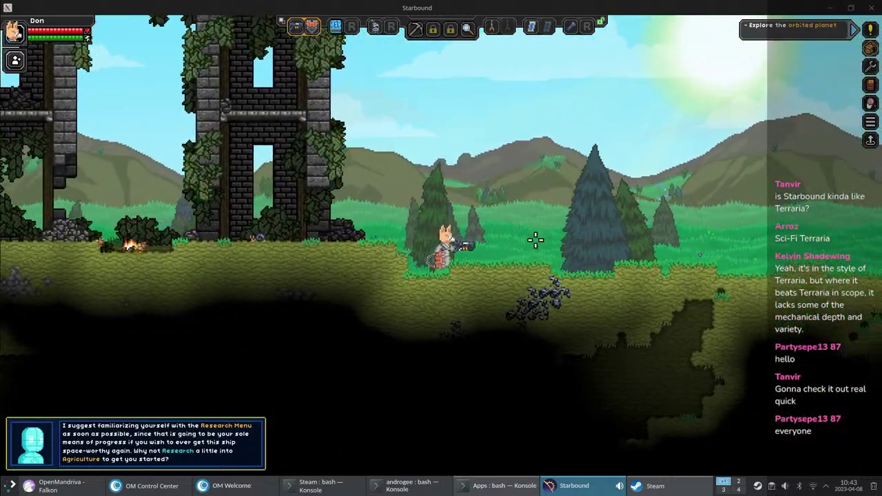
key(d)
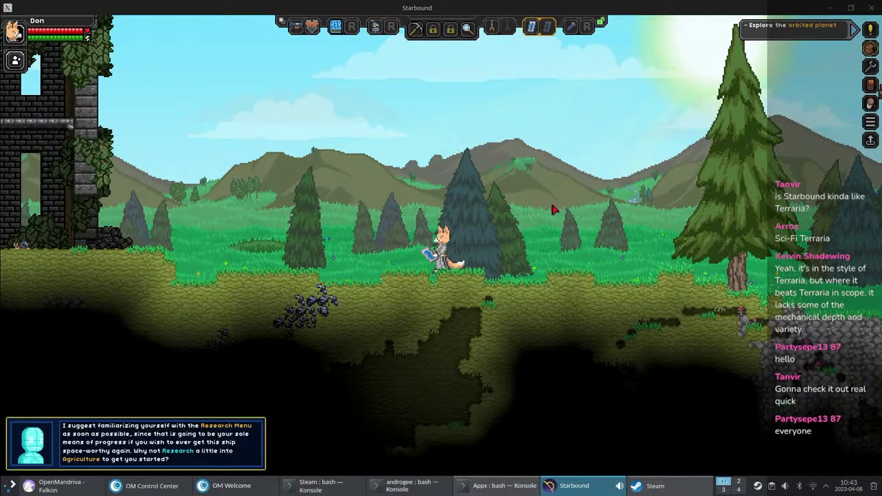
key(d)
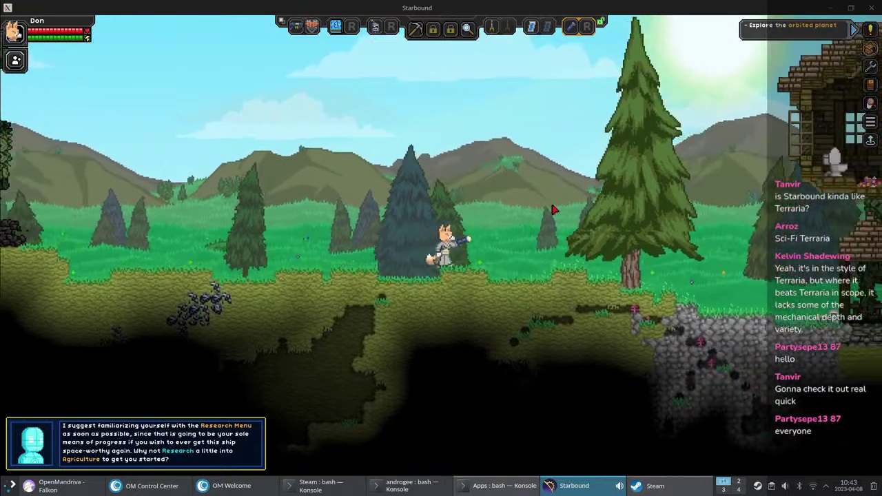
key(space)
key(a)
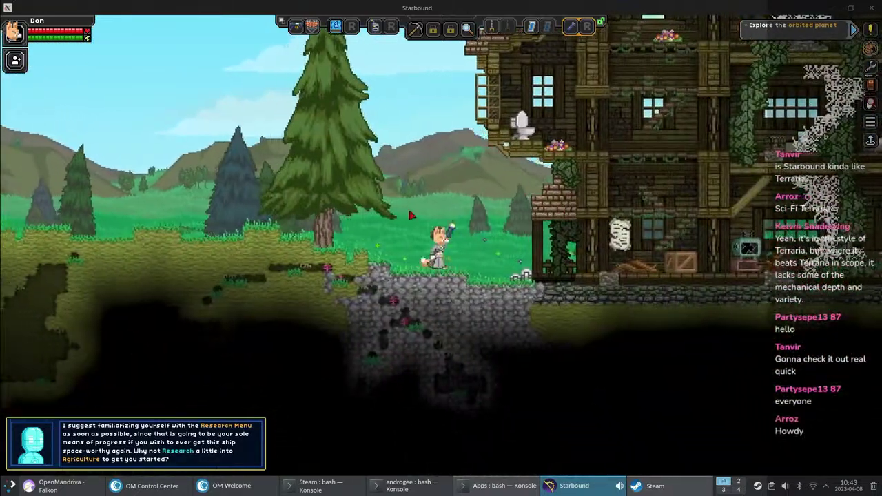
key(a)
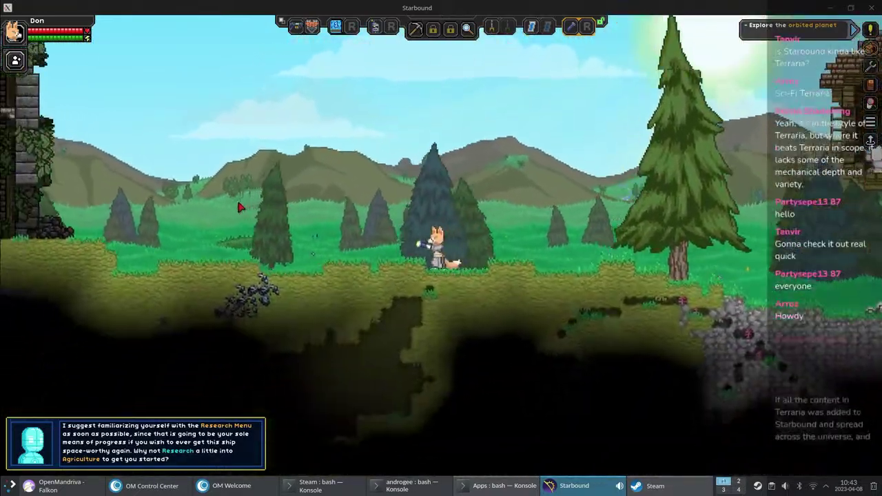
Step: Walk right up to the wooden house and open the character's inventory
key(d)
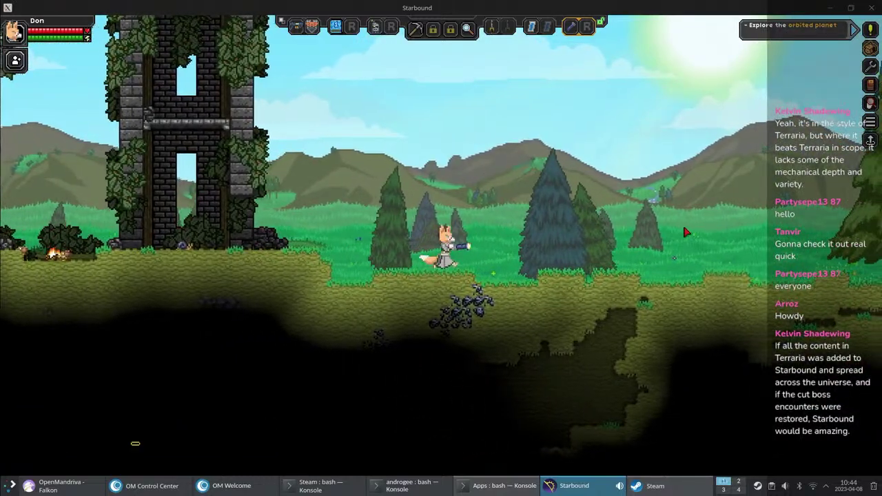
key(d)
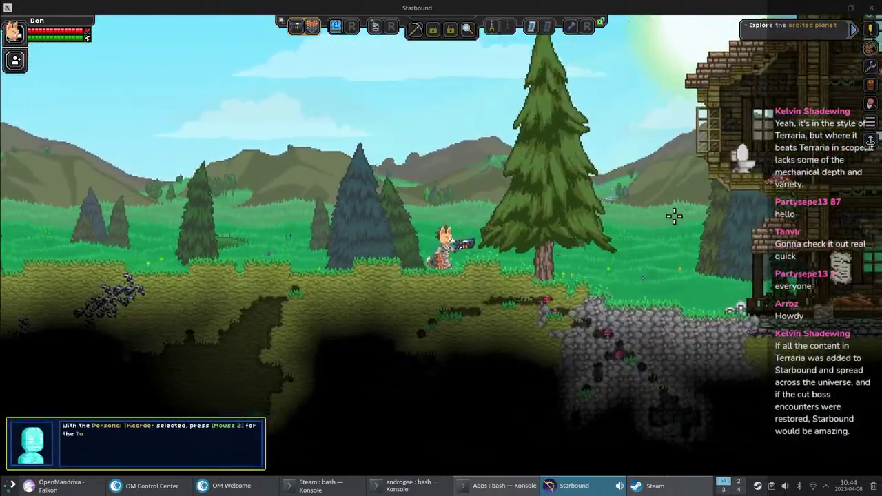
key(d)
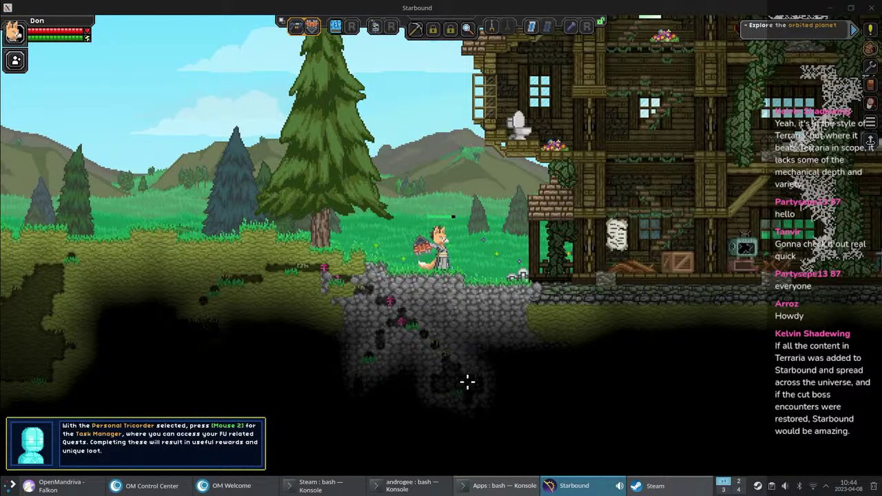
key(a)
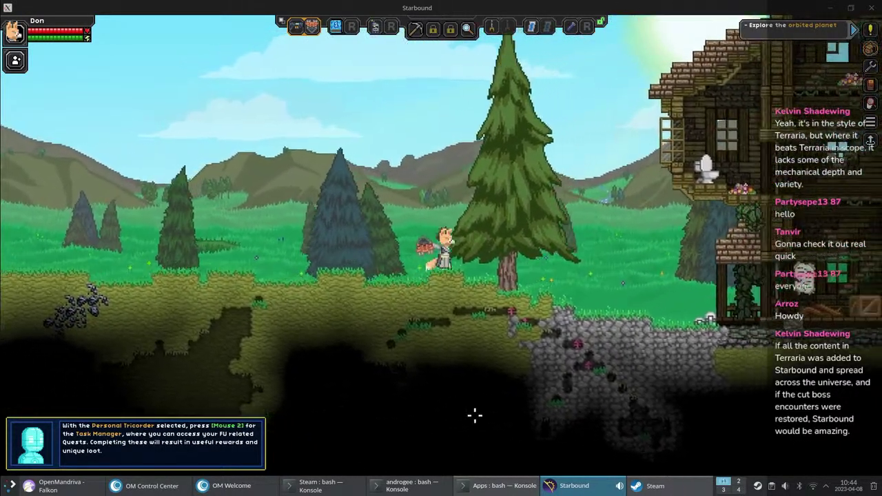
key(d)
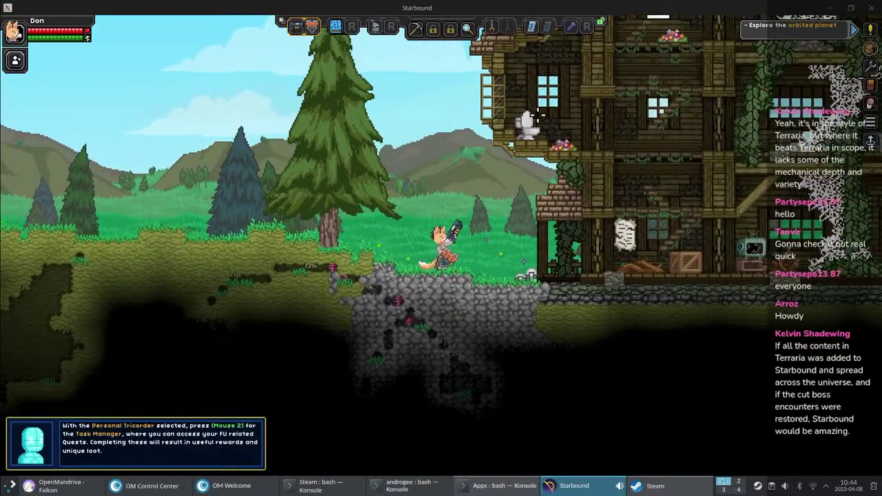
key(i)
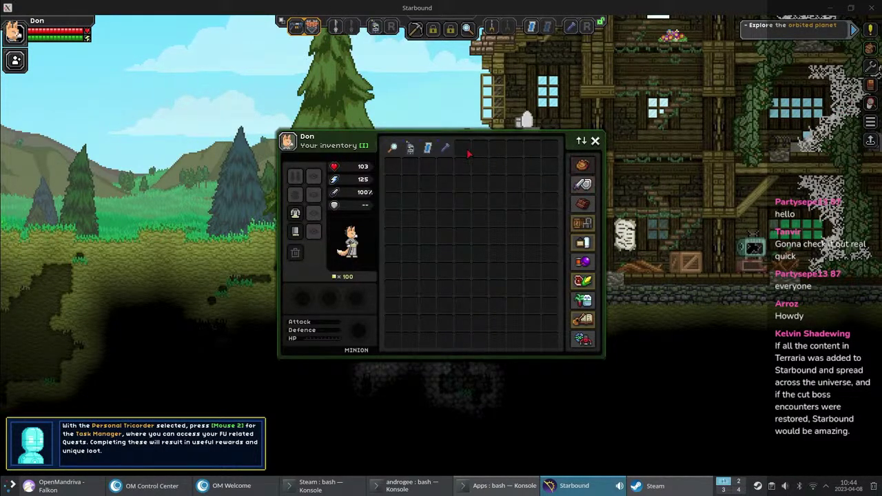
Step: Put the Faulty Flashlight in the hotbar and walk into the wooden house
click(312, 26)
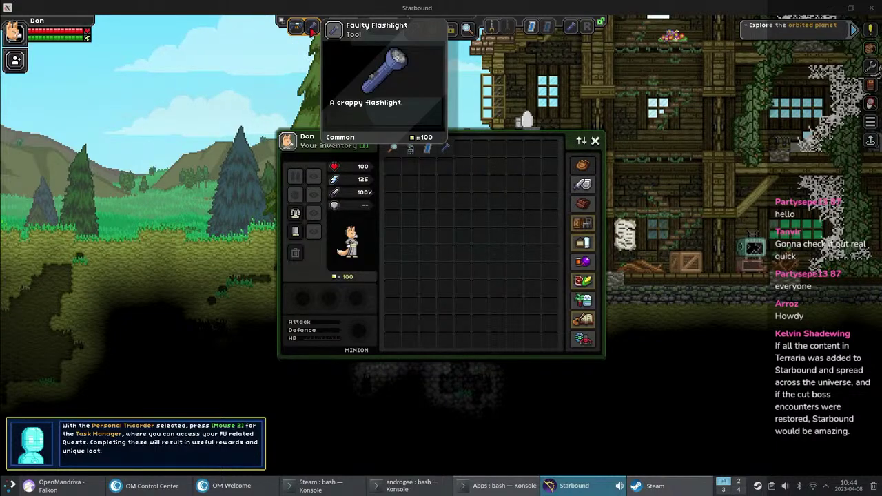
key(i)
key(d)
key(a)
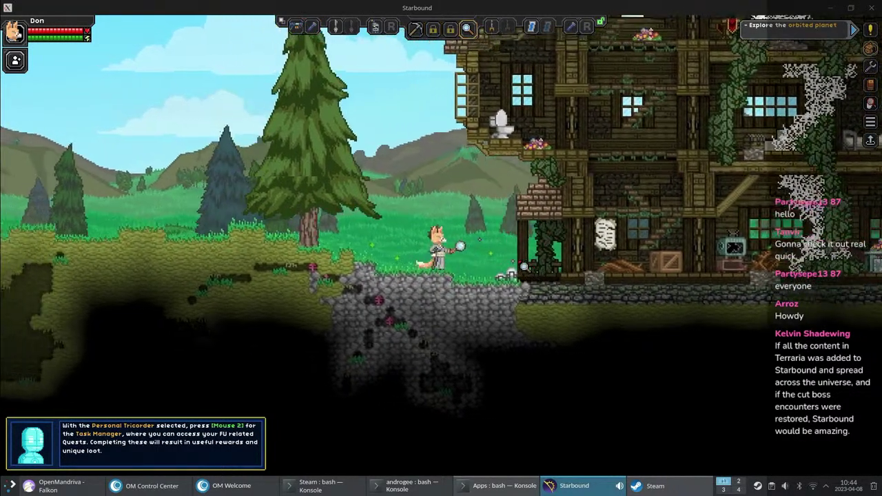
key(d)
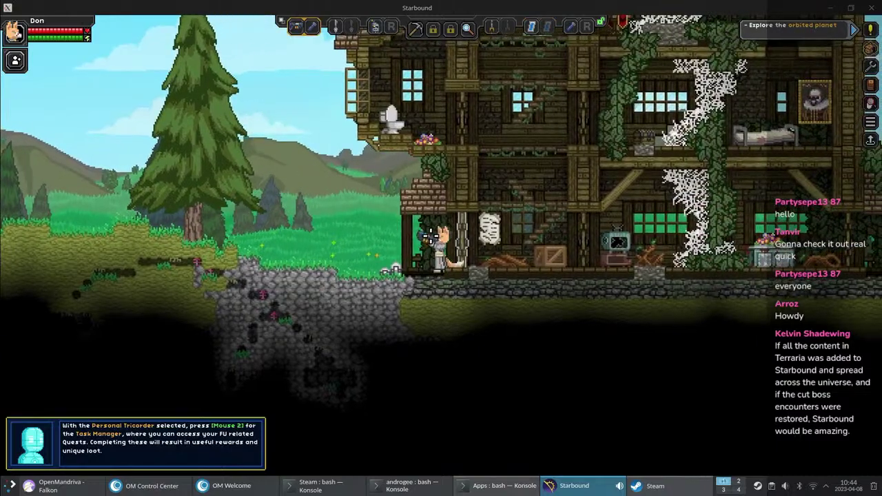
key(1)
key(d)
Step: Climb up through the house's floors to the top, then drop back down and look around
key(space)
key(space)
key(space)
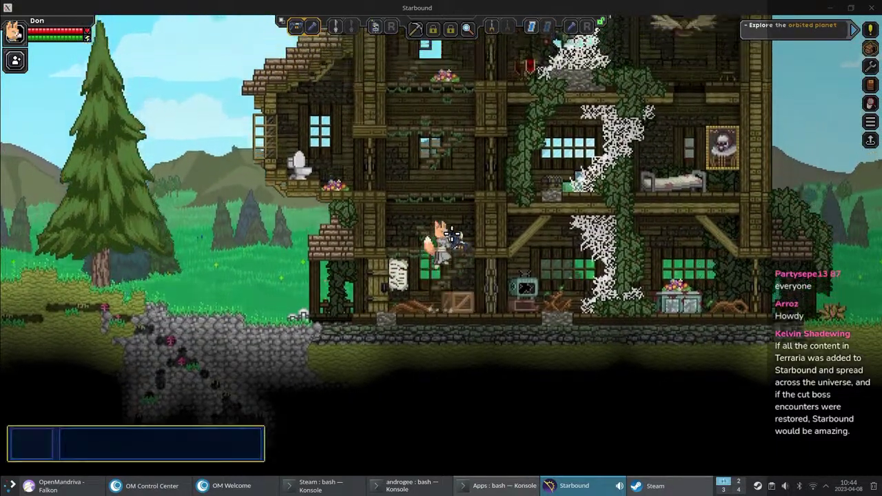
key(space)
key(space)
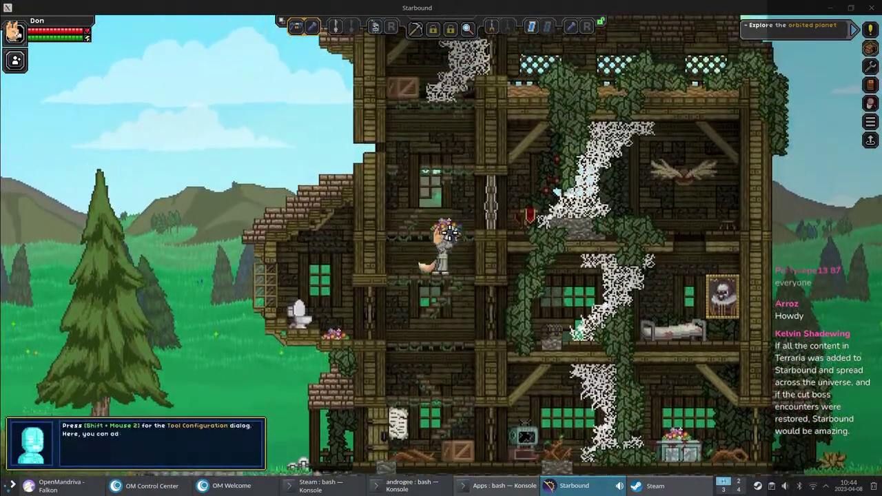
key(space)
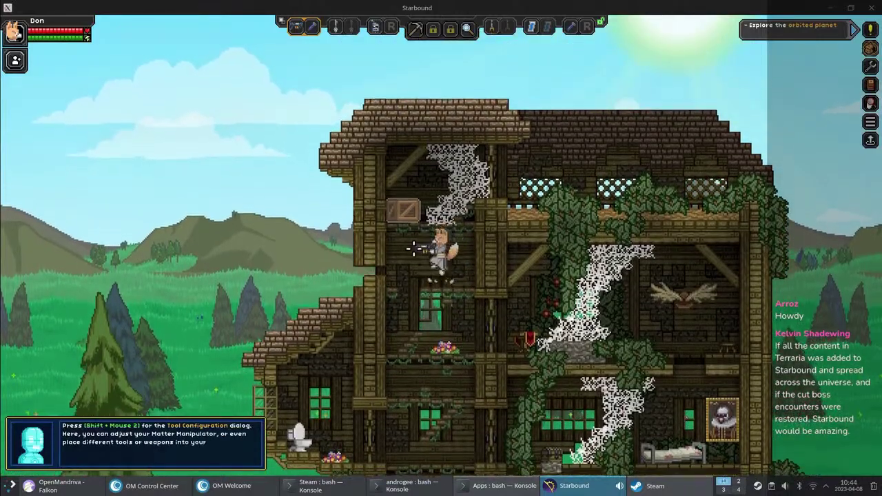
key(space)
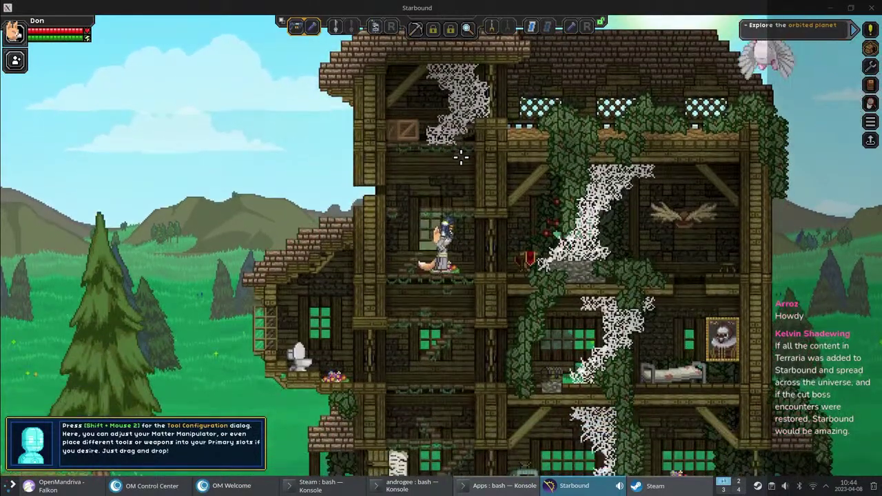
key(space)
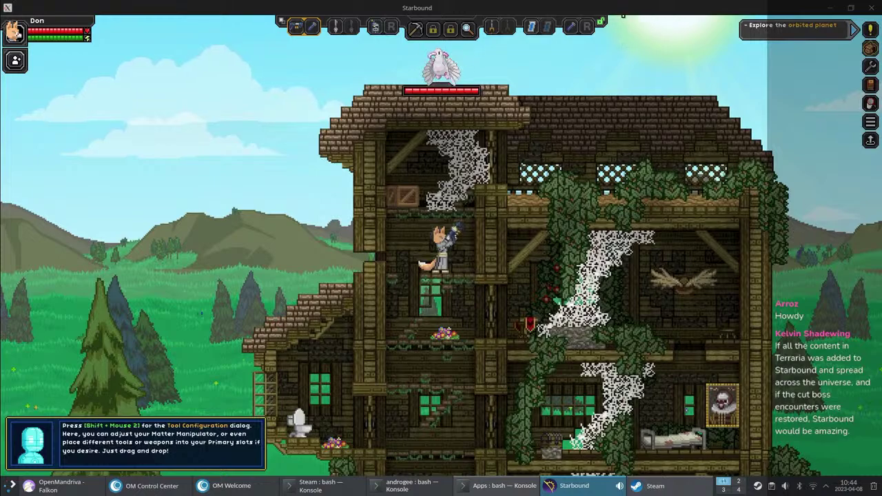
key(space)
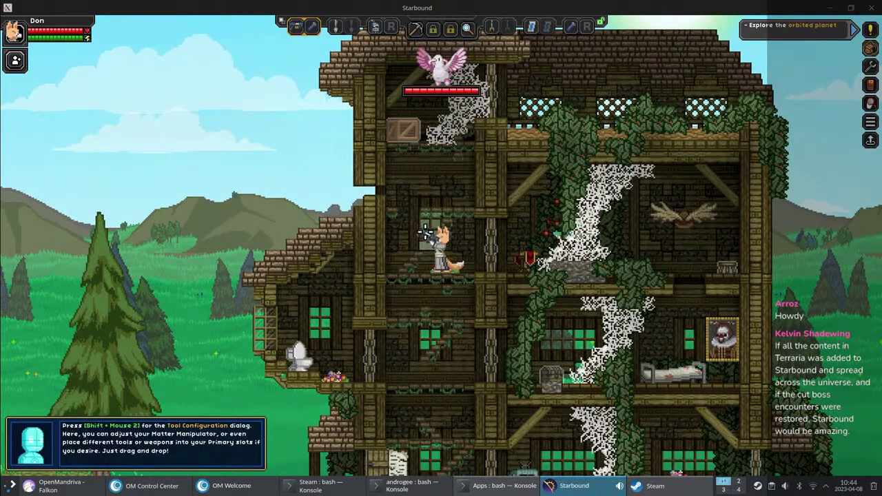
key(s)
key(a)
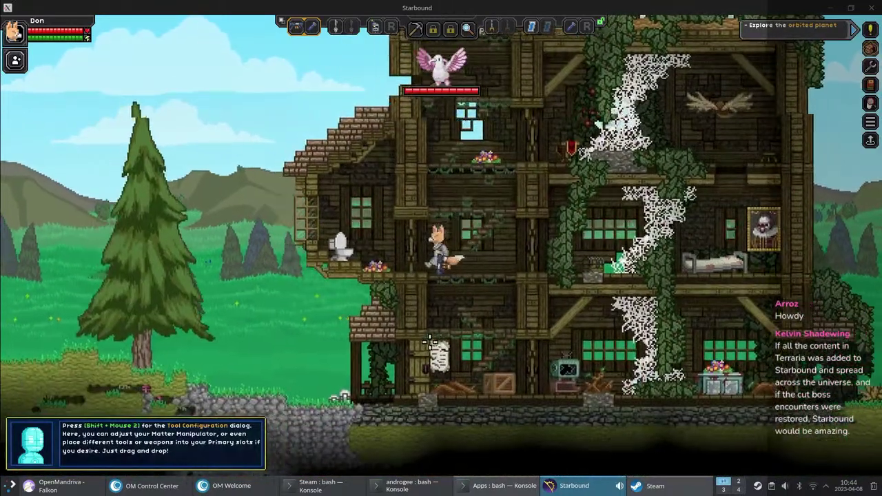
key(a)
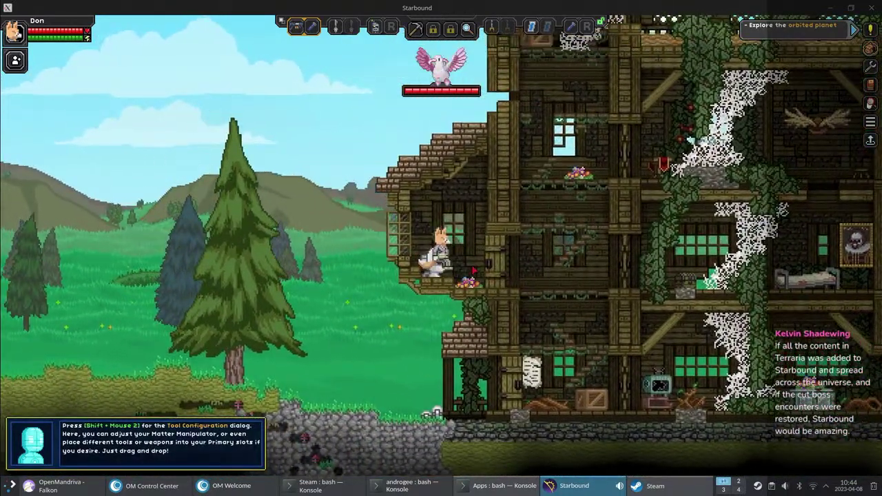
key(d)
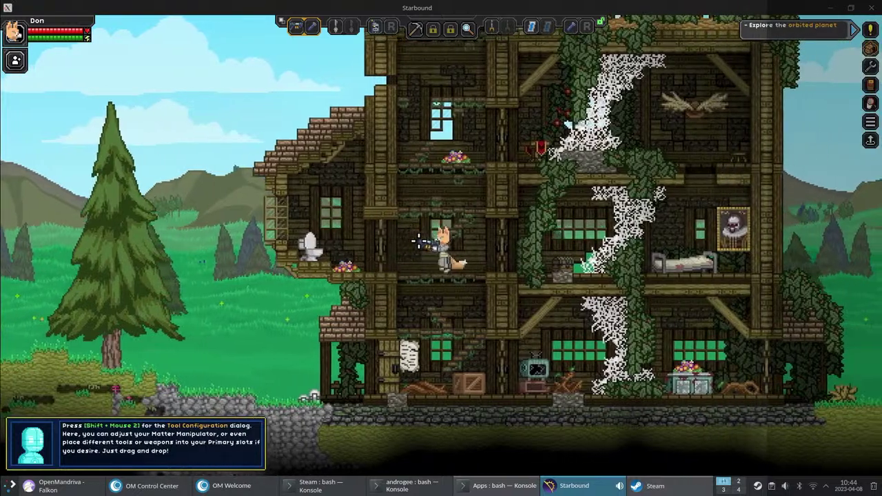
key(d)
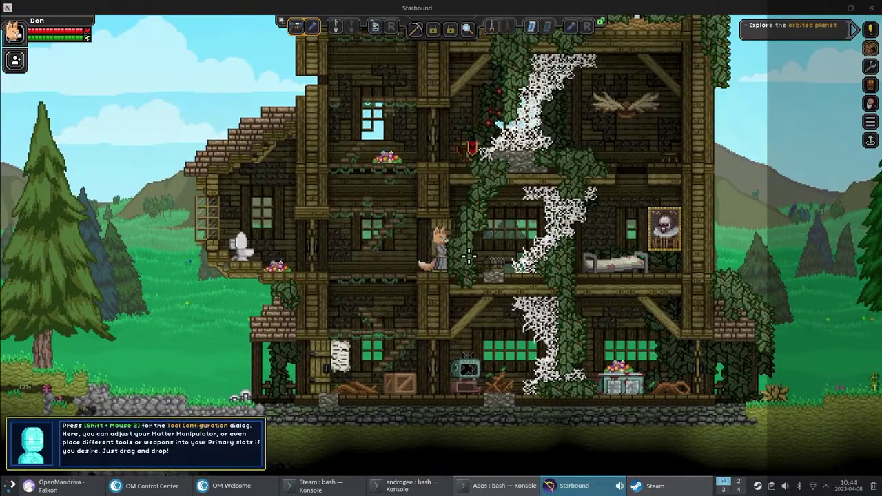
Step: Switch to the matter manipulator and harvest the vines for 11 Plant Matter
key(a)
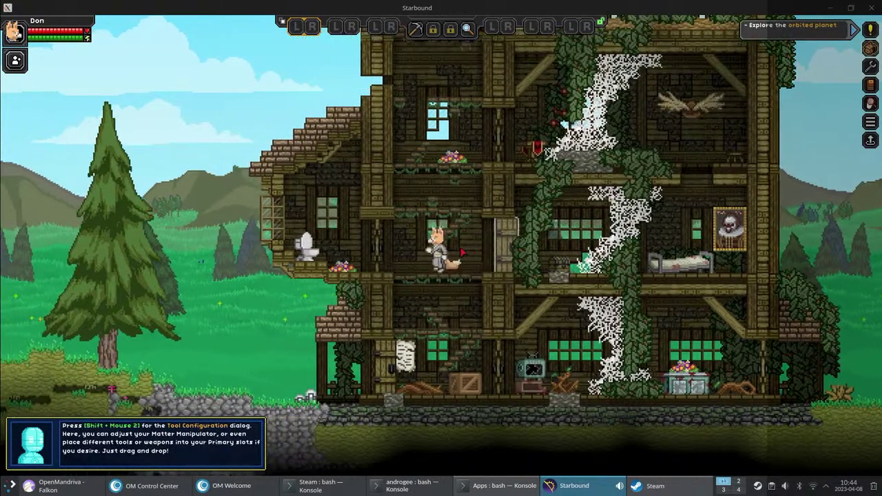
key(1)
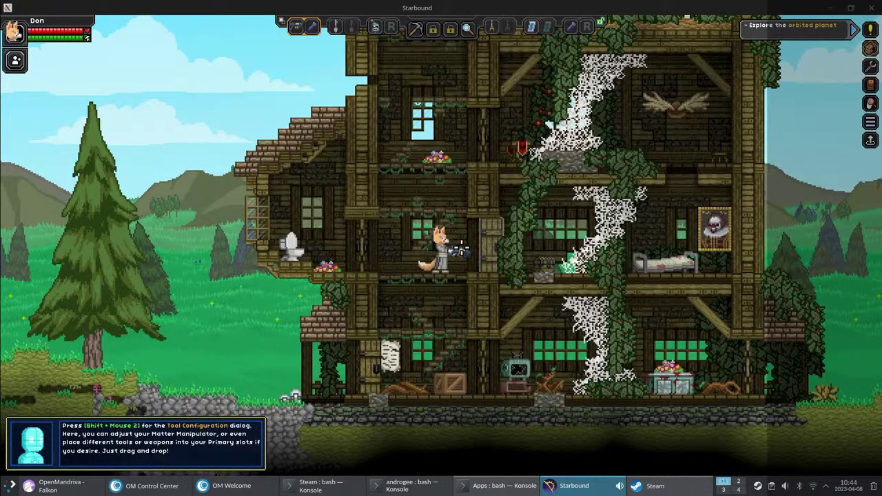
key(r)
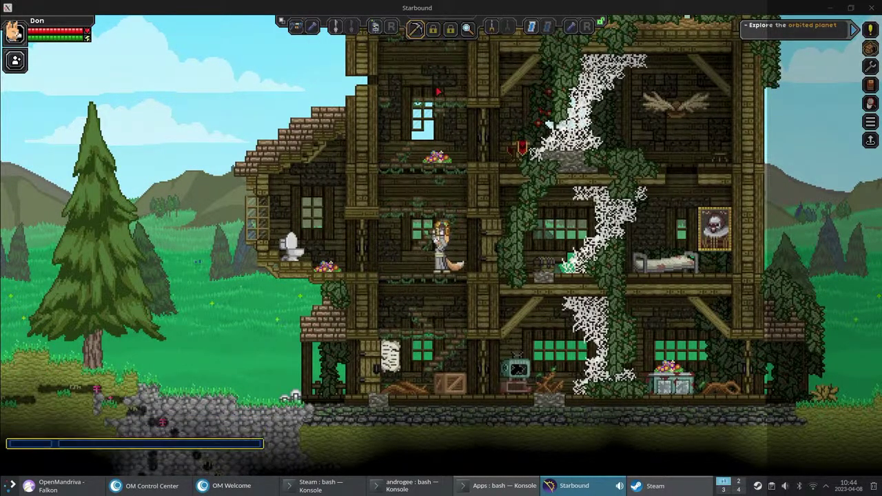
key(d)
key(d)
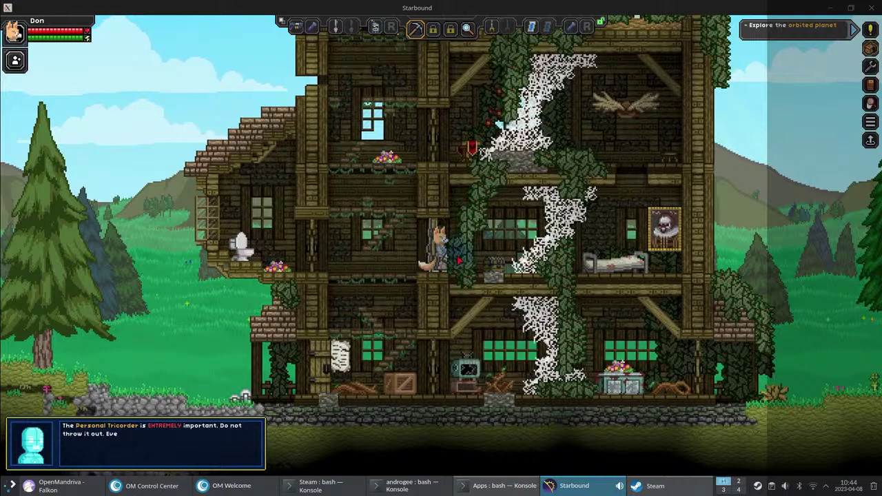
drag(465, 264, 465, 218)
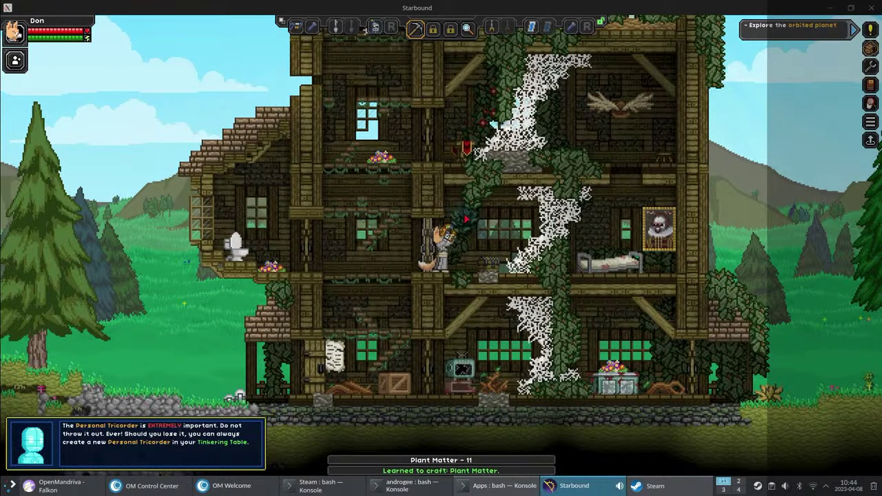
key(d)
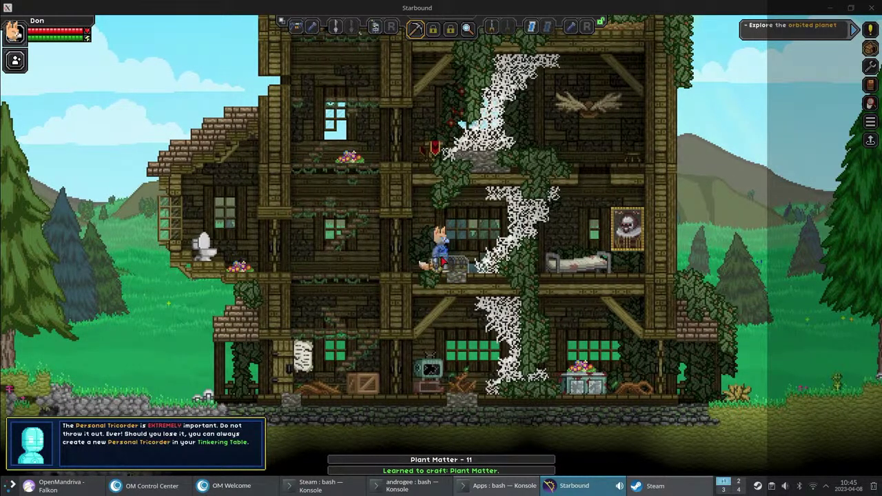
Step: Swap the held item and walk right along the floor toward the wooden crate
key(i)
key(i)
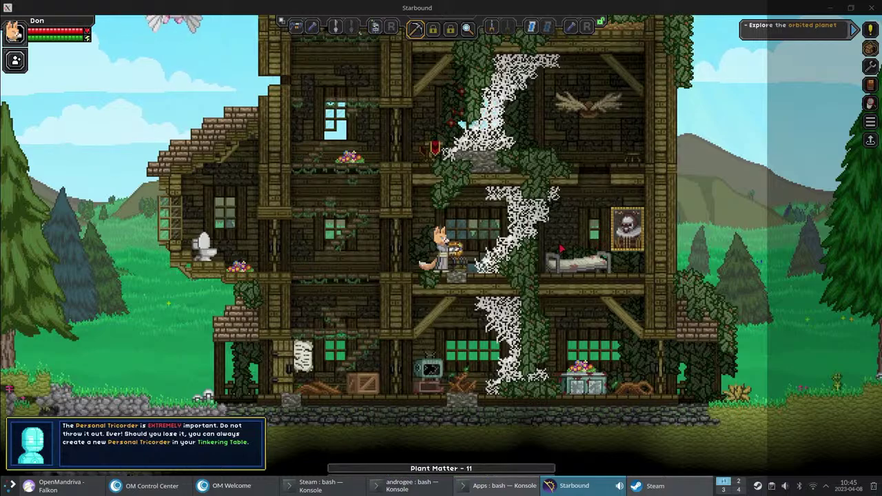
key(d)
key(a)
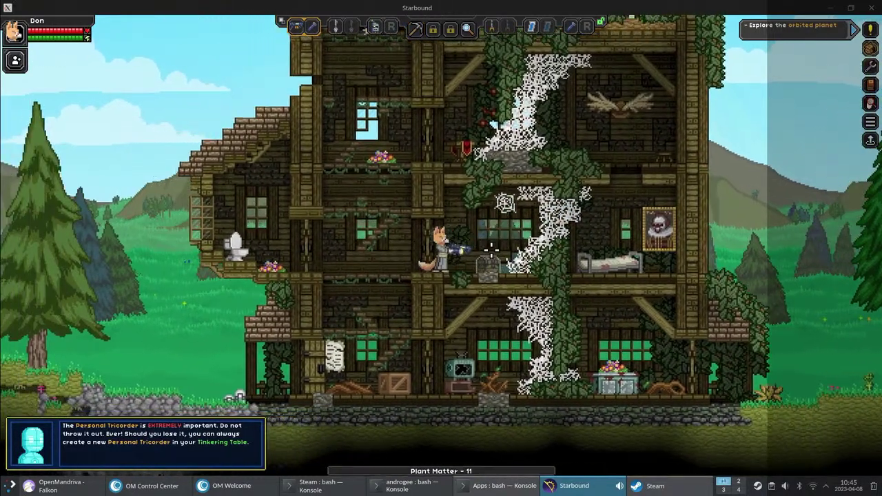
key(2)
key(d)
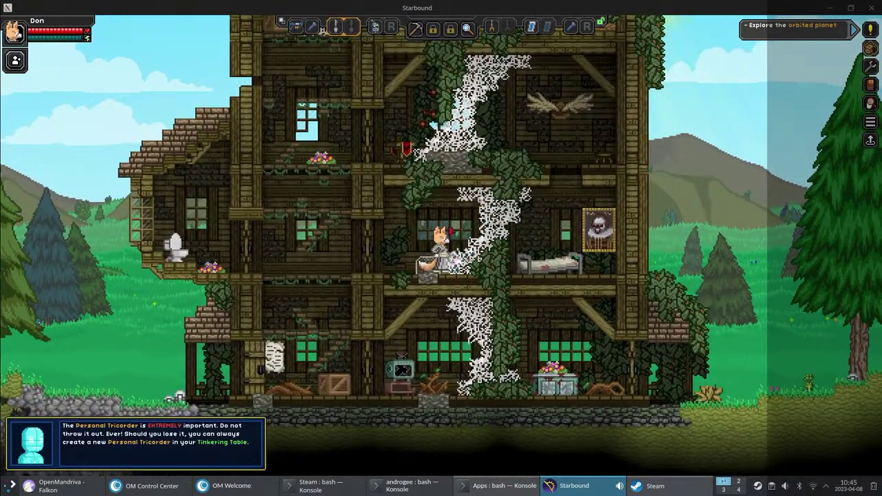
Step: Drop to the ground floor and open the empty wooden crate's storage
key(a)
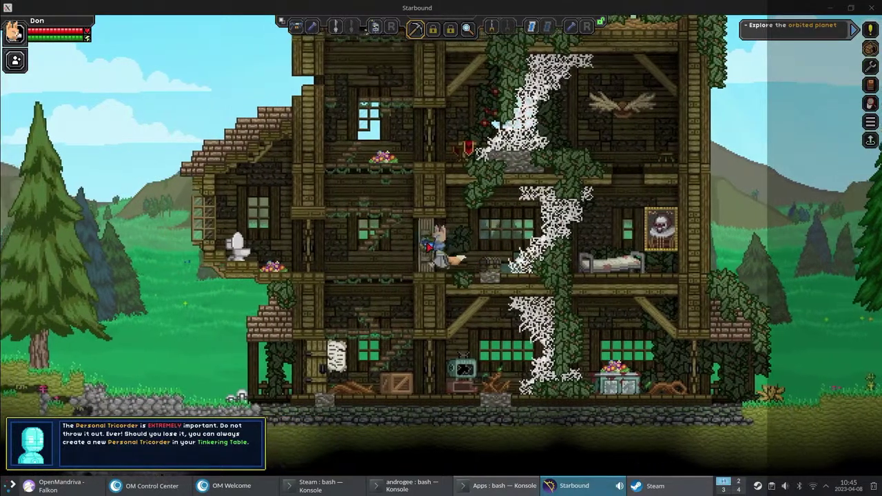
key(s)
key(e)
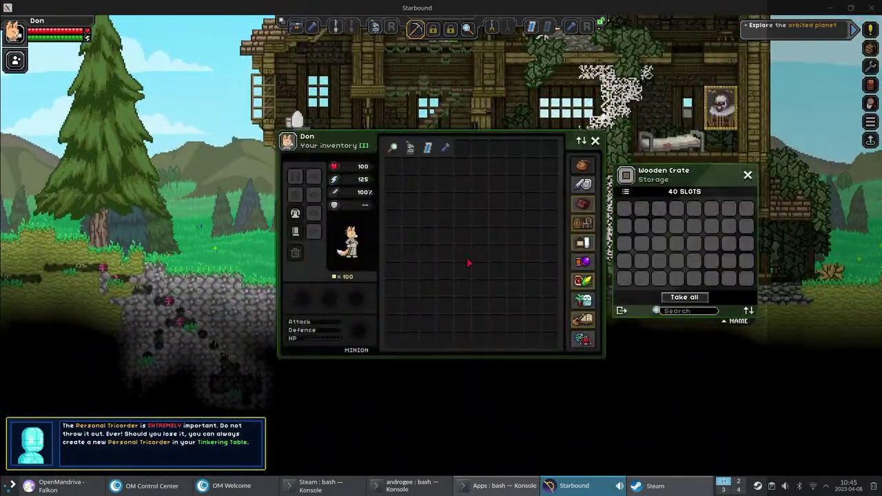
key(d)
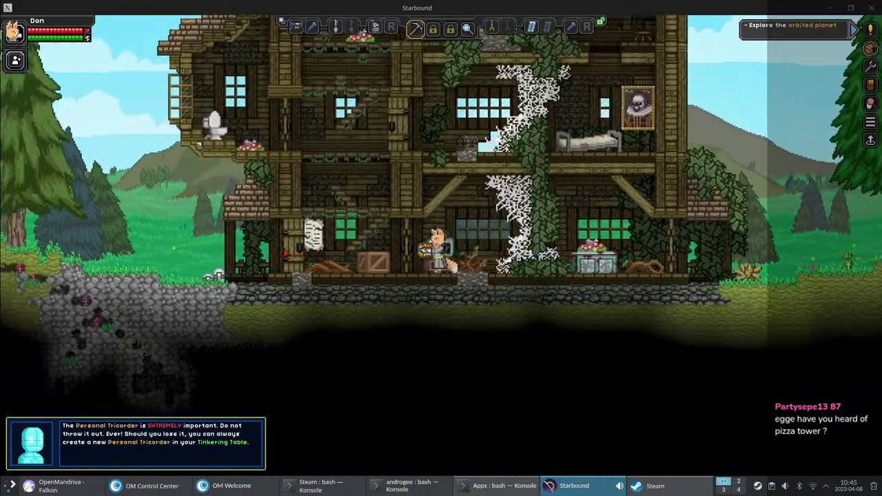
Step: Walk left to the ruined tower and mine 25 Dirt and 14 Coal from the ground
key(a)
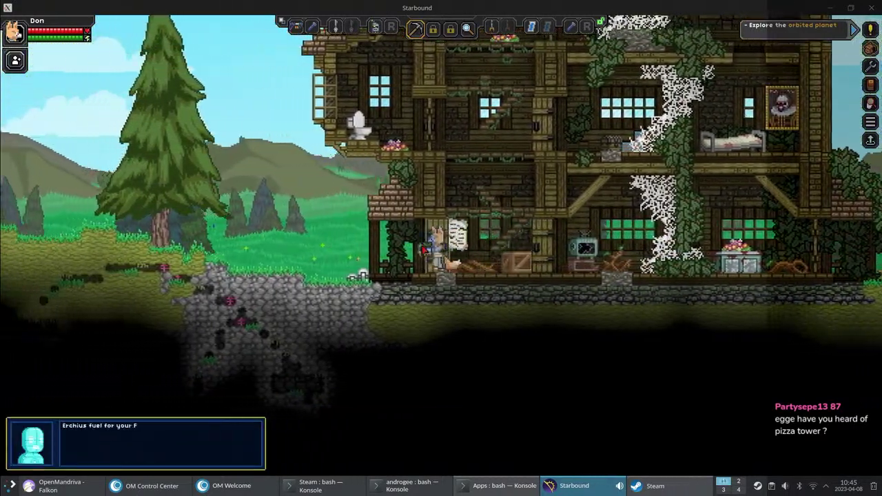
key(a)
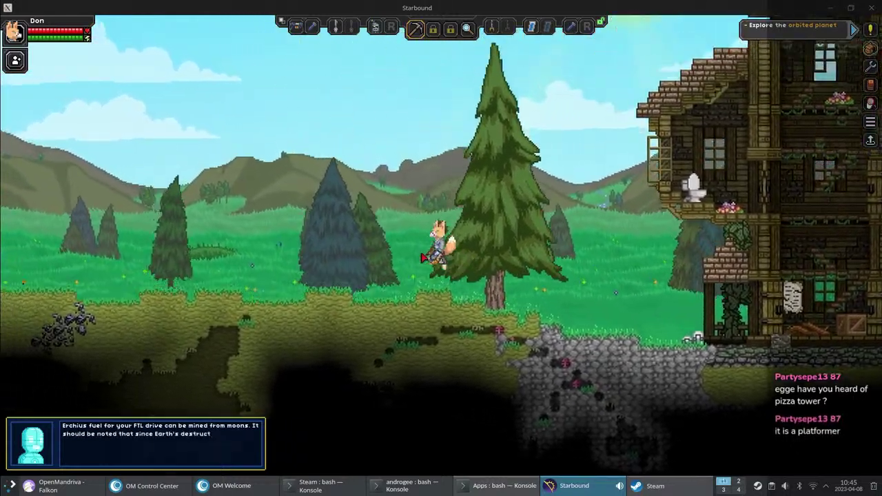
key(a)
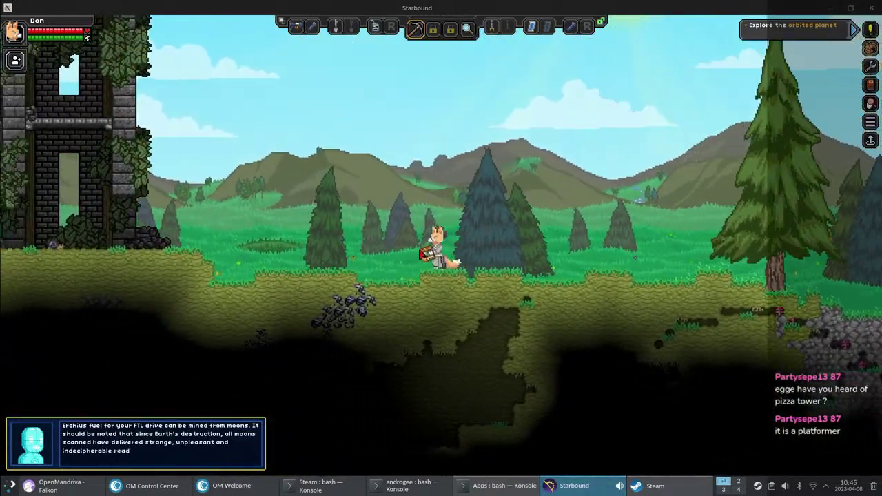
key(a)
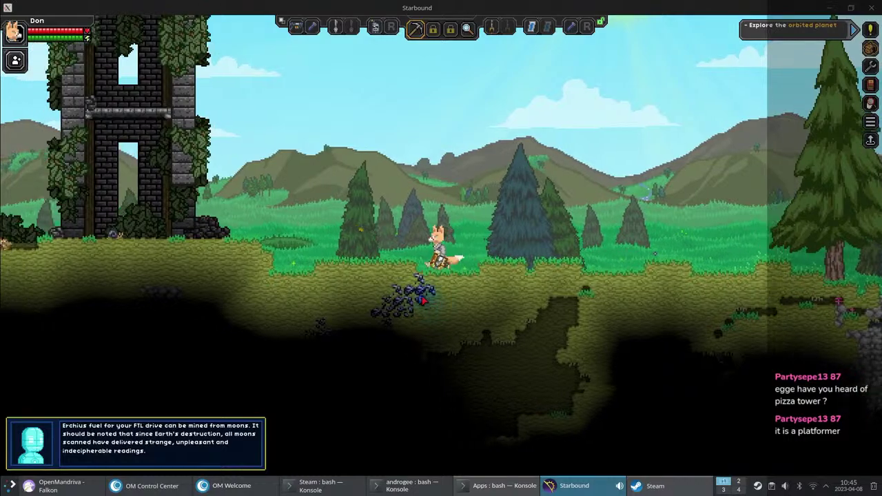
key(a)
drag(446, 294, 445, 266)
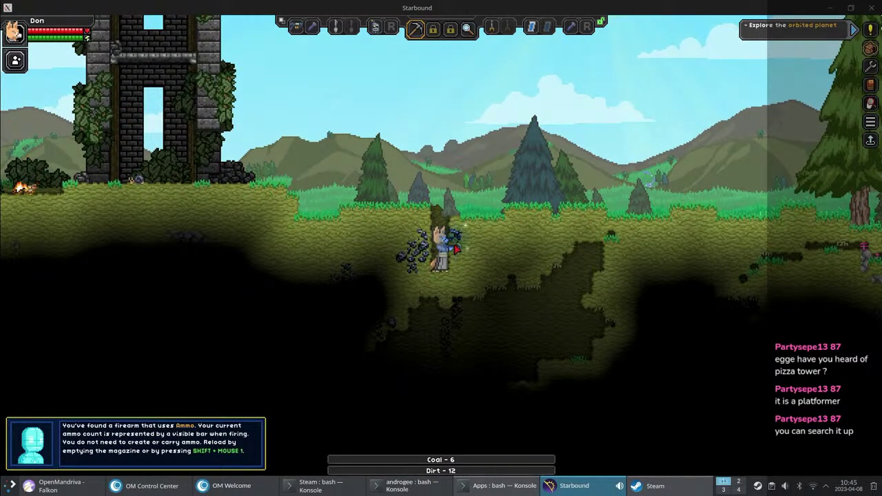
drag(456, 249, 428, 246)
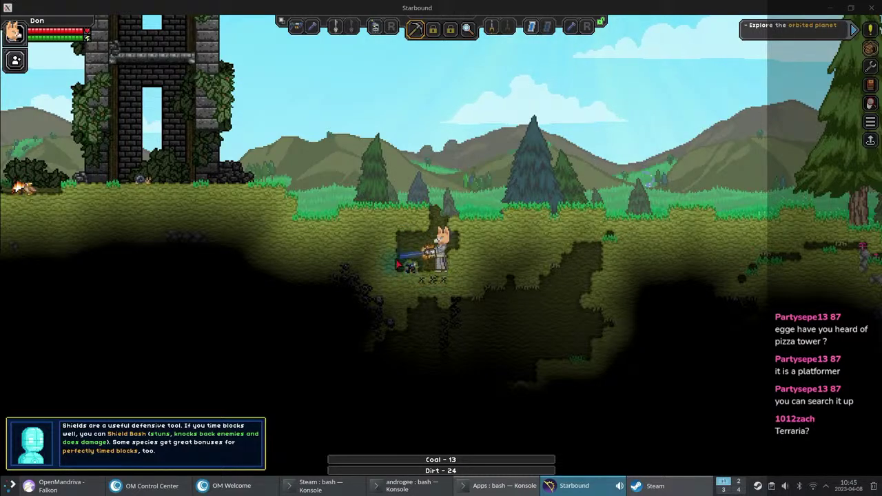
click(406, 267)
Step: Climb out of the pit, walk left past the ruined towers, and reach the cave pit
key(space)
key(a)
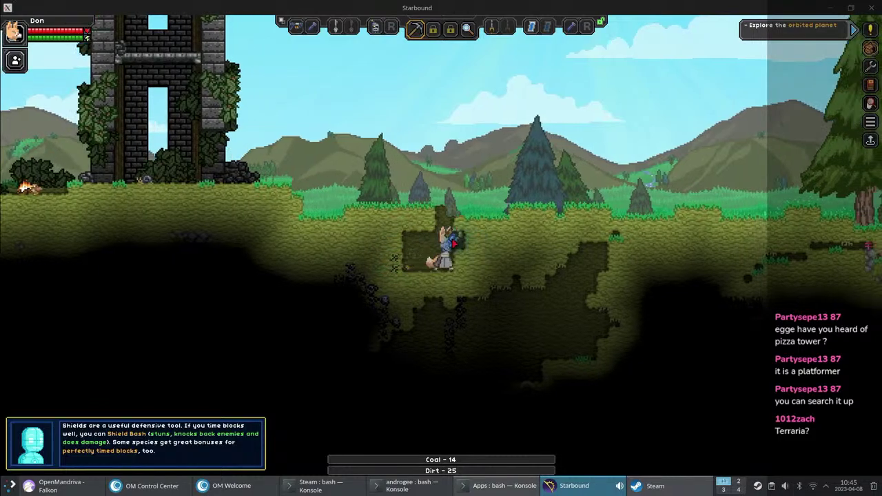
key(a)
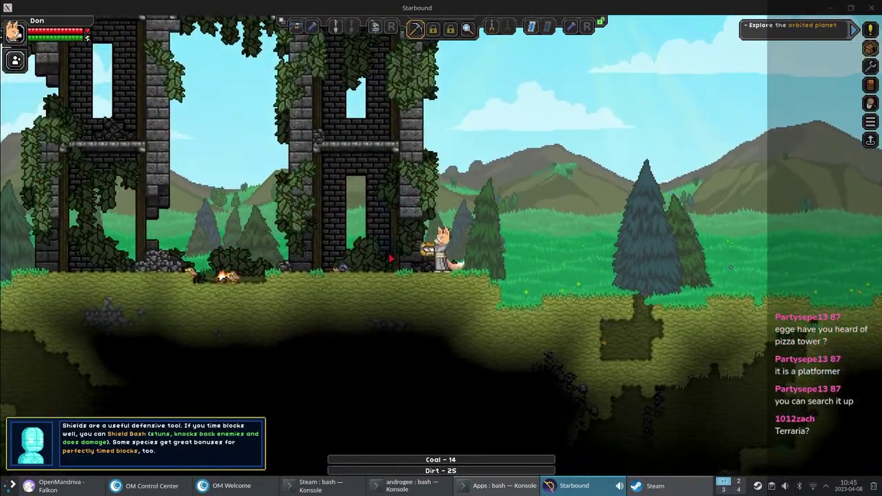
key(a)
key(a)
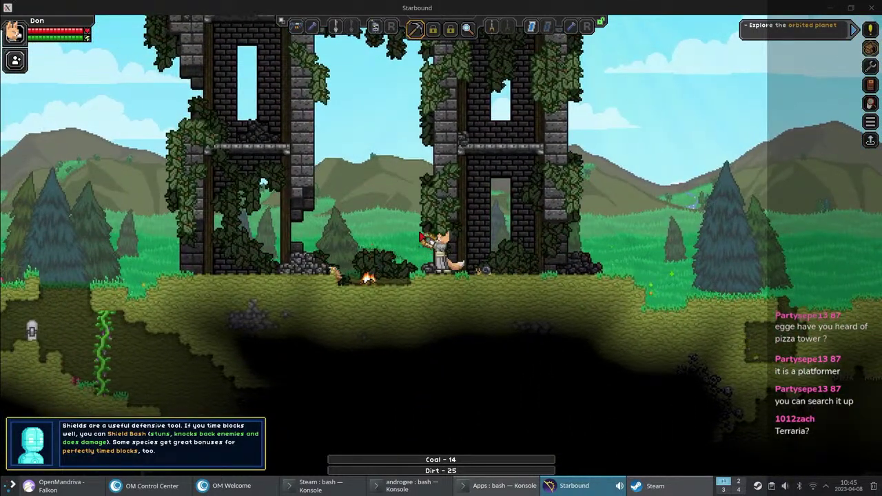
key(d)
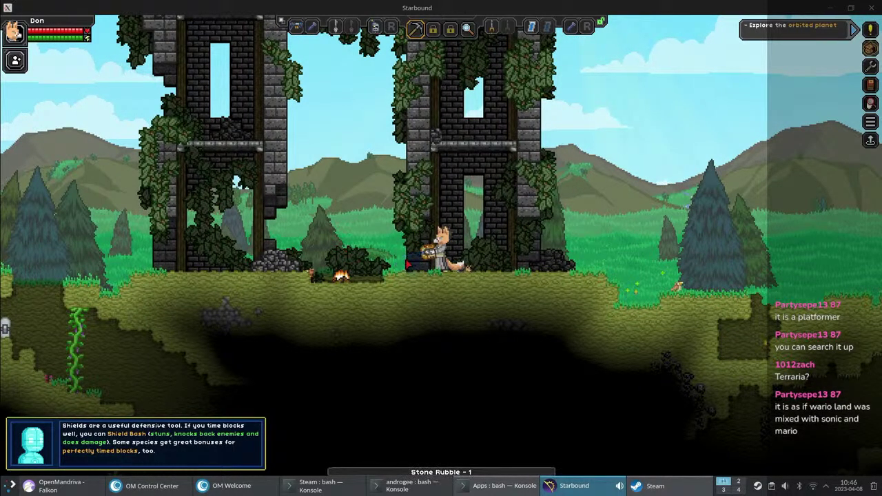
key(a)
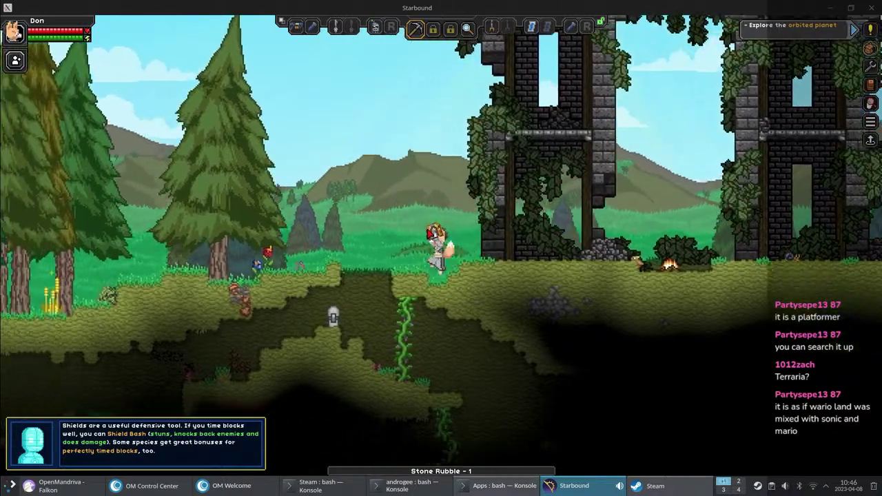
key(d)
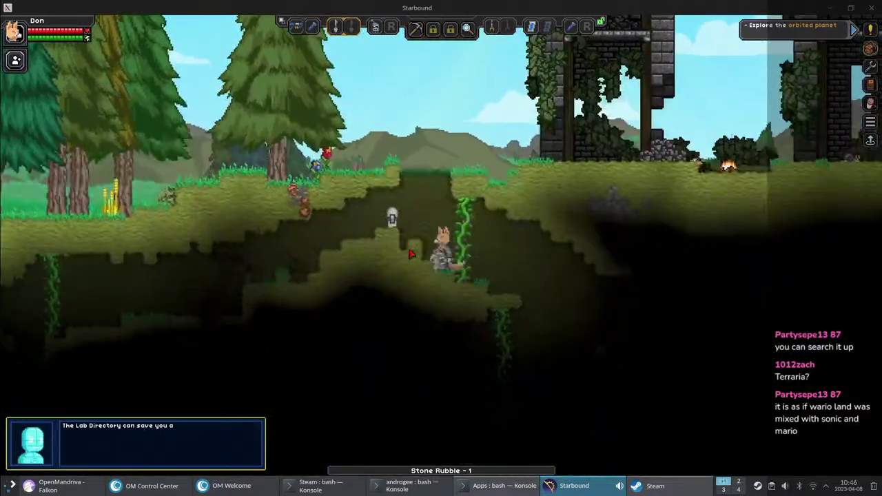
key(space)
Step: Swing the sword for pixels, then harvest the vine for 15 Plant Fibre, unlocking Cutter Leaf
click(410, 254)
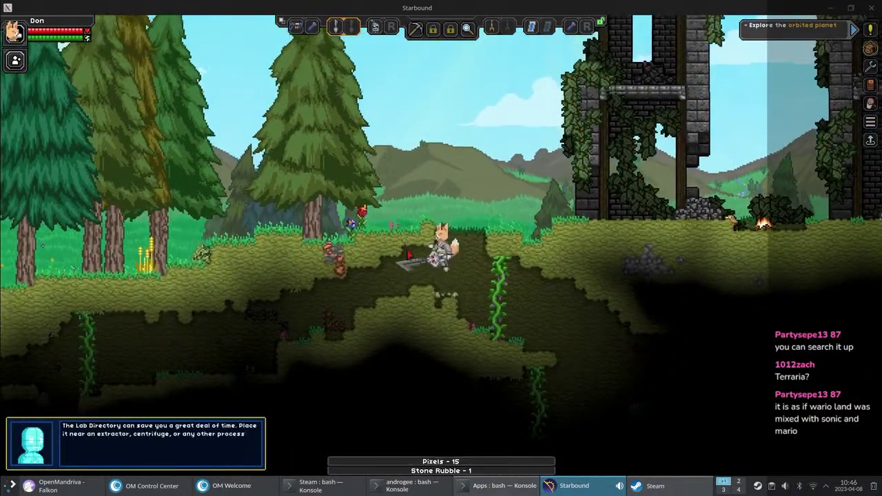
key(d)
key(space)
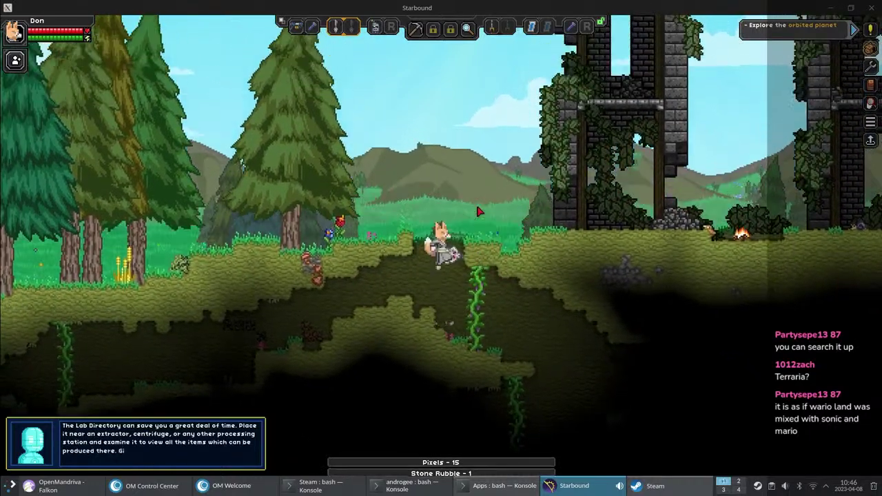
key(x)
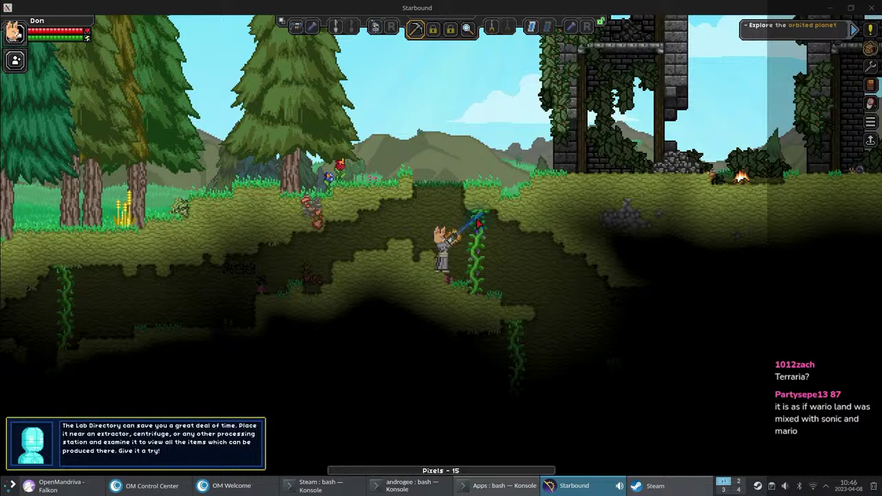
click(476, 221)
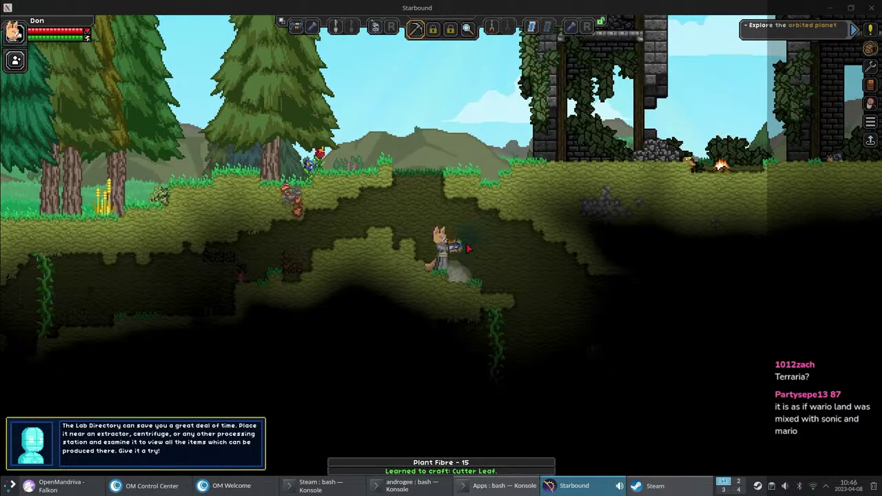
Step: Search Basic Crafting for 'tor' and toggle the Materials Available filter on and off
key(i)
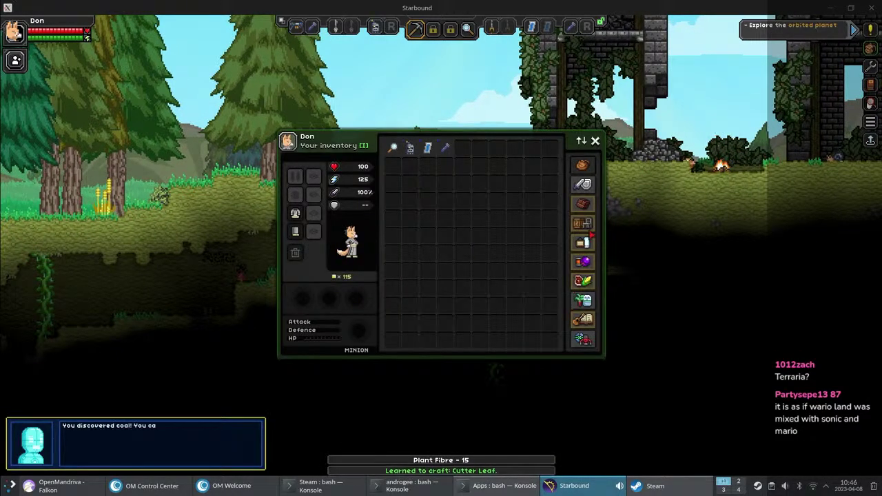
key(i)
key(c)
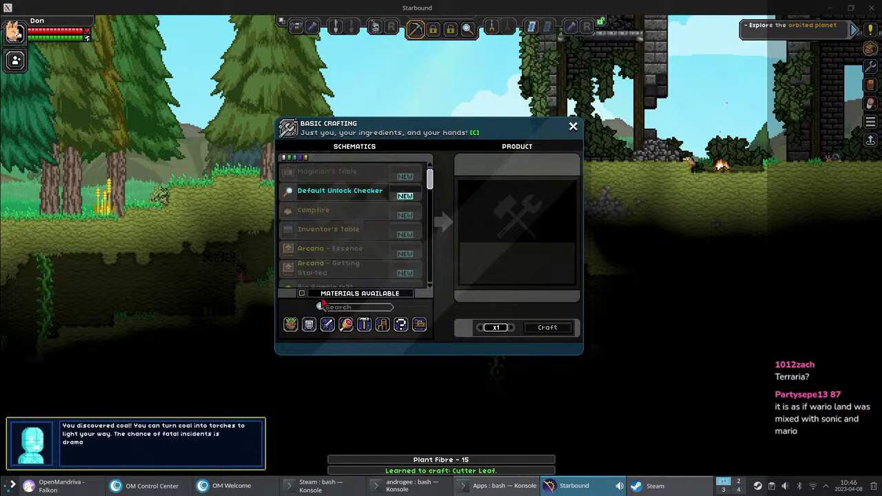
text(tor)
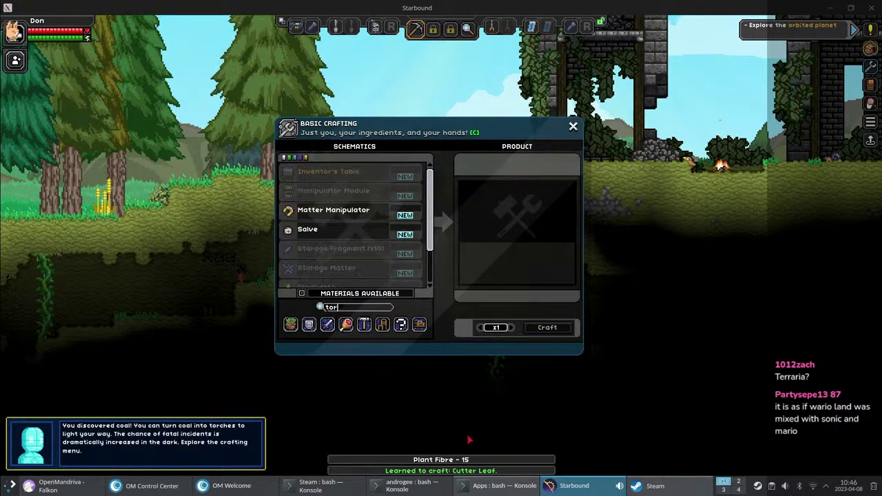
click(302, 293)
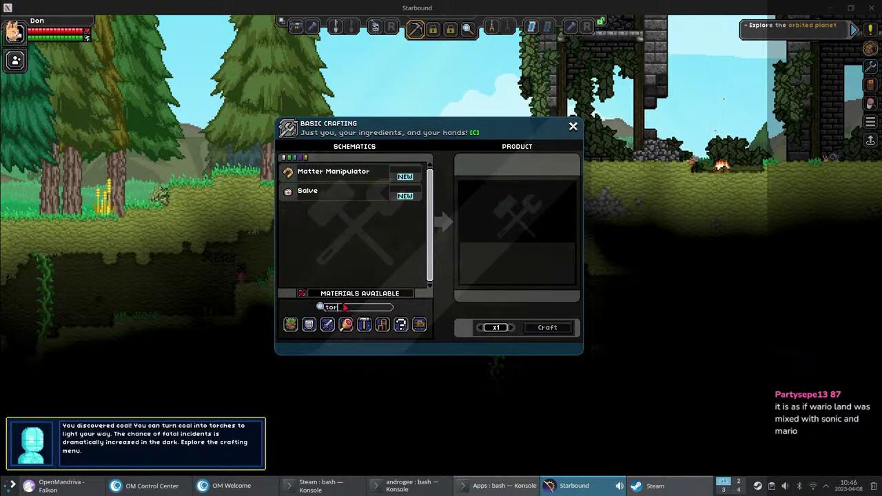
click(302, 294)
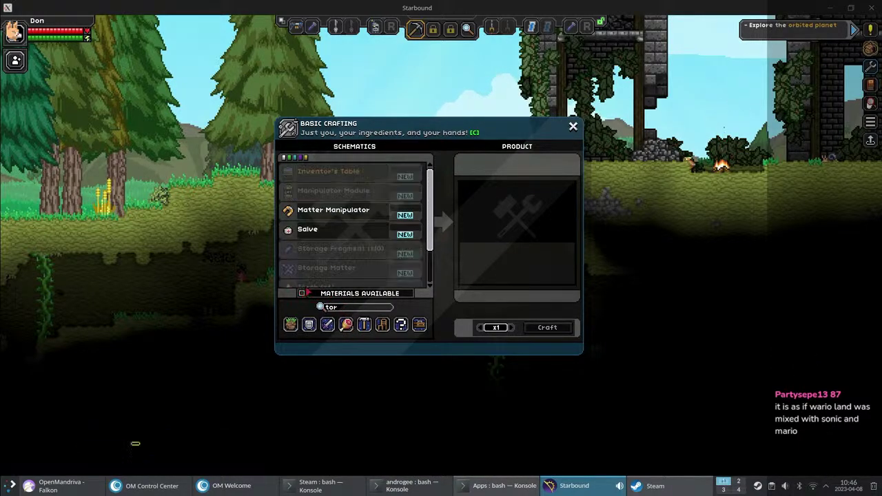
scroll(350, 238, down, 1)
Step: Close crafting, climb out of the pit and walk left across the grass
key(Escape)
key(space)
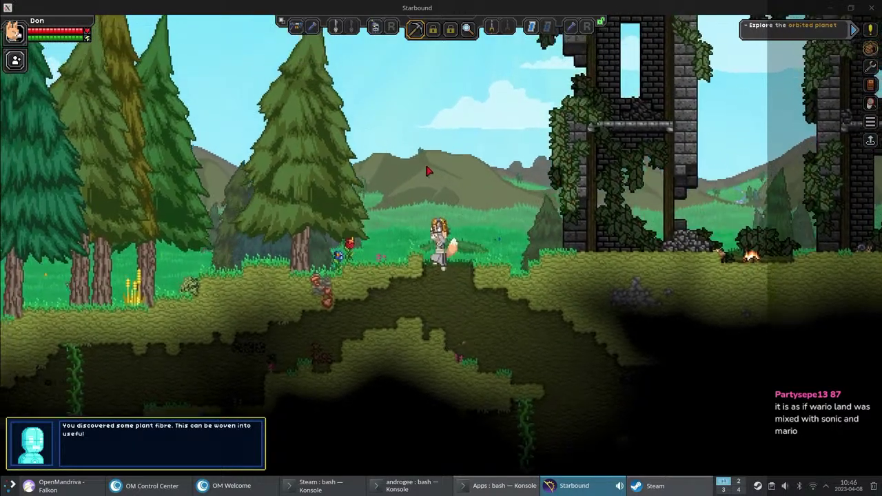
key(a)
key(space)
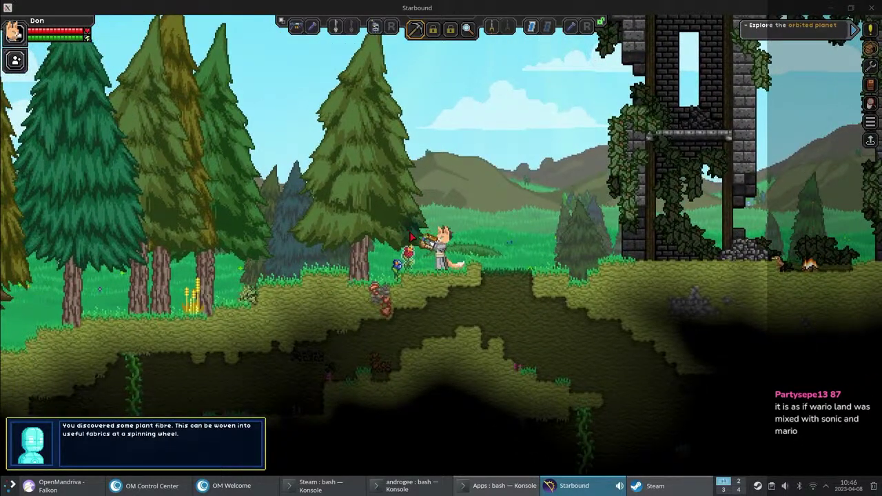
key(a)
key(d)
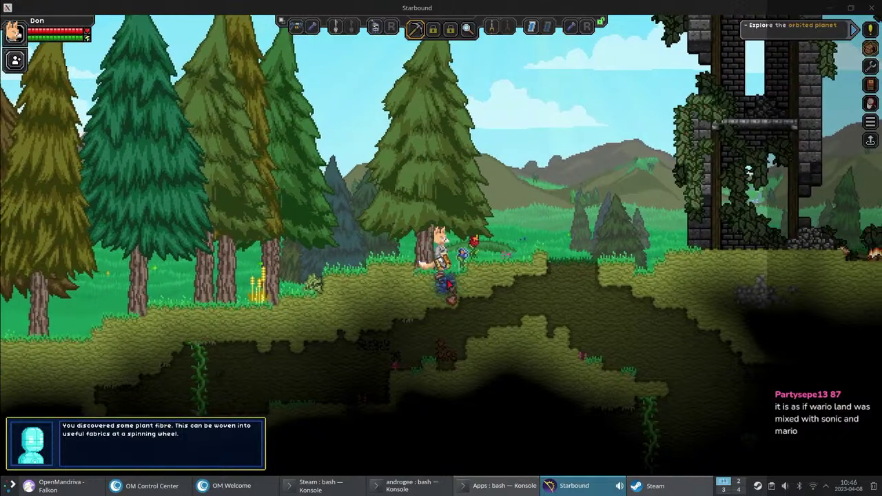
Step: Dig into the ground for 3 Copper Ore, then harvest the wheat on the path
drag(443, 284, 444, 280)
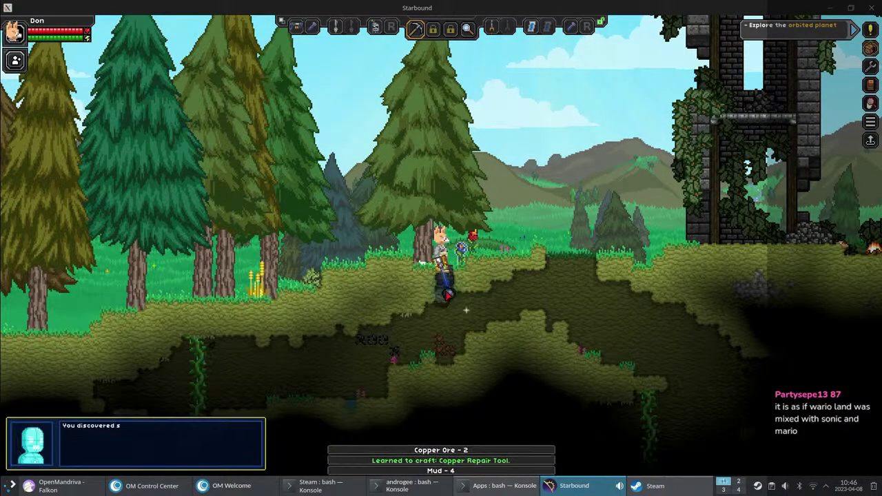
key(space)
mouse_move(447, 297)
mouse_down()
mouse_move(470, 246)
mouse_move(461, 270)
mouse_move(481, 257)
mouse_move(462, 199)
mouse_up()
key(d)
key(a)
key(space)
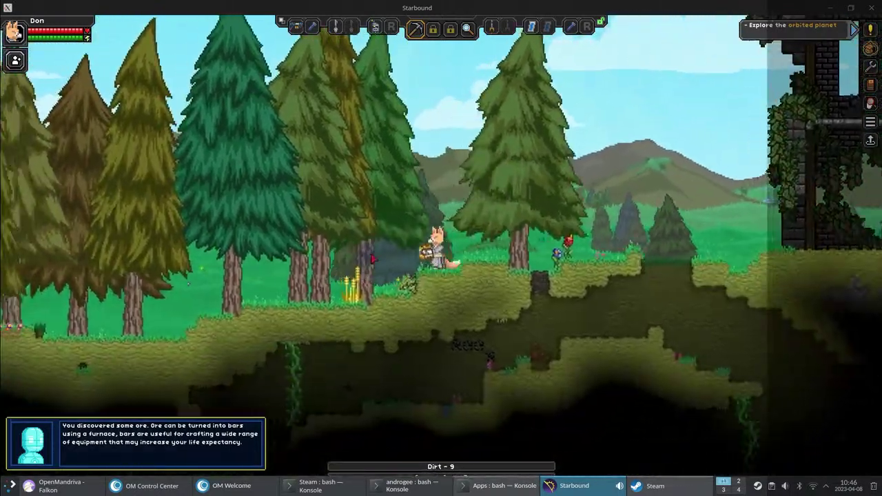
click(372, 259)
Step: Walk left past the gravestone and ruined tower, then shoot the small critter with the gun
key(a)
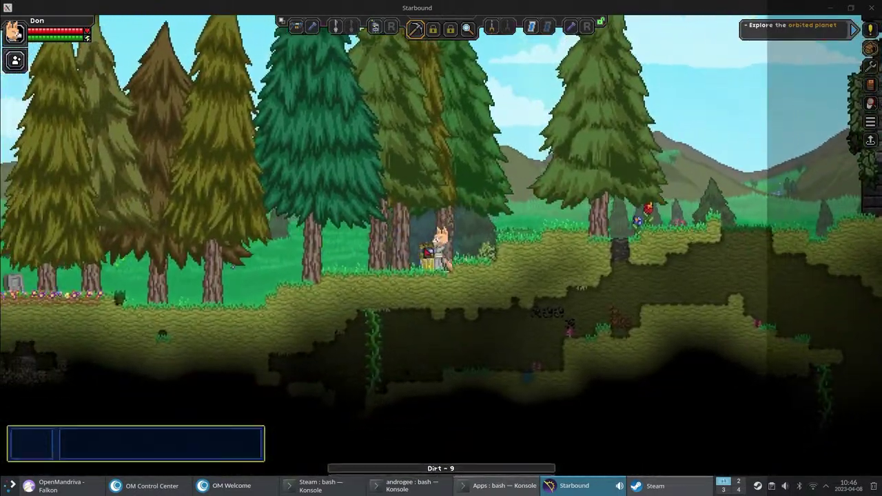
key(a)
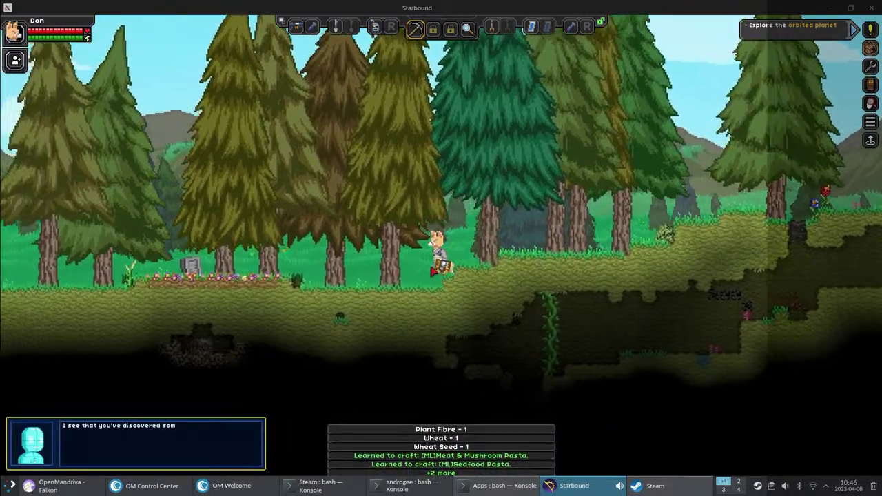
key(a)
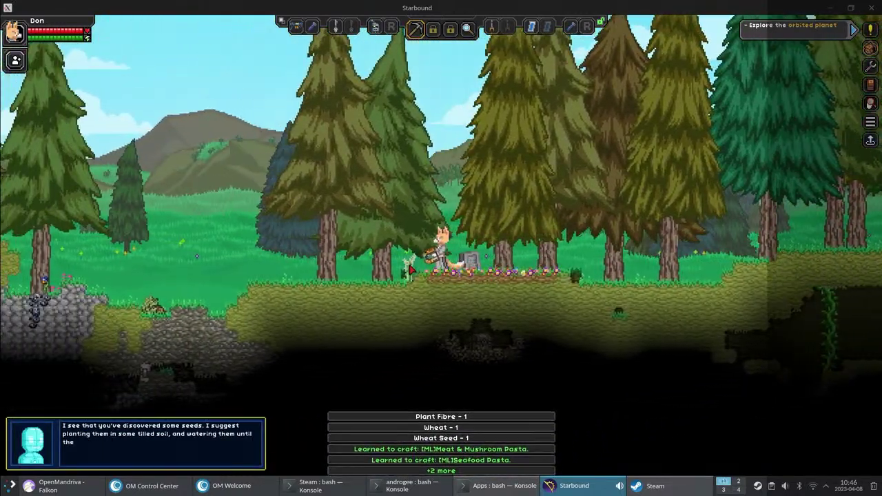
key(a)
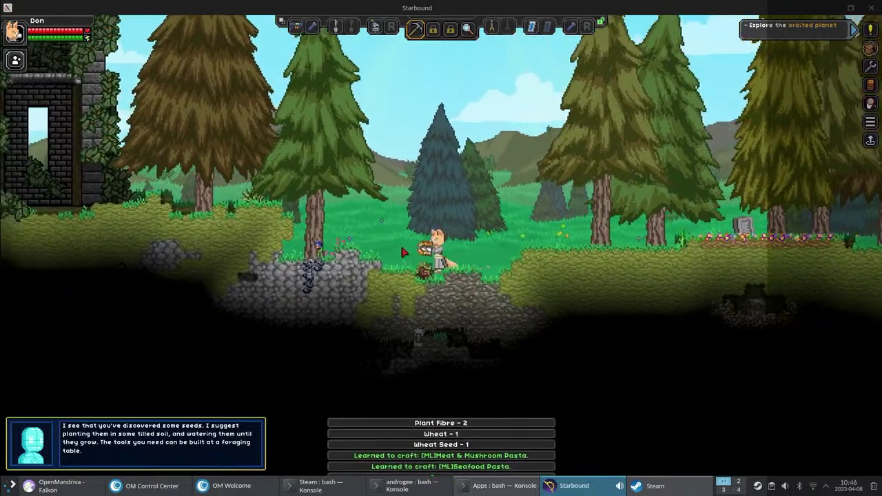
key(a)
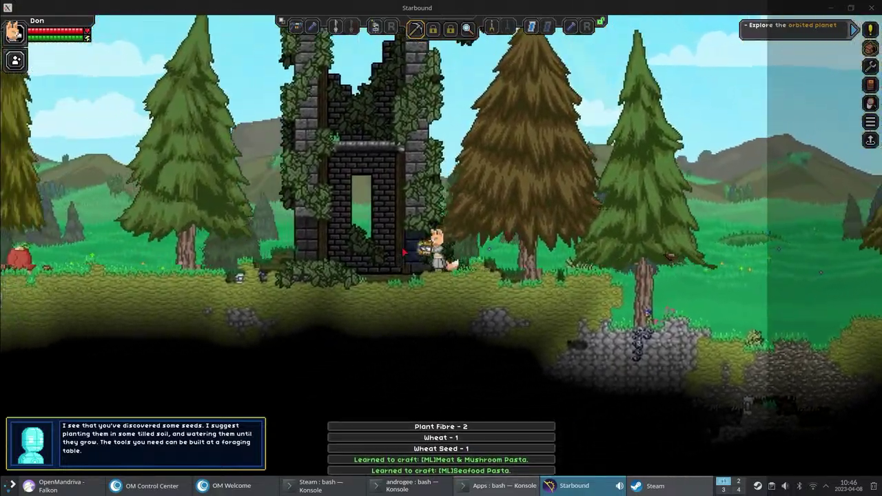
key(1)
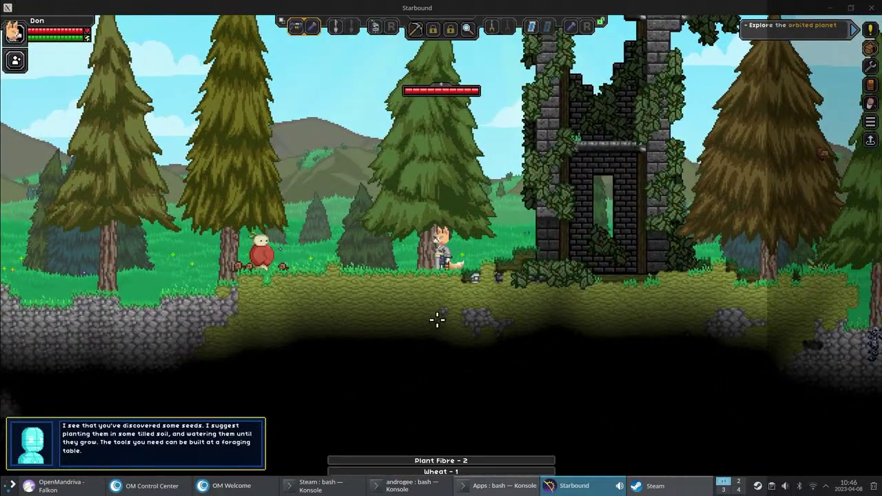
click(472, 272)
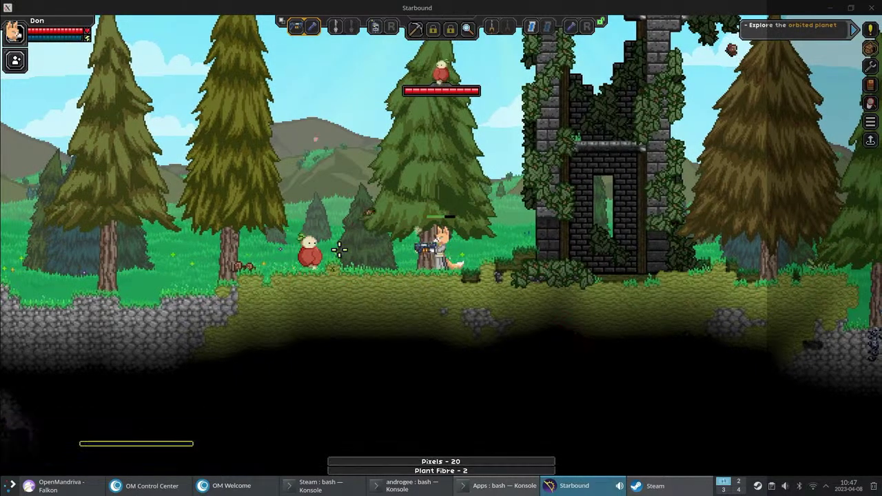
Step: Switch to the broadsword and attack the red creature
key(d)
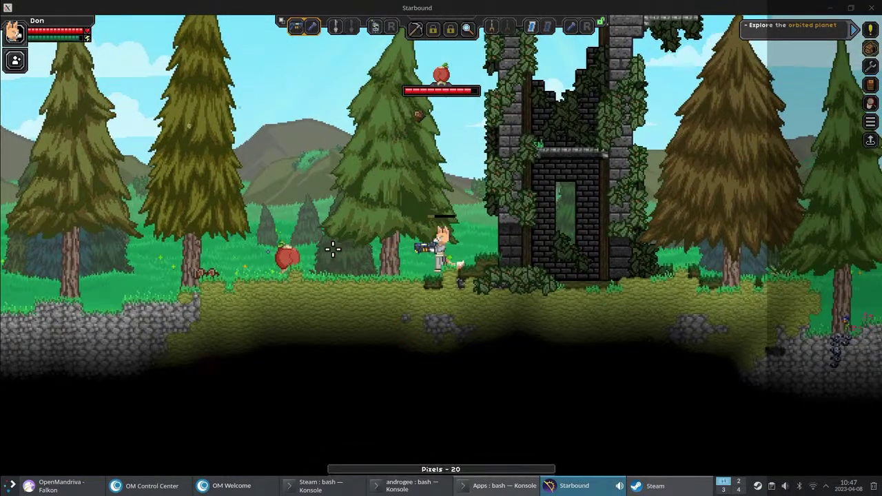
key(a)
key(2)
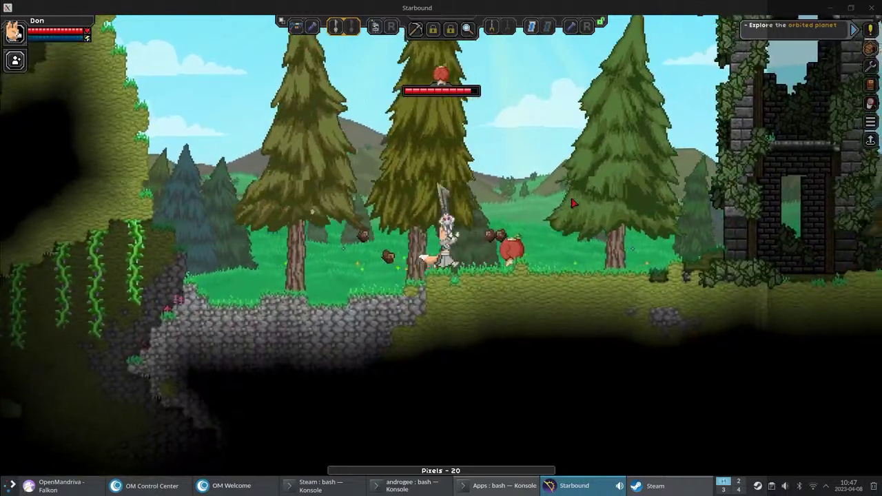
key(d)
click(179, 269)
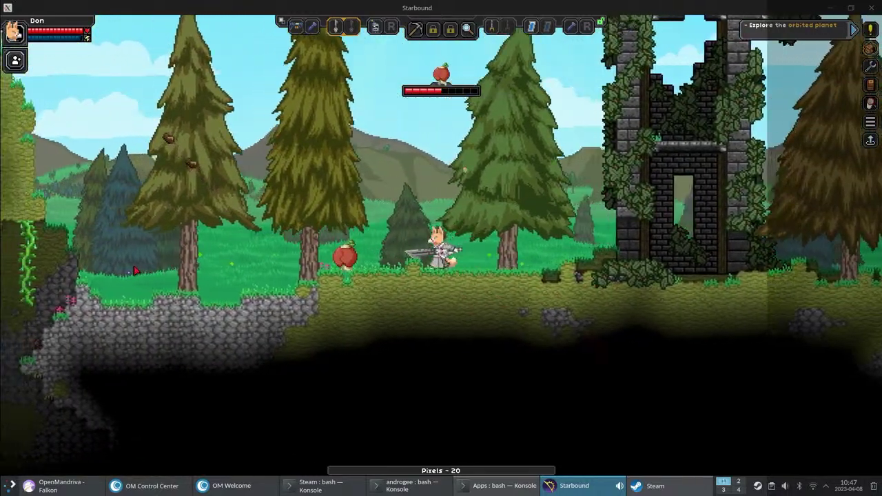
key(a)
click(130, 276)
Step: Finish off the red creature for 2 Bone, then Save & Quit the game
key(Return)
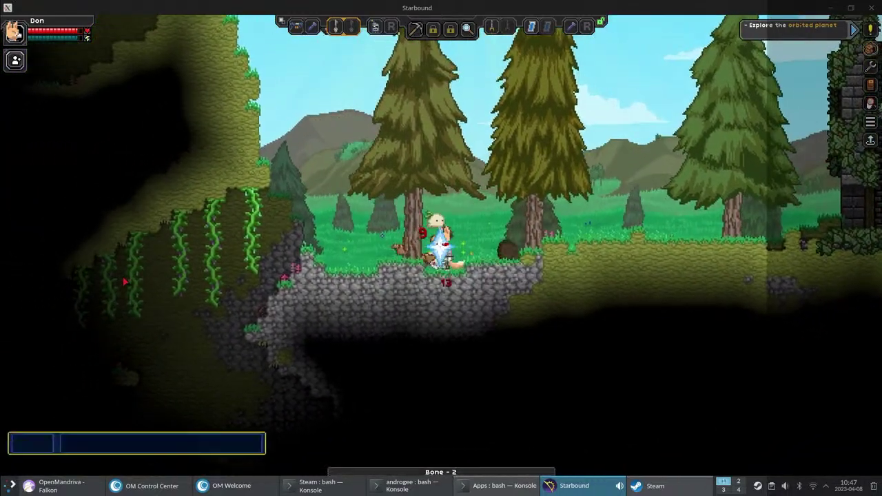
key(Escape)
key(d)
click(125, 281)
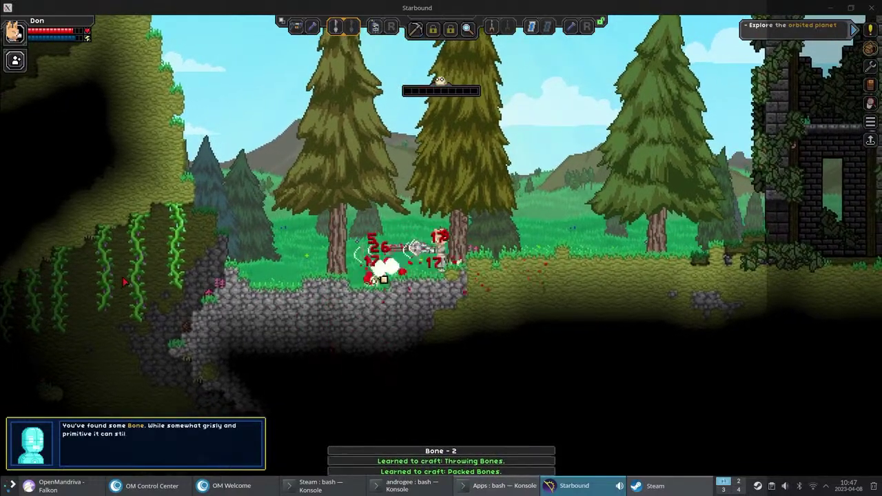
key(Escape)
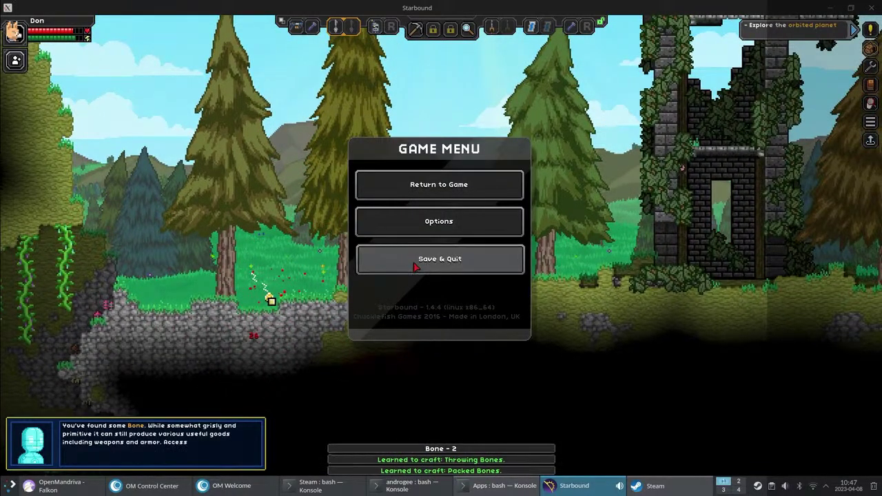
click(416, 267)
Step: Quit Starbound and install mangohud and libmangohud in Konsole with sudo dnf install mangohud
click(42, 457)
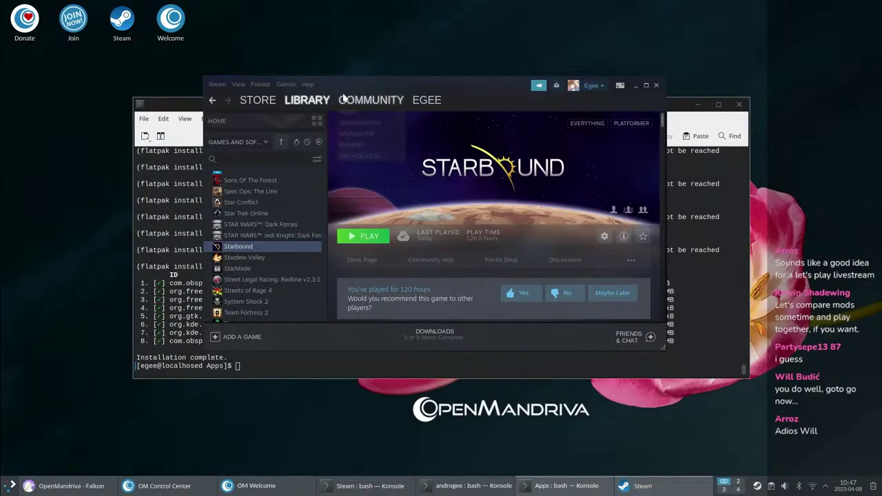
click(183, 304)
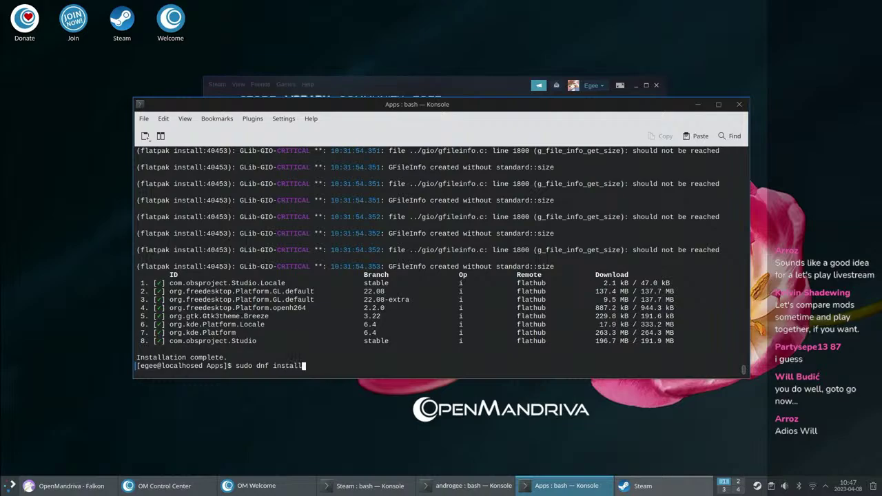
key(Return)
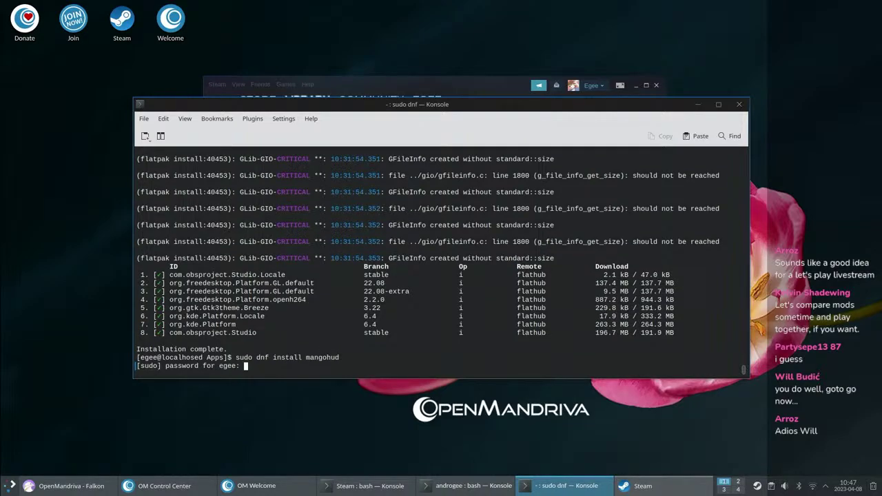
key(Return)
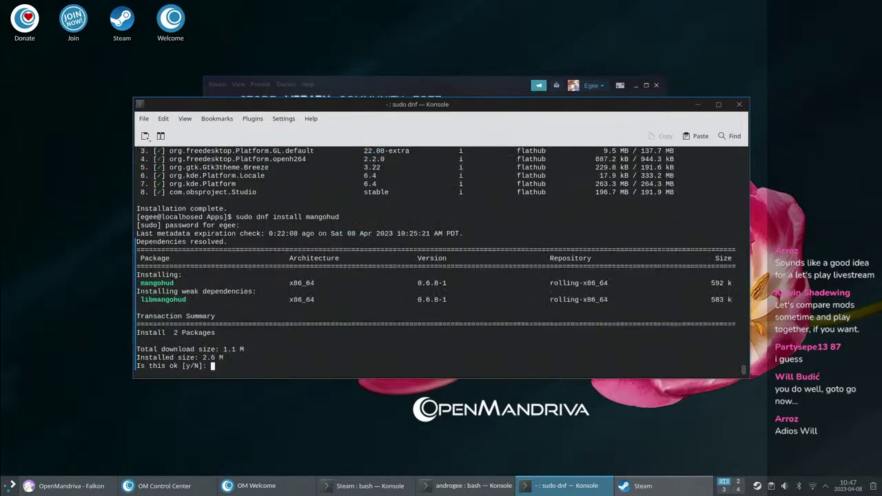
text(y)
key(Return)
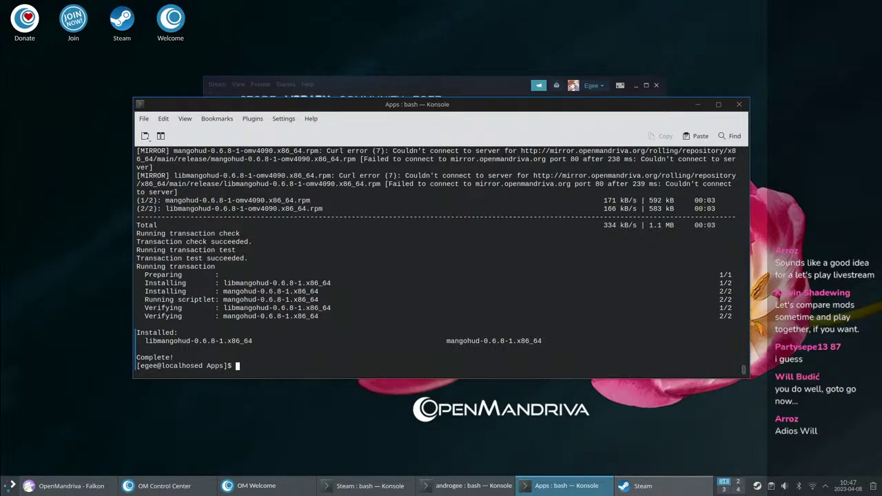
click(437, 83)
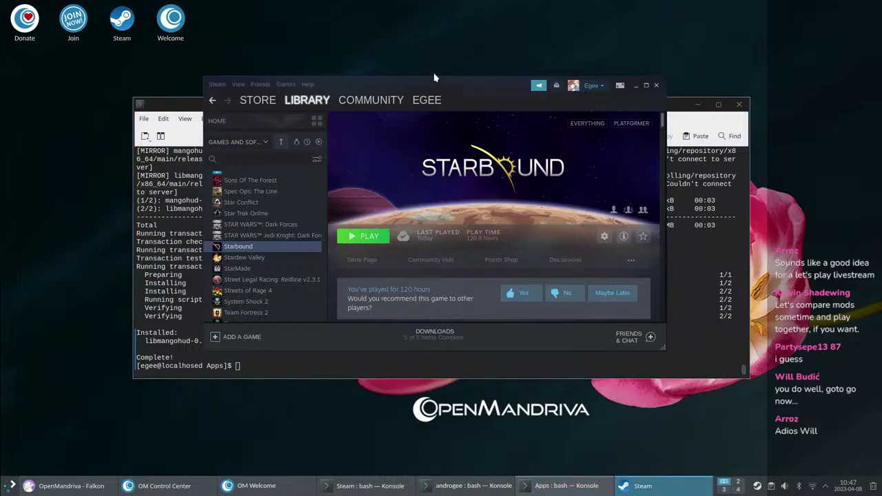
Step: Set Starbound's Steam launch option to 'mangohud %command%' and launch the game
right_click(265, 247)
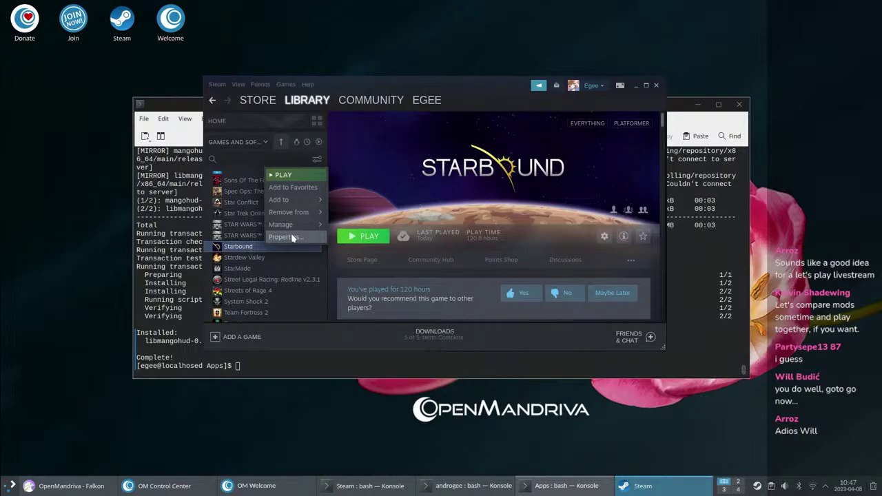
click(293, 237)
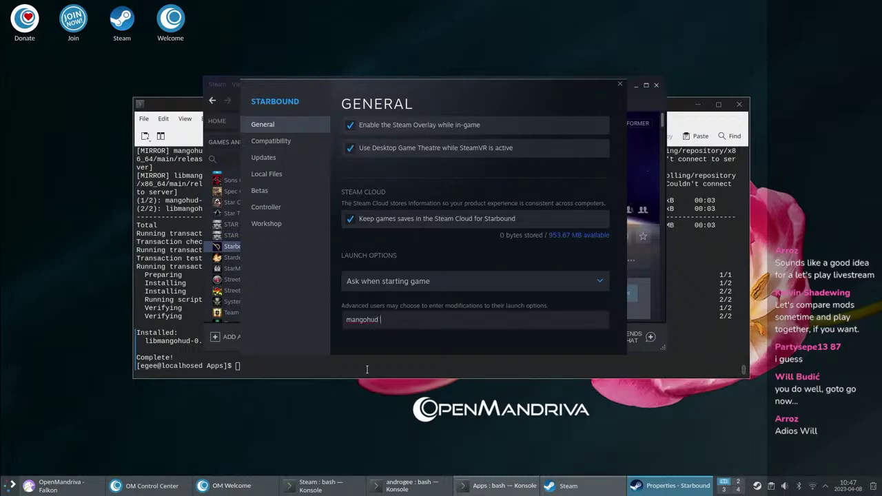
text(%command%)
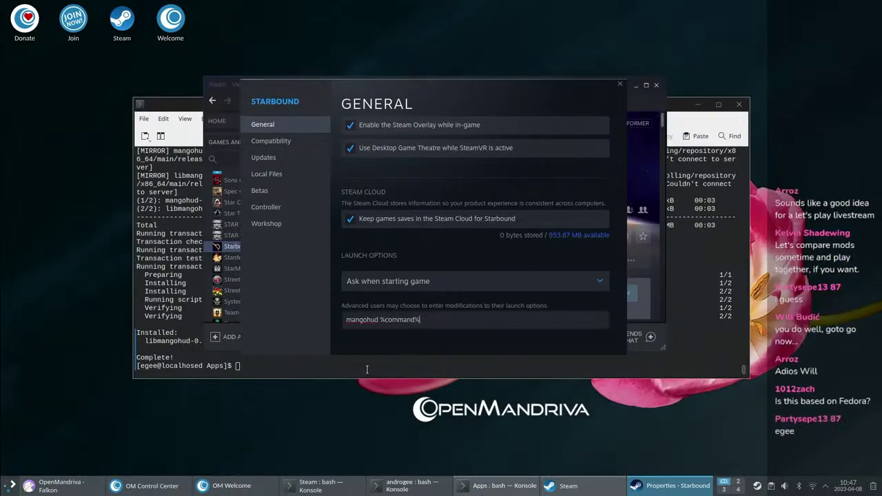
click(617, 83)
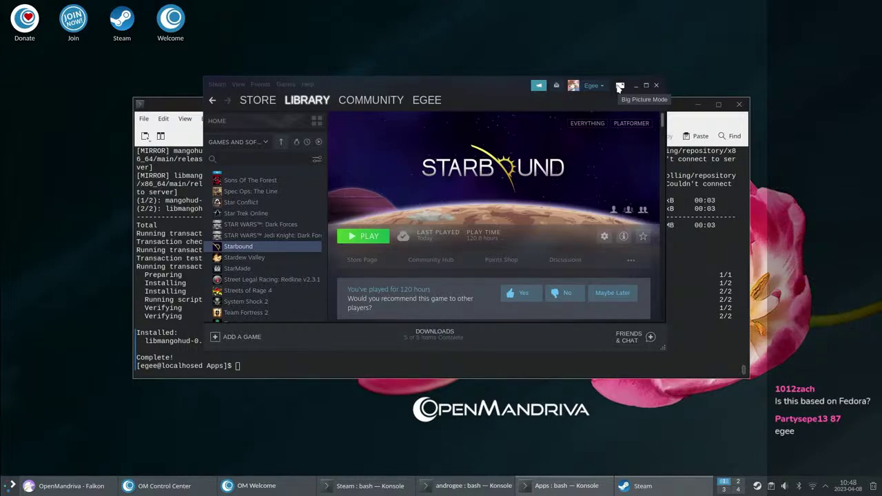
click(361, 237)
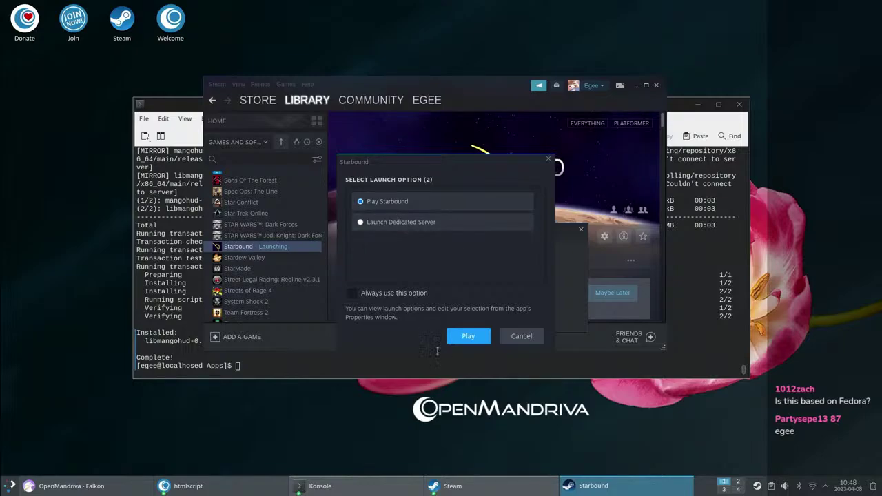
Step: Choose Play Starbound, scroll through the loaded mods list, and return to the main menu
click(468, 337)
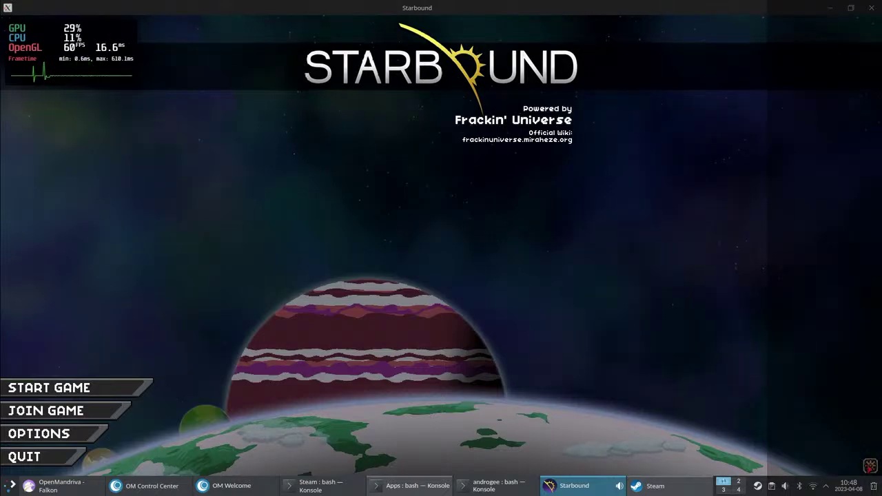
click(871, 468)
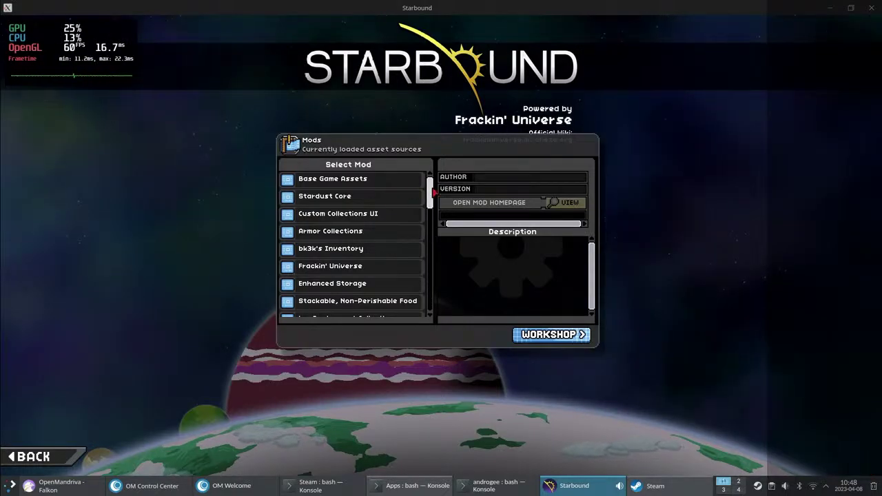
drag(434, 193, 434, 298)
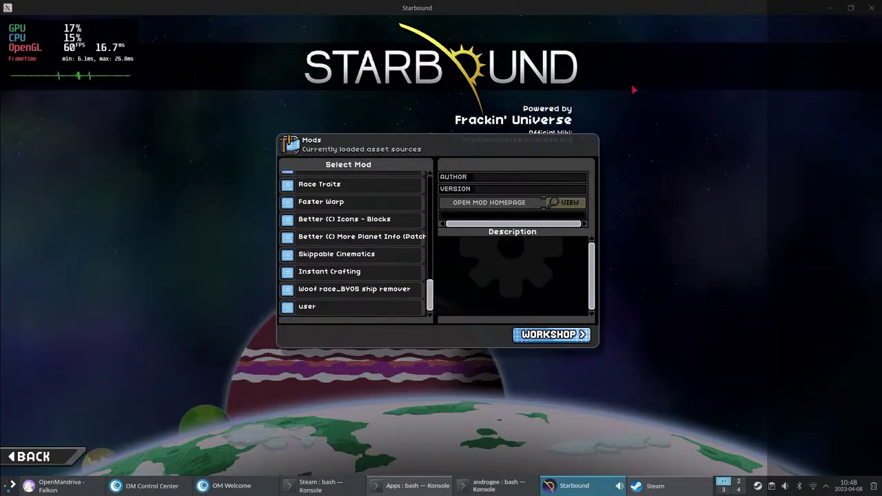
click(27, 456)
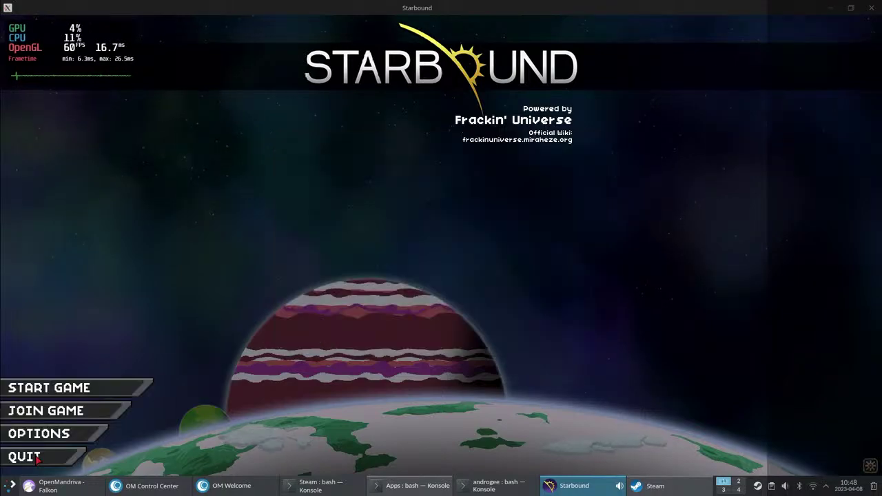
Step: Begin a new character and preview Novakid, Thelusian, Peglaci, Nightar, Floran, Skath, Tenebhrae, Fenerox and Kirhos
click(62, 390)
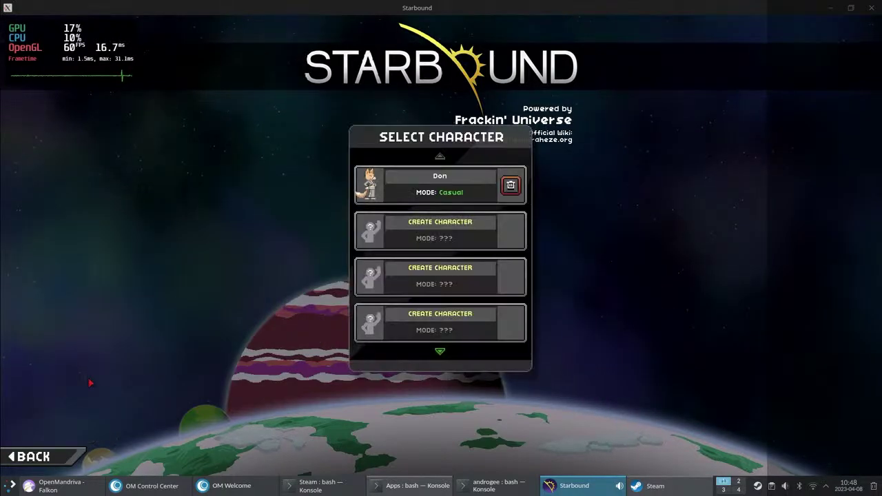
click(480, 225)
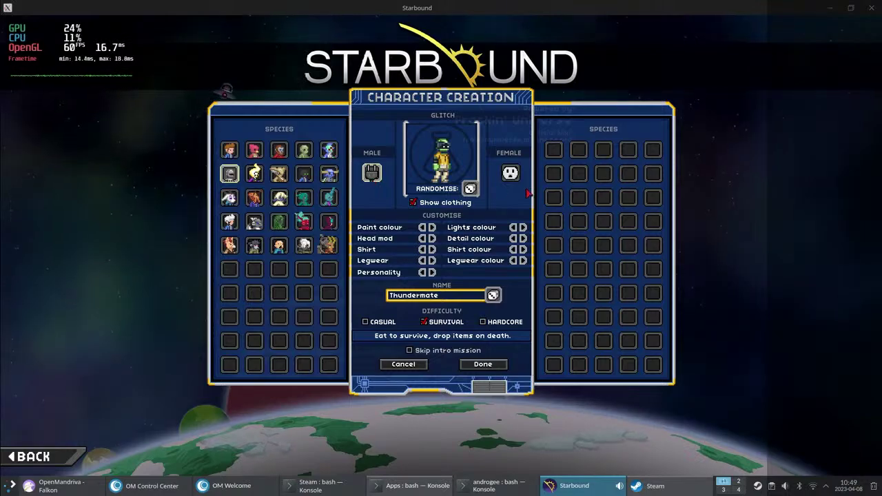
click(255, 173)
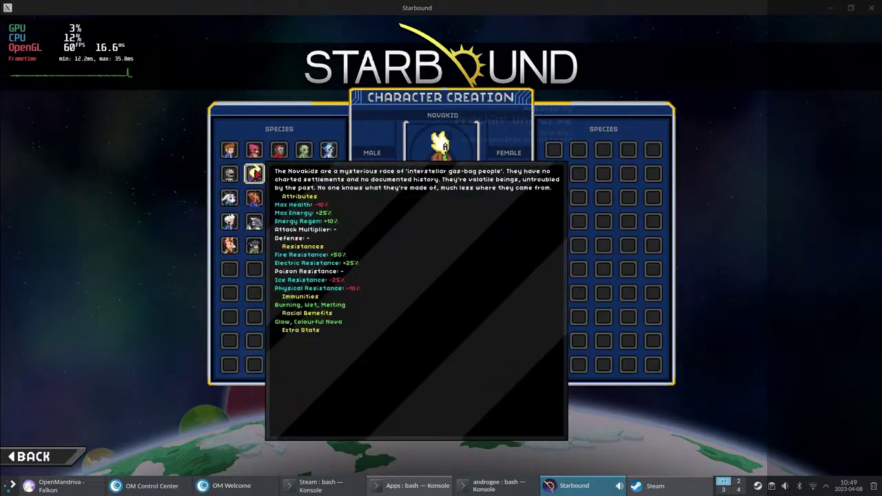
click(254, 198)
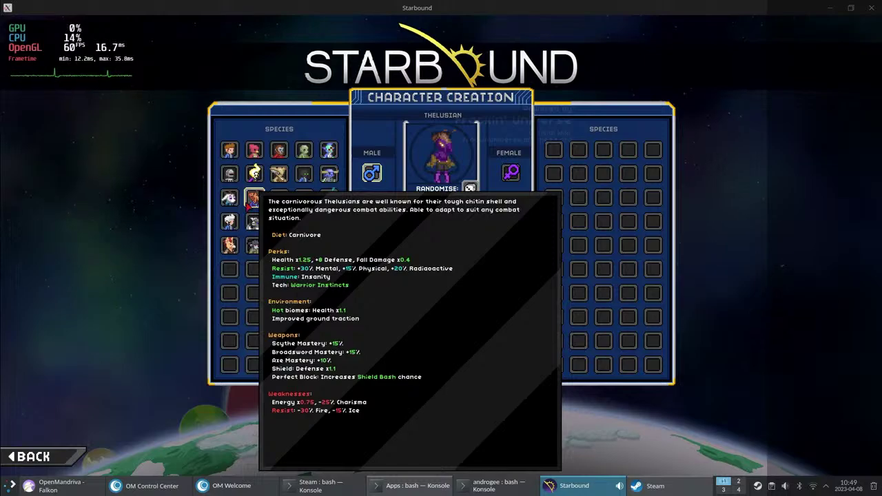
click(229, 198)
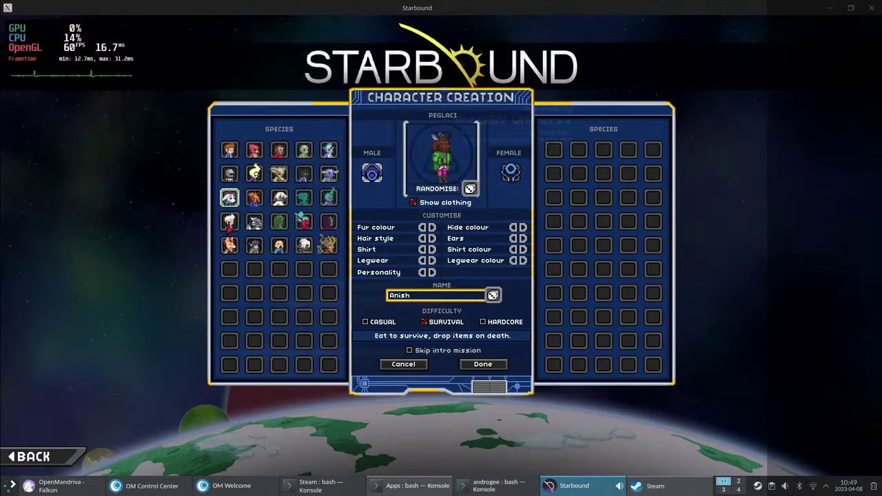
click(228, 221)
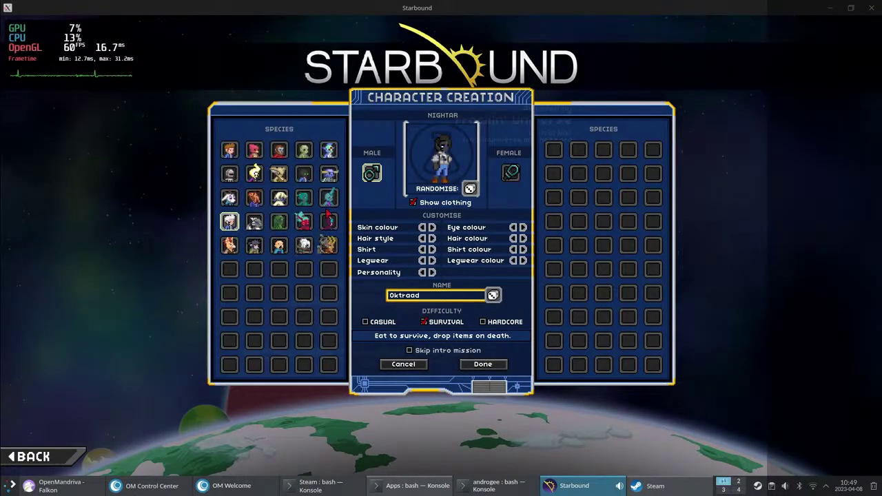
click(303, 150)
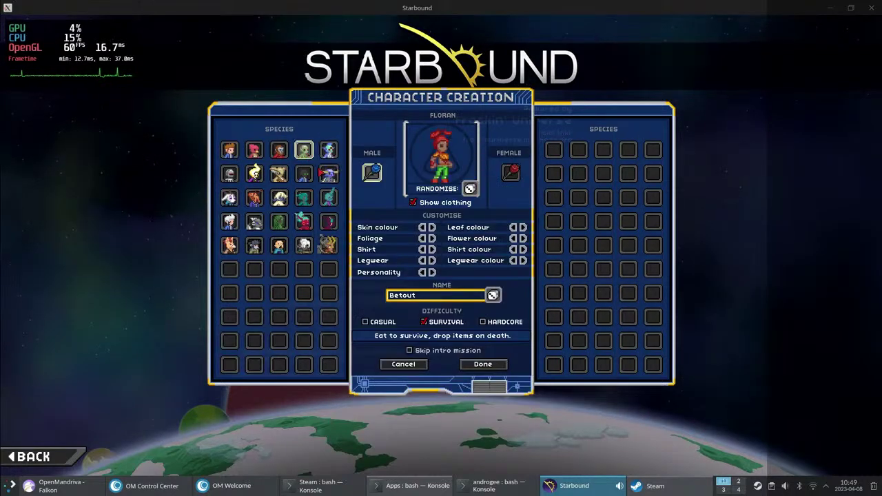
click(326, 180)
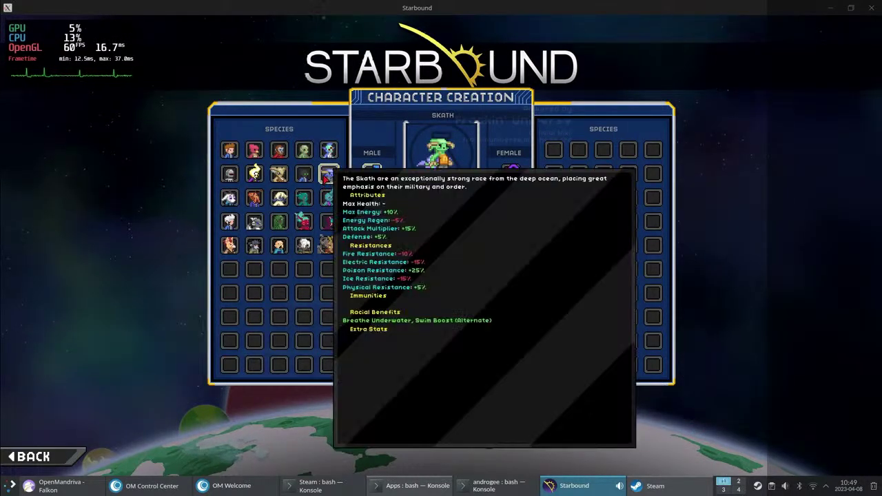
click(303, 173)
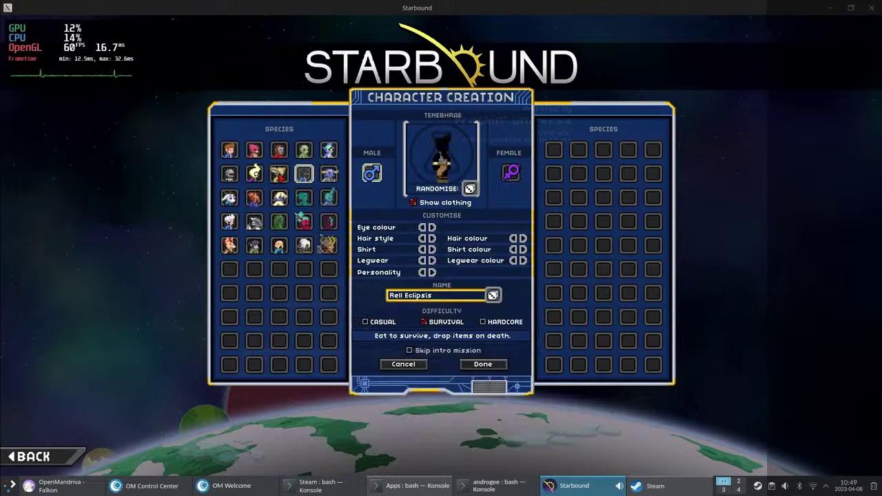
click(278, 174)
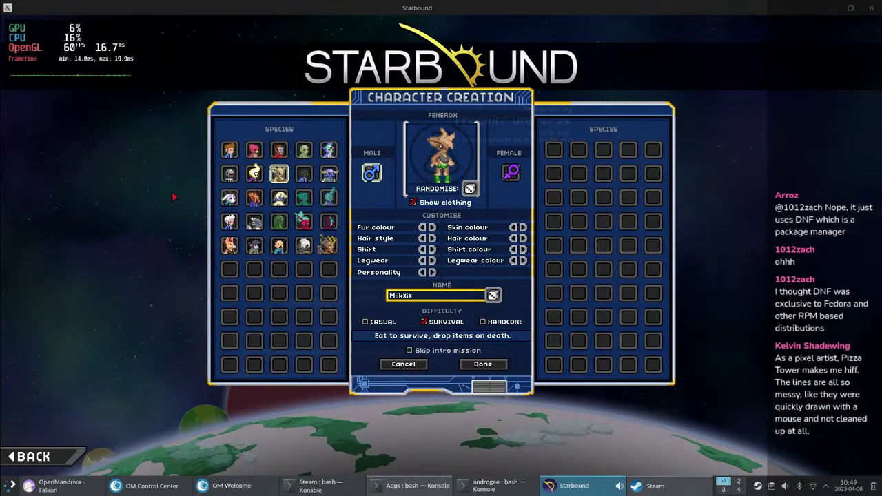
click(304, 197)
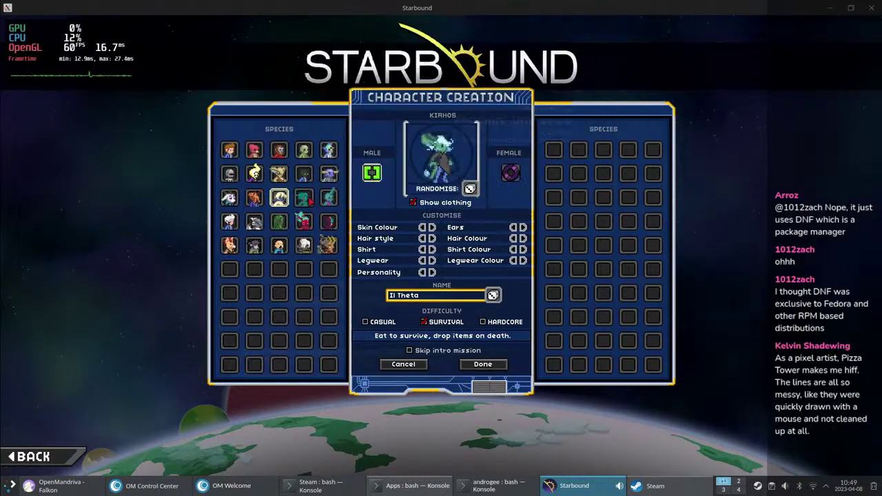
Step: Preview Vel'uuish, Nightar, Eld'uukhar and the bottom-row species including Glutt and Gilten
click(328, 222)
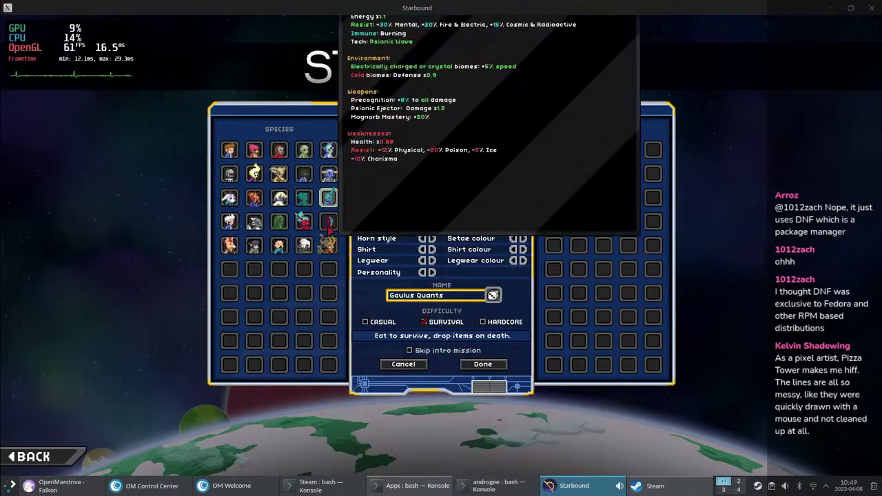
click(304, 222)
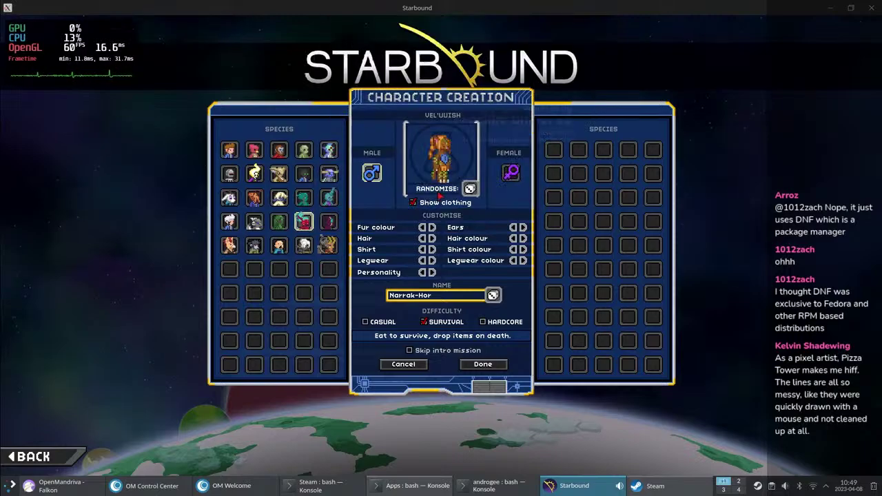
click(277, 224)
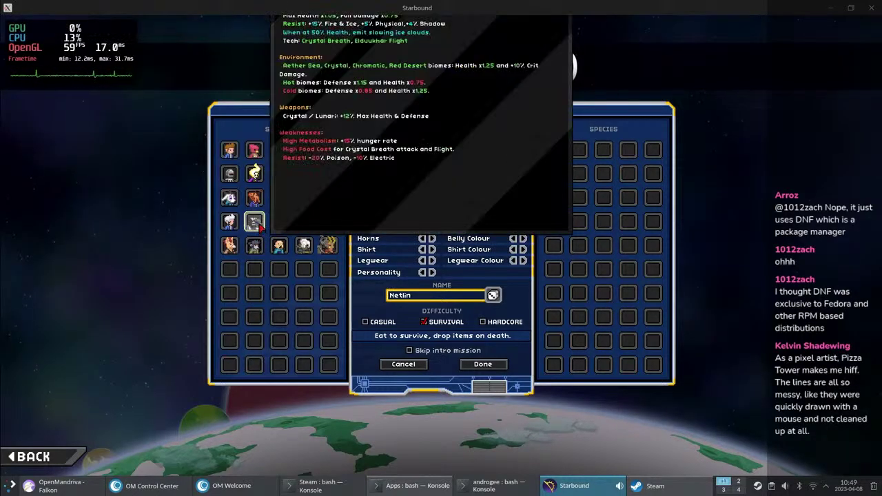
click(229, 221)
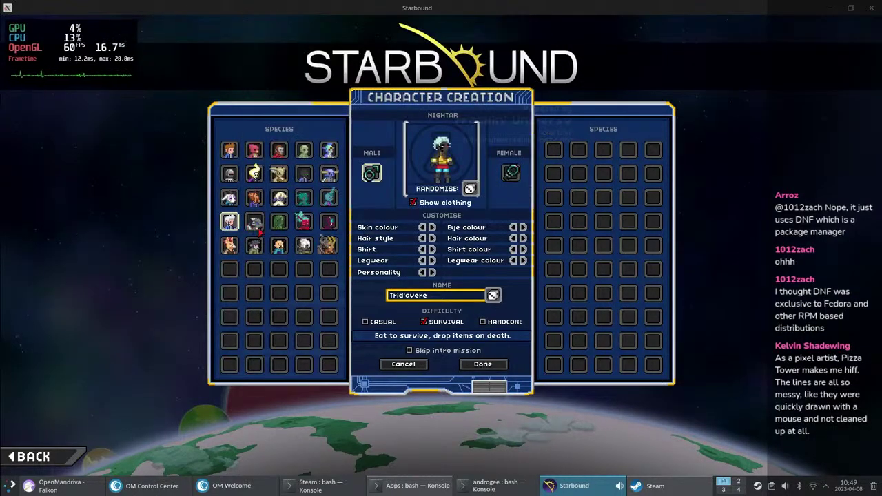
click(254, 221)
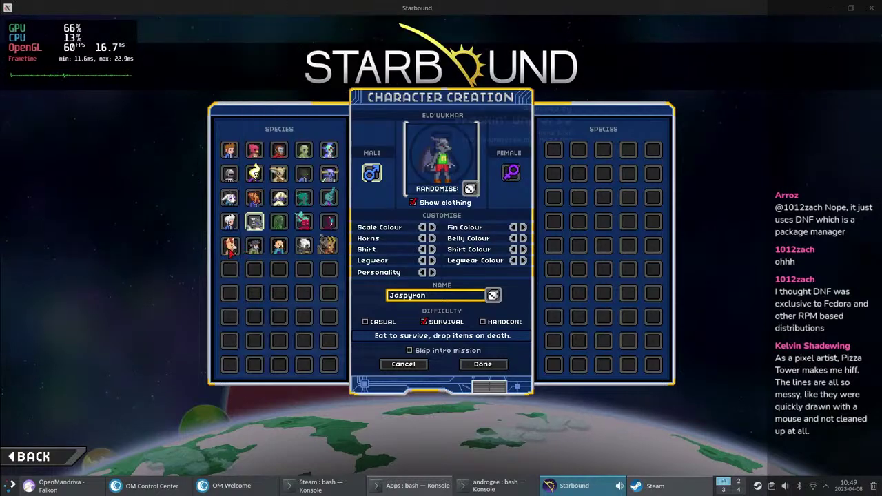
click(231, 247)
click(254, 247)
click(279, 248)
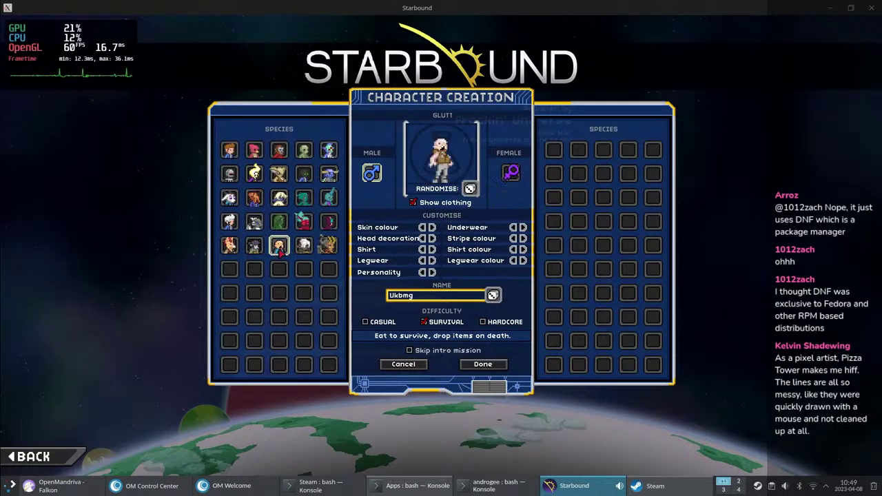
click(304, 247)
click(329, 246)
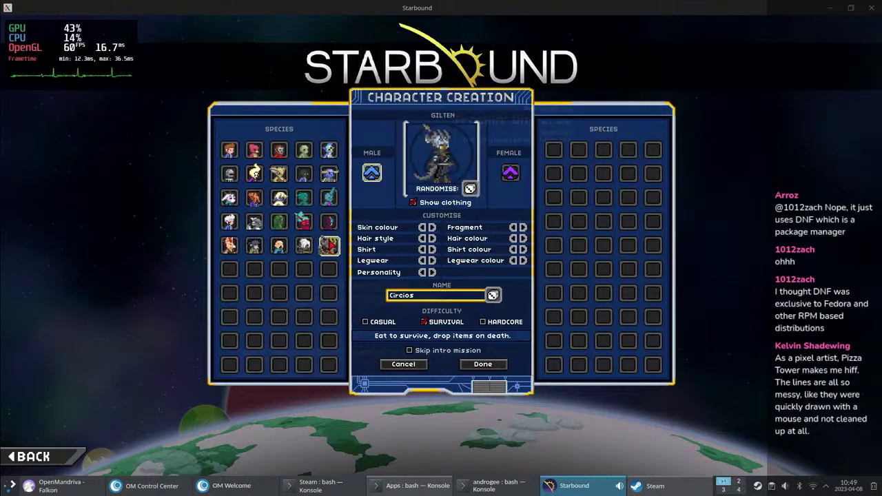
Step: Compare Hylotl and Skath again, then choose Thelusian as the character's species
click(328, 149)
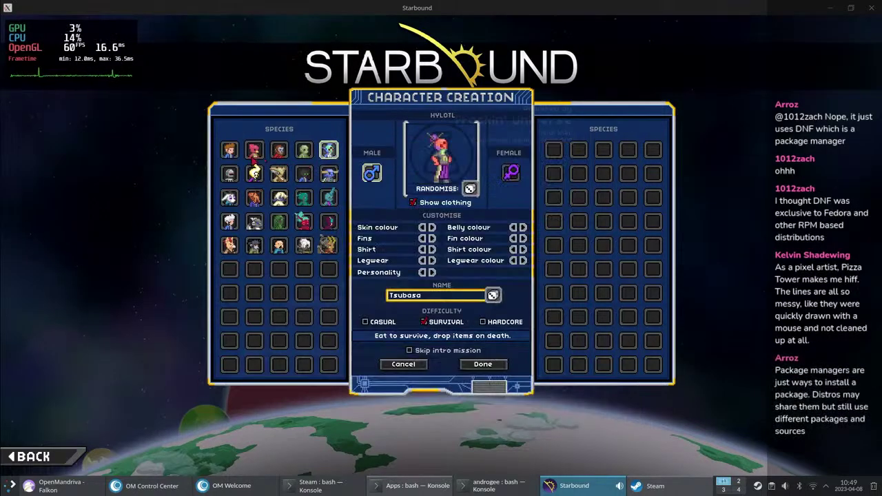
click(254, 173)
click(304, 174)
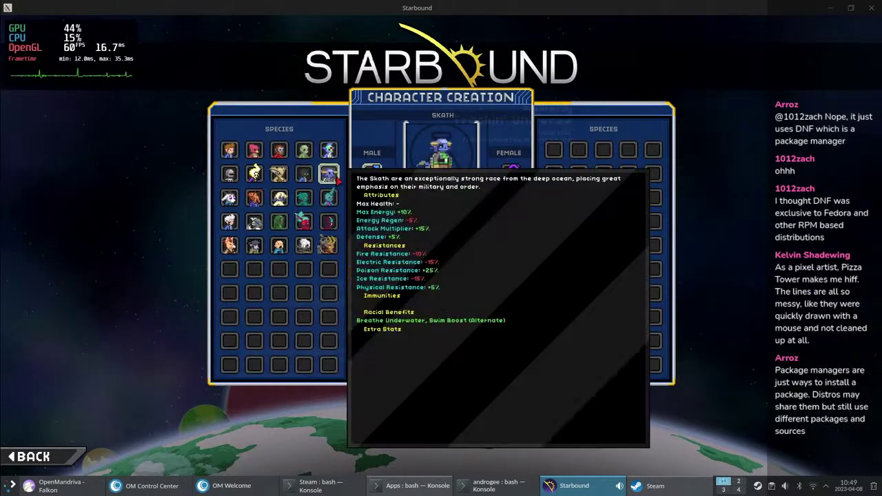
click(329, 198)
click(329, 173)
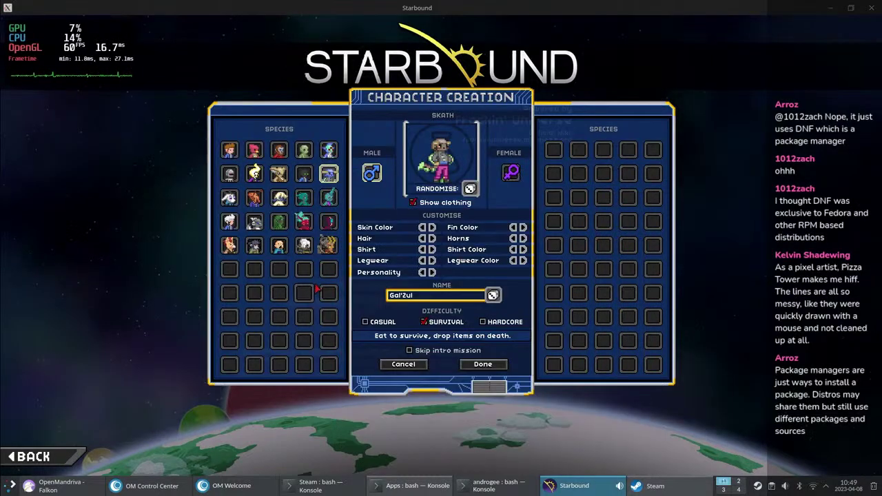
click(254, 198)
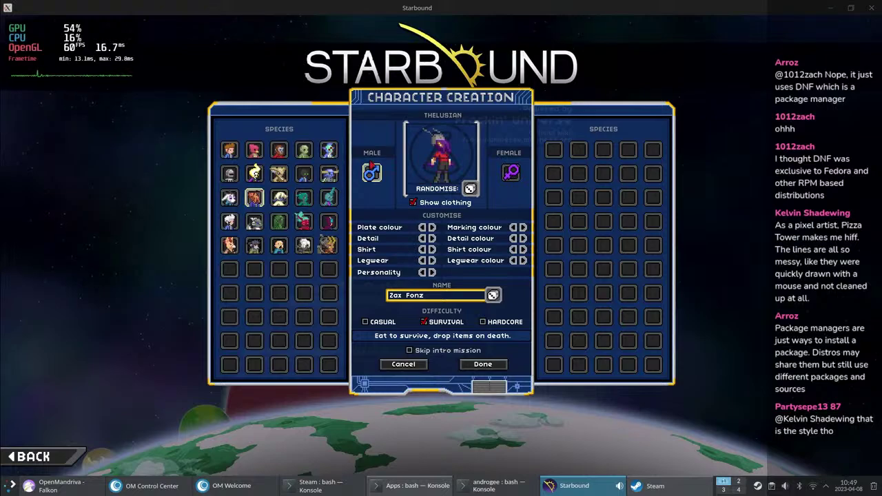
Step: Set Casual difficulty, change the shirt, cycle the legwear colour twice, and finish the character
click(365, 322)
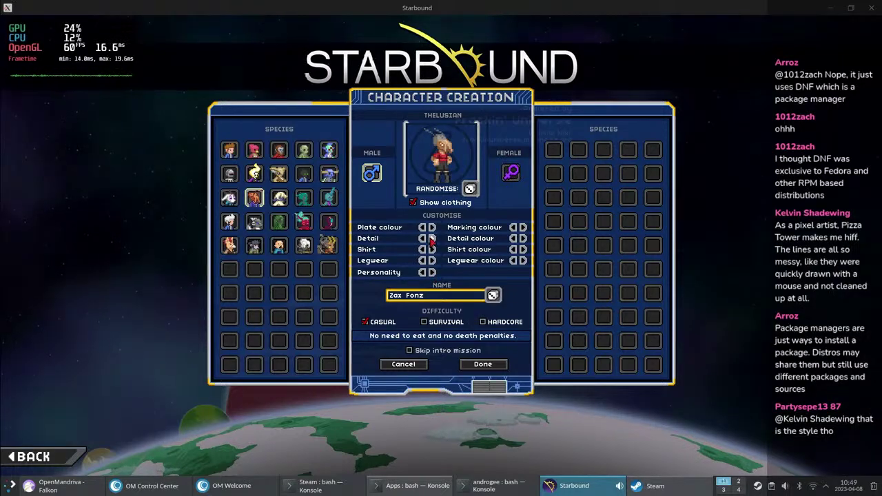
click(431, 250)
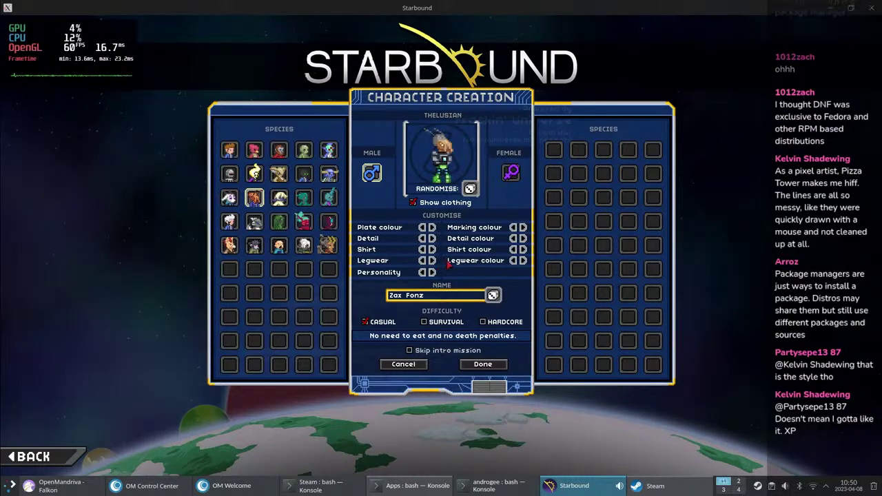
click(514, 262)
click(514, 261)
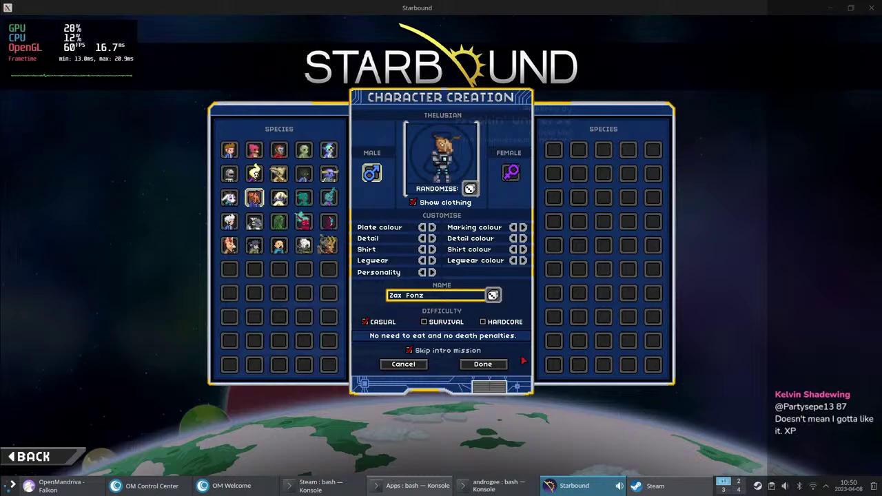
click(484, 366)
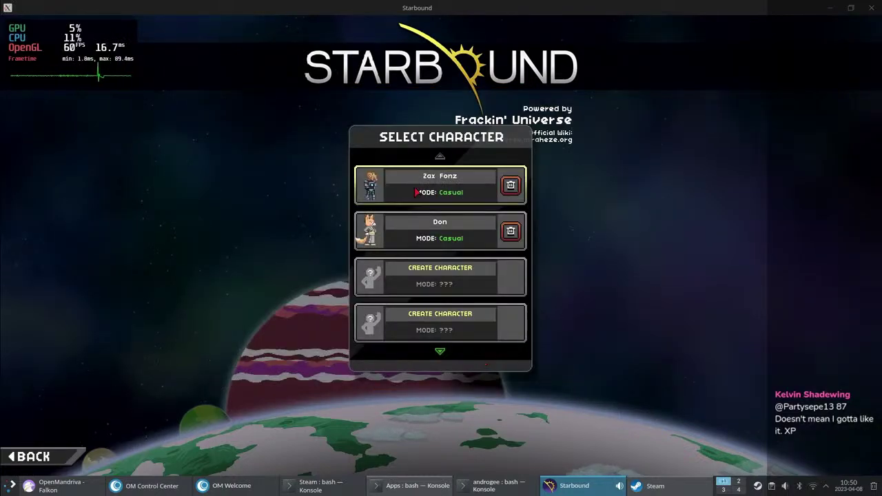
Step: Load the game as Zax Fonz from the Select Character list
click(453, 185)
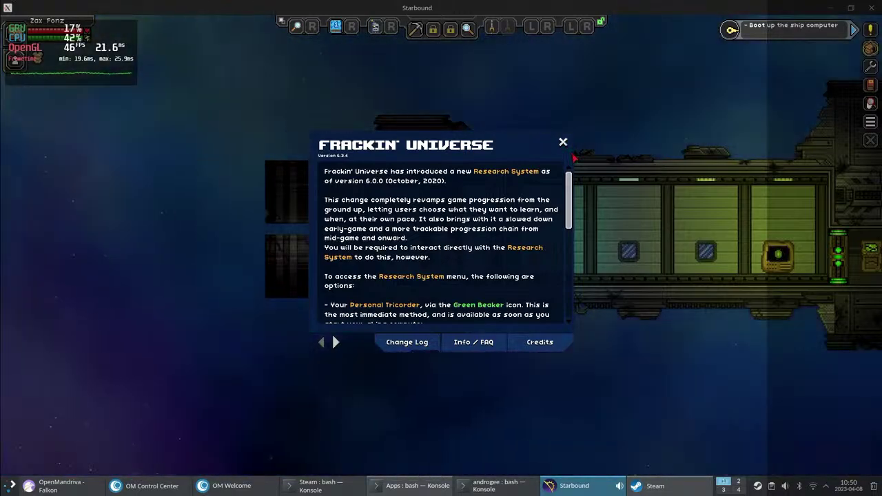
Step: Dismiss the Frackin' Universe notes, walk to the ship computer, and start its reboot
click(565, 144)
key(d)
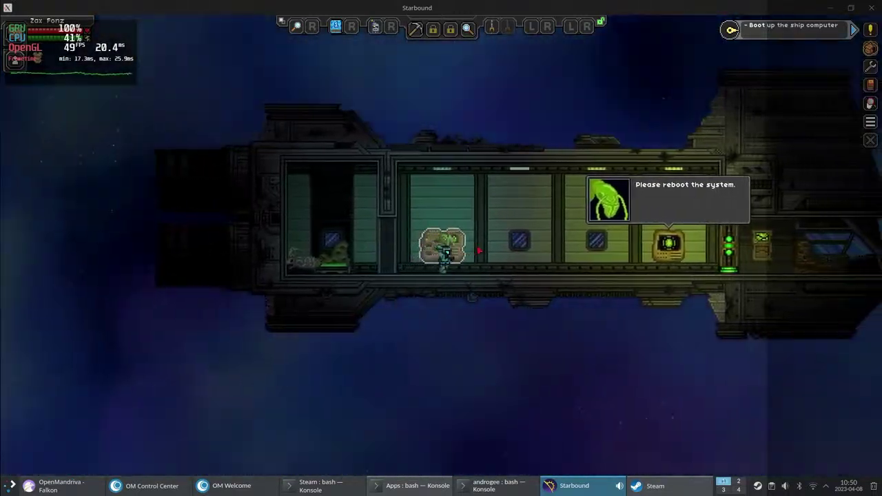
key(d)
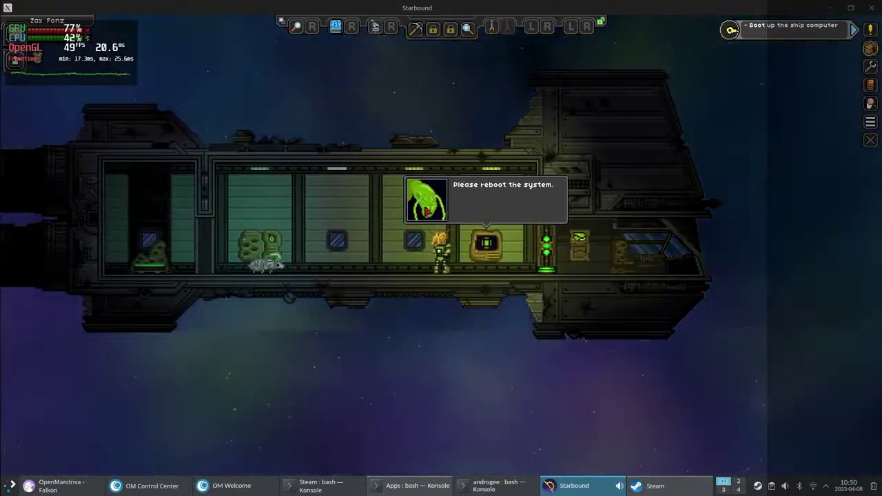
key(d)
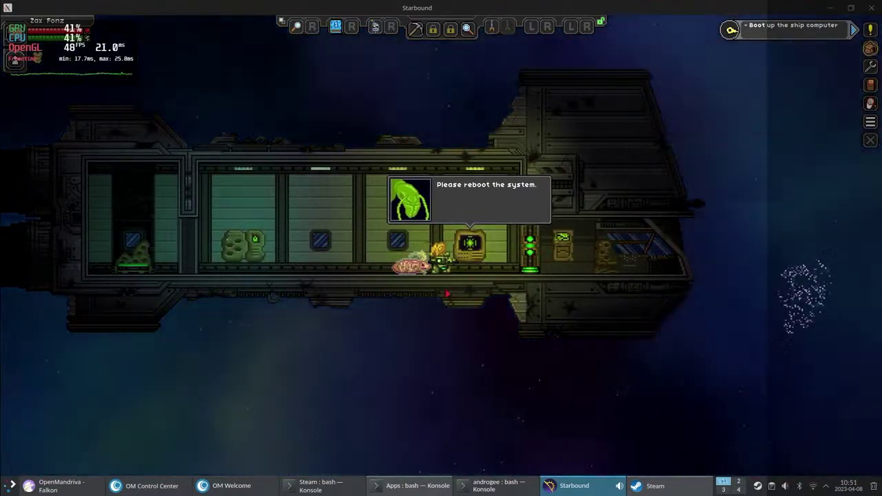
key(d)
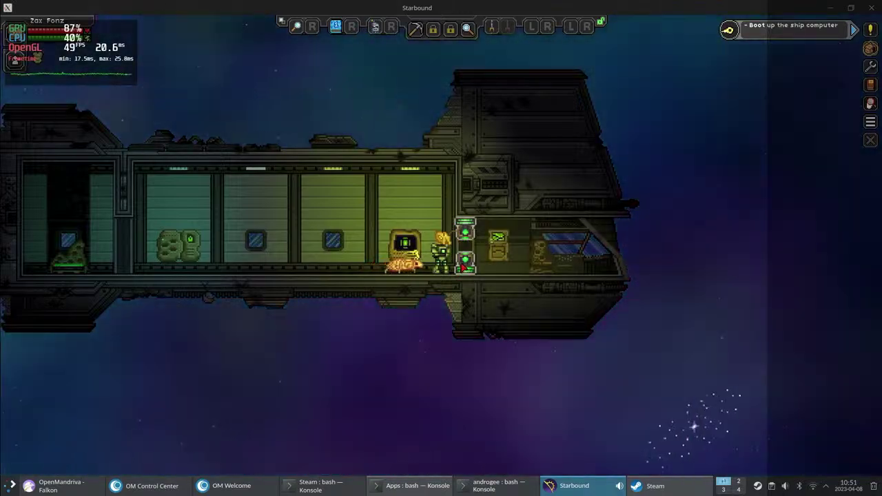
key(a)
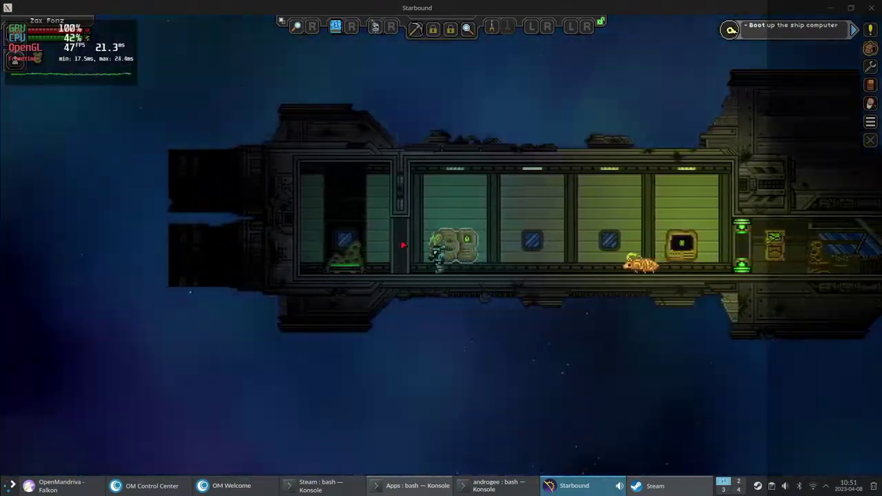
key(d)
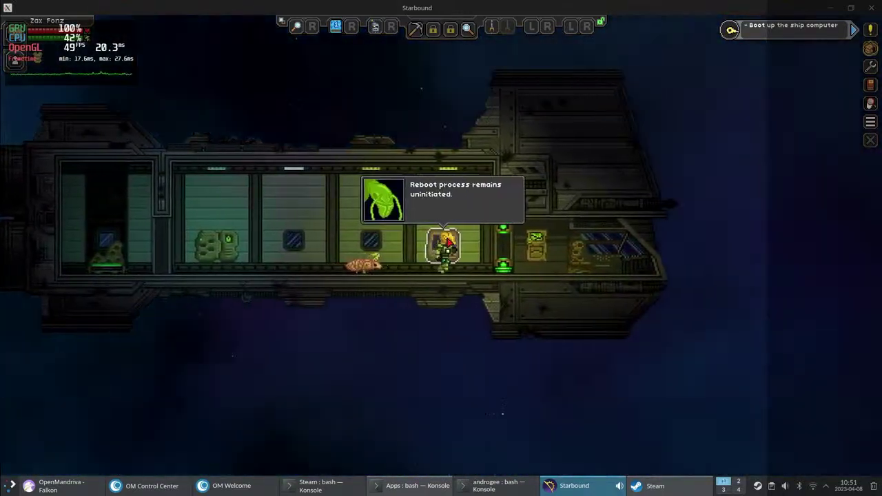
key(e)
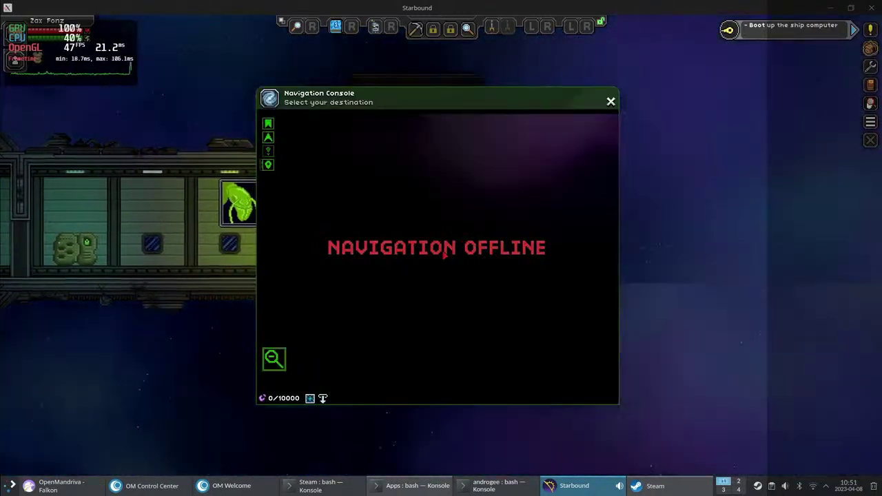
click(611, 101)
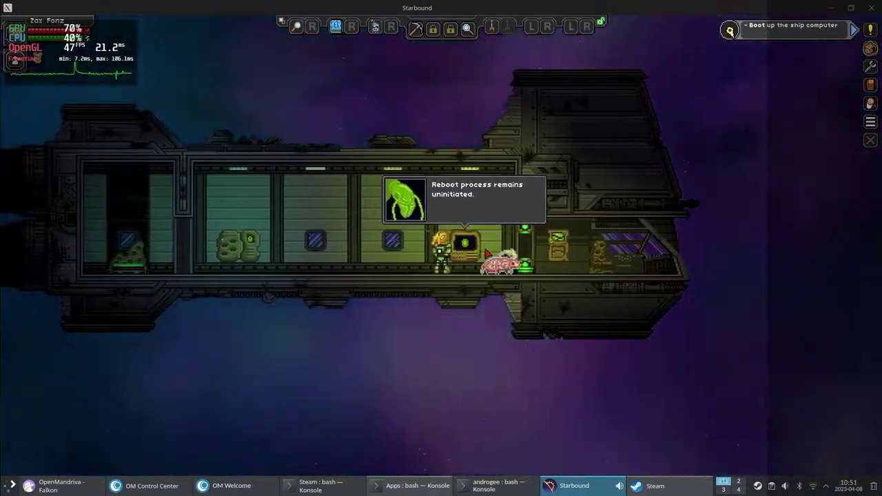
key(e)
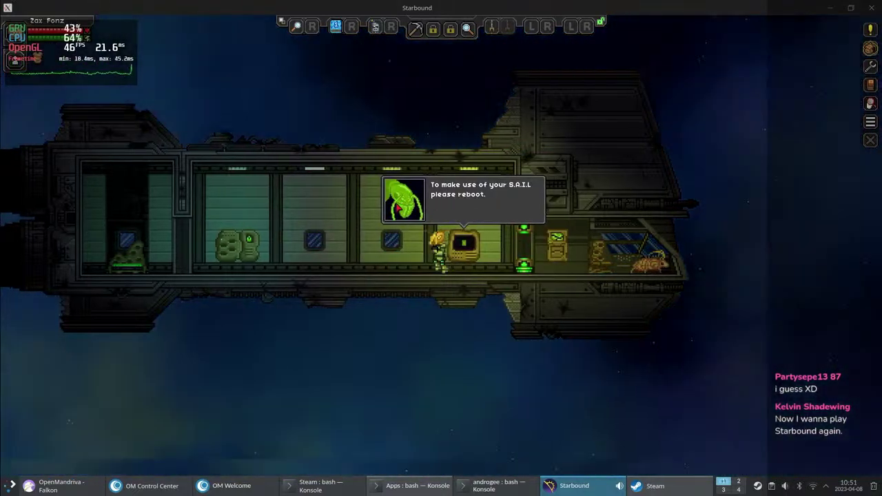
Step: Walk back and forth across the rebooted ship's upper and lower decks
key(d)
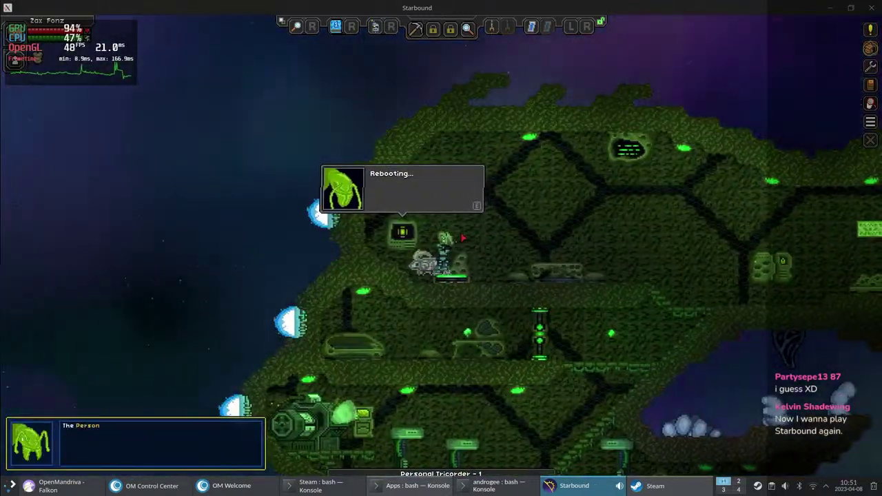
key(d)
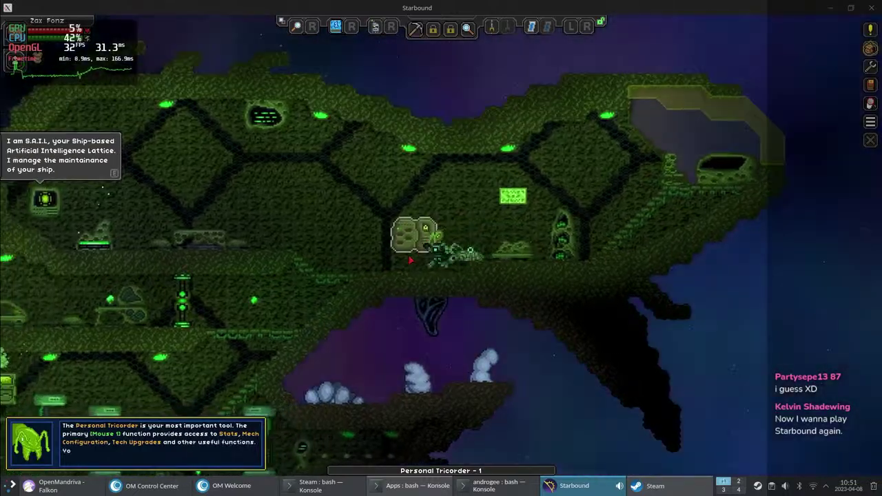
key(a)
key(a)
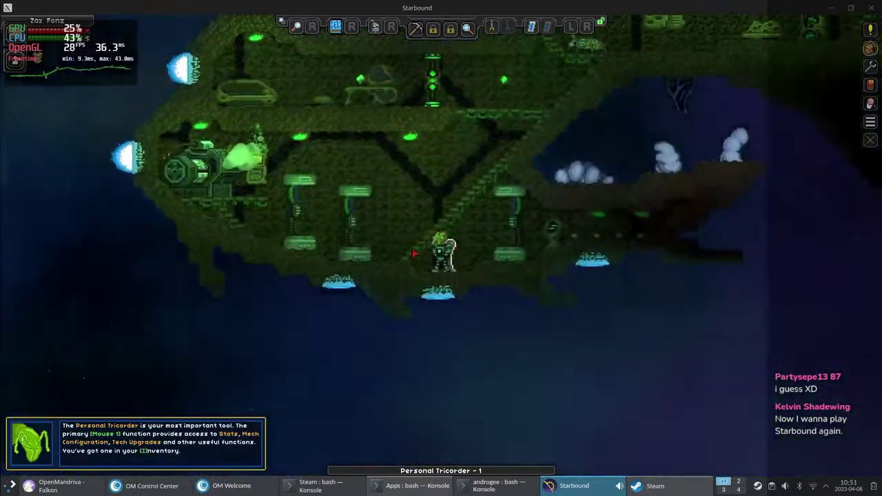
key(d)
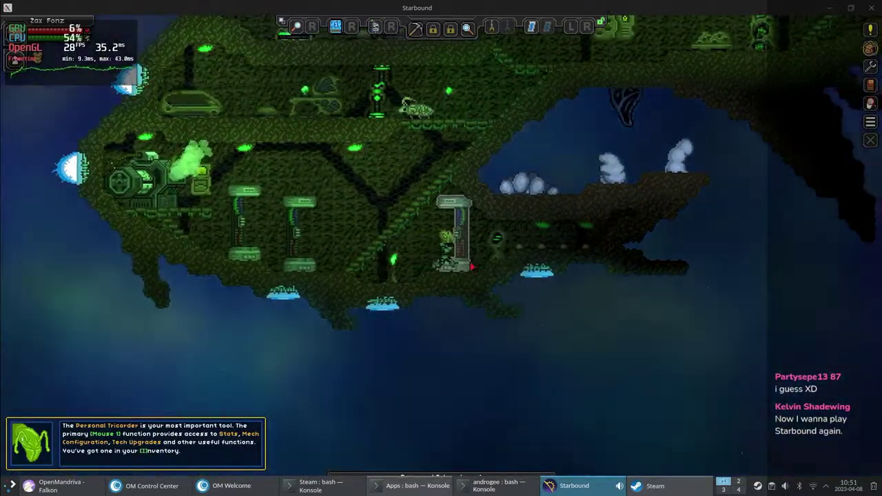
key(a)
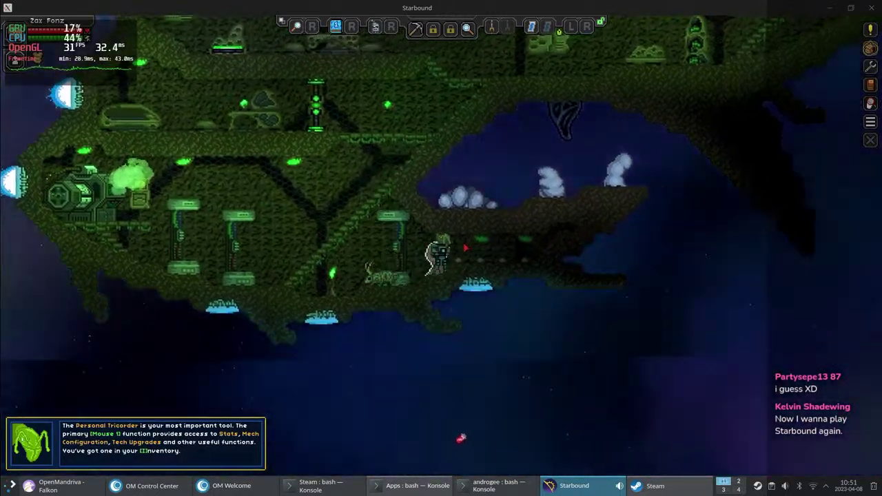
key(a)
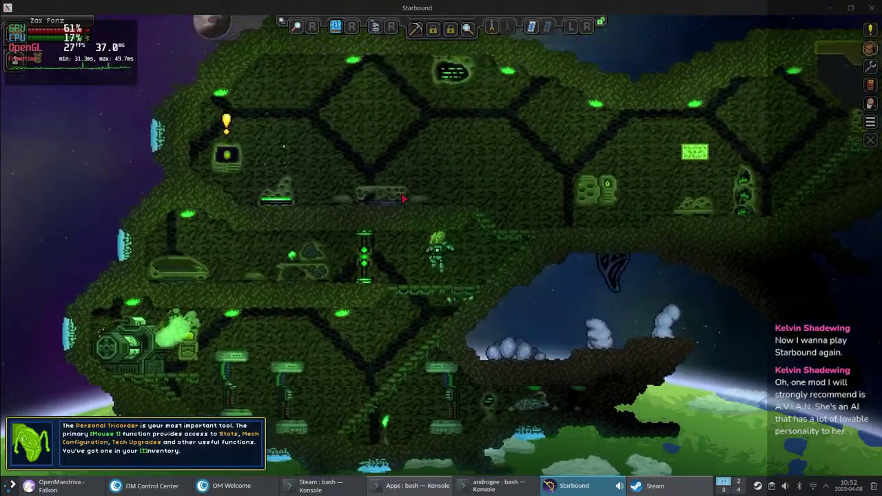
Step: Open and close the Thelusian Small Fridge storage twice
key(e)
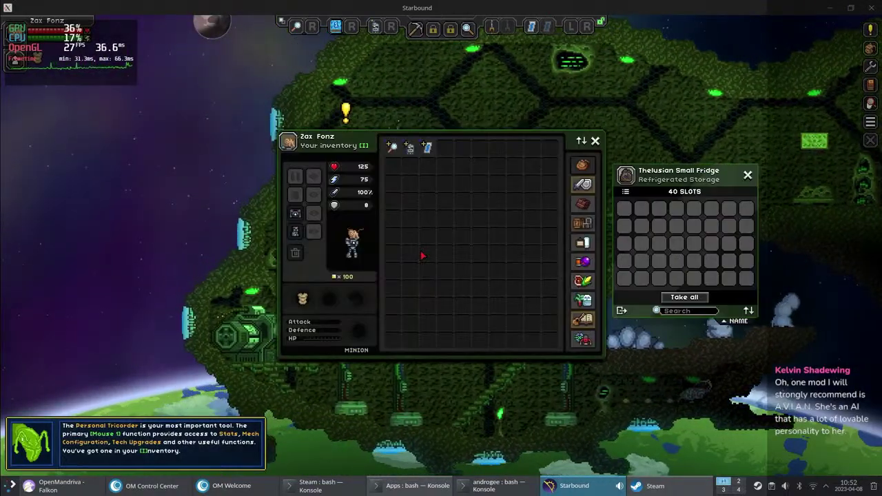
key(Escape)
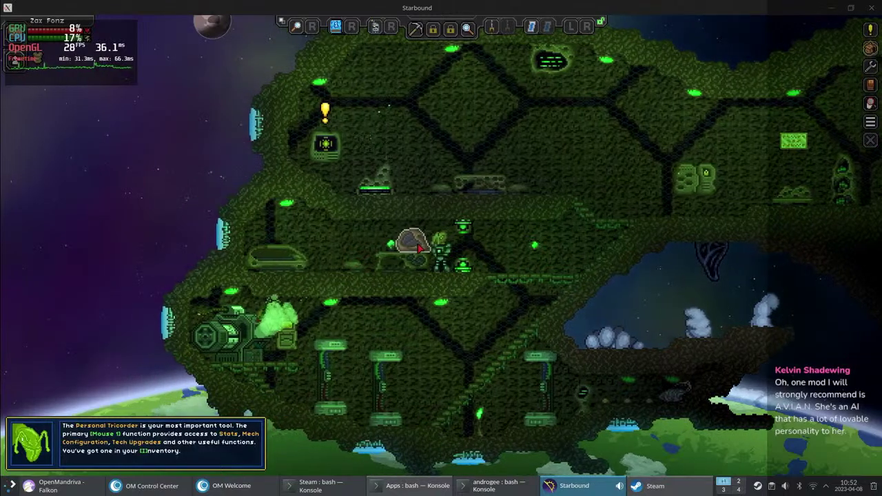
key(e)
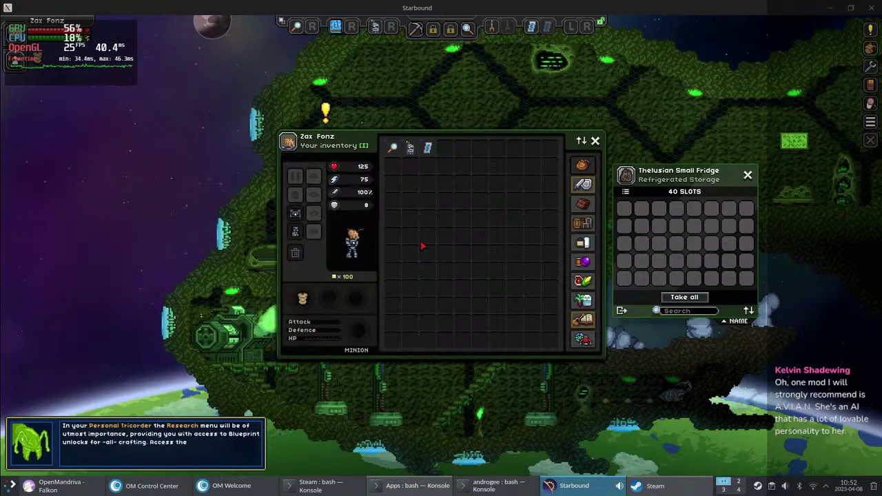
key(Escape)
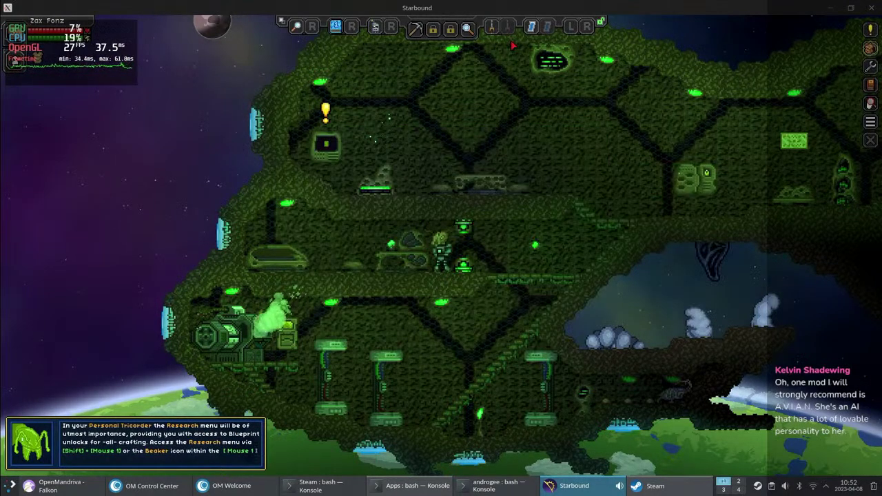
Step: Walk to the Shiplocker, take all its items, and check them in the inventory
key(a)
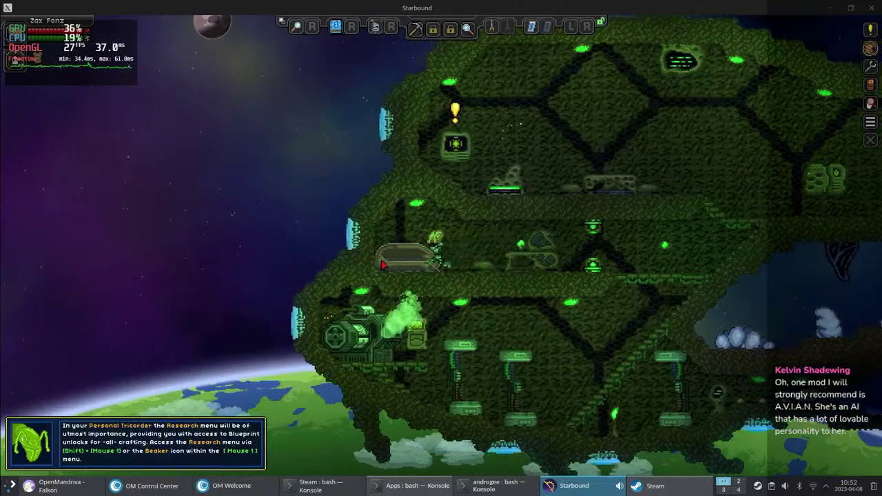
key(d)
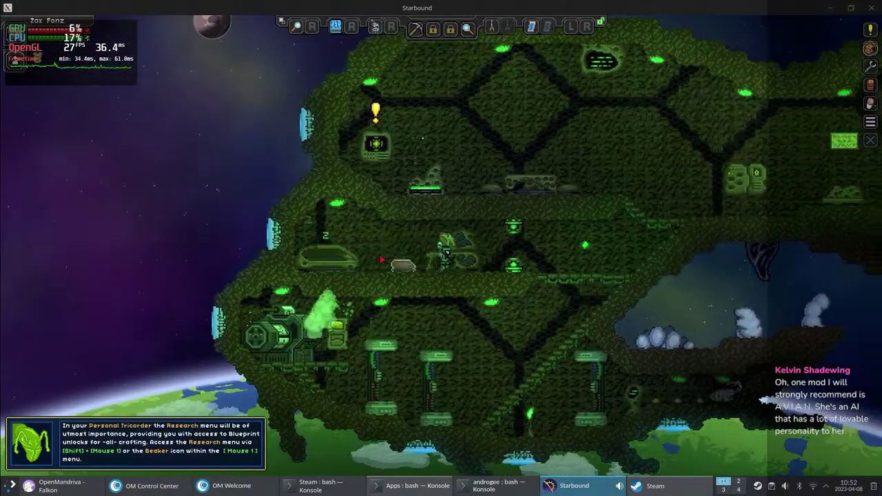
key(d)
key(e)
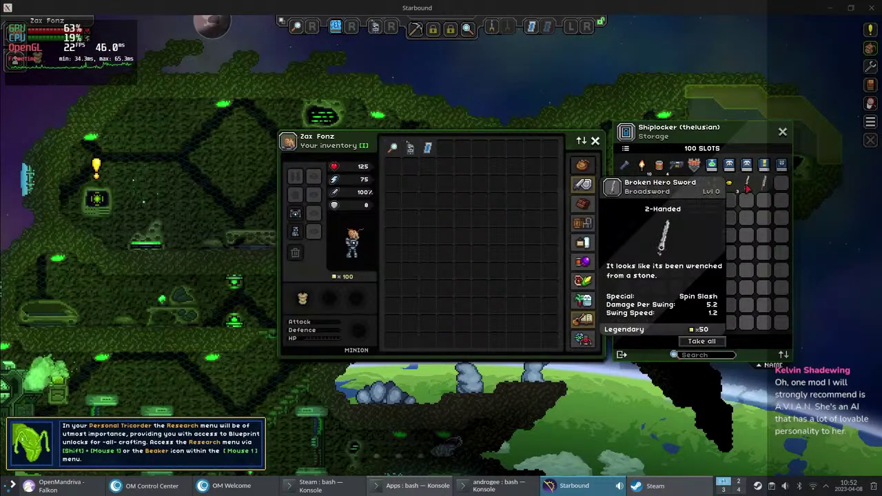
click(712, 342)
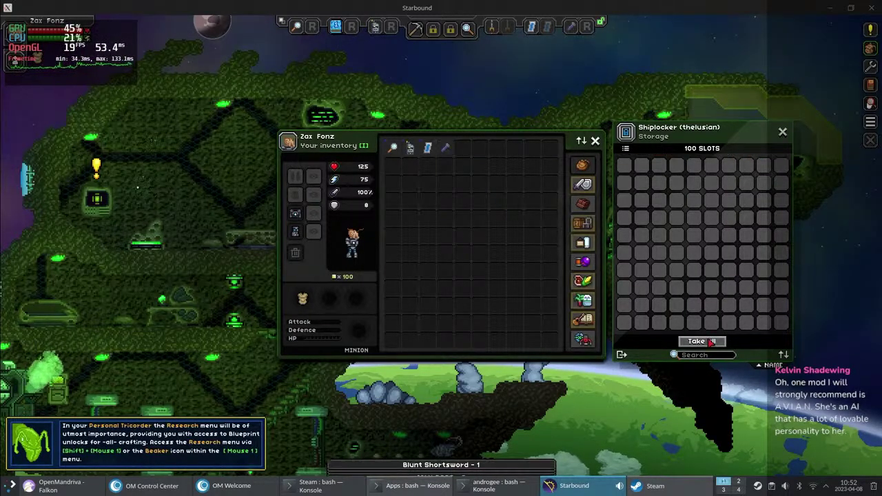
key(Escape)
key(i)
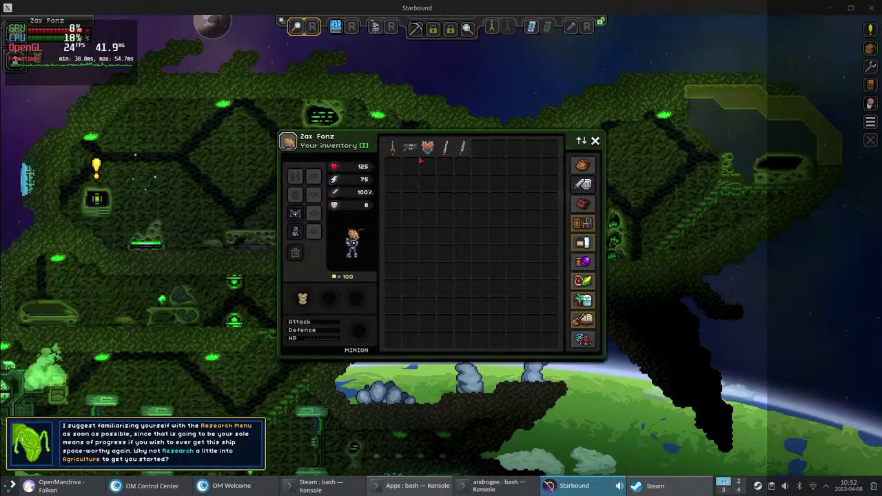
Step: Close the inventory and accept the Getting Started quest from S.A.I.L
click(595, 142)
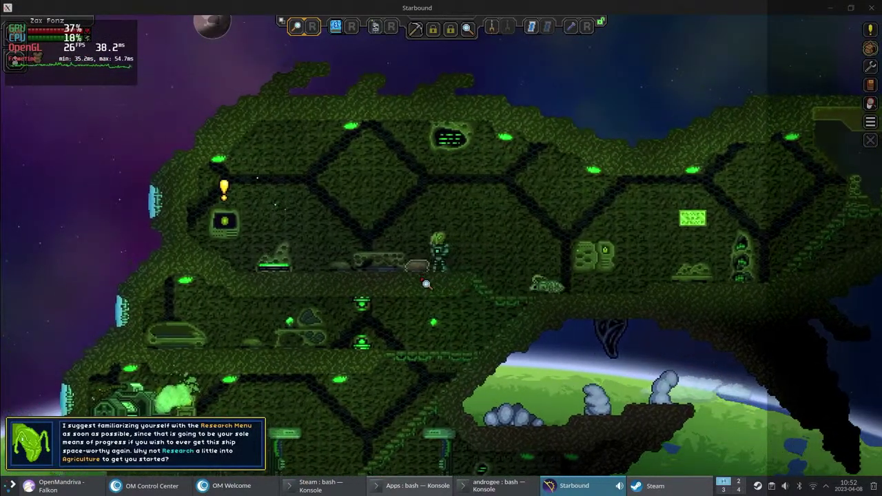
key(a)
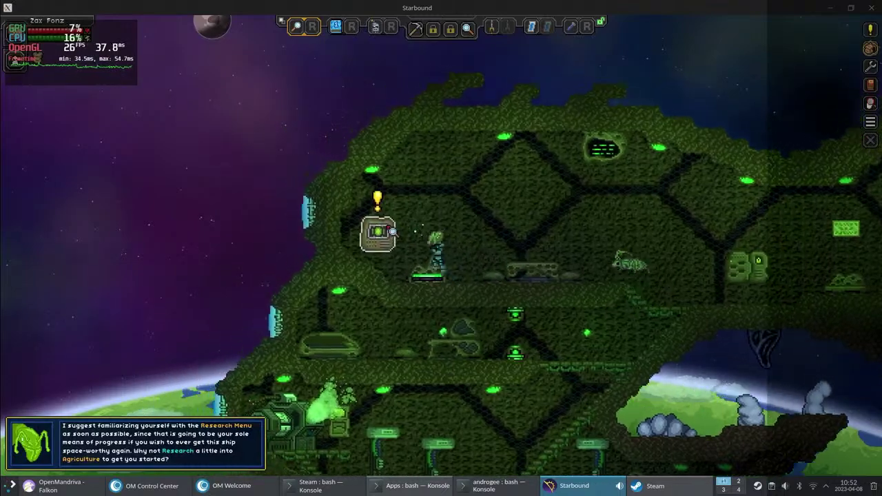
key(e)
click(471, 295)
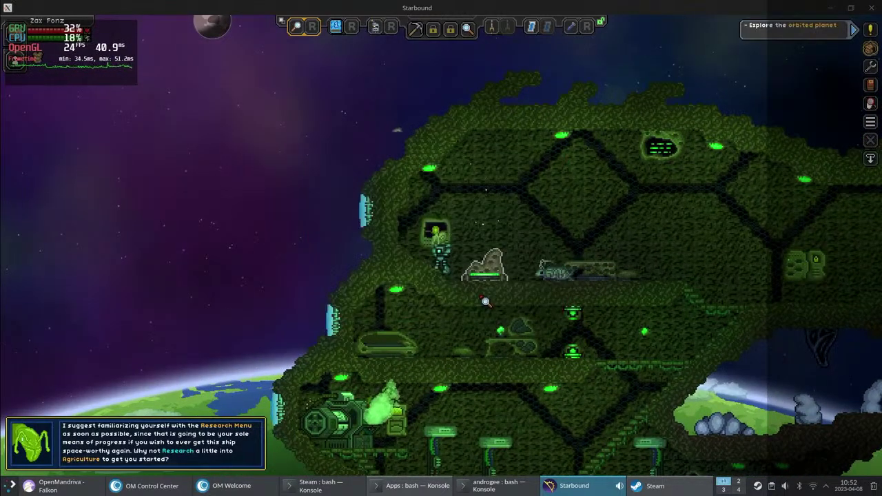
key(Escape)
click(476, 183)
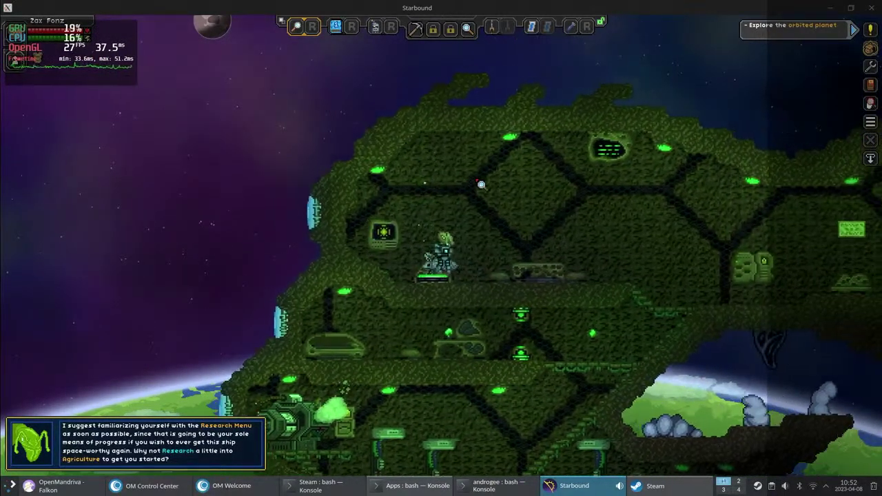
Step: Walk right and drop down to the bottom deck, entering the glass stasis pod
key(d)
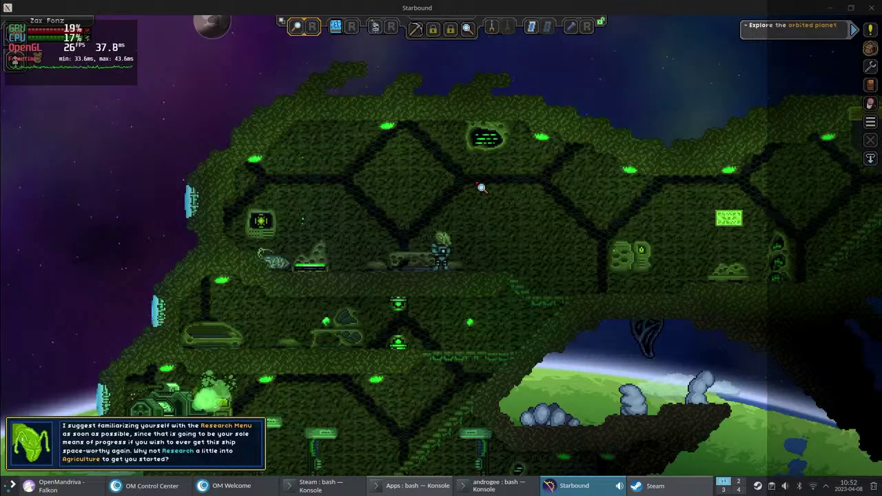
key(d)
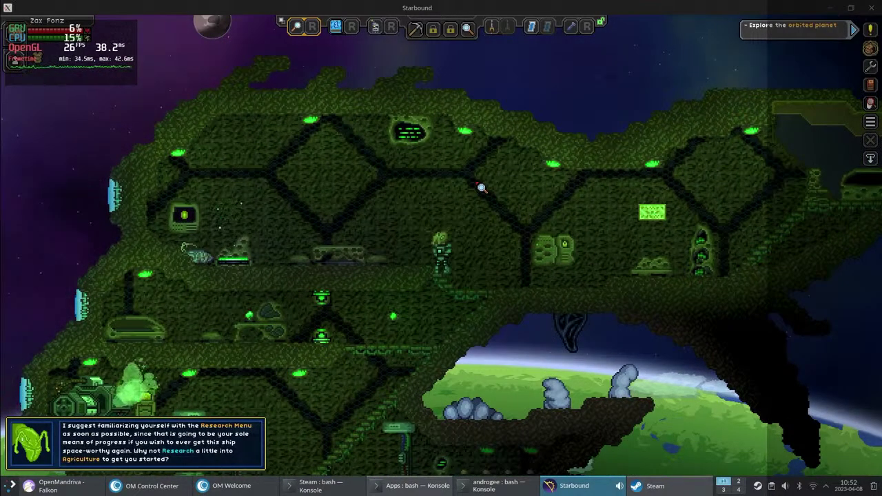
key(s)
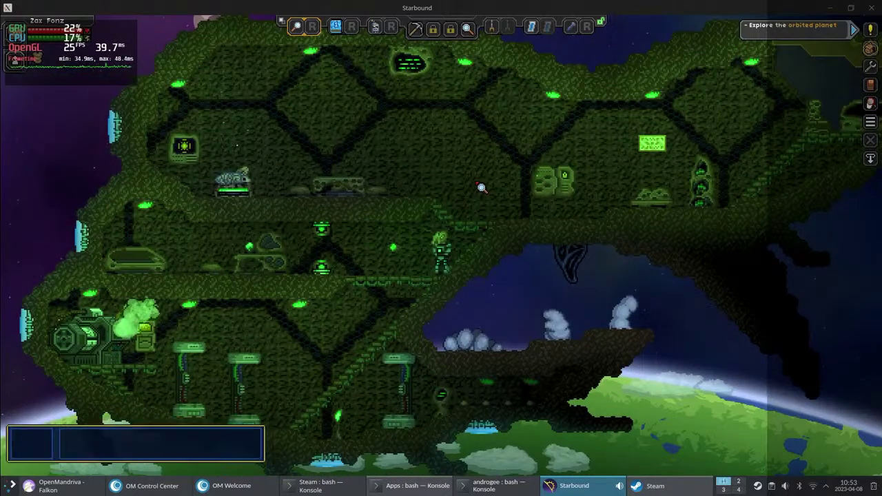
key(a)
key(s)
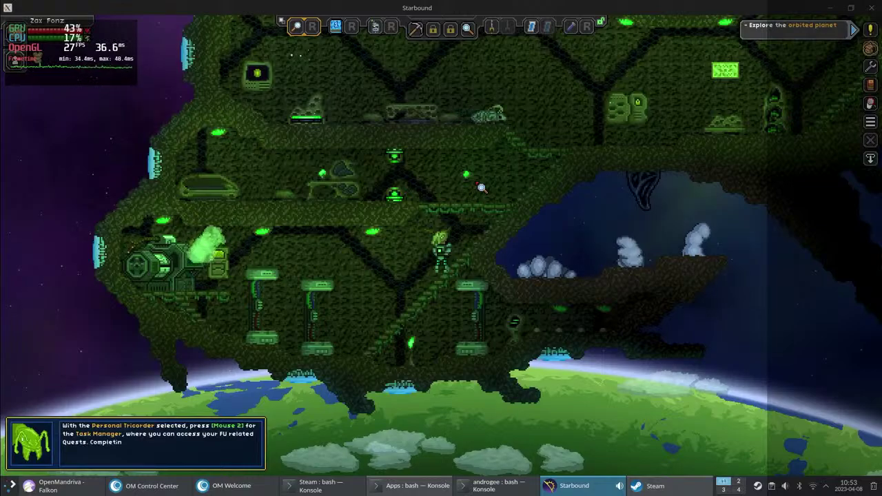
key(s)
key(a)
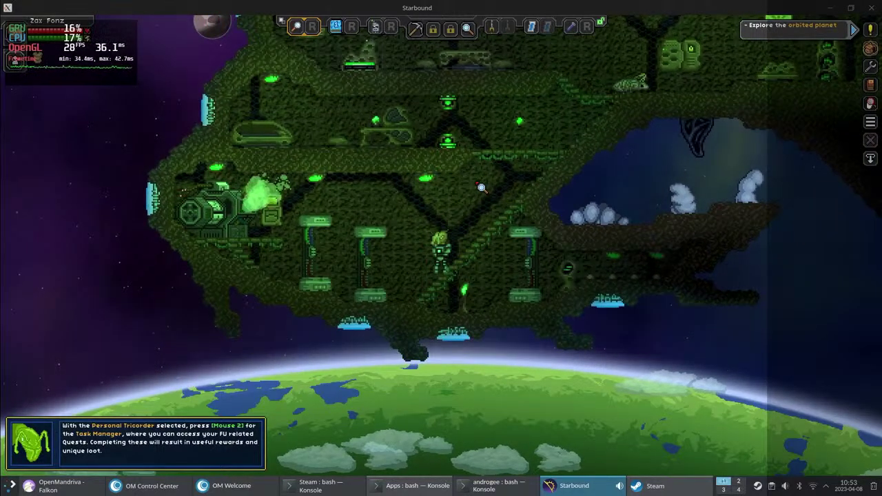
key(a)
key(e)
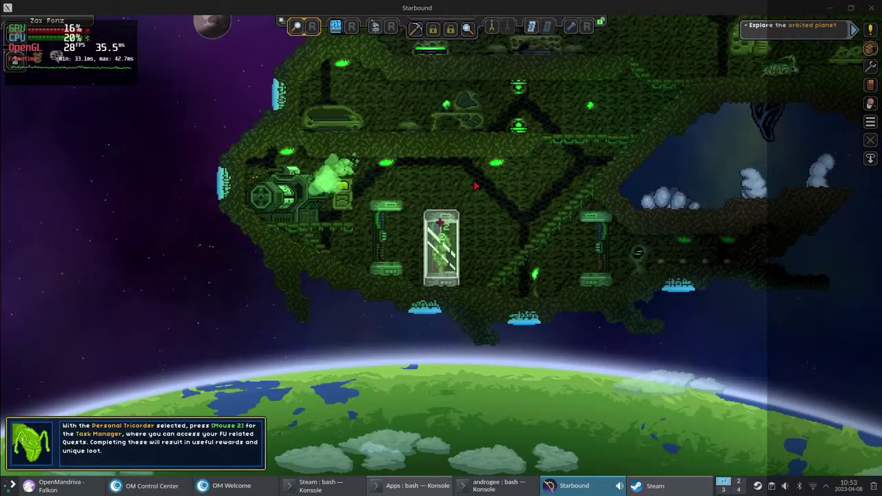
Step: Climb back to the upper deck and step onto the teleporter pad
key(d)
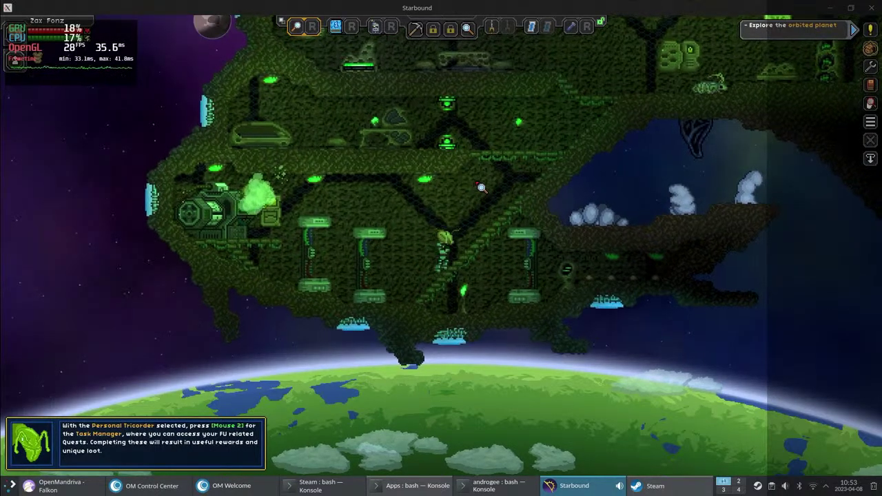
key(d)
key(a)
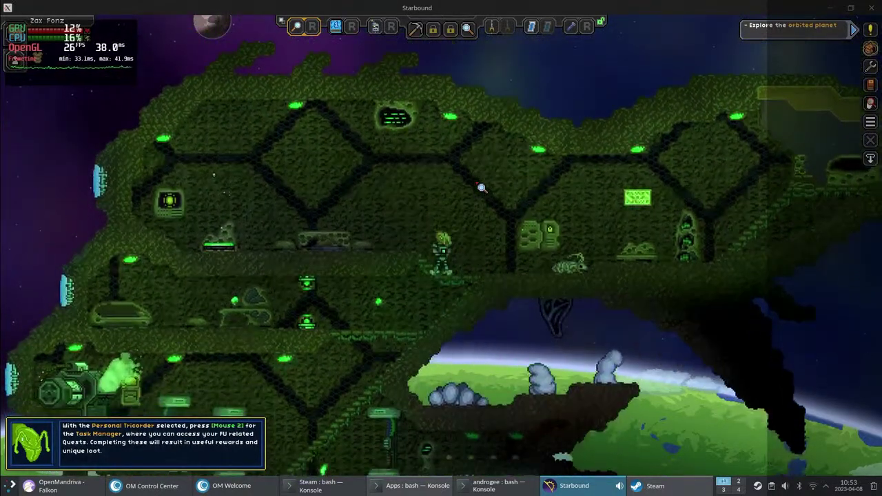
key(a)
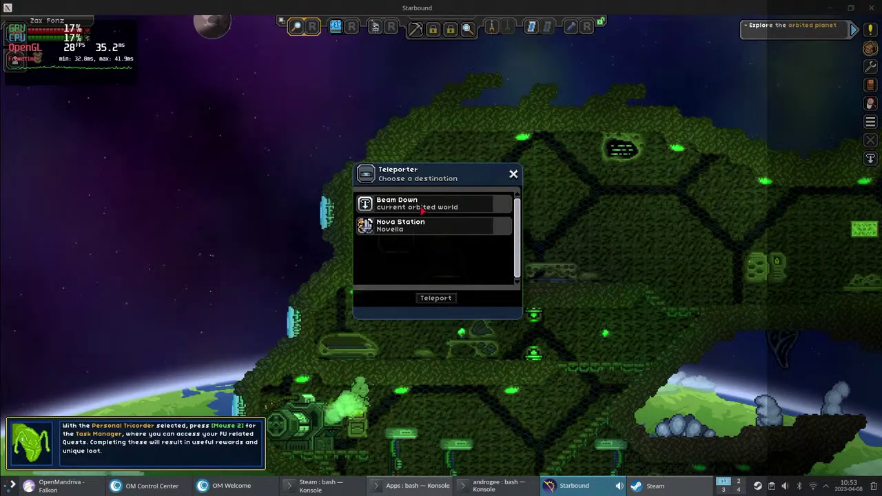
Step: Beam down to Homam Noire I and dismiss the Frackin' Universe info window
click(421, 211)
click(436, 299)
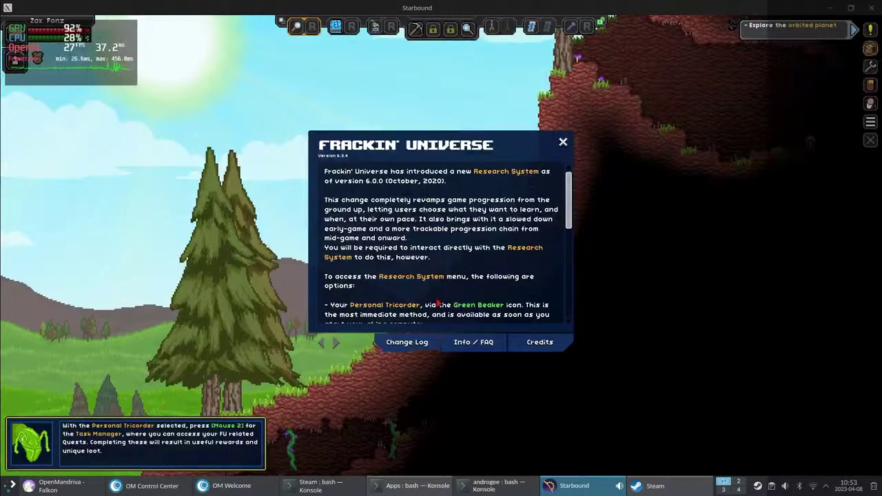
click(563, 145)
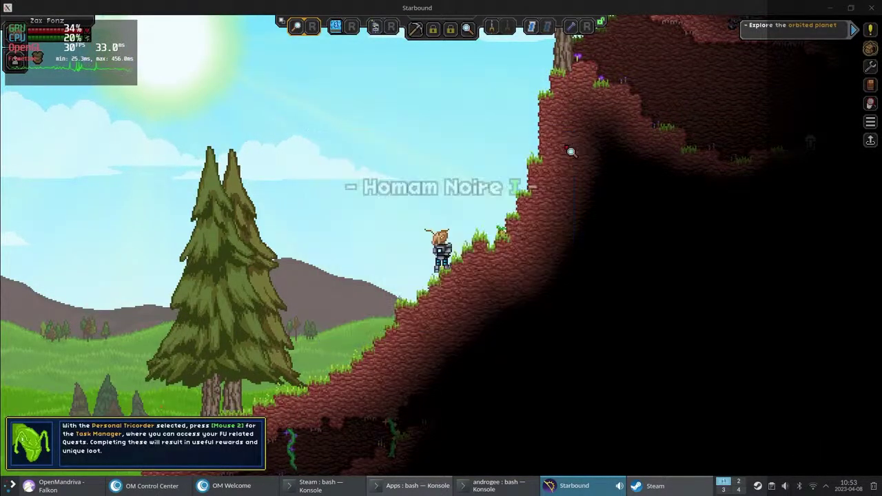
Step: Climb the cliff, roam across the hilltop, then drop back down to the left
key(d)
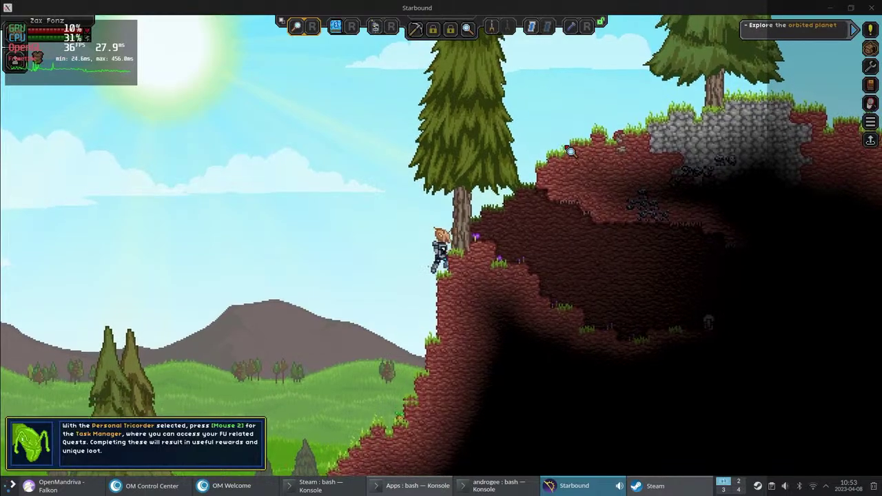
key(space)
key(space)
key(d)
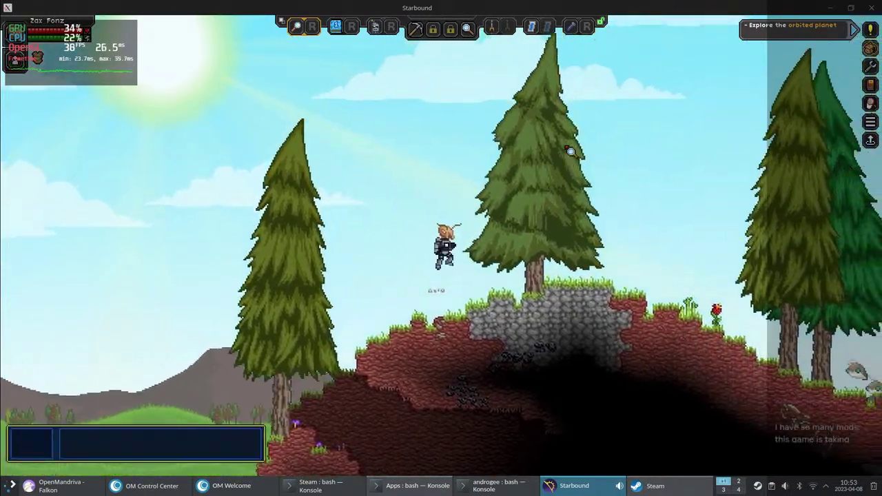
key(a)
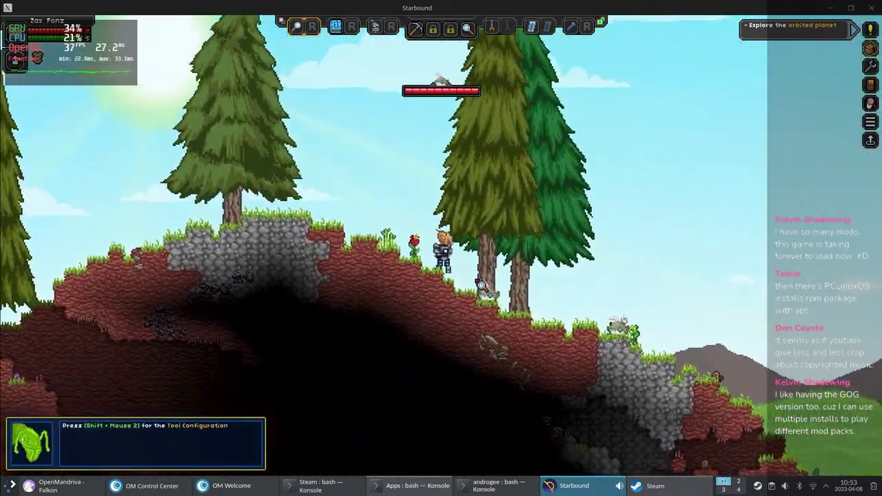
key(space)
key(a)
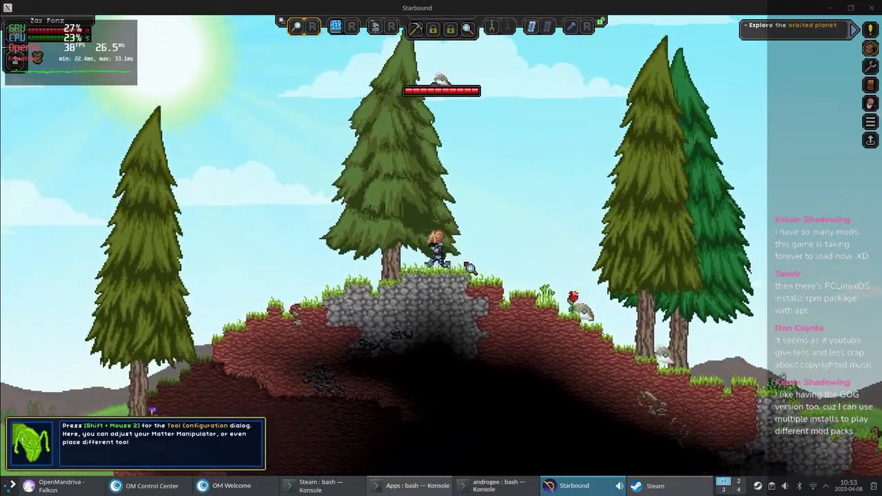
key(a)
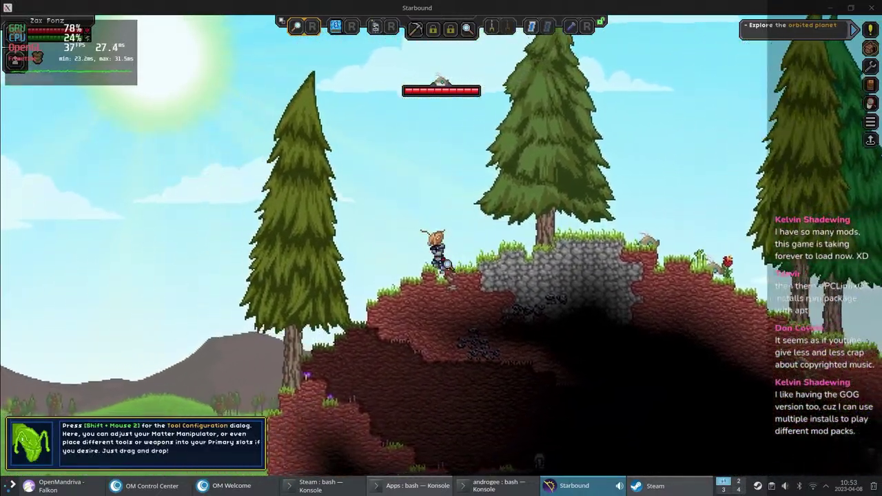
key(a)
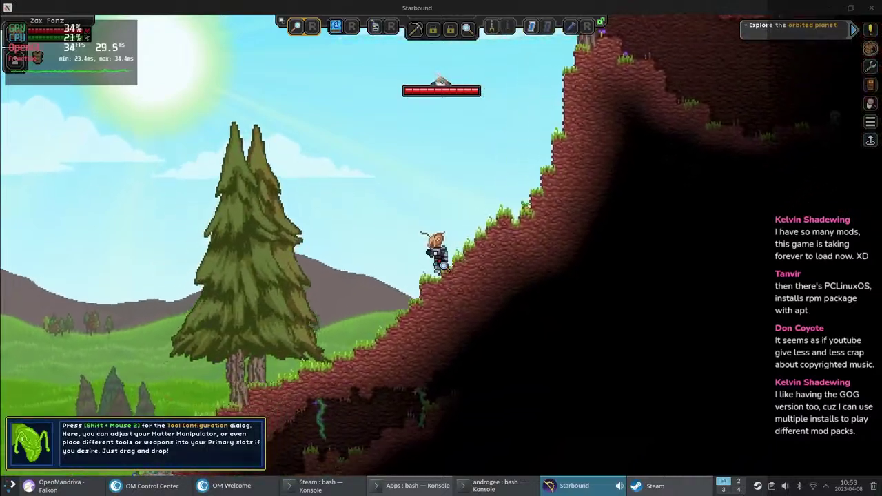
Step: Move the Broken Hero Sword from the inventory into the action bar, then walk up the hill
key(i)
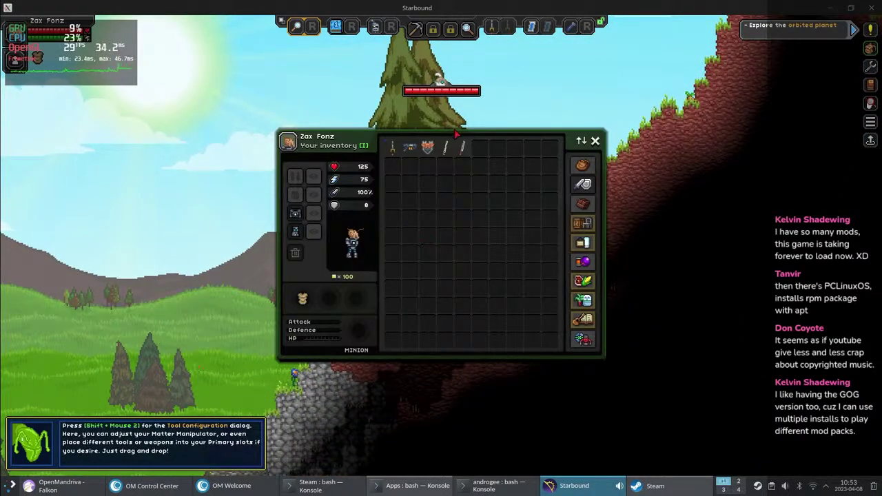
click(445, 147)
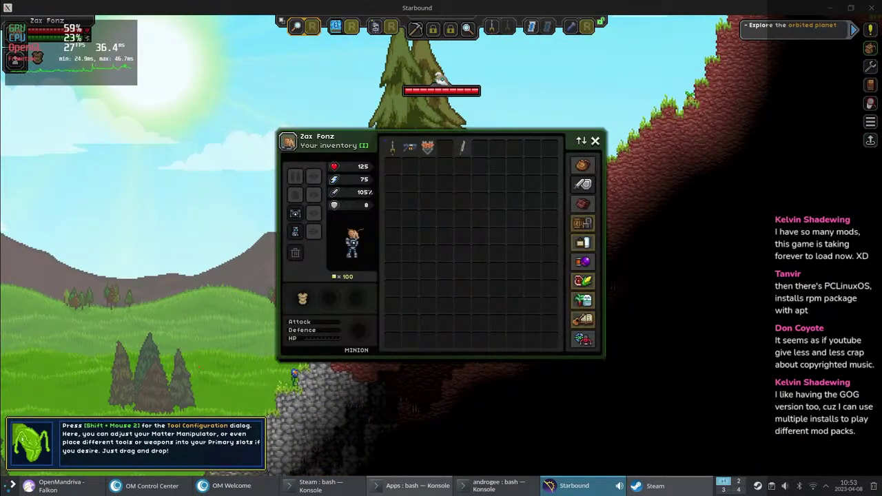
click(296, 26)
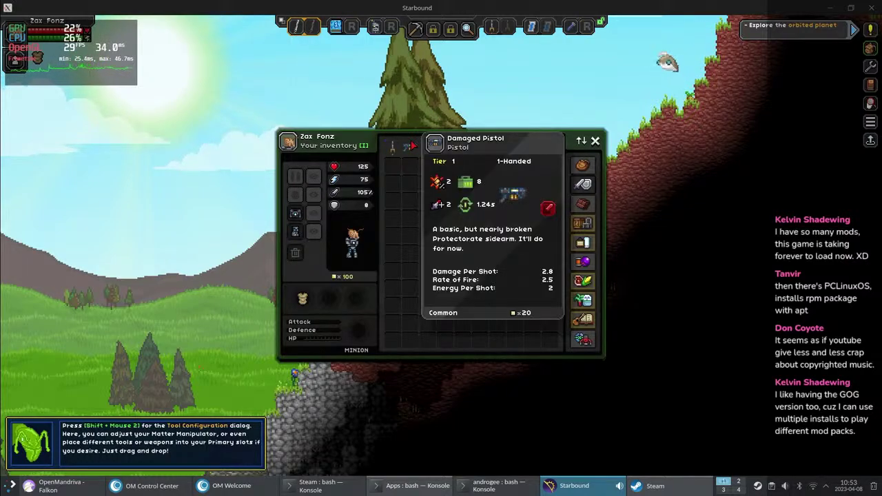
key(i)
key(d)
key(space)
Step: Head left down the hill, swinging the sword and picking up the corn
key(a)
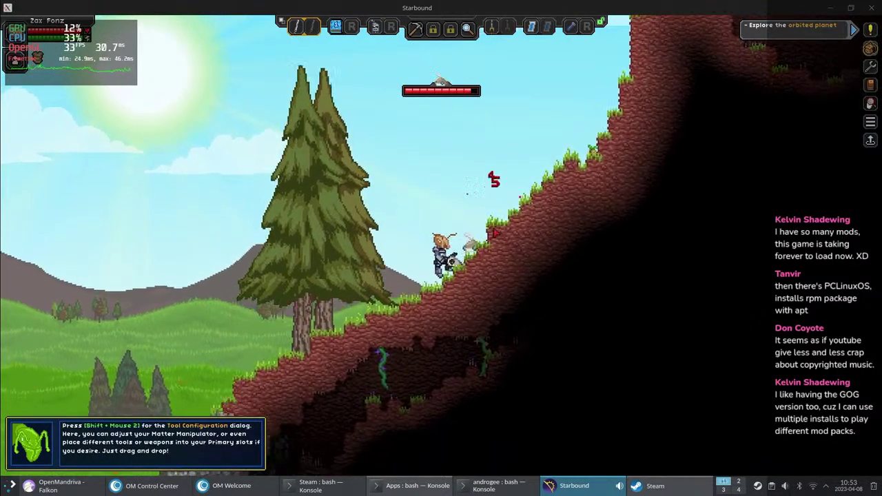
key(a)
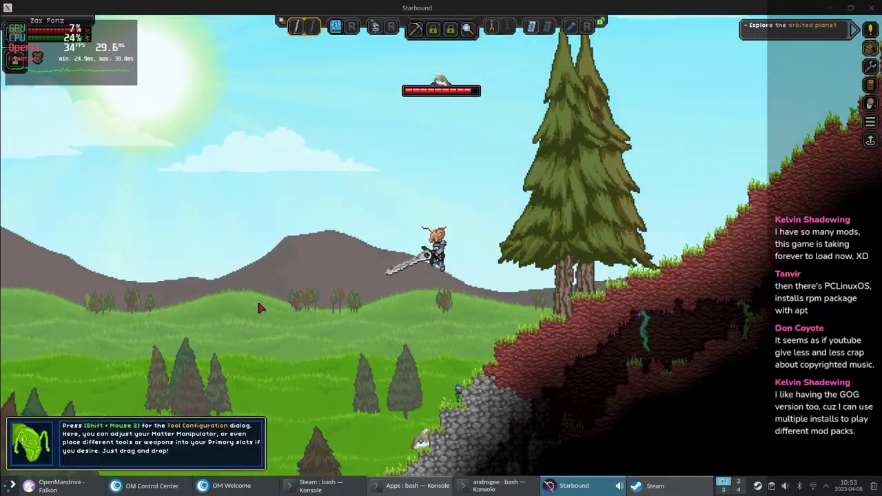
click(473, 234)
key(a)
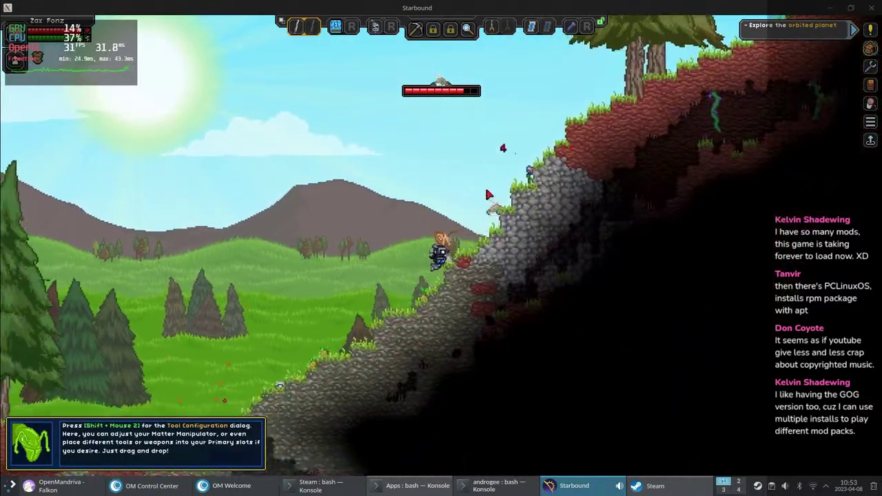
key(a)
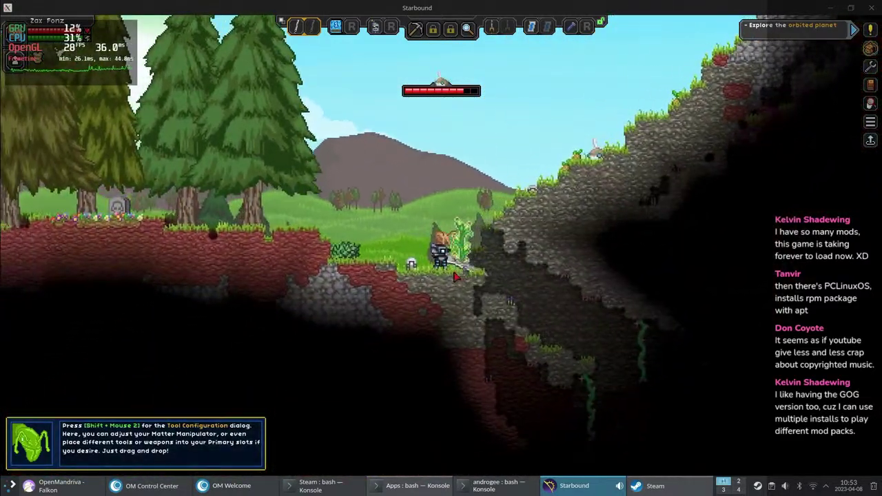
key(a)
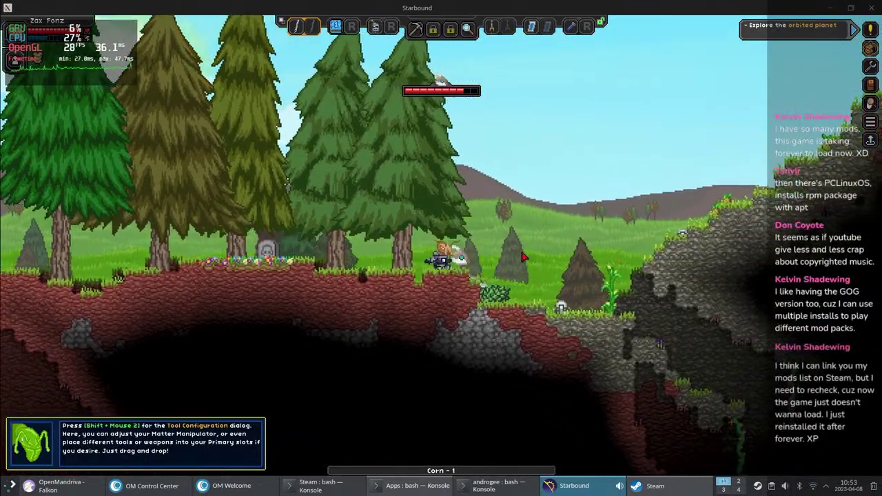
Step: Fight the critter with the sword, collect 30 pixels, and pause to the Game Menu
key(a)
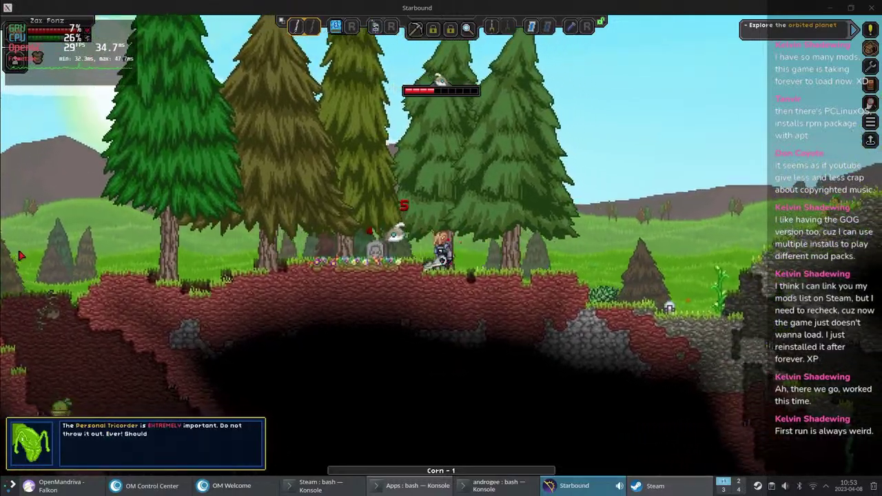
click(20, 255)
key(d)
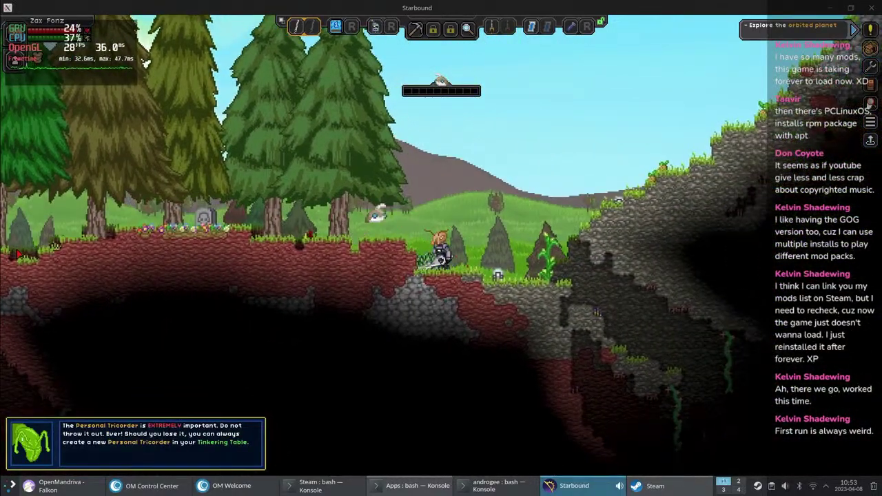
key(d)
click(375, 242)
key(a)
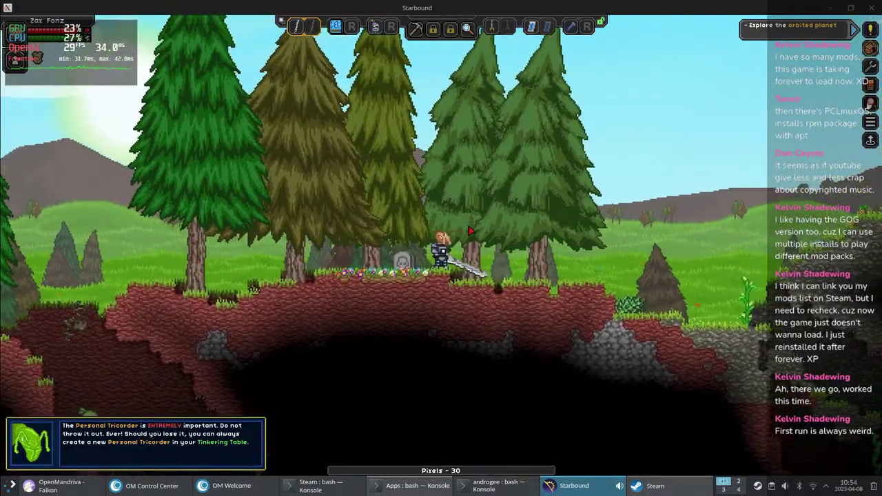
key(Escape)
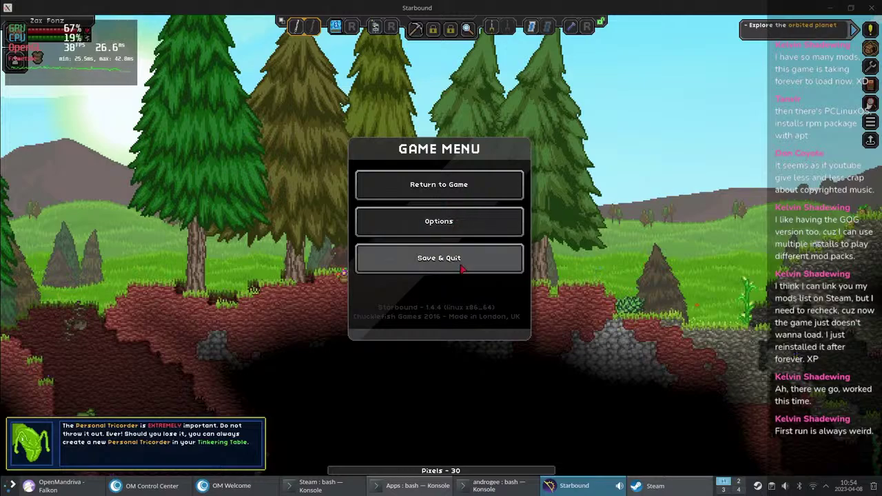
Step: Save & Quit, exit Starbound from the title screen, and minimize the Steam library window
click(464, 263)
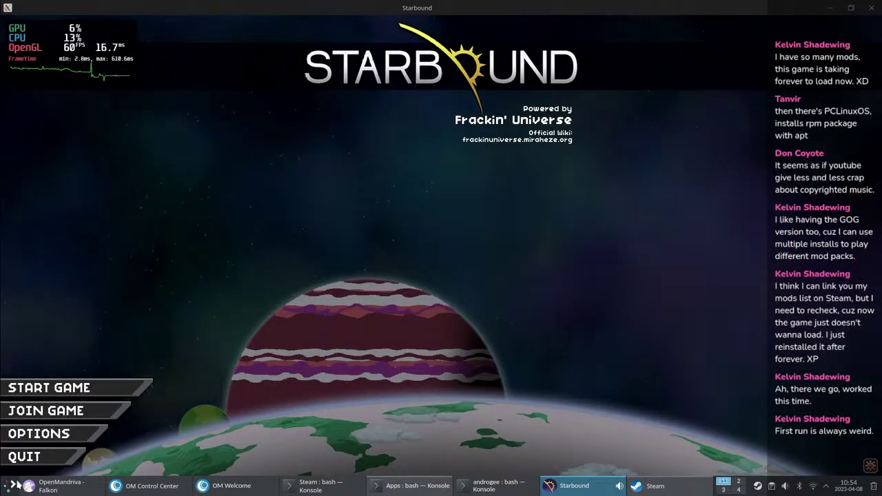
click(28, 456)
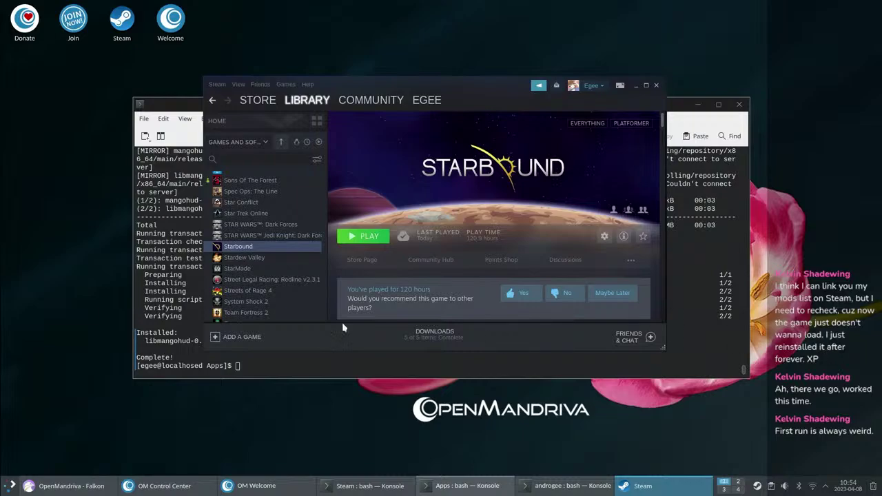
click(636, 85)
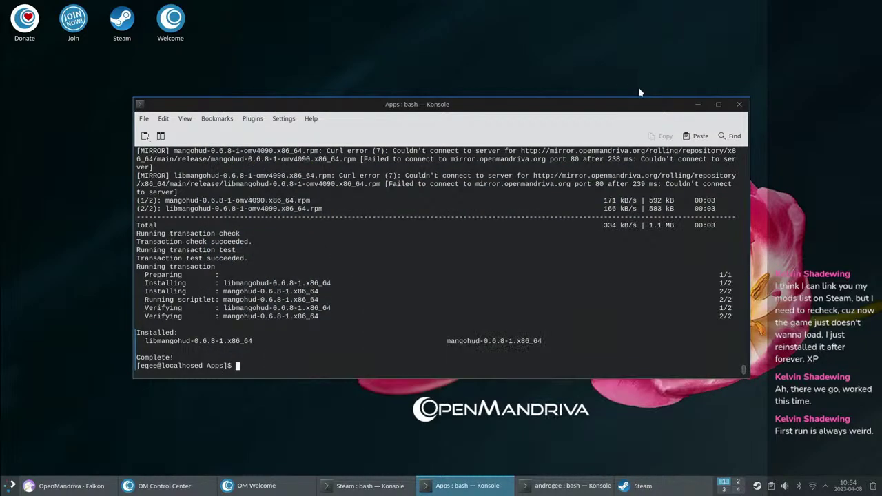